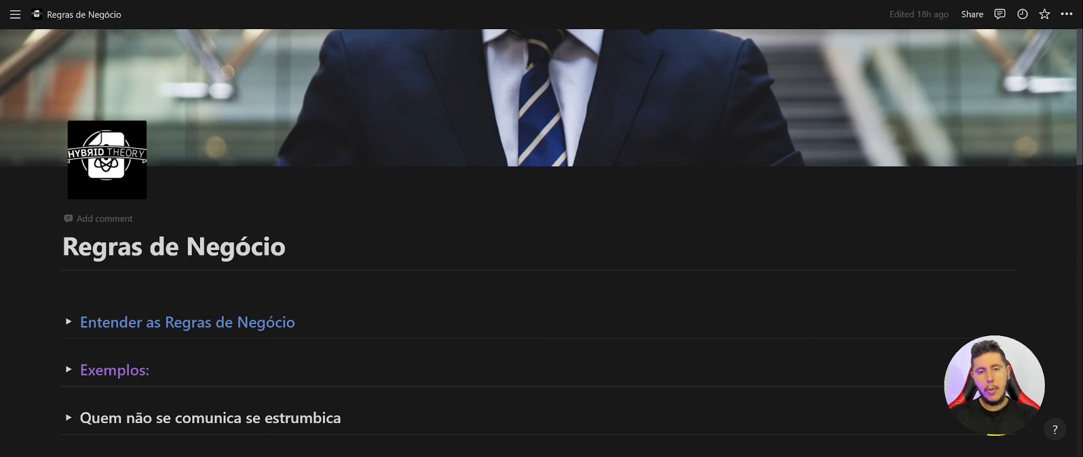
Review the Solicitações table under Luz Câmera: Business Intelligence on the Regras de Negócio page
key(F11)
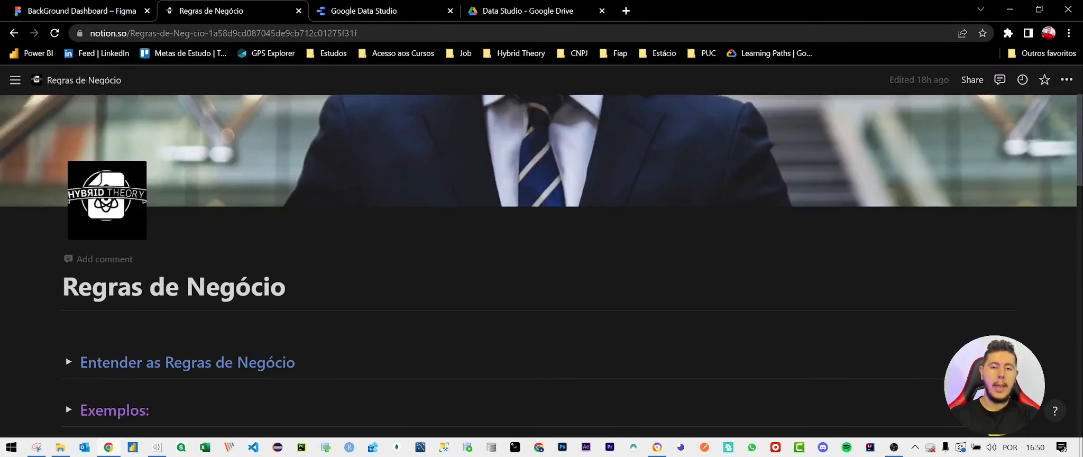
scroll(541, 264, down, 4)
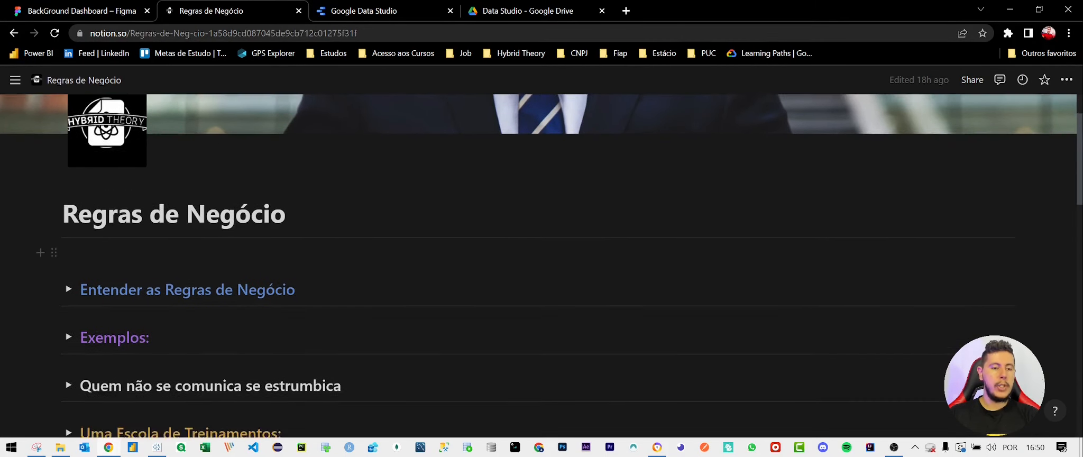
scroll(541, 265, down, 1)
scroll(247, 229, down, 5)
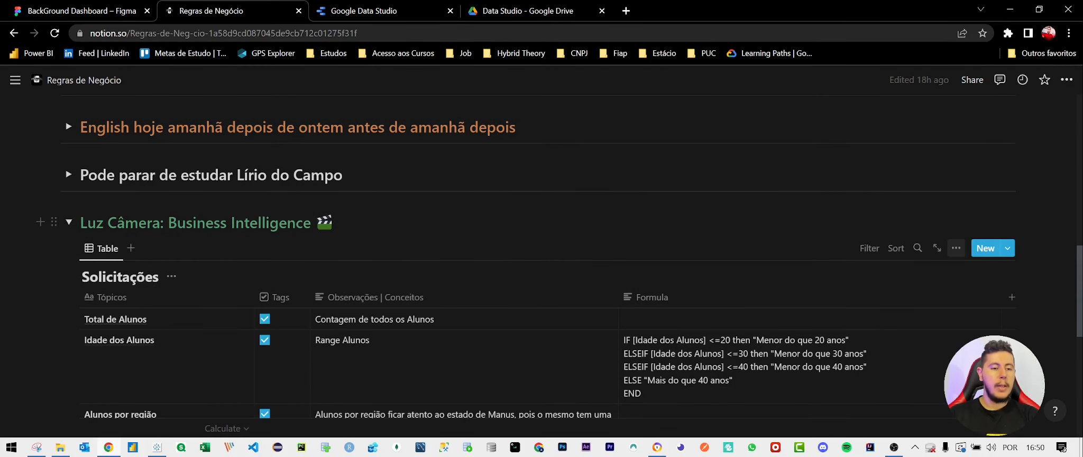
scroll(270, 269, down, 2)
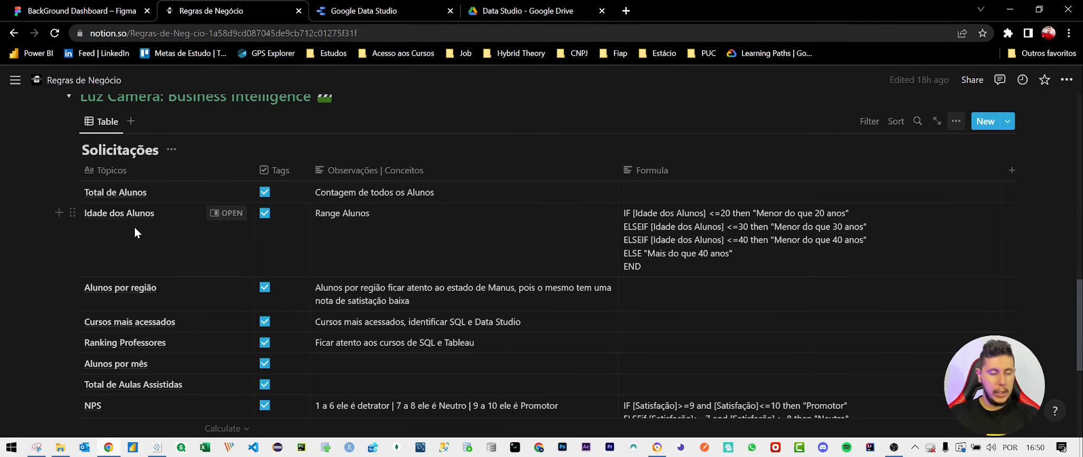
Switch to Google Data Studio, create a new report, and enlarge the pane for adding data to it
click(383, 13)
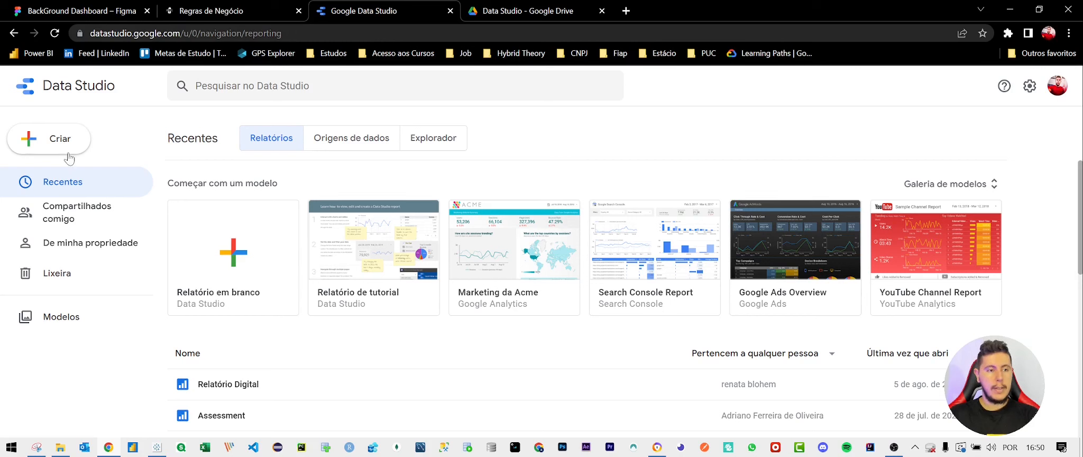
click(53, 143)
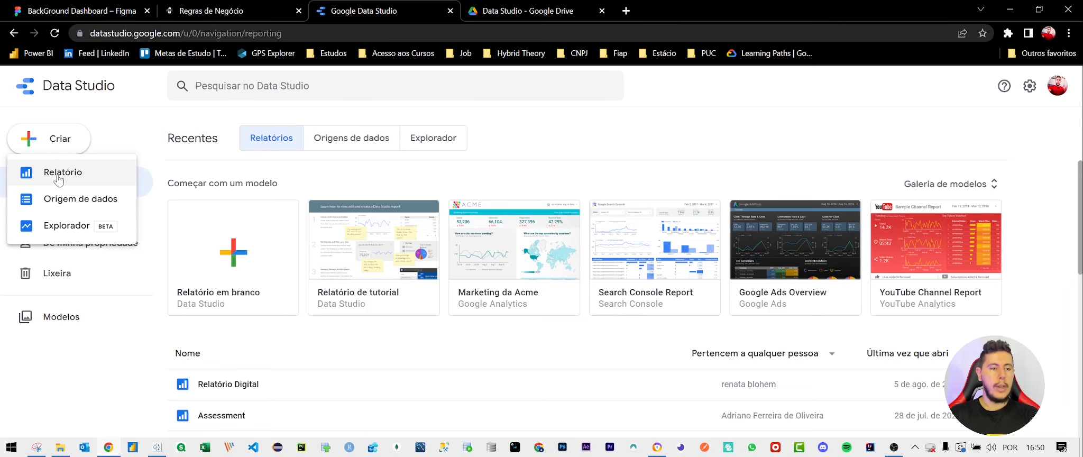
click(59, 178)
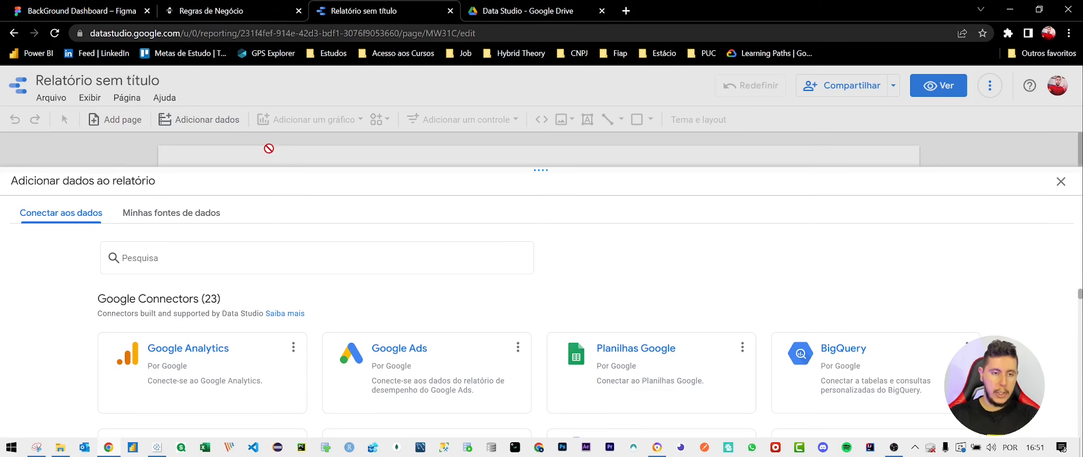
drag(259, 171, 256, 95)
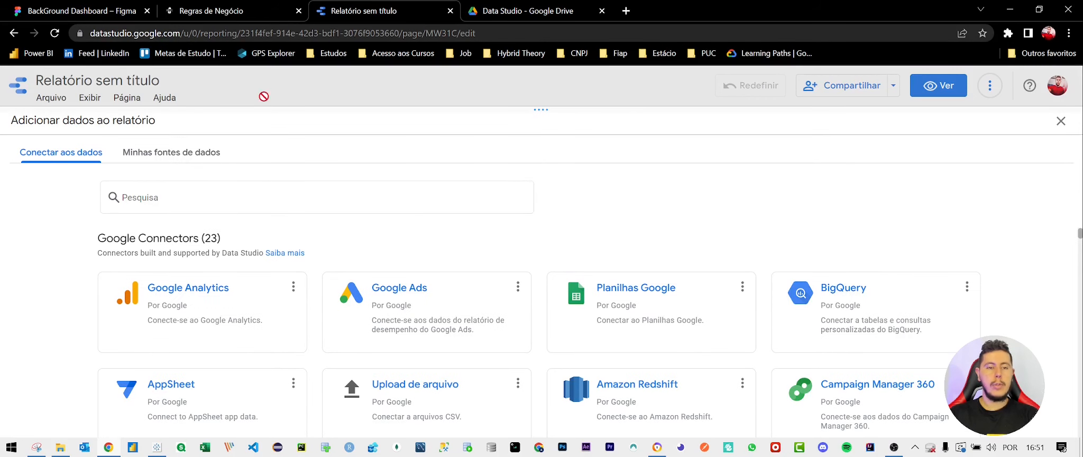
Look through the available Google connectors, including Microsoft SQL Server, MySQL, PostgreSQL and Planilhas Google
scroll(504, 254, down, 3)
scroll(508, 314, down, 3)
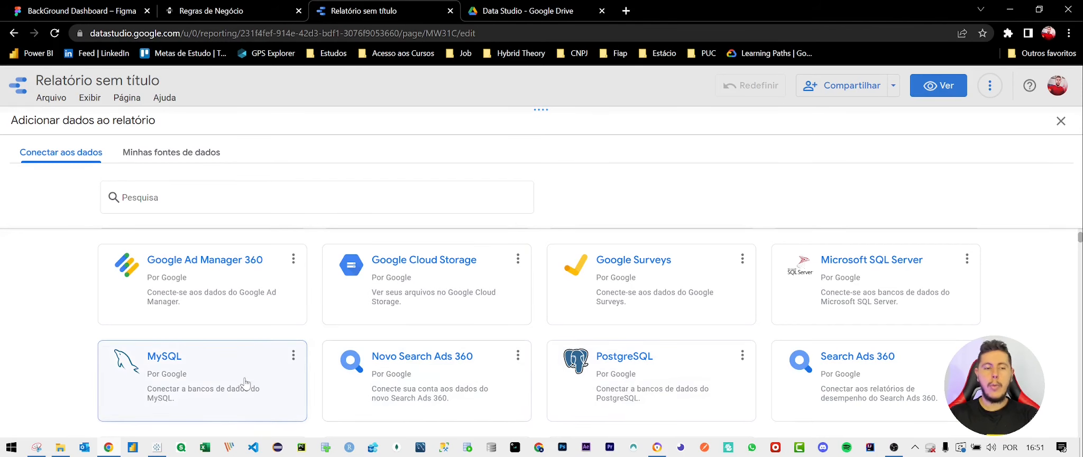
scroll(840, 280, up, 1)
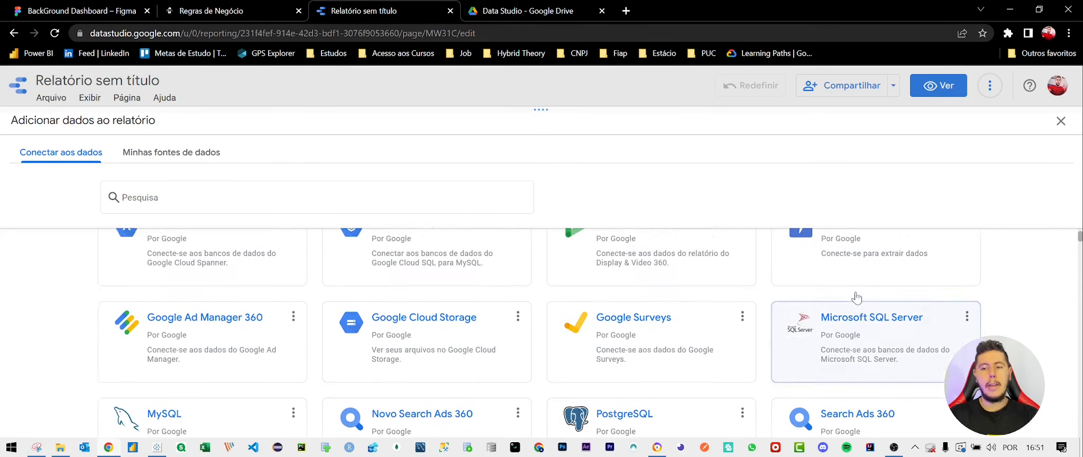
scroll(860, 349, up, 1)
scroll(860, 349, up, 3)
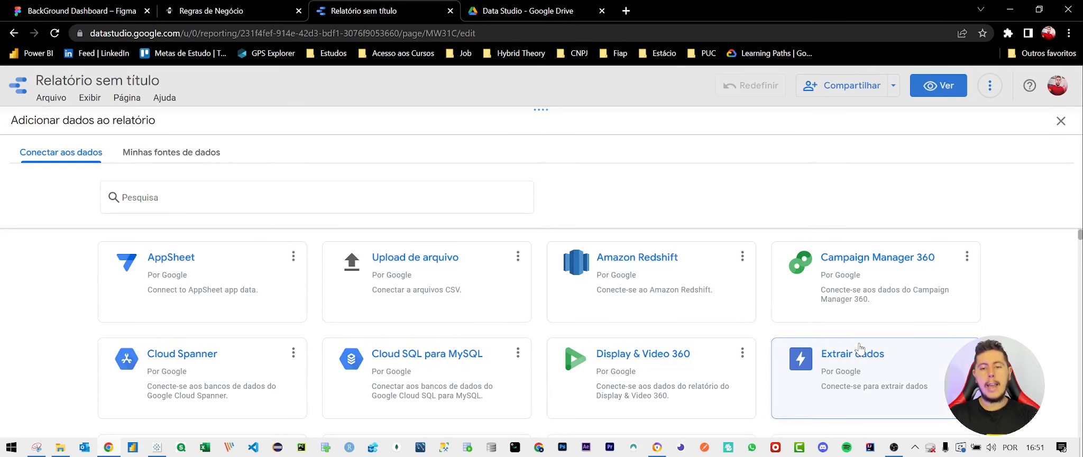
scroll(610, 358, down, 6)
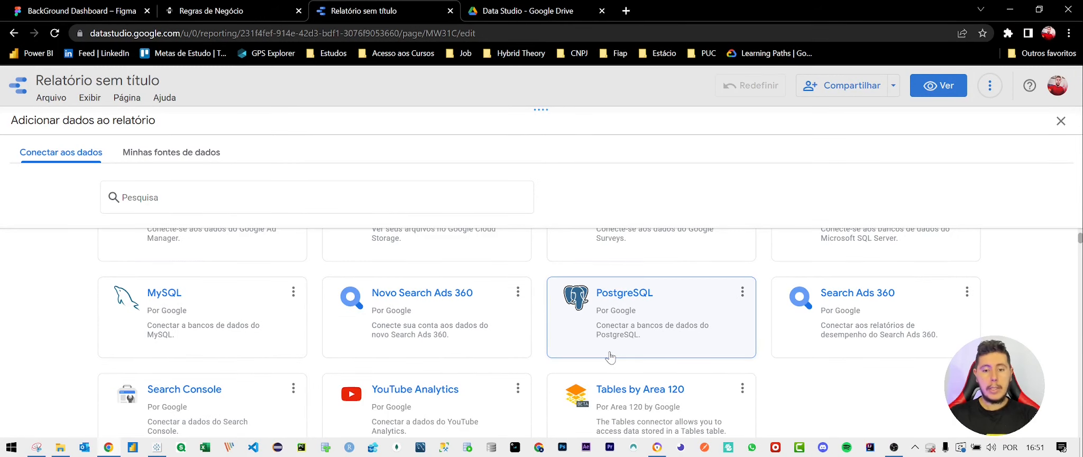
scroll(610, 359, up, 6)
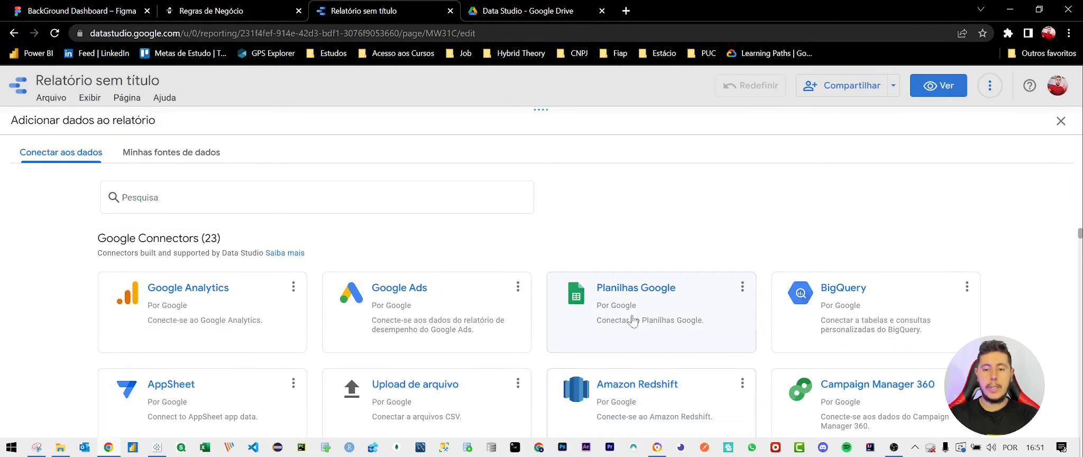
click(626, 303)
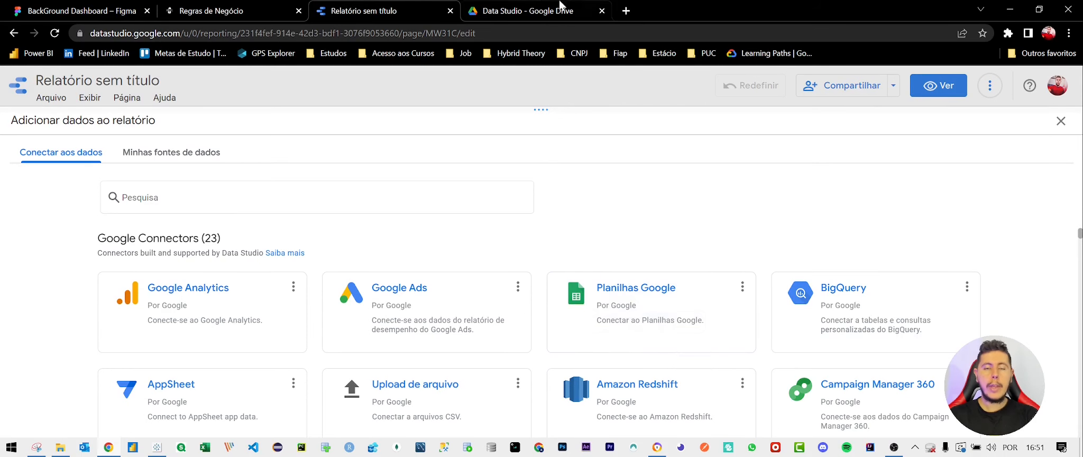
Switch to the Data Studio folder in Google Drive and look over the available Google apps
click(478, 12)
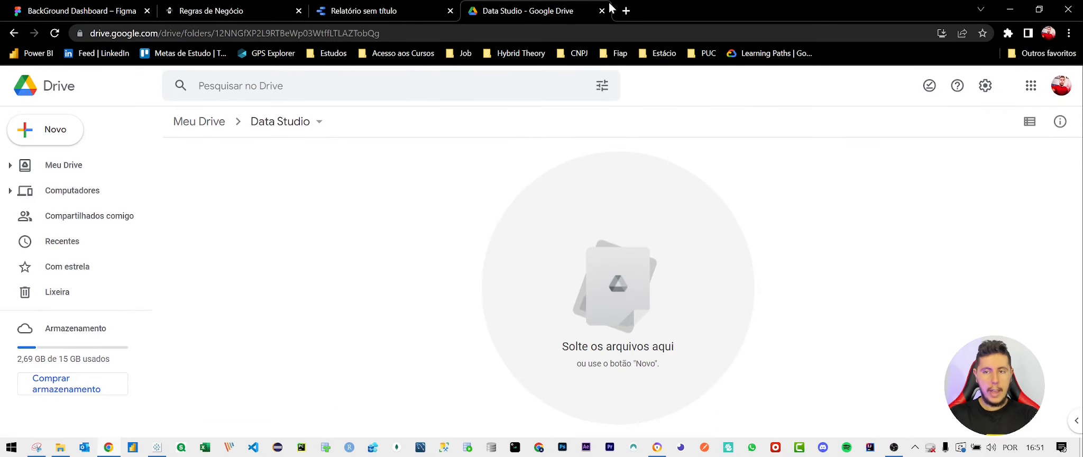
click(1030, 86)
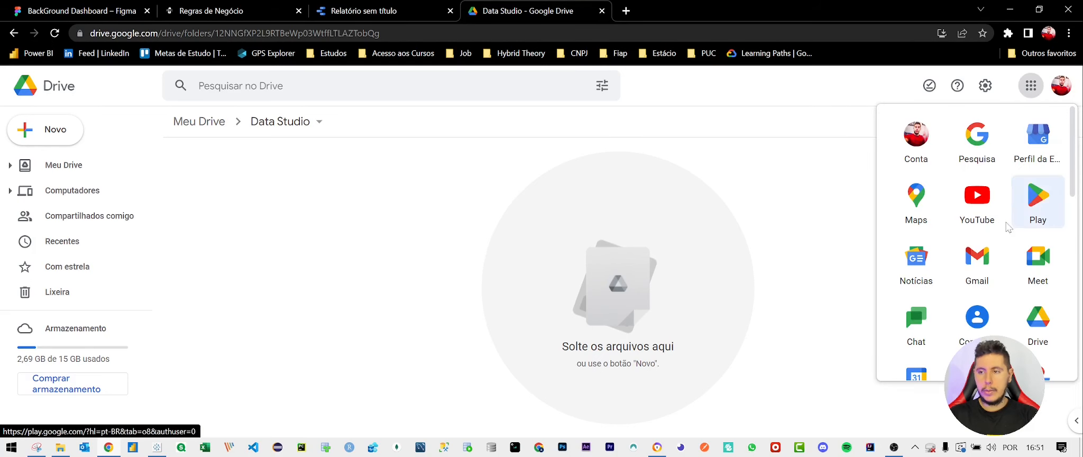
scroll(1049, 259, down, 3)
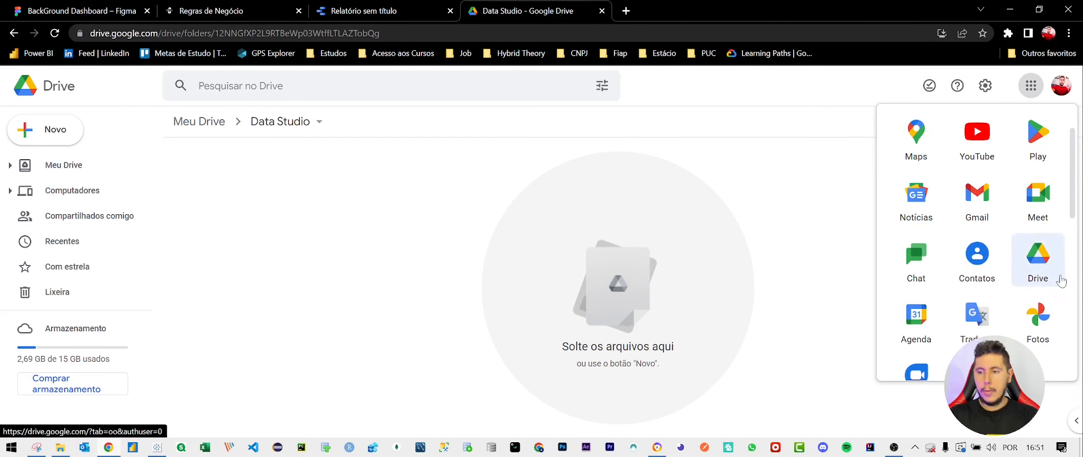
click(231, 204)
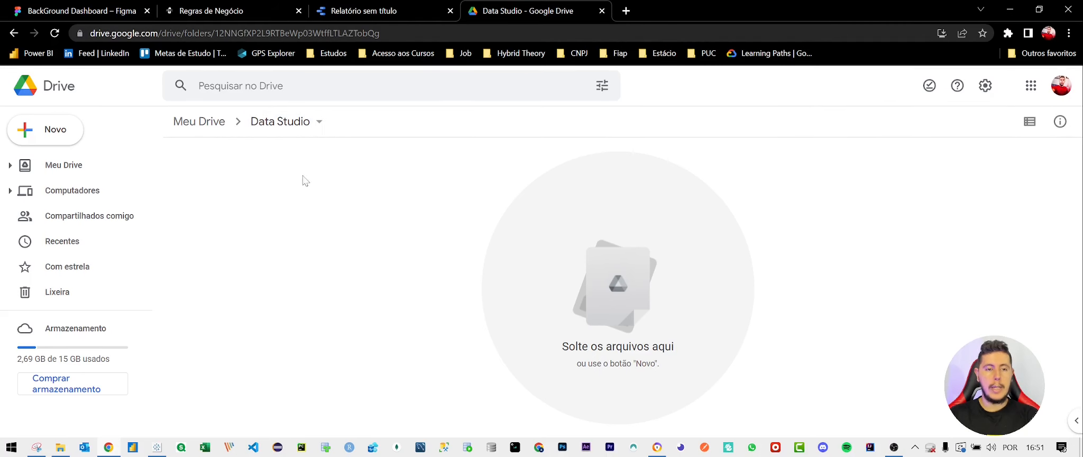
Upload Base do Treinamento.xlsx from the desktop to the Data Studio folder in Google Drive
key(super+d)
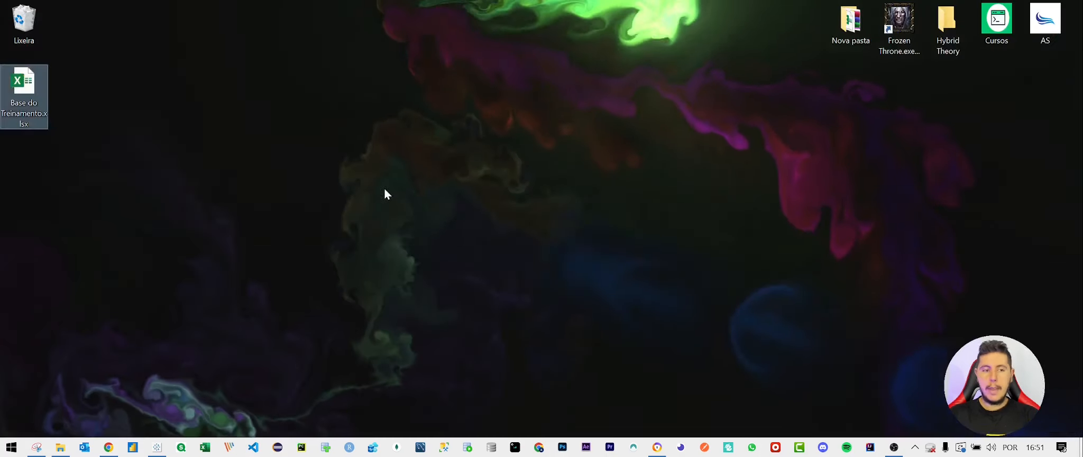
right_click(303, 133)
click(343, 166)
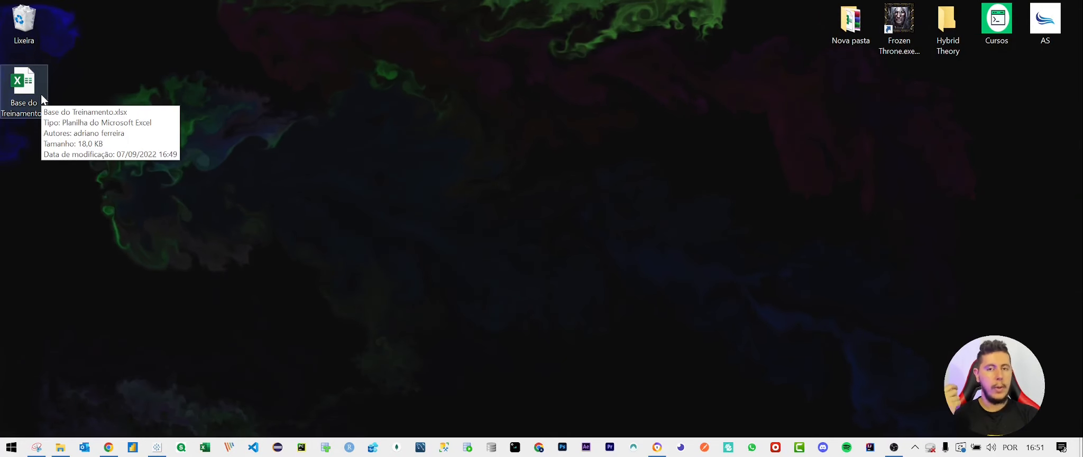
click(13, 87)
drag(13, 88, 388, 232)
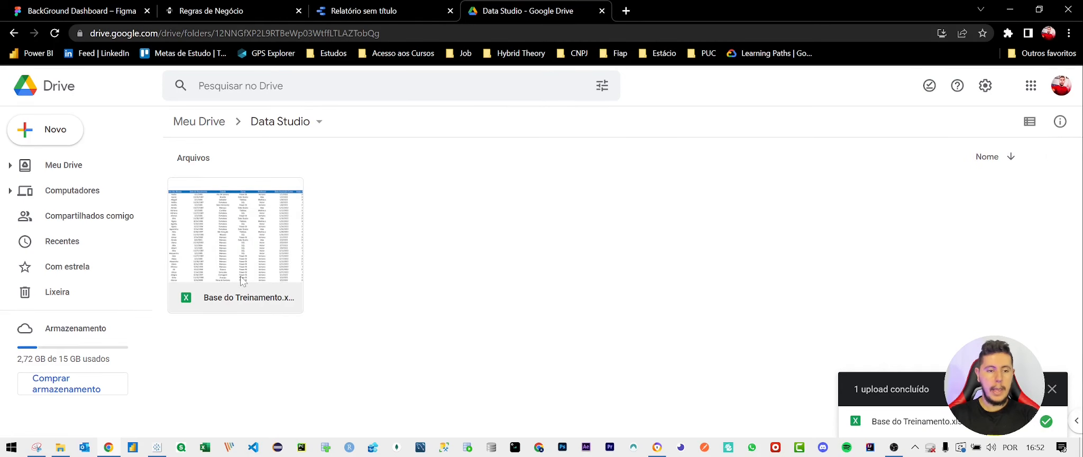
Open the uploaded Base do Treinamento.xlsx and save it as a native Google Sheets spreadsheet
double_click(240, 222)
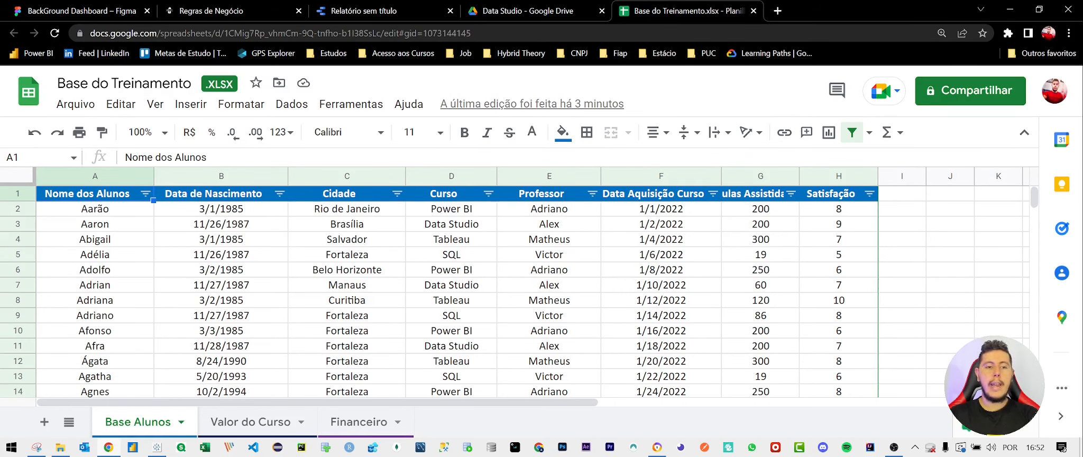
click(69, 106)
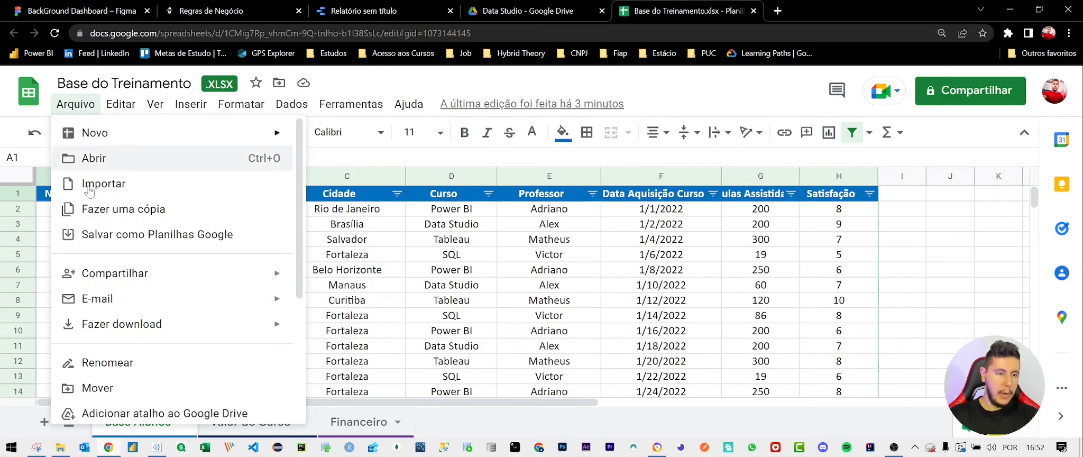
click(105, 243)
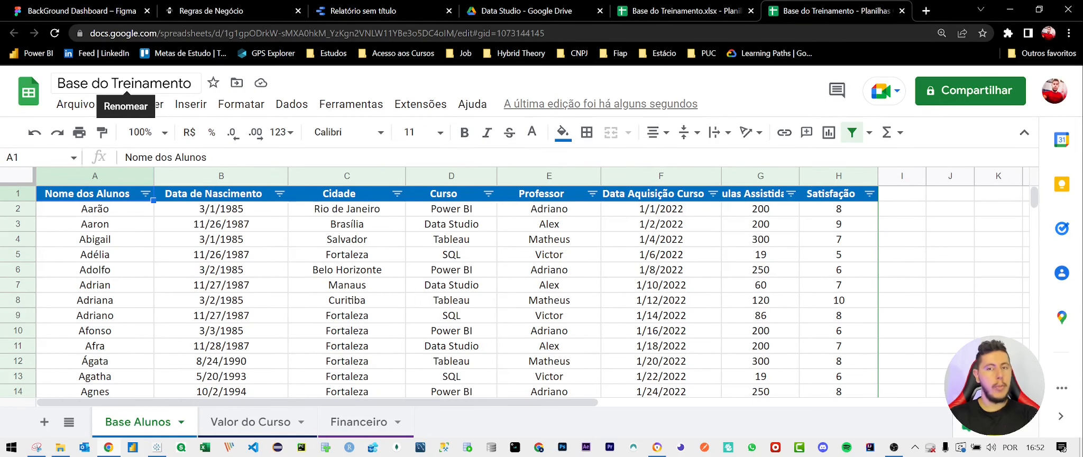
Return to the untitled Data Studio report and choose the Planilhas Google connector with selection by URL
click(411, 8)
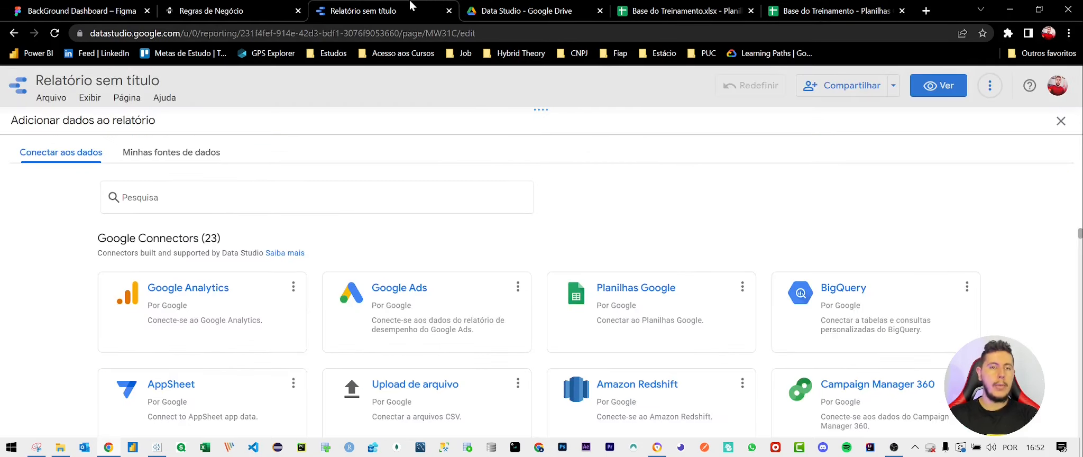
click(621, 297)
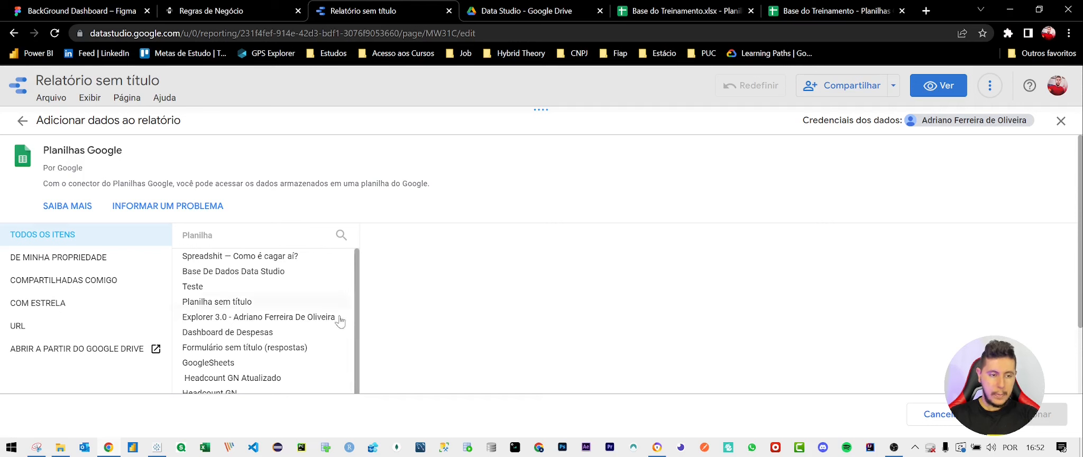
scroll(241, 331, down, 1)
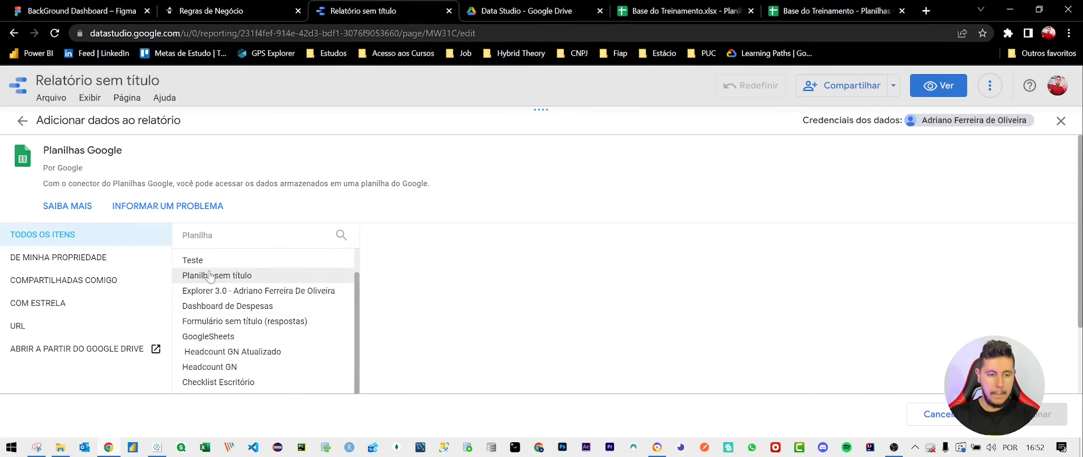
click(22, 333)
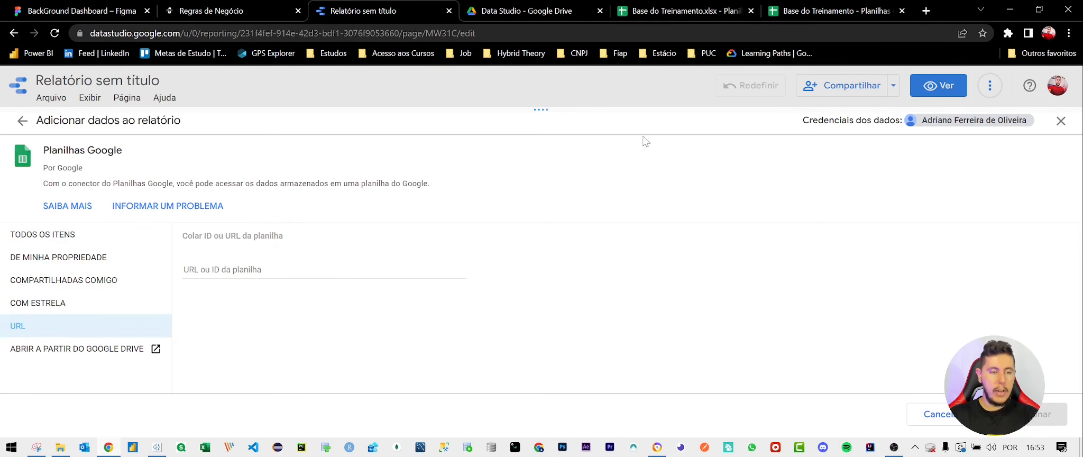
Copy the URL of the converted Base do Treinamento spreadsheet and paste it as the connector's spreadsheet URL in Data Studio
click(683, 13)
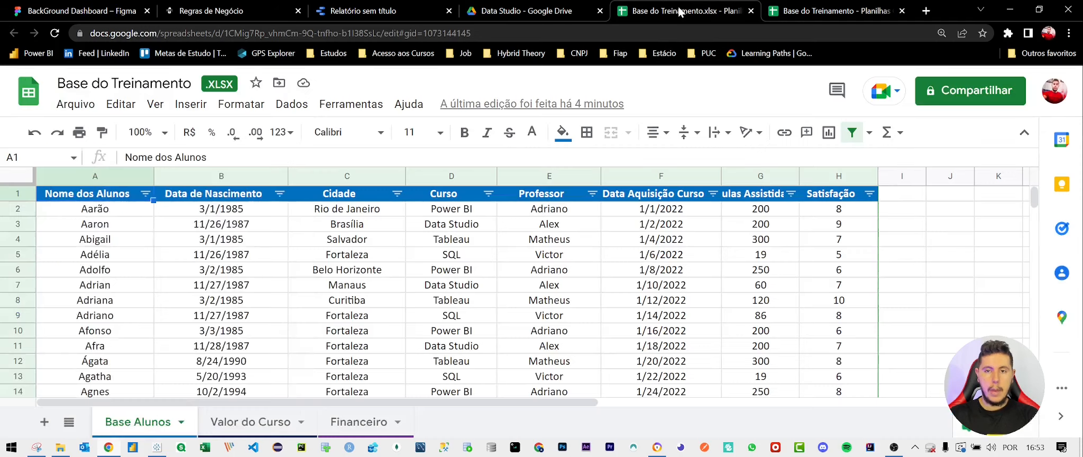
click(836, 7)
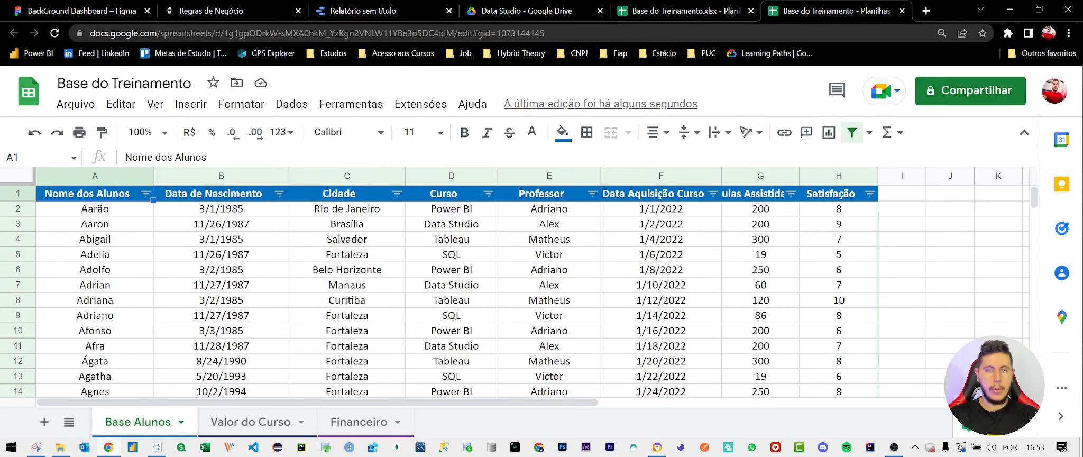
click(384, 34)
key(ctrl+c)
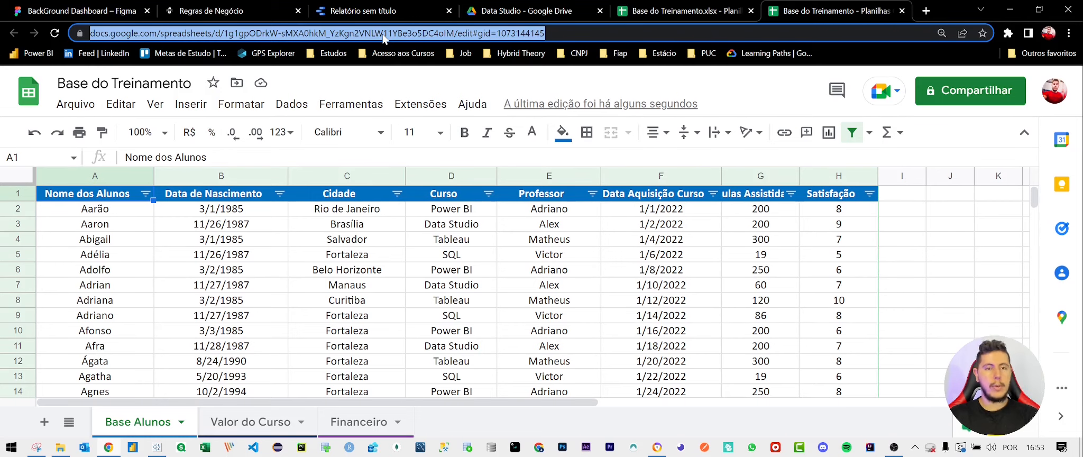
click(377, 8)
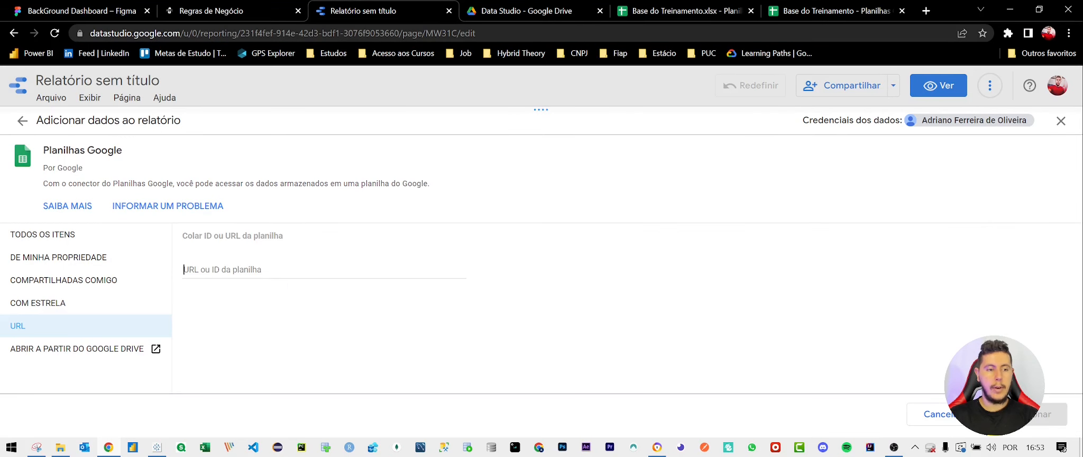
key(ctrl+v)
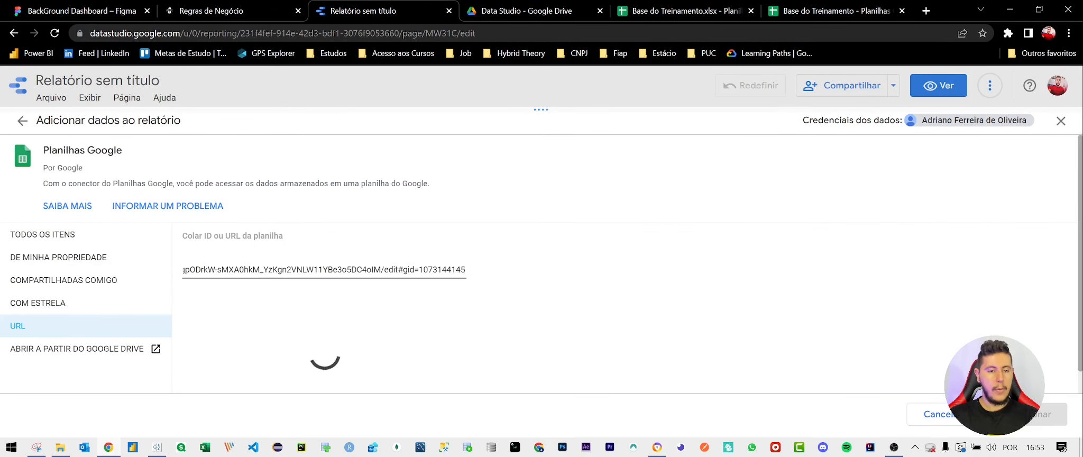
click(819, 12)
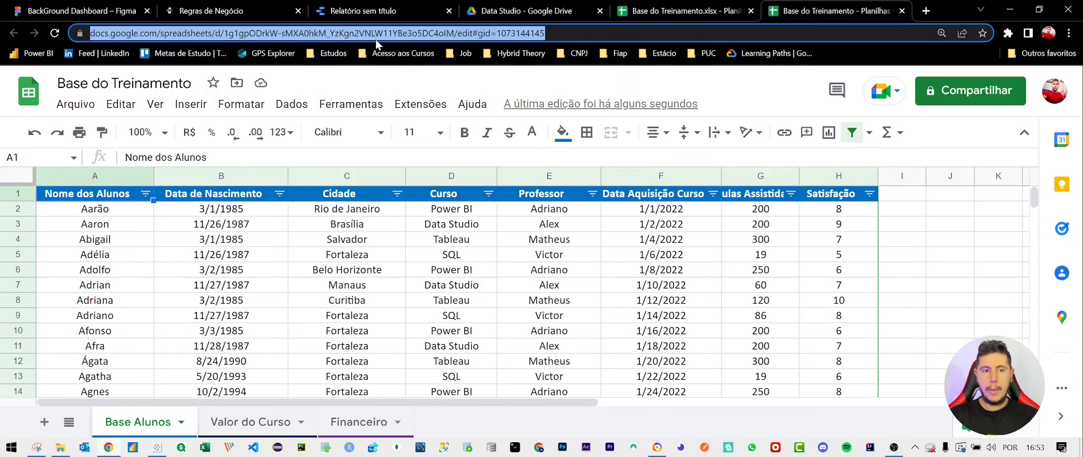
click(367, 12)
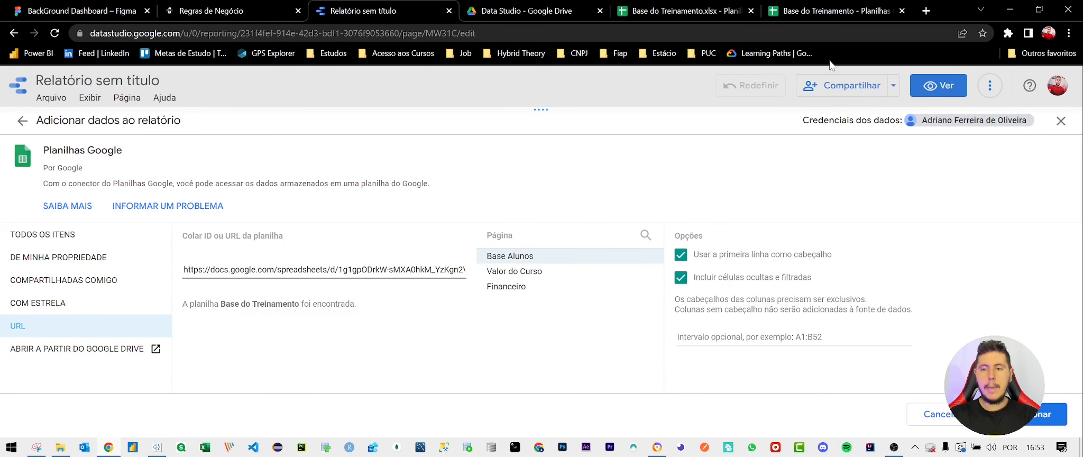
Compare the header row of the Base Alunos sheet, from Nome dos Alunos to Satisfação, with the connector's header and range options
click(823, 12)
drag(77, 200, 840, 203)
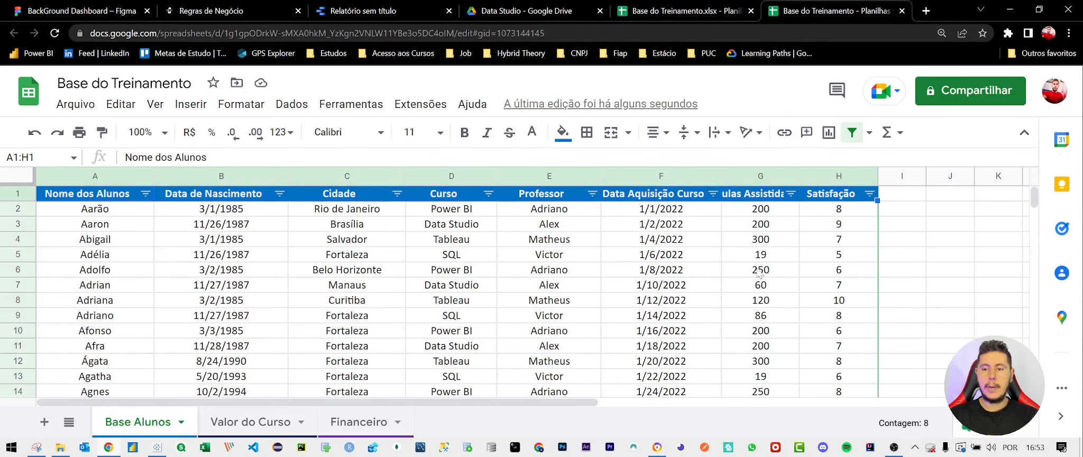
click(398, 7)
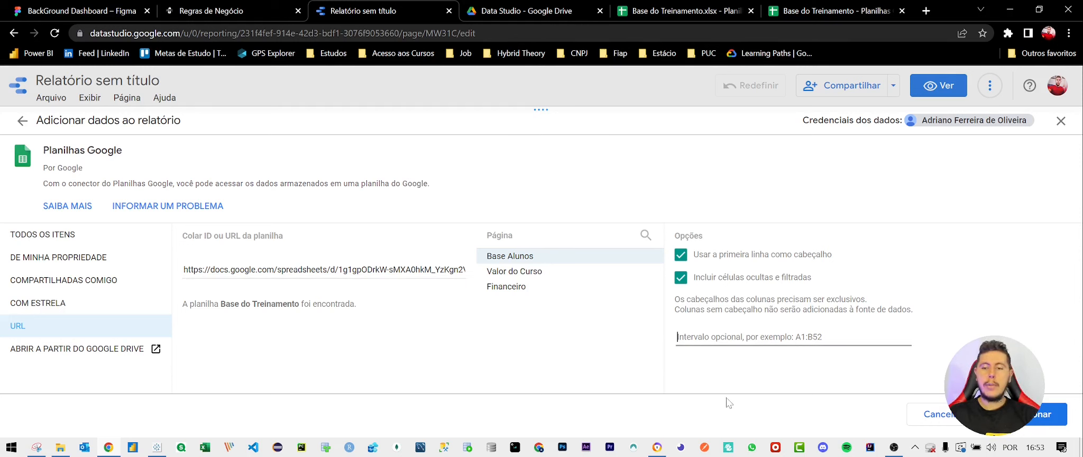
click(812, 9)
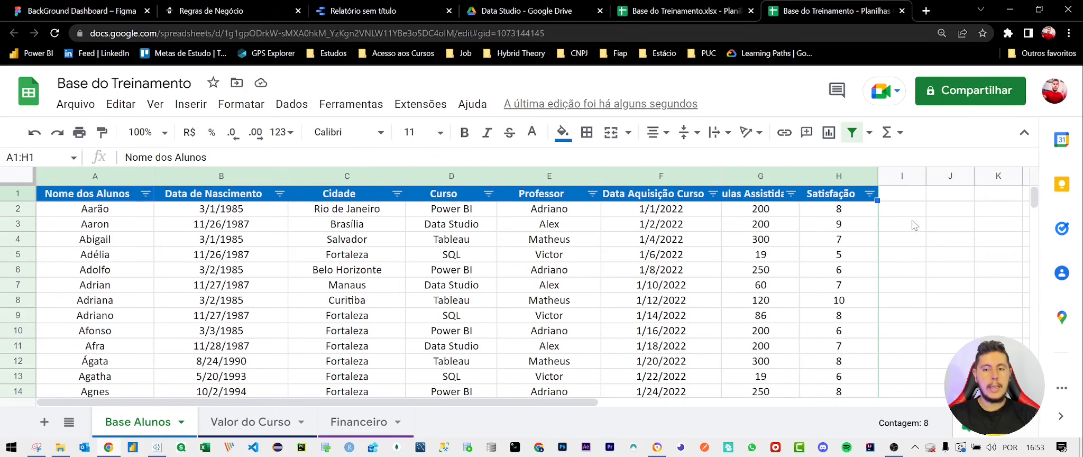
Add the Base Alunos sheet to the Data Studio report as its data source and delete the default table from the page
click(407, 9)
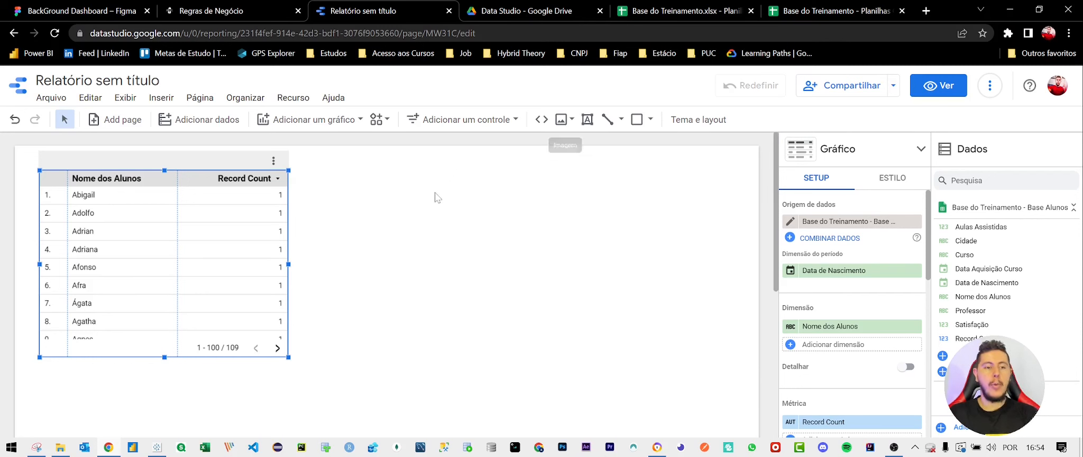
key(Delete)
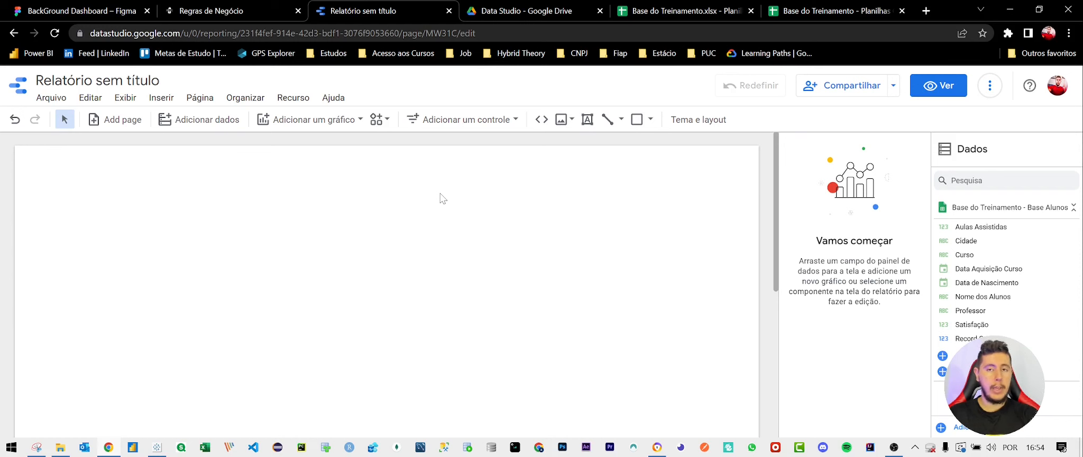
Rename the report as Dahsboard Escola Digital
click(83, 80)
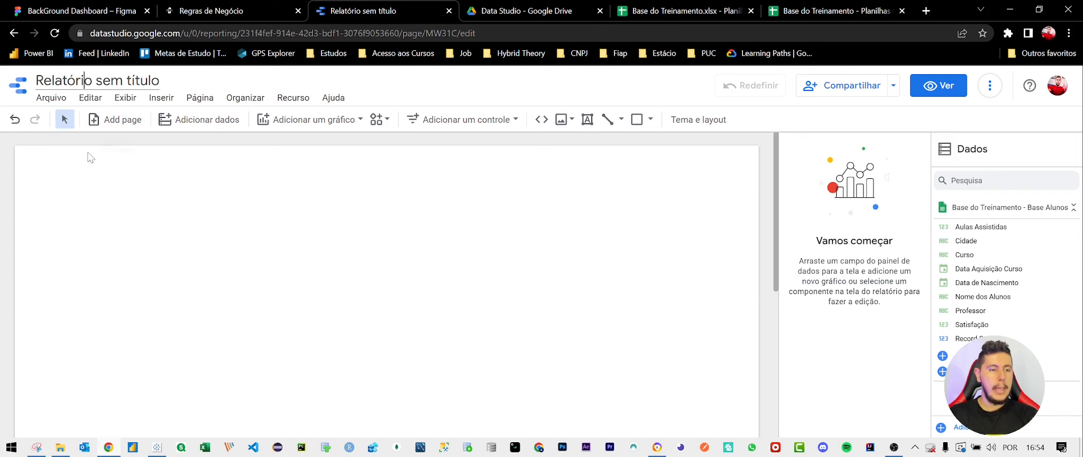
drag(36, 80, 161, 80)
key(BackSpace)
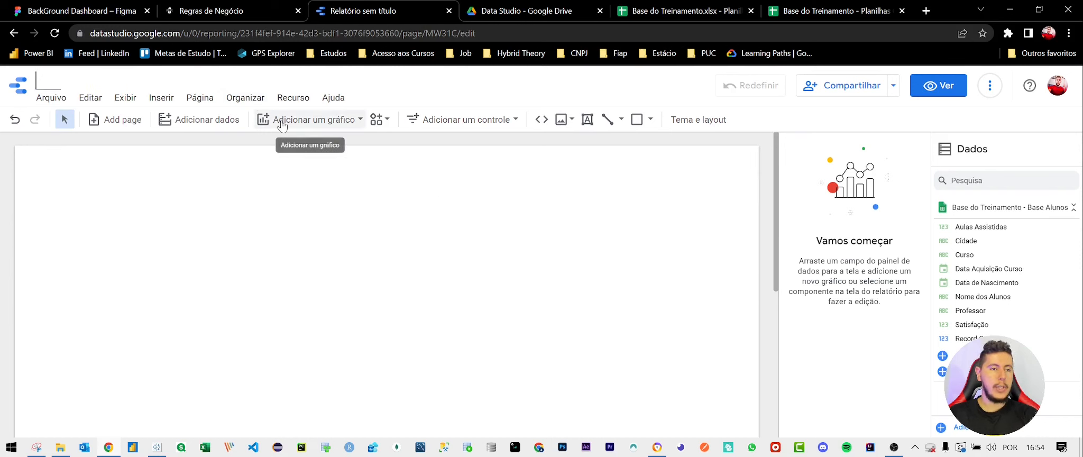
text(Dahsbo)
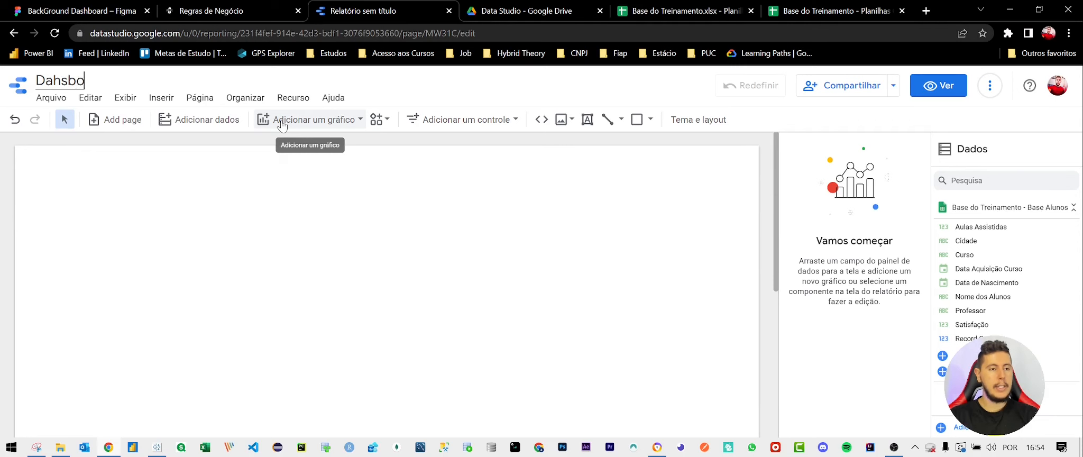
text(ard Escol)
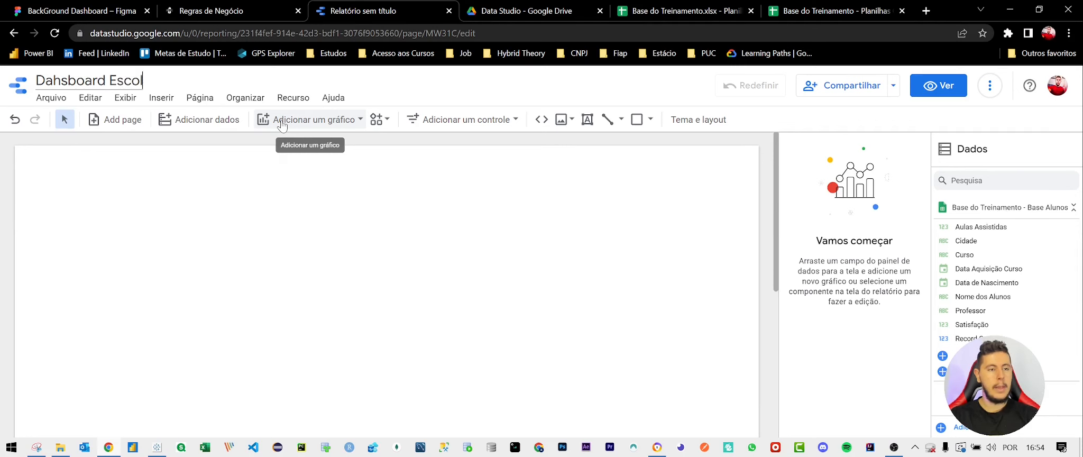
text(a Digital)
key(Return)
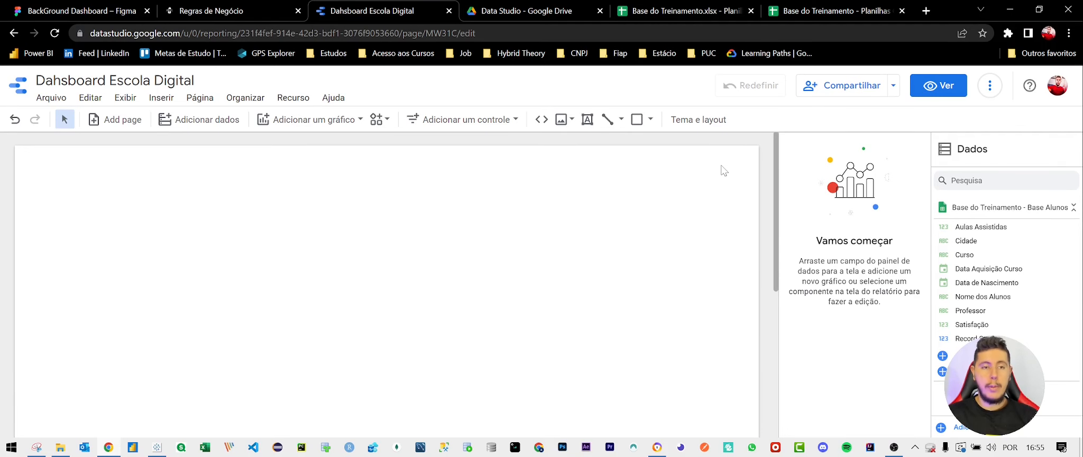
Check the first request in the Regras de Negócio notes and add a scorecard near the report page's upper-left corner
click(218, 10)
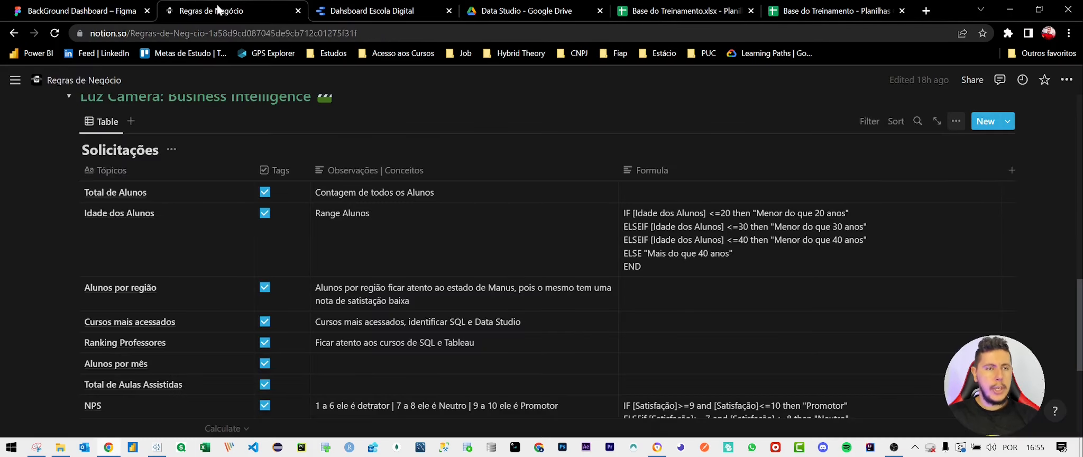
scroll(246, 309, up, 1)
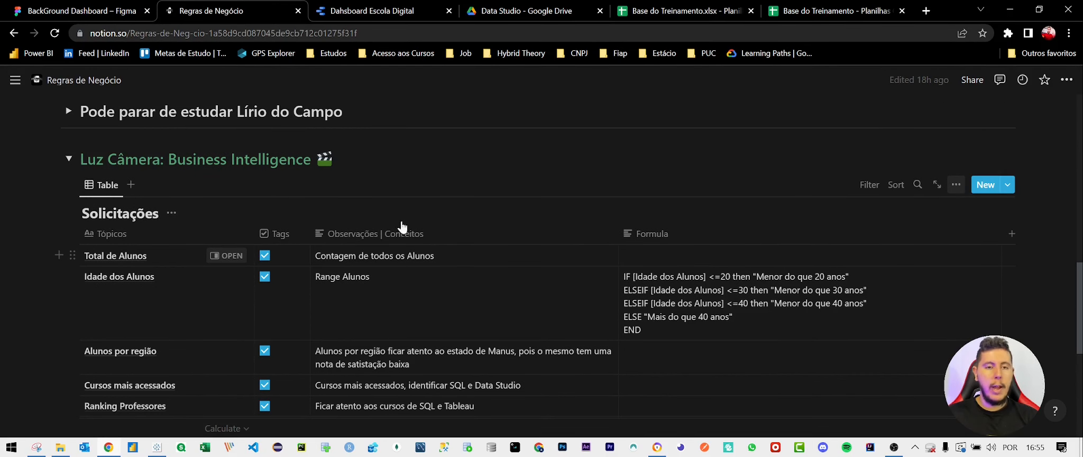
click(392, 11)
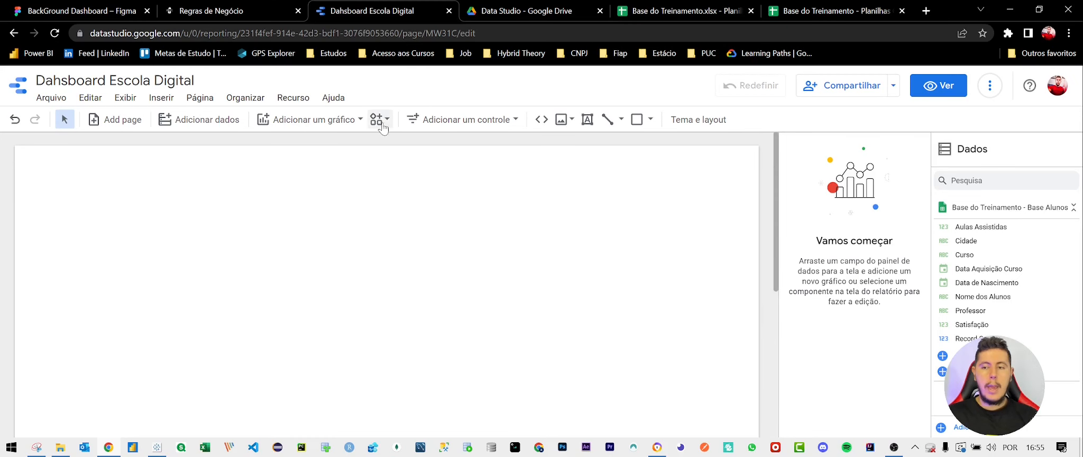
click(308, 129)
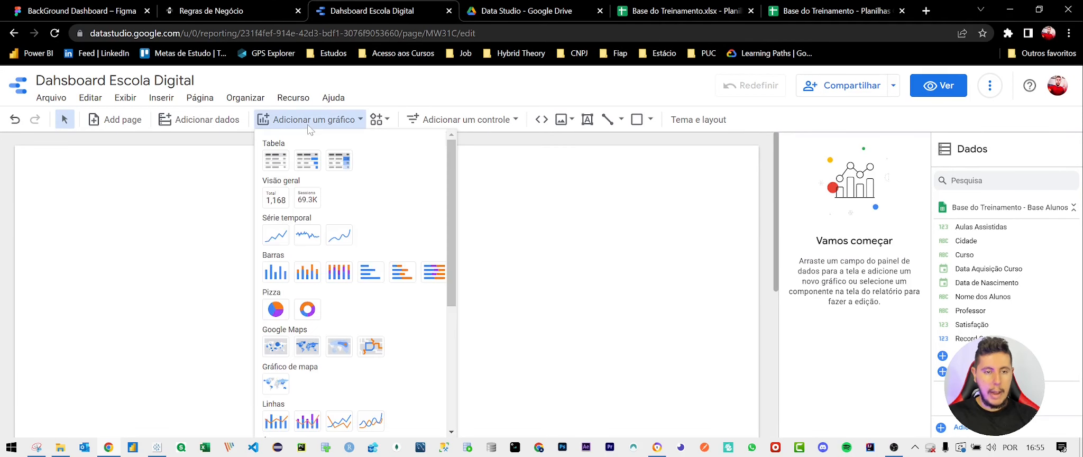
click(278, 207)
click(46, 192)
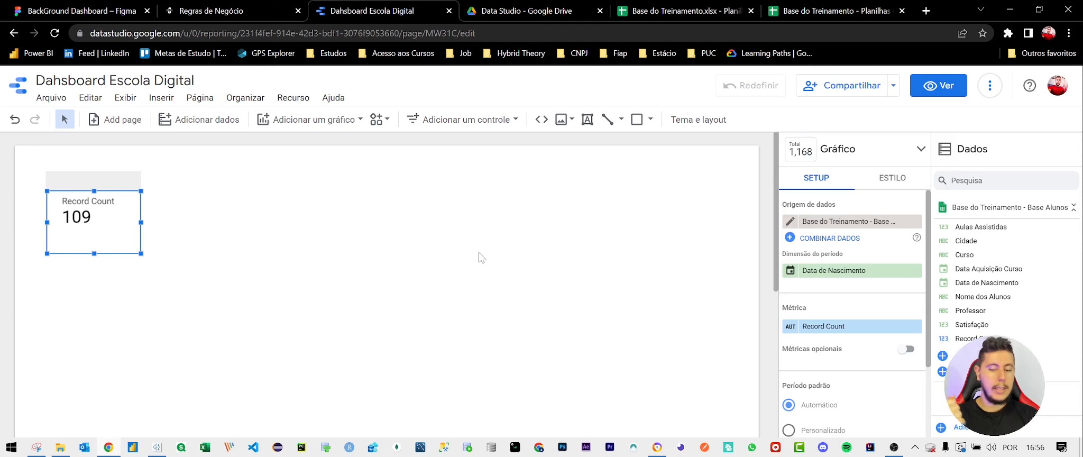
Rename the scorecard's Record Count metric as total de alunos
click(790, 328)
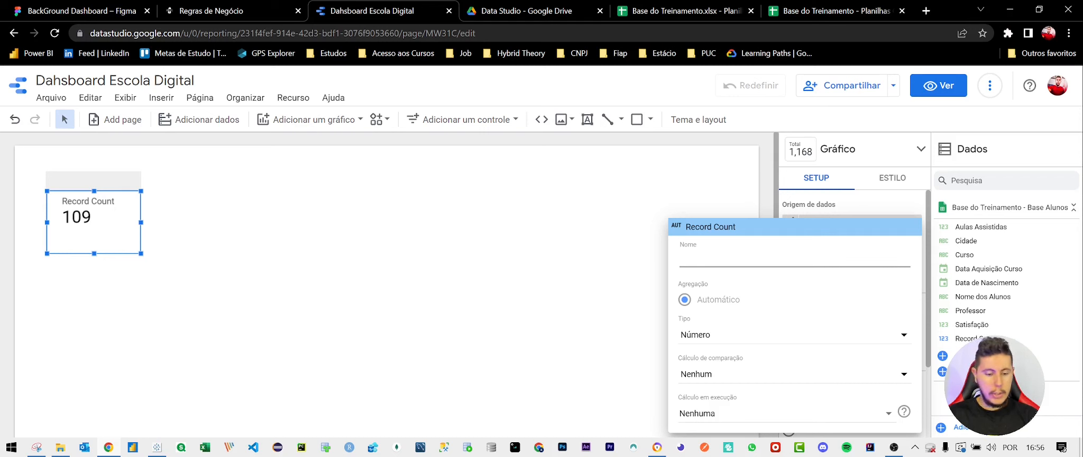
text(total de al)
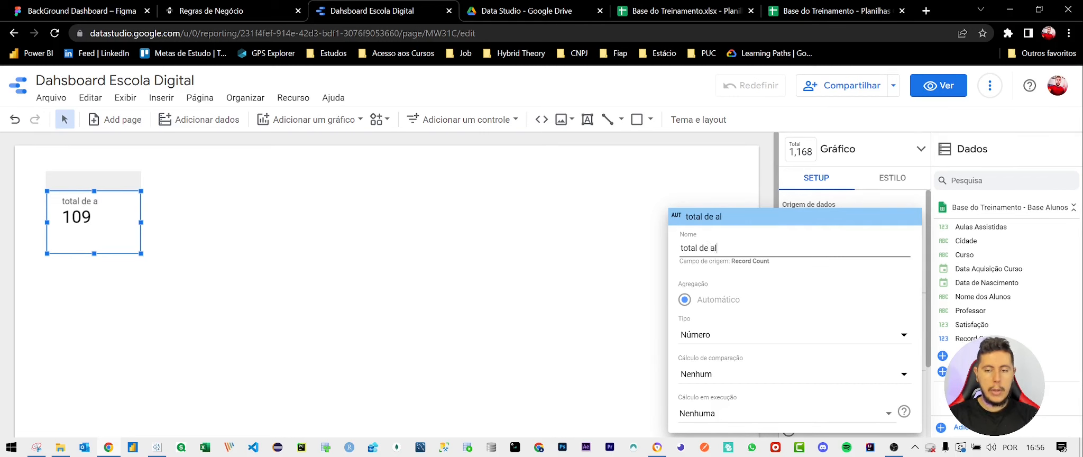
text(unos)
key(Return)
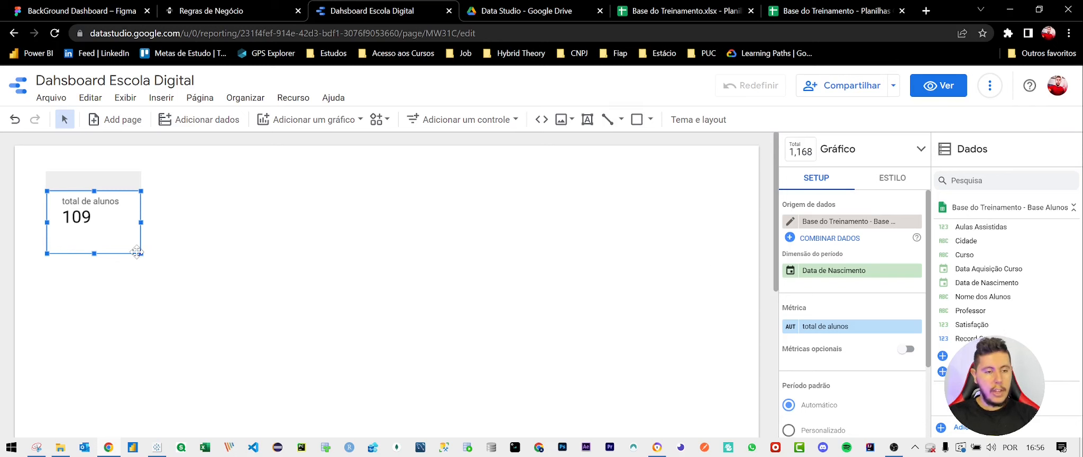
Shrink the total de alunos scorecard to fit its text and move it slightly further in from the page's upper-left corner
drag(137, 252, 132, 237)
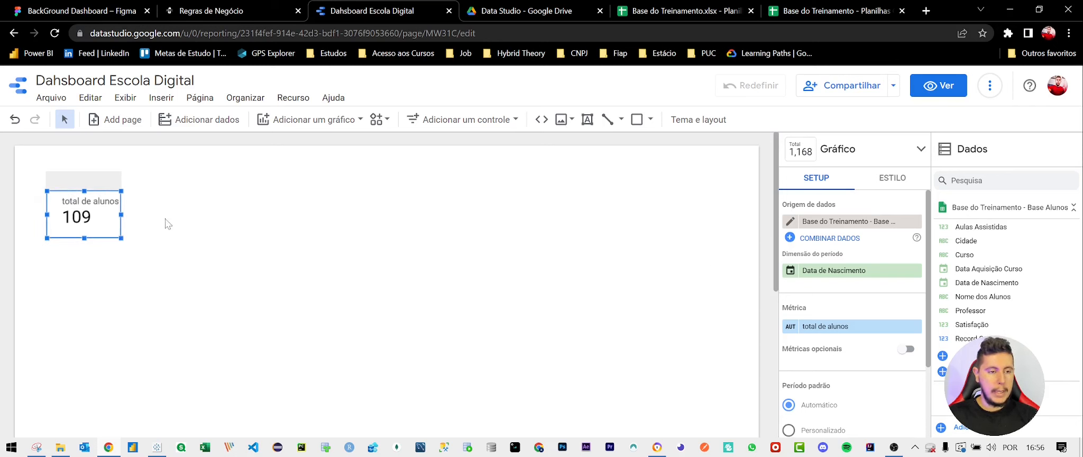
drag(81, 208, 117, 211)
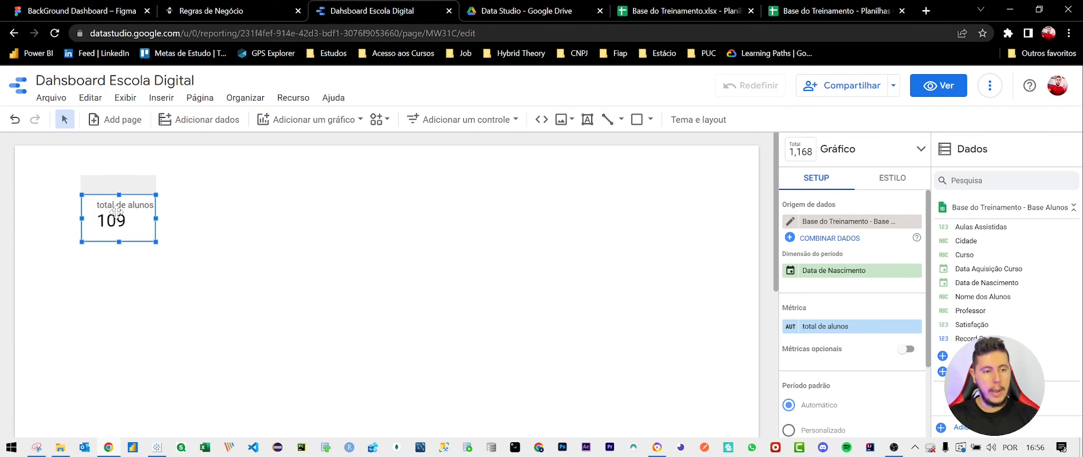
mouse_move(116, 212)
mouse_down()
mouse_move(421, 402)
mouse_move(551, 305)
mouse_move(387, 207)
mouse_move(69, 230)
mouse_move(113, 220)
mouse_up()
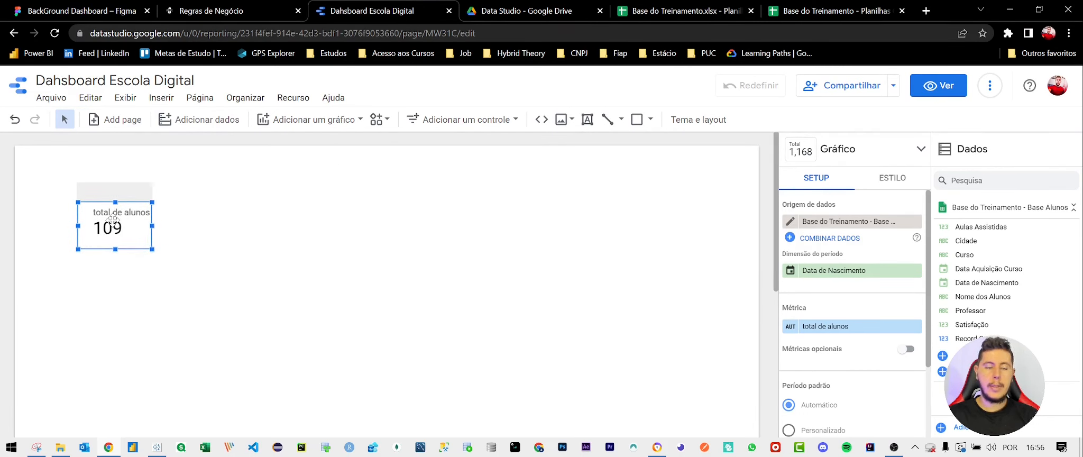
Check the student age request in the Regras de Negócio notes and start a calculated field named Idade dos Alunos in the report
click(234, 11)
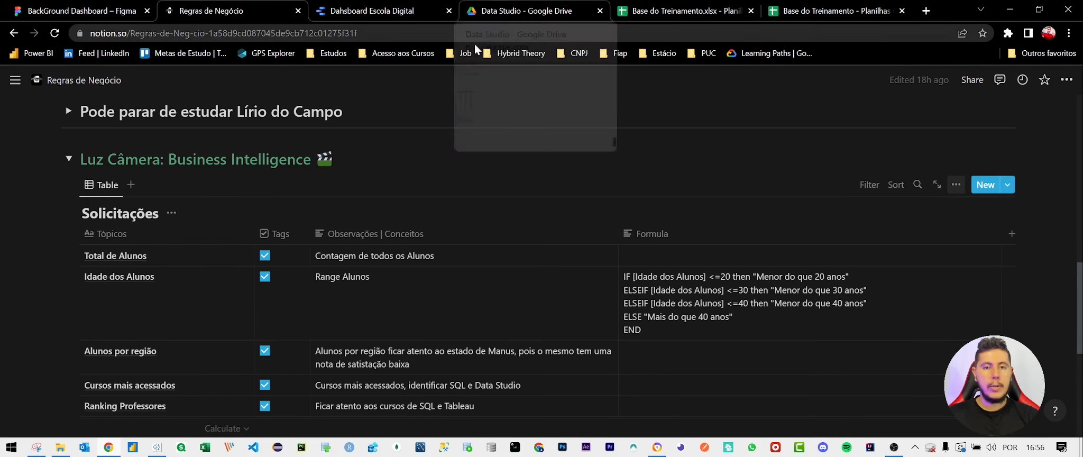
click(371, 10)
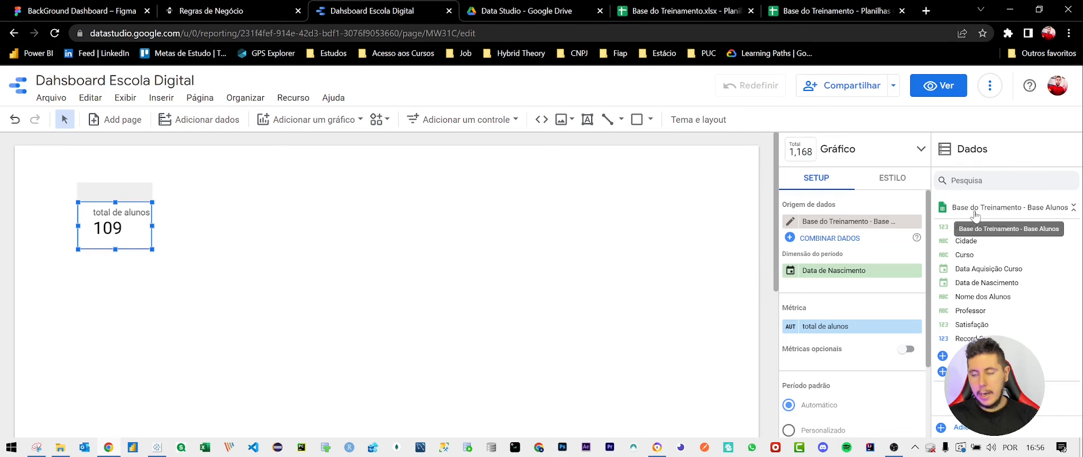
click(983, 356)
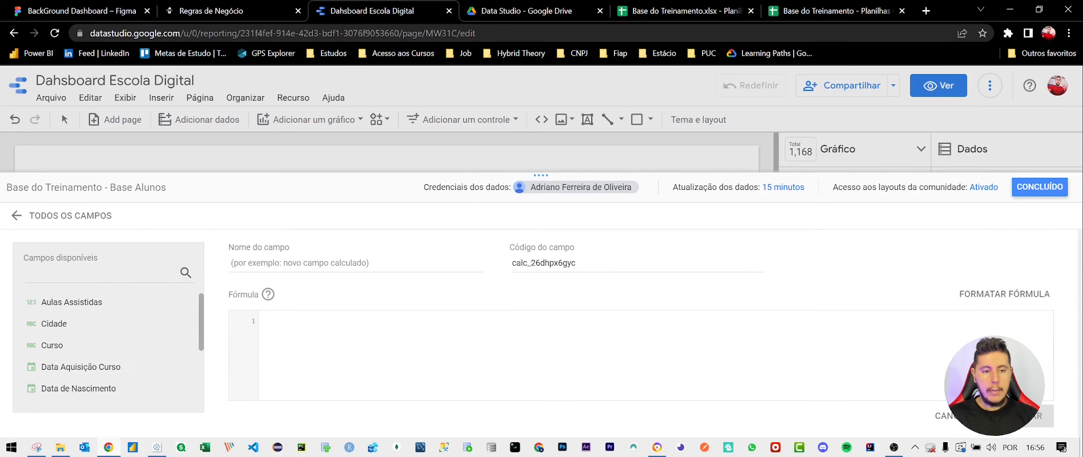
click(283, 263)
text(Idade do)
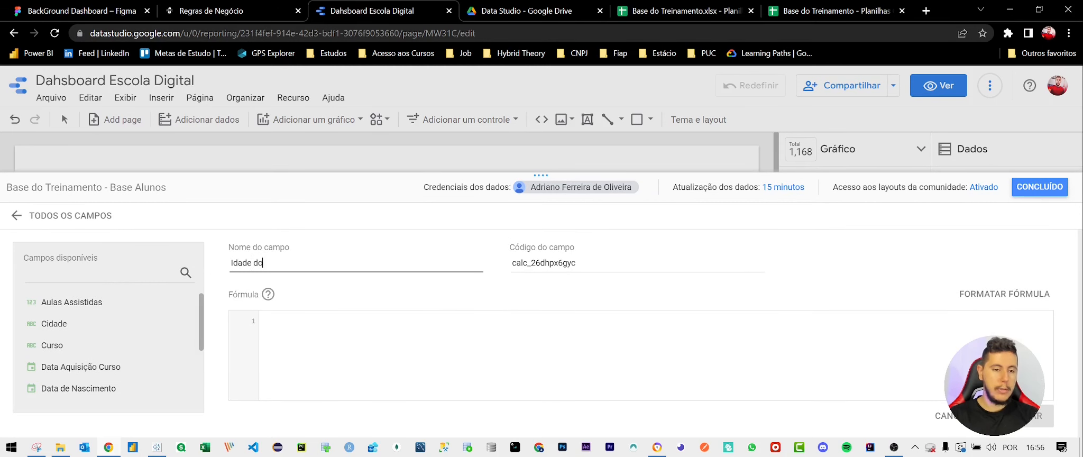
text(s Alunos)
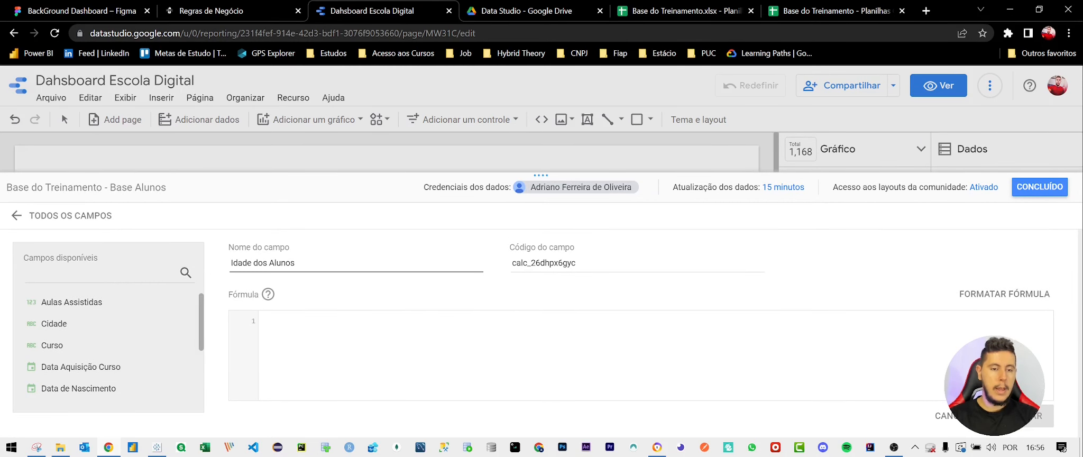
Enlarge the field editor and insert the DATE_DIFF function in the Idade dos Alunos formula
drag(376, 174, 370, 123)
click(309, 265)
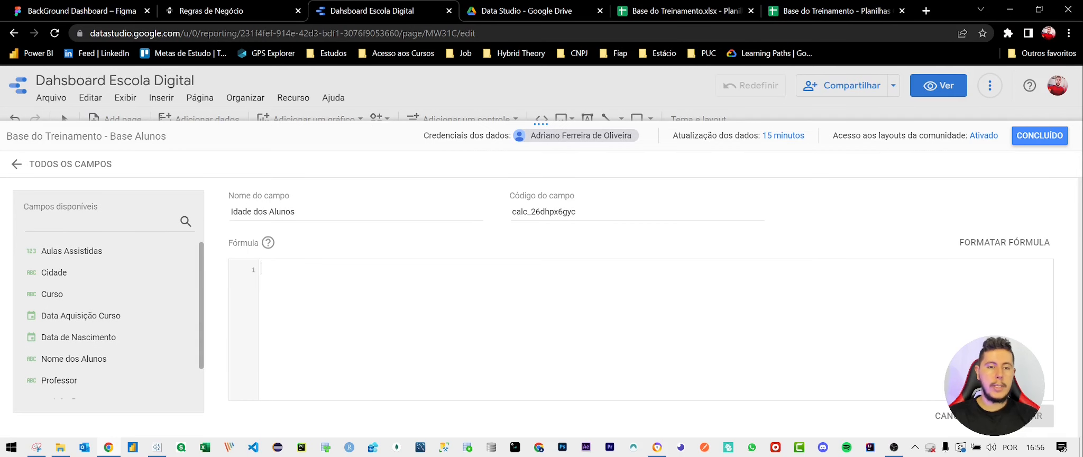
text(date)
key(Down)
key(Down)
key(Up)
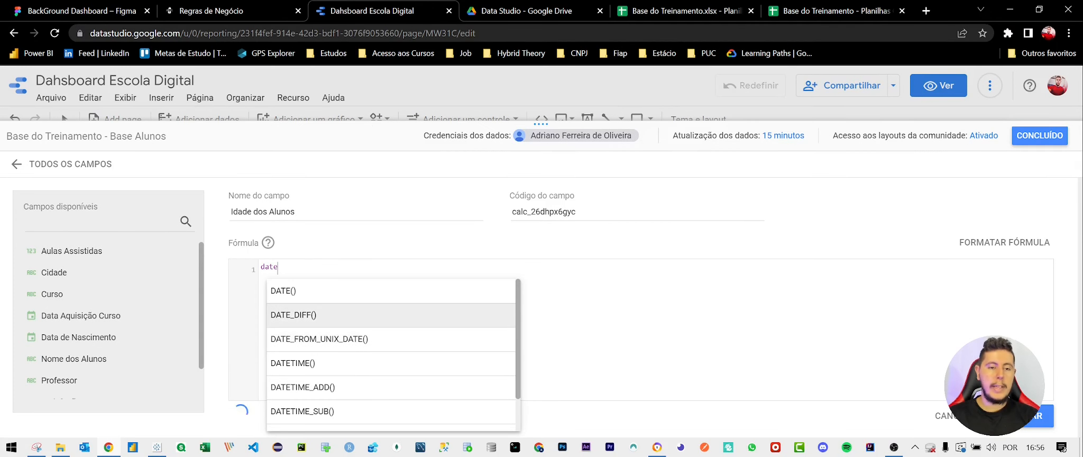
key(Return)
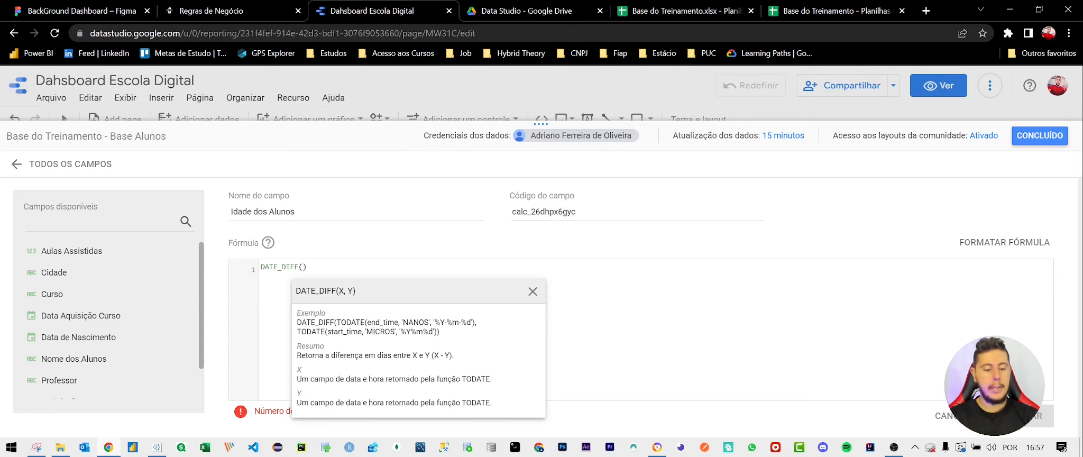
Give DATE_DIFF the arguments TODAY() and Data de Nascimento in the Idade dos Alunos formula
text(toda)
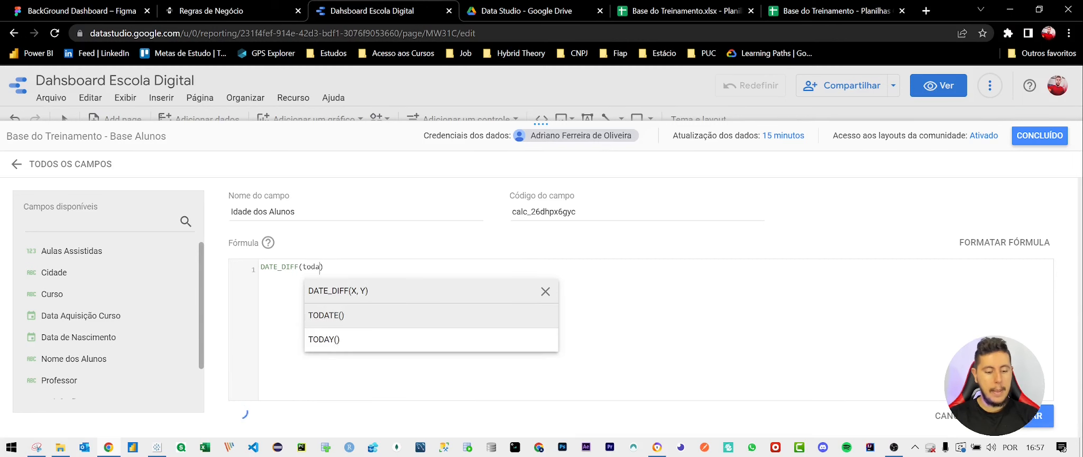
key(Down)
key(Return)
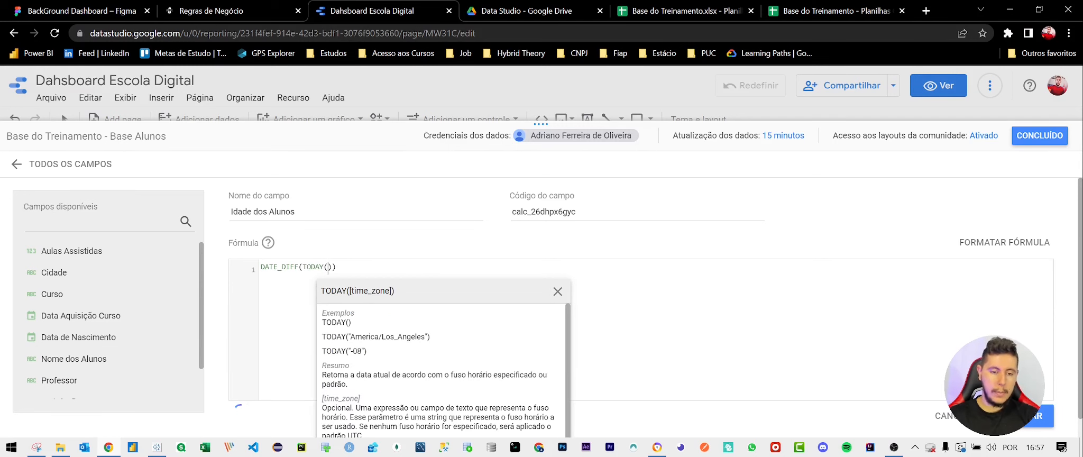
key(Right)
text(,data)
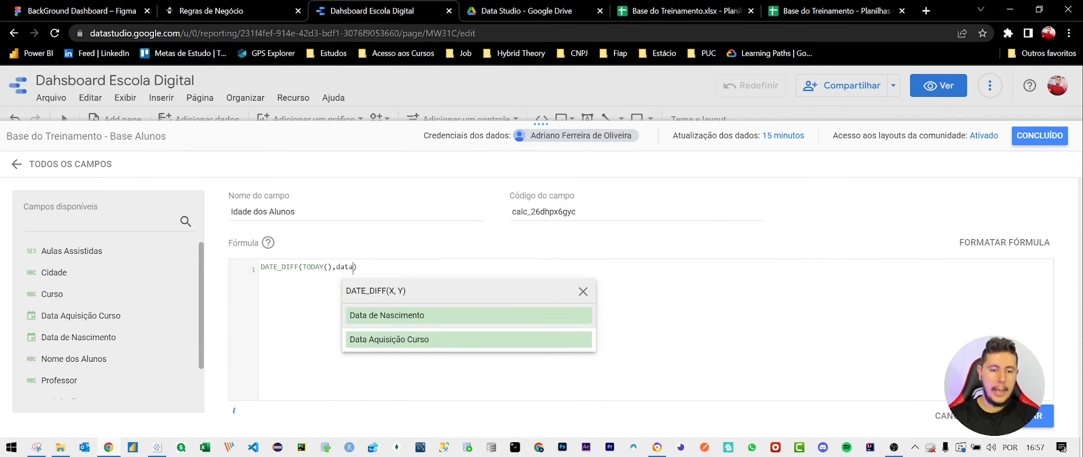
click(399, 317)
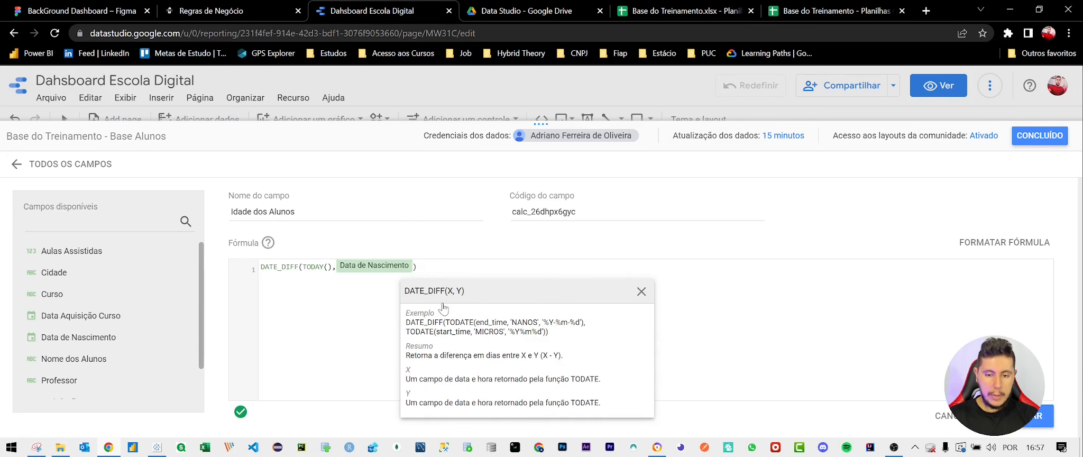
Try adding the DAY function as a third DATE_DIFF argument, and remove it from the formula
text(,)
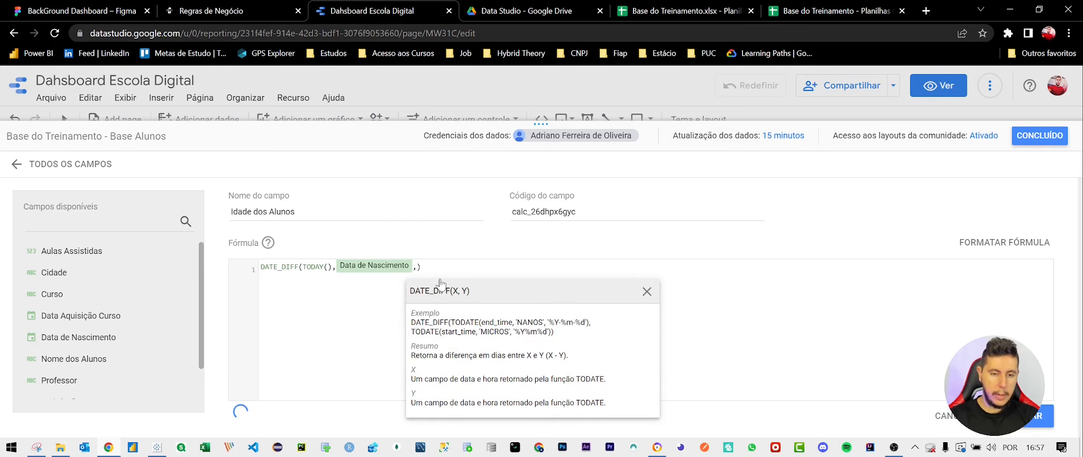
text(da)
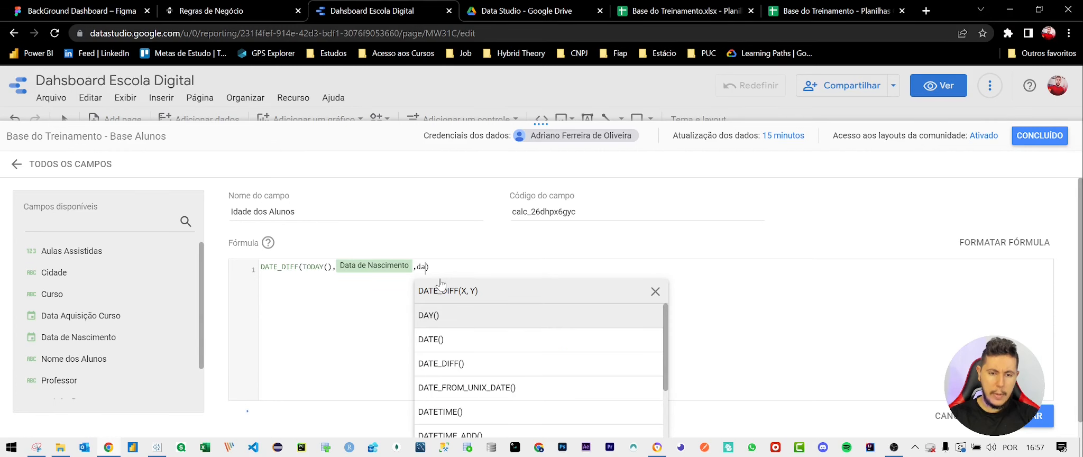
click(468, 316)
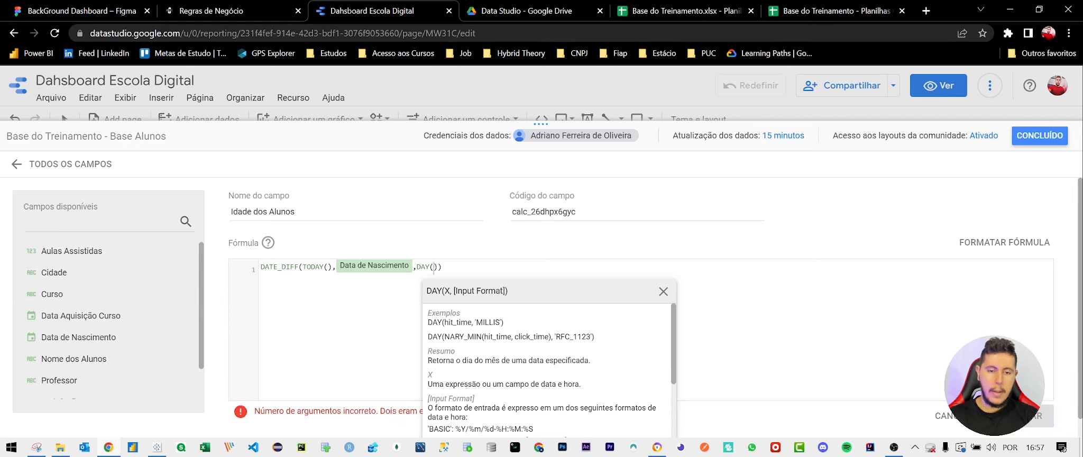
key(BackSpace)
key(BackSpace)
key(BackSpace)
key(BackSpace)
key(BackSpace)
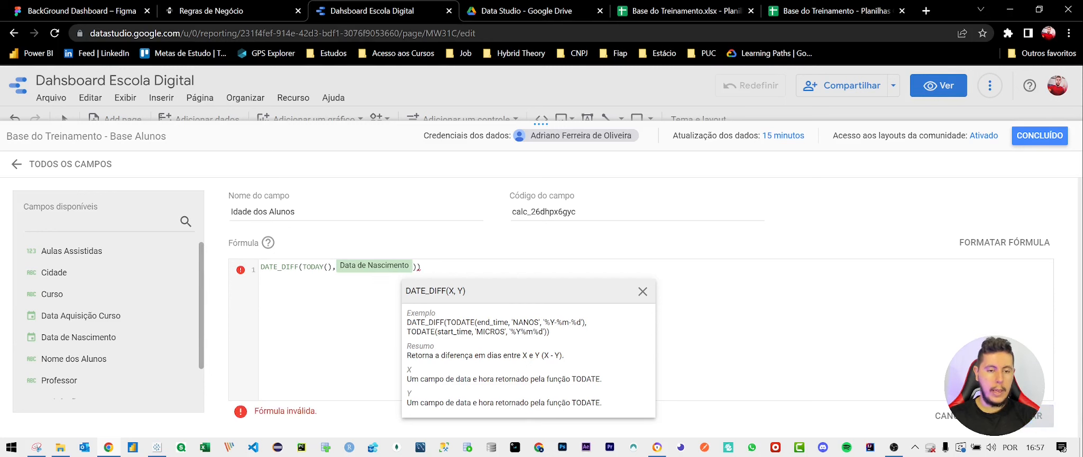
click(352, 338)
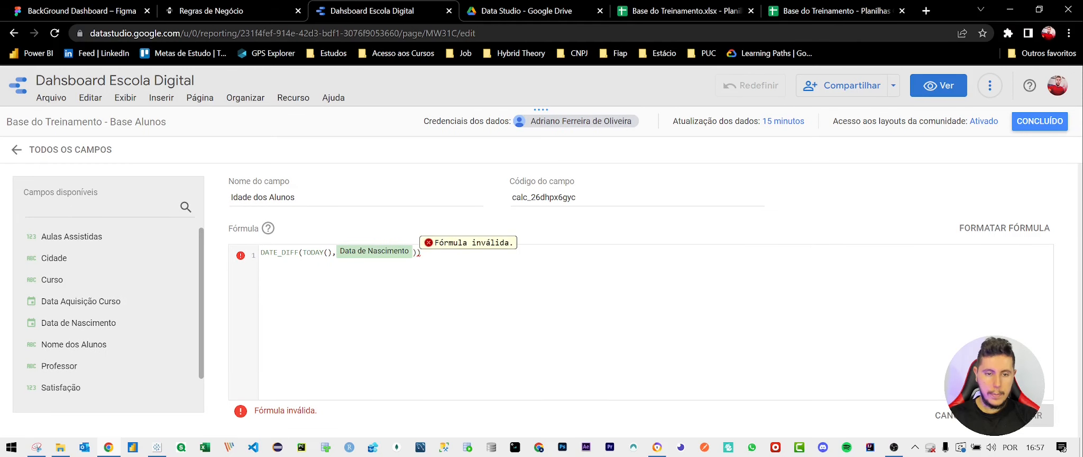
key(BackSpace)
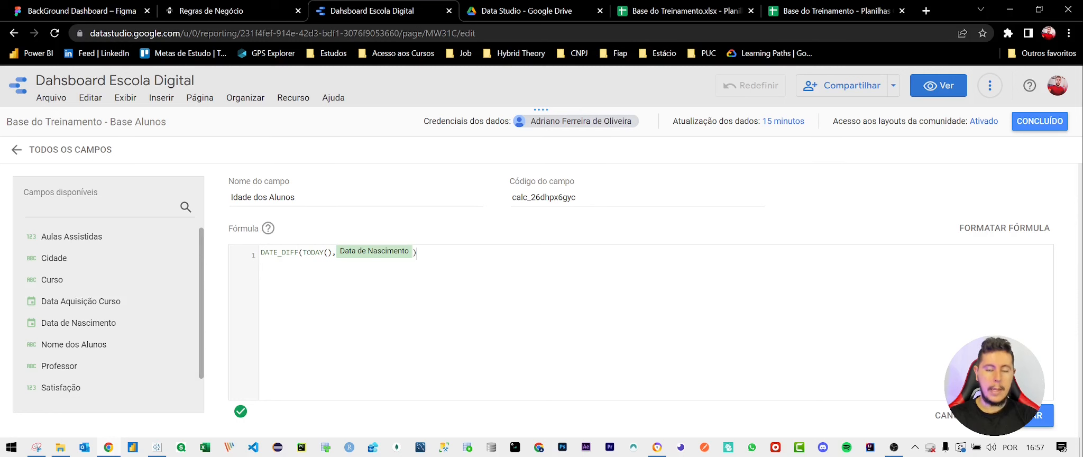
Save the Idade dos Alunos calculated field and return to the report page
click(1035, 417)
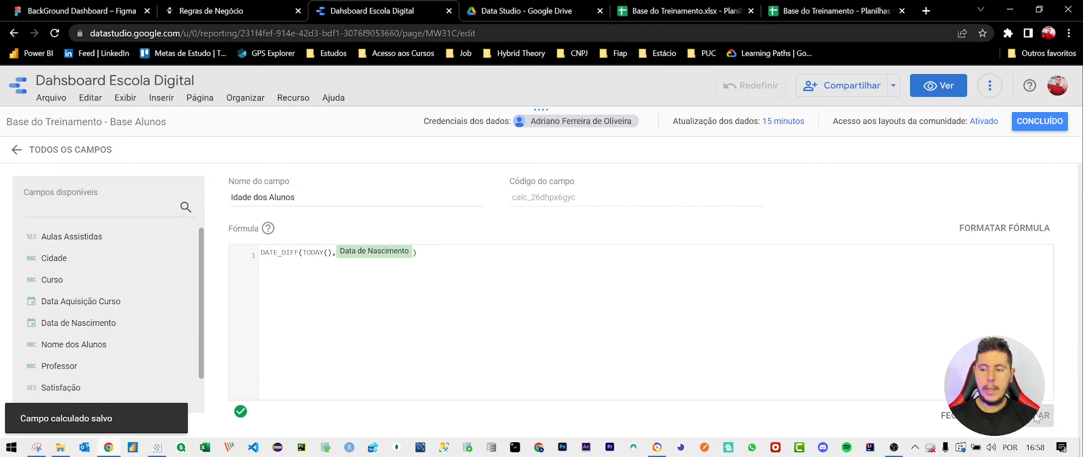
click(1040, 121)
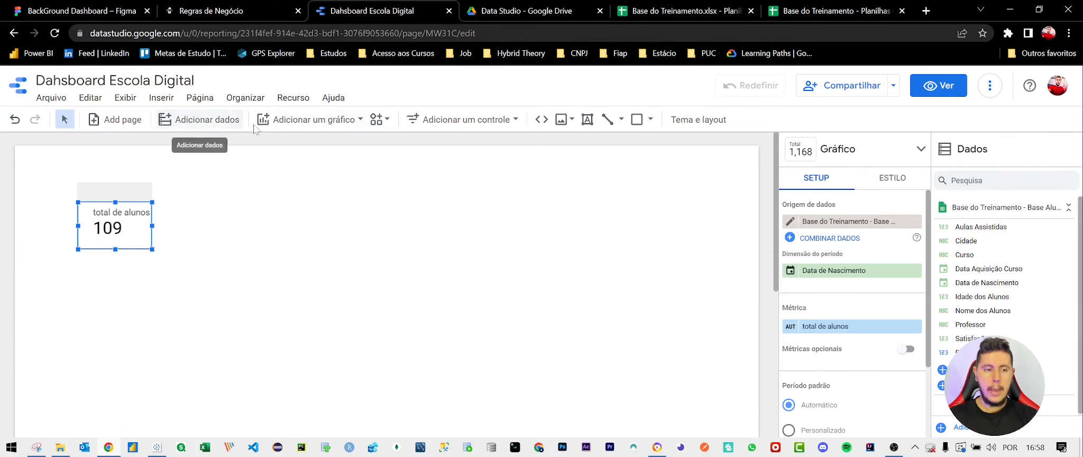
Add a table of Nome dos Alunos on the right half of the page and widen it toward the scorecard
click(299, 120)
click(278, 162)
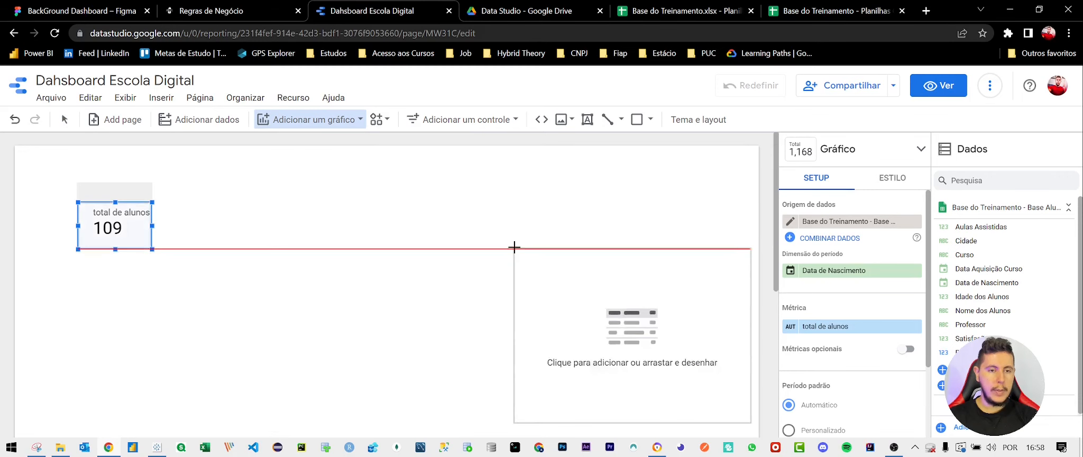
drag(499, 163, 750, 349)
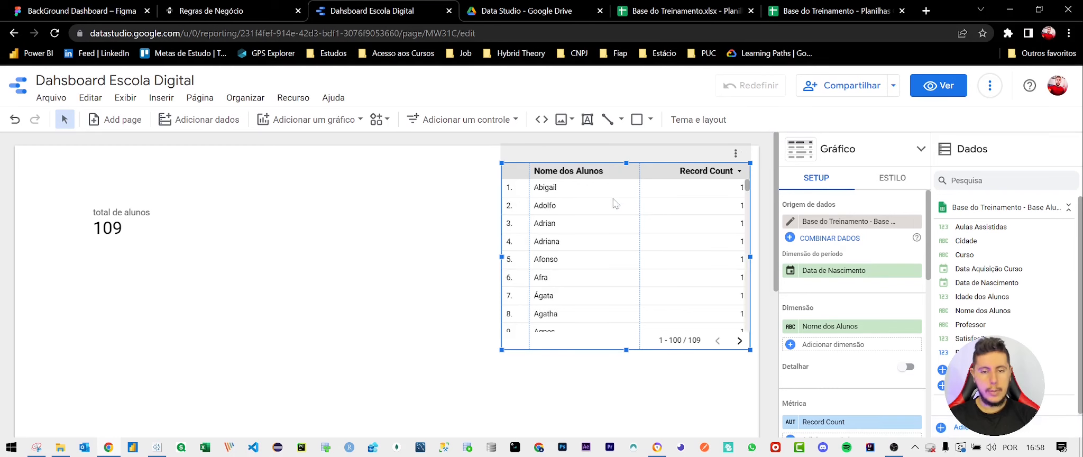
drag(502, 163, 381, 161)
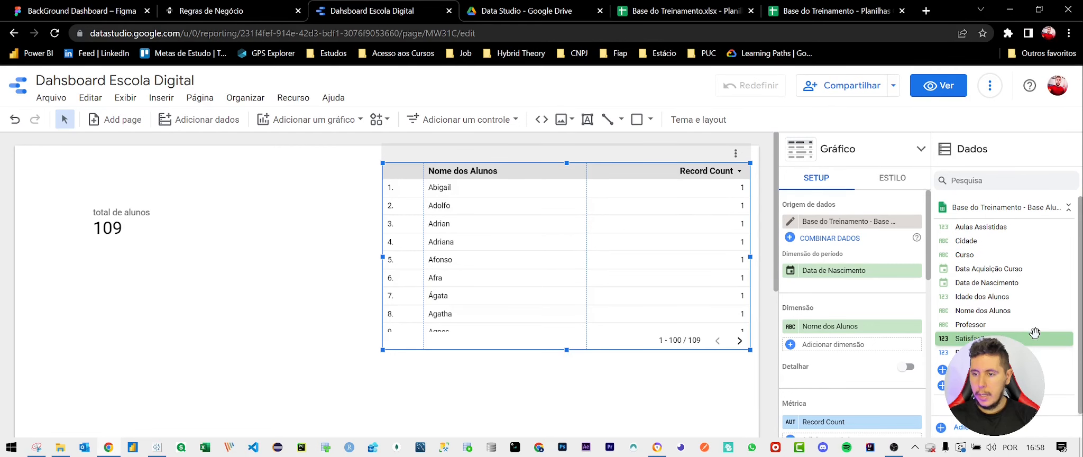
Add Idade dos Alunos as a metric before Record Count in the table and extend the table downward to show more rows
drag(994, 297, 881, 428)
mouse_move(902, 449)
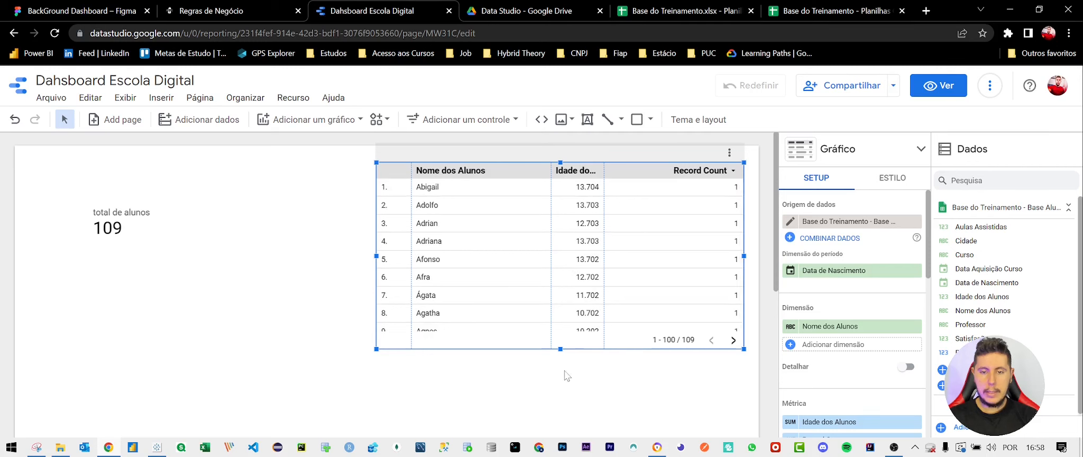
drag(560, 349, 552, 418)
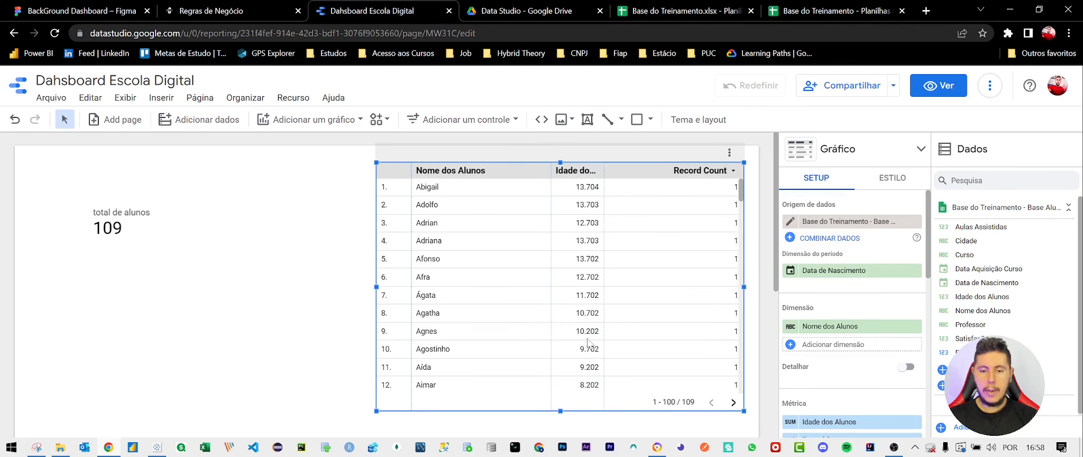
scroll(589, 343, down, 3)
scroll(589, 342, up, 3)
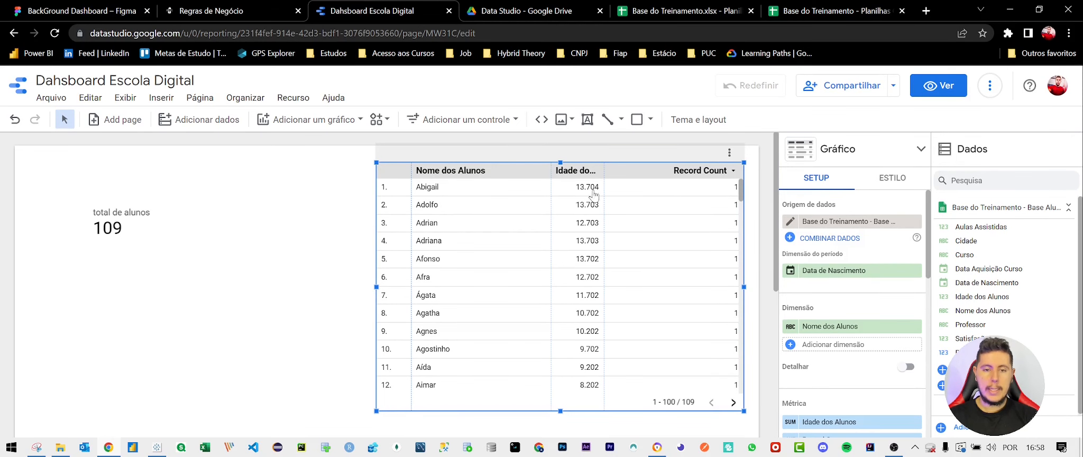
Use the Windows Calculator to divide Abigail's 13704 days by 366 and check the age in years, and close it
key(super)
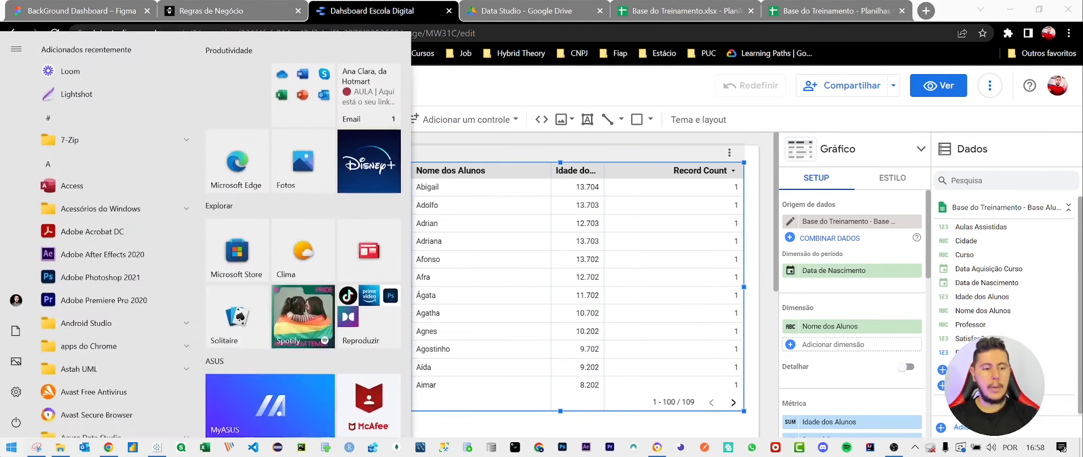
text(calc)
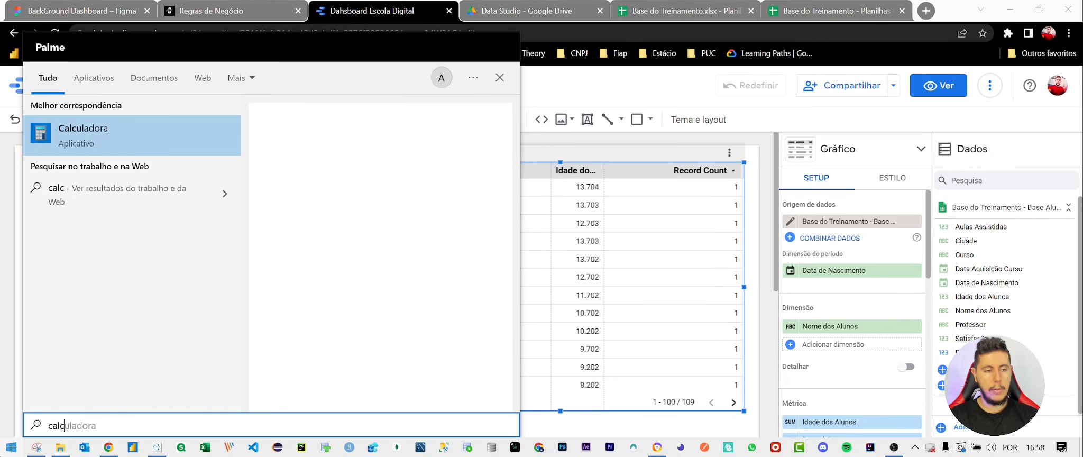
key(Return)
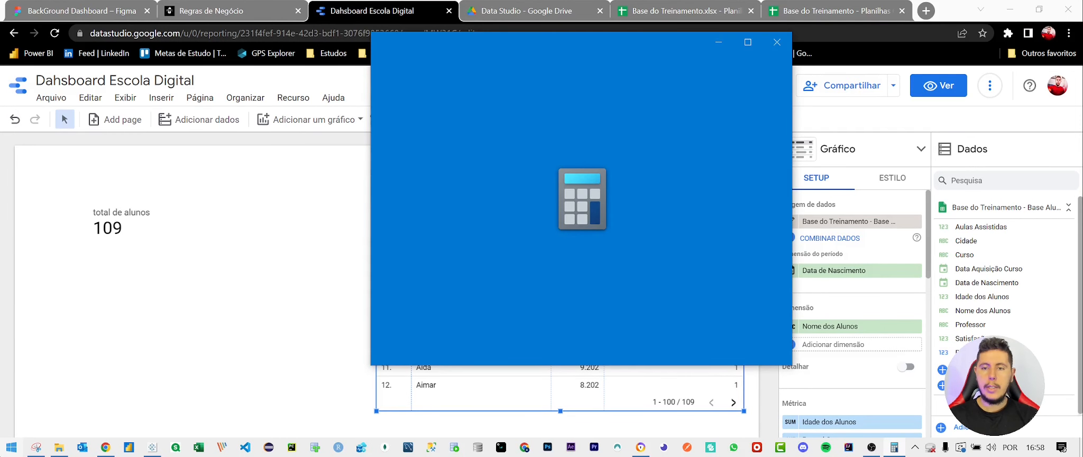
text(13704/)
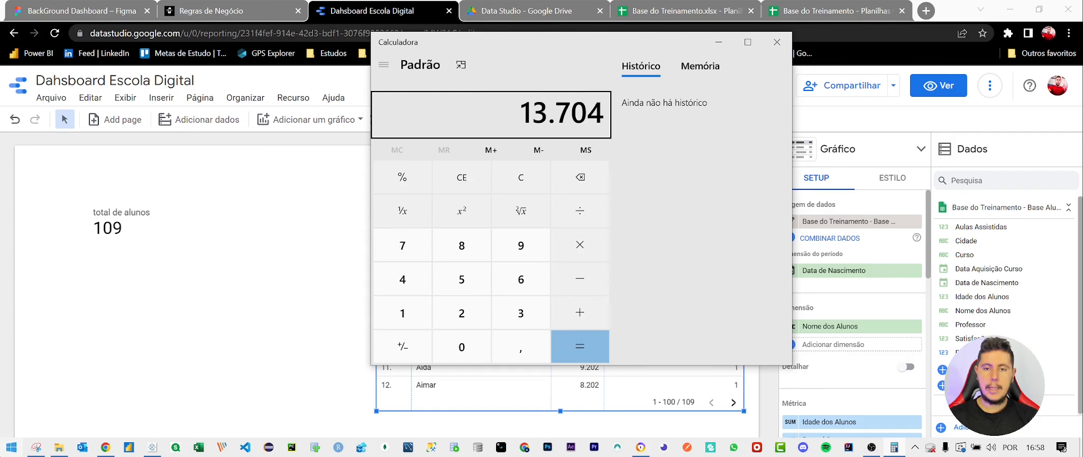
text(366)
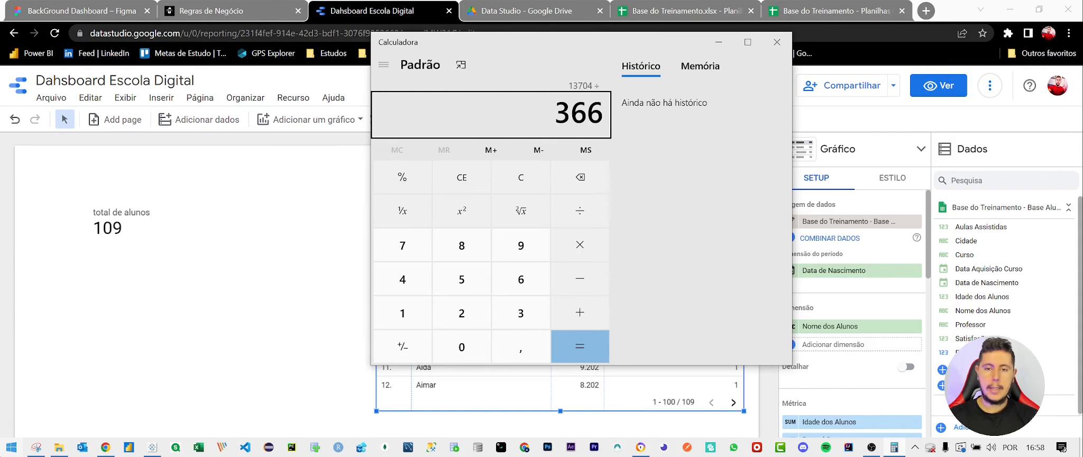
key(Return)
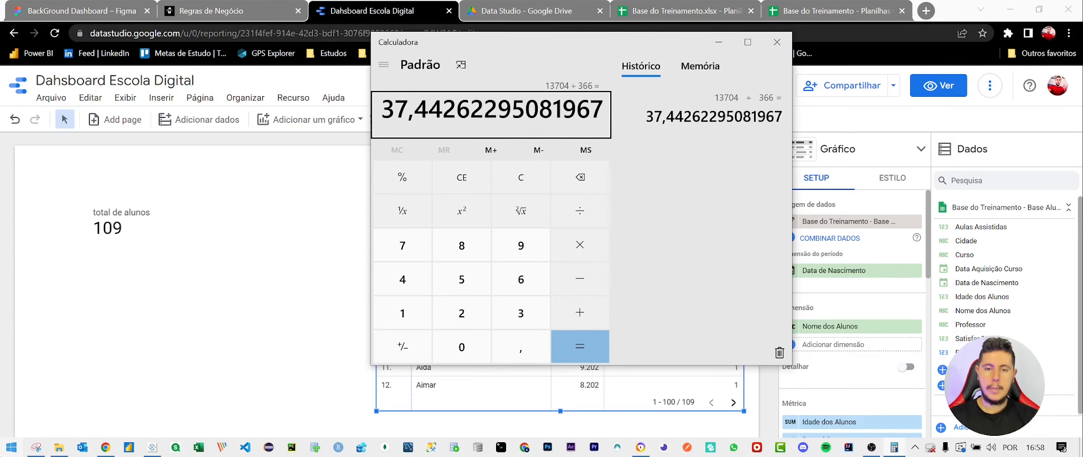
click(777, 41)
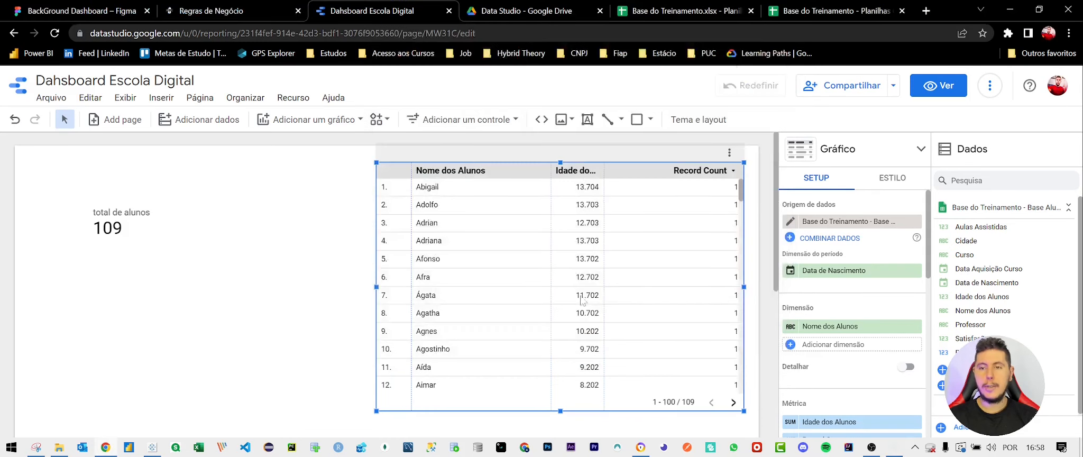
Change the Idade dos Alunos formula to (DATE_DIFF(TODAY(), Data de Nascimento))/366, update the field and return to the report
click(952, 180)
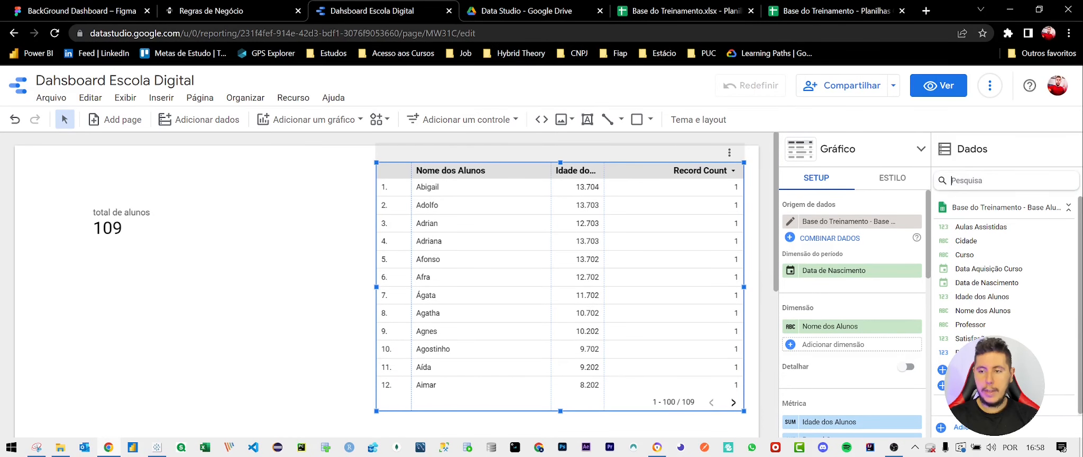
click(943, 298)
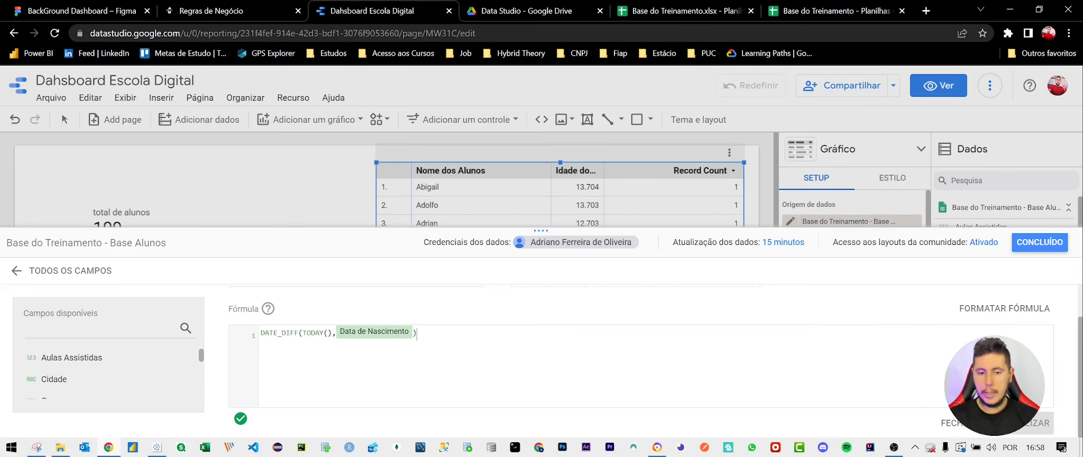
click(262, 333)
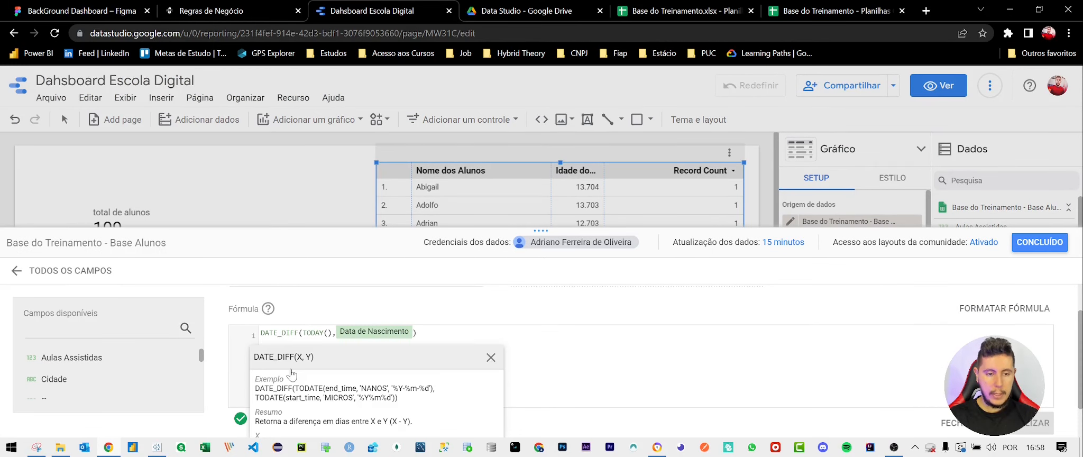
text(()
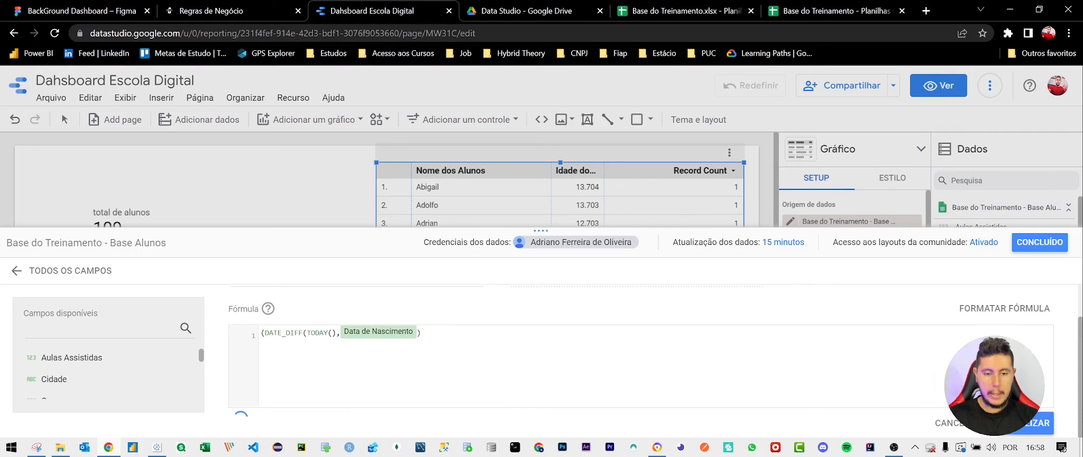
key(End)
text())
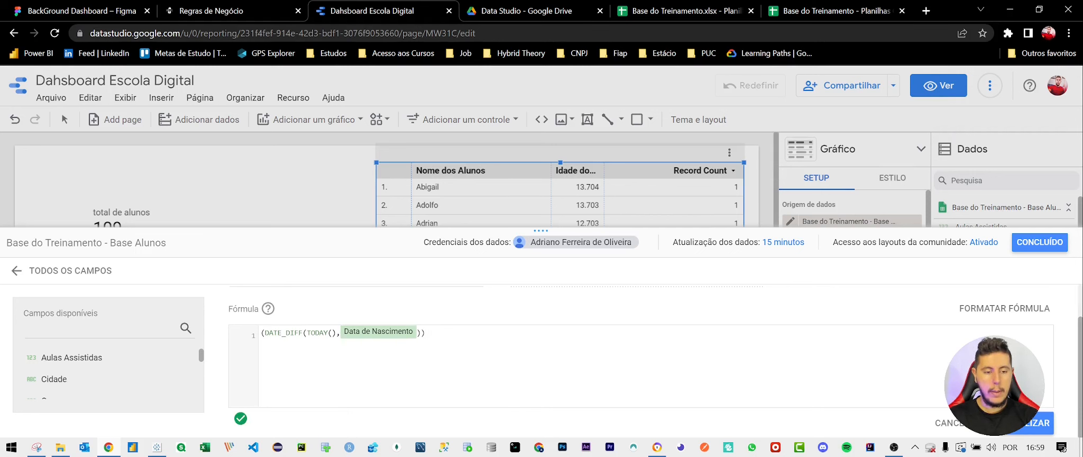
text(/366)
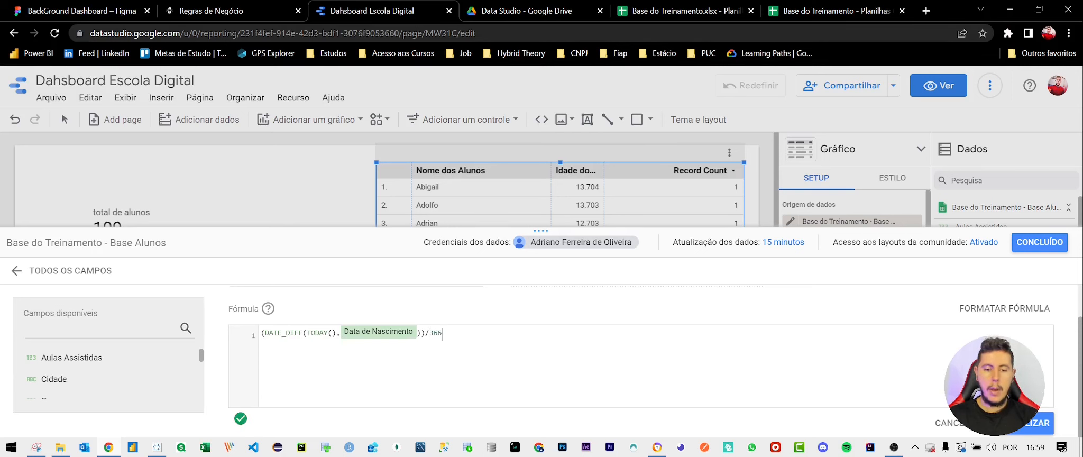
click(1036, 423)
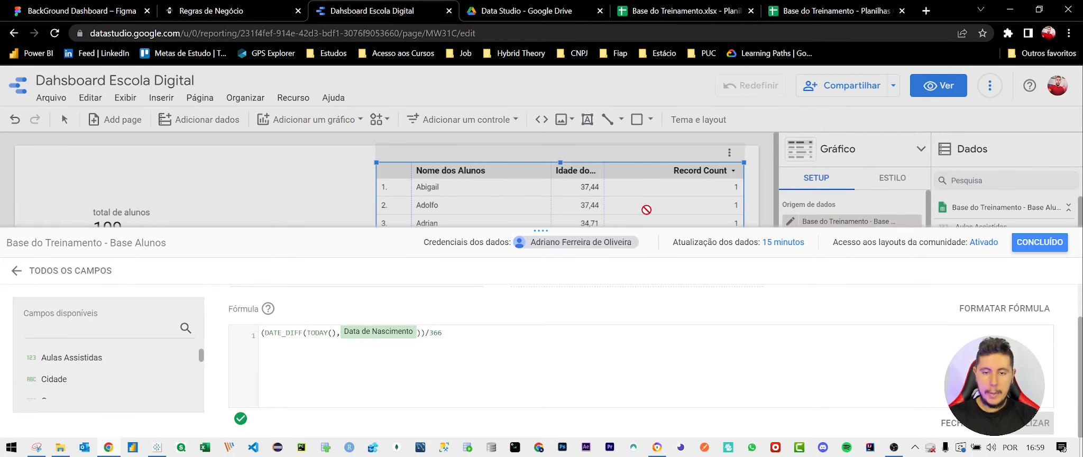
click(1026, 243)
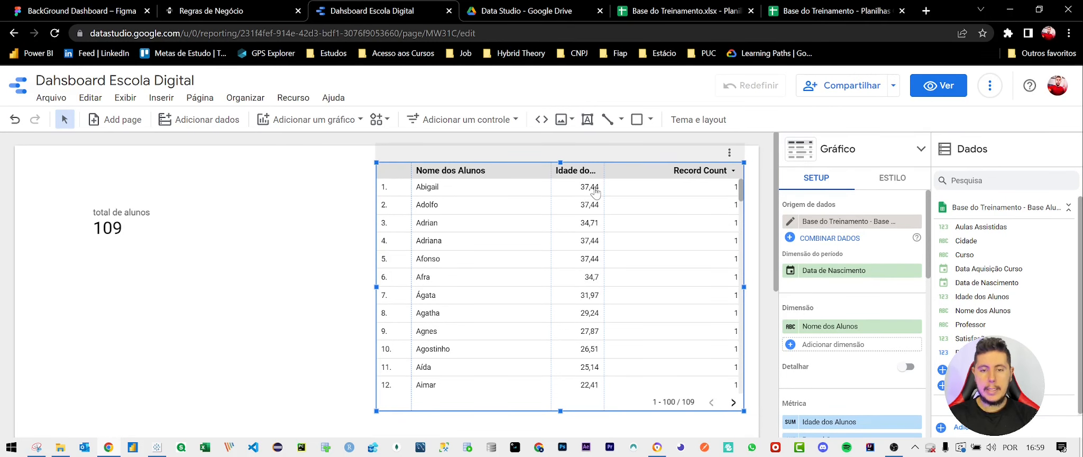
Set the decimal precision of the table's Idade dos Alunos metric to 0, leaving compact numbers off
click(893, 180)
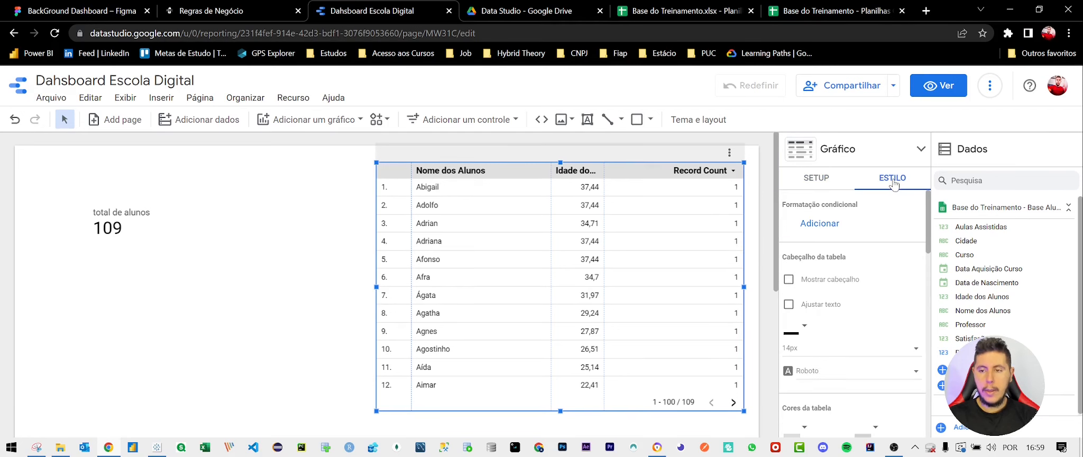
scroll(889, 301, down, 1)
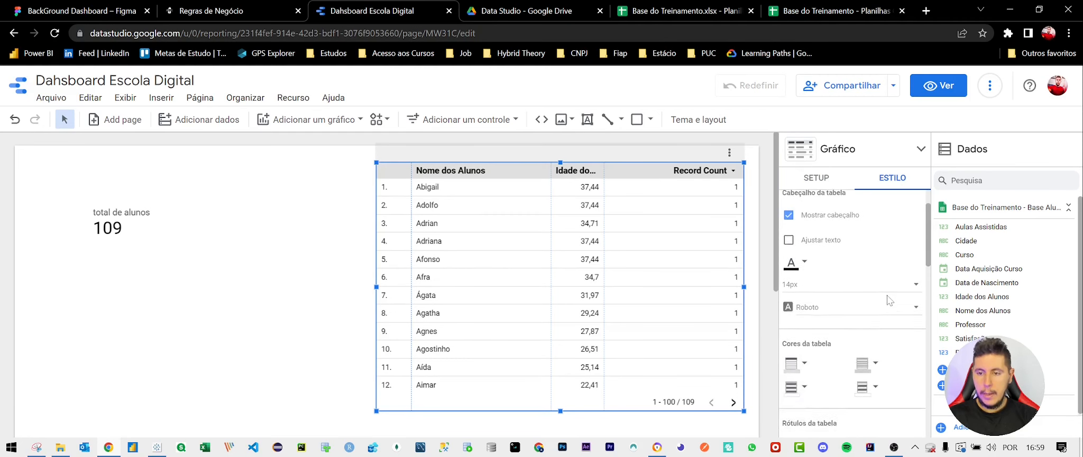
scroll(888, 301, down, 5)
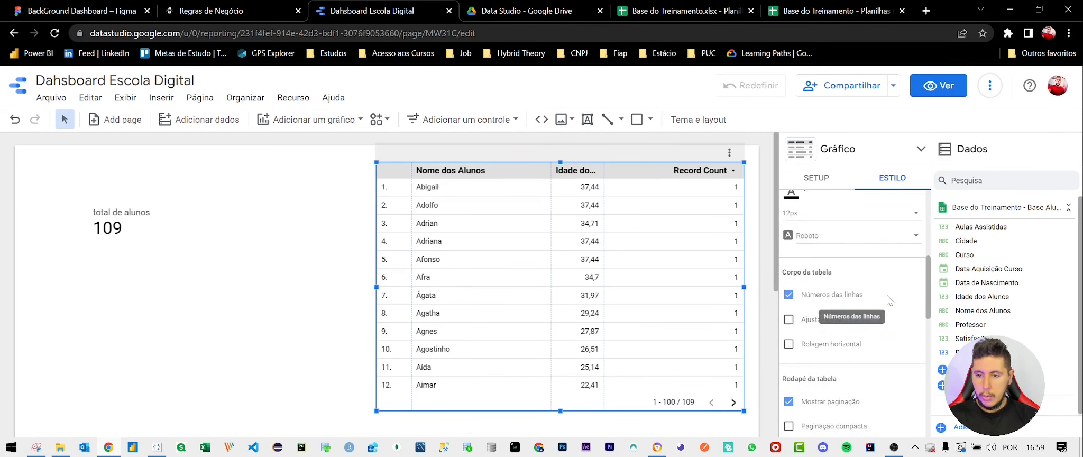
scroll(889, 300, down, 1)
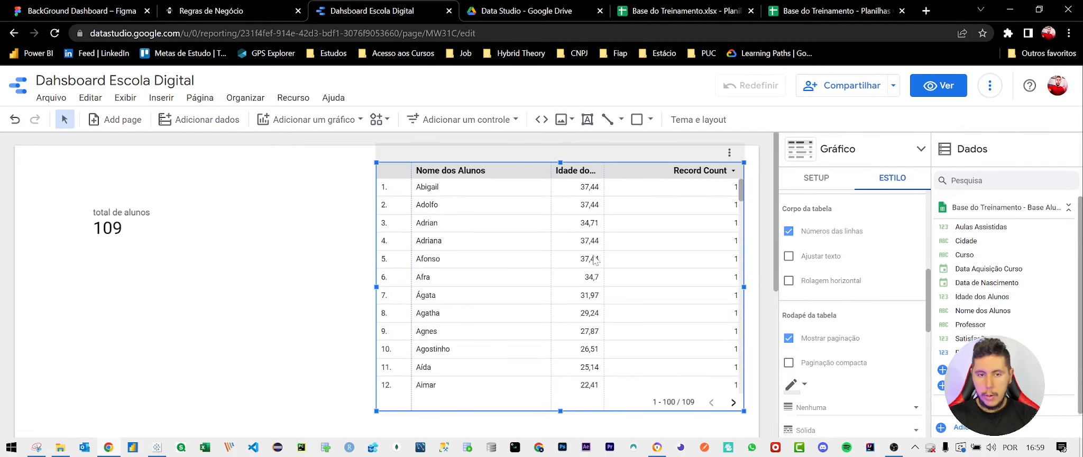
scroll(878, 301, down, 3)
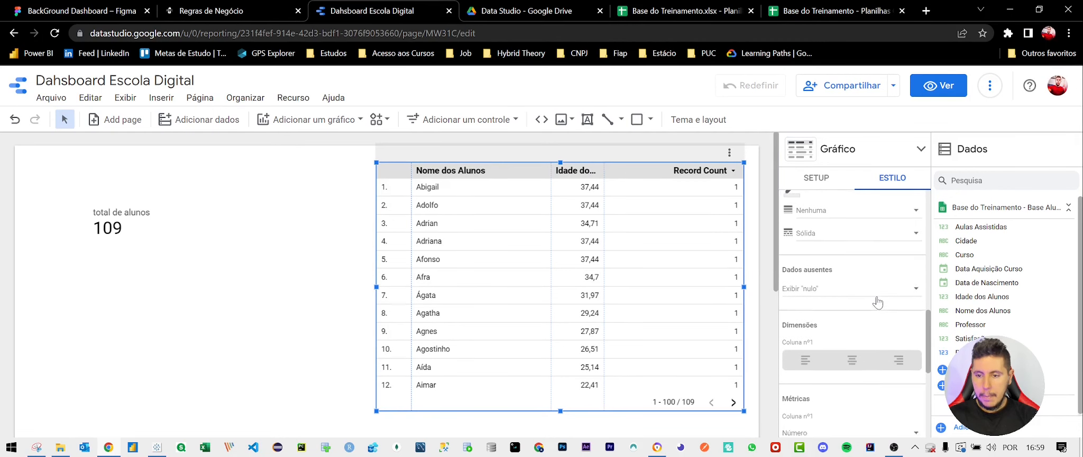
scroll(878, 302, up, 1)
scroll(867, 317, down, 2)
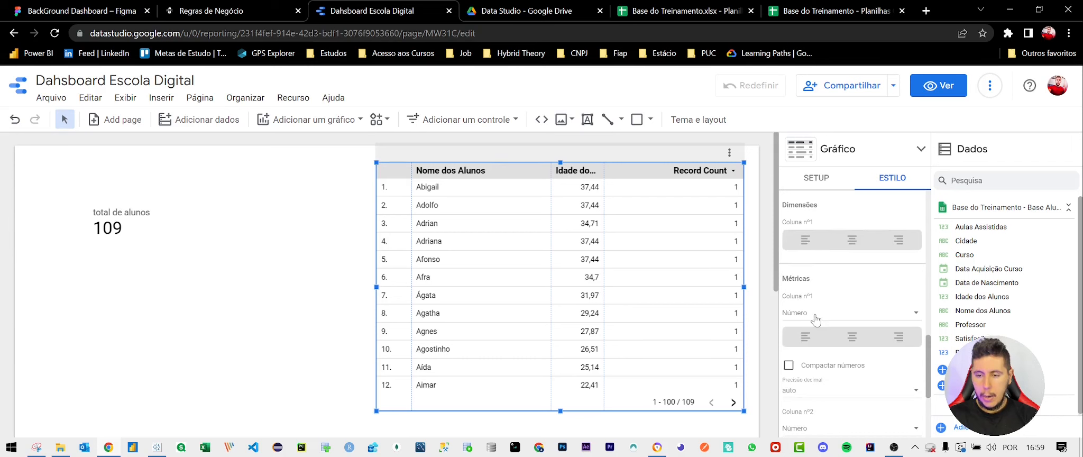
click(790, 365)
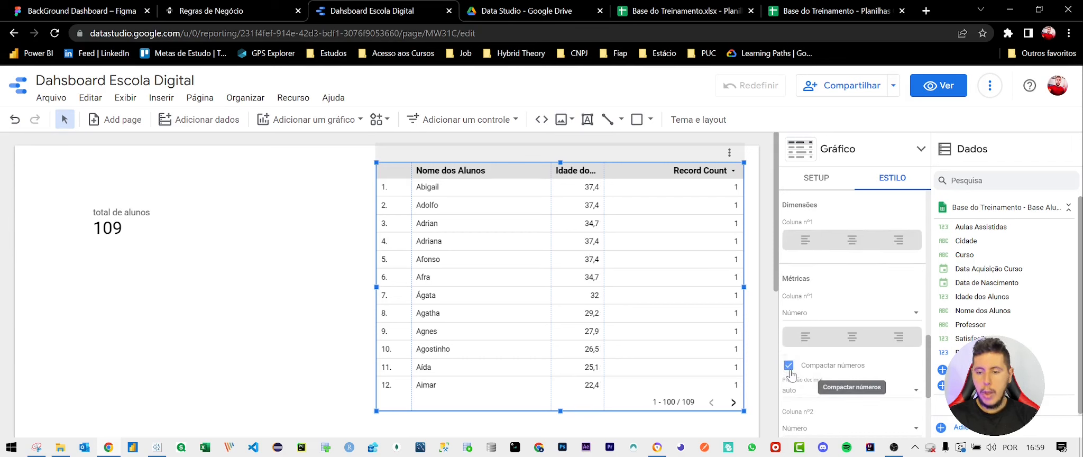
click(789, 365)
click(799, 390)
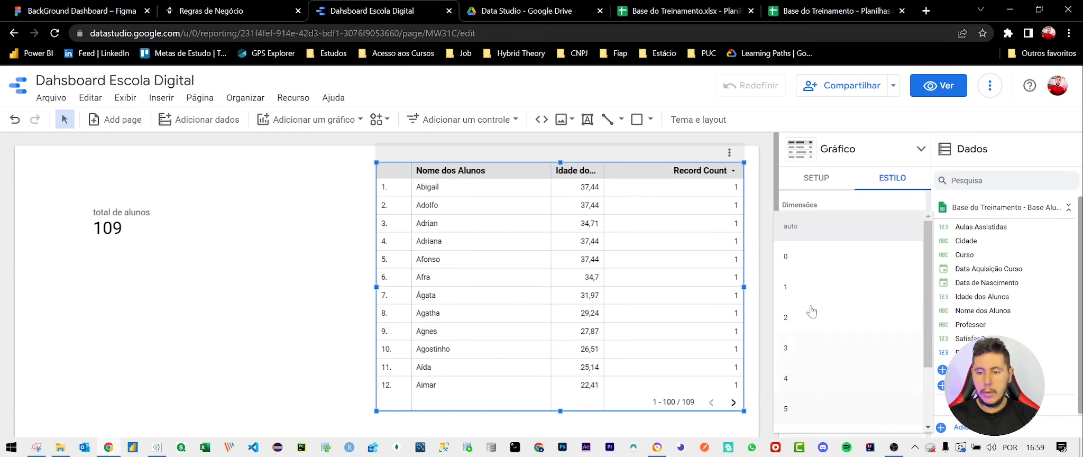
click(800, 254)
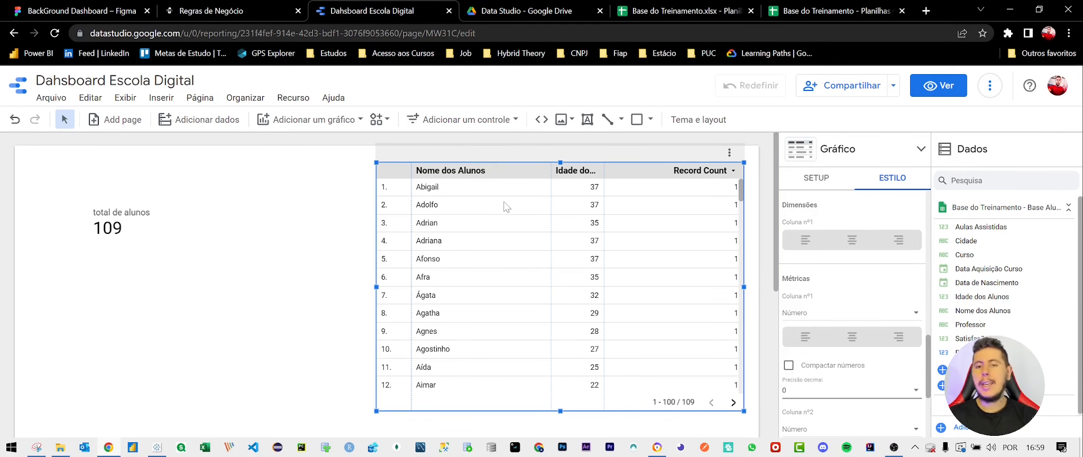
Delete the student table from the page and start a new calculated field named Range de Idade
key(Delete)
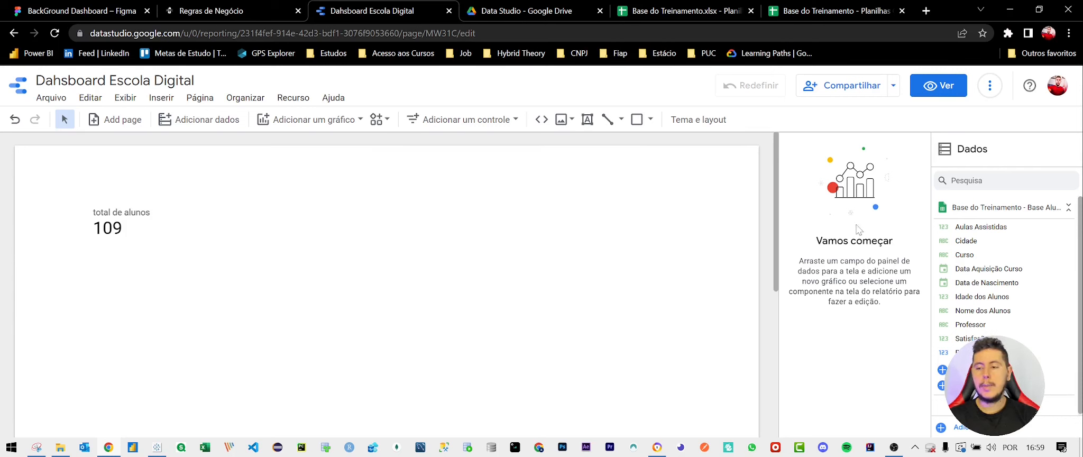
click(1005, 370)
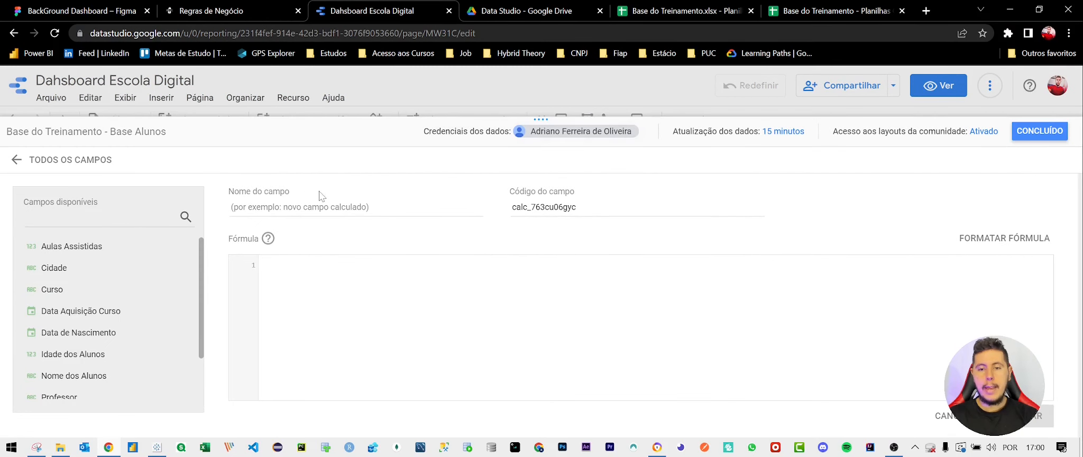
text(Ran)
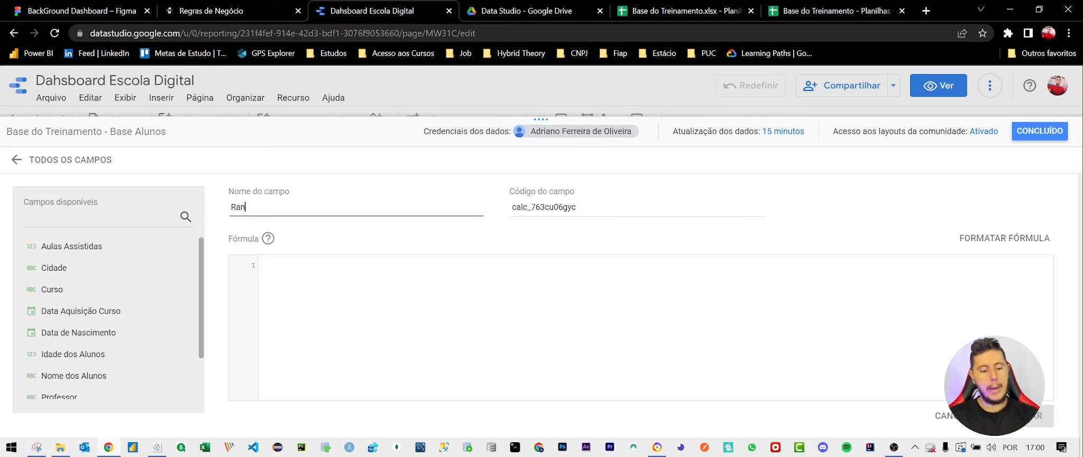
text(ge de Idade)
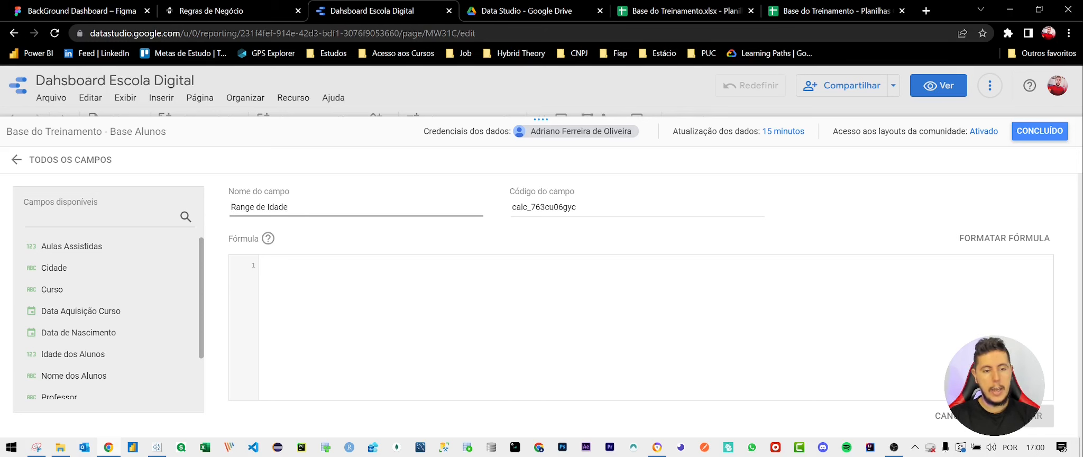
Begin the field's formula with case when Idade dos Alunos >=20 and Idade dos Alunos <= 30
click(294, 261)
text(case)
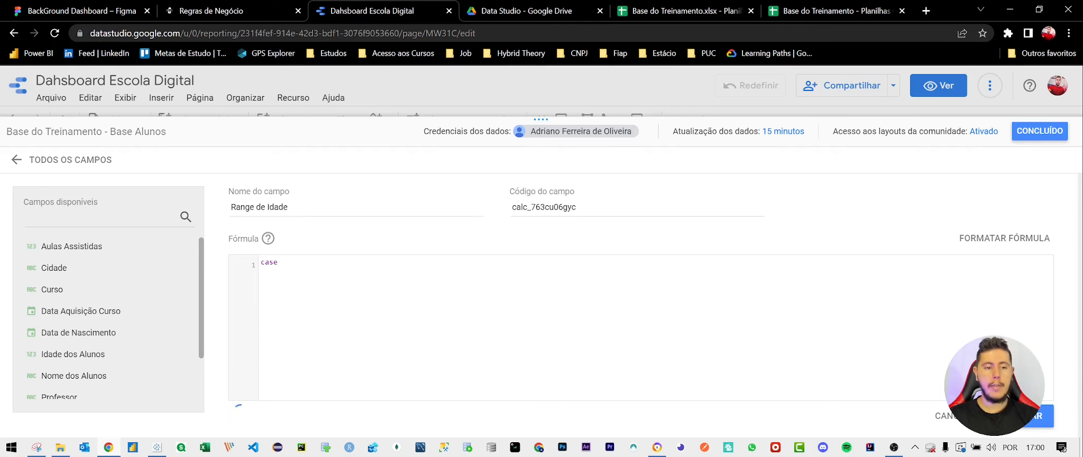
text(when)
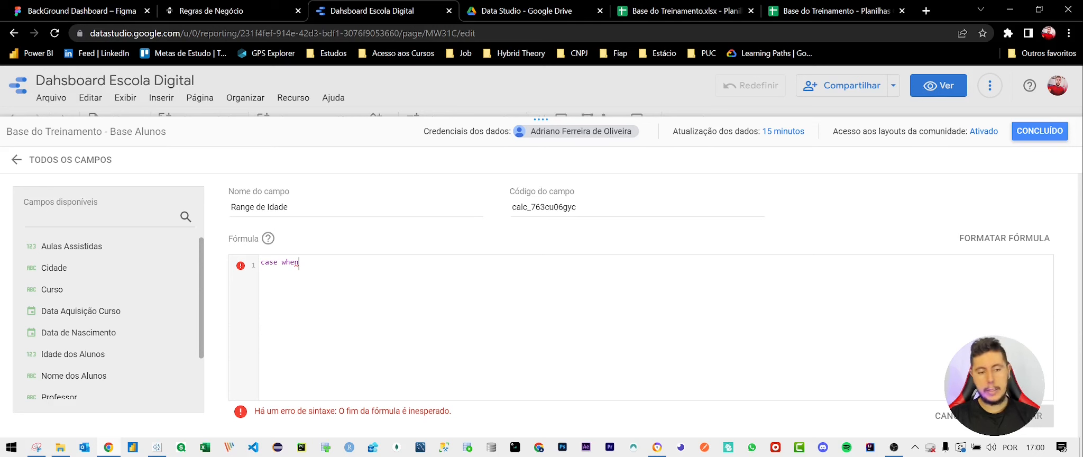
text(idade)
key(Return)
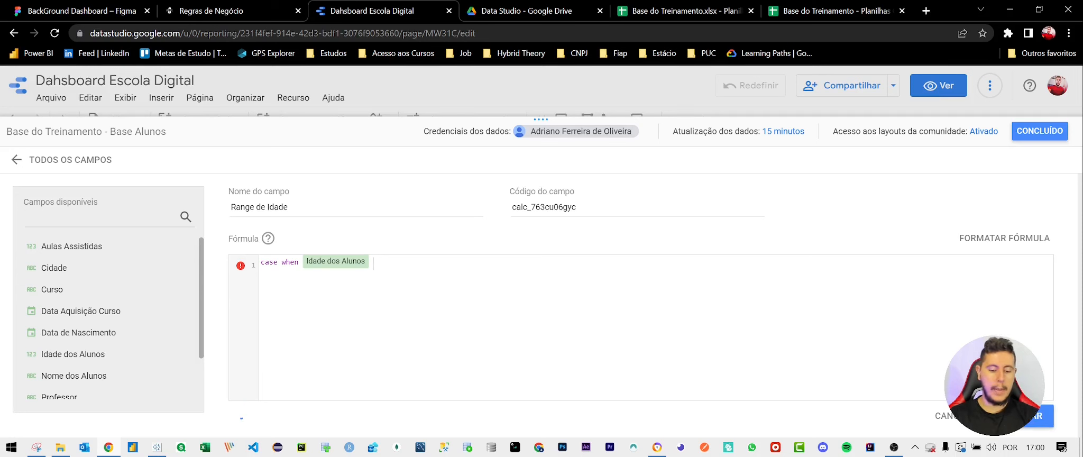
text(>)
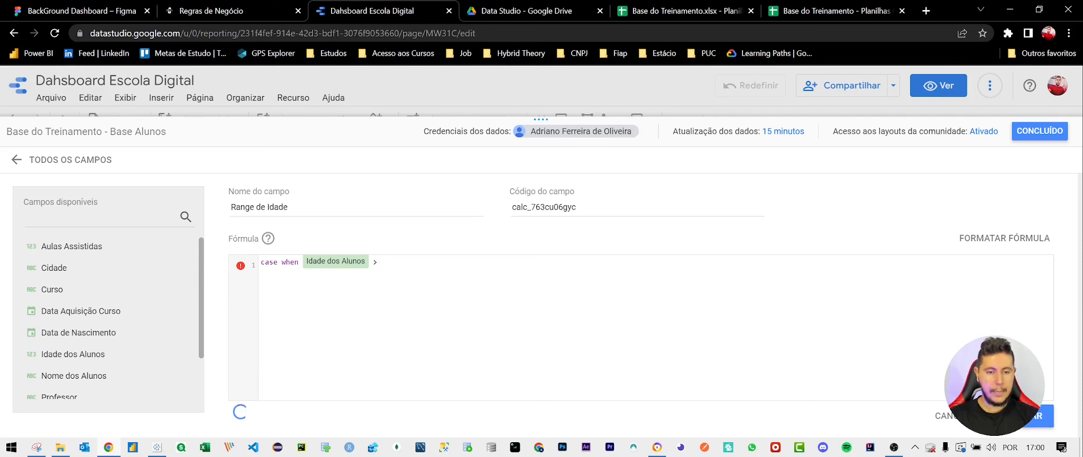
text(=)
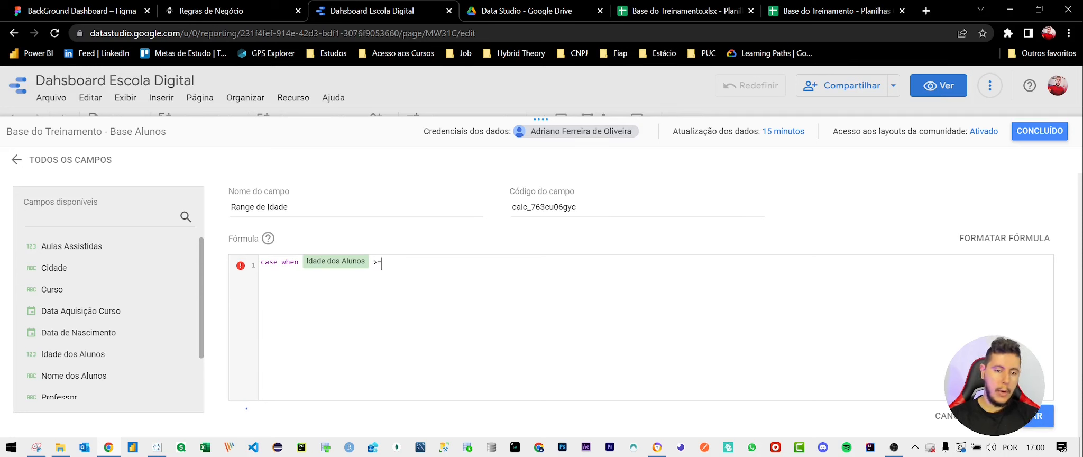
text(20)
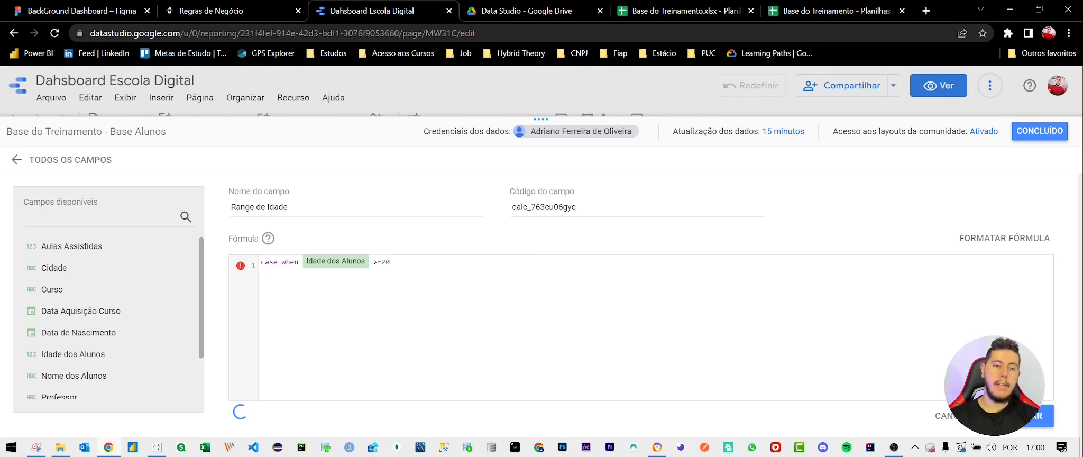
text( and )
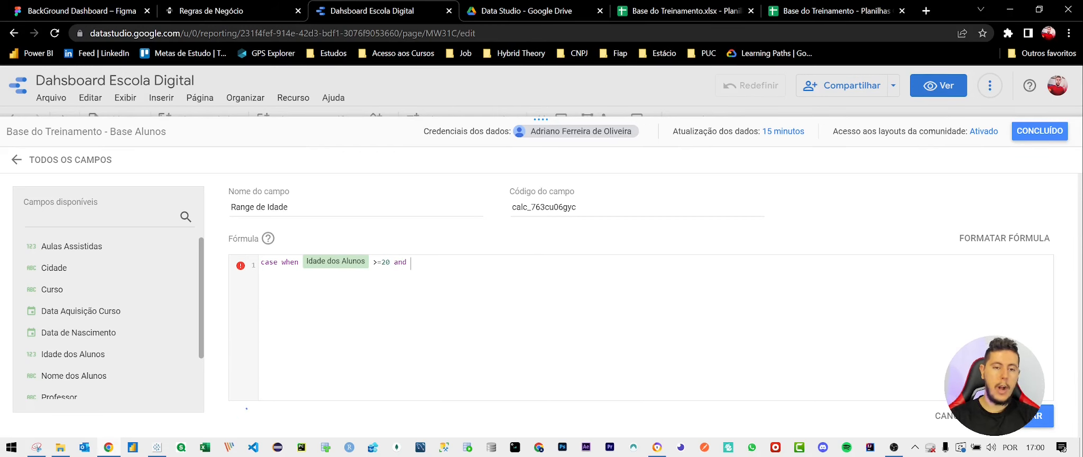
text(Idad)
key(Return)
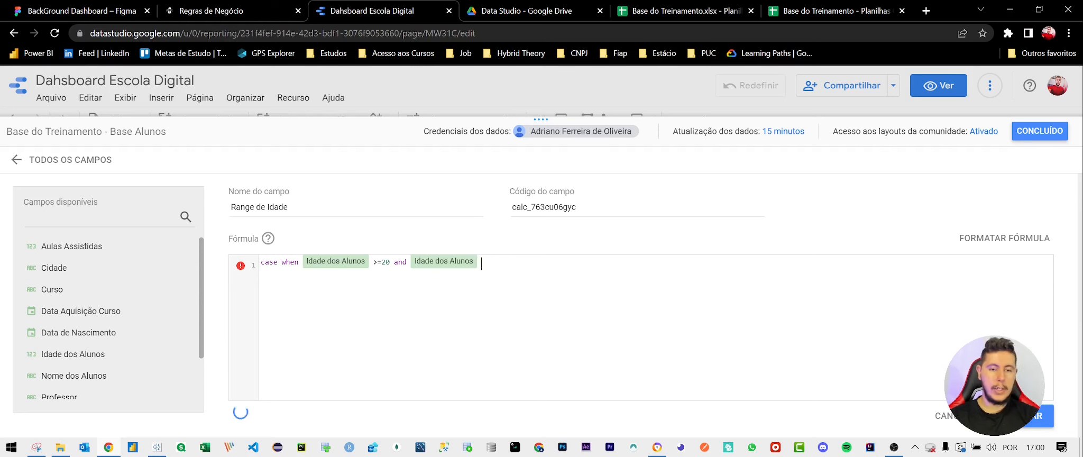
text(<=)
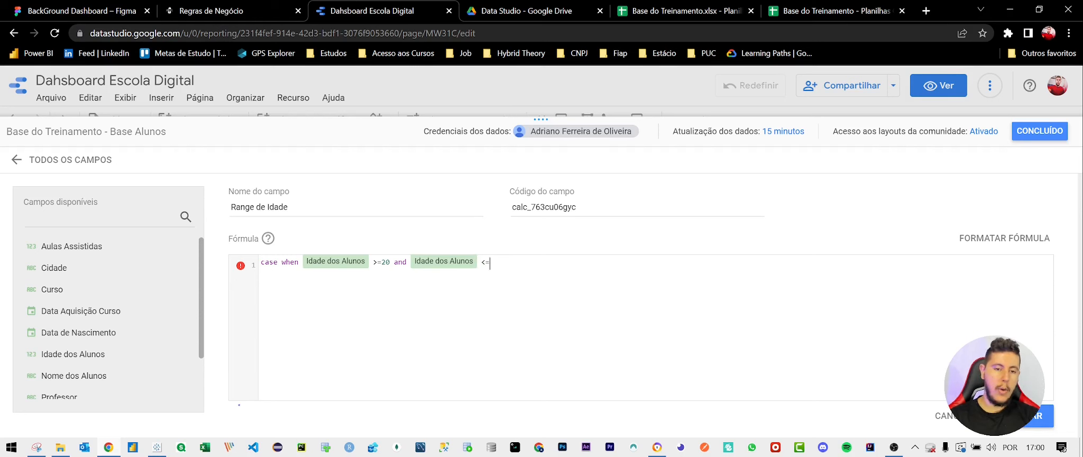
text( 30 t)
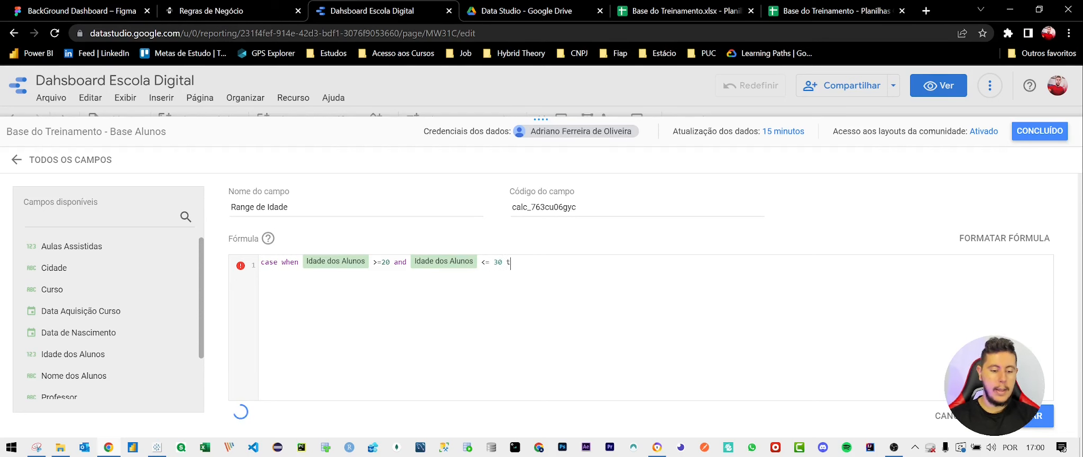
Complete the first condition with then "Entre 30 e 30 anos" and add a new line to the formula
text(hen ")
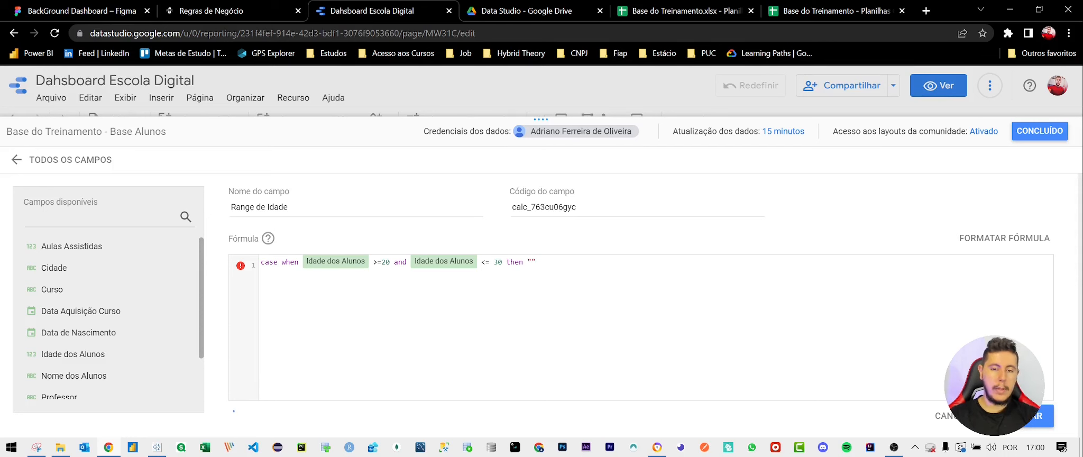
text(I)
text(Entre )
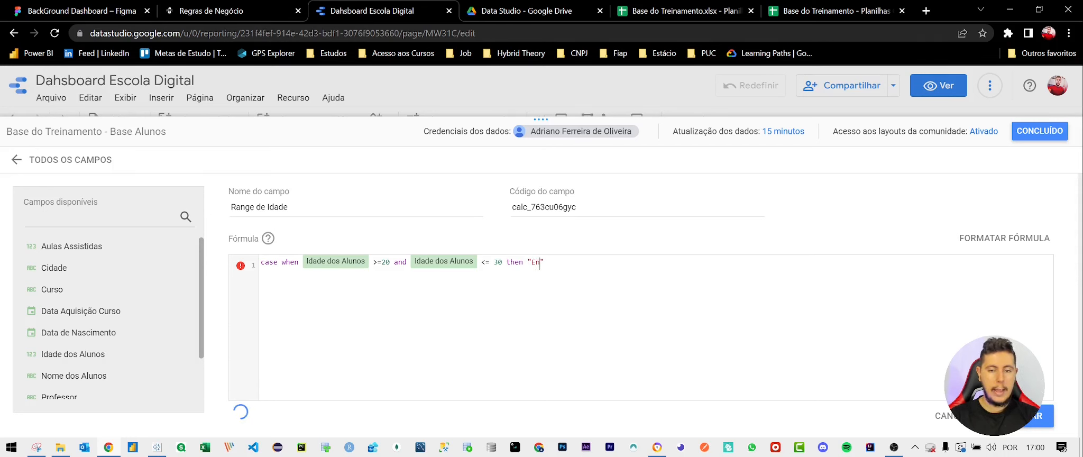
text(30 )
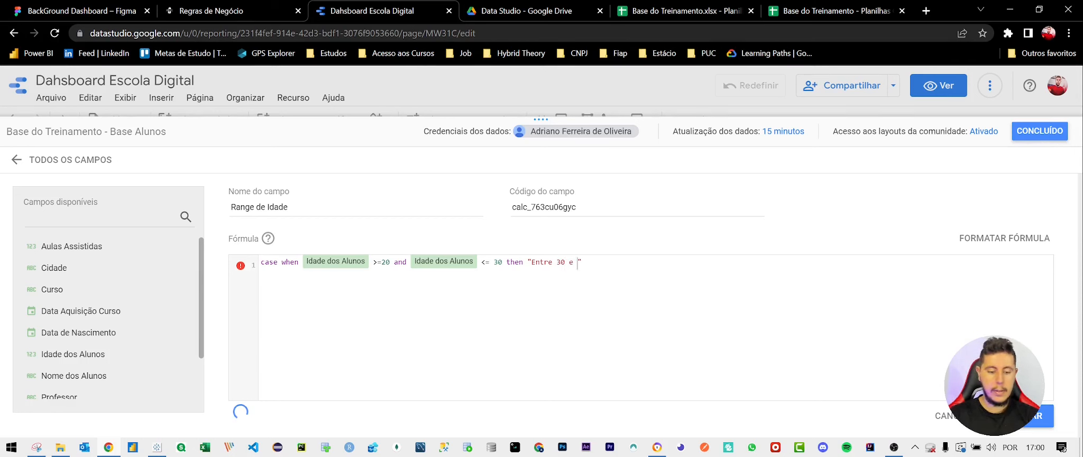
text(e 30 anos)
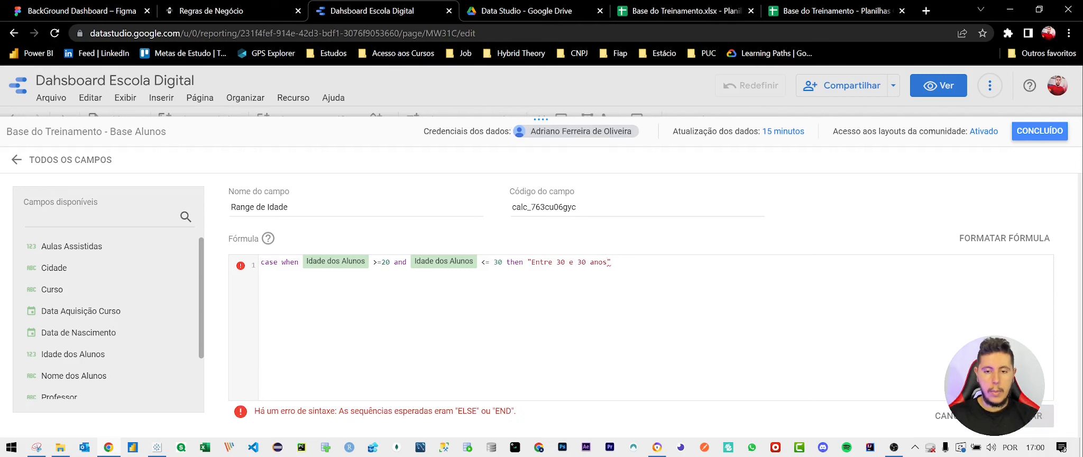
key(Return)
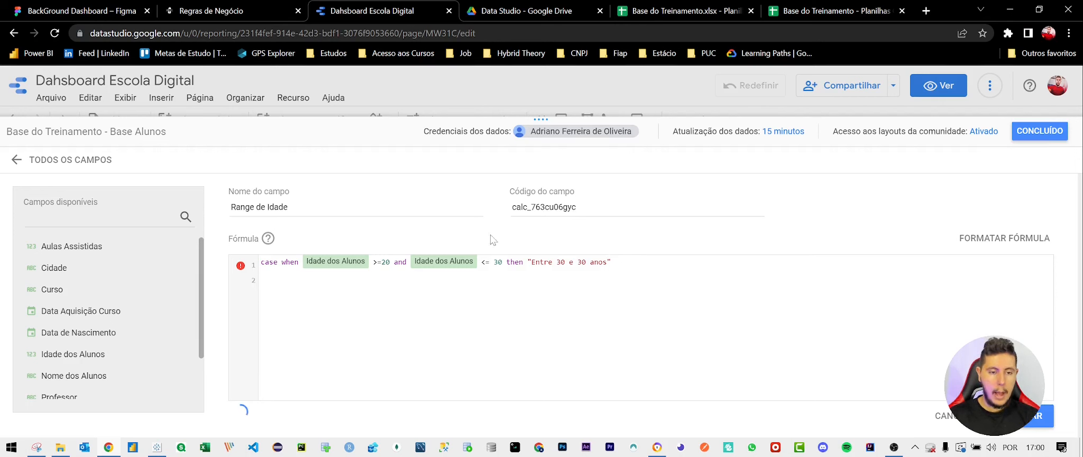
Copy the first when clause and paste it on the second line of the formula
drag(282, 263, 612, 263)
key(ctrl+c)
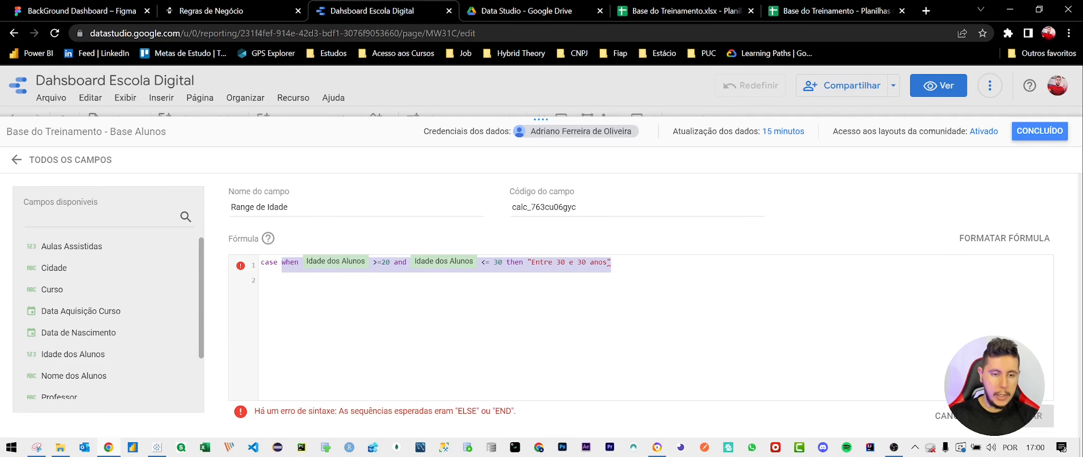
click(611, 262)
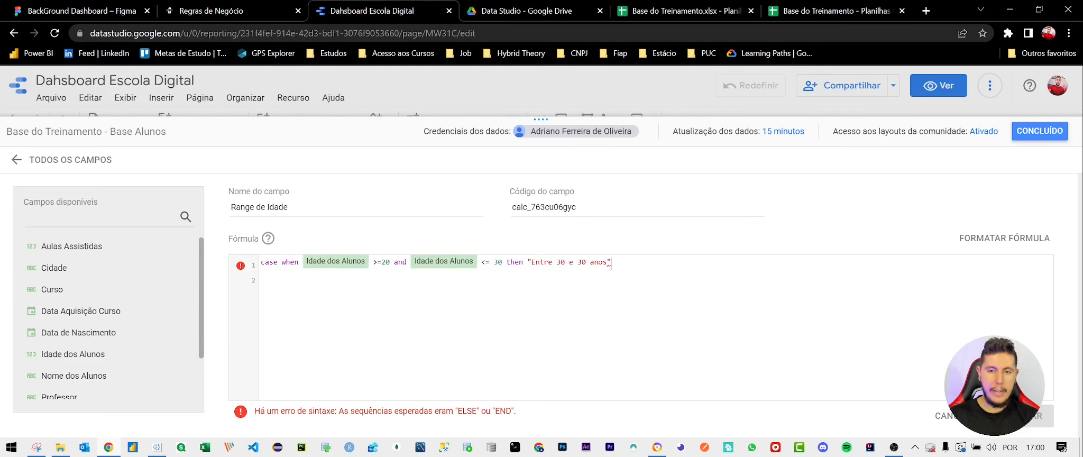
key(Return)
key(ctrl+v)
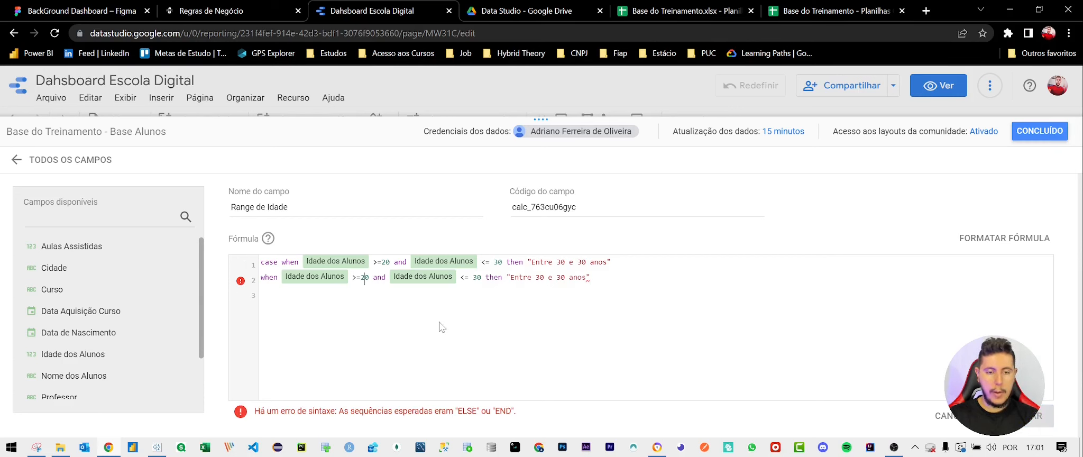
Change the age limits in the second when clause to >=30 and <= 40
key(BackSpace)
text(3)
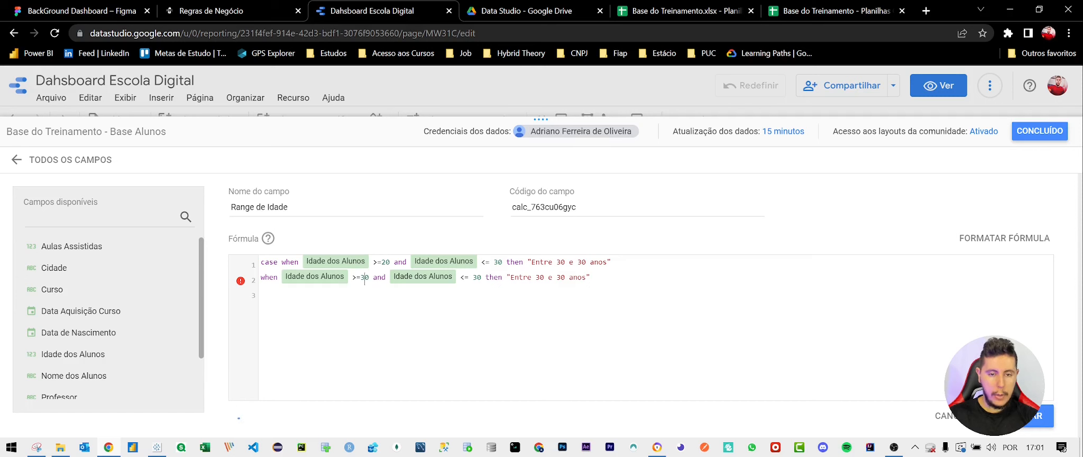
click(477, 278)
key(BackSpace)
text(4)
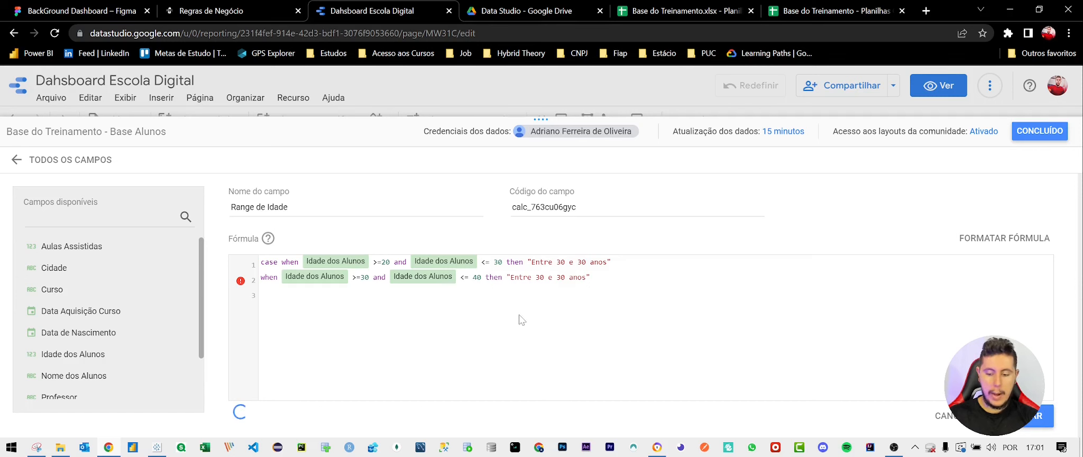
click(589, 278)
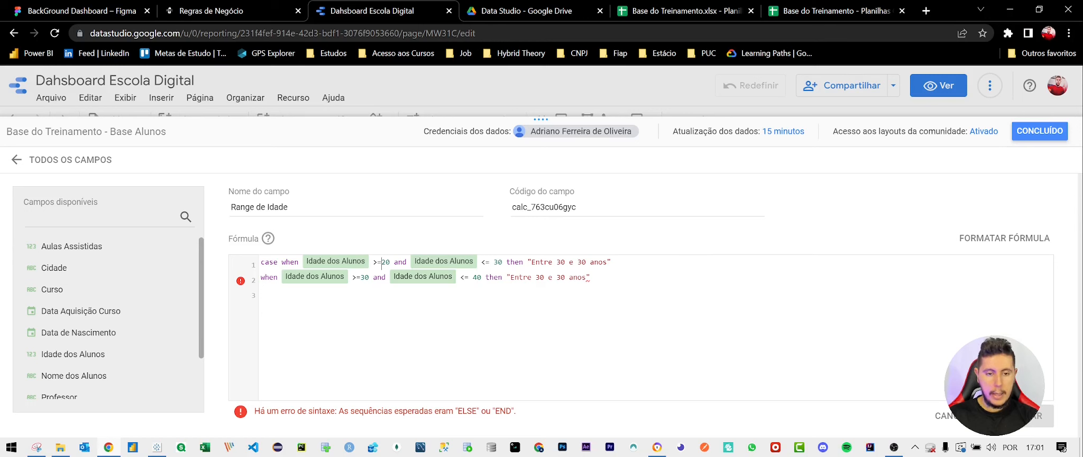
Change the lower age limit in the first when clause to >=0
click(381, 261)
key(Delete)
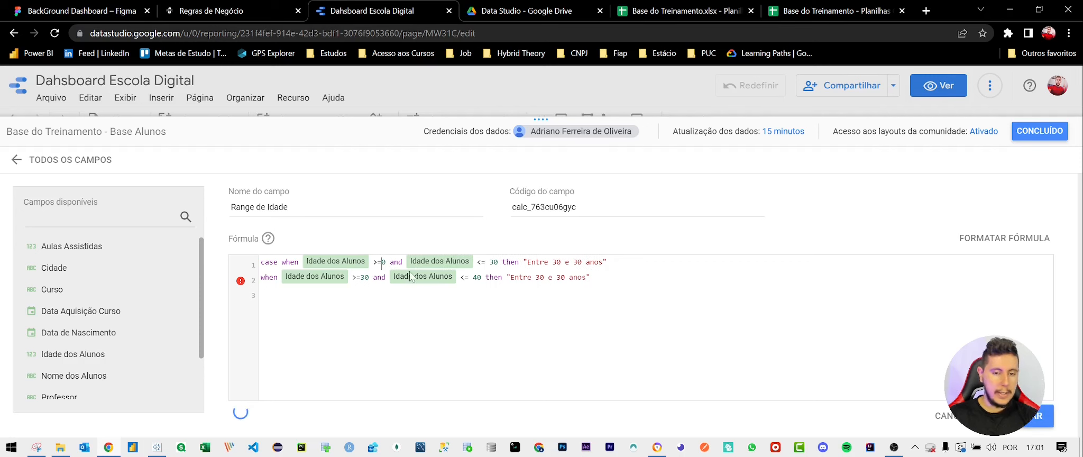
Change the first when clause's upper limit to <= 20 and its label to "Entre 0 e 20 anos"
click(494, 262)
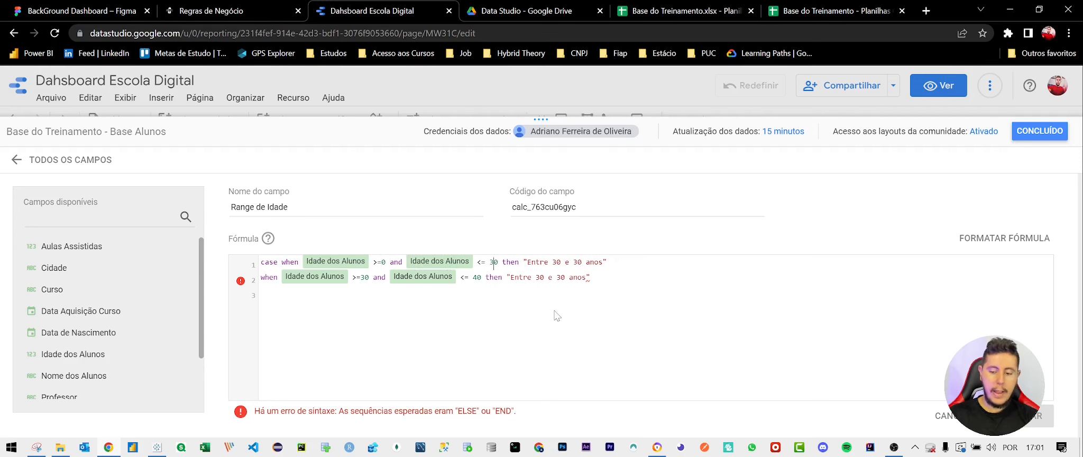
key(BackSpace)
text(2)
click(557, 262)
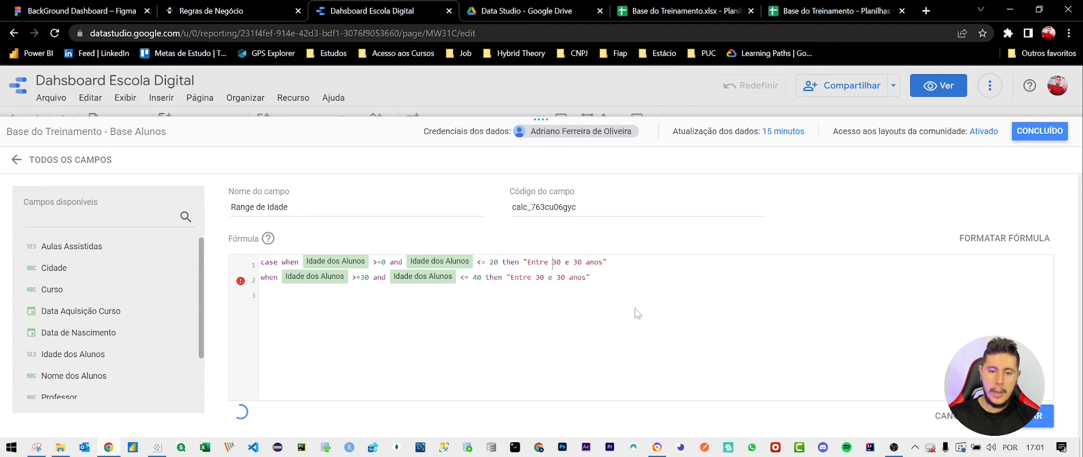
key(BackSpace)
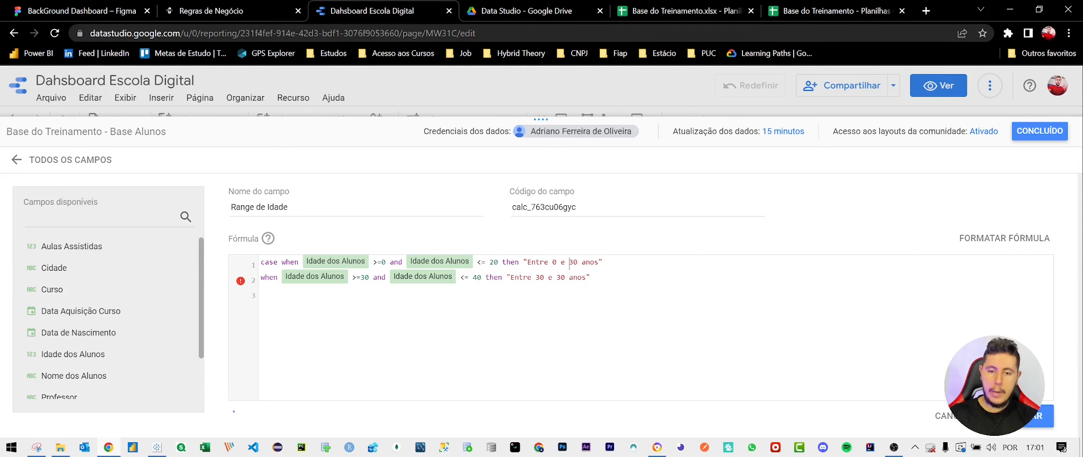
key(Delete)
text(2)
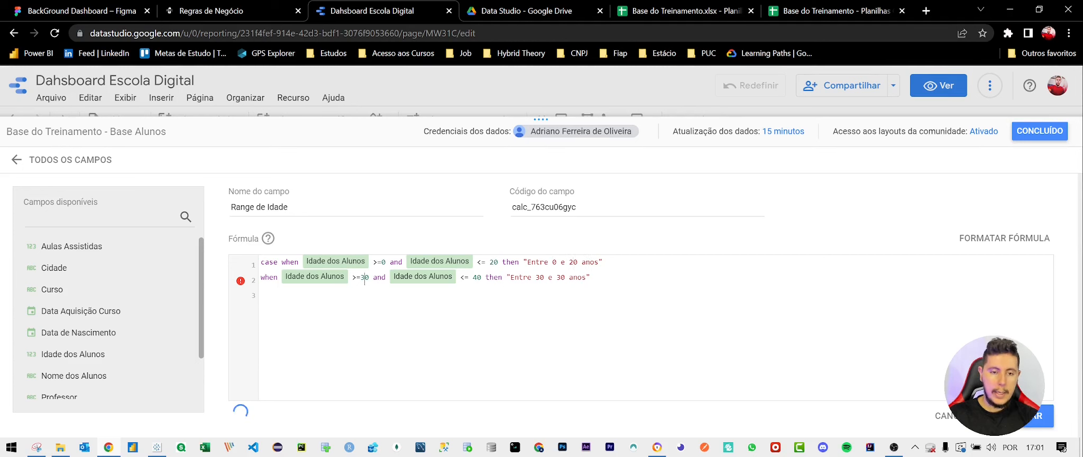
Change the second when clause's age limits to >=21 and <= 30 and its label to "Entre 21 e 30 anos"
key(BackSpace)
key(Delete)
text(21)
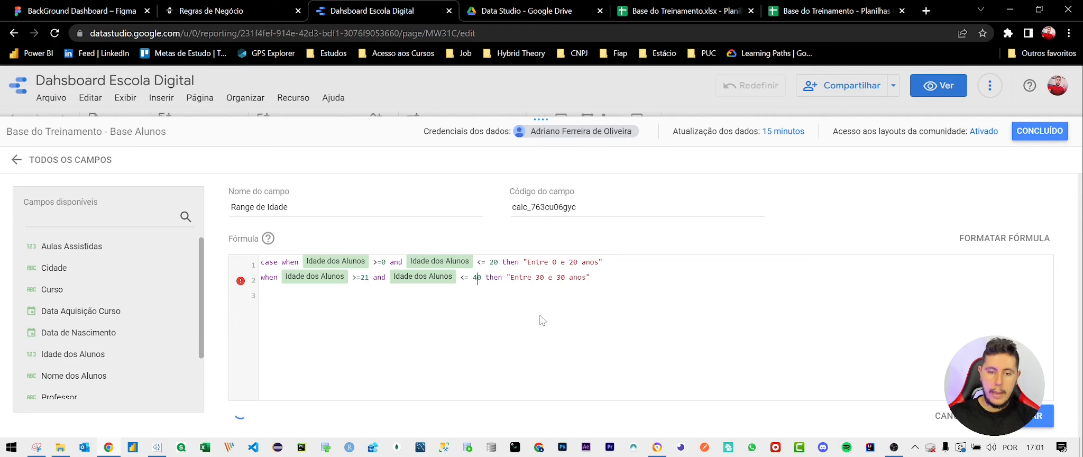
key(BackSpace)
key(Delete)
text(30)
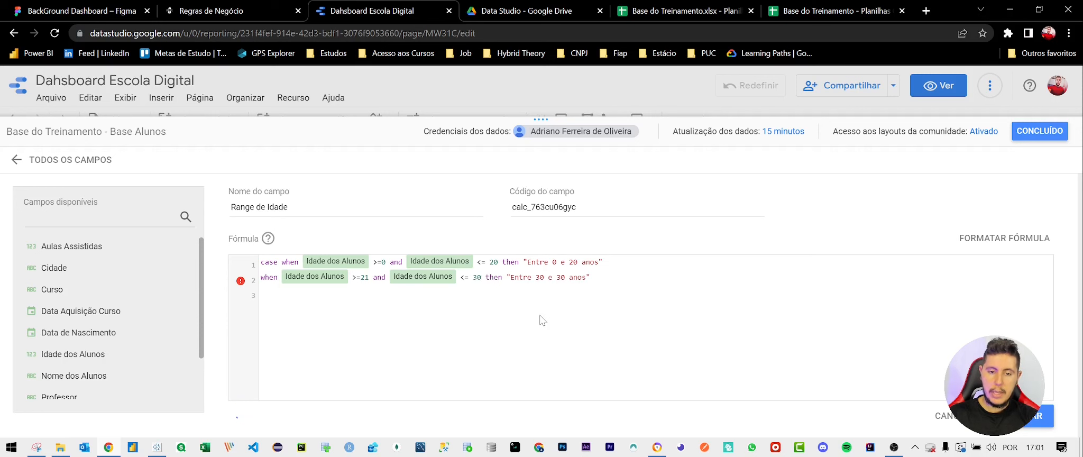
click(540, 277)
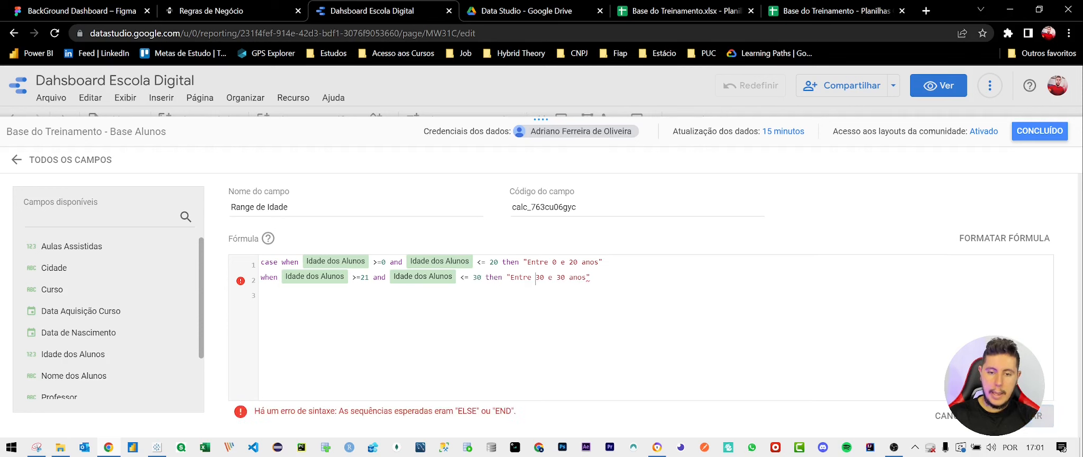
key(BackSpace)
key(Delete)
text(21)
Copy the second when clause and paste it on the third line of the formula
drag(591, 278, 139, 287)
key(ctrl+c)
key(Right)
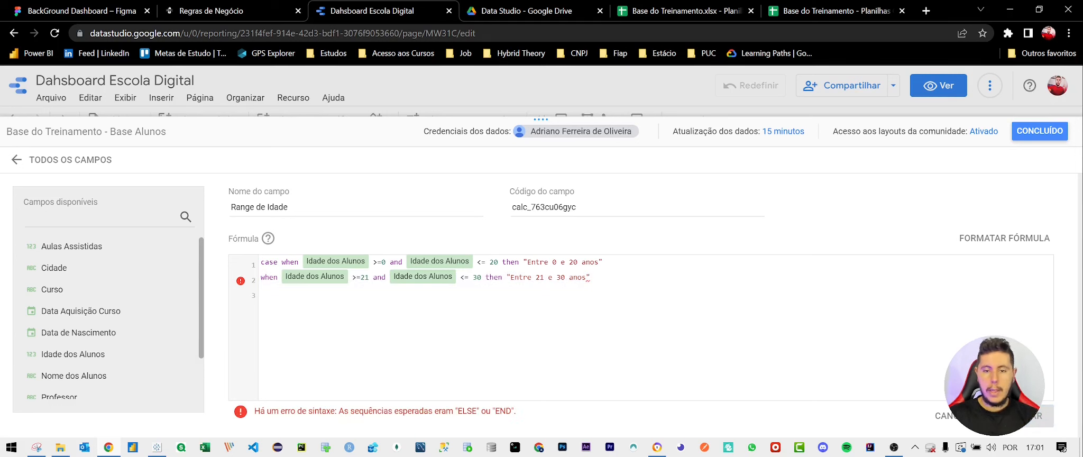
key(Return)
key(ctrl+v)
Change the third when clause's limits to >=31 and <= 40, label it "Entre 31 e 40 anos", and add a new line
click(364, 292)
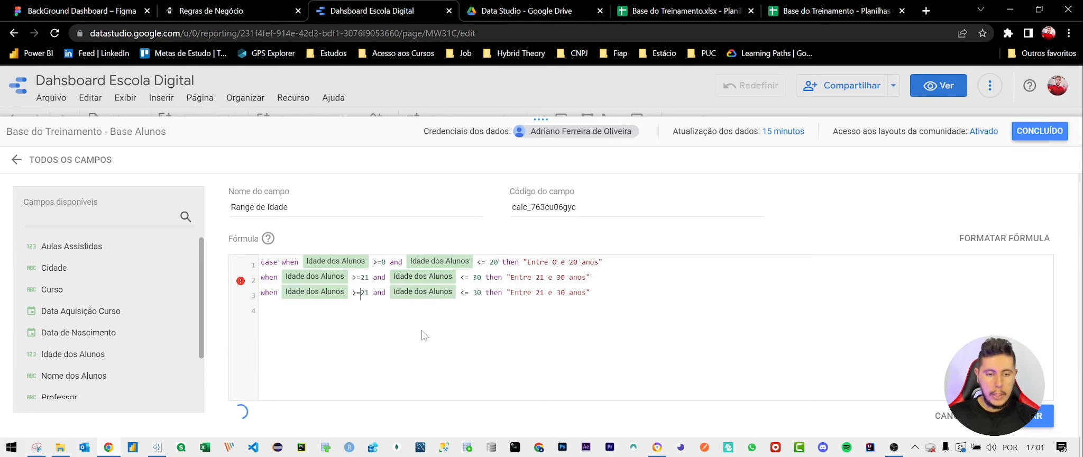
key(BackSpace)
text(3)
click(473, 293)
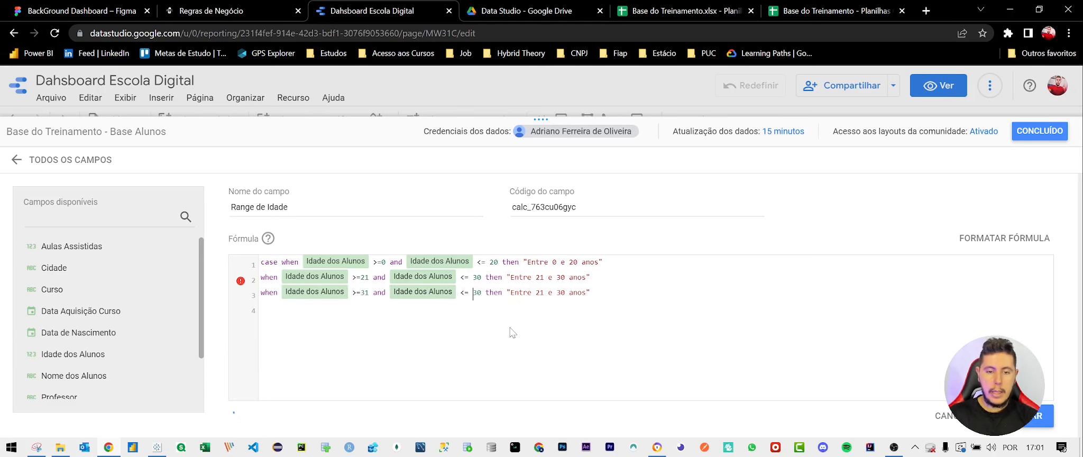
key(Delete)
key(Delete)
text(40)
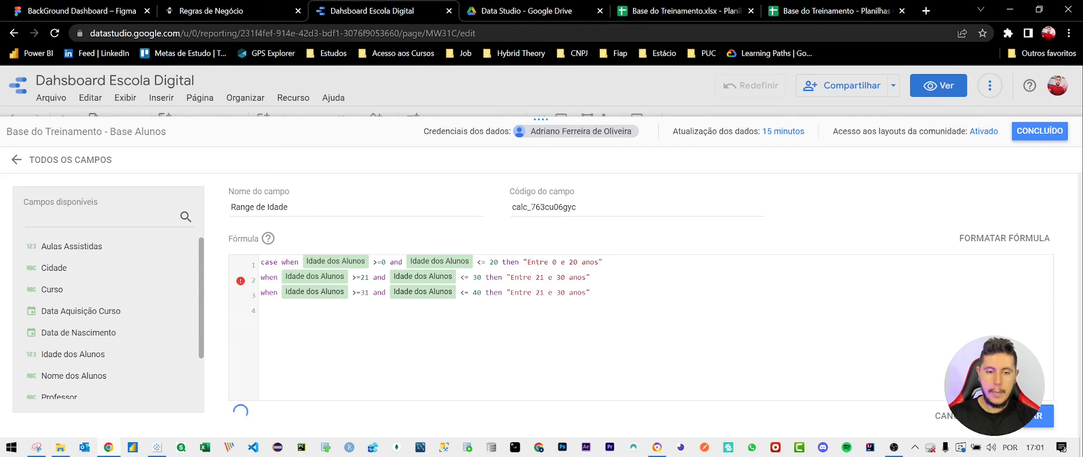
key(Delete)
text(3)
key(Right)
key(Right)
key(Right)
key(Right)
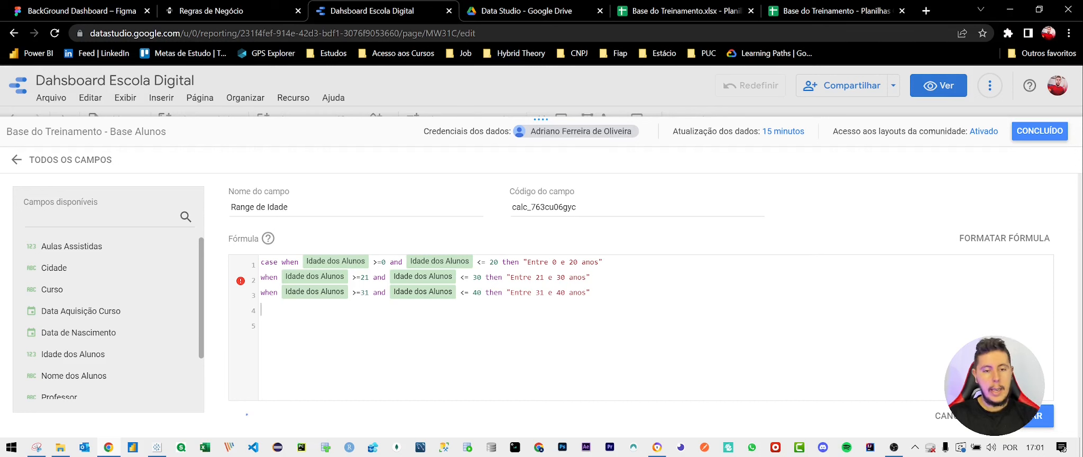
Finish the formula with else "Acima de 40 anos" and end, and save the Range de Idade field
text(else)
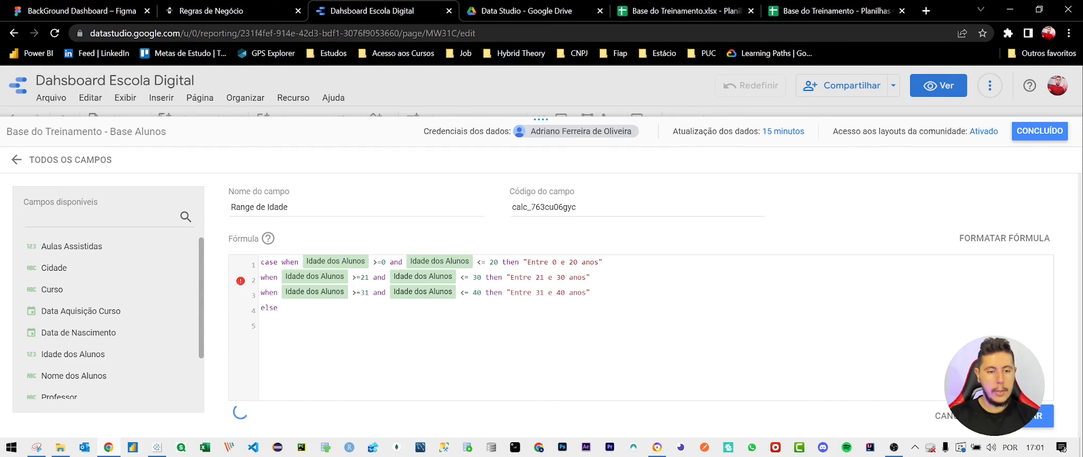
text( "Acima")
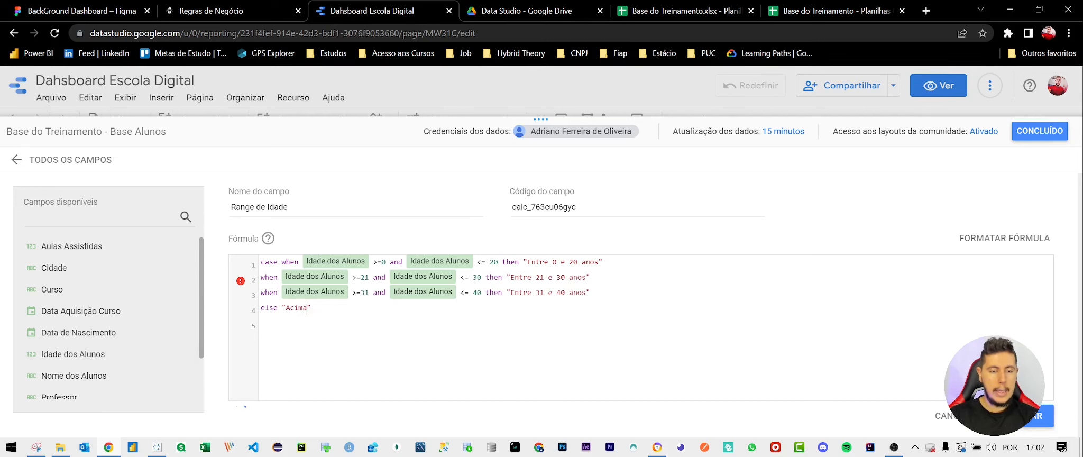
text( de 40 anos)
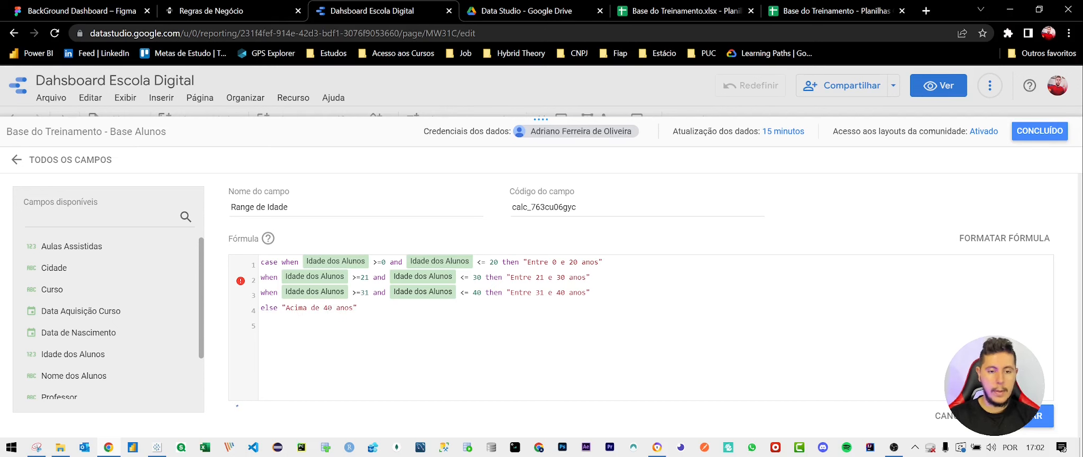
key(End)
key(Return)
text(end)
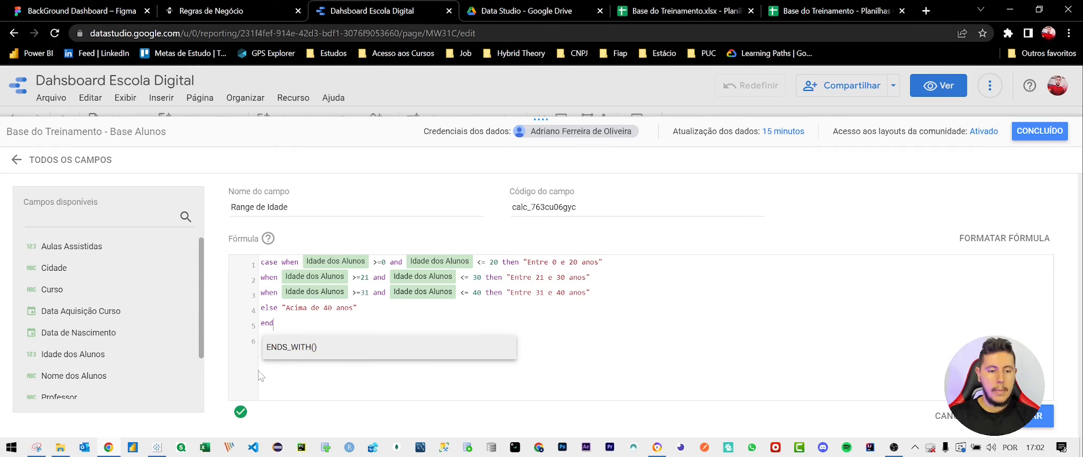
mouse_move(242, 412)
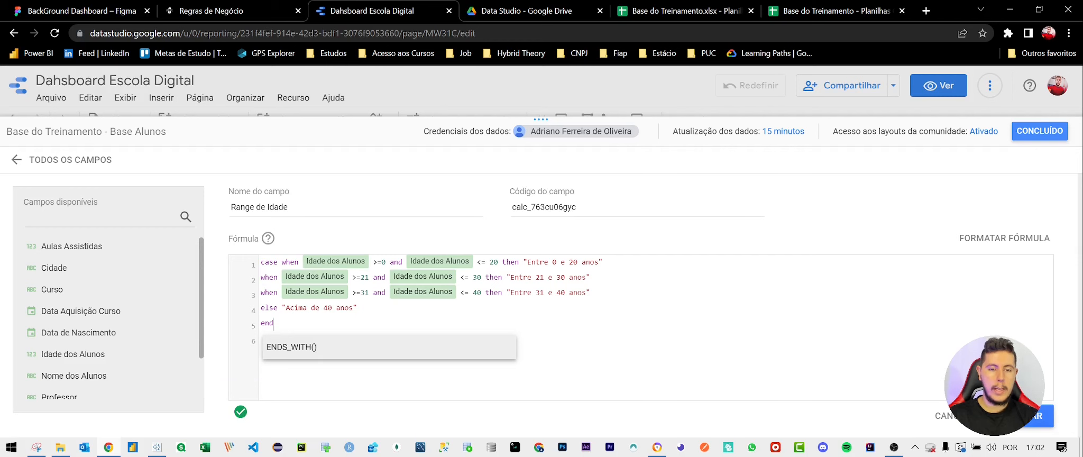
click(1037, 416)
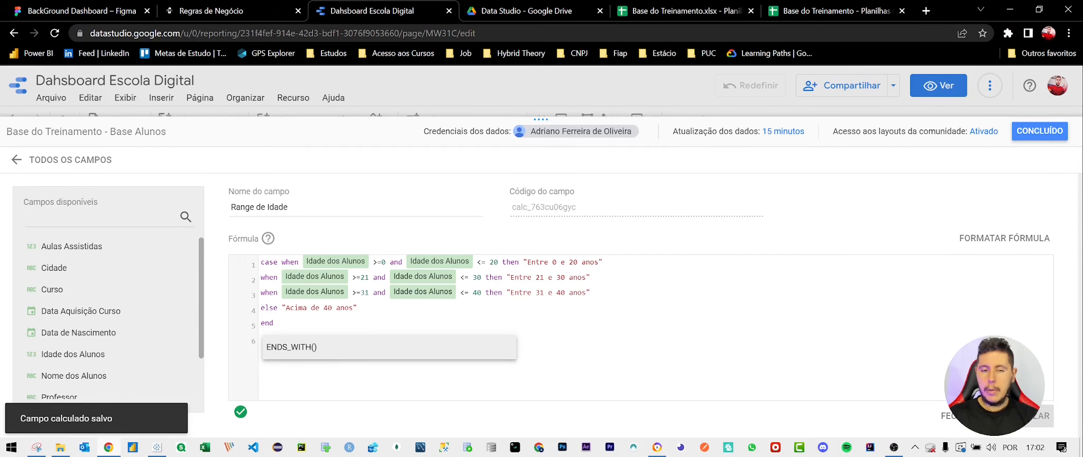
Close the data source editor and search the available fields for "range"
click(1030, 139)
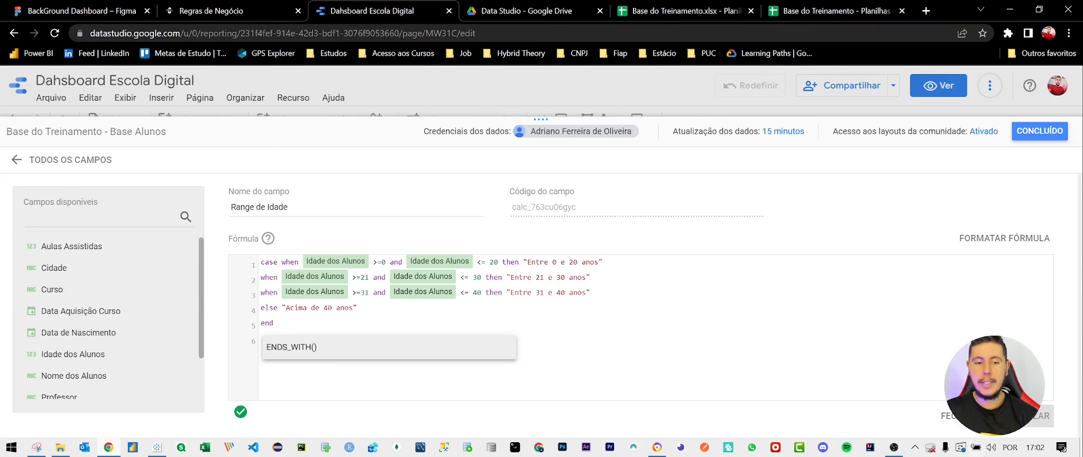
click(1039, 131)
click(978, 180)
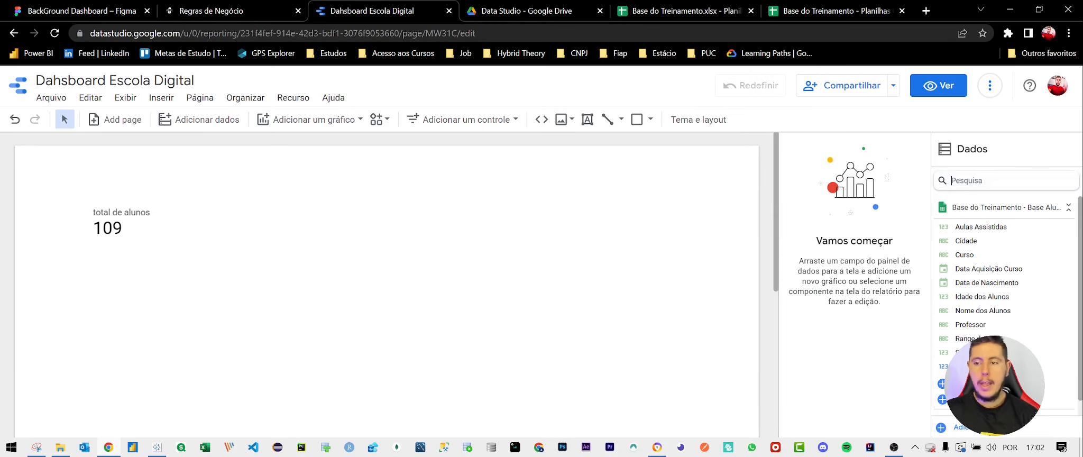
text(range)
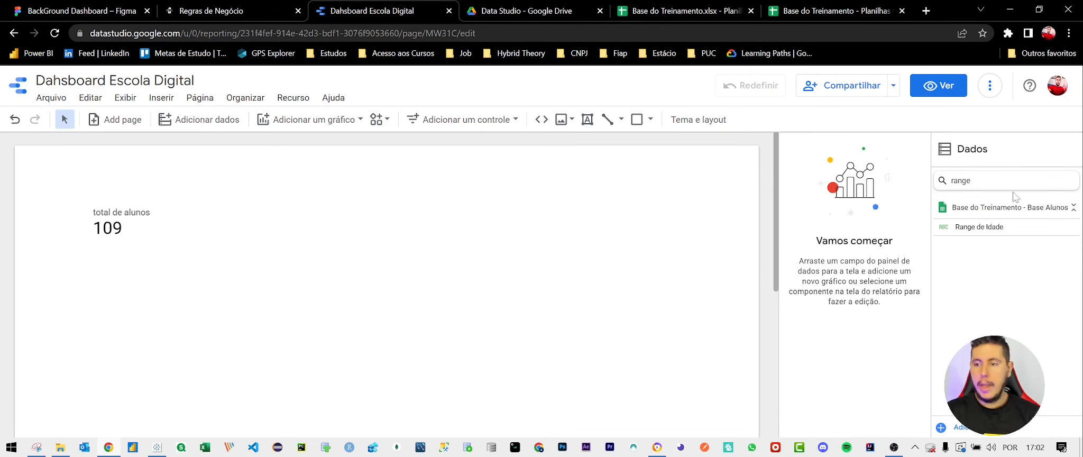
Insert a donut chart in the upper-right area of the page and set its dimension to Range de Idade
click(342, 121)
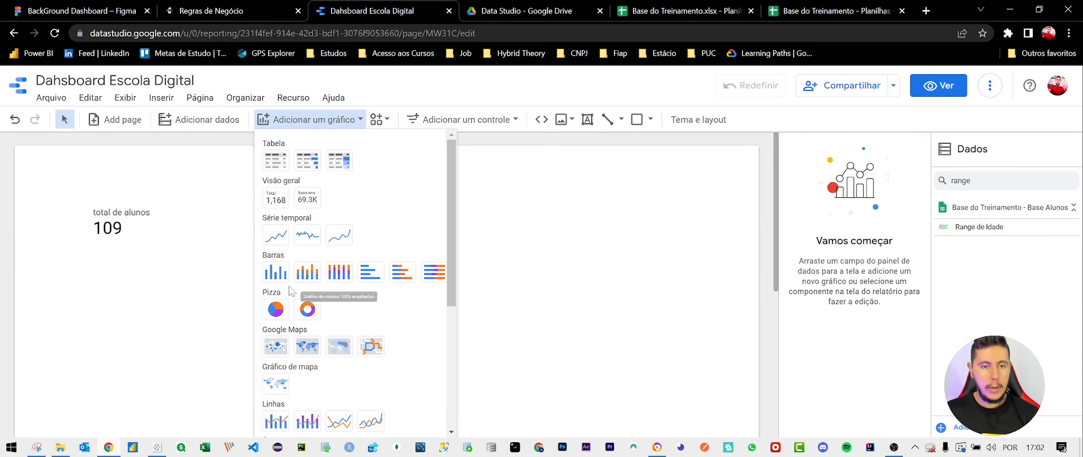
click(308, 310)
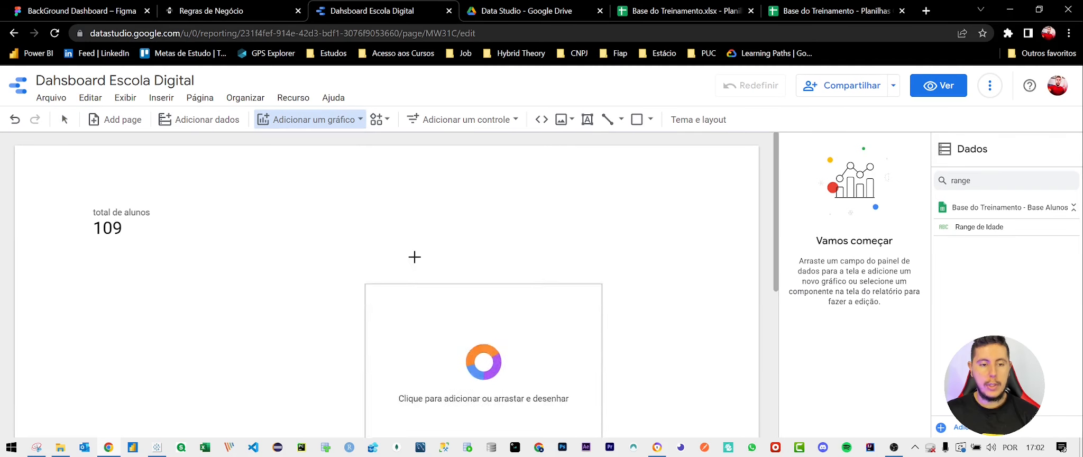
click(474, 186)
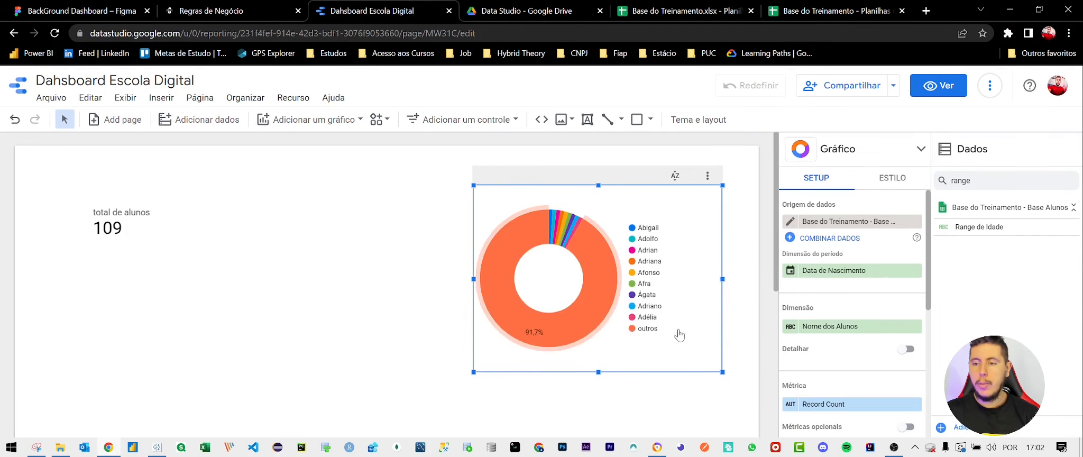
drag(979, 226, 868, 327)
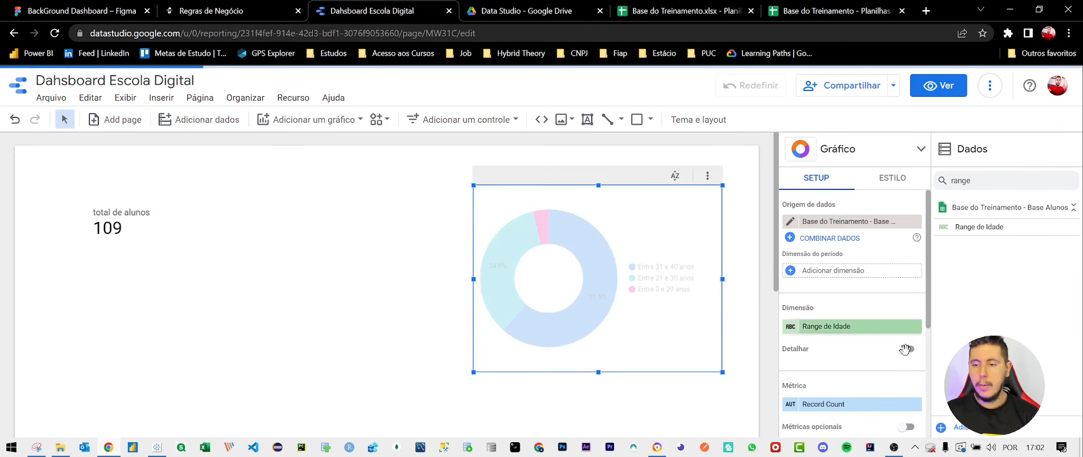
Compare the donut chart's slice values with the Range Alunos chart in the Tableau Public dashboard, and return to the report
mouse_move(591, 265)
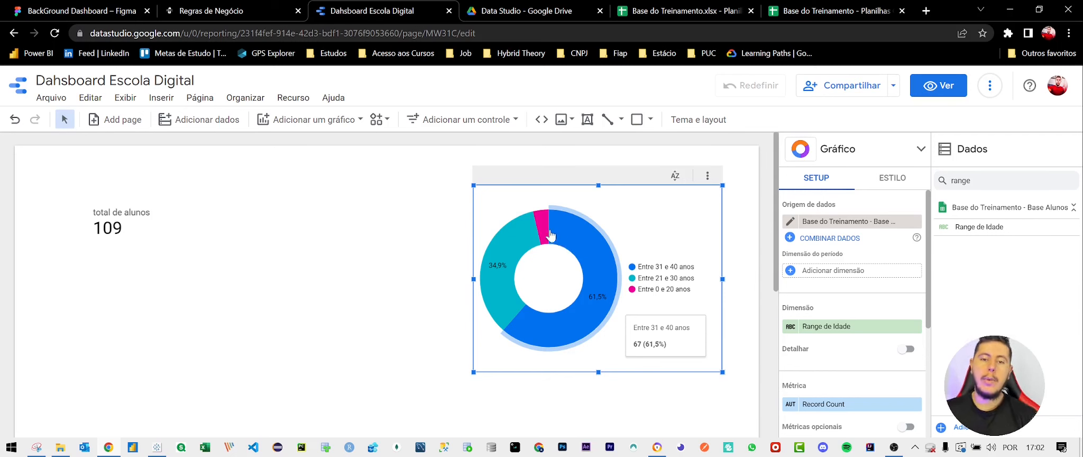
mouse_move(540, 229)
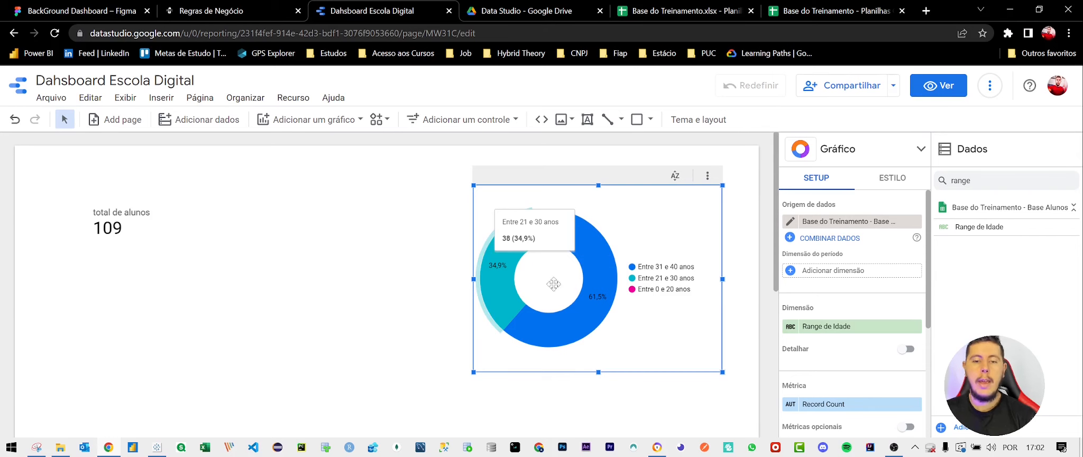
mouse_move(506, 304)
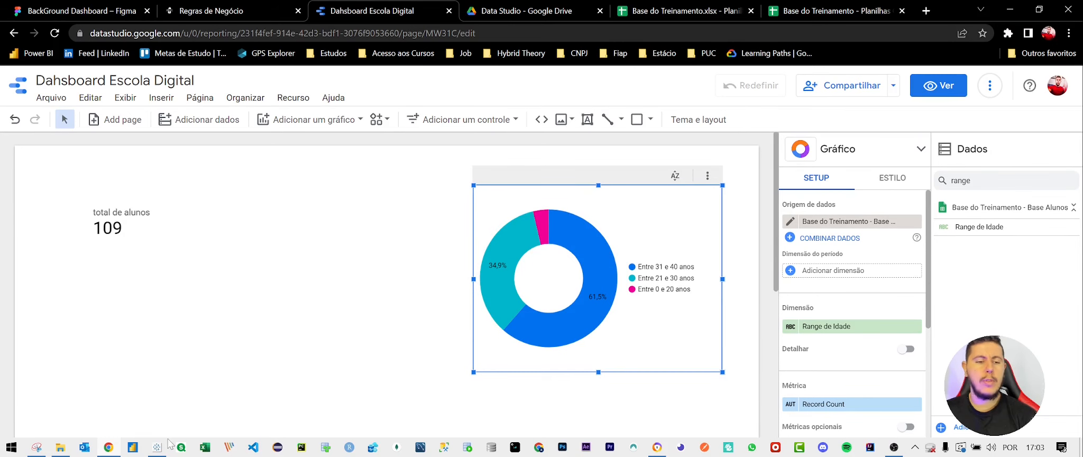
mouse_move(159, 454)
click(159, 399)
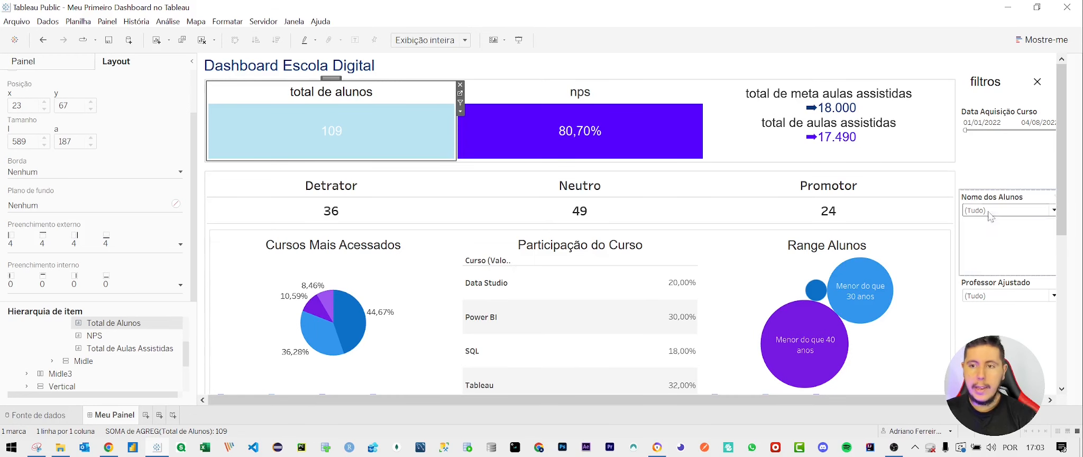
drag(1061, 188, 1067, 270)
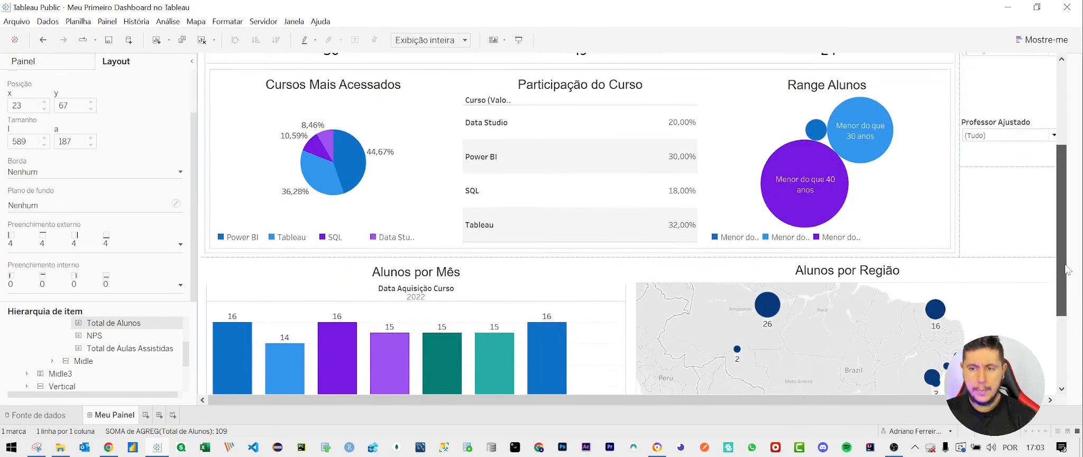
mouse_move(815, 184)
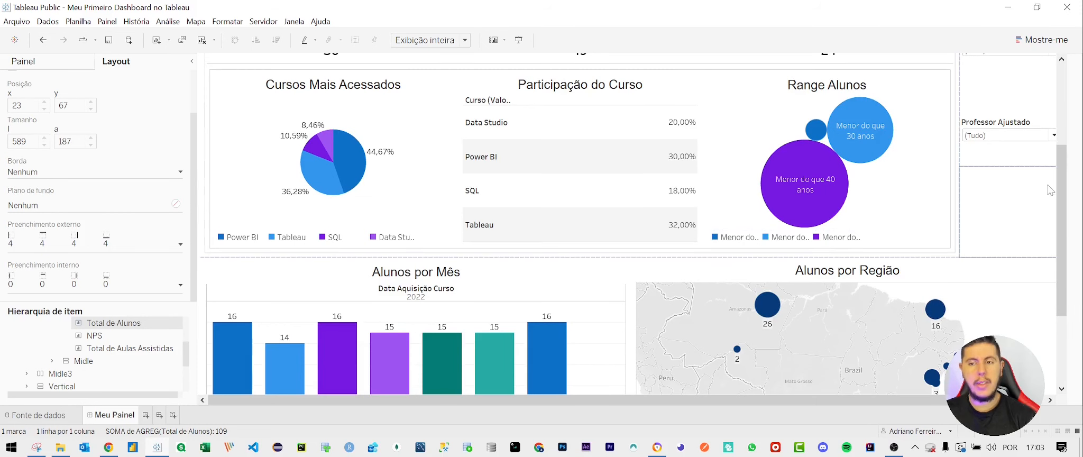
mouse_move(844, 151)
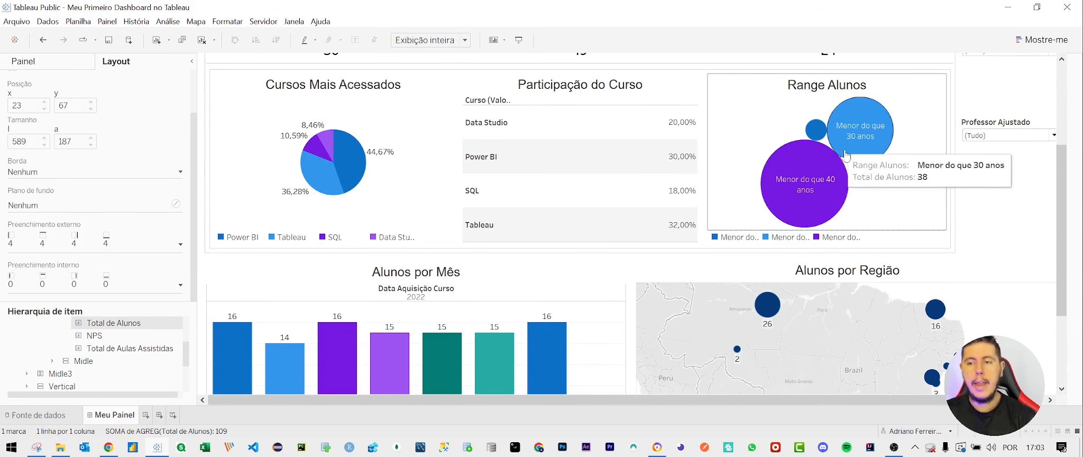
click(1009, 10)
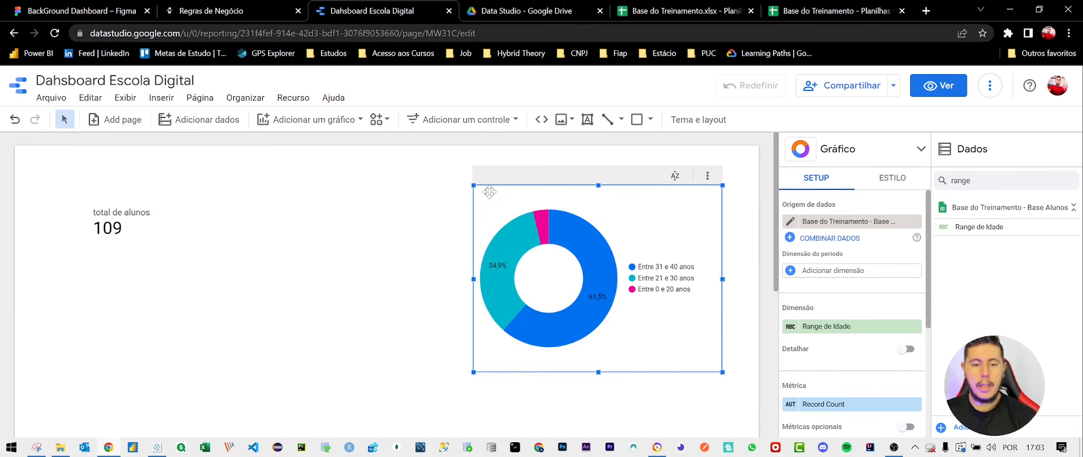
Move the total de alunos scorecard to the page's upper-left corner and place the donut chart directly below it
drag(105, 227, 71, 182)
drag(536, 208, 109, 252)
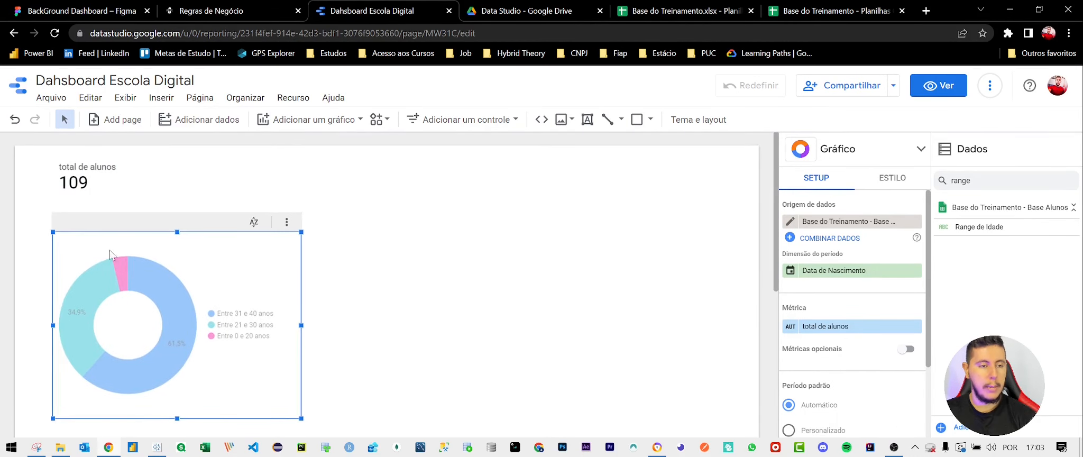
Check the Alunos por região request in the Regras de Negócio table in Notion, and return to the report
click(207, 7)
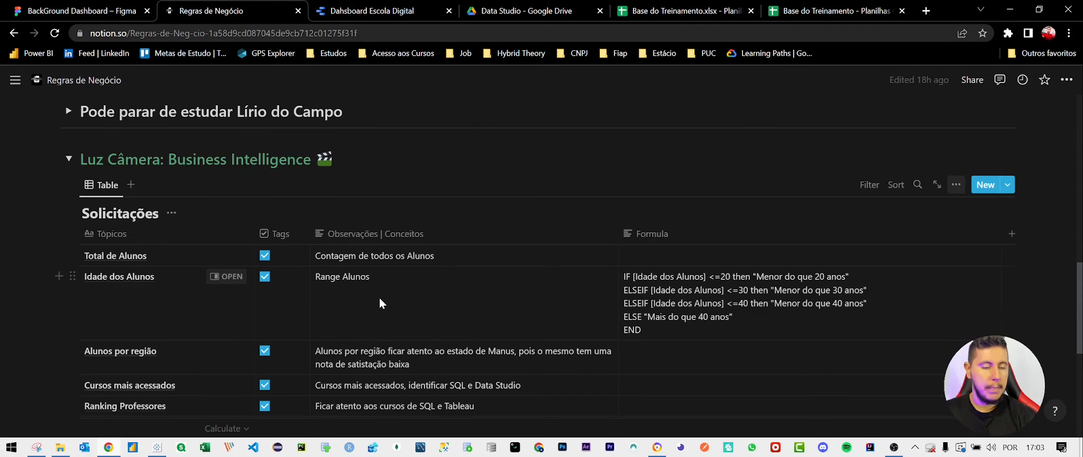
scroll(385, 297, down, 1)
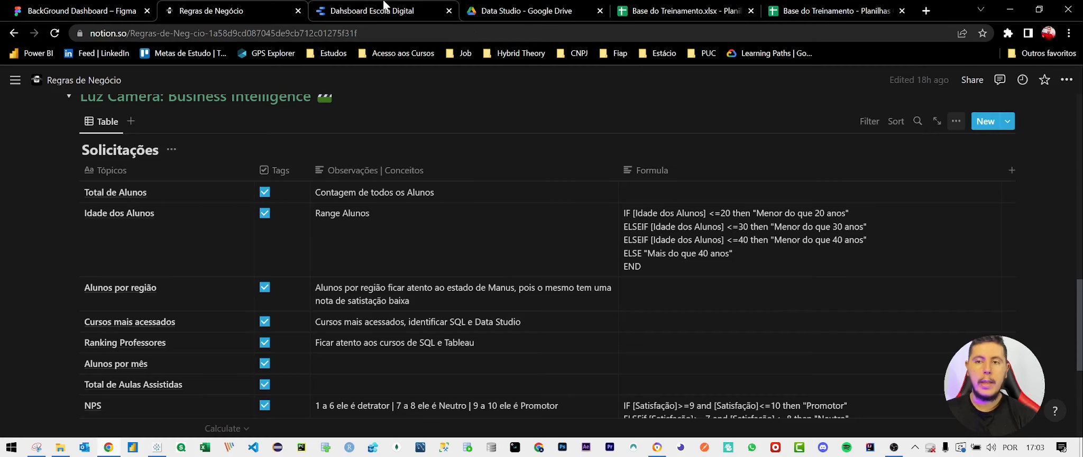
click(370, 10)
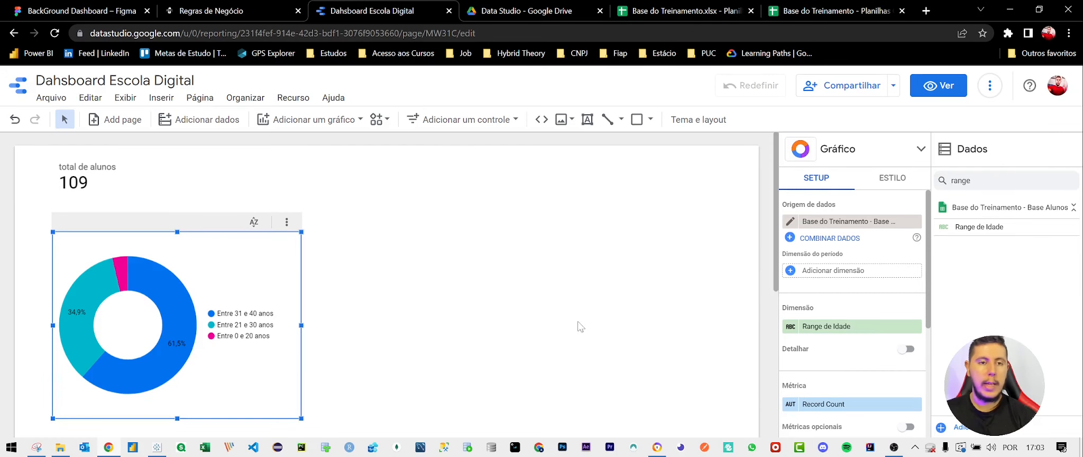
Insert a Google Maps bubble map in the page's upper-right area and set its location field to Cidade
click(295, 122)
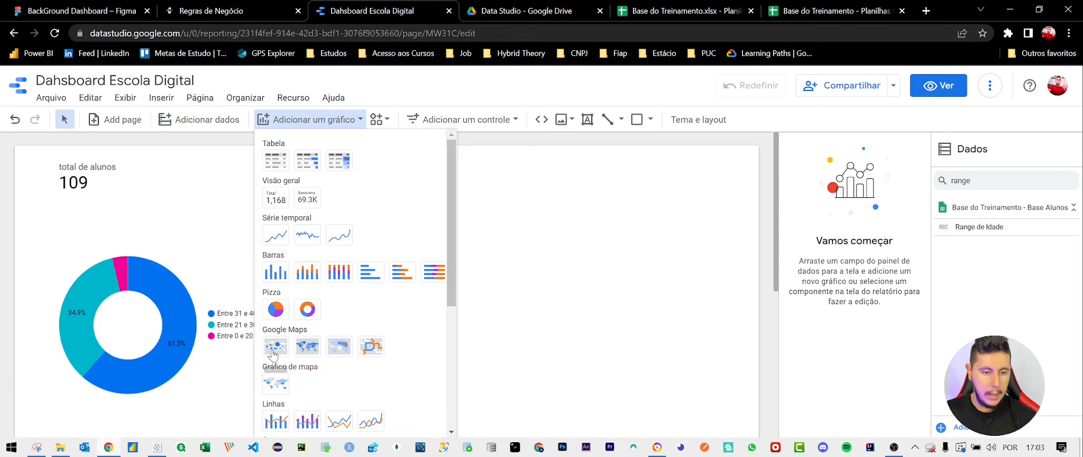
click(281, 384)
click(504, 200)
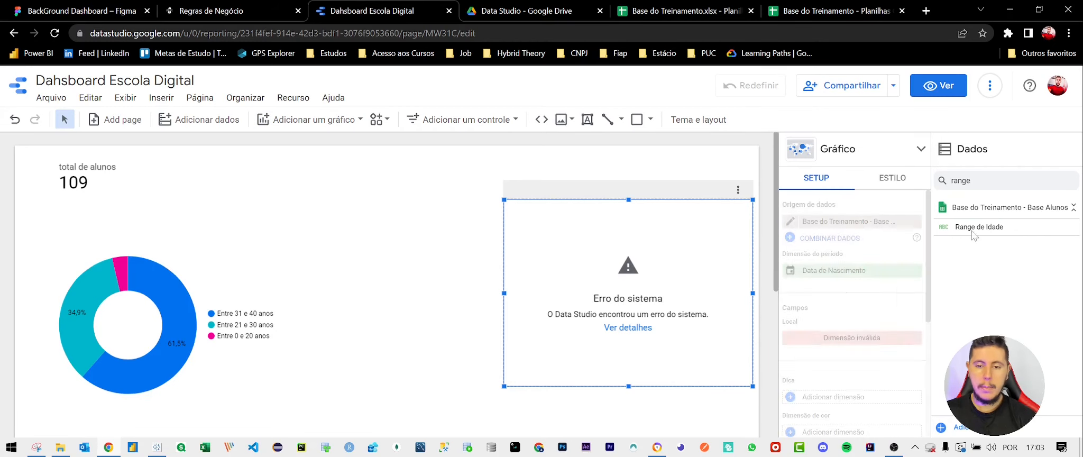
double_click(961, 180)
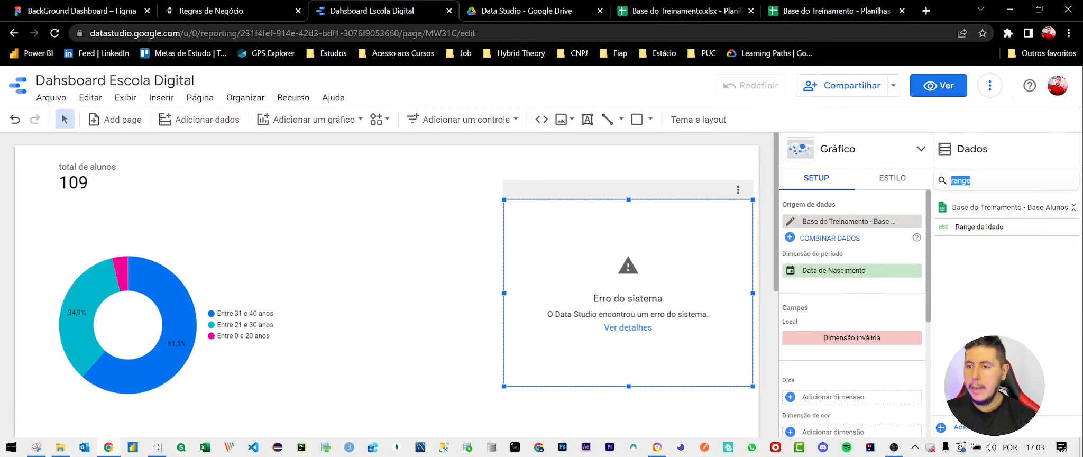
text(cida)
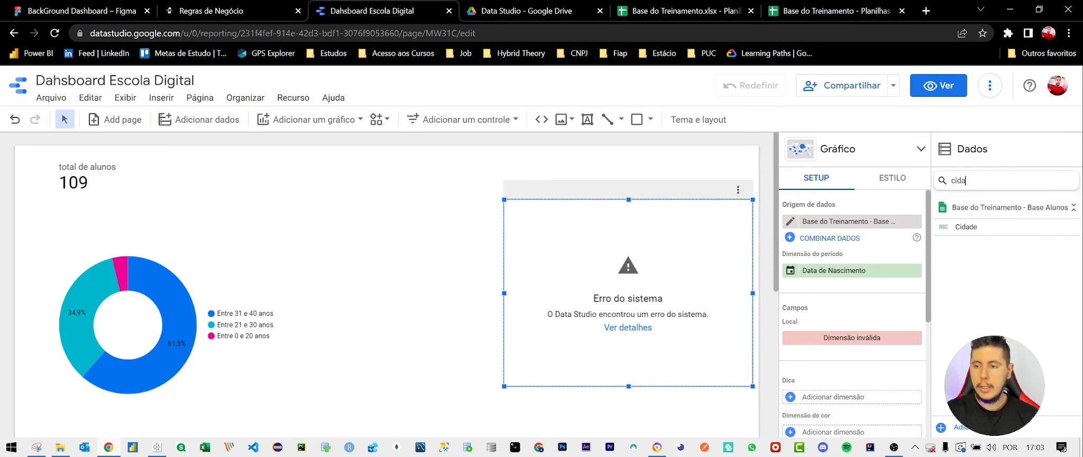
drag(966, 227, 853, 345)
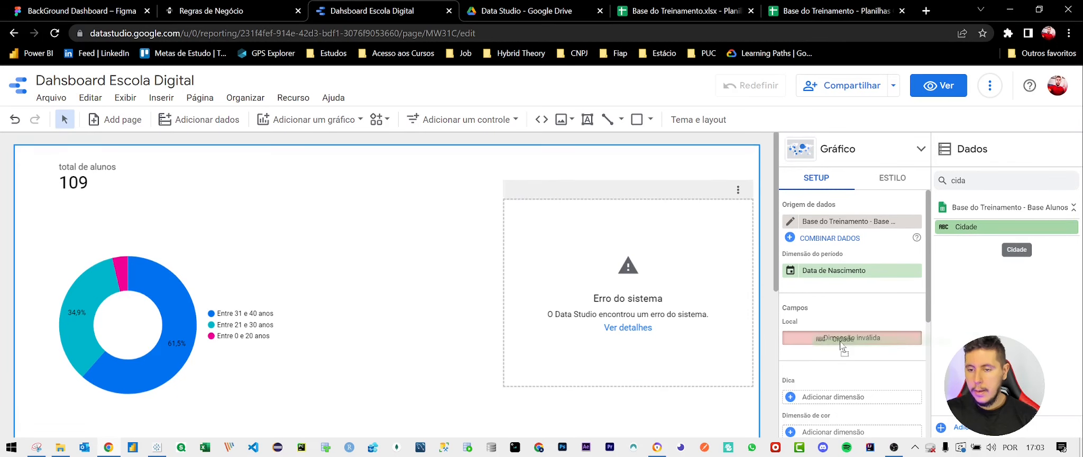
Clear the field search and remove Data de Nascimento as the map's date range dimension
double_click(959, 180)
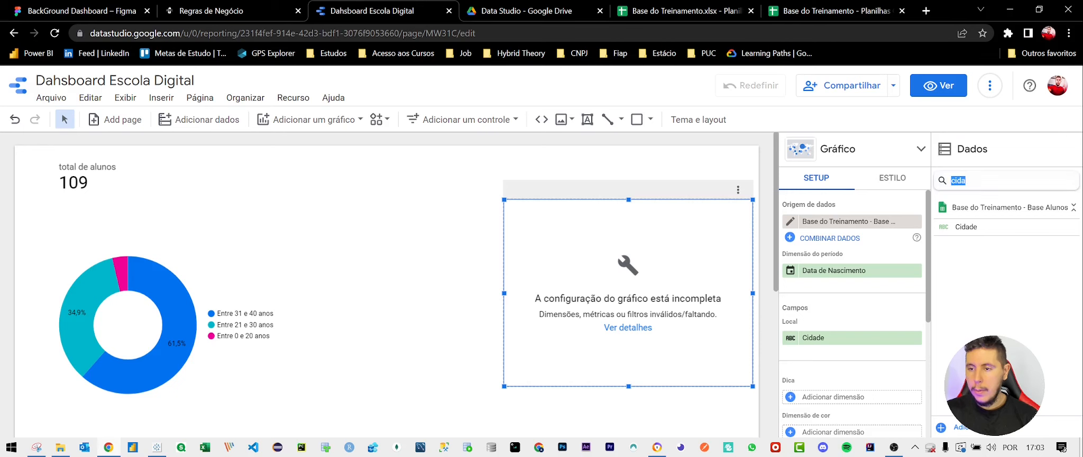
text(to)
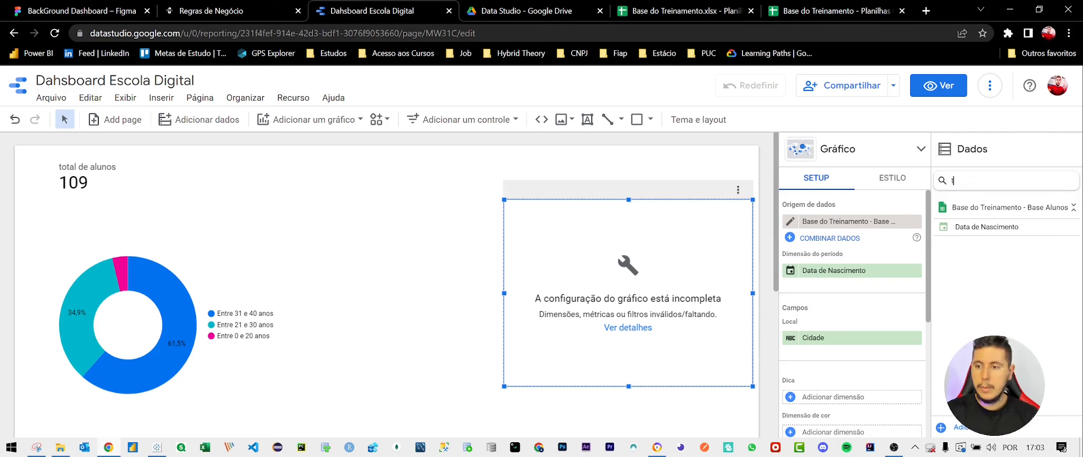
key(BackSpace)
key(BackSpace)
text(r)
key(BackSpace)
scroll(880, 327, down, 3)
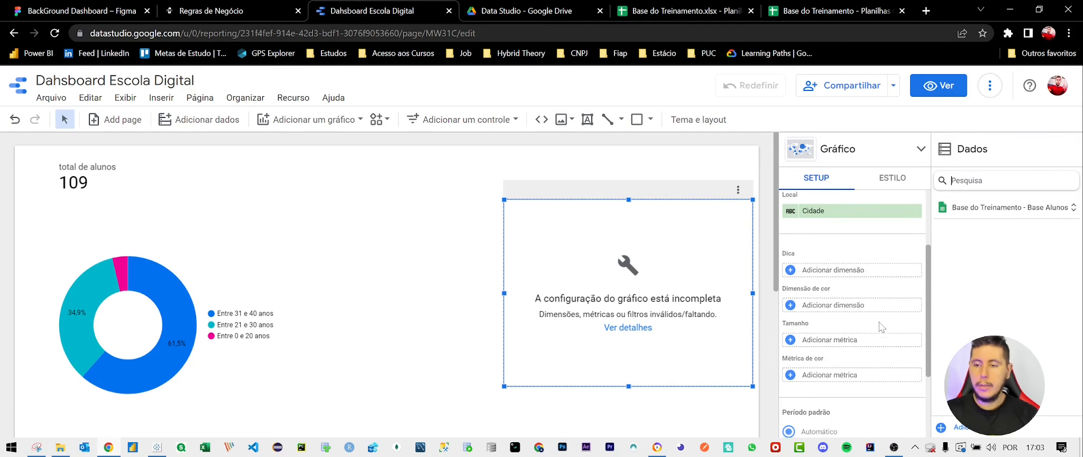
scroll(881, 327, up, 3)
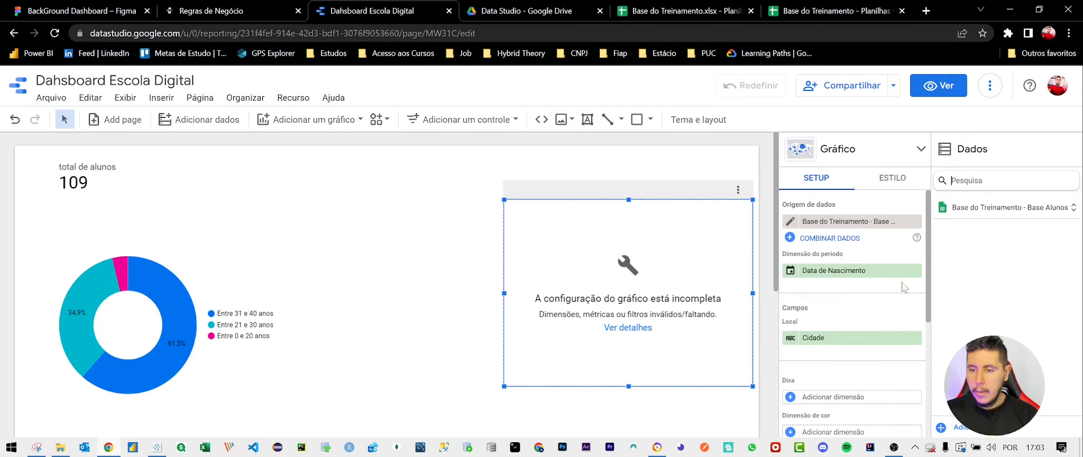
click(915, 270)
scroll(889, 370, down, 2)
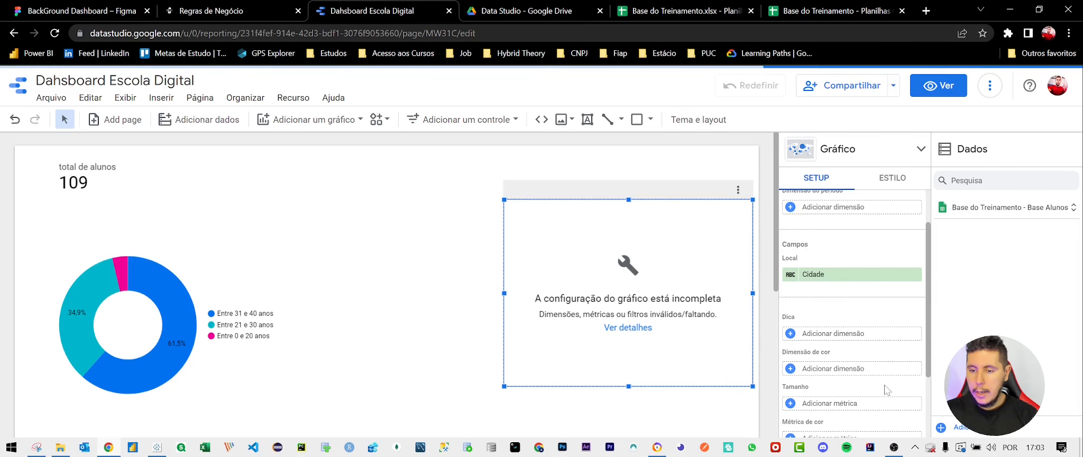
click(882, 369)
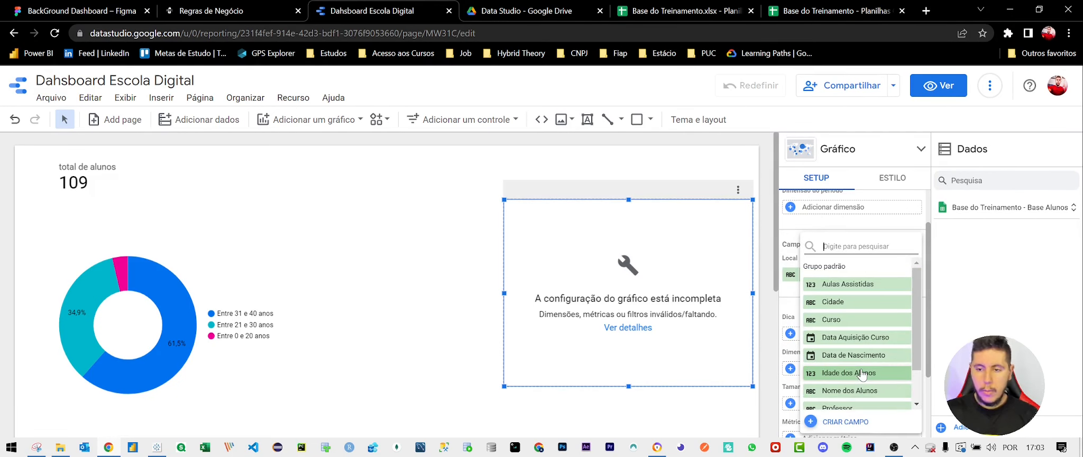
text(re)
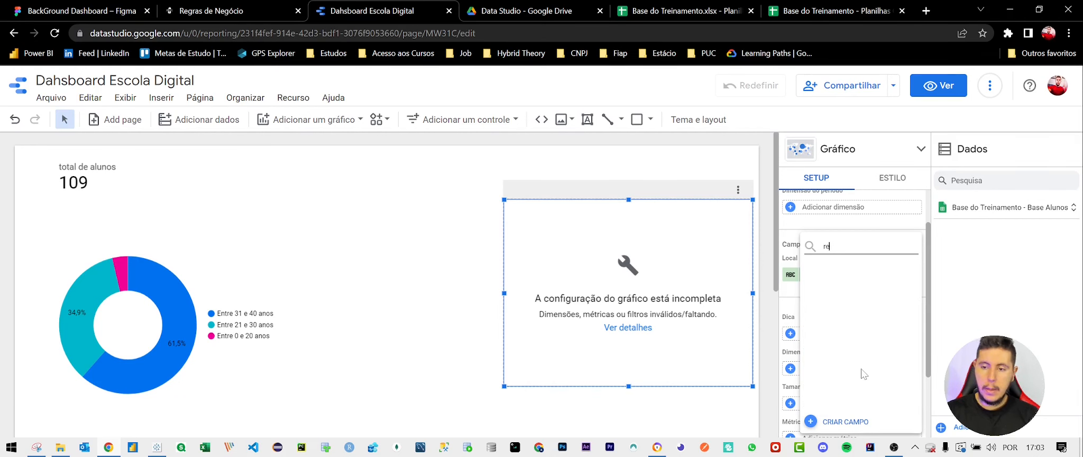
click(802, 219)
Set the bubble map's size metric to Record Count
scroll(835, 341, down, 4)
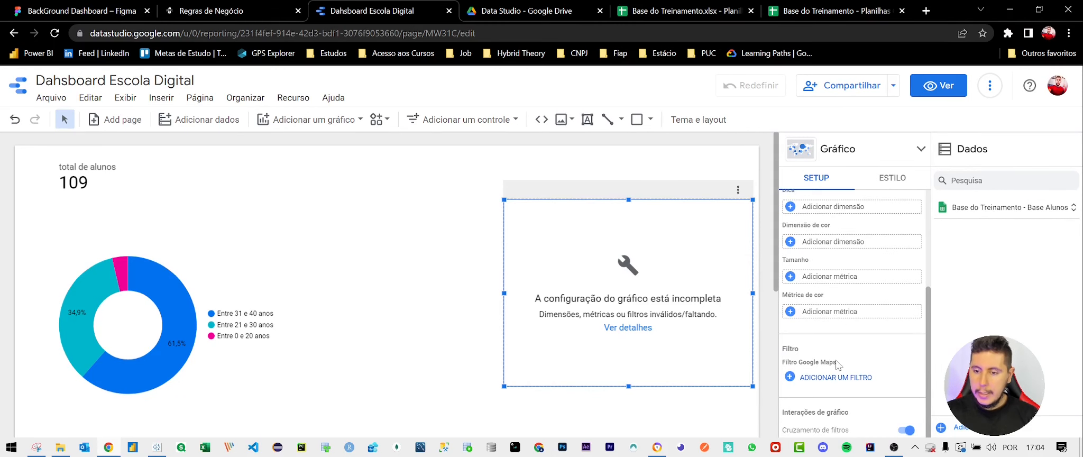
click(850, 280)
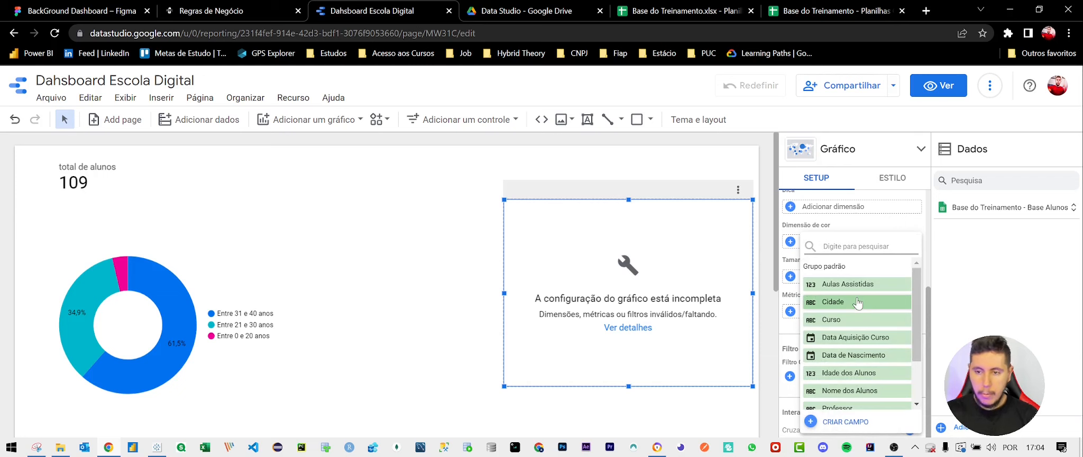
text(re)
click(859, 284)
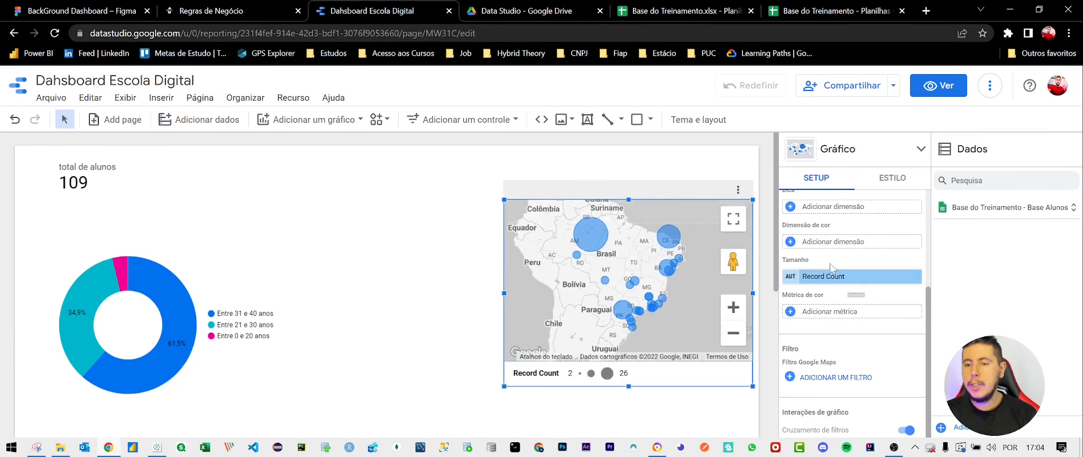
Search the available fields for "rec" and try to use Record Count as the map's color dimension
scroll(835, 267, up, 1)
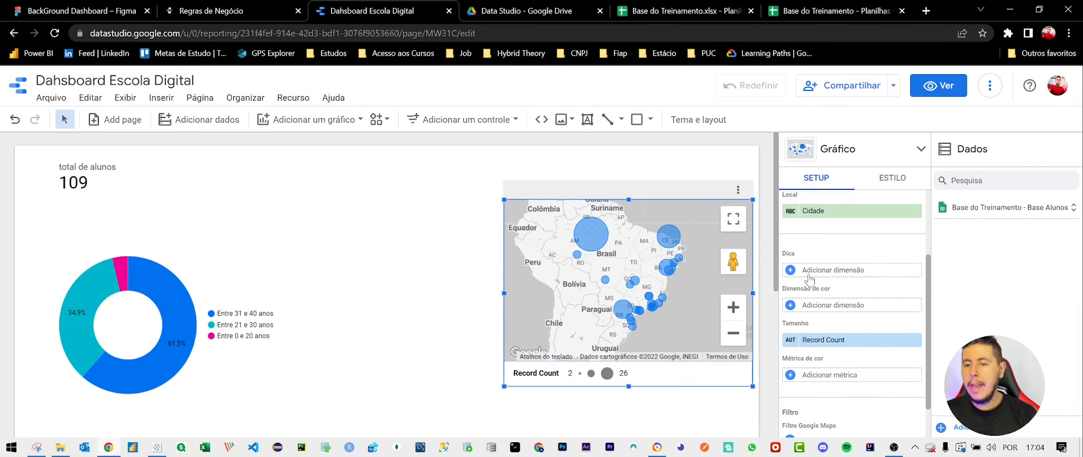
mouse_move(674, 242)
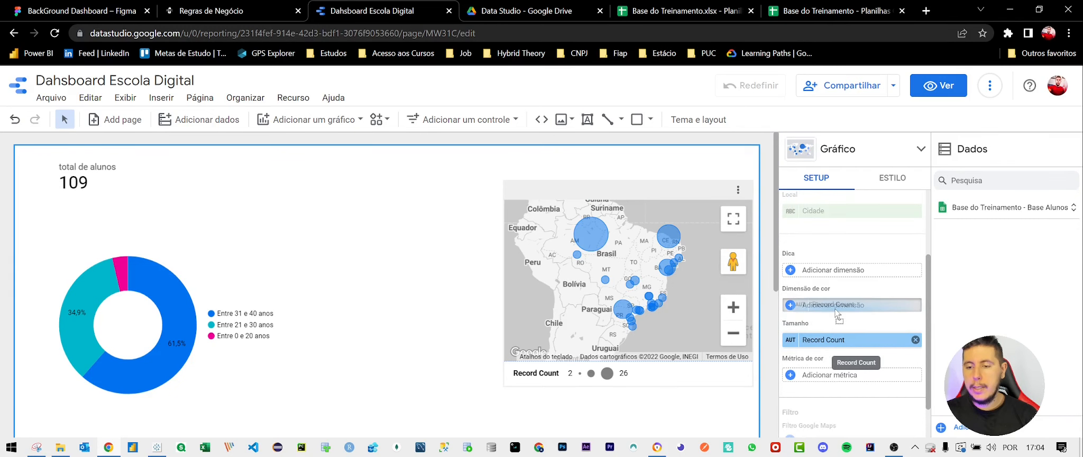
click(979, 180)
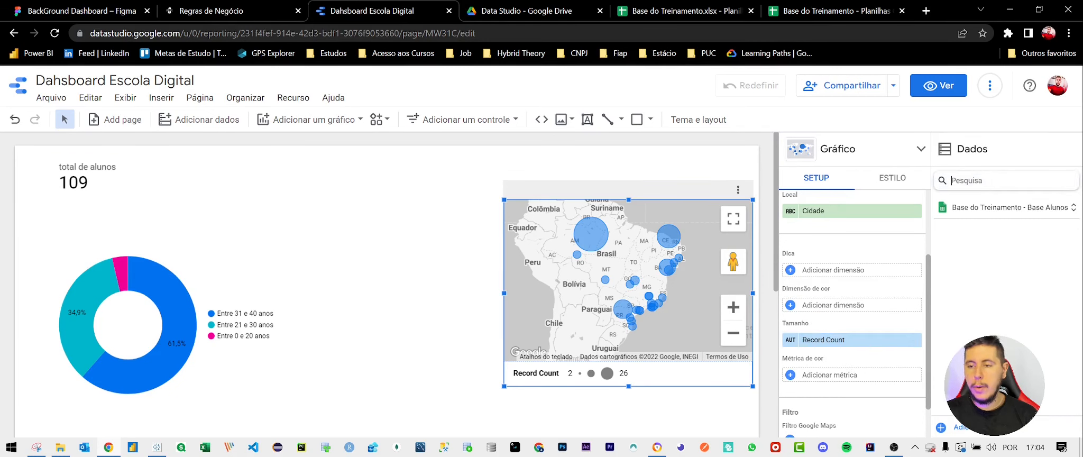
text(rec)
drag(983, 227, 868, 340)
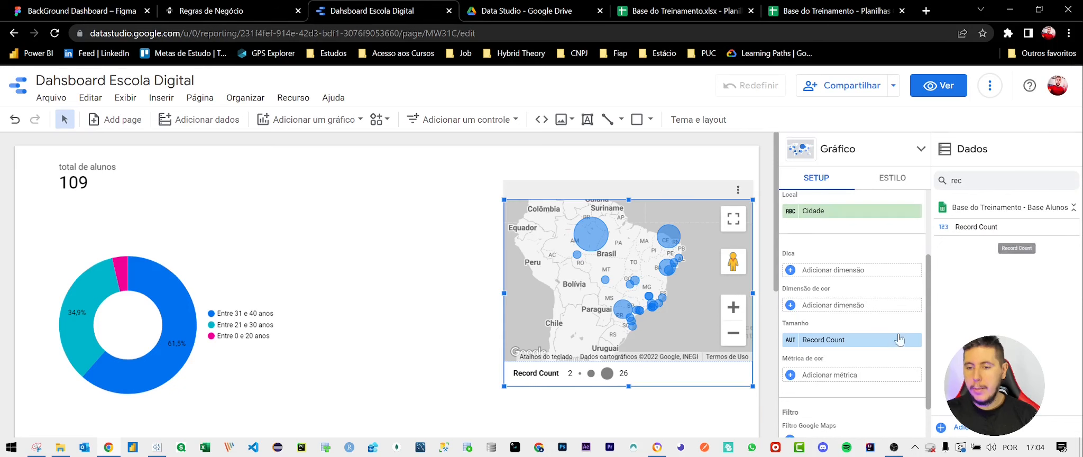
Try Curso as the color dimension on an enlarged map, and remove that dimension again
click(843, 306)
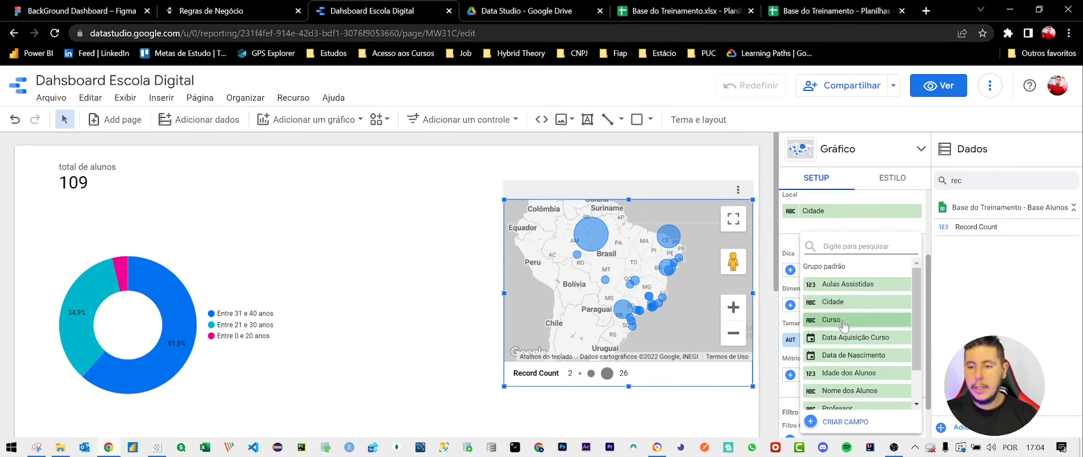
click(831, 320)
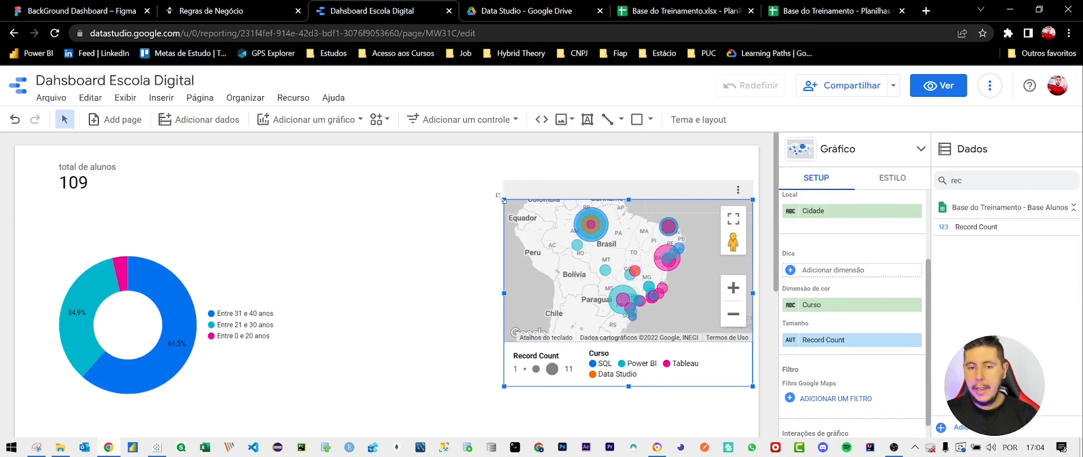
drag(500, 196, 398, 188)
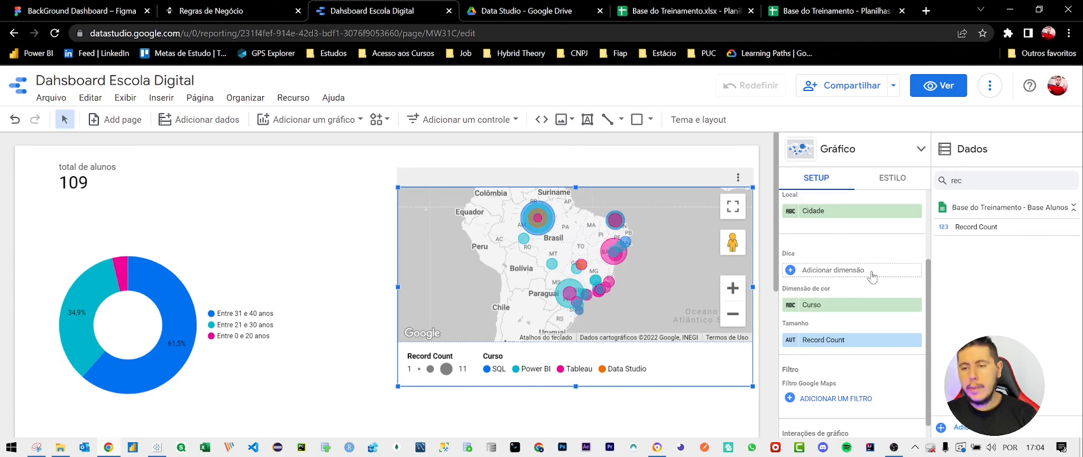
click(916, 305)
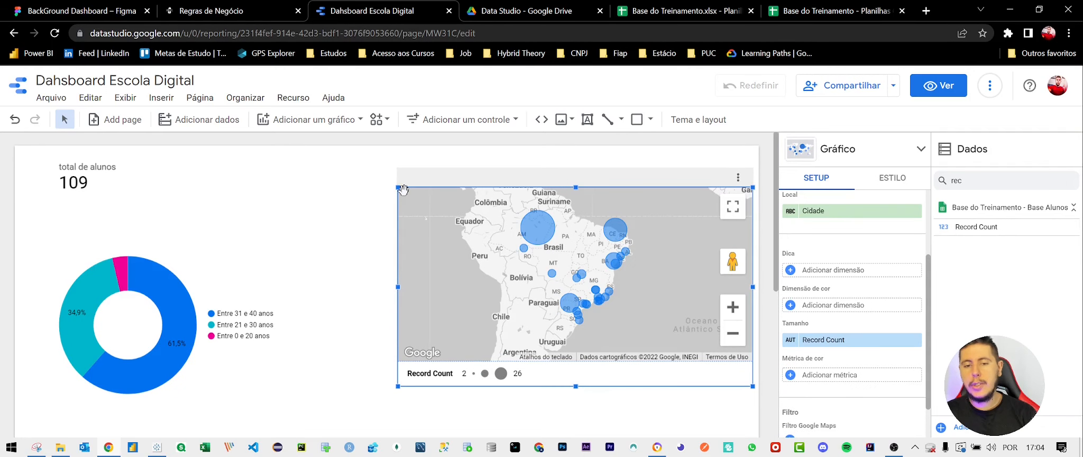
Resize the map to a narrower frame and arrange the donut chart and map side by side below the scorecard
drag(398, 189, 490, 164)
scroll(431, 266, down, 1)
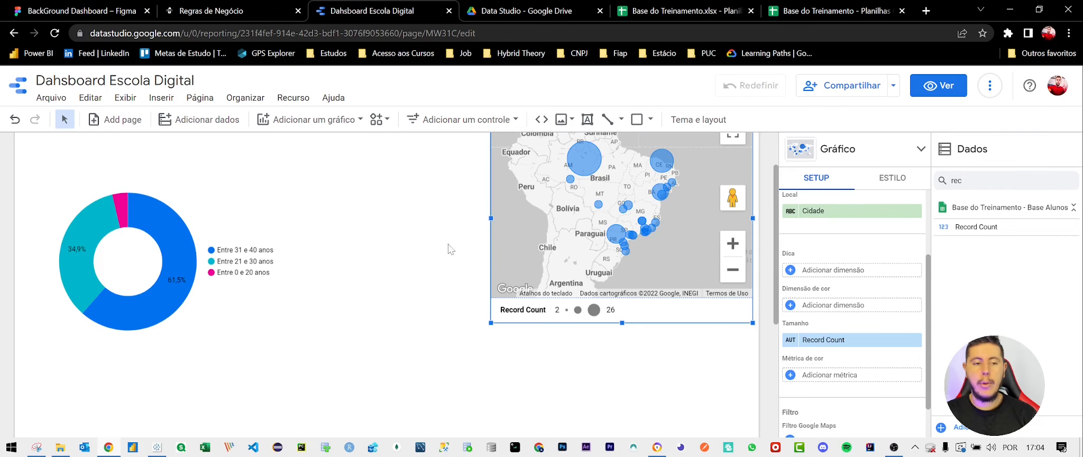
click(175, 281)
scroll(212, 285, up, 1)
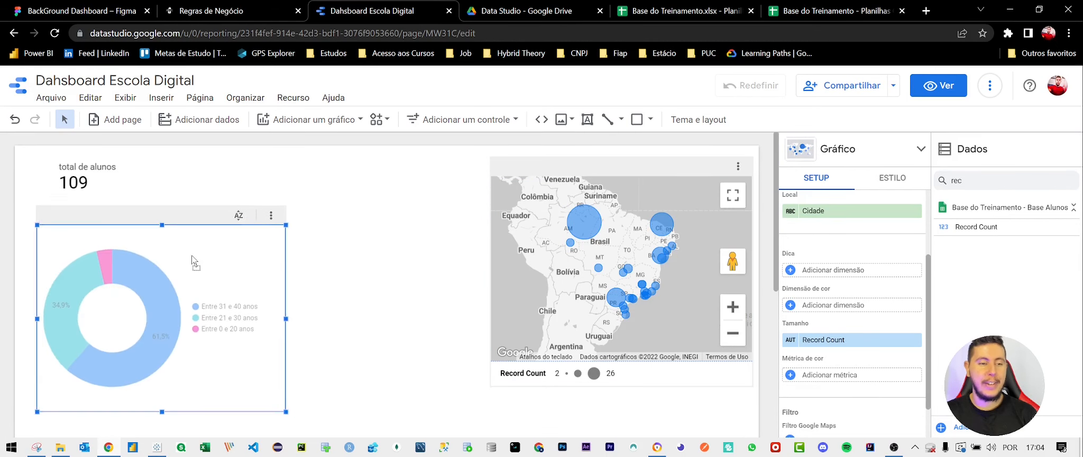
drag(575, 194, 412, 201)
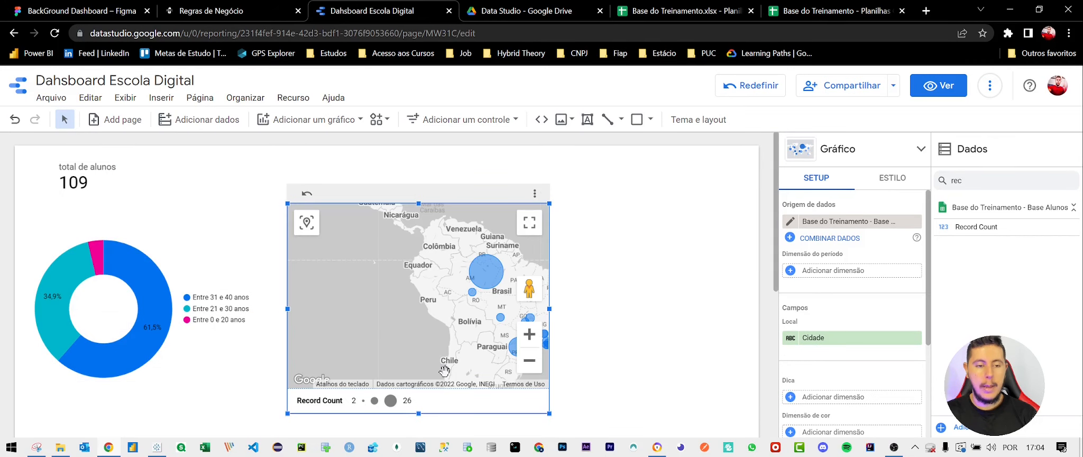
Review the business rules table, and widen the Aulas Assistidas column in the Base Alunos sheet of Base do Treinamento
click(256, 12)
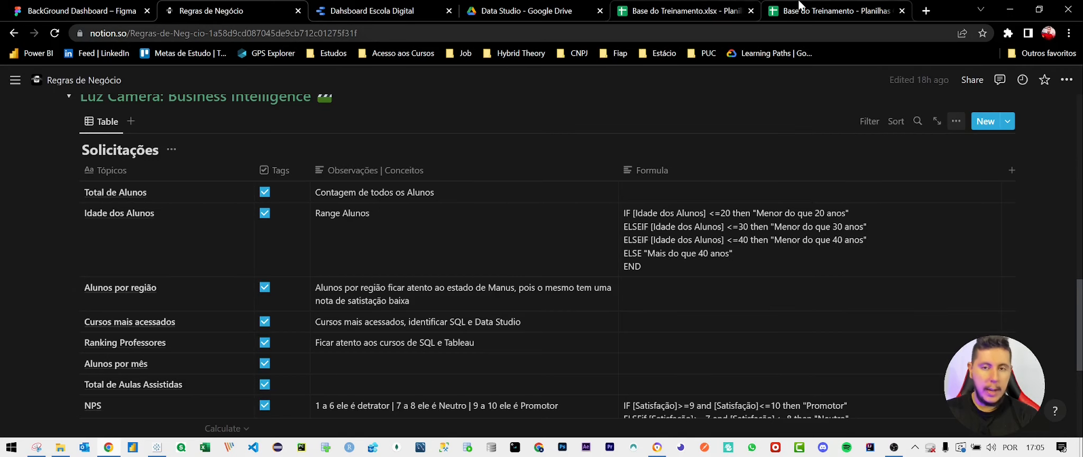
click(799, 7)
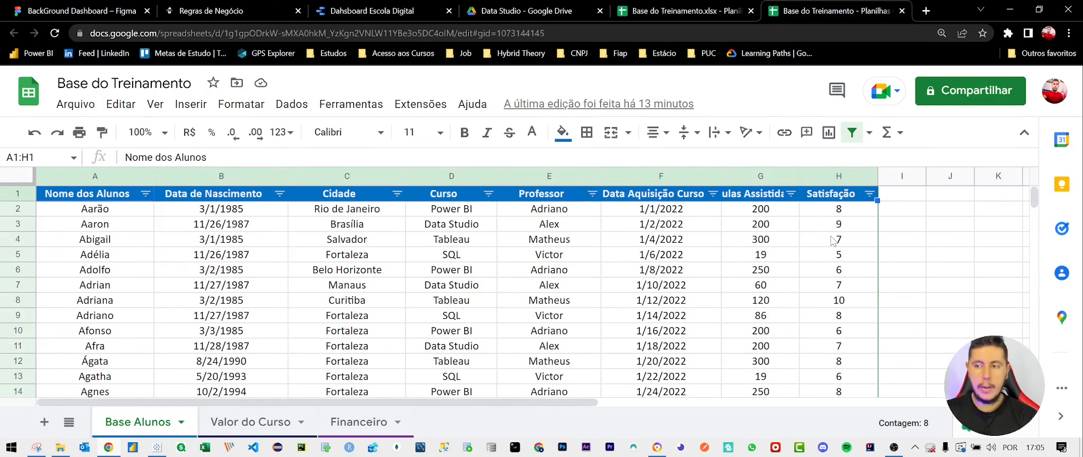
key(ctrl+minus)
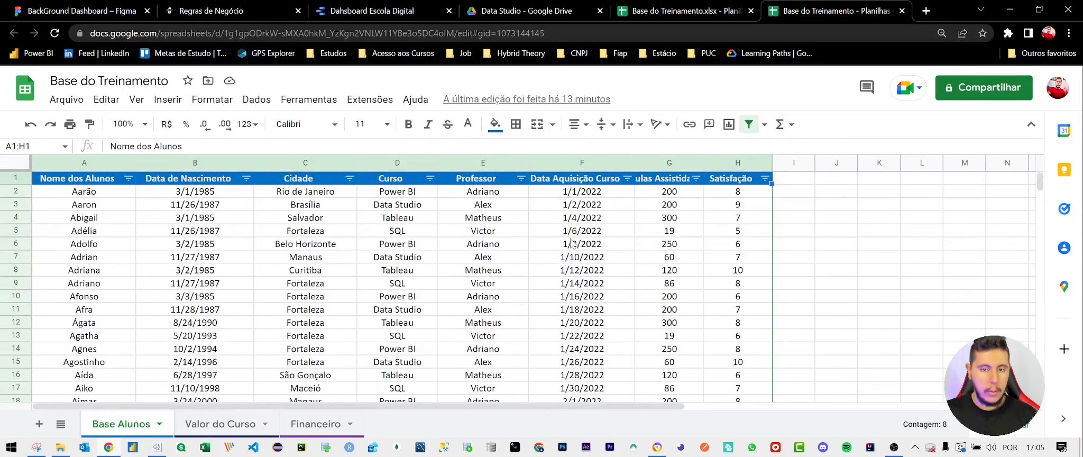
drag(704, 162, 743, 162)
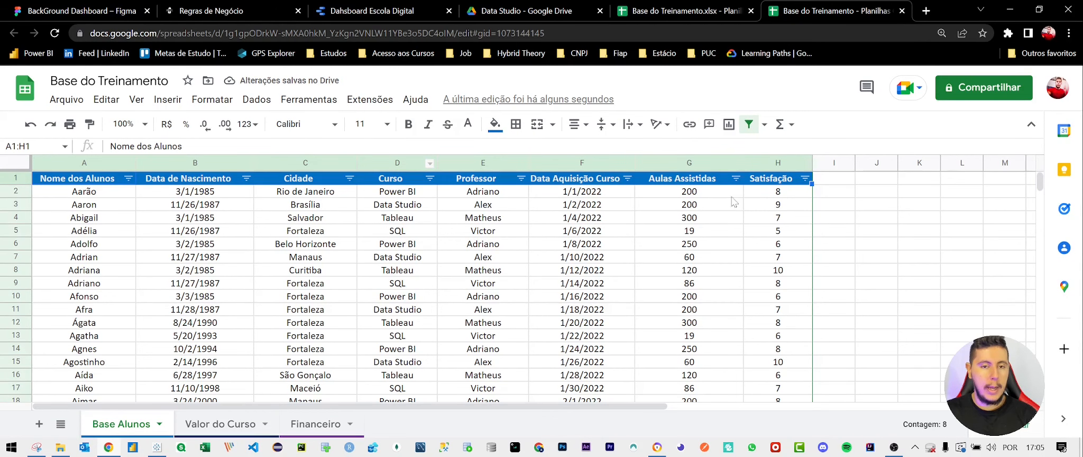
Switch to the Dahsboard Escola Digital report and insert a column chart in the empty area below the donut chart and map
click(356, 14)
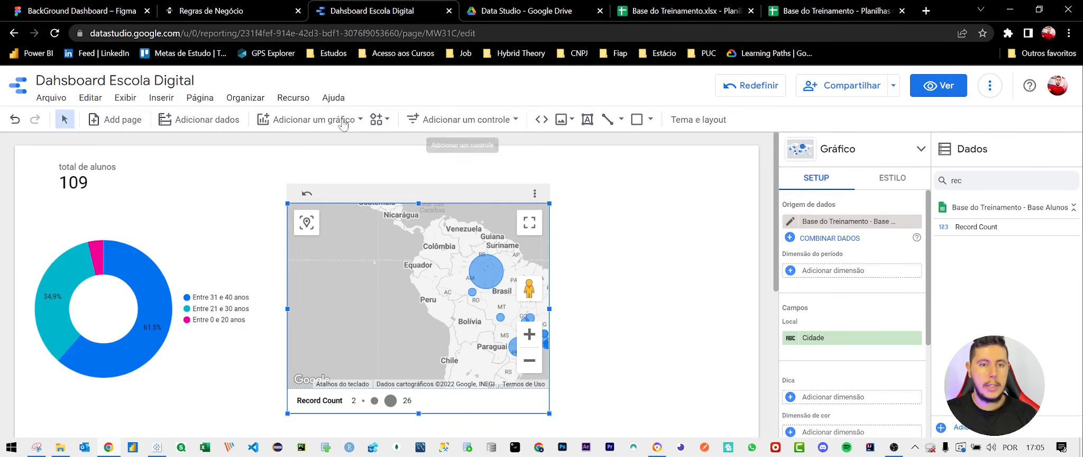
click(325, 126)
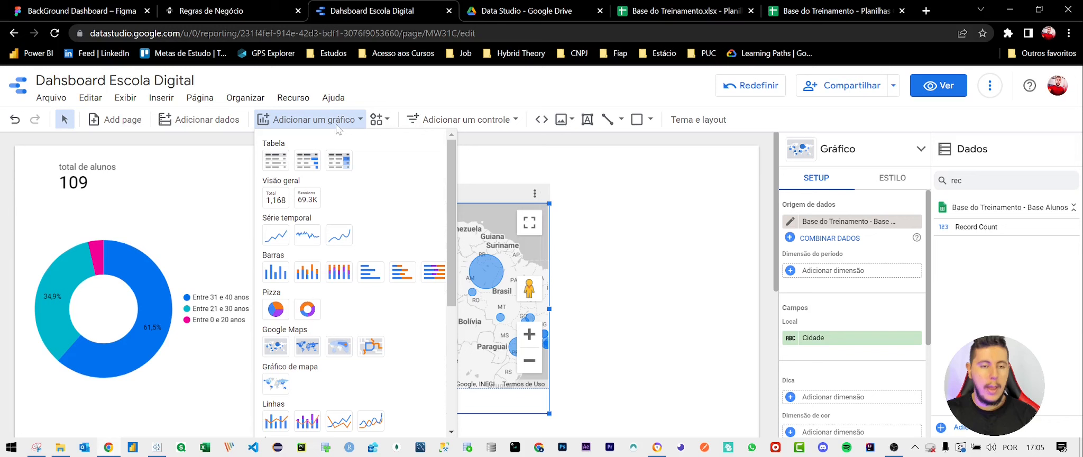
click(276, 272)
scroll(95, 184, down, 5)
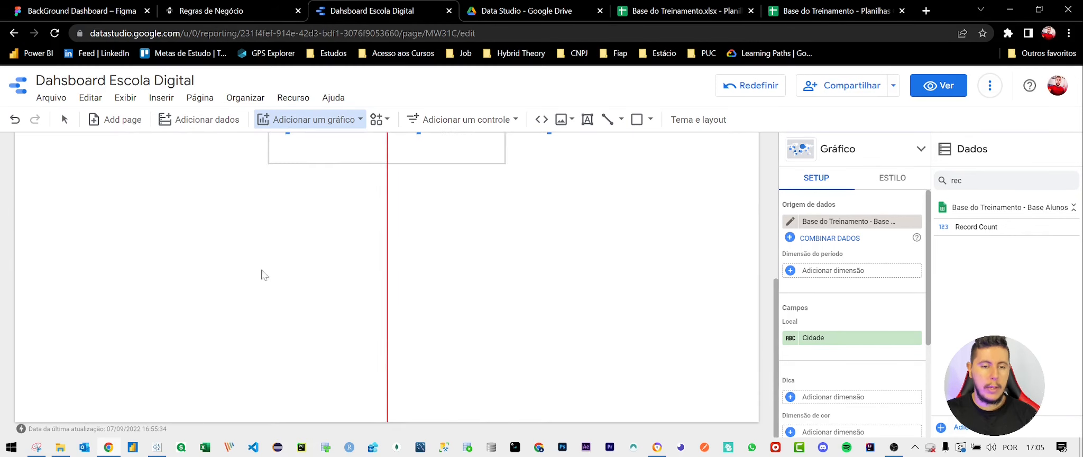
click(93, 183)
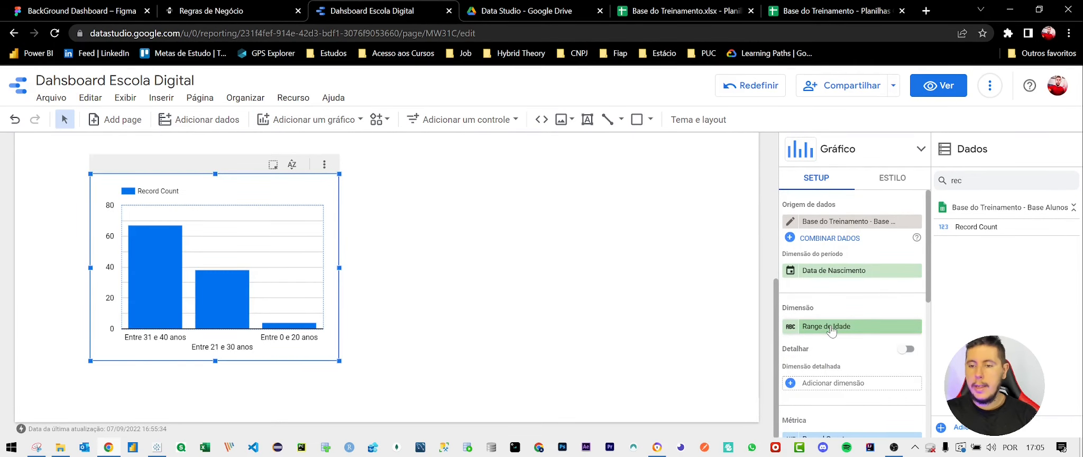
Set the column chart's dimension to Curso and its metric to Aulas Assistidas, and enlarge it to span most of the page width
click(831, 328)
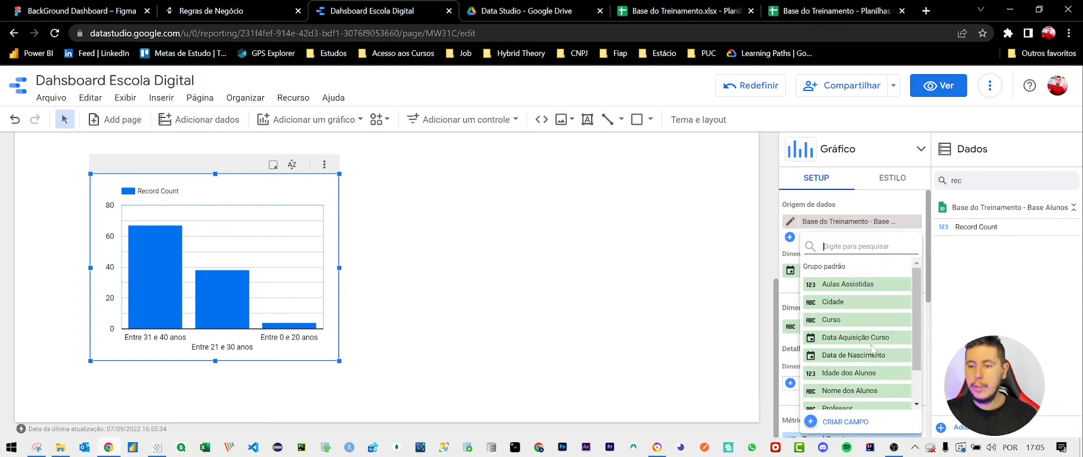
click(856, 321)
click(848, 374)
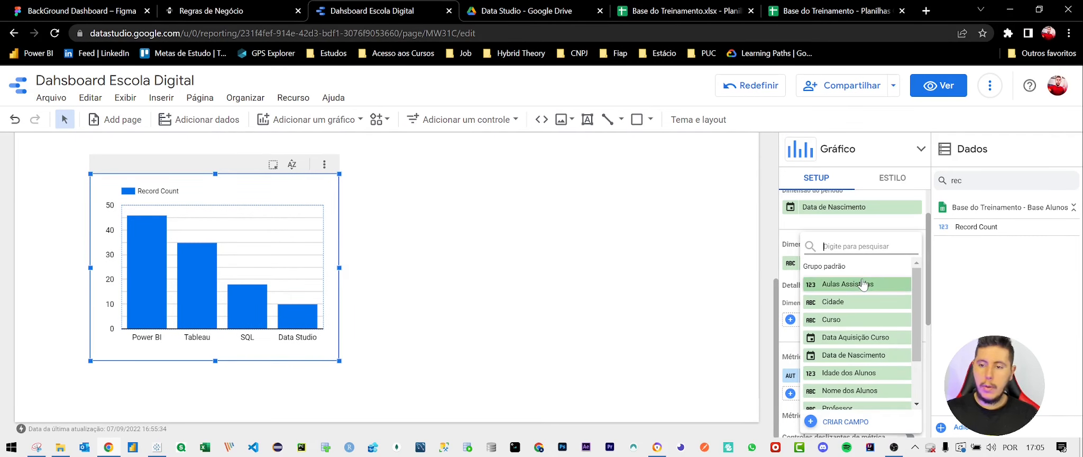
click(849, 285)
drag(339, 361, 655, 409)
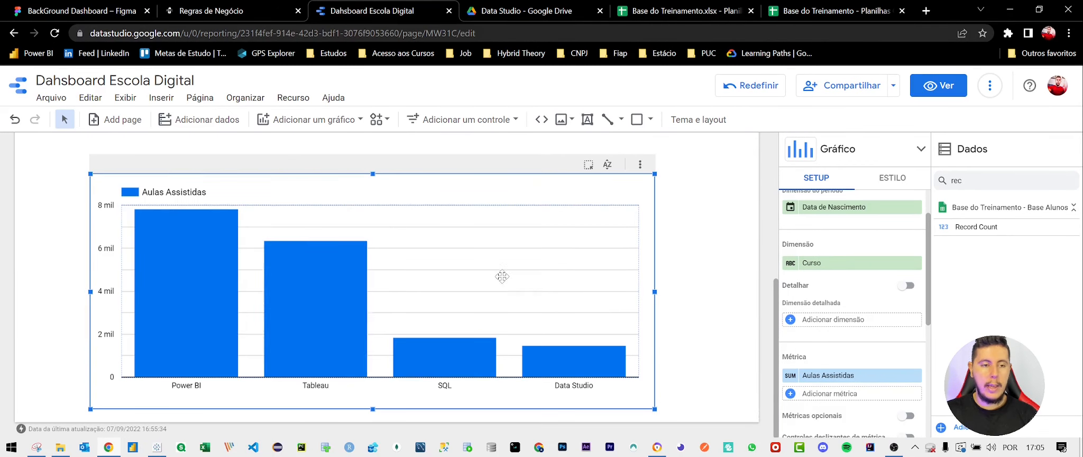
Recentre the student map so that Brazil sits in the middle of its frame
scroll(502, 277, up, 5)
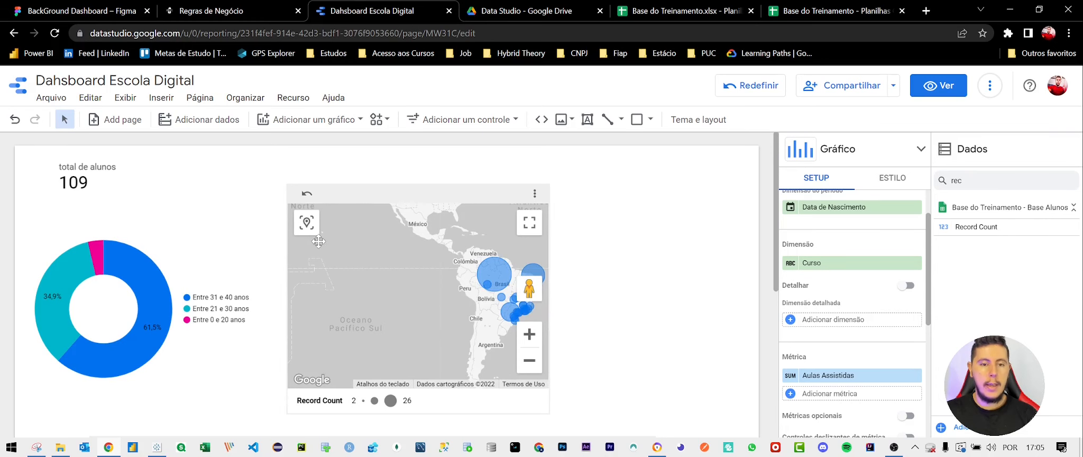
scroll(618, 281, down, 3)
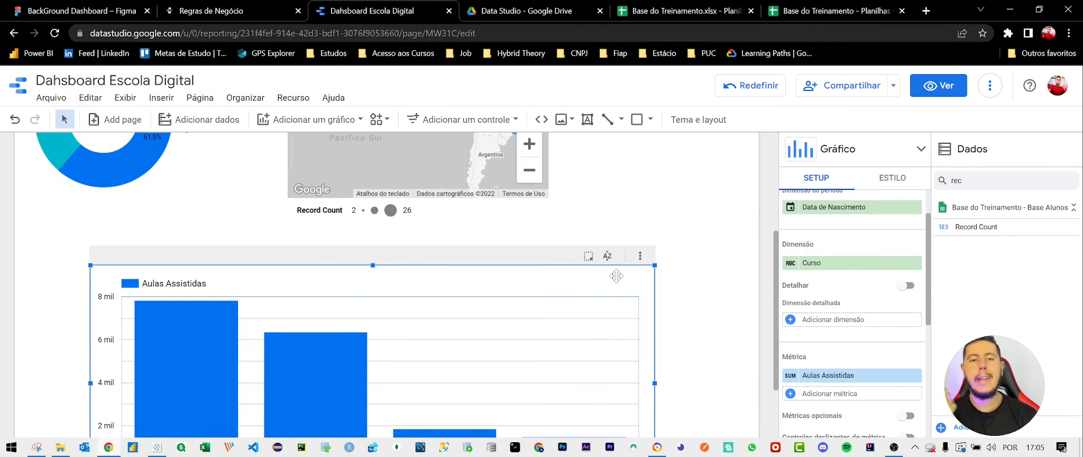
drag(616, 275, 750, 293)
scroll(672, 252, up, 3)
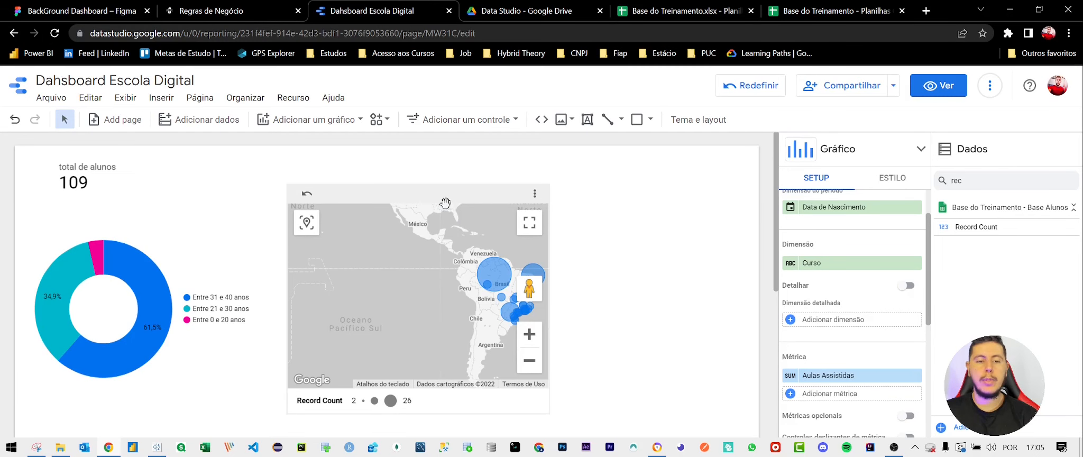
drag(470, 209, 394, 223)
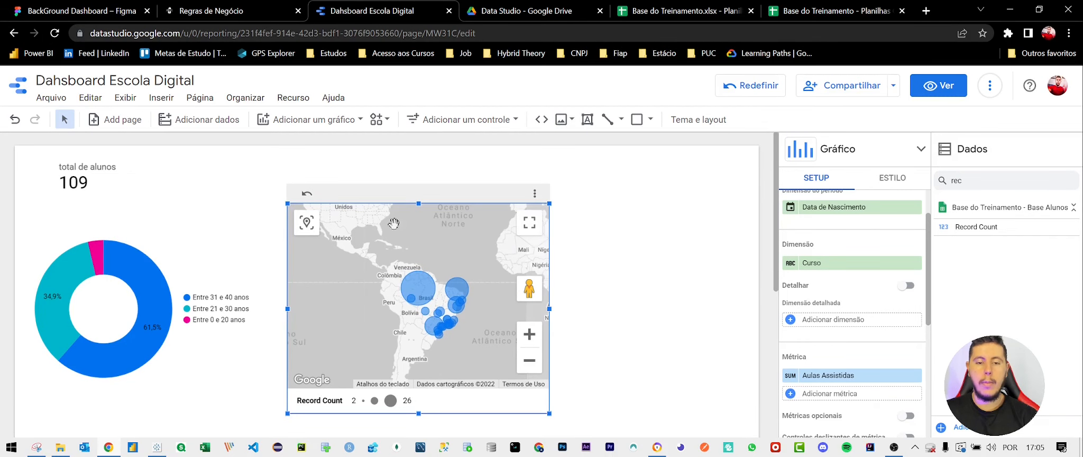
Check the Ranking Professores business rule, and insert a horizontal bar chart, narrowed to fit the page beside the map
click(215, 11)
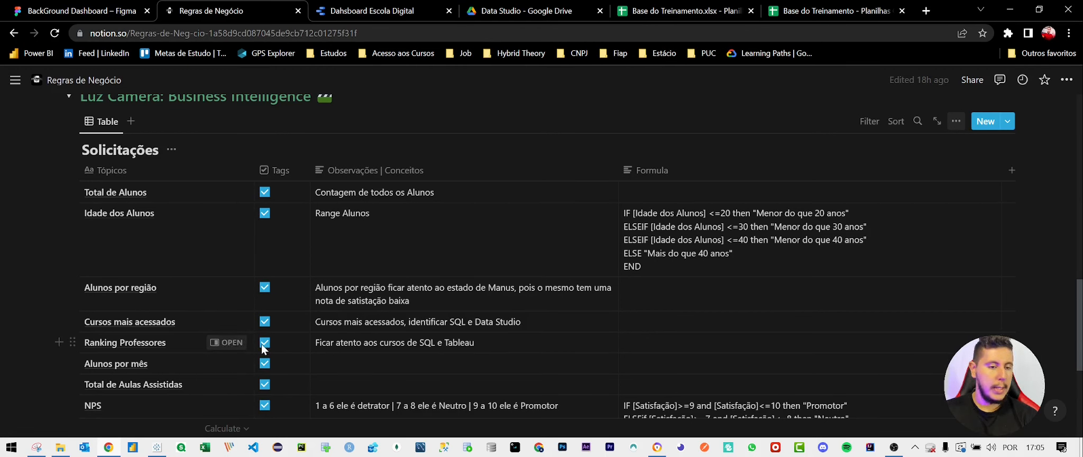
click(365, 16)
click(293, 120)
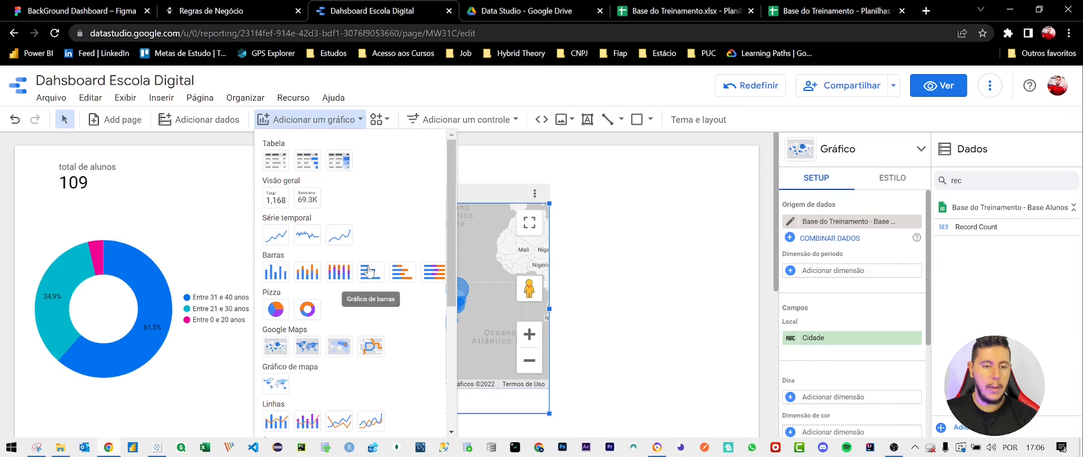
click(371, 272)
click(555, 180)
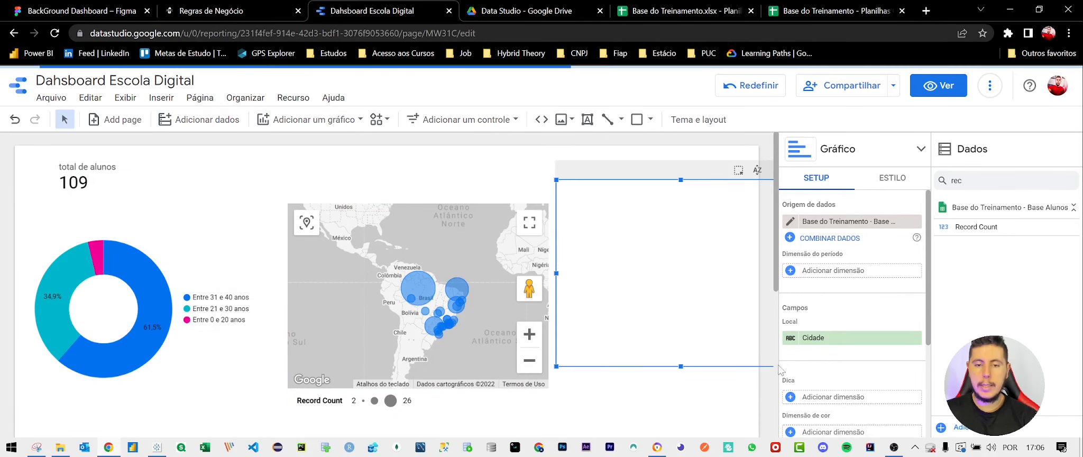
drag(555, 366, 648, 370)
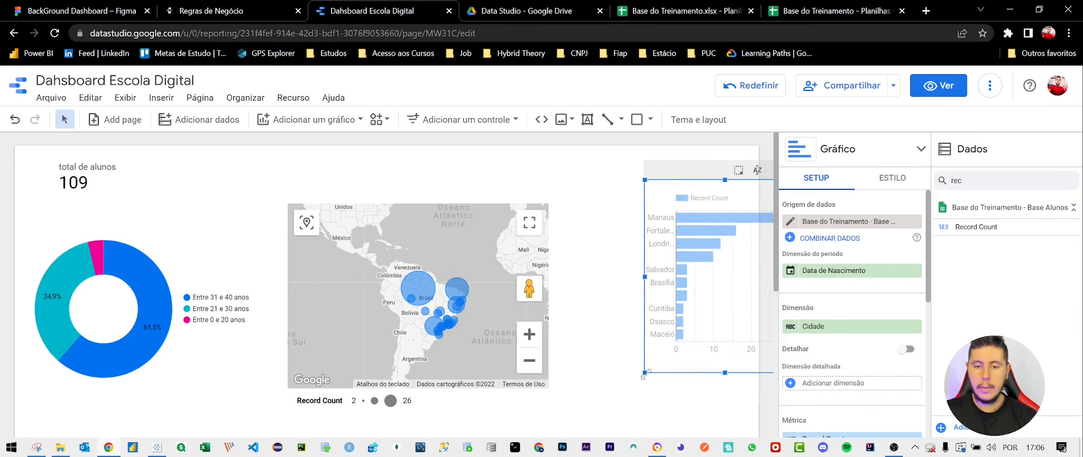
drag(688, 191, 609, 192)
Set the bar chart's dimension to Professor
click(833, 328)
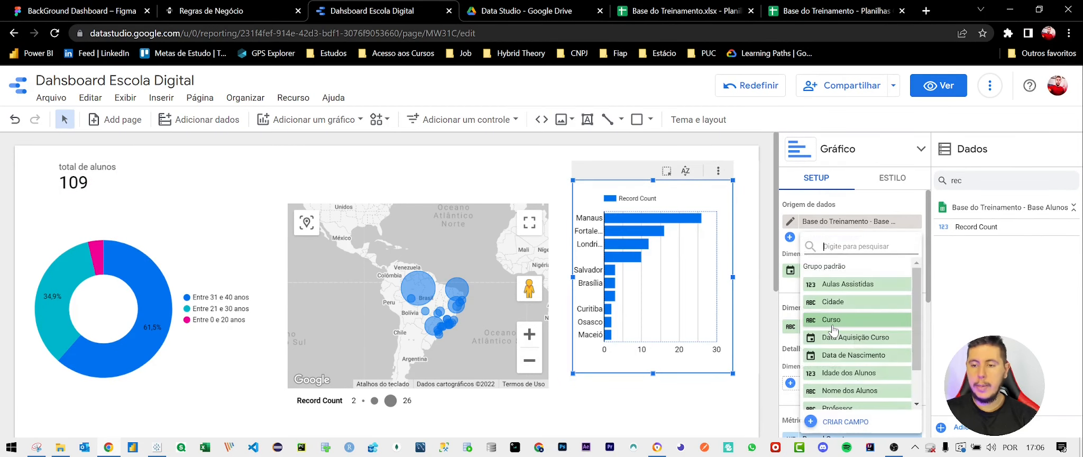
text(pro)
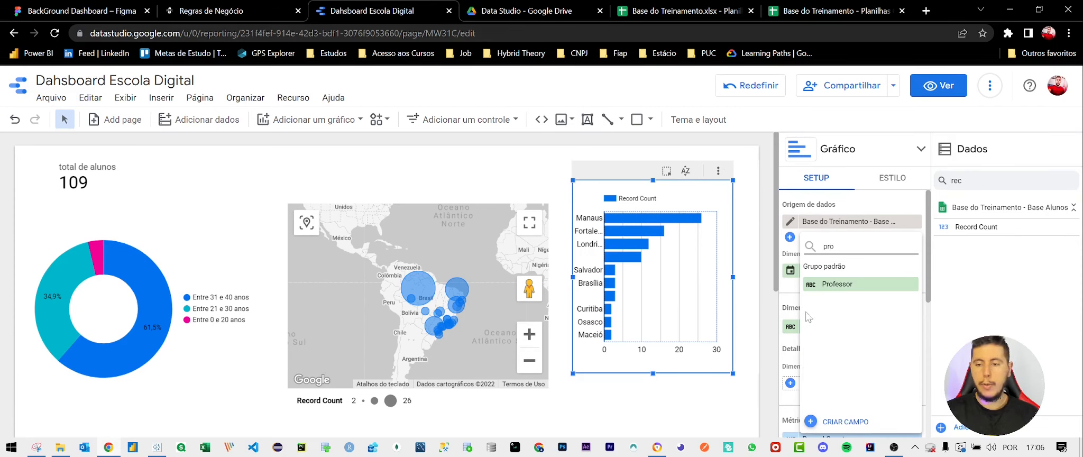
click(825, 284)
Set the bar chart's metric to Satisfação, aggregated with Médio
scroll(866, 356, down, 2)
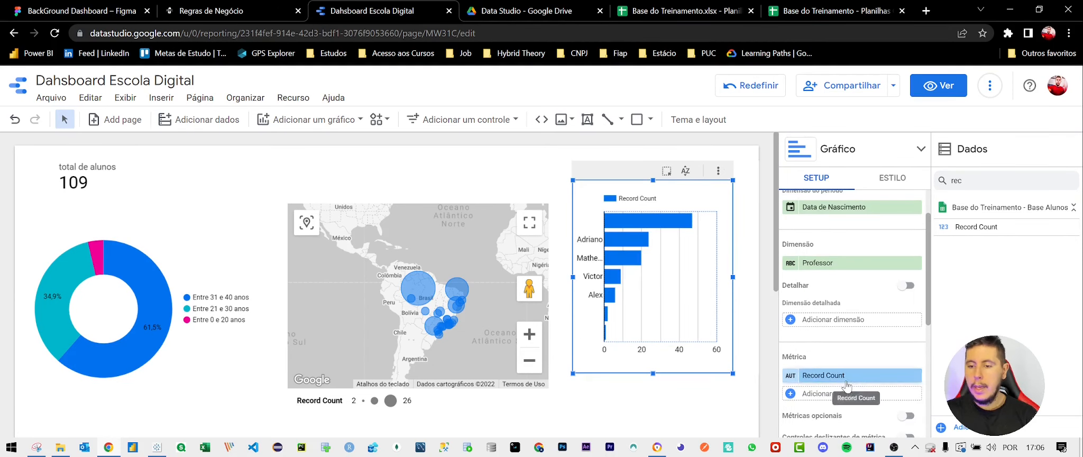
click(846, 379)
text(sa)
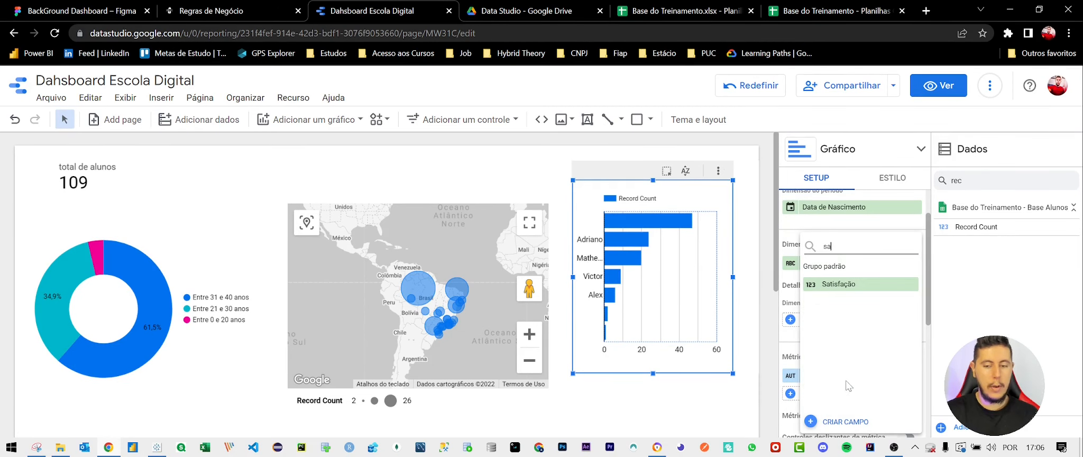
click(846, 285)
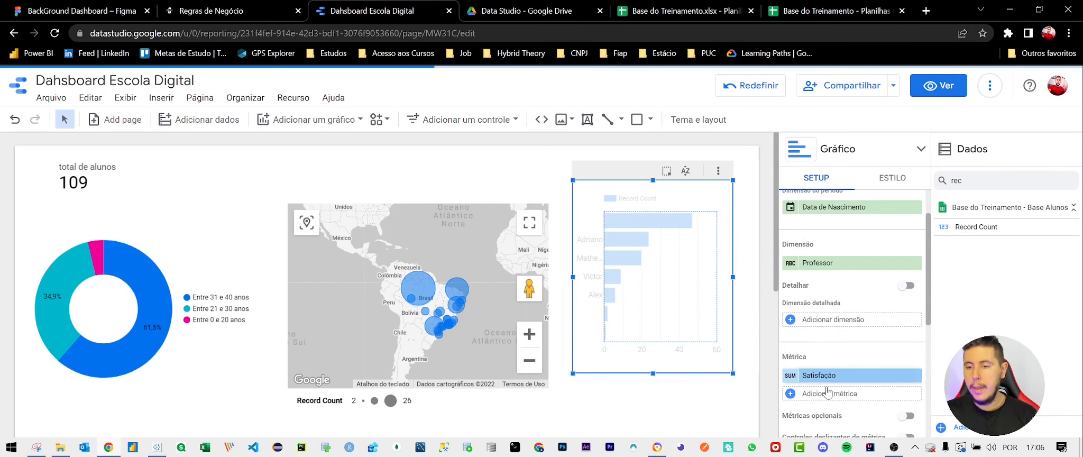
click(791, 376)
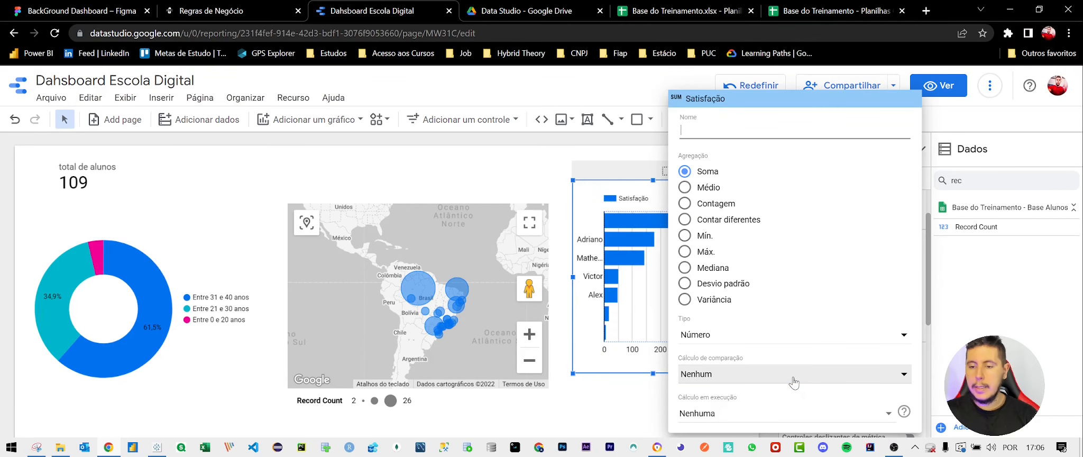
click(684, 188)
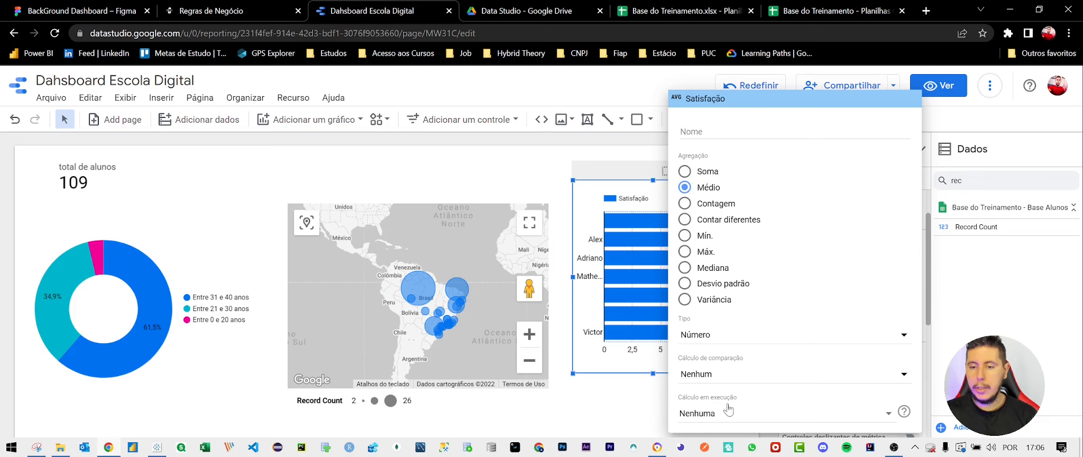
click(606, 410)
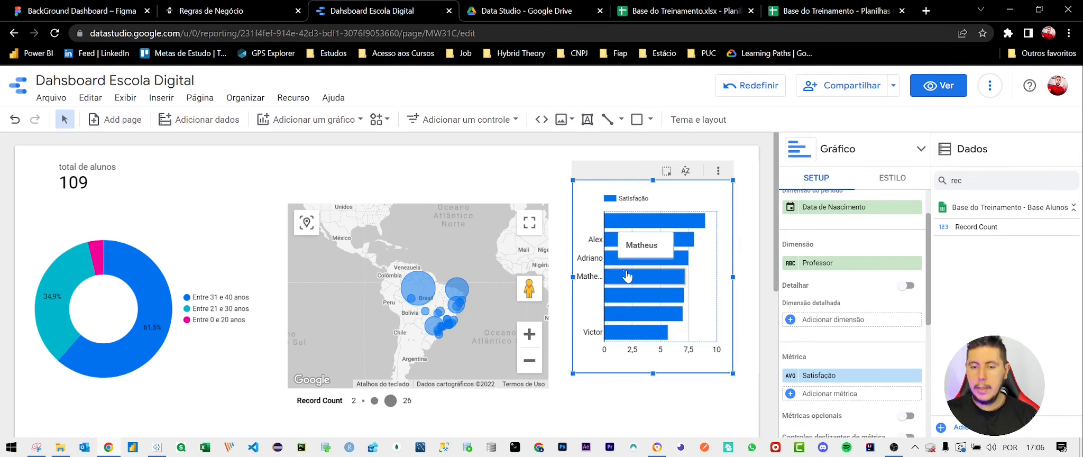
Try cross-filtering the report by one professor's bar, clear that filter, and widen the bar chart slightly toward the map
click(623, 280)
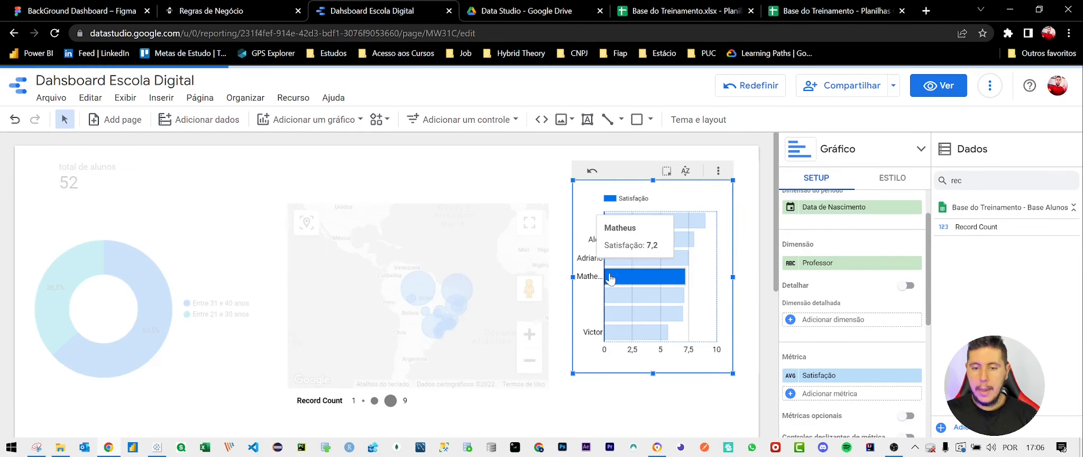
click(616, 277)
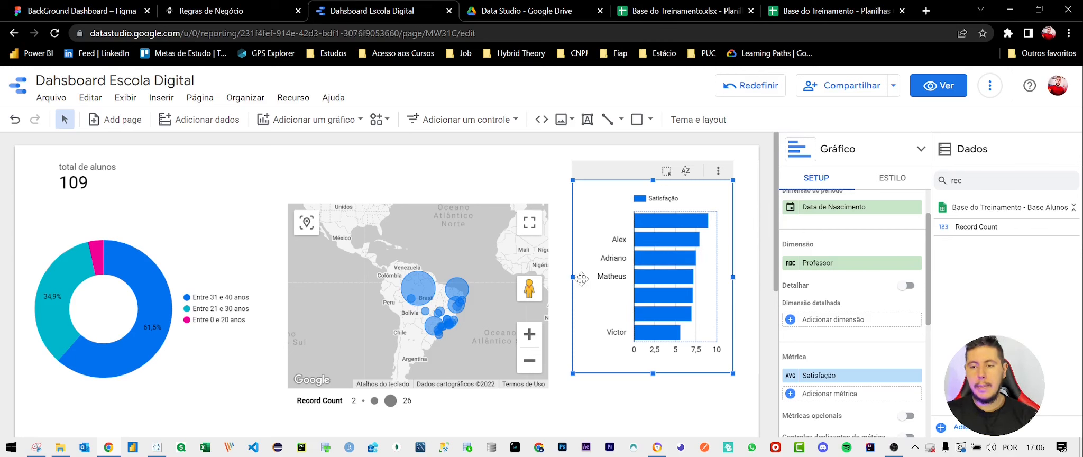
drag(573, 277, 565, 278)
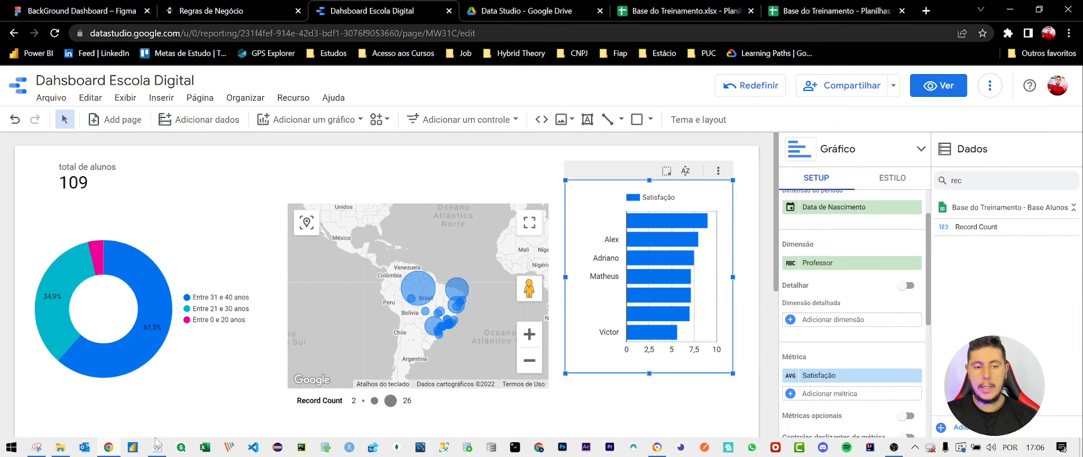
Switch to the Tableau dashboard and examine the Professor Ajustado tooltips for Data Studio, Power BI and SQL in Participação do Curso
key(alt+Tab)
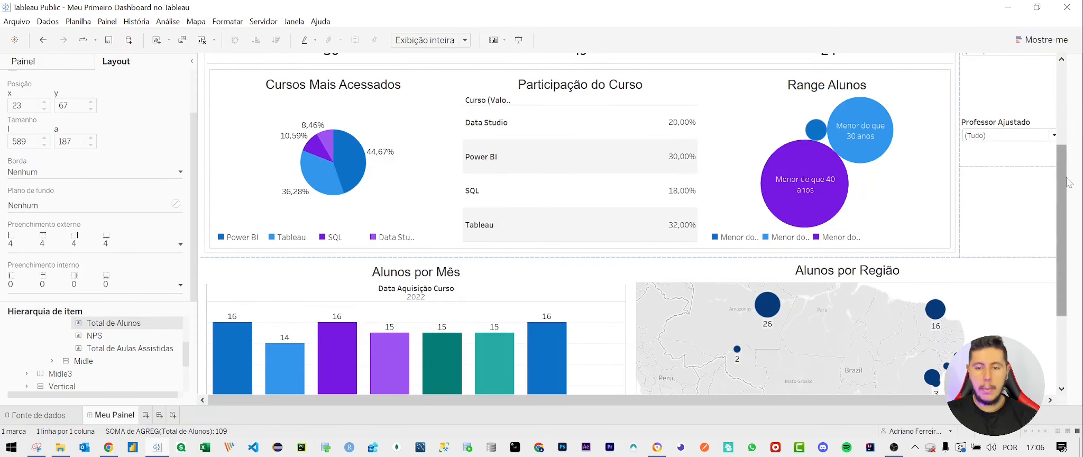
drag(1060, 201, 1056, 115)
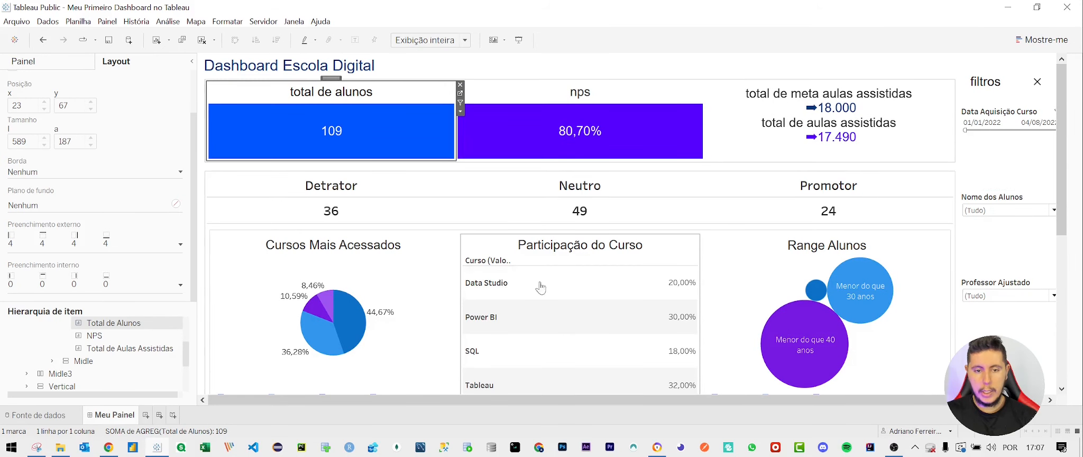
mouse_move(646, 286)
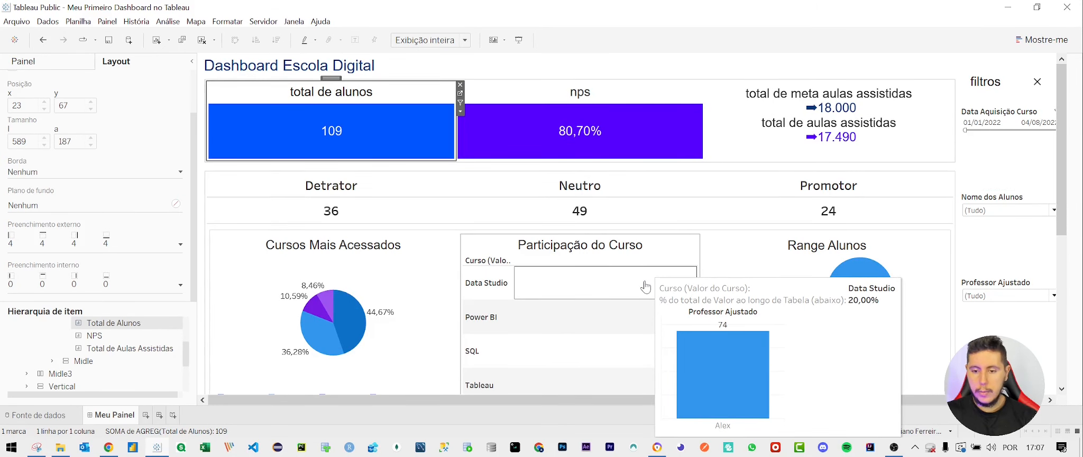
mouse_move(663, 328)
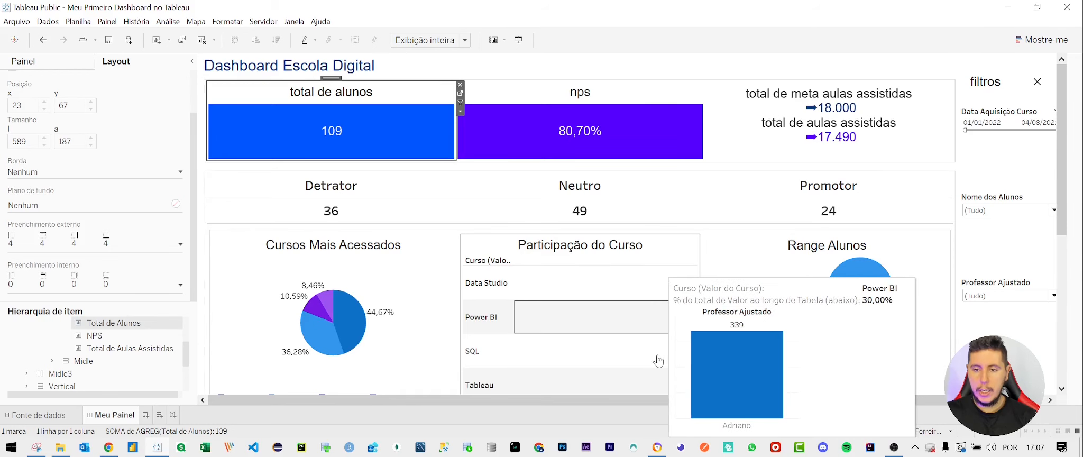
mouse_move(658, 361)
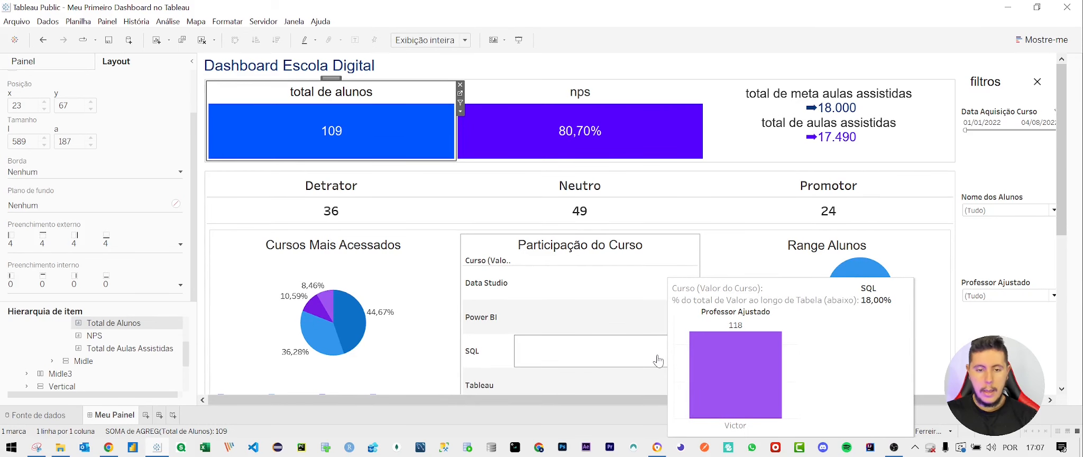
Switch to the Base do Treinamento spreadsheet in the browser and examine the Professor and Curso columns of the Base Alunos sheet
click(108, 447)
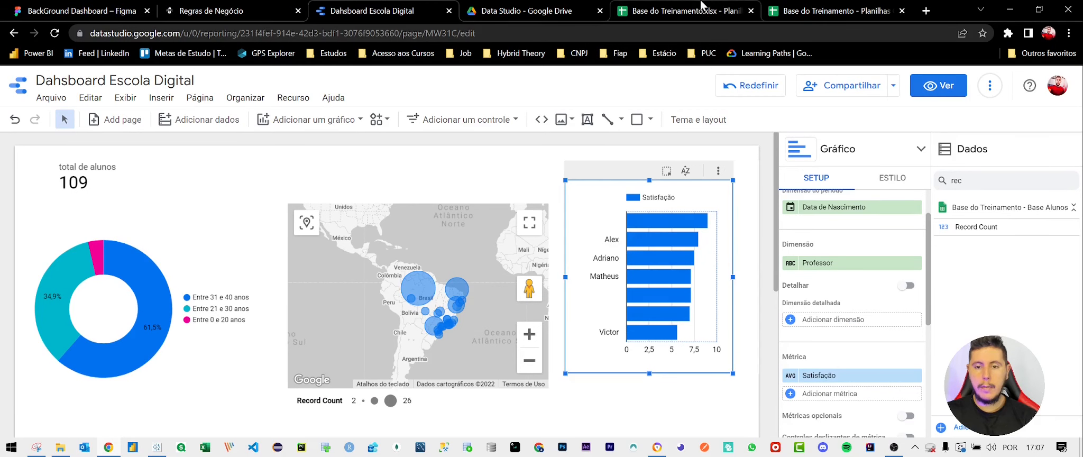
click(828, 11)
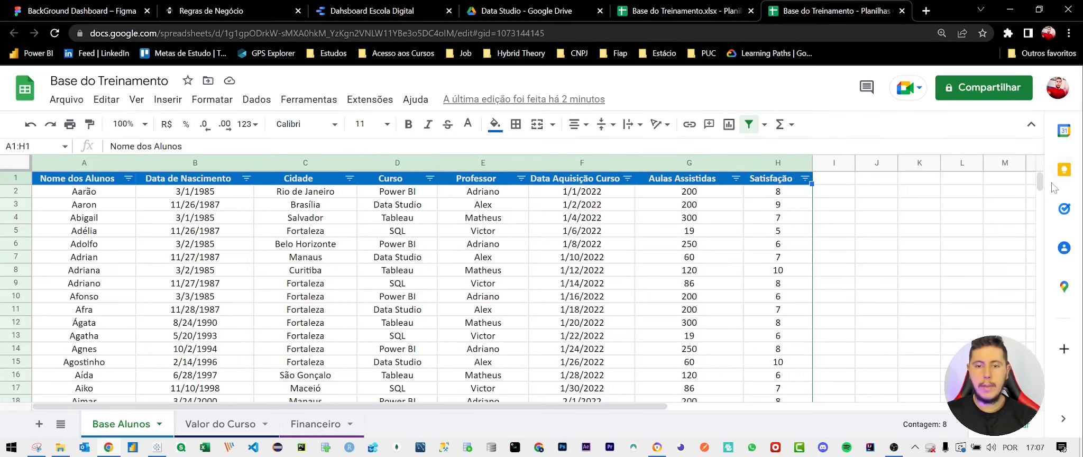
drag(1042, 180, 1039, 161)
click(488, 260)
click(490, 282)
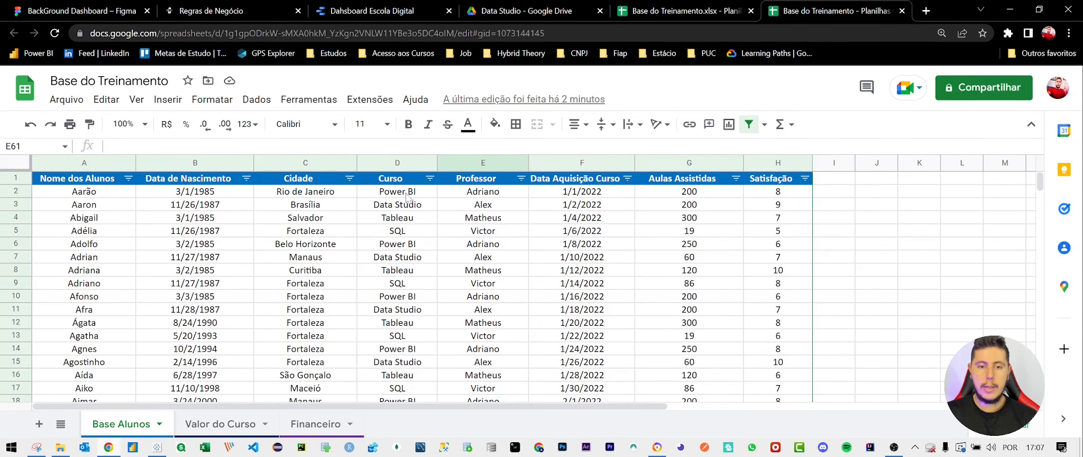
click(395, 161)
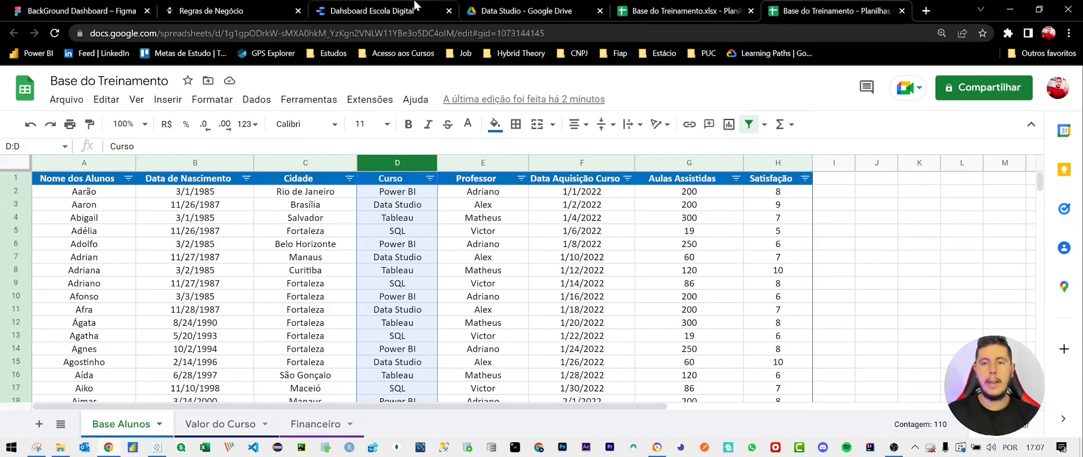
Switch back to the Dahsboard Escola Digital report, clear the field search and expand the Base Alunos field list
click(378, 11)
click(471, 179)
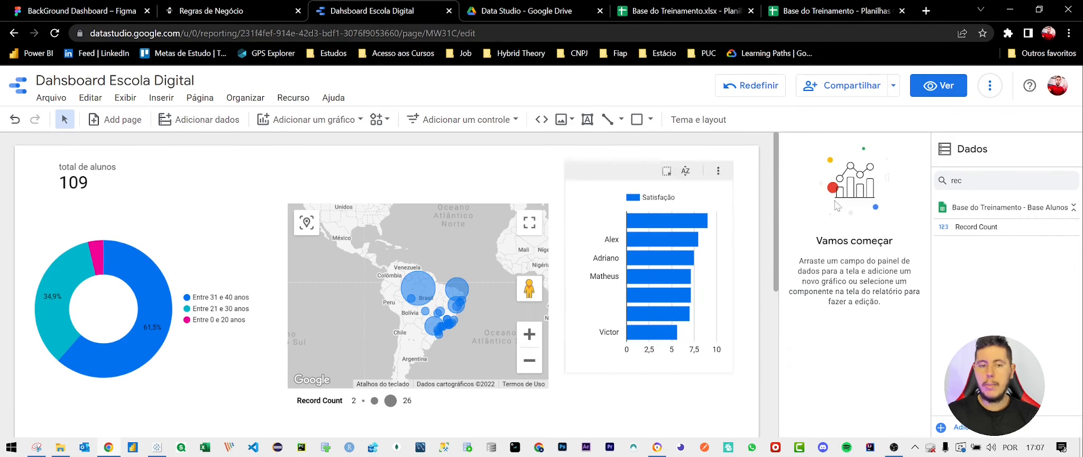
click(962, 181)
key(BackSpace)
key(BackSpace)
key(BackSpace)
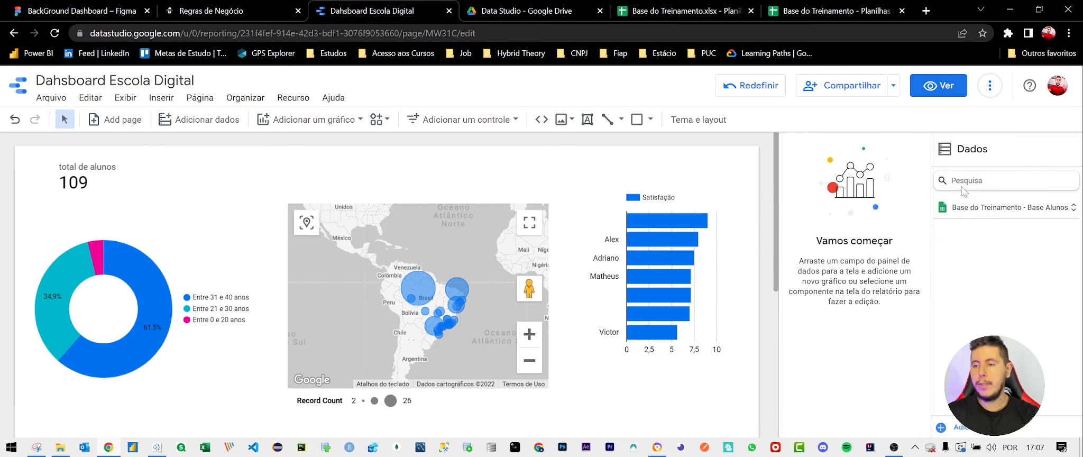
click(1016, 209)
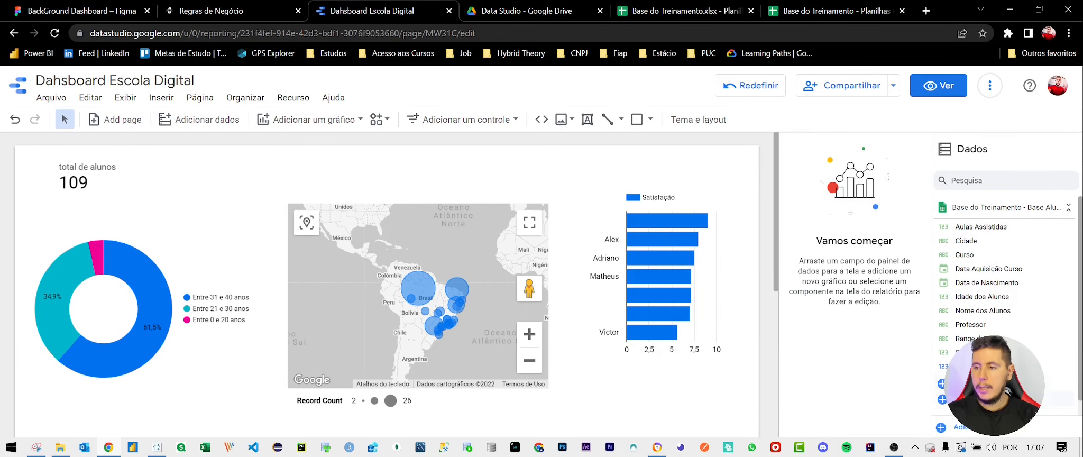
Start a new calculated field in Base Alunos and name it Professor Ajustado
click(952, 384)
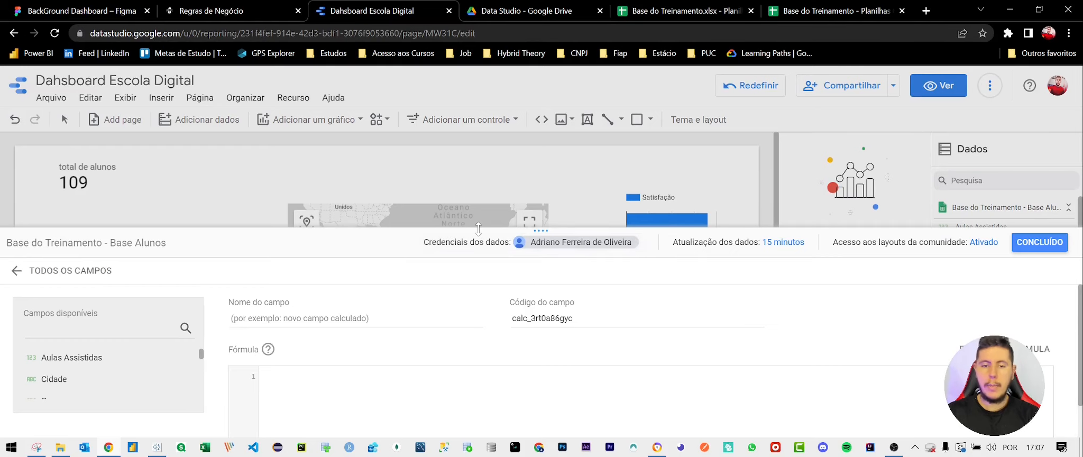
click(296, 198)
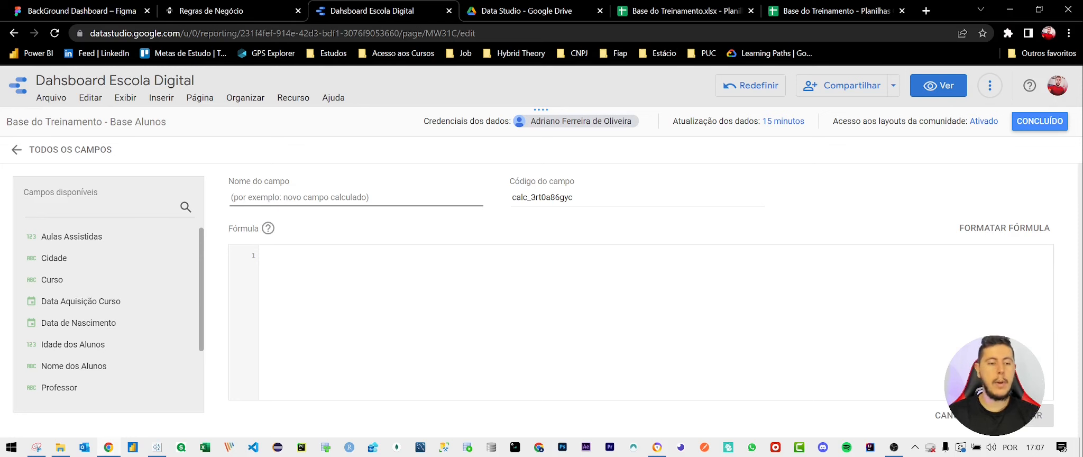
text(data)
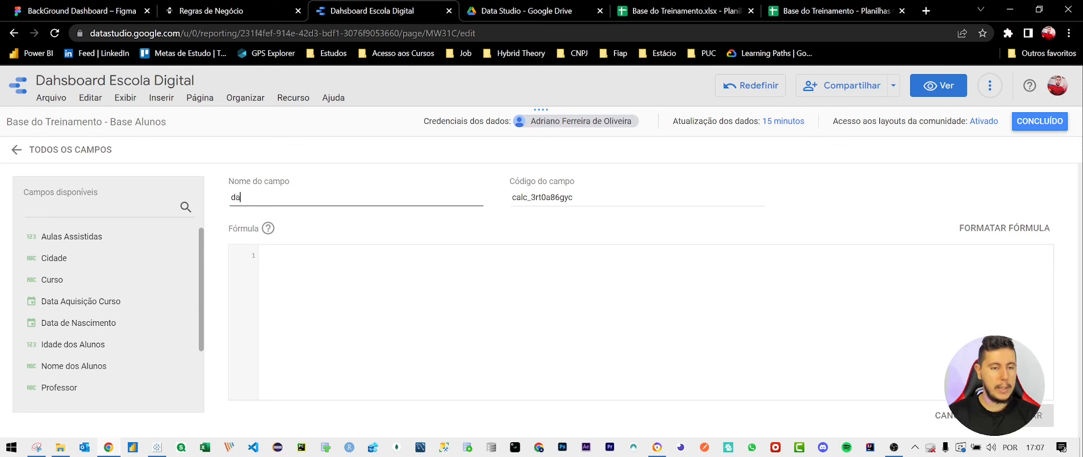
key(BackSpace)
key(BackSpace)
key(BackSpace)
key(BackSpace)
text(Pr)
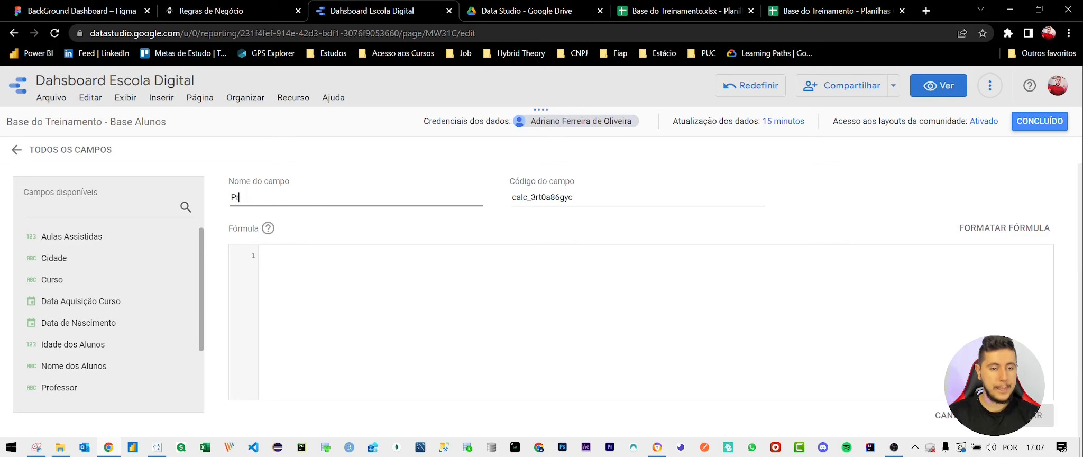
text(ofessor Ajustado)
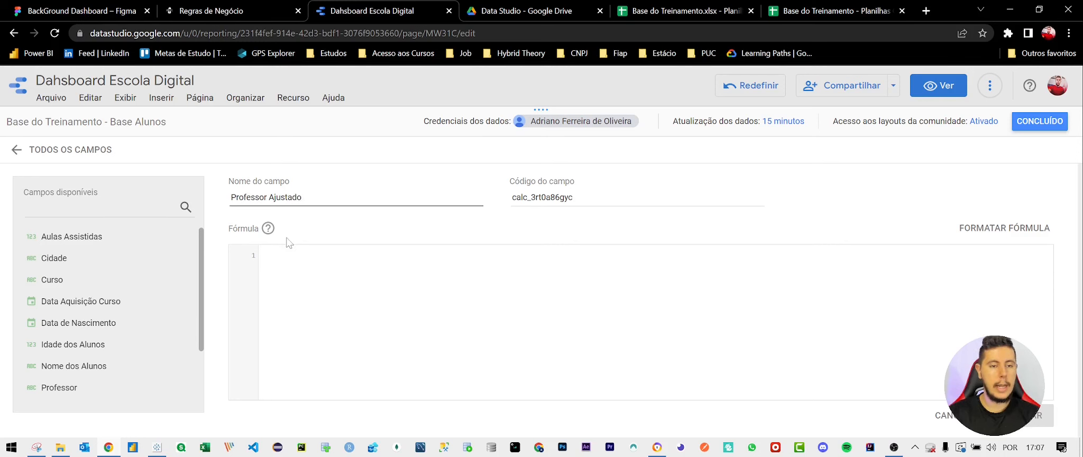
Begin the formula with a CASE condition that returns the Power BI professor's first name when Curso = "Power Bi"
click(294, 275)
text(case)
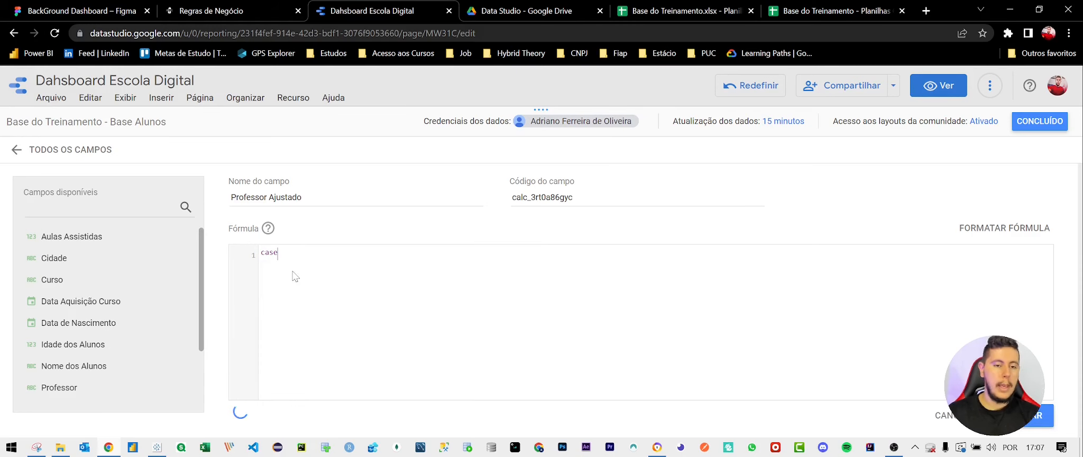
text( when cur)
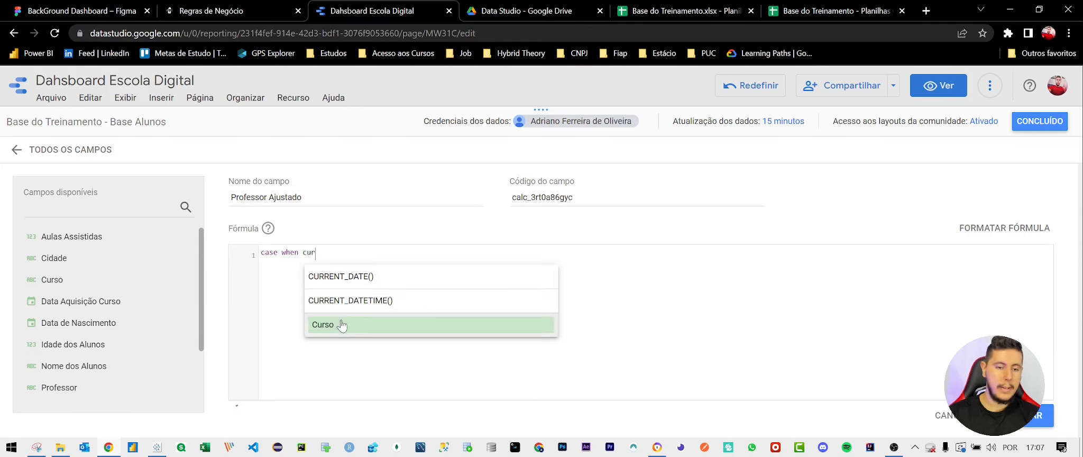
click(340, 324)
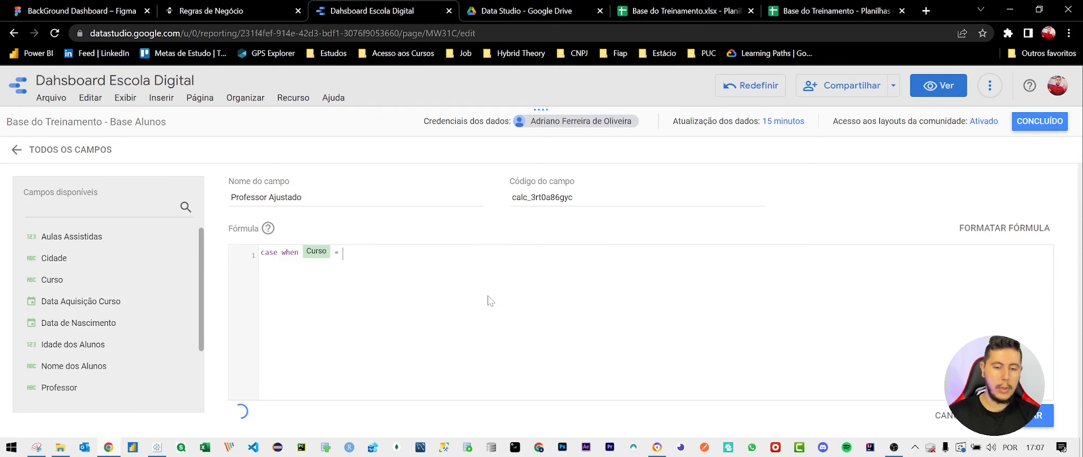
text(= "Power Bi)
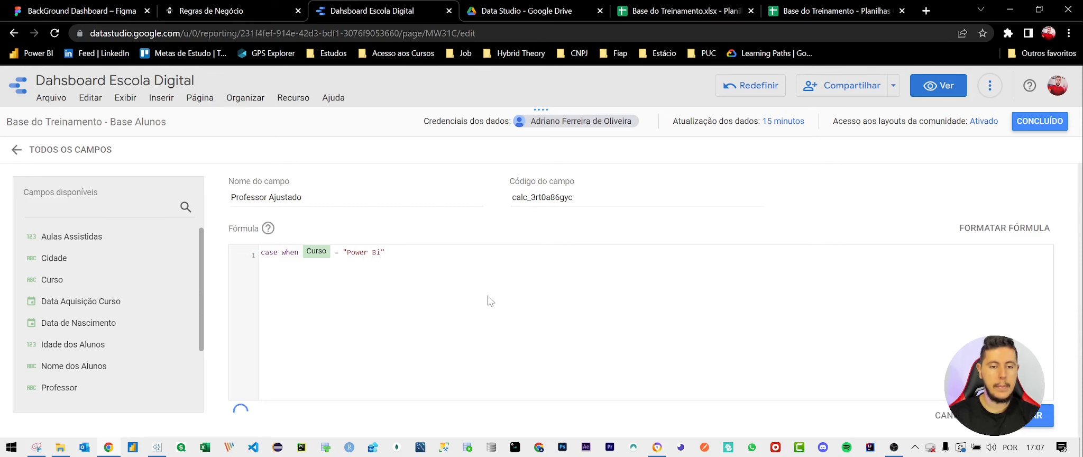
text(" then )
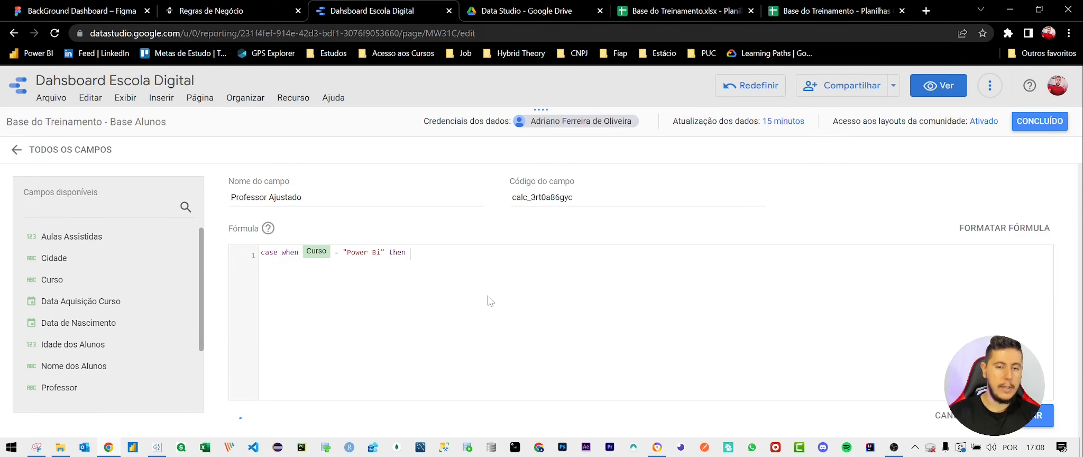
text(")
text(Adrianop)
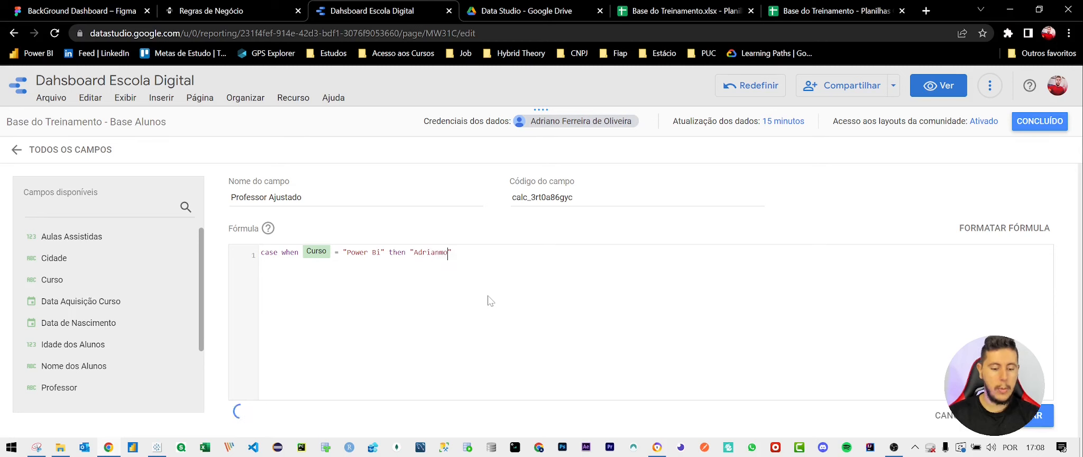
key(BackSpace)
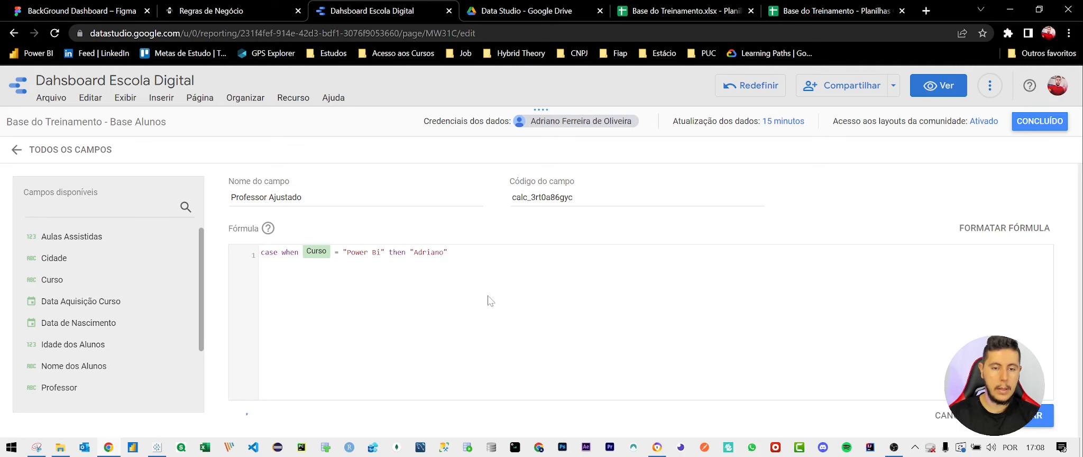
Duplicate the formula's WHEN clause for Curso onto two new lines below the first condition
drag(282, 253, 443, 253)
key(ctrl+c)
click(449, 253)
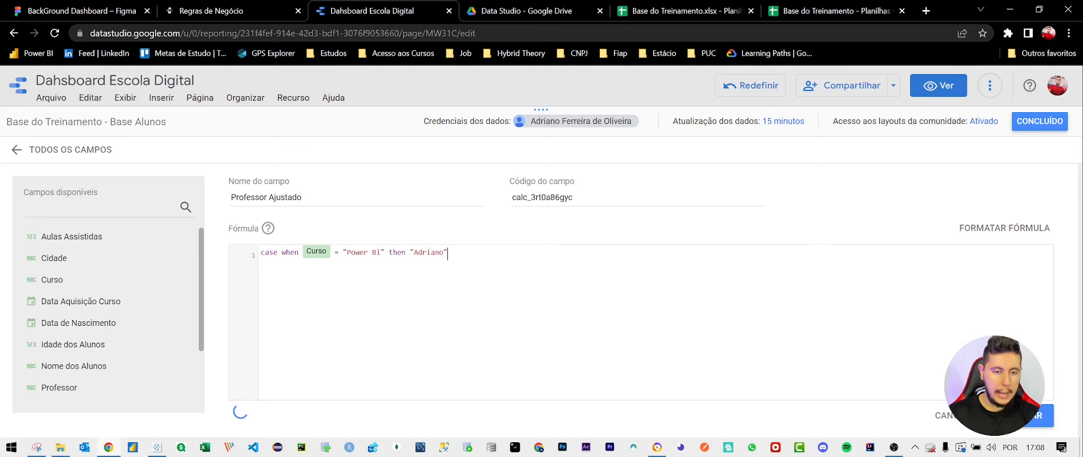
key(Return)
key(ctrl+v)
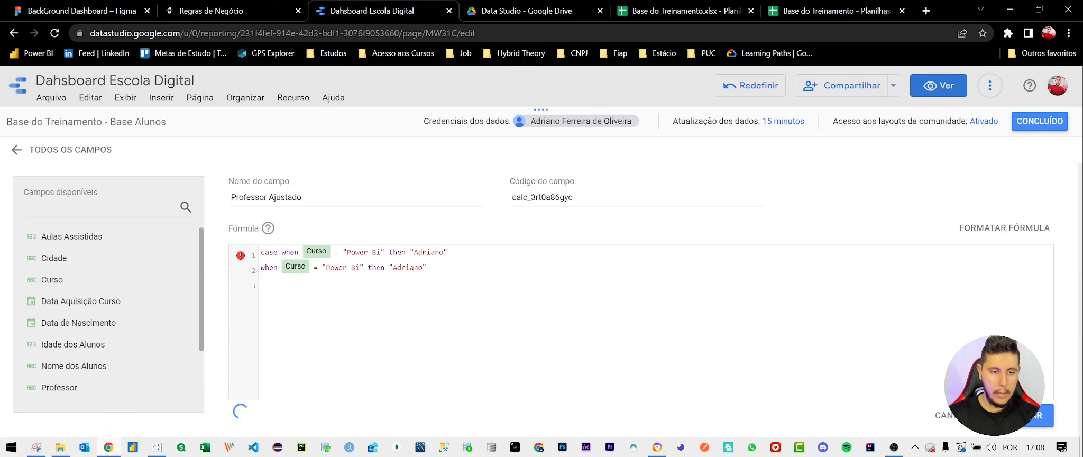
text(when Curso = "Power Bi" then "Adriano")
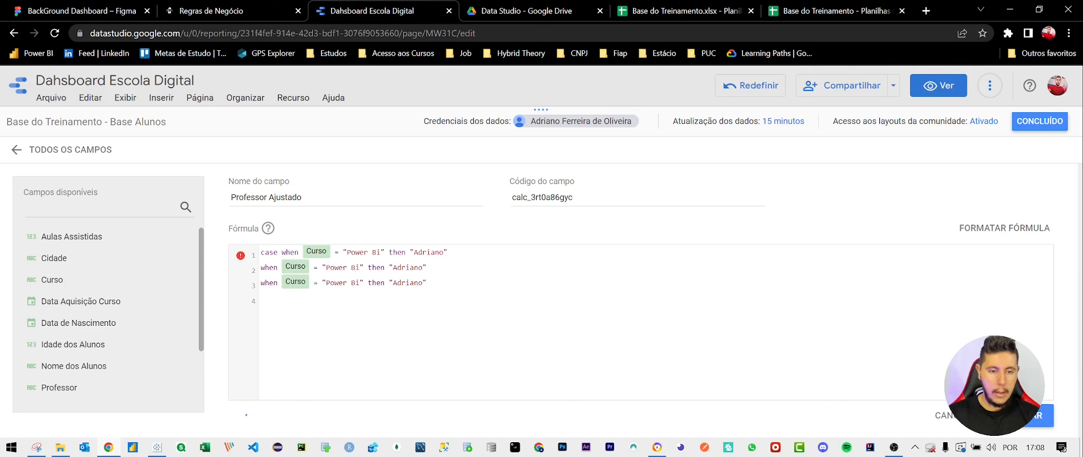
Close the CASE formula with an else branch returning an empty string "" and the end keyword
text(else )
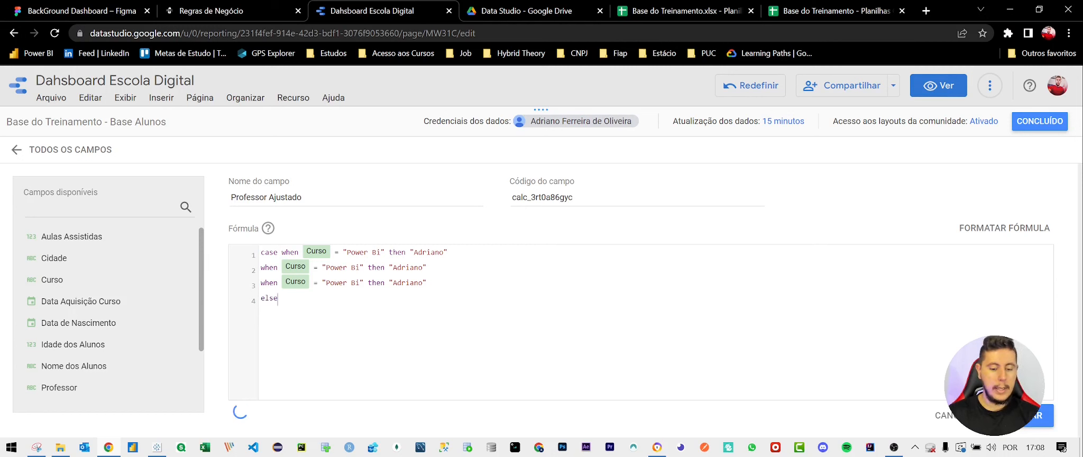
text("" end)
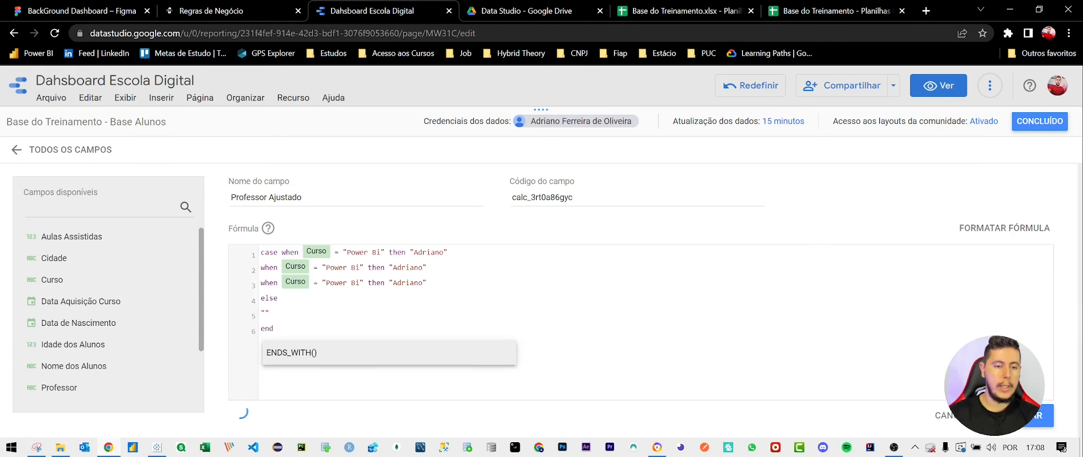
click(269, 315)
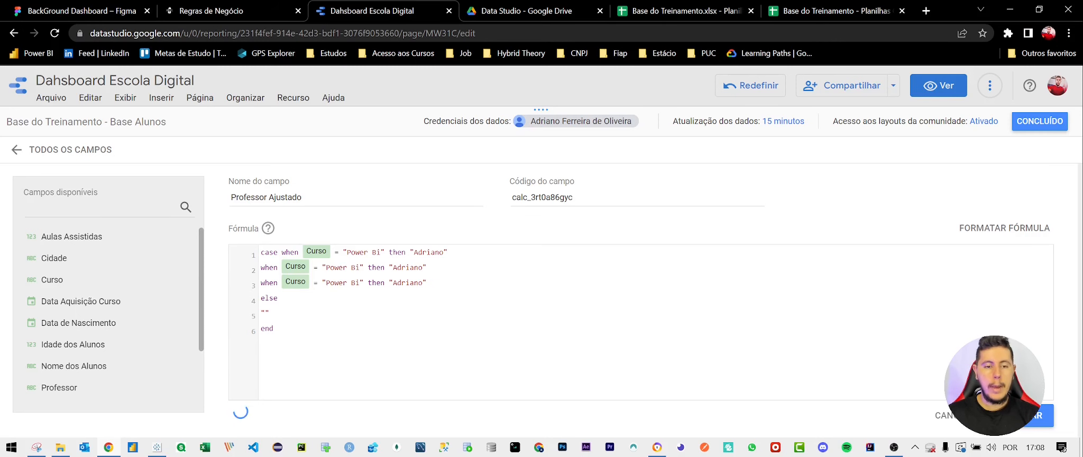
Change the second condition to Curso = "Data Studio", copied from the Base do Treinamento spreadsheet, returning that course's professor's first name
click(830, 10)
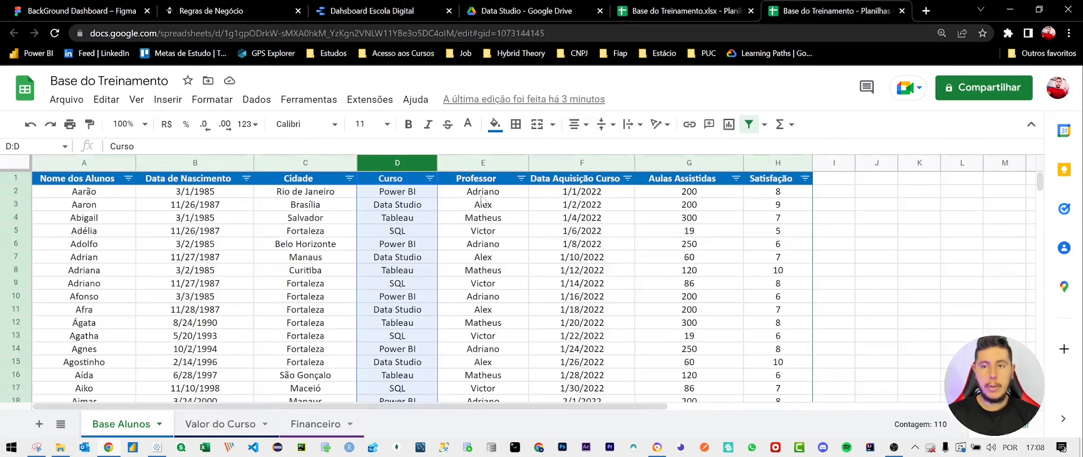
click(415, 206)
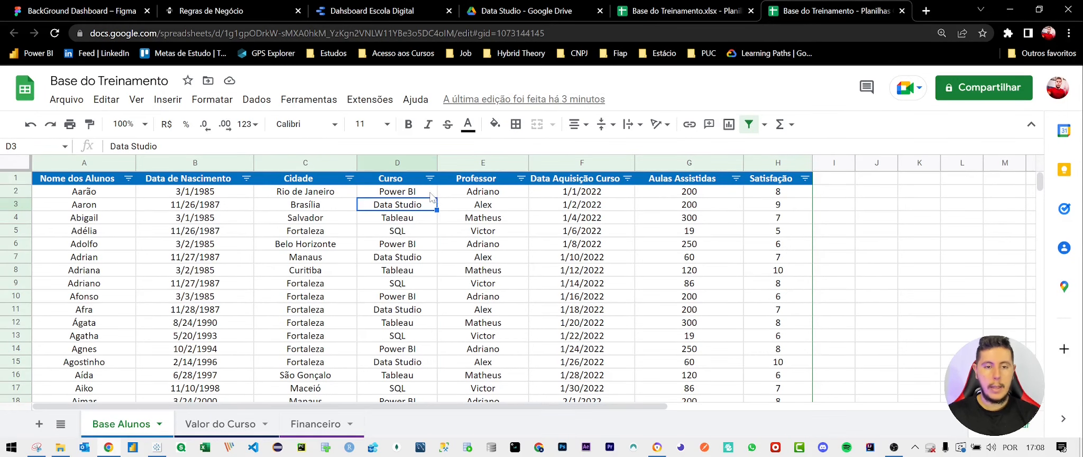
key(ctrl+c)
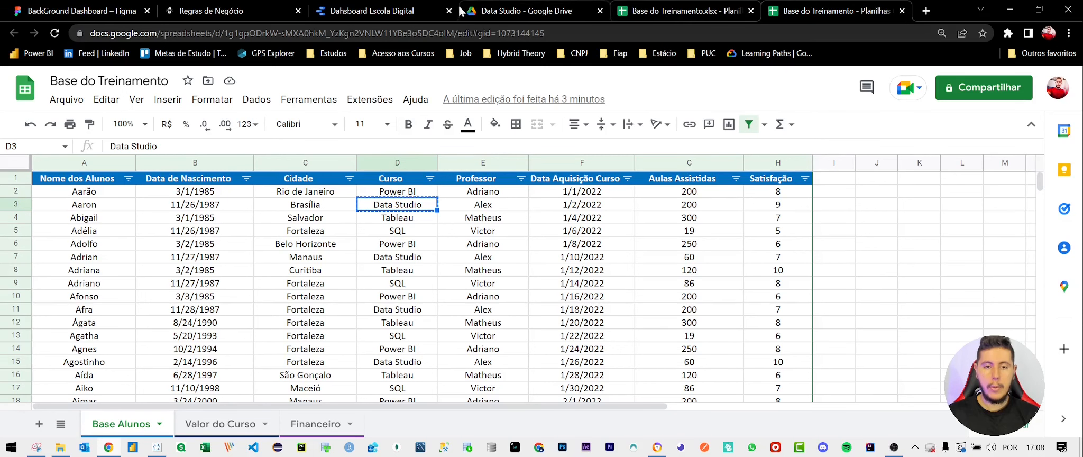
click(439, 11)
double_click(336, 267)
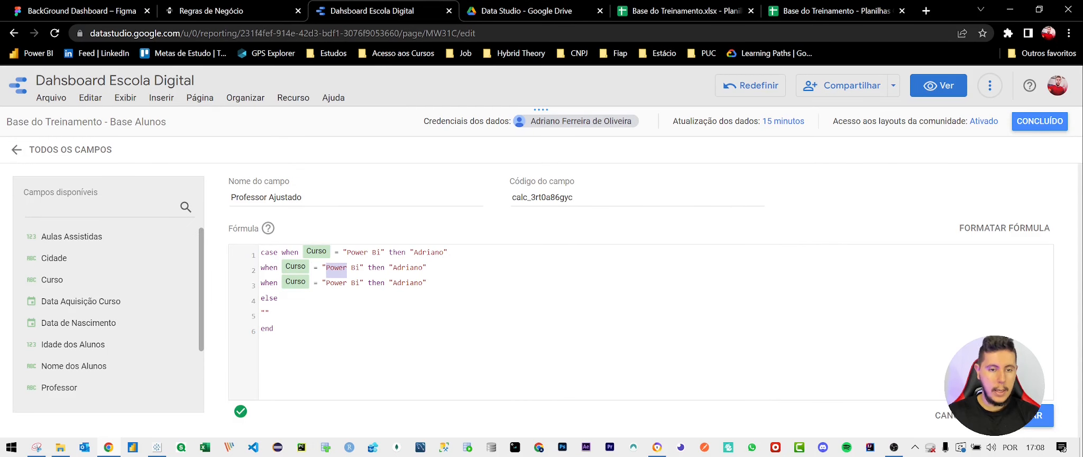
key(ctrl+v)
key(Delete)
key(Delete)
key(Delete)
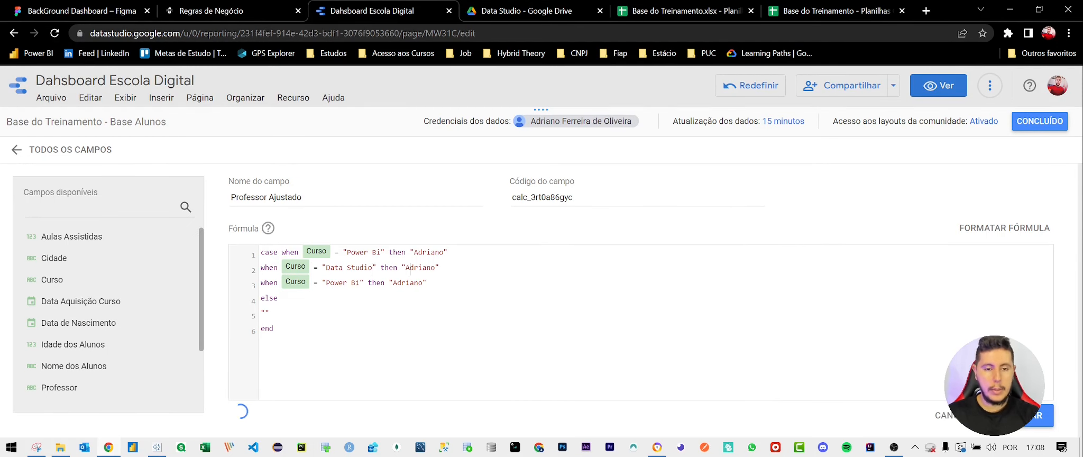
double_click(410, 268)
text(Alex)
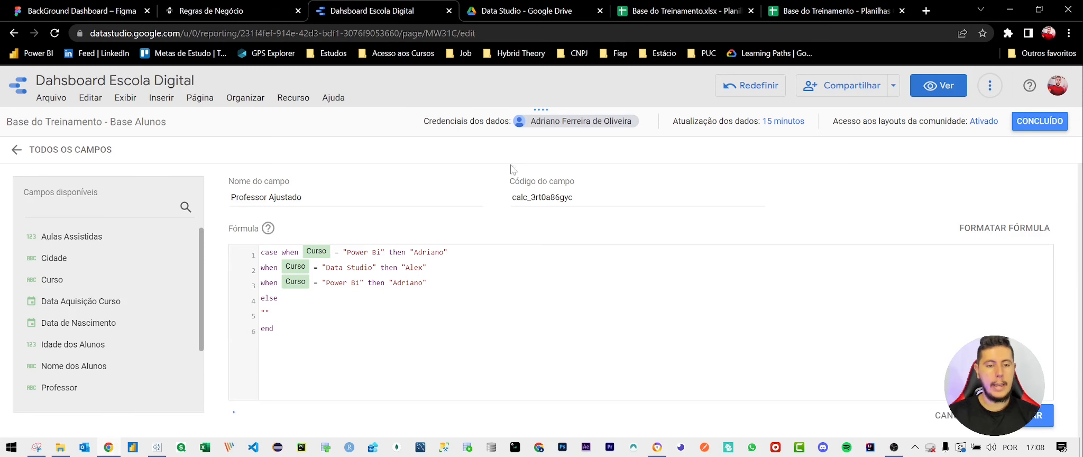
Copy the course name Tableau from the Base Alunos sheet and return to the Professor Ajustado formula
click(804, 11)
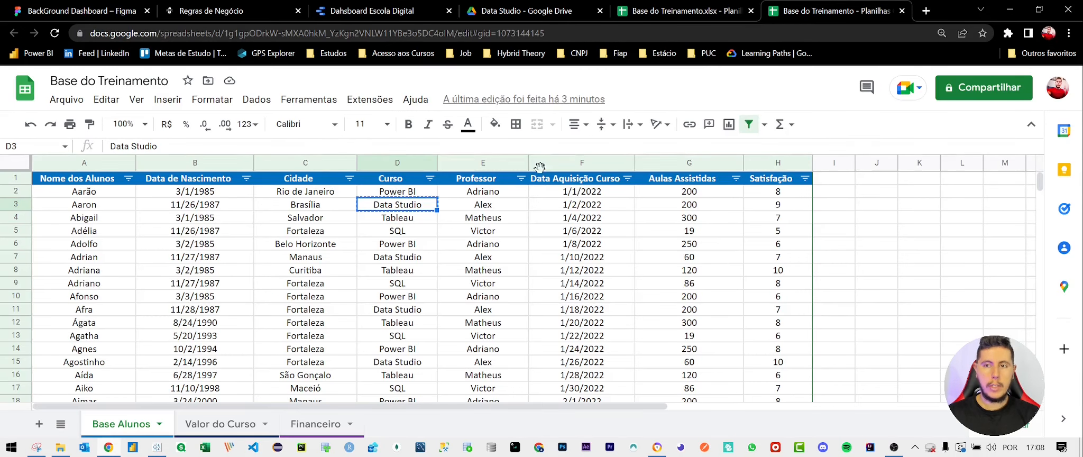
click(430, 221)
key(ctrl+c)
click(386, 8)
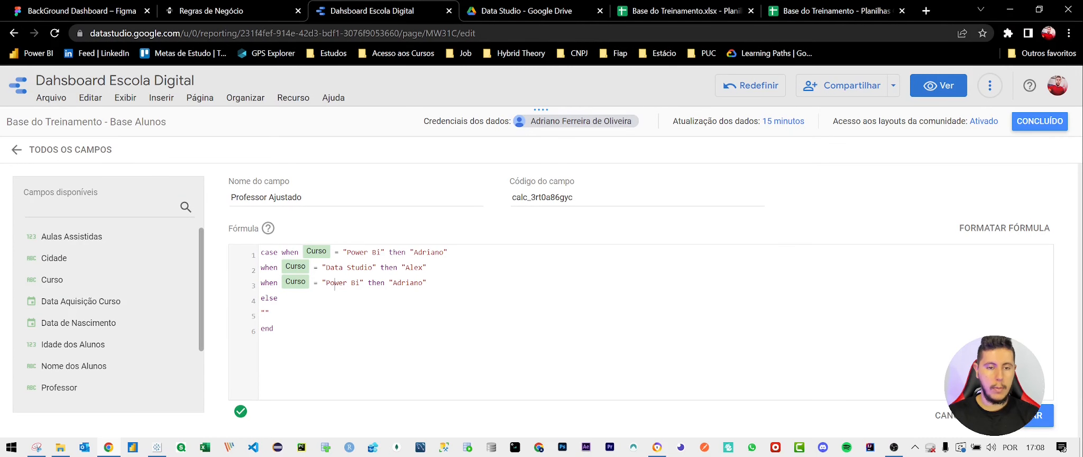
double_click(407, 283)
key(ctrl+v)
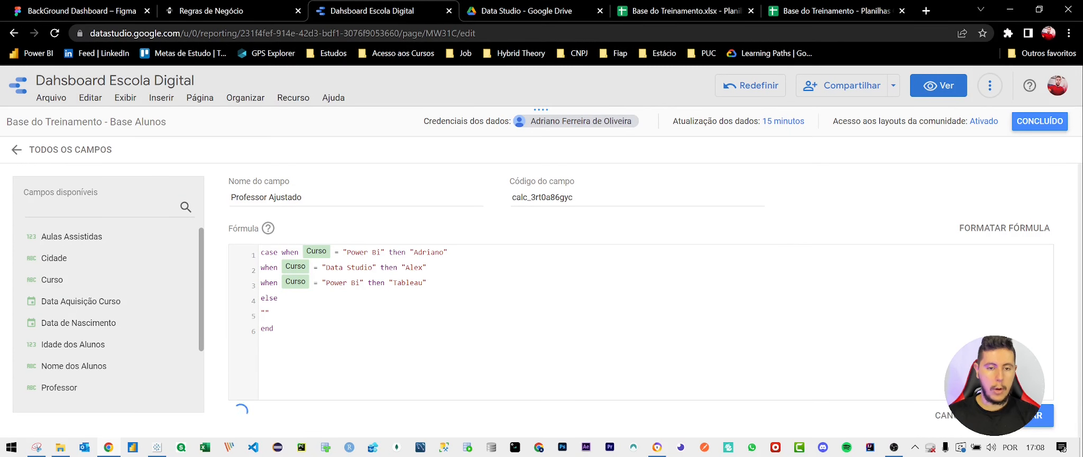
key(ctrl+z)
Change the third condition to Curso = "Tableau", returning the first name of the Tableau professor
double_click(336, 283)
key(ctrl+v)
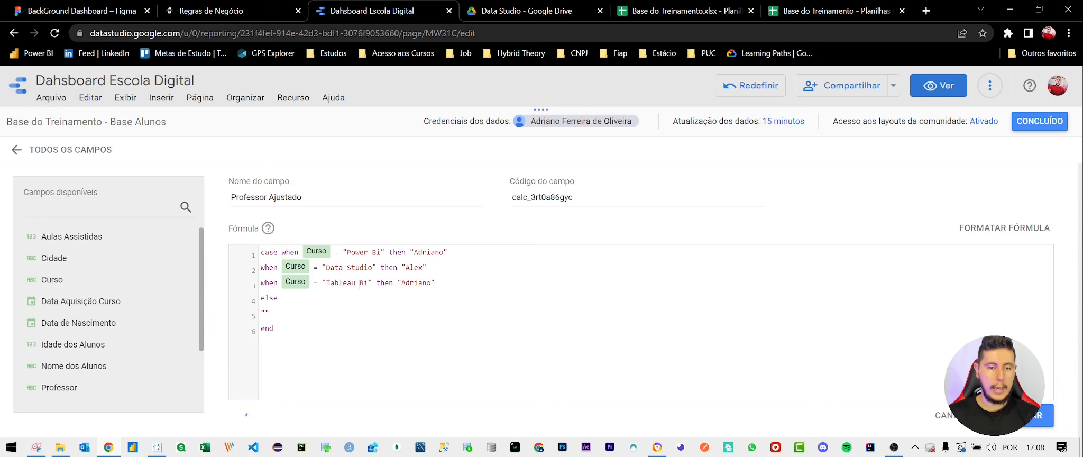
key(Delete)
key(Delete)
key(BackSpace)
double_click(403, 283)
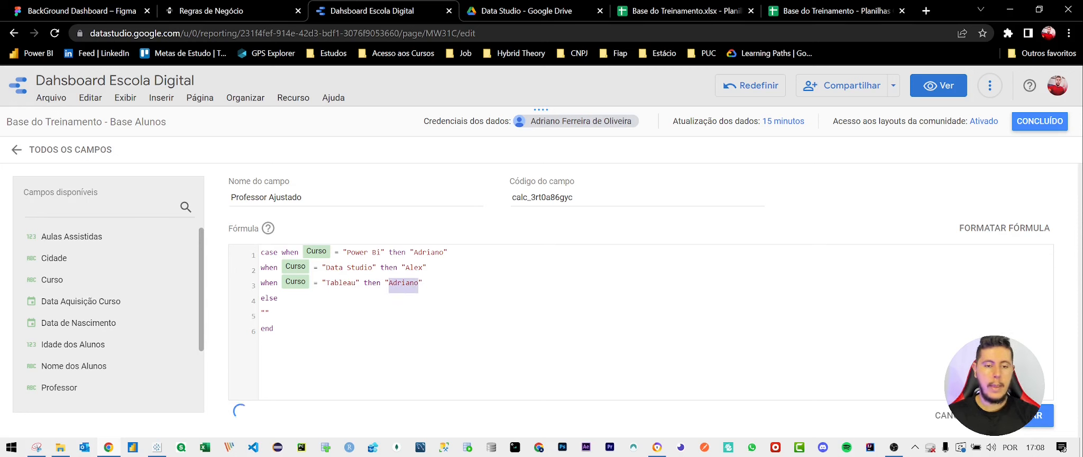
text(Matheus)
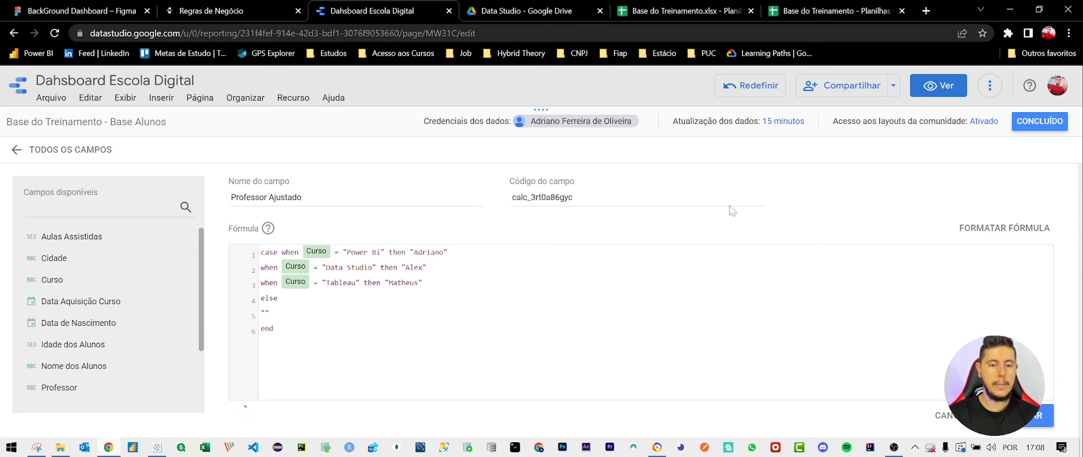
Copy the course name SQL from the Base Alunos sheet and return to the Professor Ajustado formula
click(847, 11)
click(392, 233)
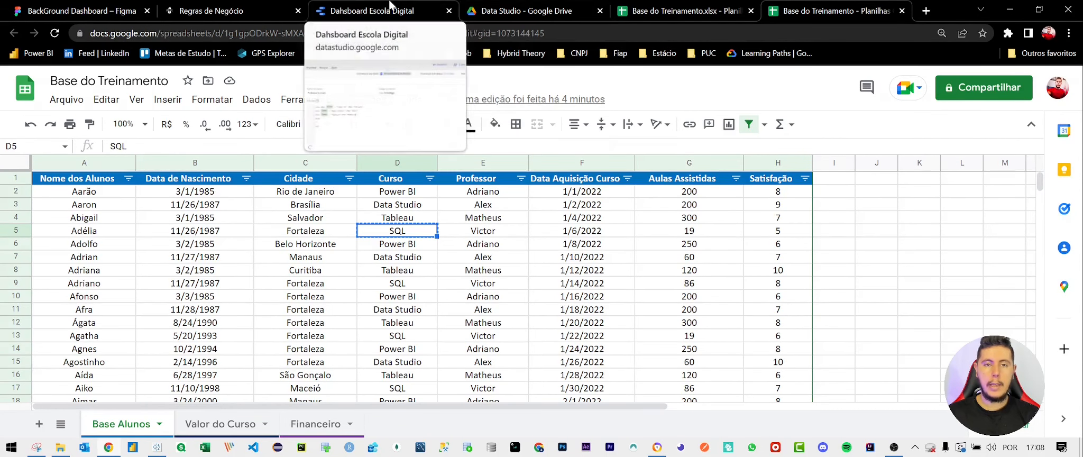
click(375, 11)
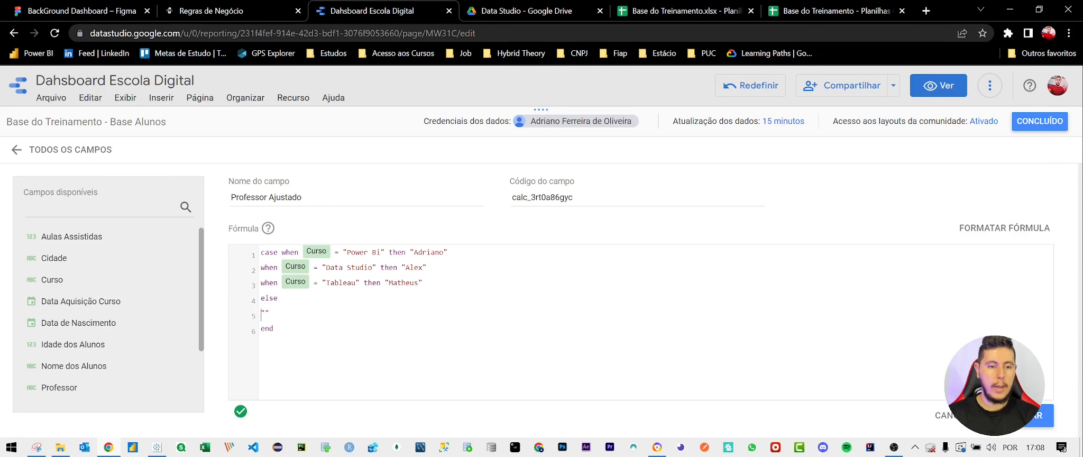
Set the formula's else result to the first name of the SQL professor, copied from the Base Alunos sheet
text(SQL)
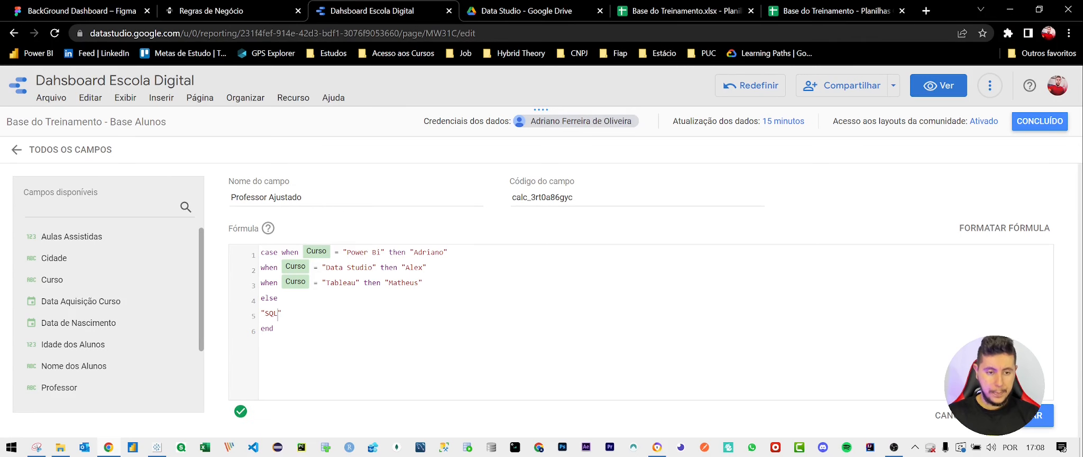
click(803, 11)
click(492, 229)
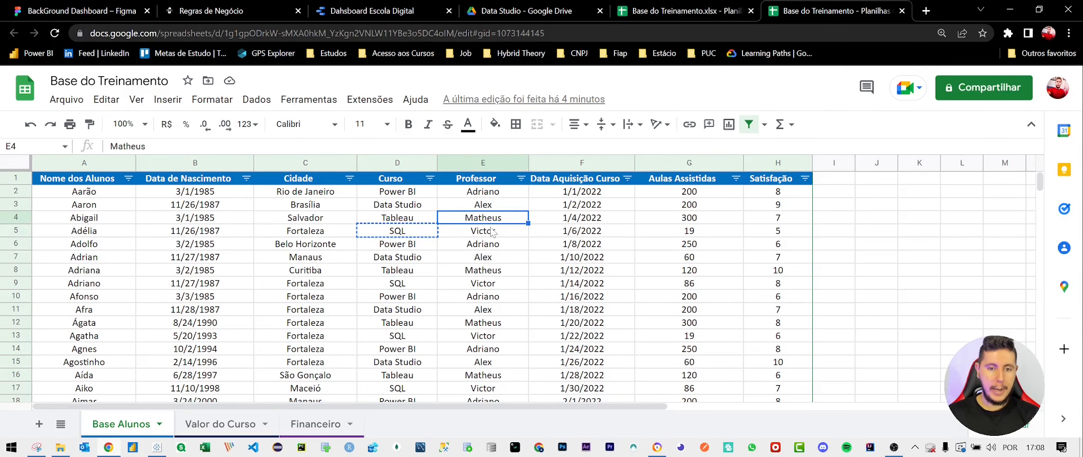
click(399, 6)
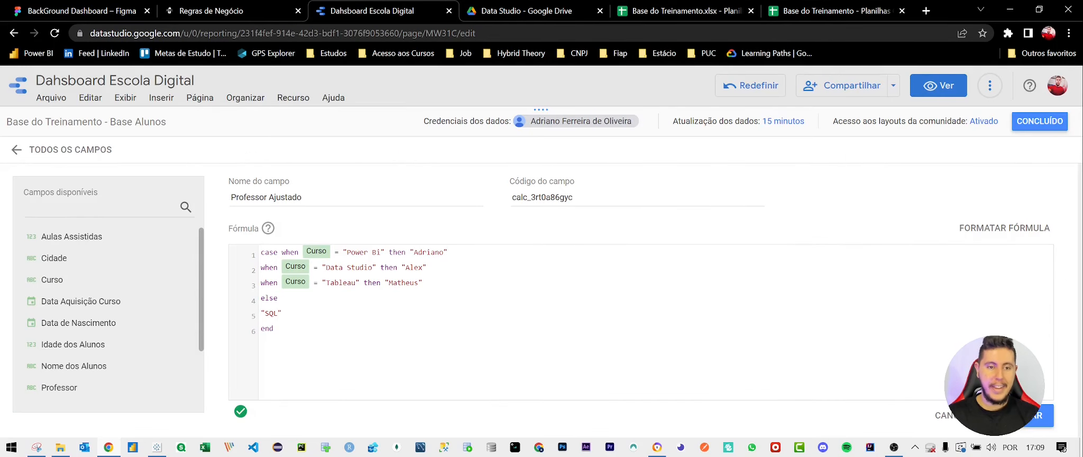
double_click(271, 313)
key(ctrl+v)
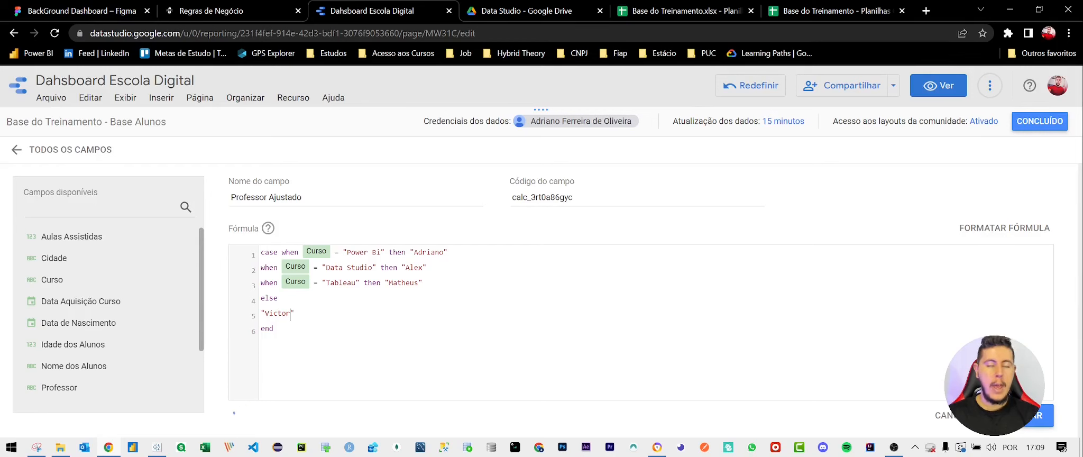
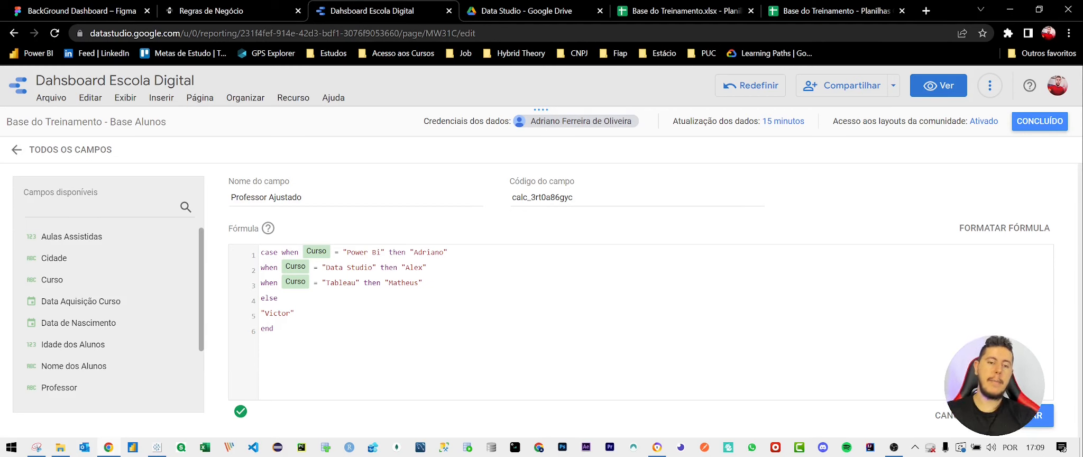
Review which professor belongs to each course in the Base do Treinamento.xlsx spreadsheet
click(688, 11)
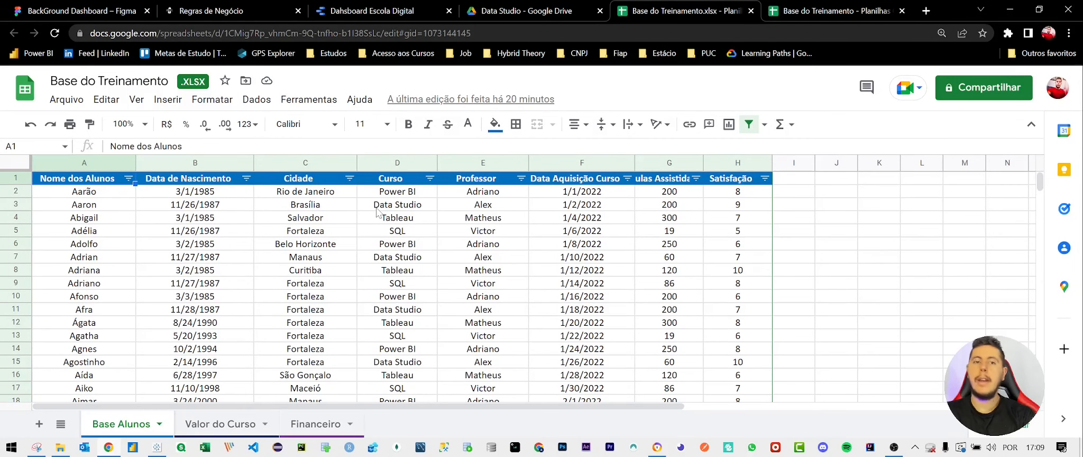
click(399, 216)
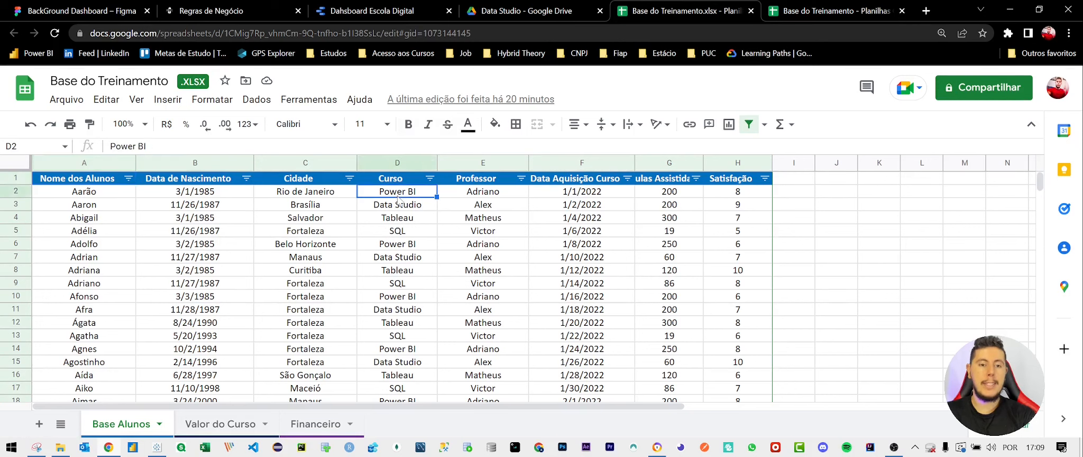
click(413, 245)
click(456, 235)
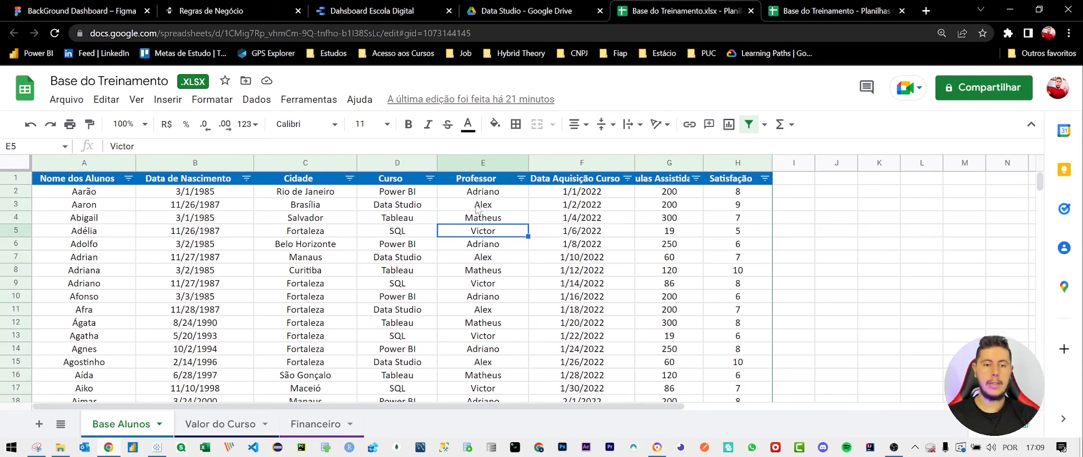
Save the calculated field, close its editor and set Professor Ajustado as the dimension of the Satisfação bar chart
click(377, 14)
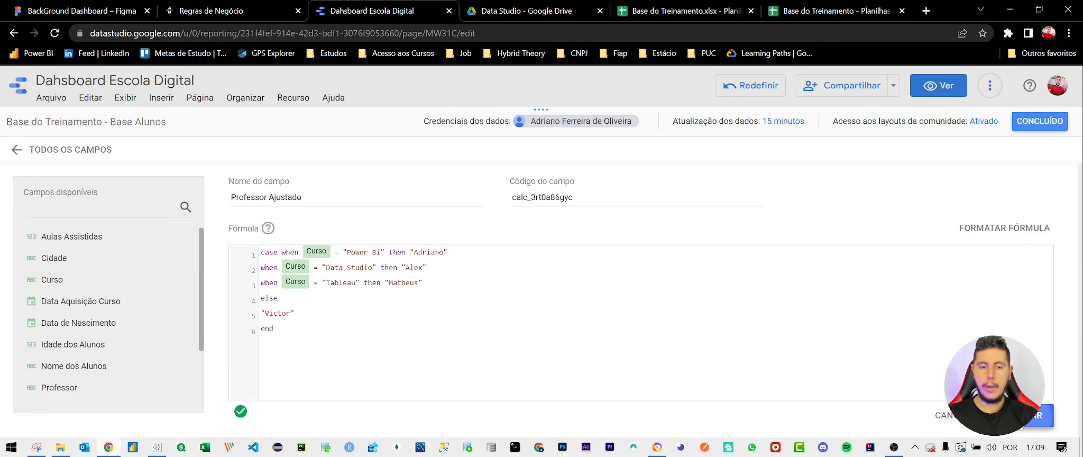
click(1039, 121)
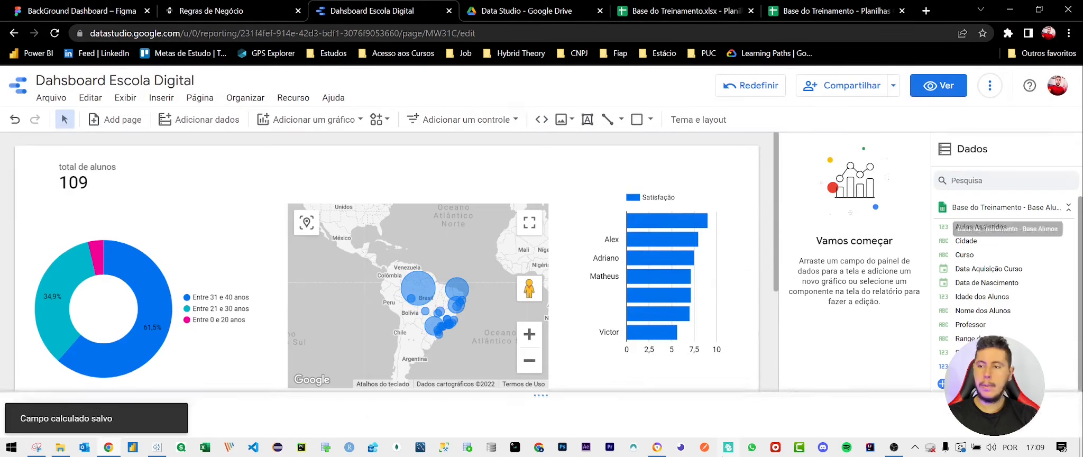
click(629, 324)
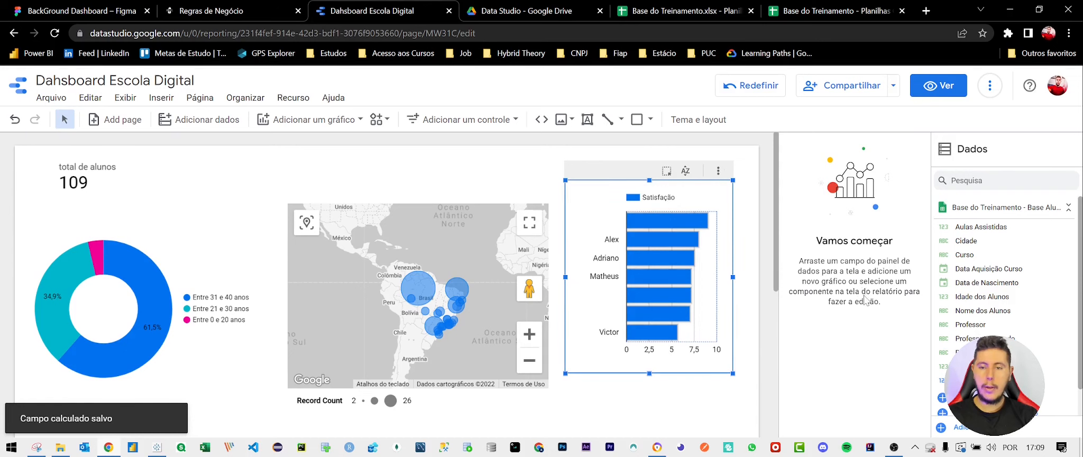
click(843, 327)
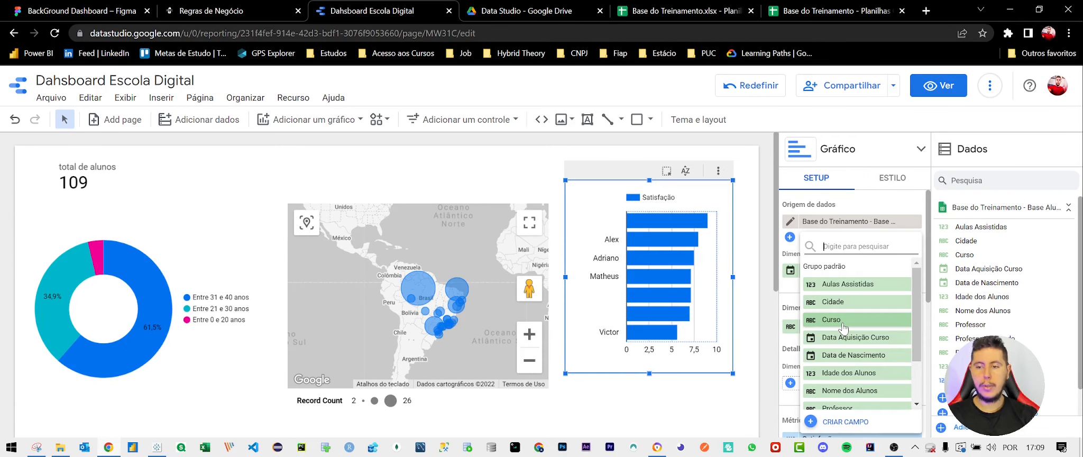
text(pro)
click(848, 303)
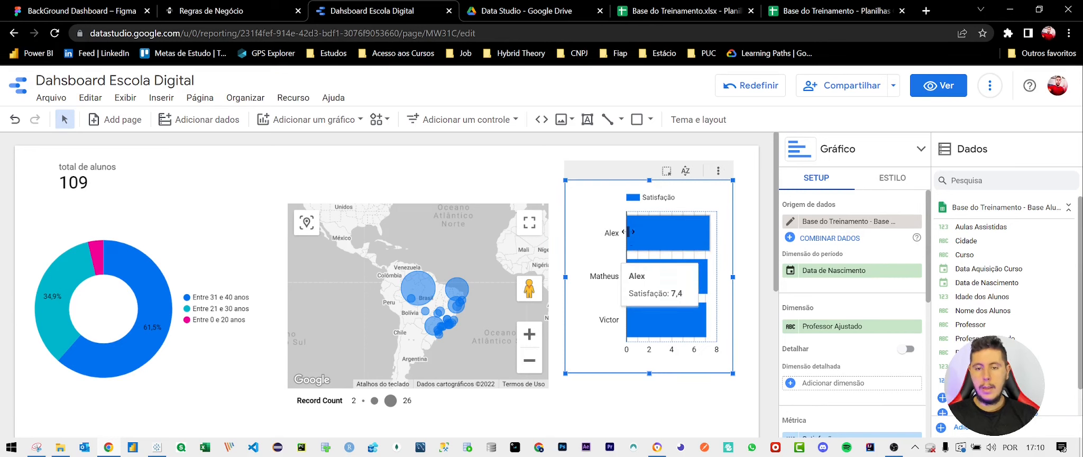
Widen the plot area of the Satisfação bar chart and enlarge the chart slightly towards its lower-right corner
drag(626, 232, 618, 232)
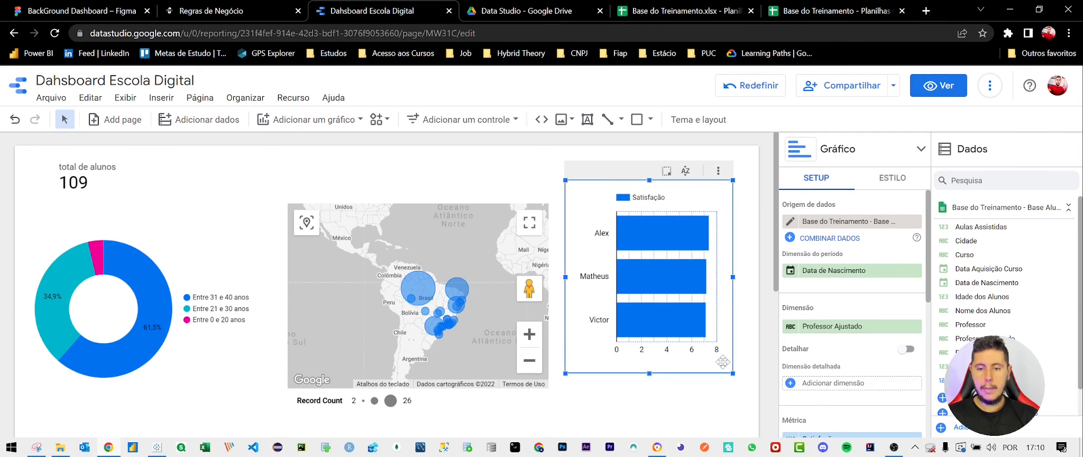
drag(746, 386, 754, 391)
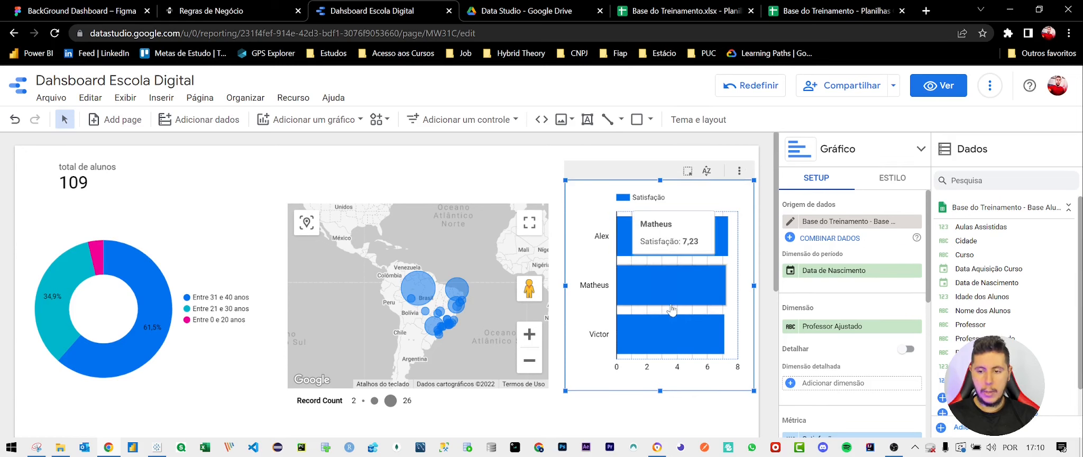
scroll(912, 372, down, 1)
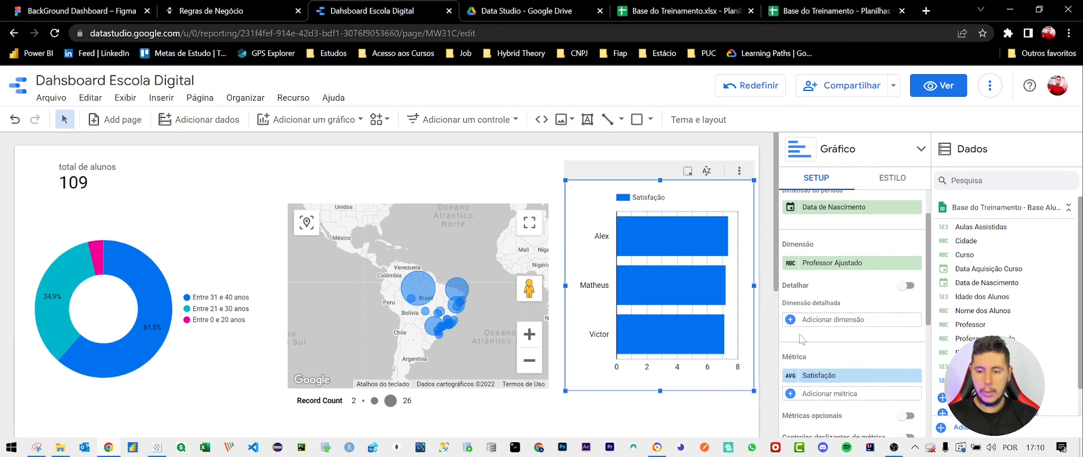
mouse_move(667, 348)
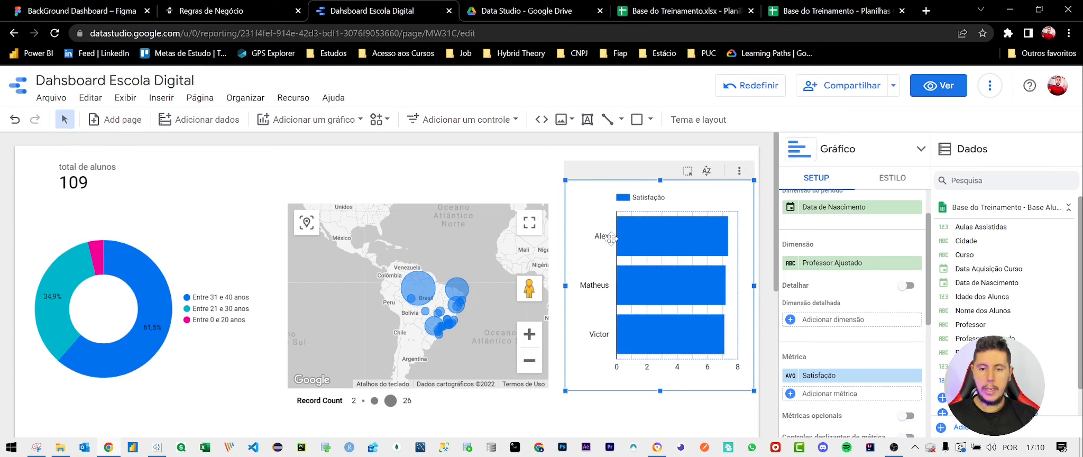
Search the data source fields for "pro" and open the Professor Ajustado formula for editing
scroll(904, 304, up, 2)
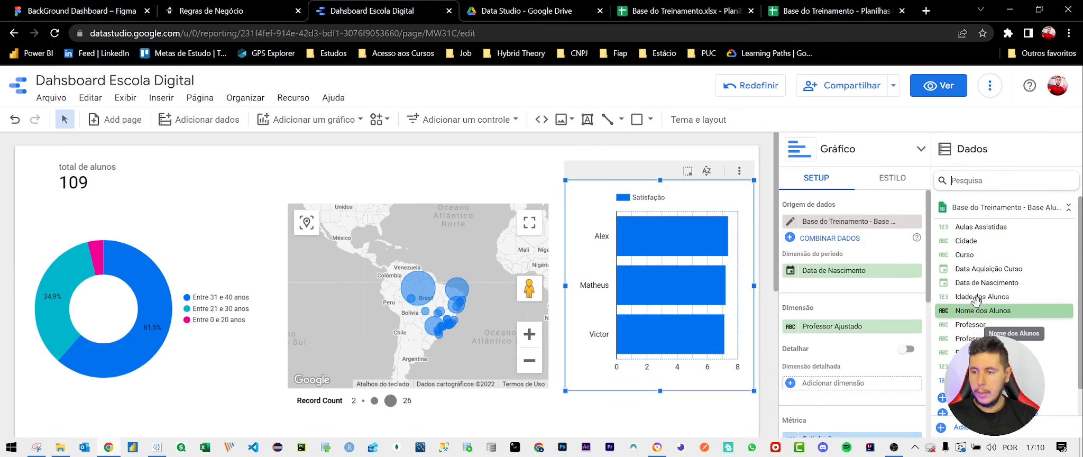
text(pro)
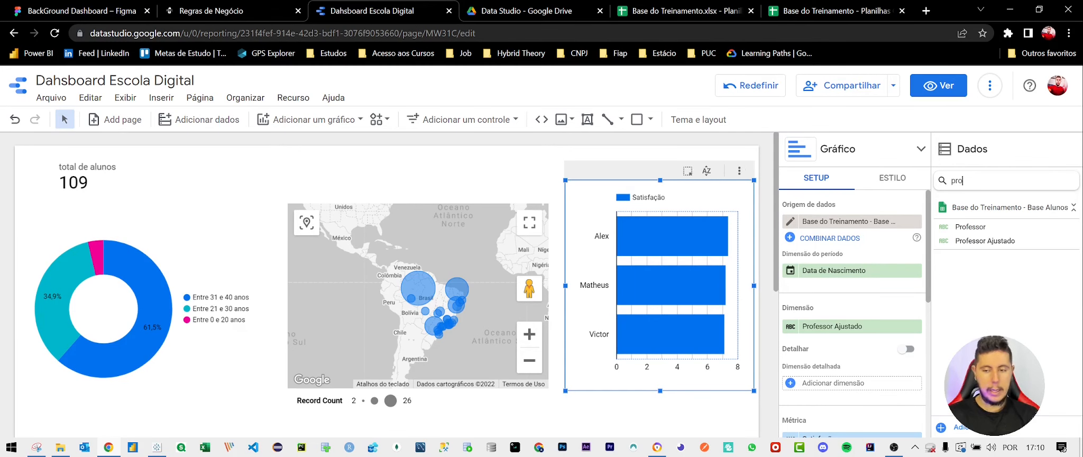
click(978, 240)
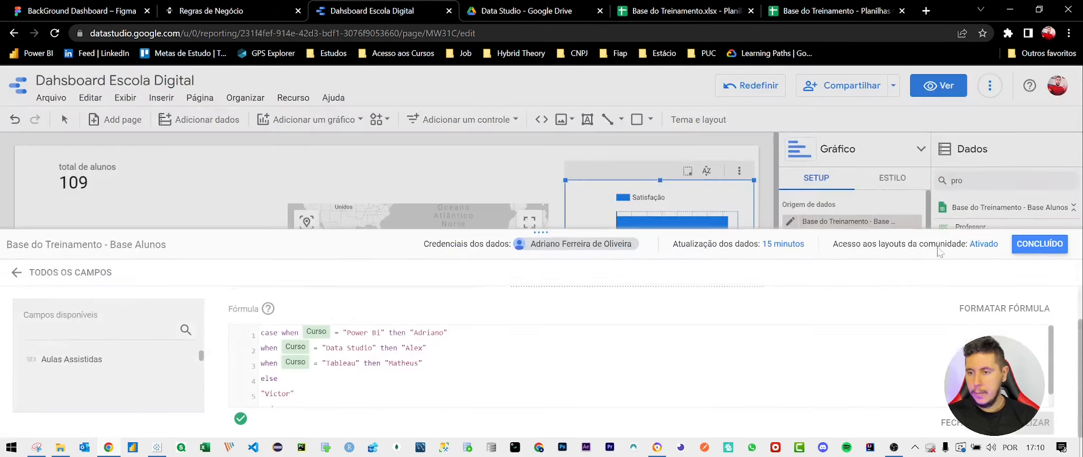
Correct the first condition's course name to "Power BI", copied from the Base do Treinamento.xlsx spreadsheet, then update the field and close the editor
click(680, 5)
click(403, 192)
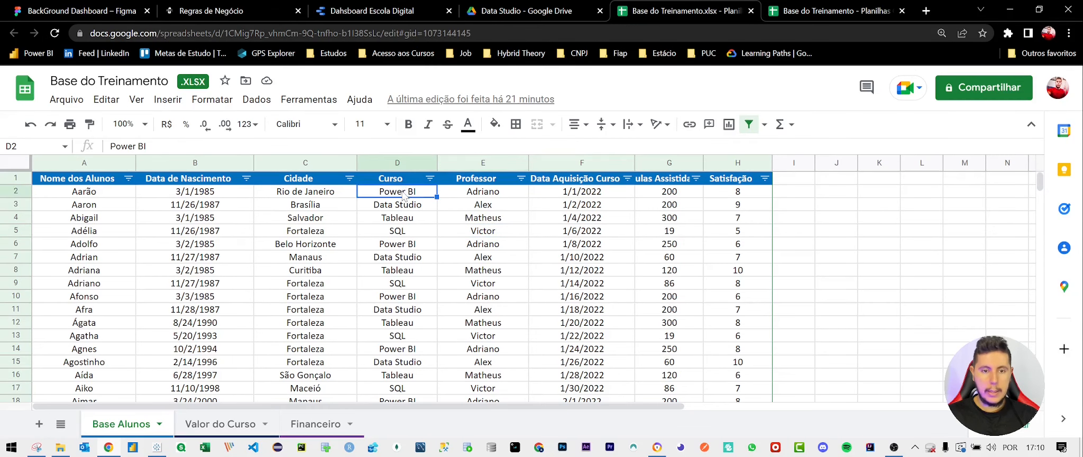
key(ctrl+c)
click(398, 6)
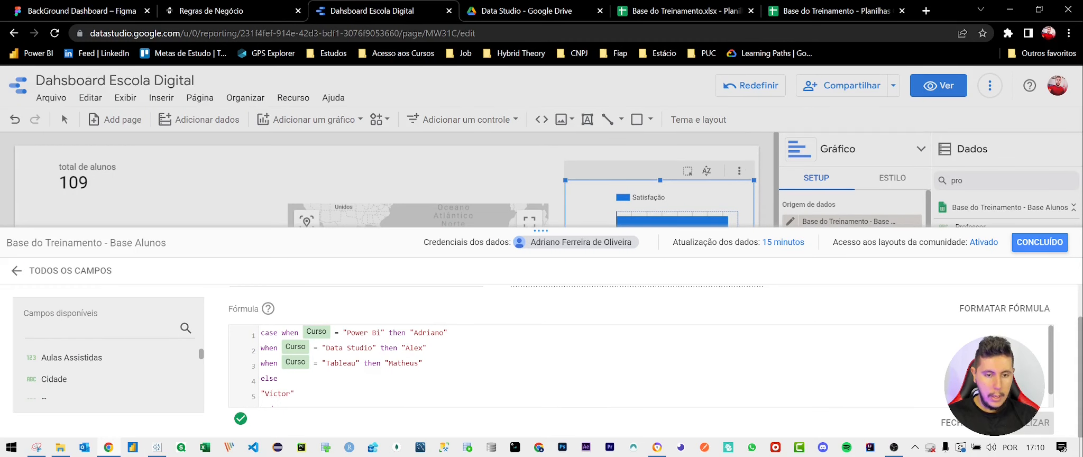
drag(347, 332, 372, 333)
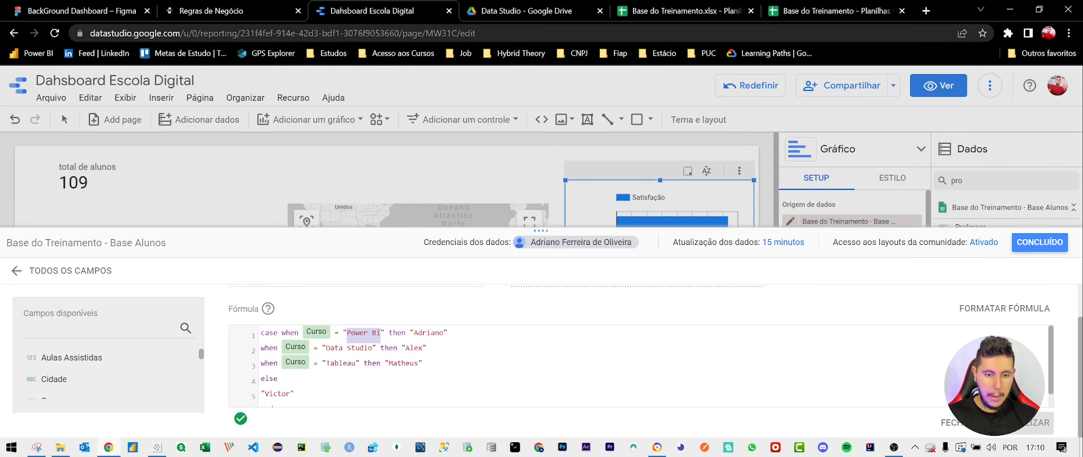
key(ctrl+v)
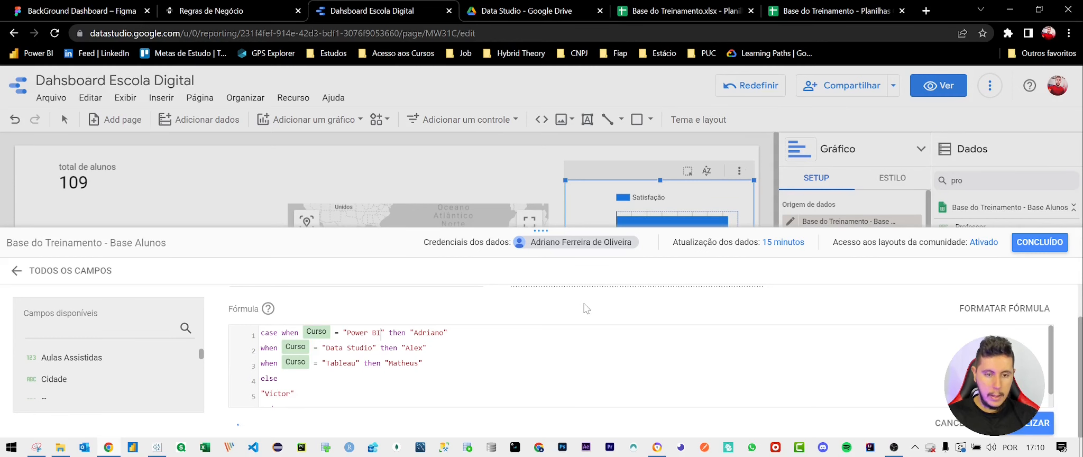
scroll(984, 376, down, 1)
click(1029, 426)
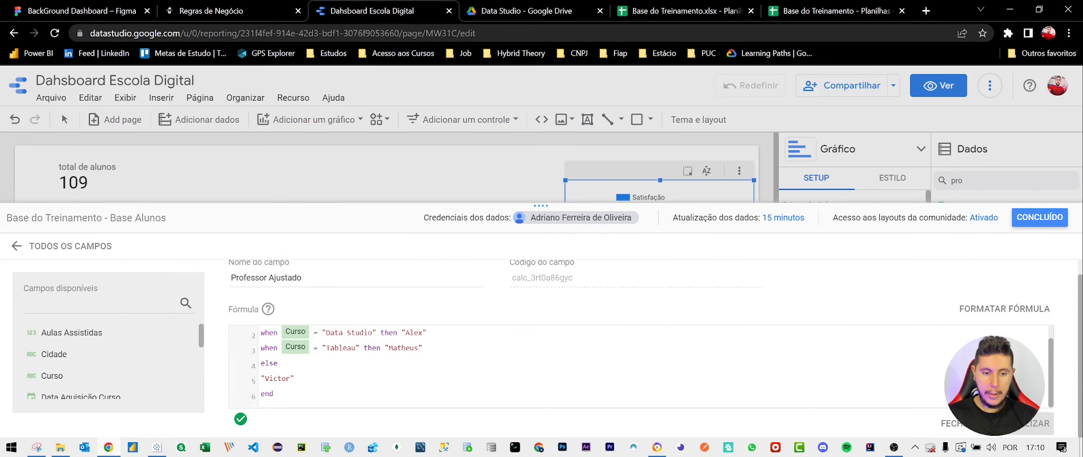
scroll(640, 366, up, 1)
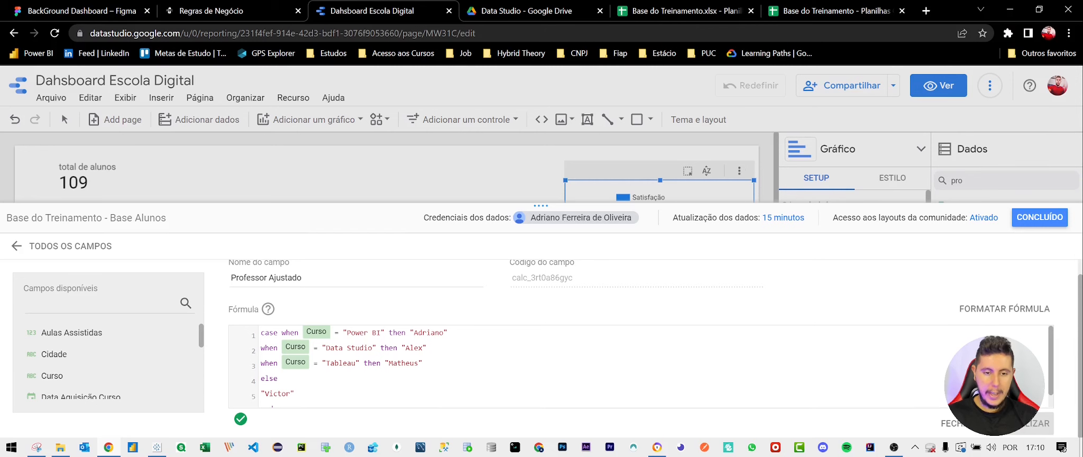
click(1040, 218)
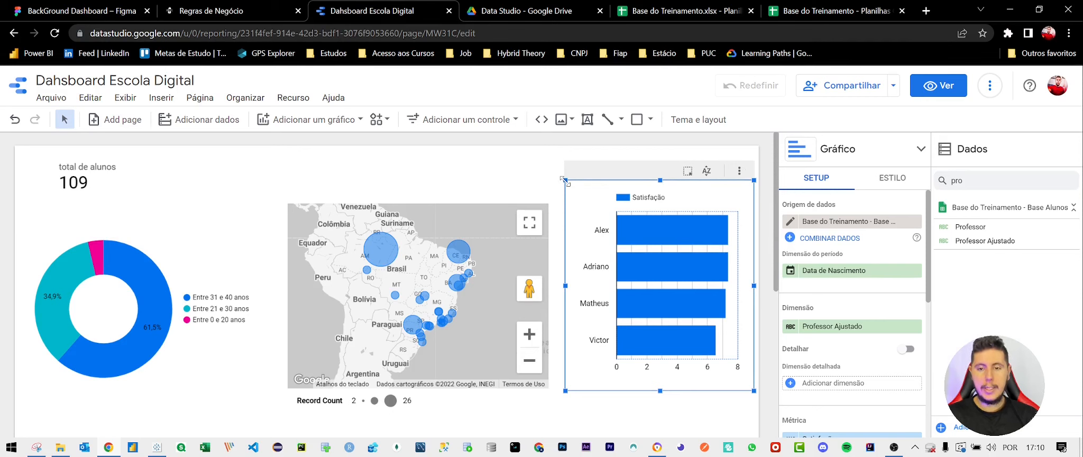
Compare the Satisfação bar chart with the Ranking Professores request in the Regras de Negócio page in Notion
scroll(825, 312, down, 3)
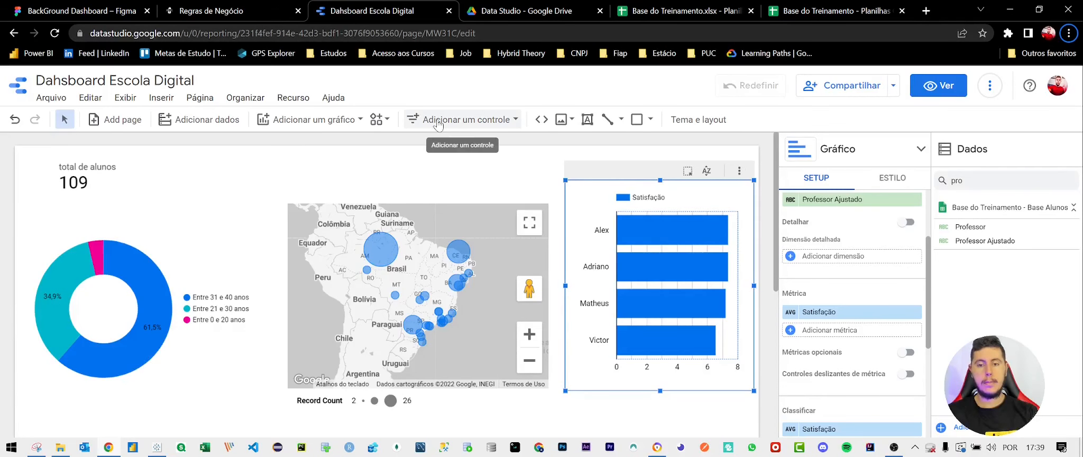
click(392, 168)
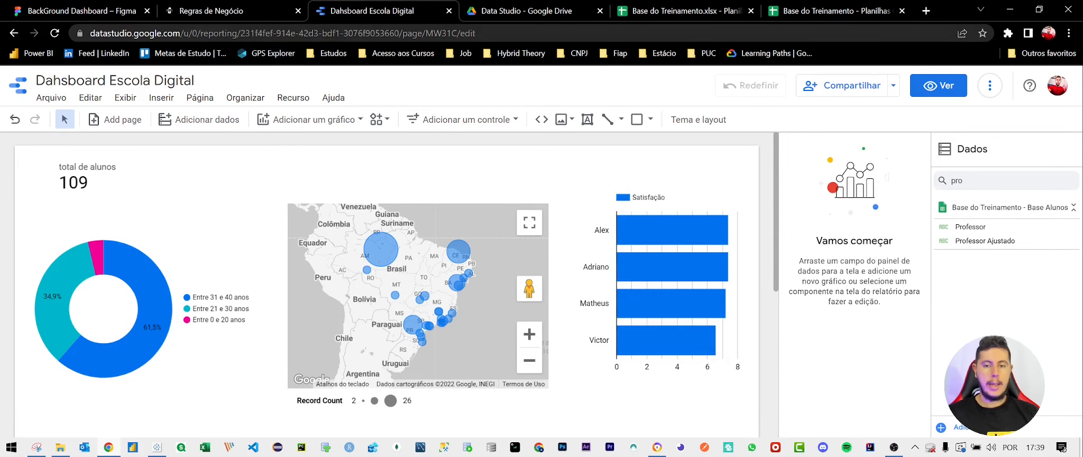
click(222, 11)
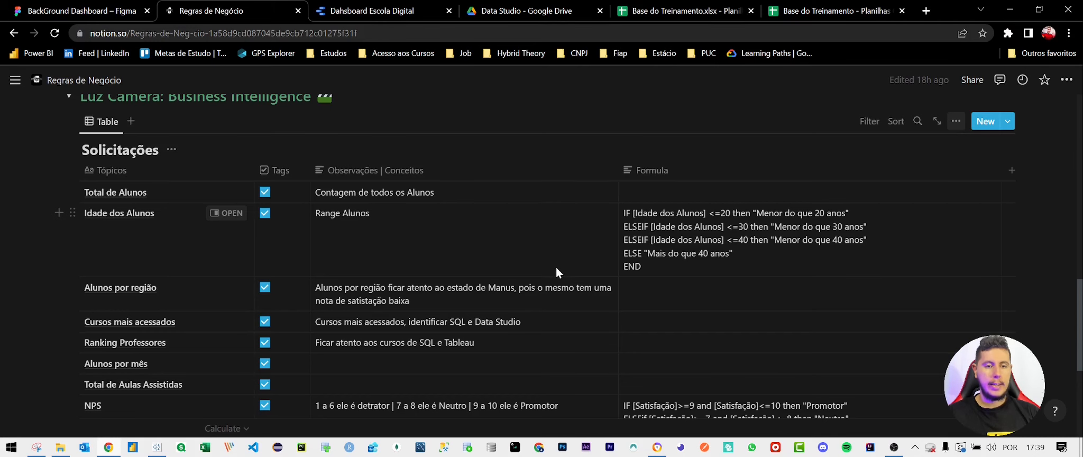
scroll(342, 319, down, 1)
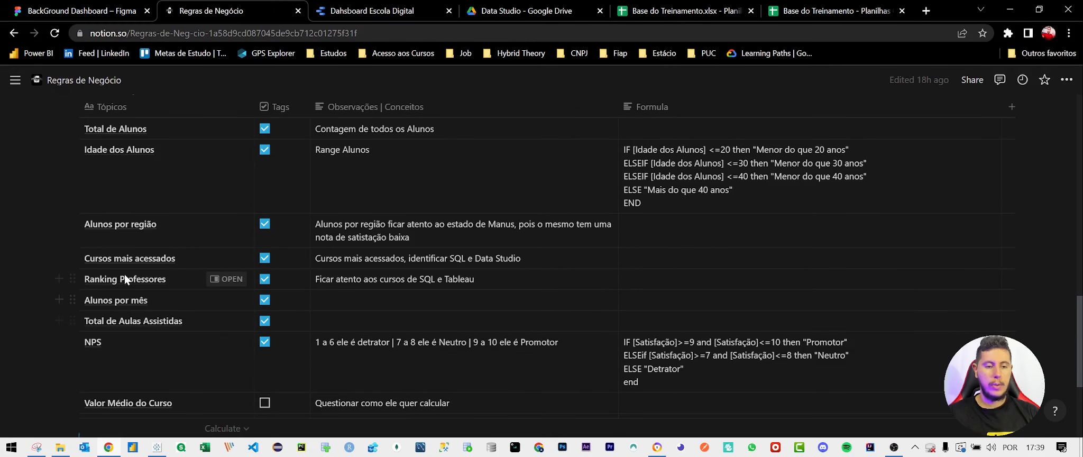
click(373, 11)
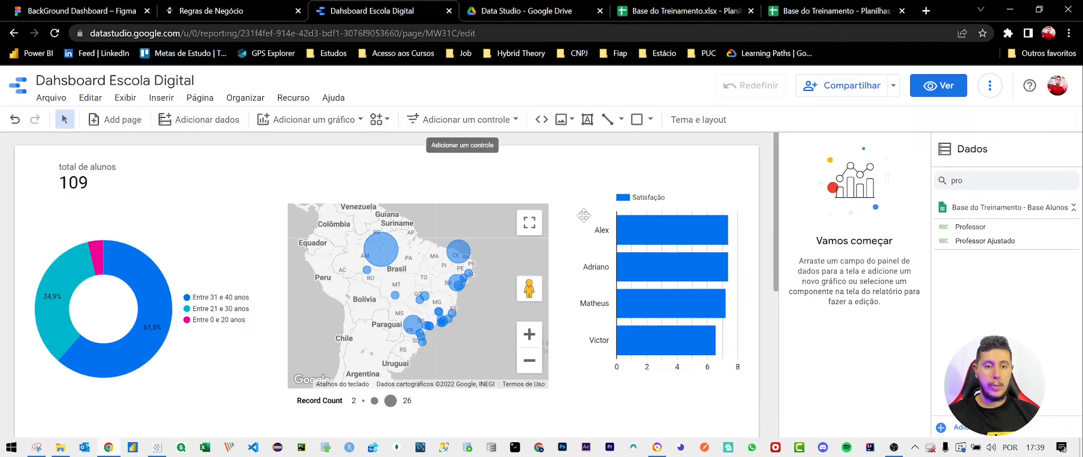
click(666, 180)
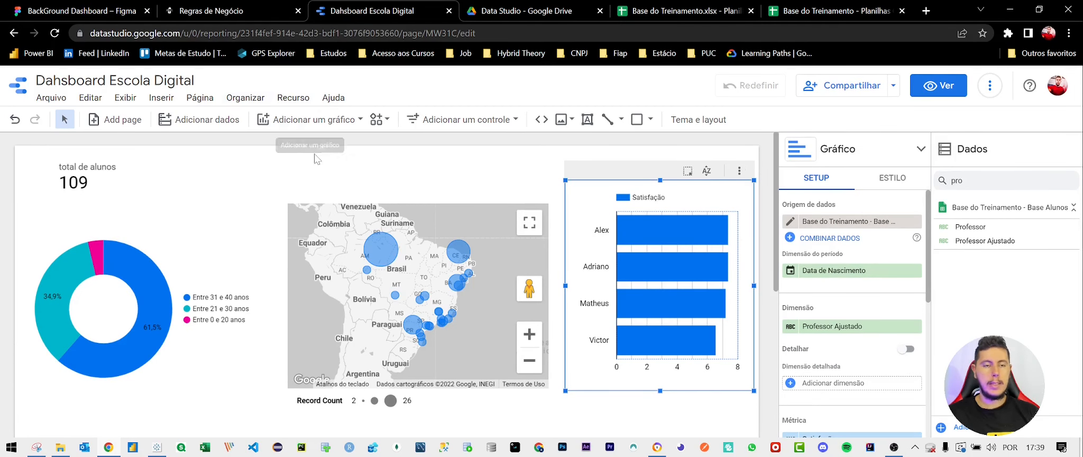
click(212, 10)
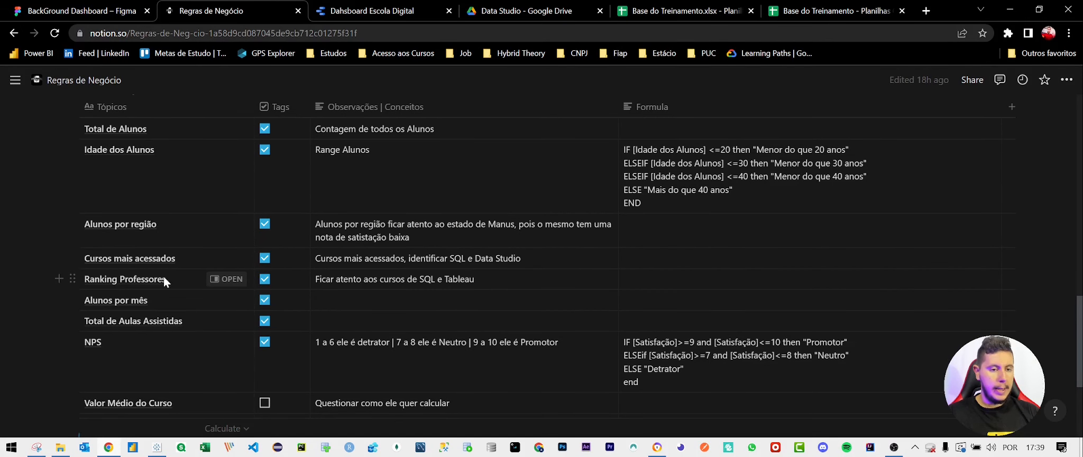
click(394, 11)
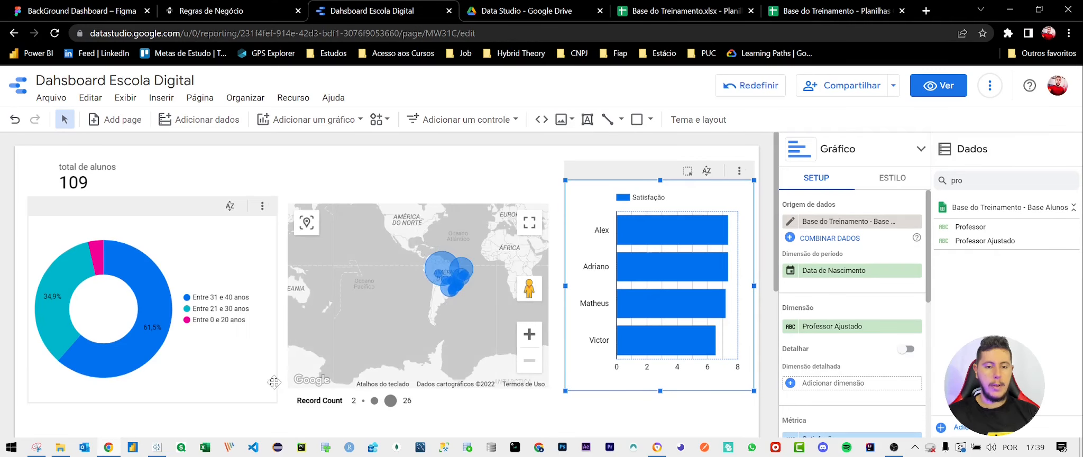
Narrow the Aulas Assistidas column chart by course to about half the page width, freeing space beside it
scroll(274, 382, down, 5)
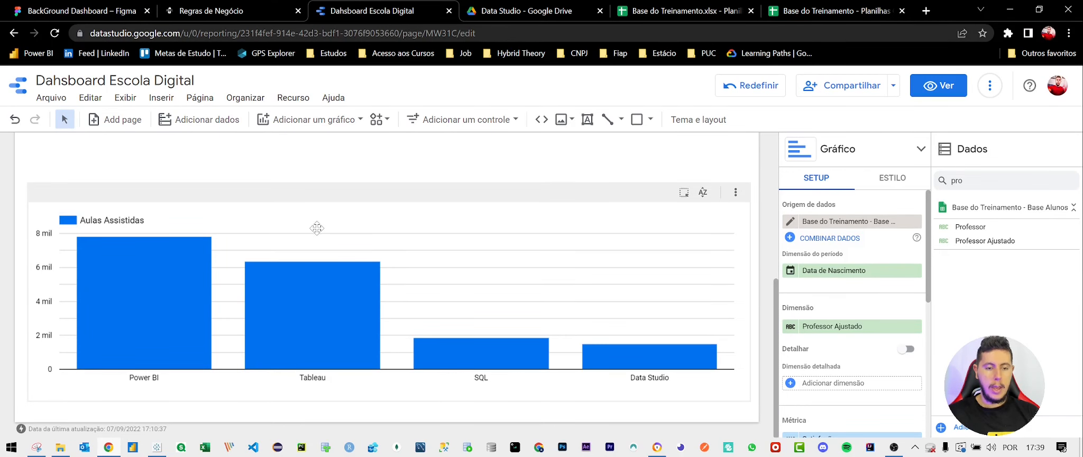
click(316, 228)
drag(751, 202, 393, 184)
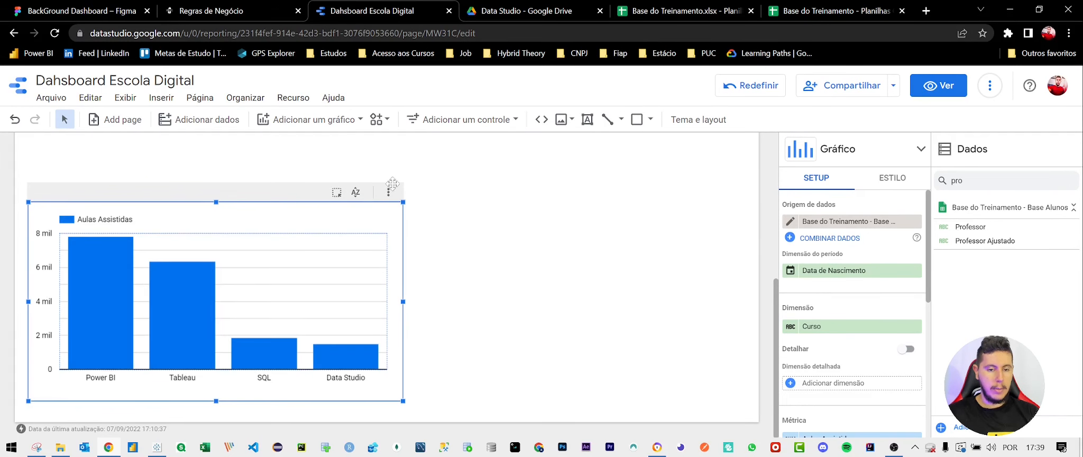
Insert a time series chart beside the Aulas Assistidas column chart and enlarge it to fill the free space
click(322, 120)
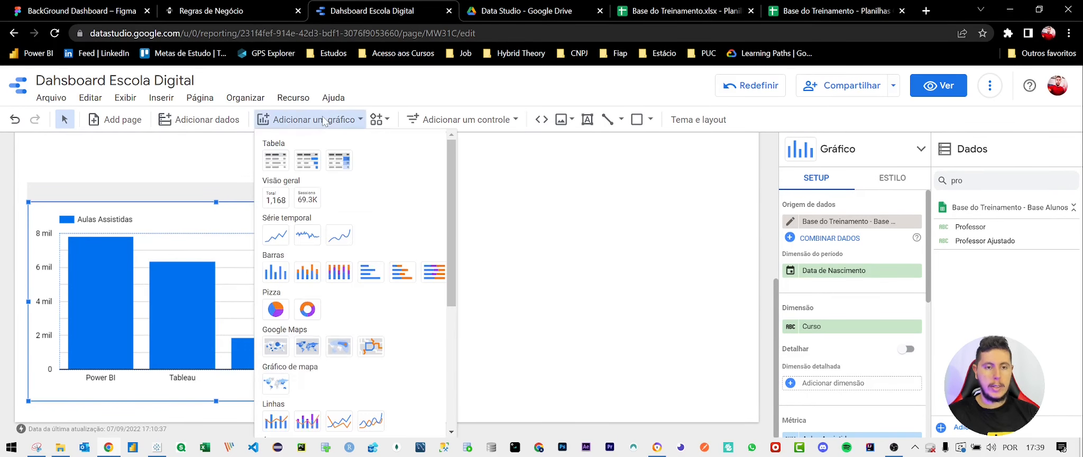
click(276, 235)
click(418, 227)
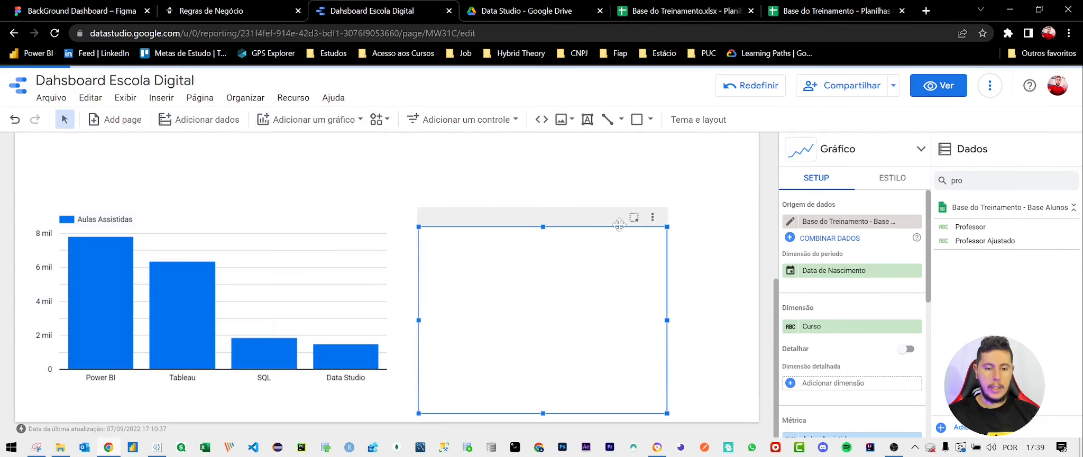
drag(667, 227, 735, 202)
Set the time series chart's dimension to Data Aquisição Curso and its metric to Record Count
click(842, 328)
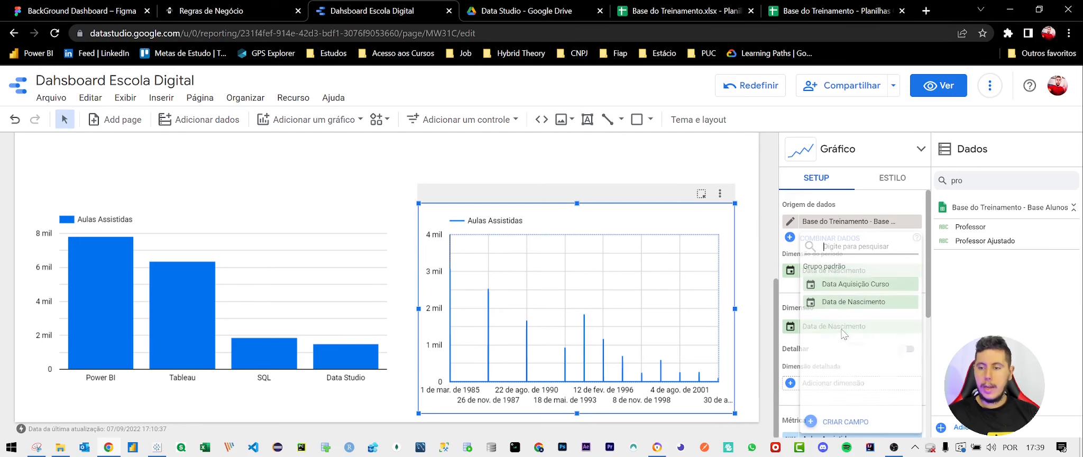
text(da)
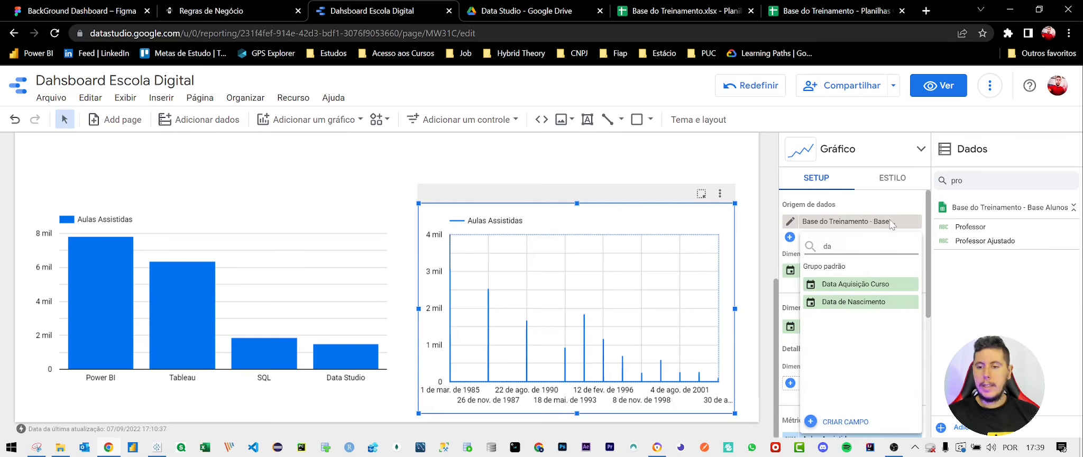
click(873, 284)
scroll(883, 371, down, 1)
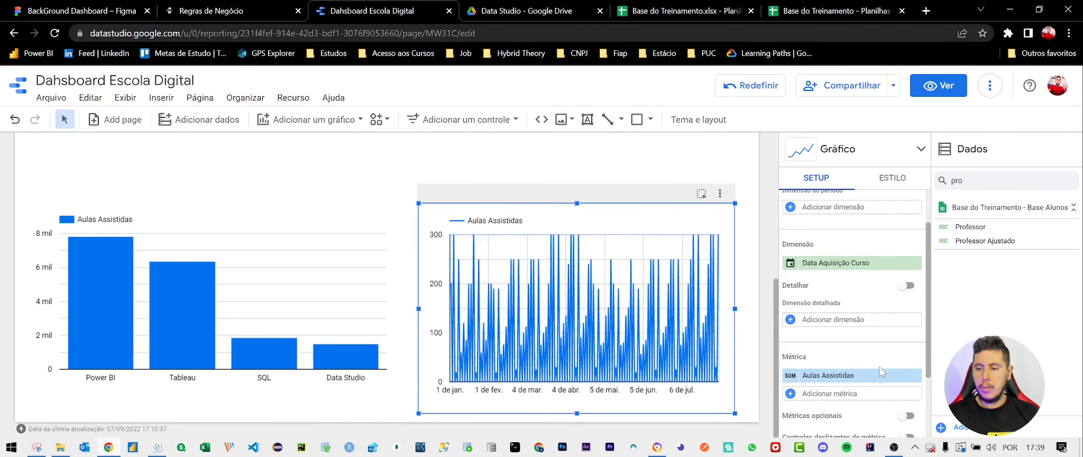
click(849, 378)
text(rec)
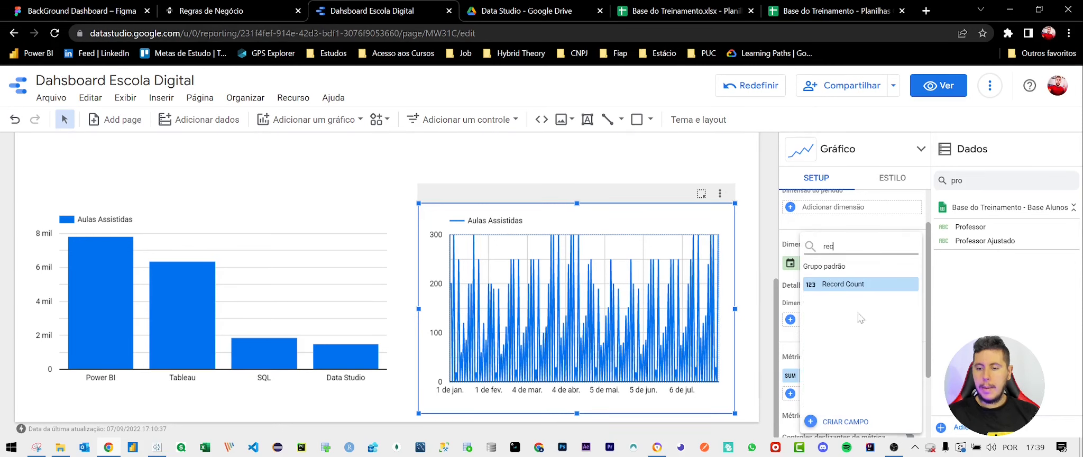
click(849, 286)
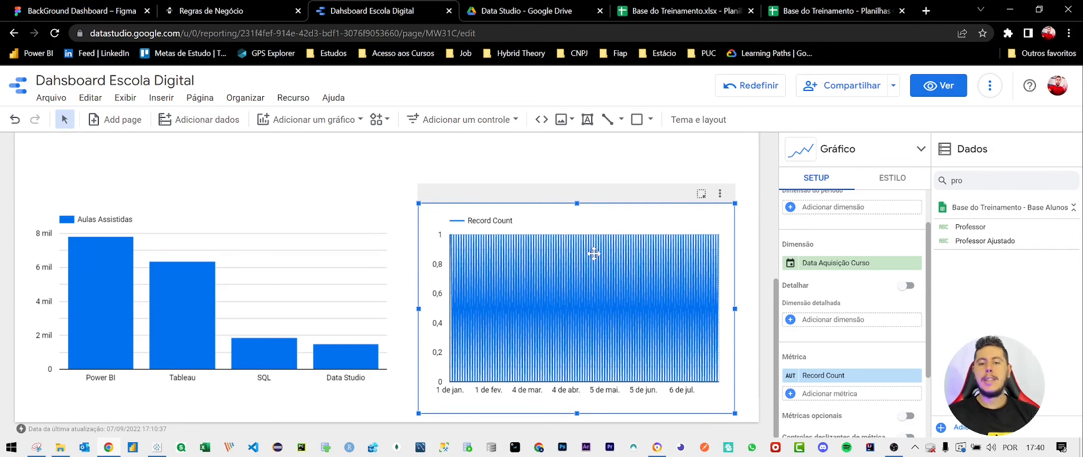
Set the Data Aquisição Curso dimension's date type to Ano e mês and reduce the time series chart's height slightly
click(803, 267)
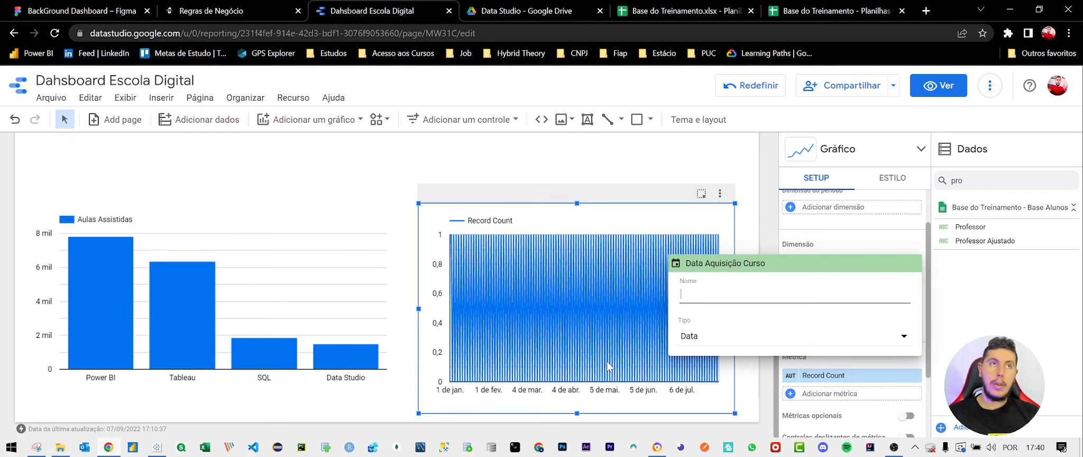
click(718, 340)
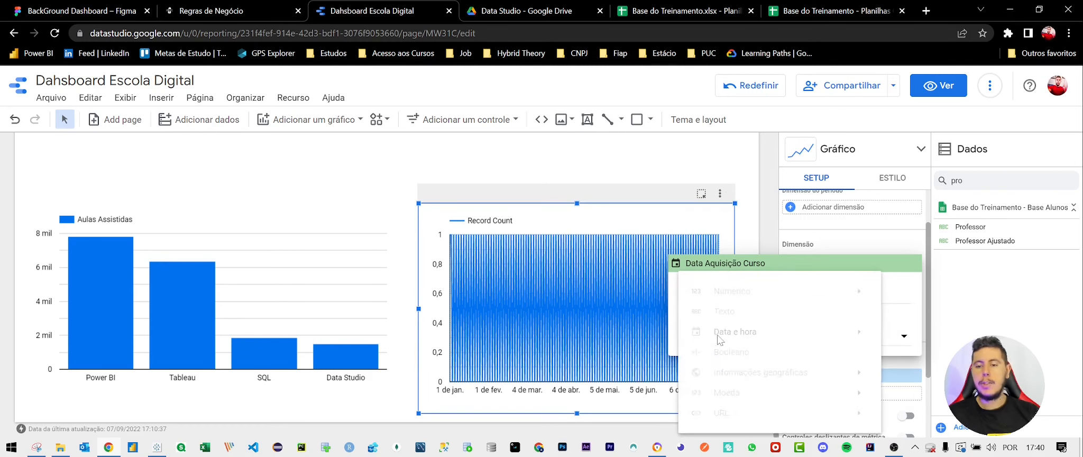
mouse_move(718, 340)
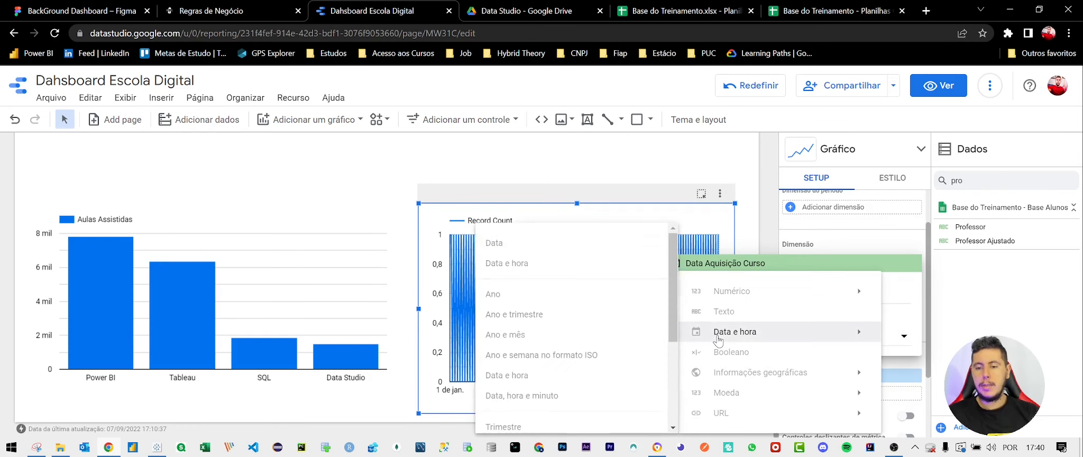
click(554, 341)
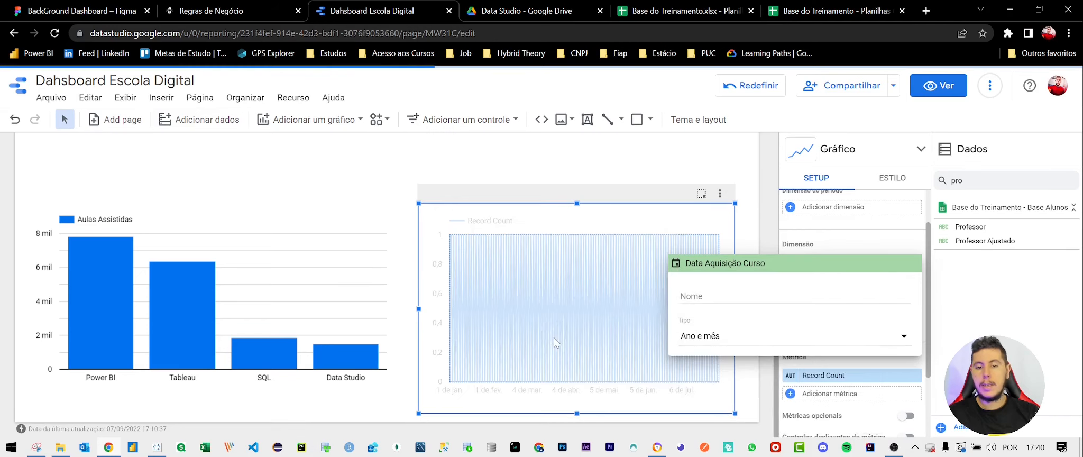
click(650, 179)
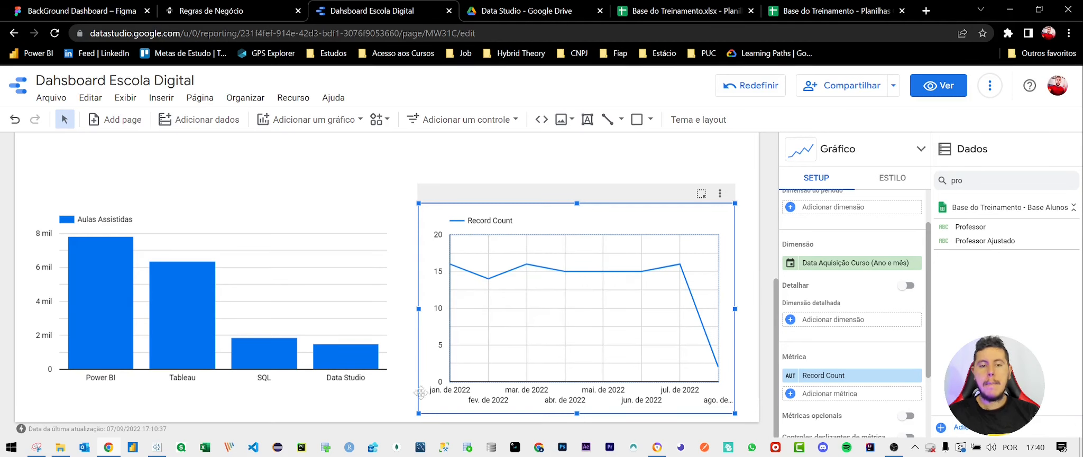
drag(419, 413, 413, 389)
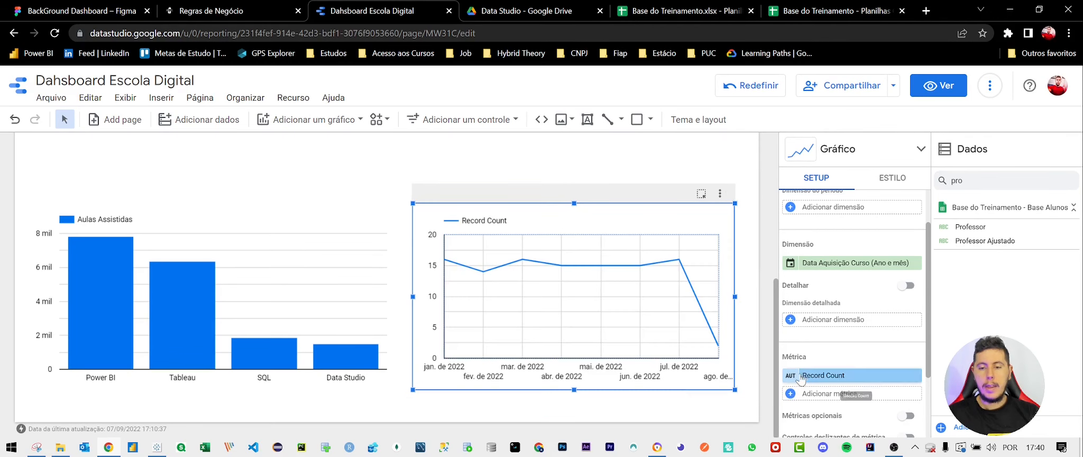
Review the date type options of Data Aquisição Curso and check the Alunos por mês request in the Regras de Negócio page
click(791, 263)
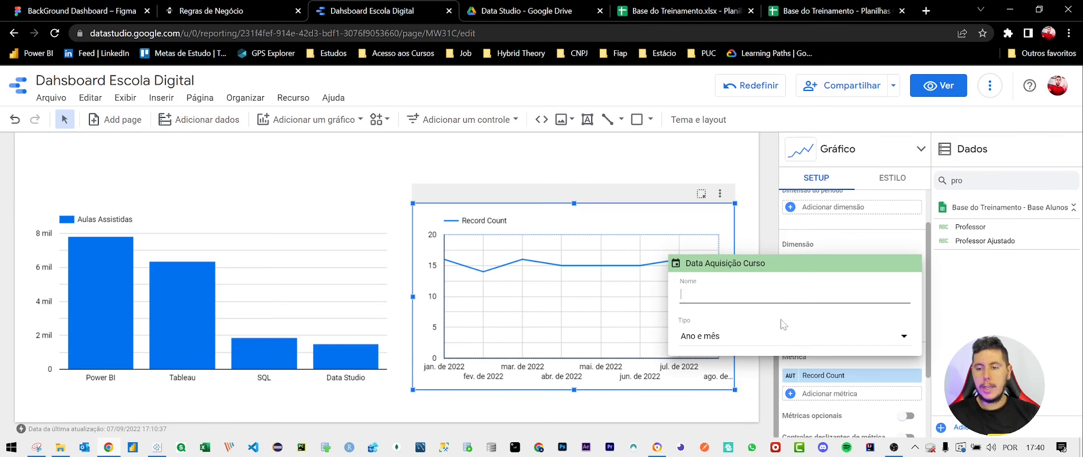
click(750, 334)
mouse_move(738, 338)
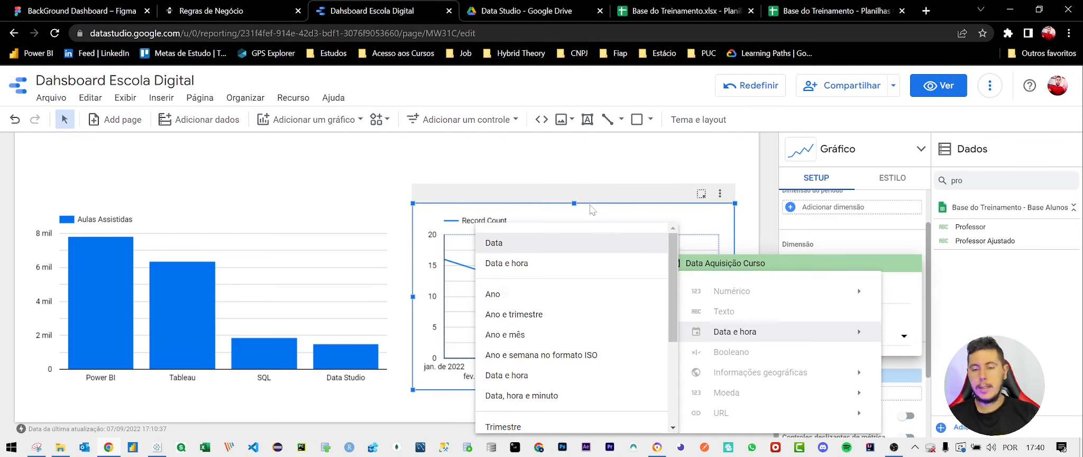
click(654, 322)
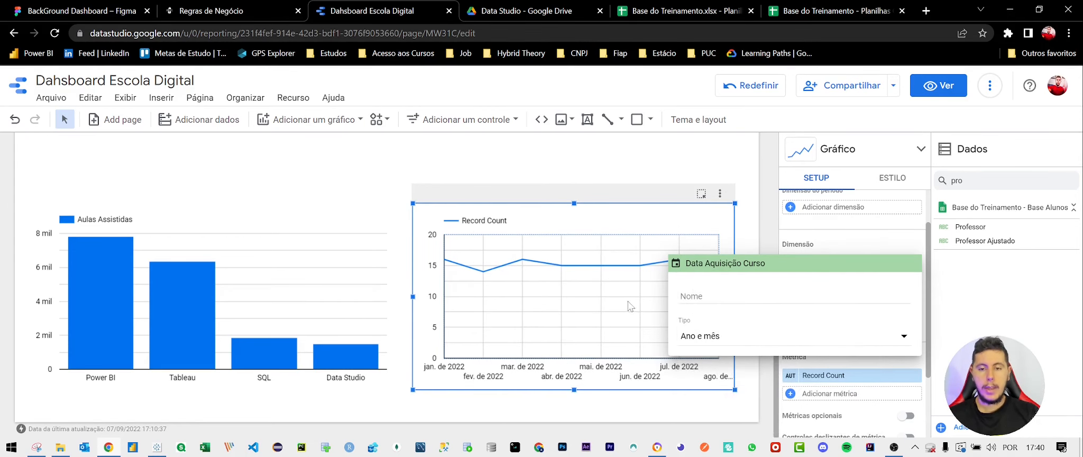
click(232, 8)
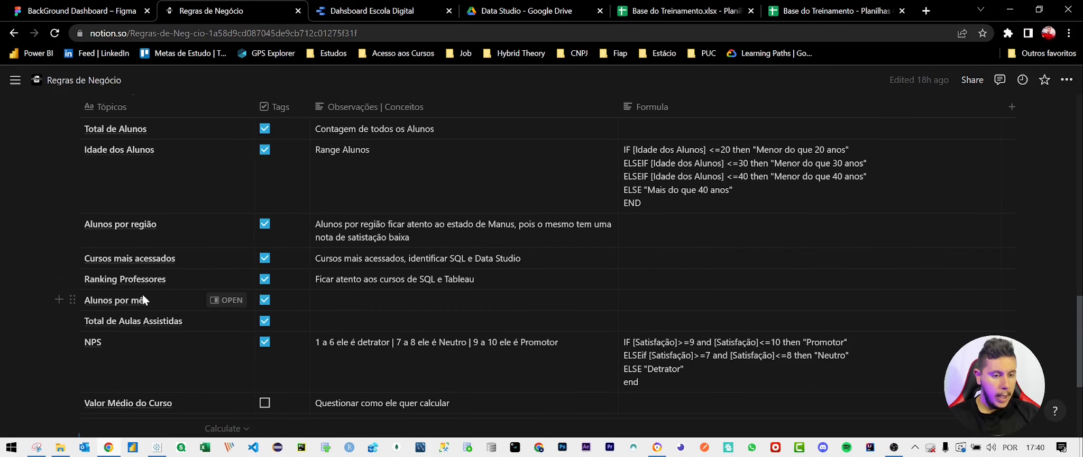
click(335, 7)
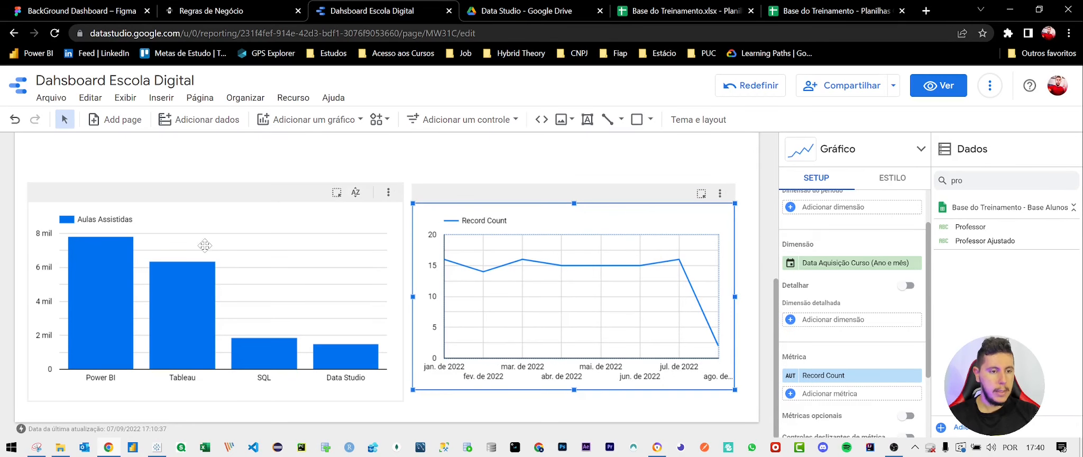
Move the age donut chart, the map and the Satisfação bar chart down to free space for scorecards above them
scroll(244, 241, up, 5)
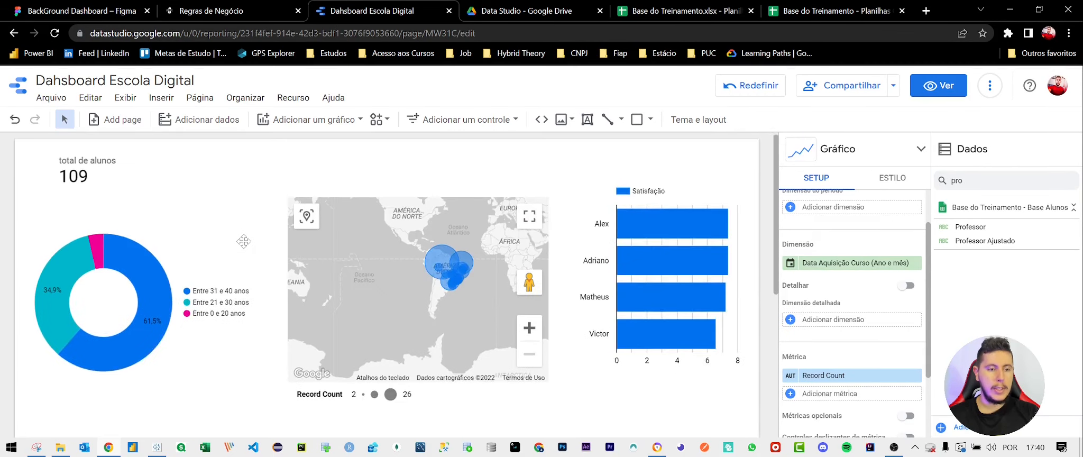
drag(243, 241, 239, 311)
drag(392, 296, 416, 339)
drag(662, 233, 674, 339)
Place a copy of the total de alunos scorecard beside the original, set its metric to Aulas Assistidas and widen it
drag(88, 172, 171, 174)
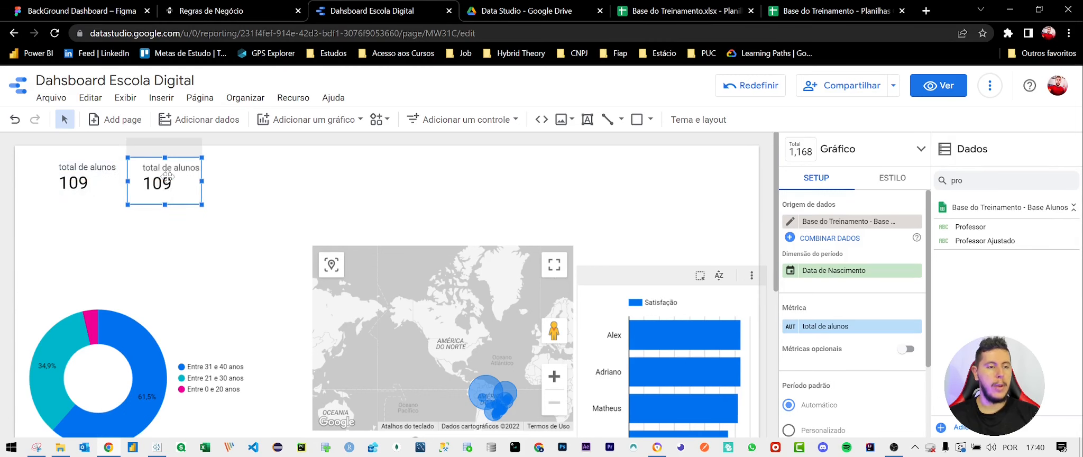
click(830, 328)
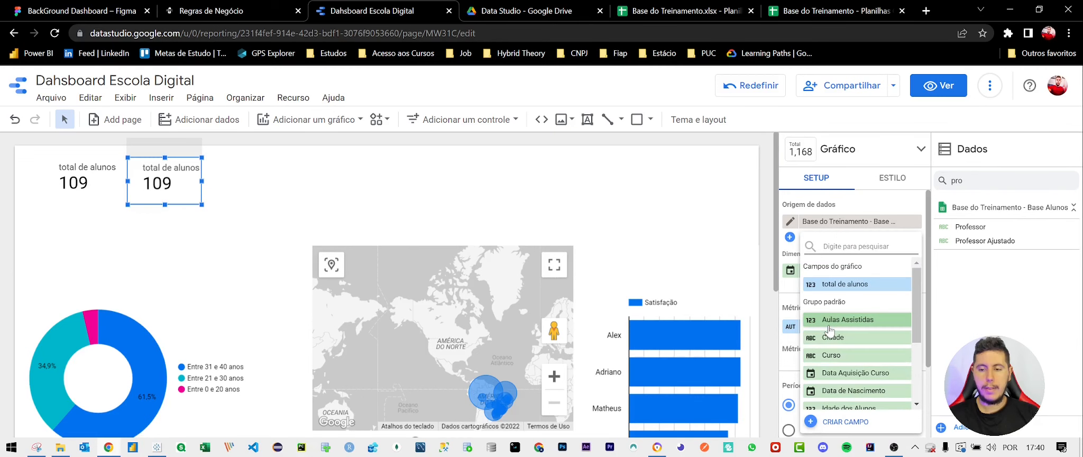
click(829, 328)
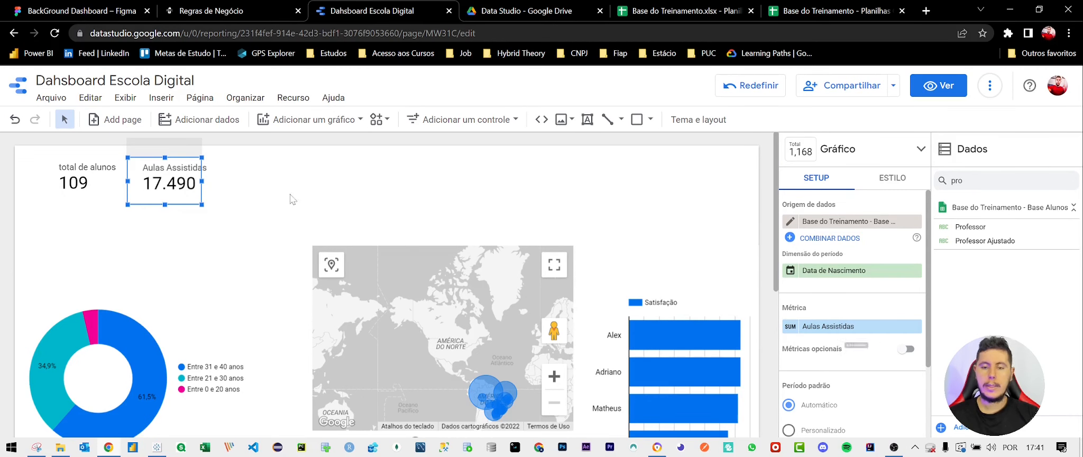
drag(202, 181, 229, 181)
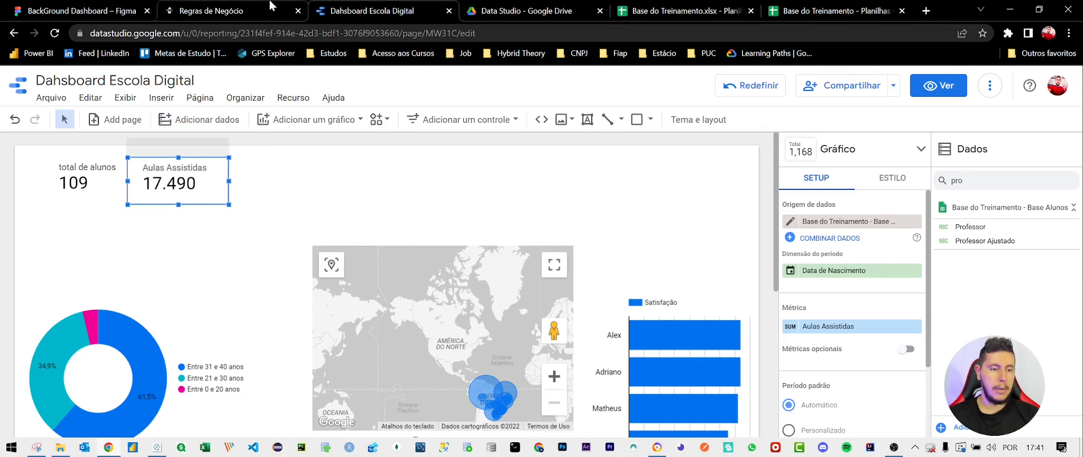
Clear the field search and create a calculated field named Meta Aulas Assistidas with the formula 18000, then save it and close the editor
drag(985, 181, 936, 180)
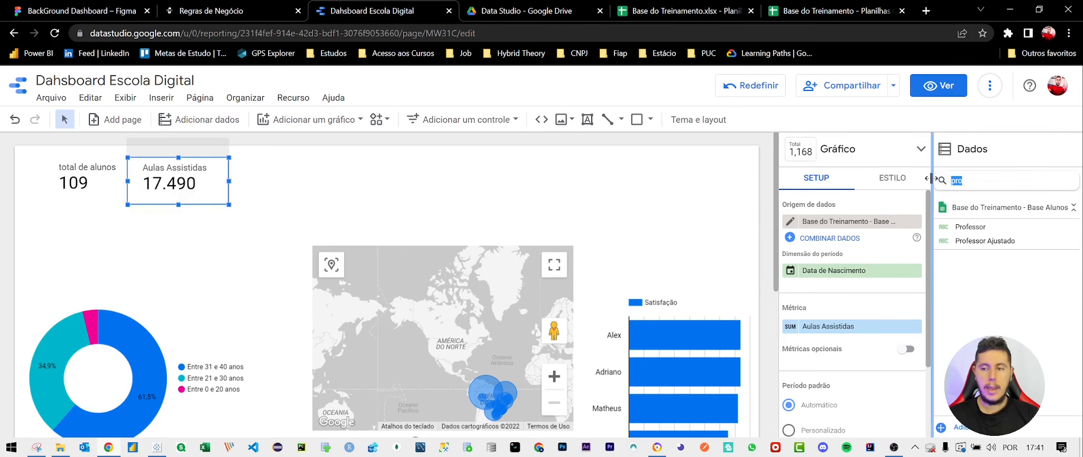
key(BackSpace)
click(952, 427)
text(Meta Aulas Assistidas)
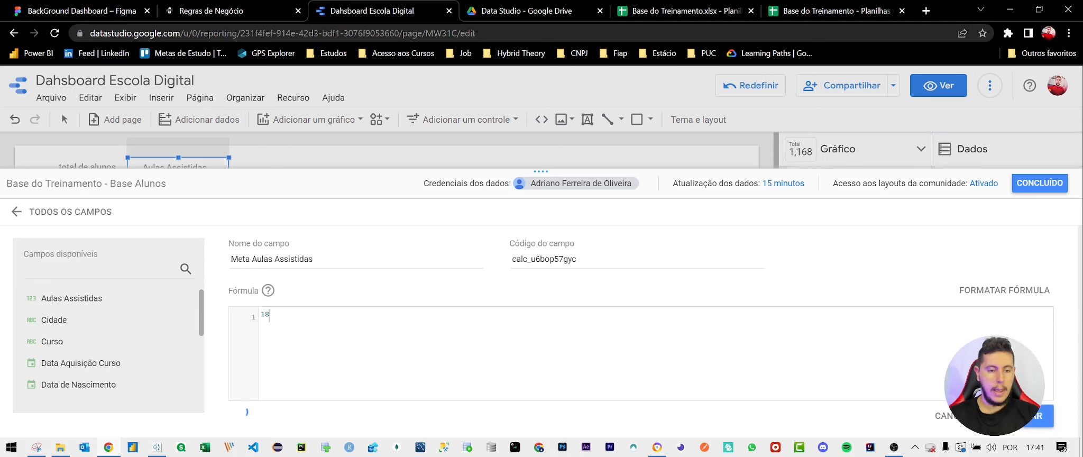
text(000)
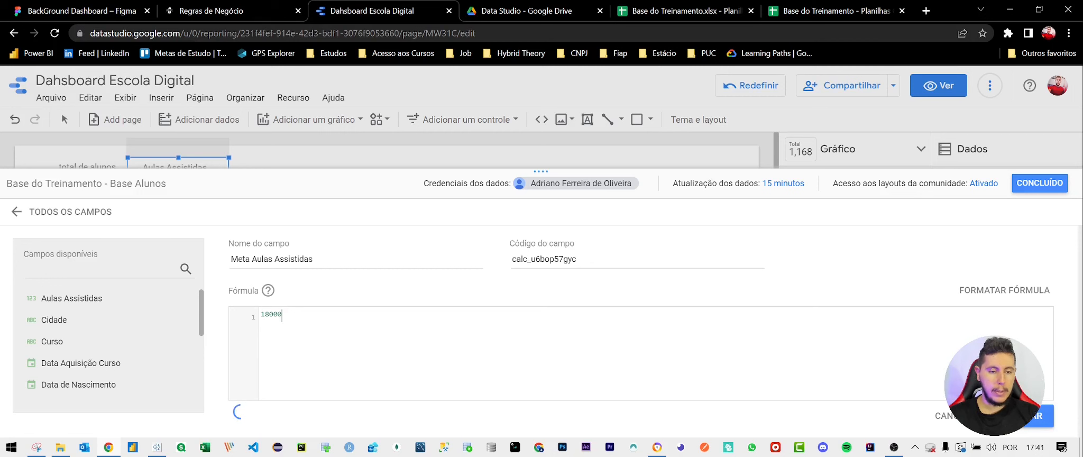
click(1030, 418)
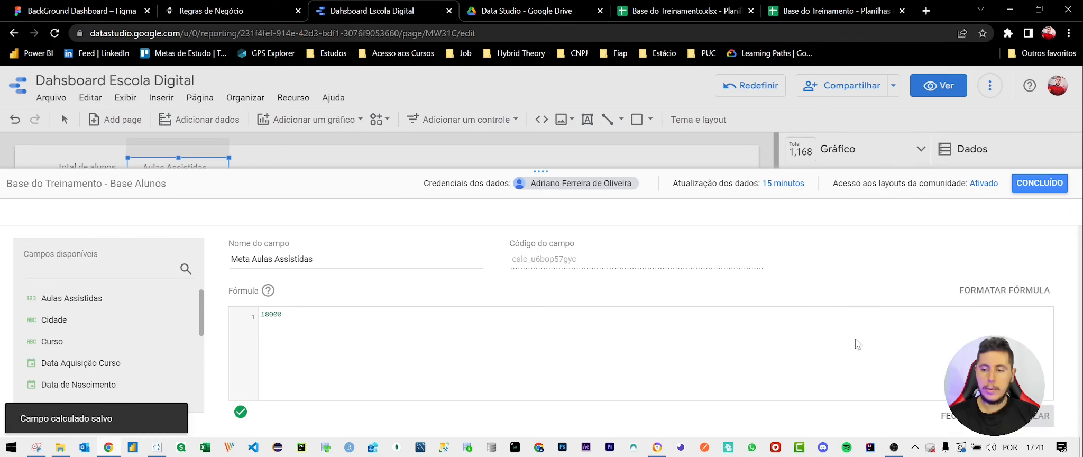
click(1040, 185)
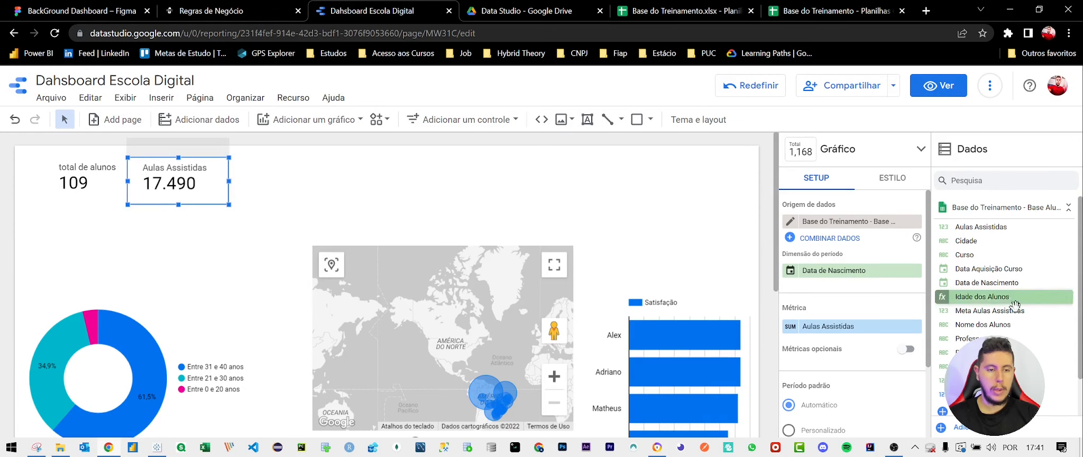
Start a new calculated field named Realizado x Meta and enlarge the formula editor
scroll(1005, 307, down, 2)
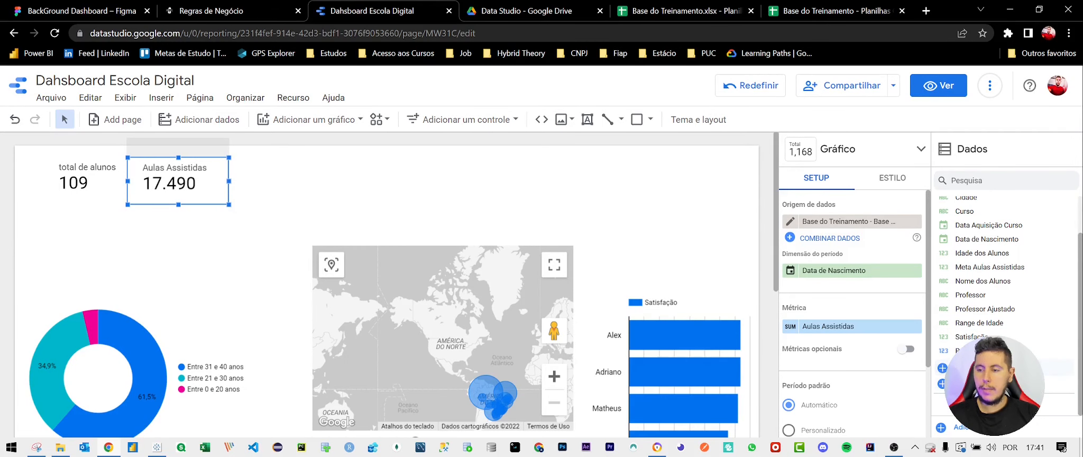
click(952, 368)
text(Realizado x Meta)
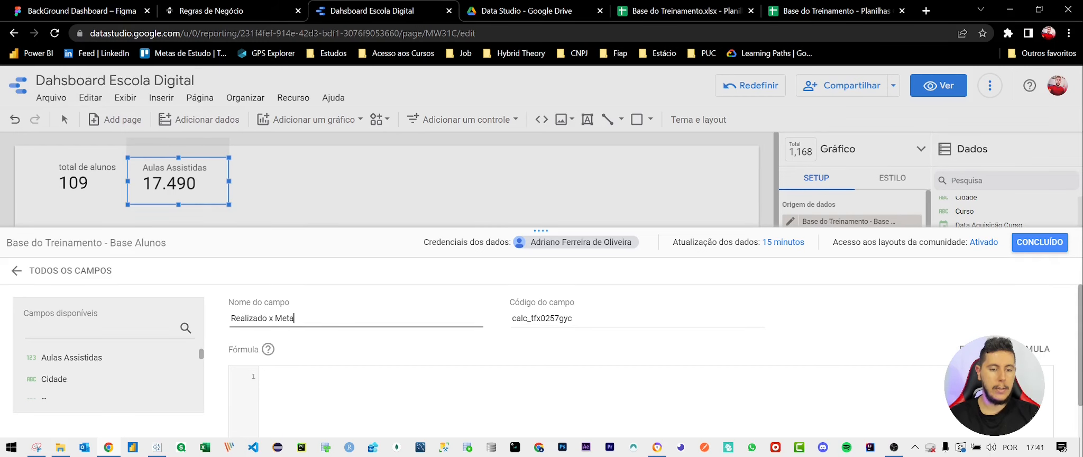
drag(359, 228, 364, 148)
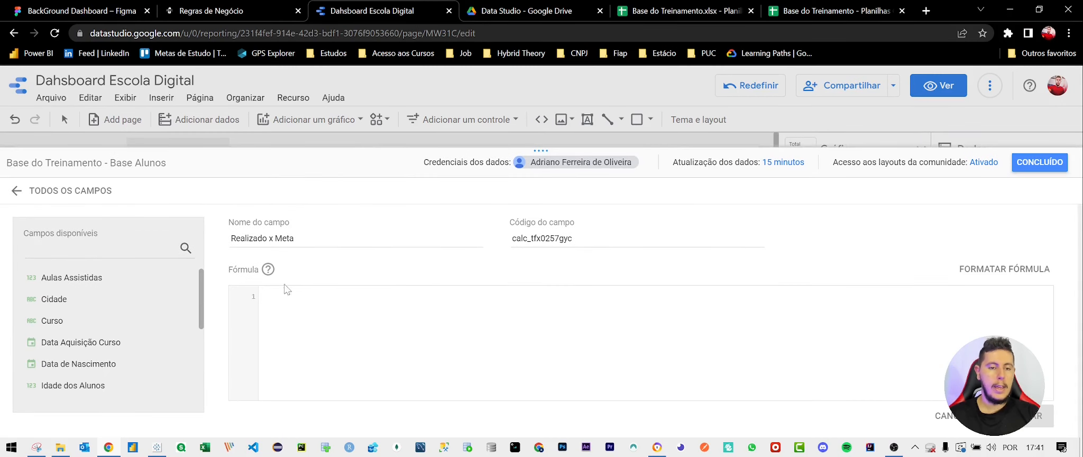
Enter the formula SUM(Aulas Assistidas)/SUM(Meta Aulas Assistidas) for Realizado x Meta, then save the field and close the editor
text(sum)
key(Return)
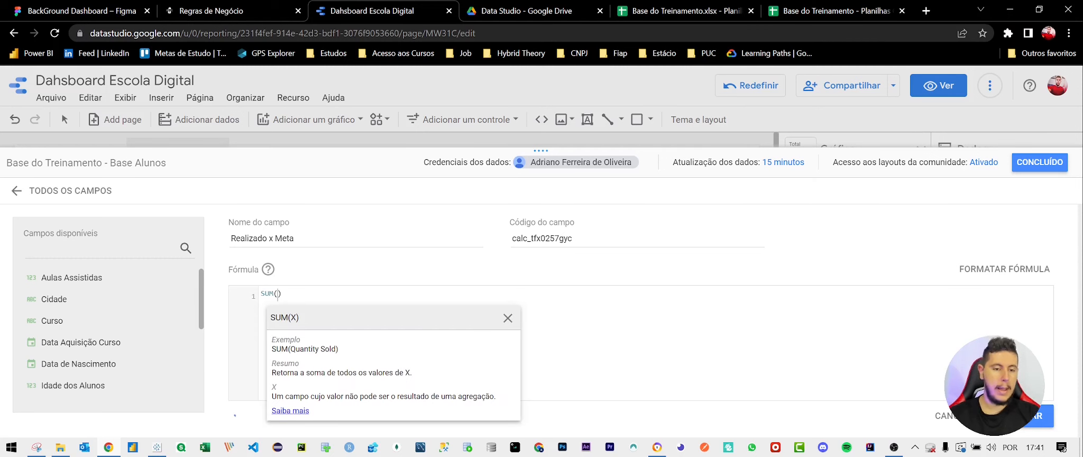
text(aula)
key(Return)
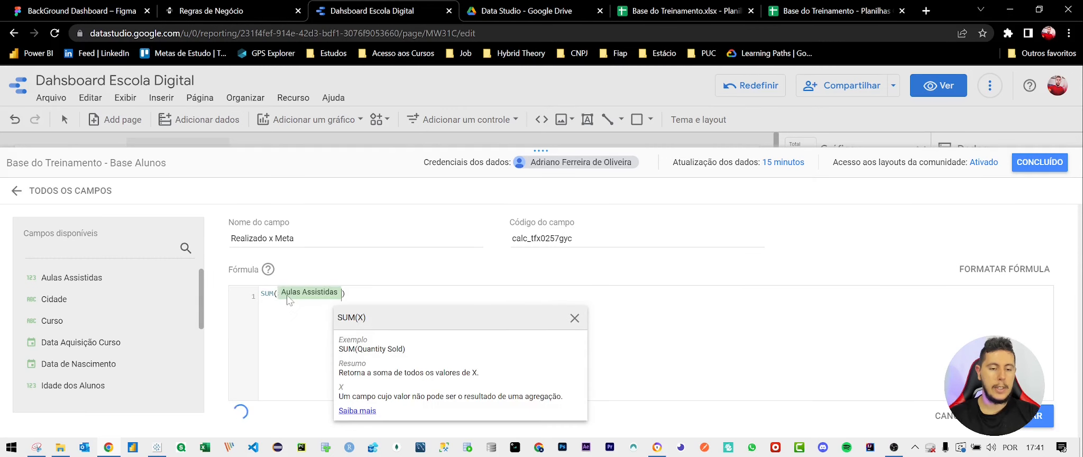
key(Right)
text(/sum)
key(Return)
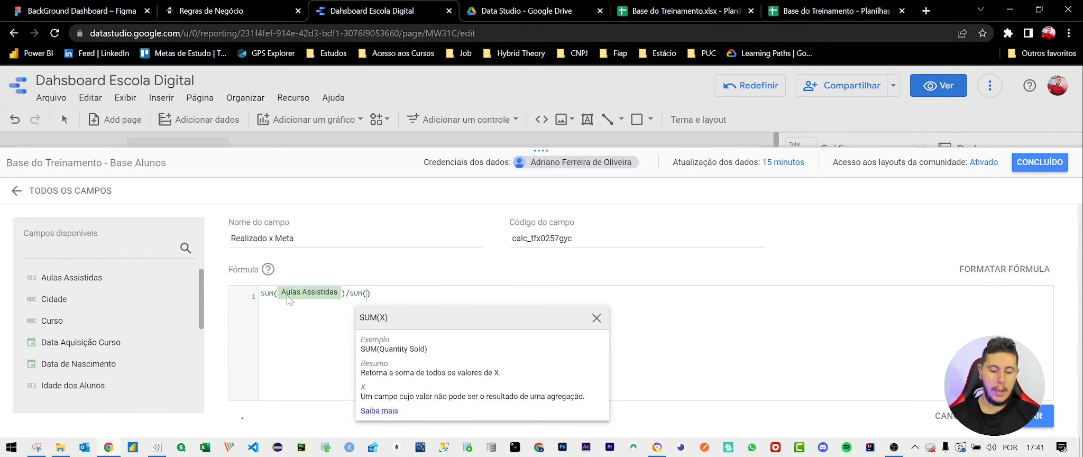
text(meta)
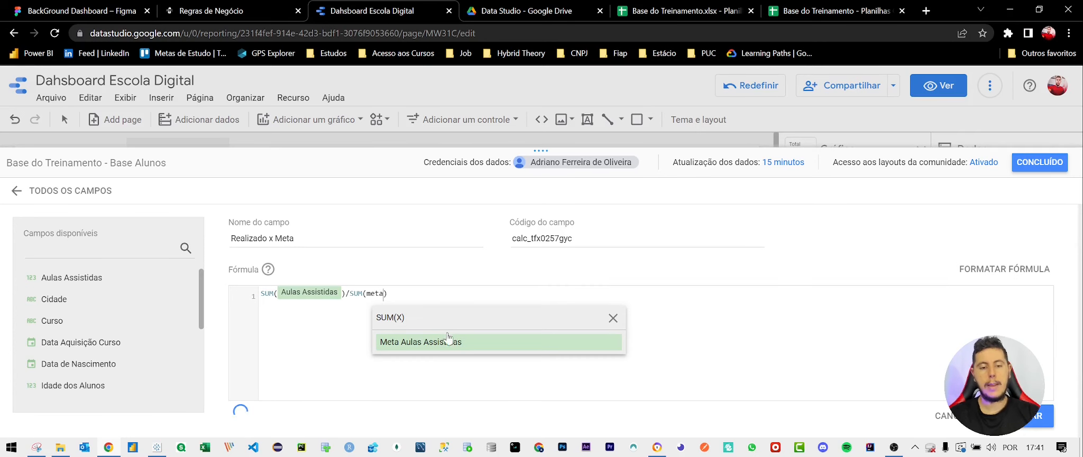
click(447, 342)
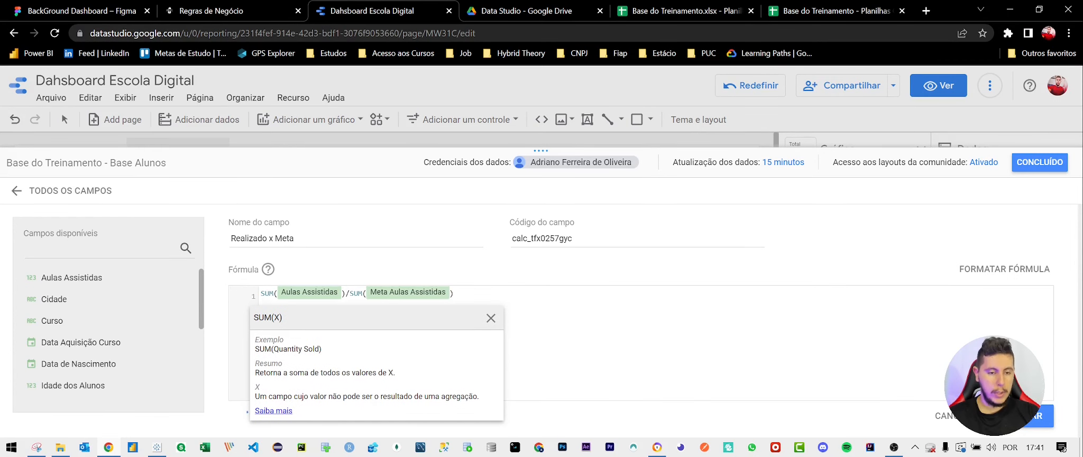
drag(261, 294, 456, 296)
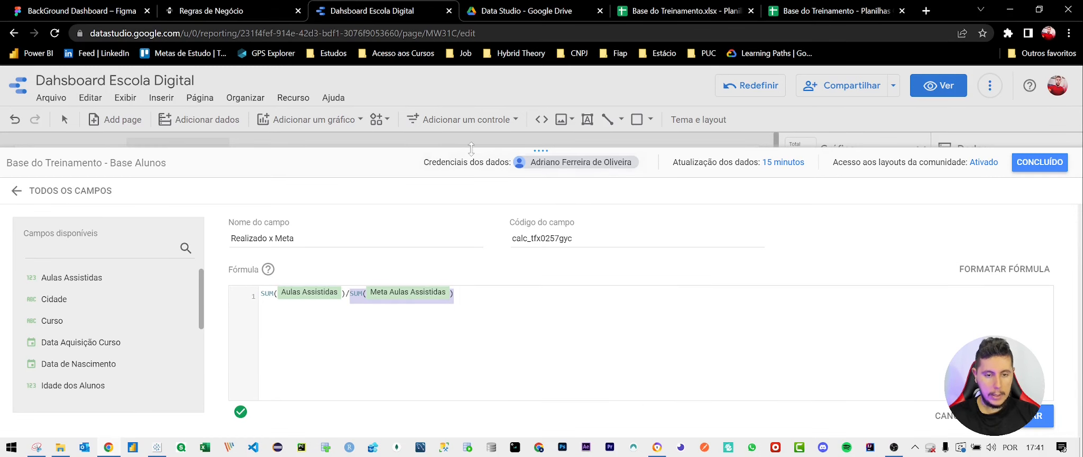
click(1039, 416)
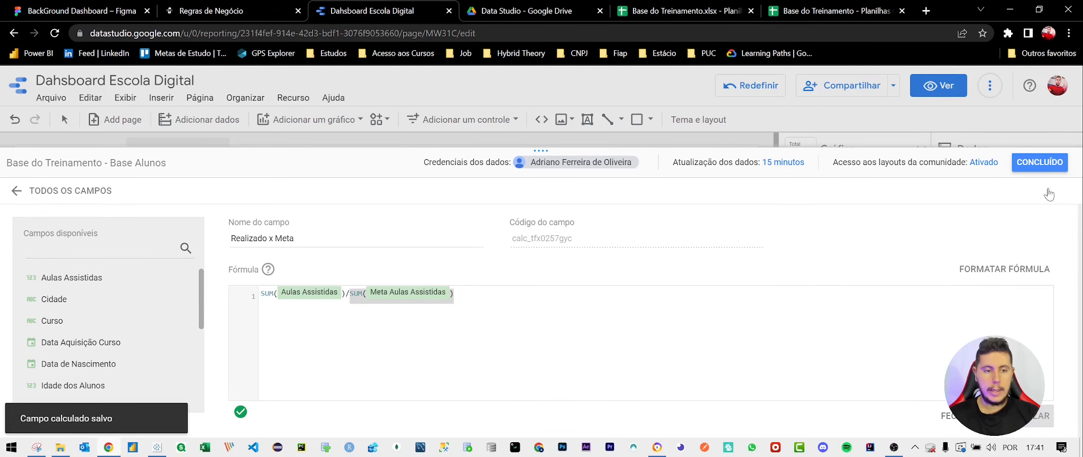
click(1039, 162)
Duplicate the Aulas Assistidas scorecard, place the copy to its right and set its metric to Realizado x Meta
key(ctrl+c)
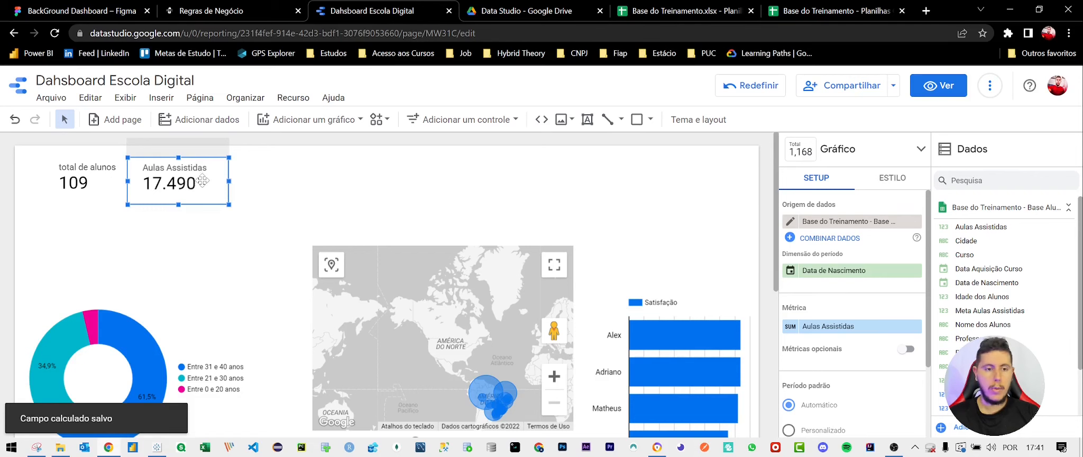
key(ctrl+v)
drag(197, 192, 297, 193)
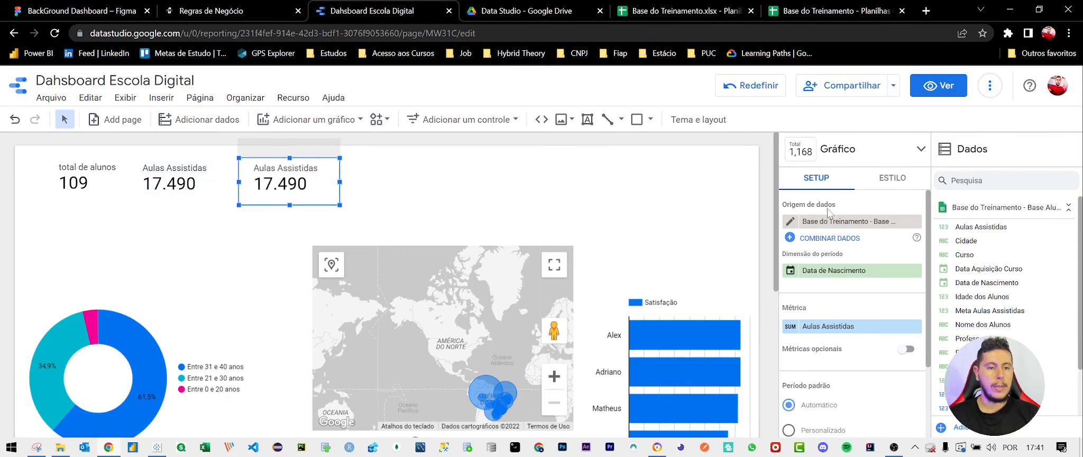
click(842, 326)
text(re)
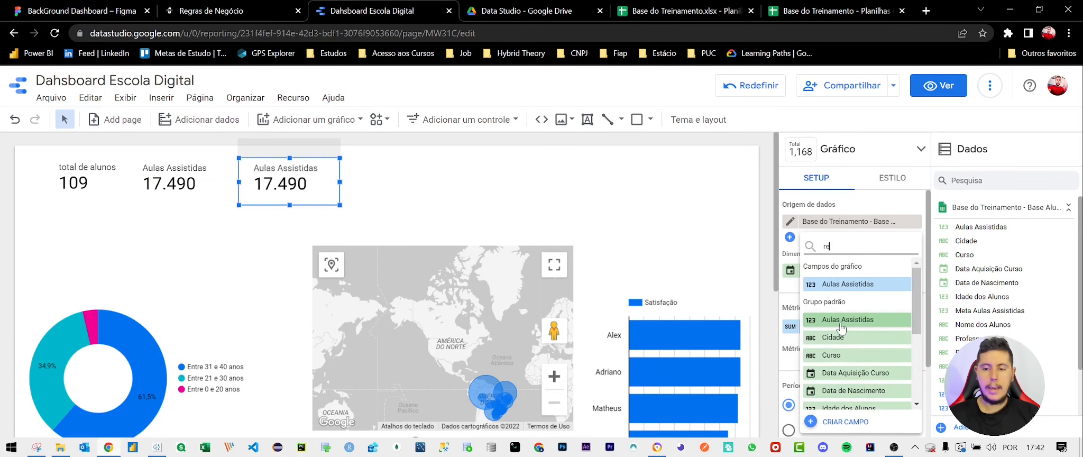
click(846, 288)
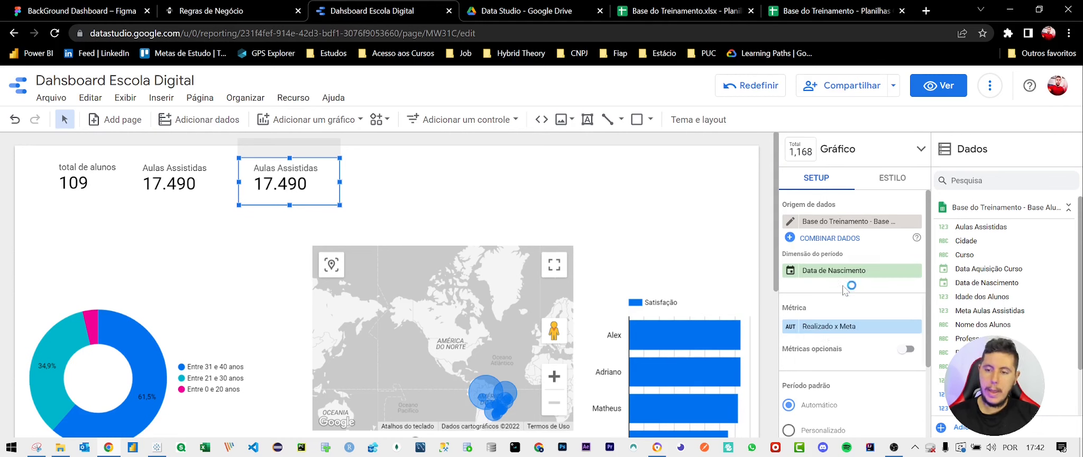
Set the type of the scorecard's Realizado x Meta metric to Porcentagem and close the metric settings
click(828, 327)
click(789, 335)
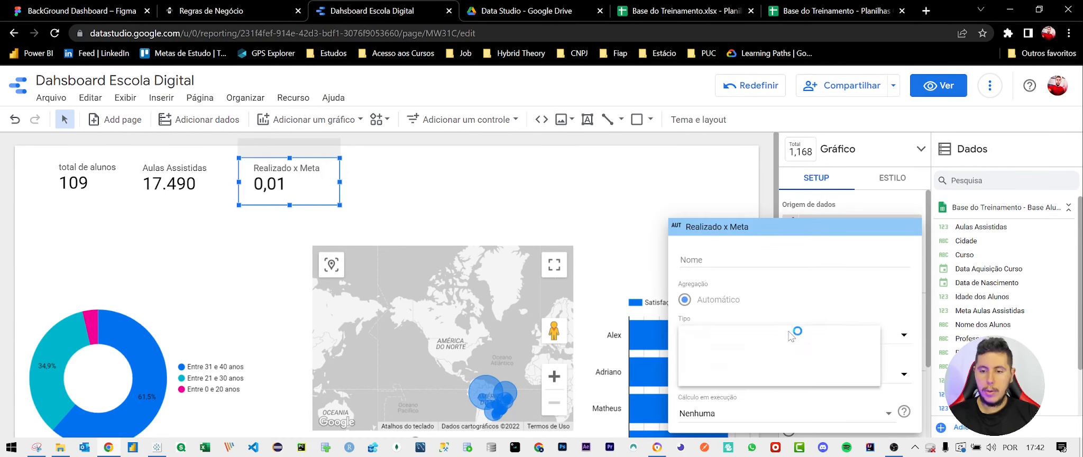
mouse_move(758, 347)
click(529, 366)
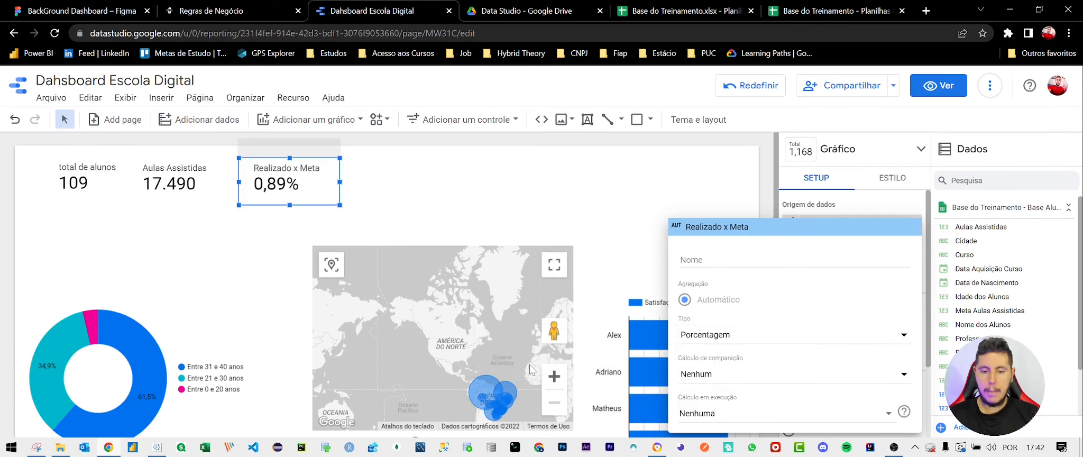
click(462, 209)
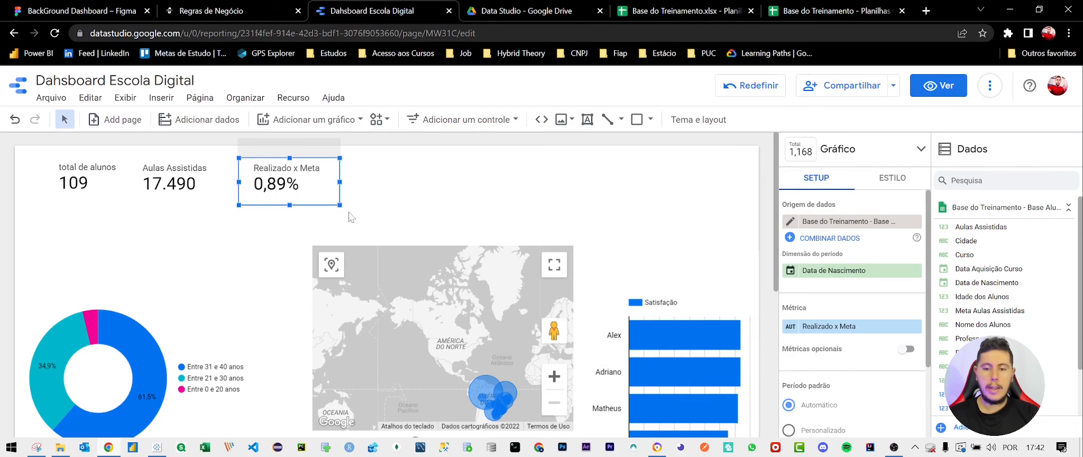
Find the Realizado x Meta field, append *100 to its formula, then update the field and close the editor
click(180, 181)
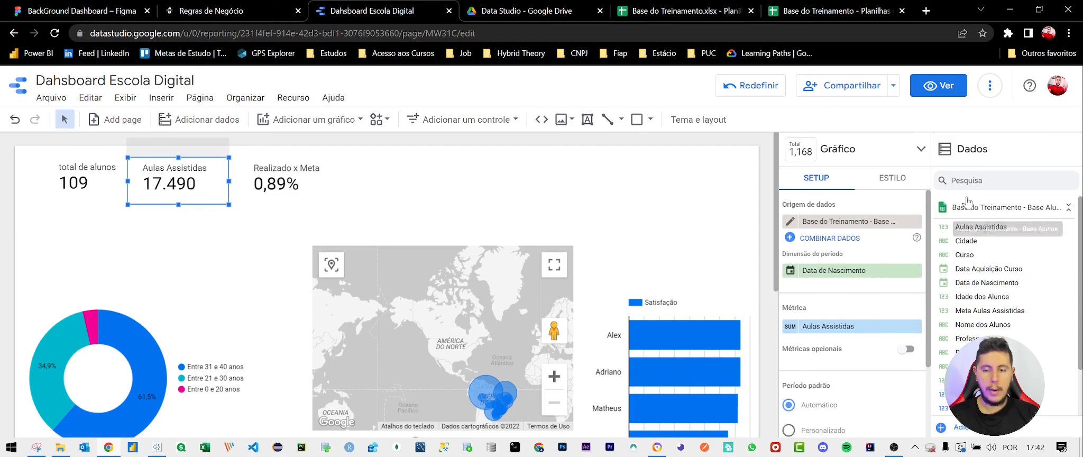
click(979, 180)
text(rea)
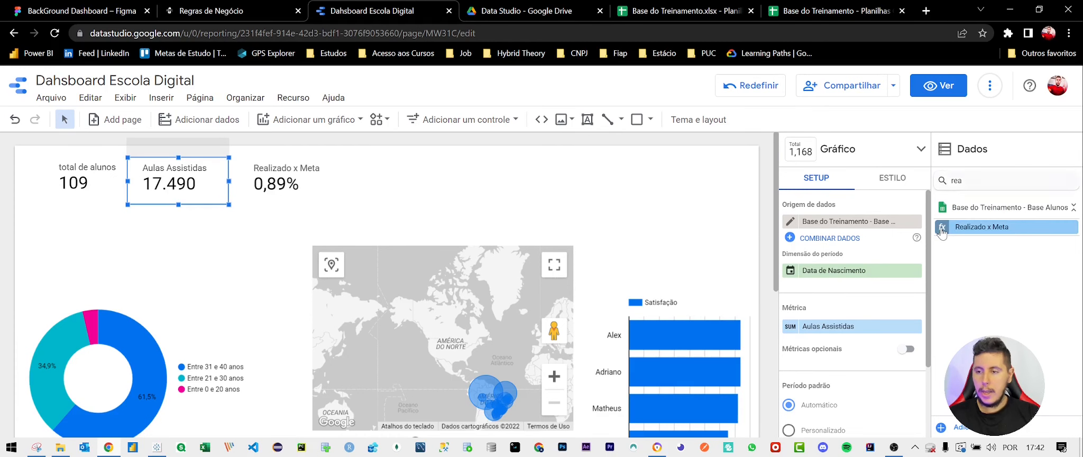
click(943, 228)
text(*)
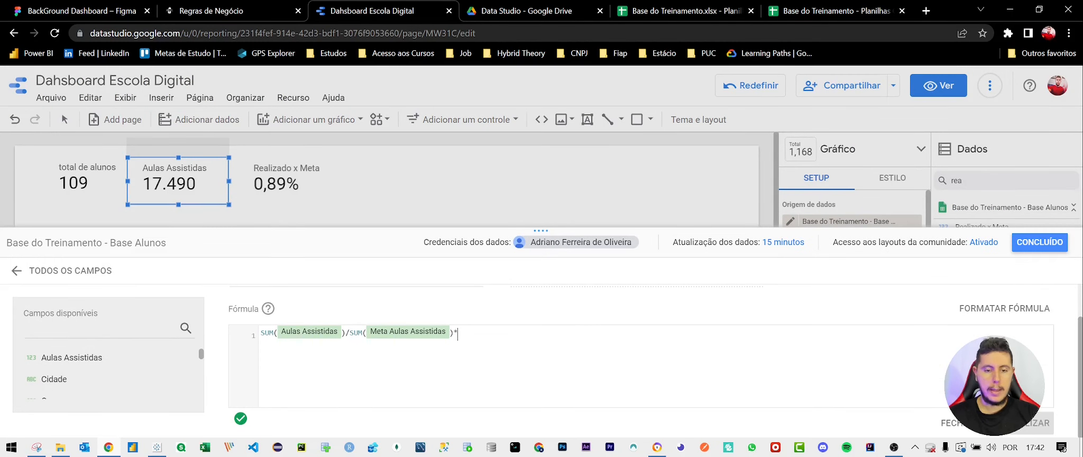
text(100)
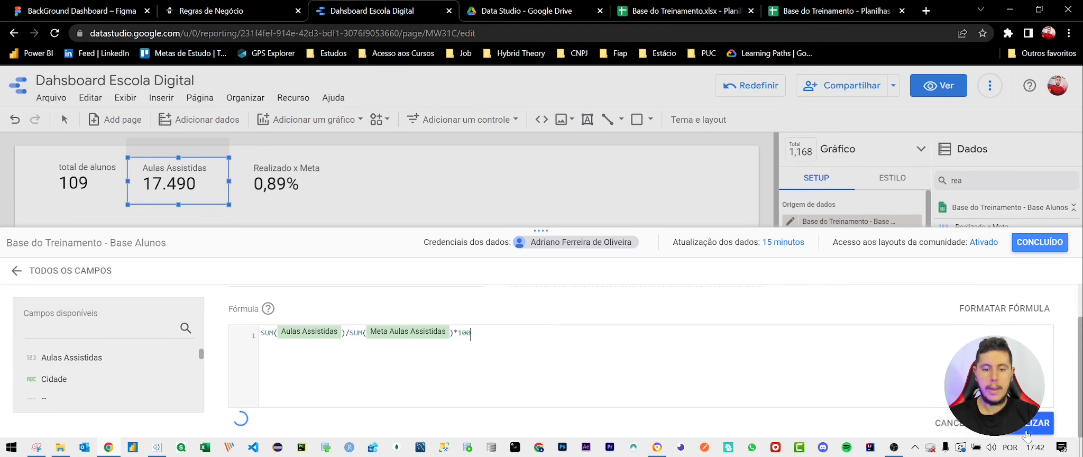
click(1027, 434)
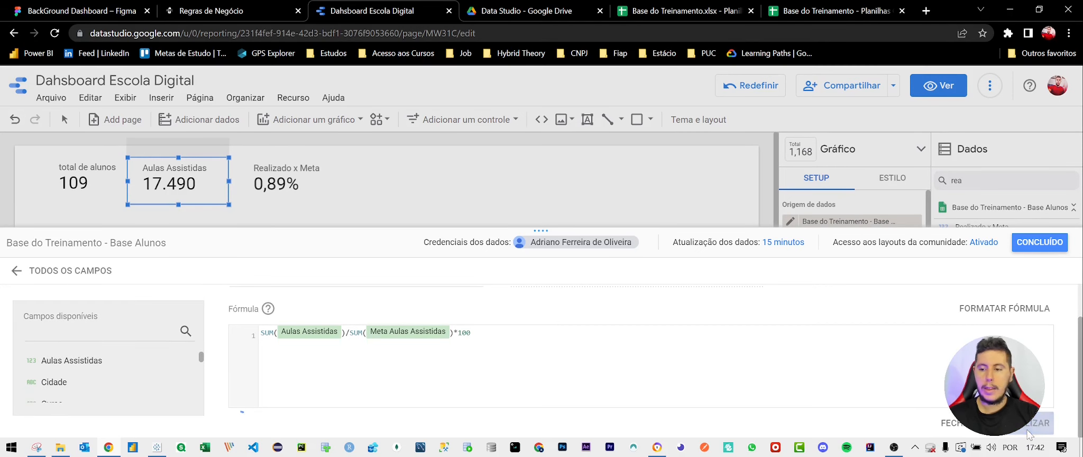
click(1027, 245)
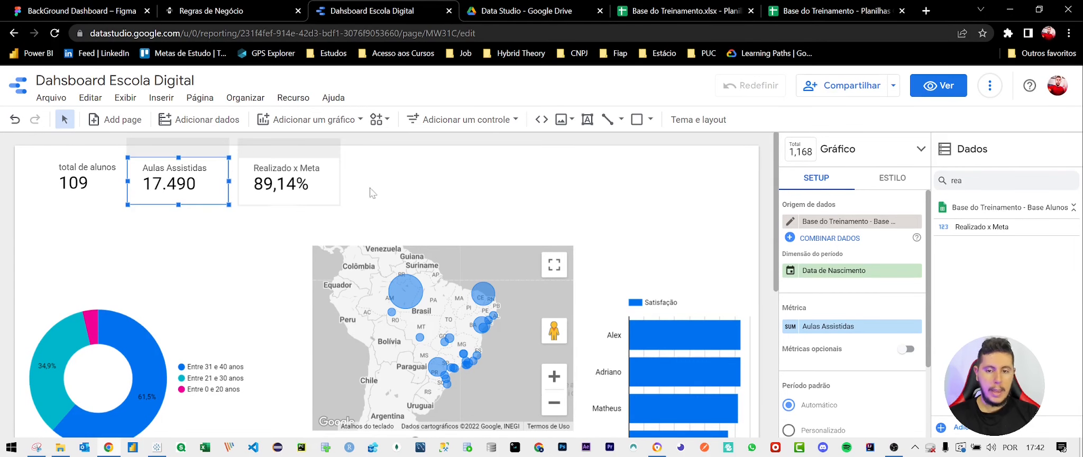
Check the NPS rule and its formula in the Regras de Negócio page, then return to the report
scroll(656, 214, down, 1)
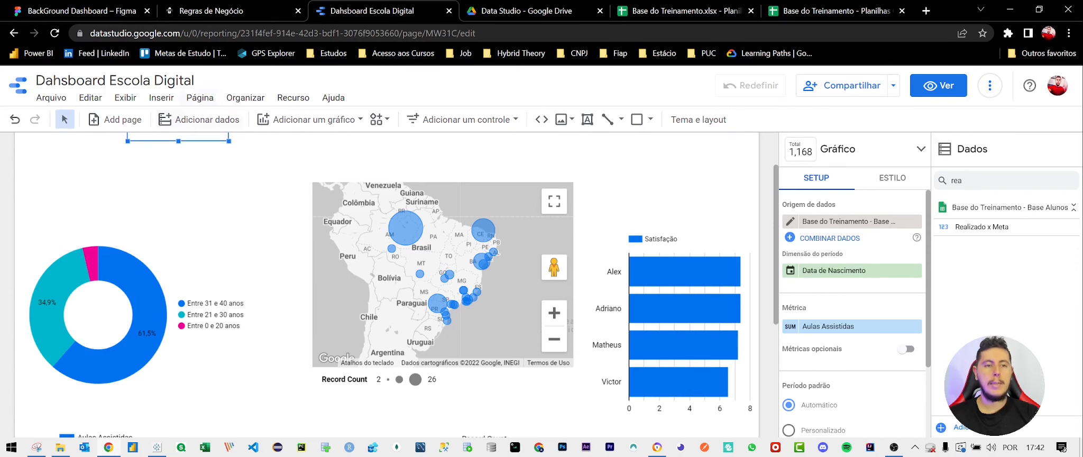
click(175, 11)
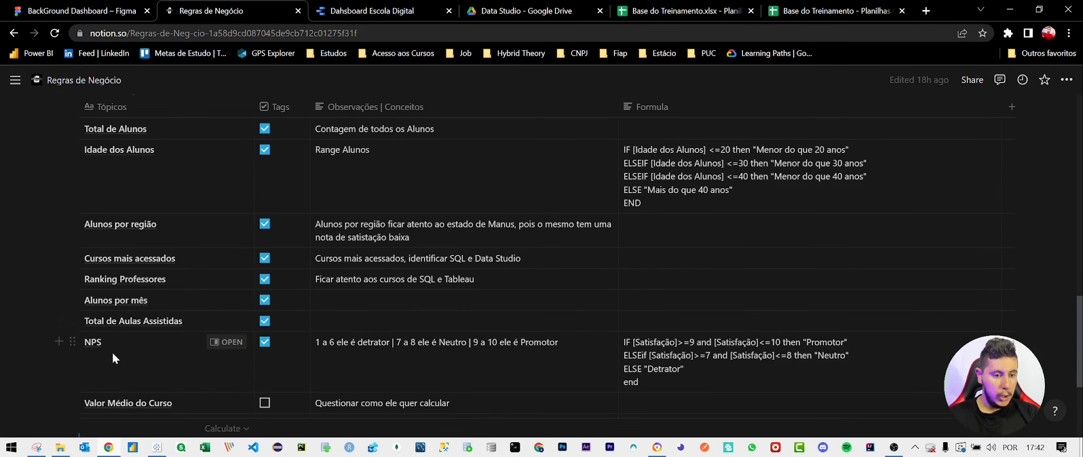
scroll(113, 355, down, 1)
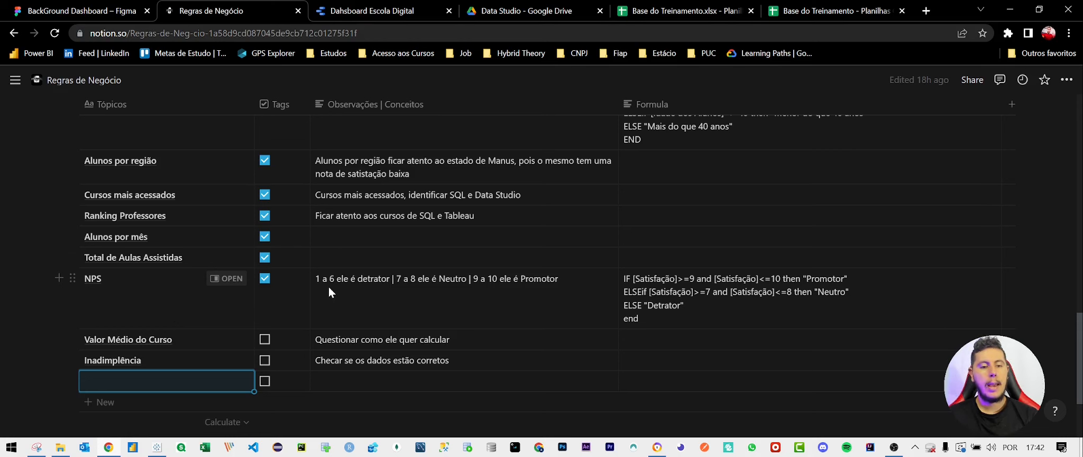
click(364, 10)
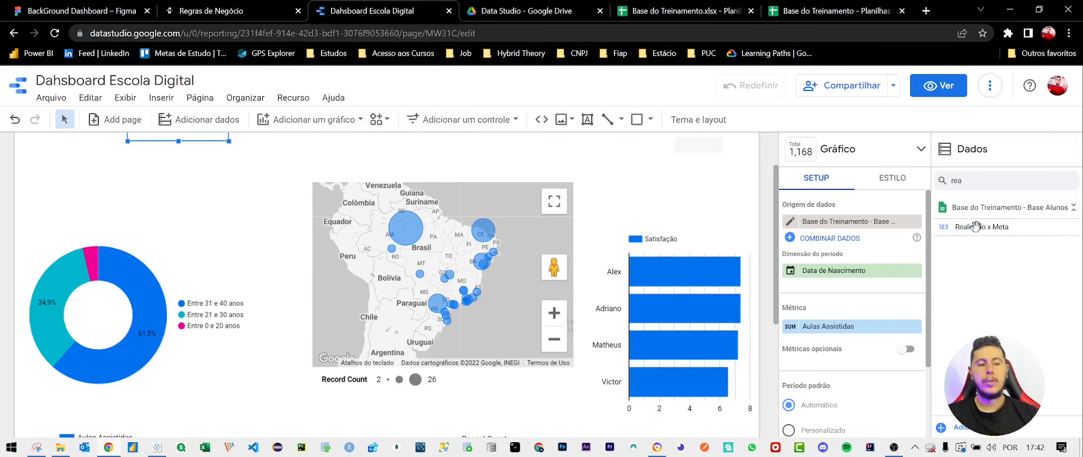
Clear the field search, expand the Base Alunos fields and start a calculated field named Range Satisfação
double_click(971, 181)
key(BackSpace)
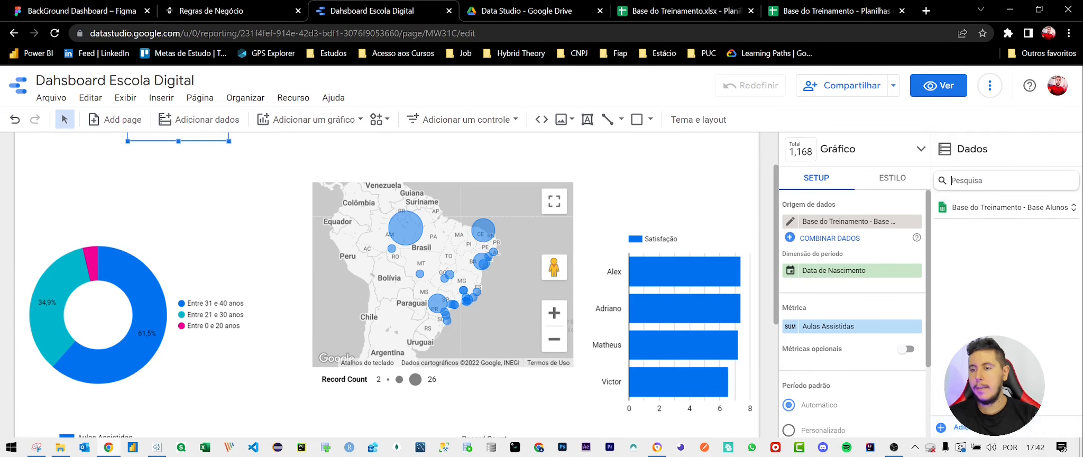
click(995, 207)
scroll(998, 434, down, 1)
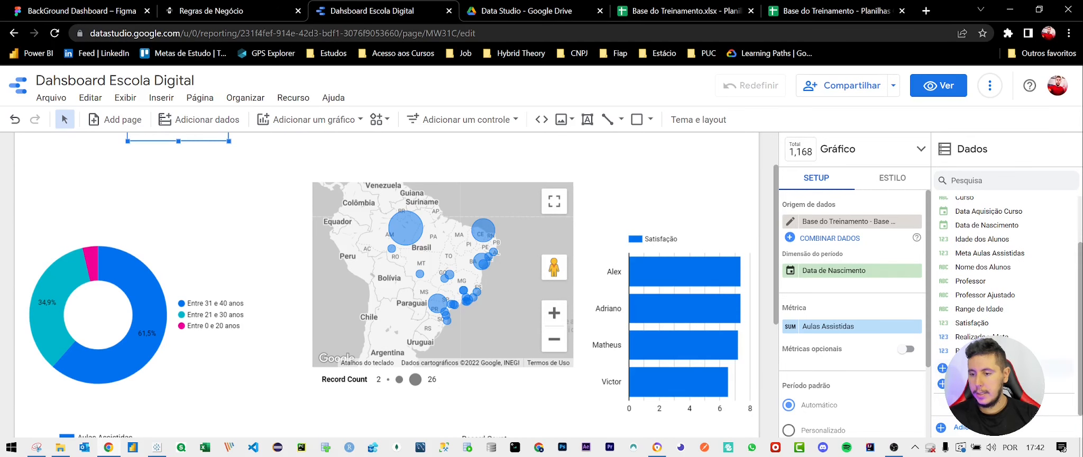
click(988, 368)
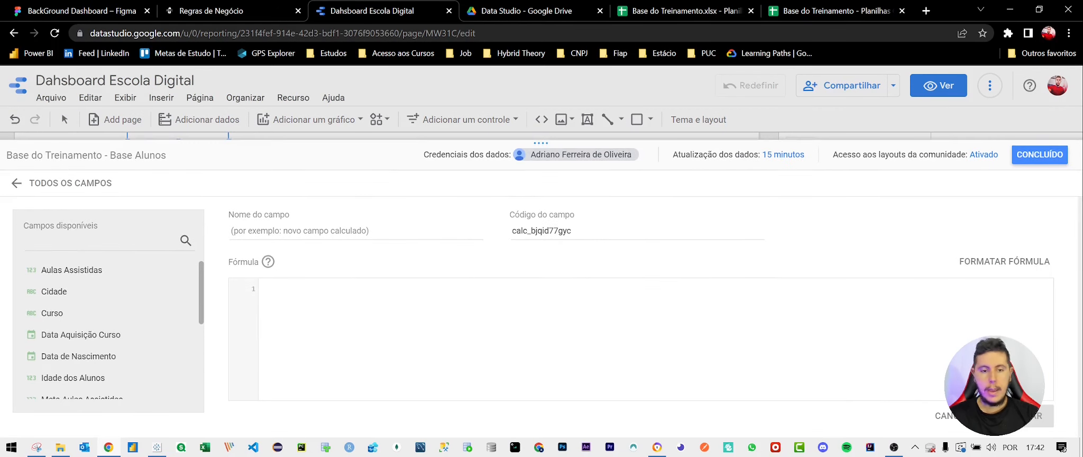
text(Range )
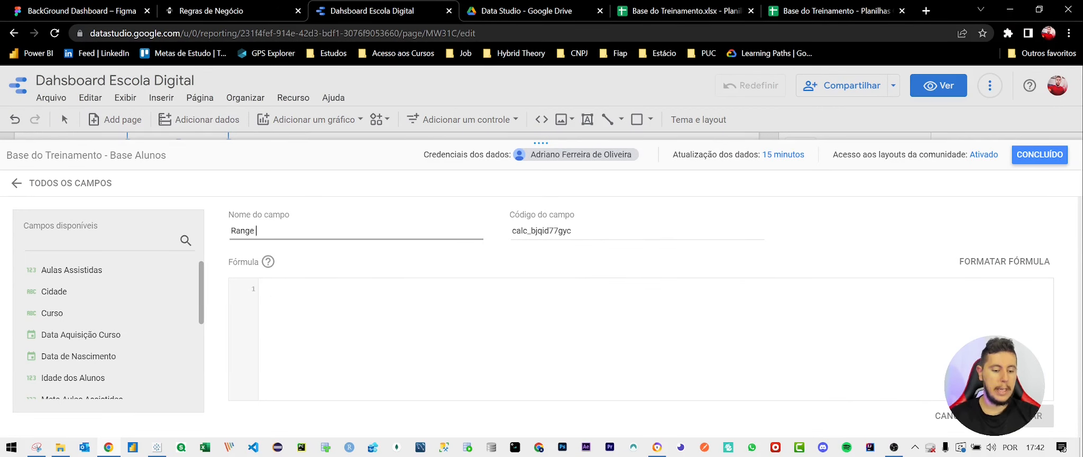
text(Satisfa)
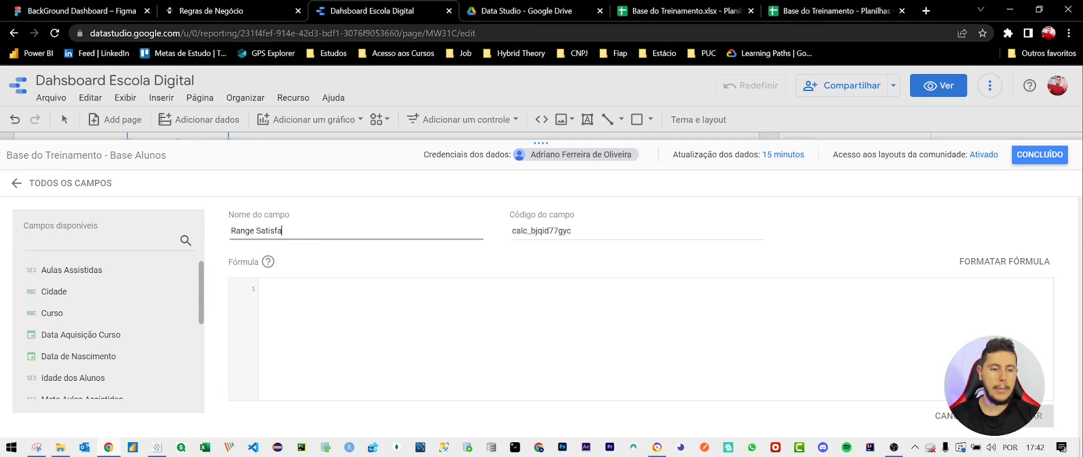
text(ção)
Begin the Range Satisfação formula with a case when condition on the Satisfação field
click(261, 289)
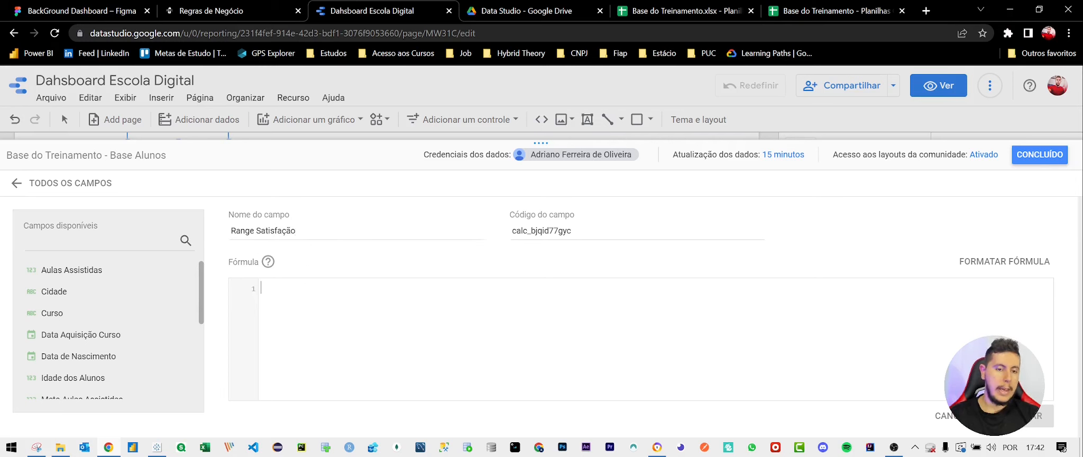
text(case)
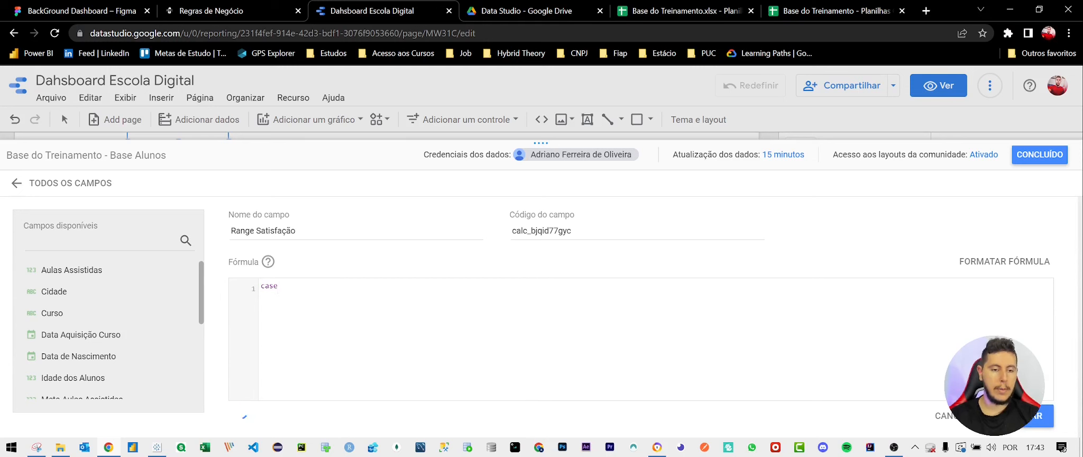
text( when safa)
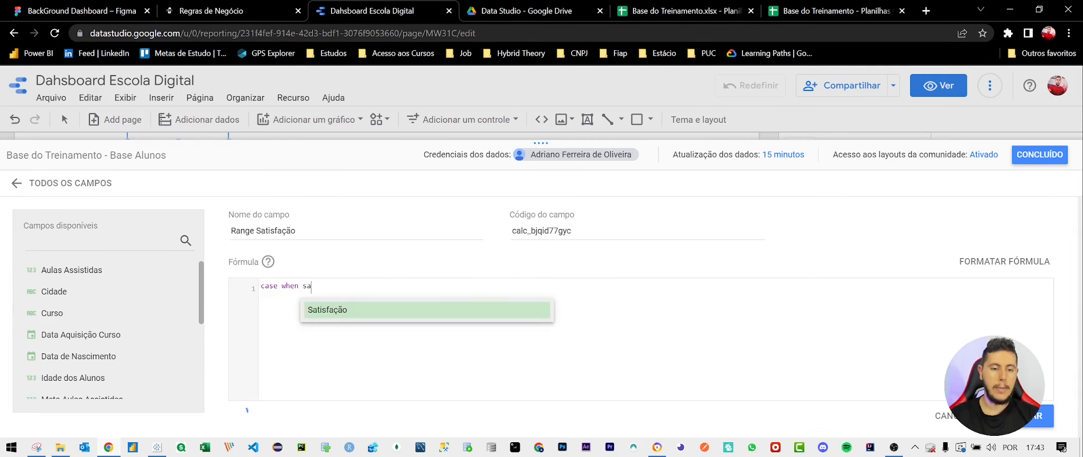
key(Return)
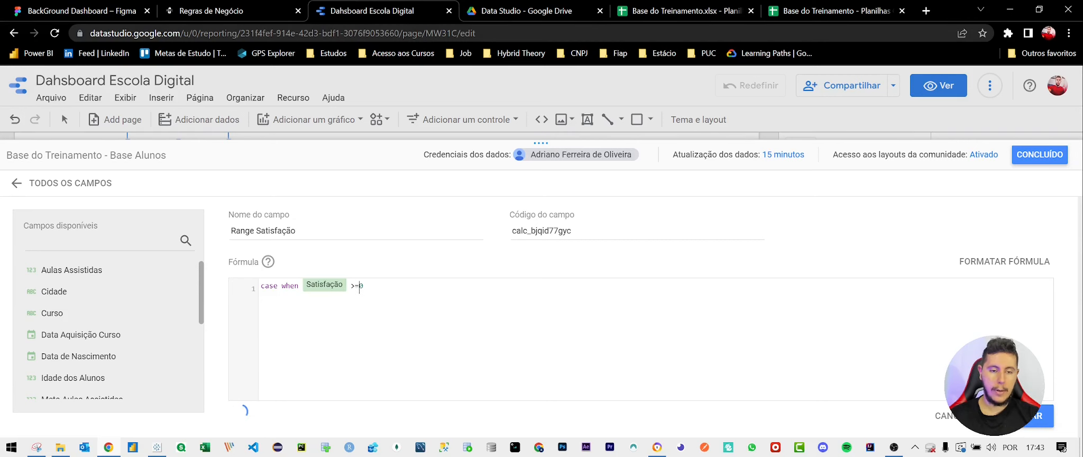
Complete the formula's first condition so Satisfação >=0 and Satisfação <=6 returns "Detrator"
text(>=0 a)
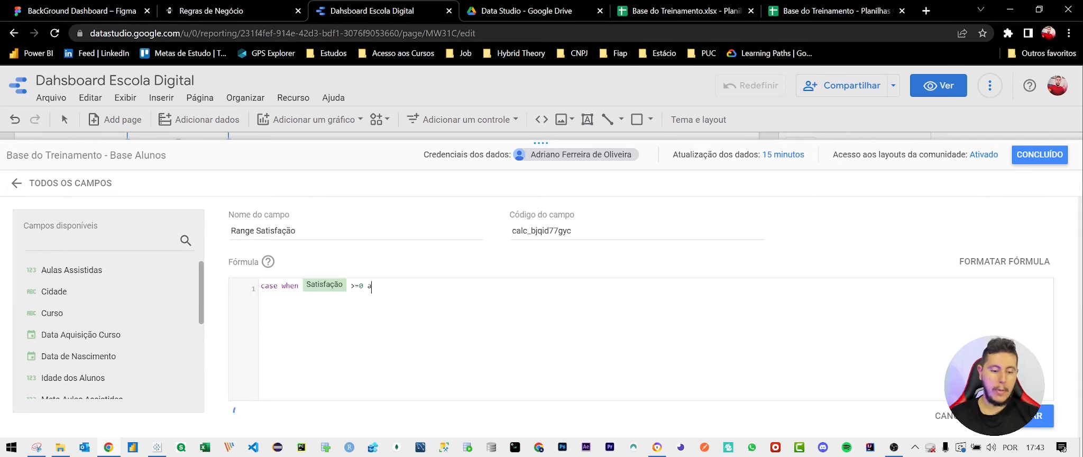
text(nd sat)
key(Return)
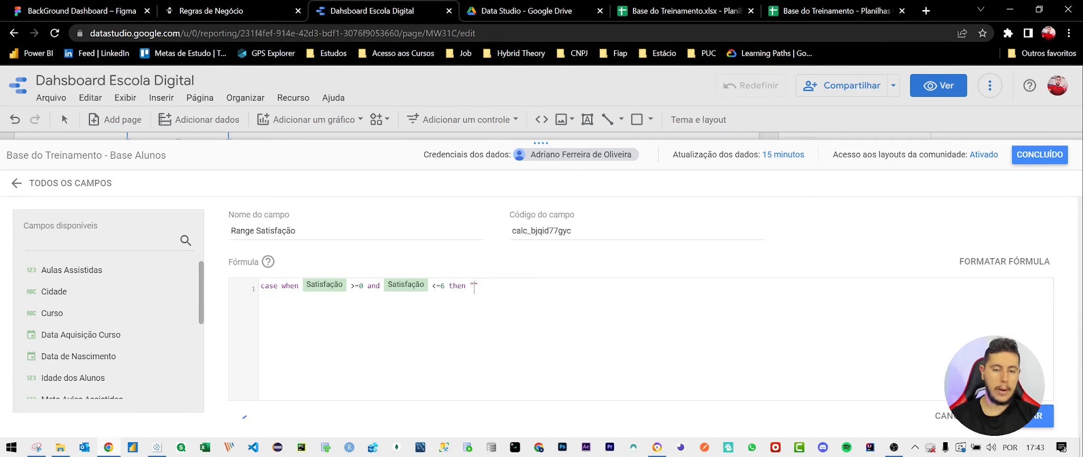
text(<=6 then "Detrator)
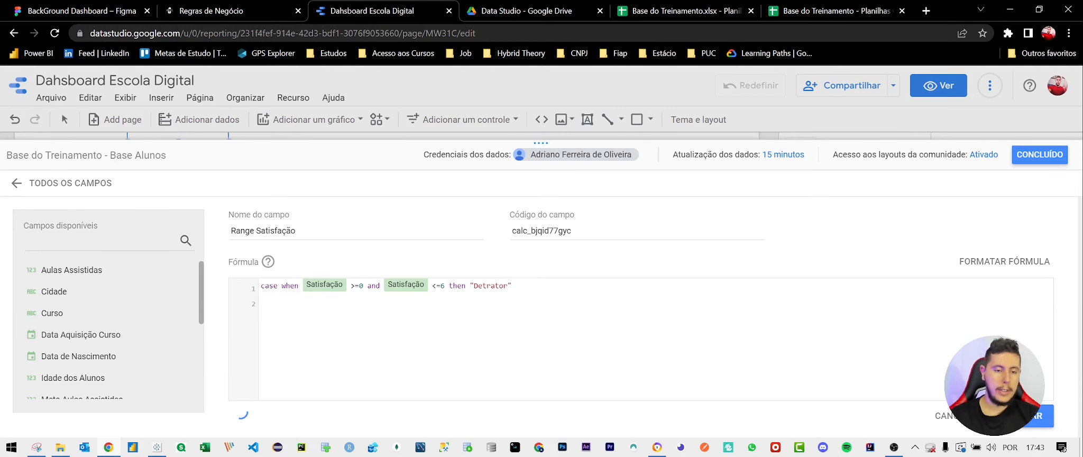
Duplicate the when clause on a second line and change it to Satisfação >=7 and <=8 returning "Neutra"
key(ctrl+c)
key(Right)
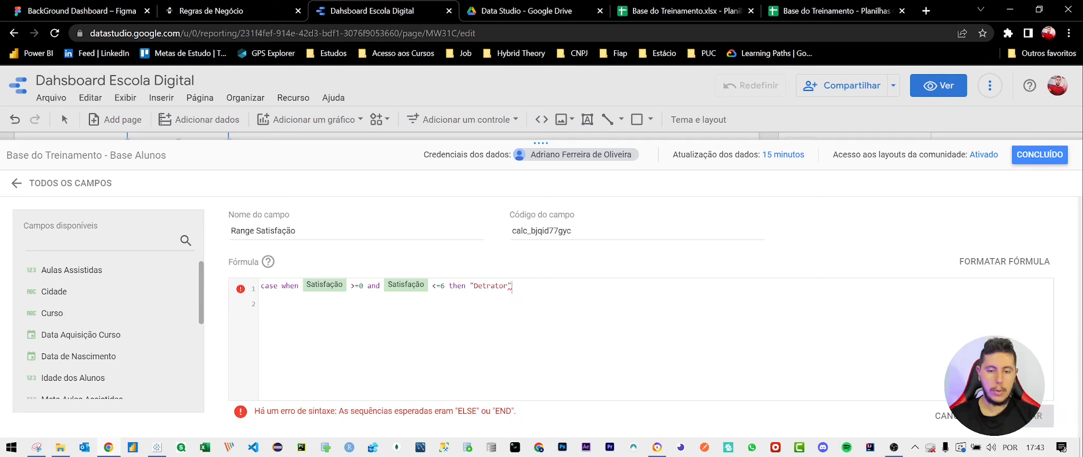
key(Return)
key(ctrl+v)
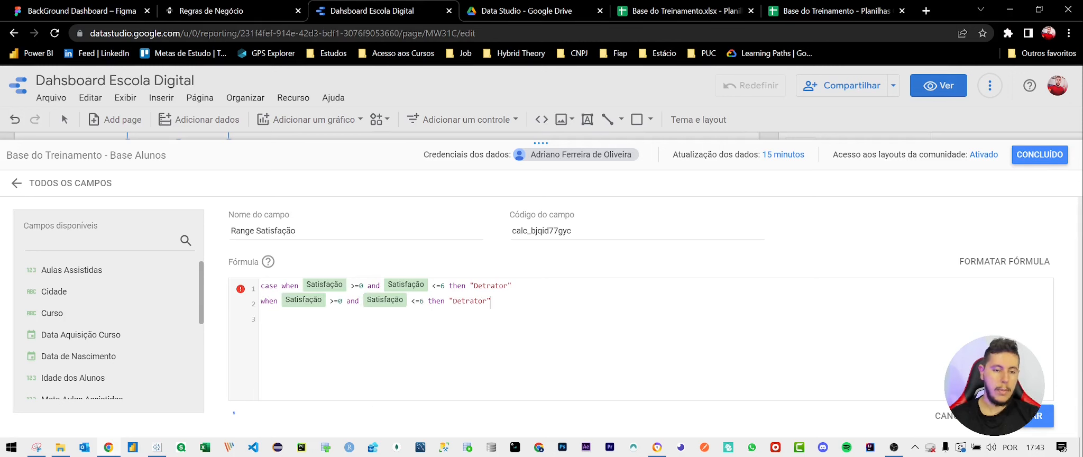
key(BackSpace)
text(7)
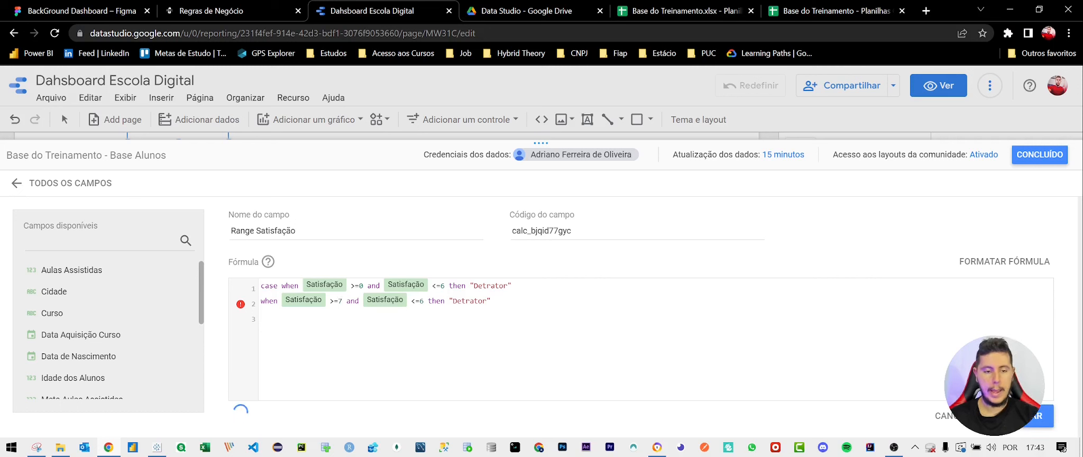
key(BackSpace)
text(8)
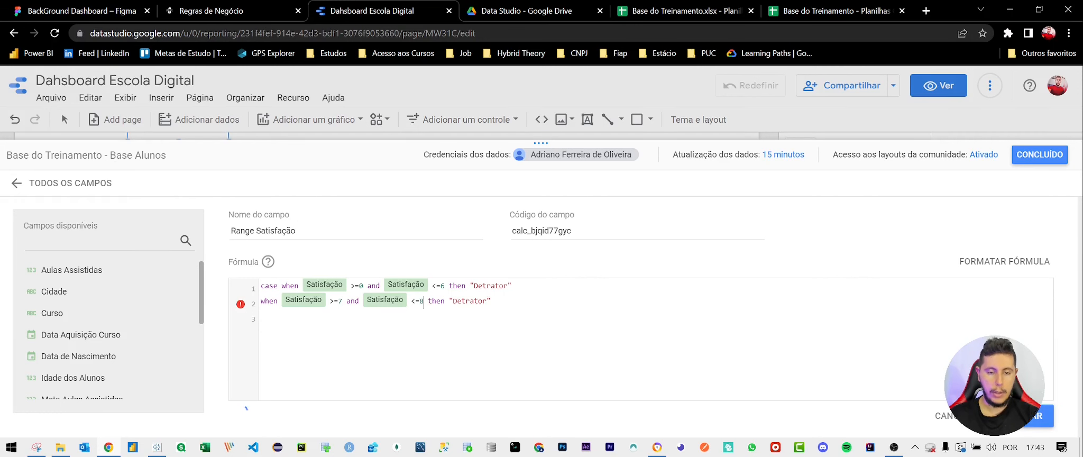
double_click(461, 302)
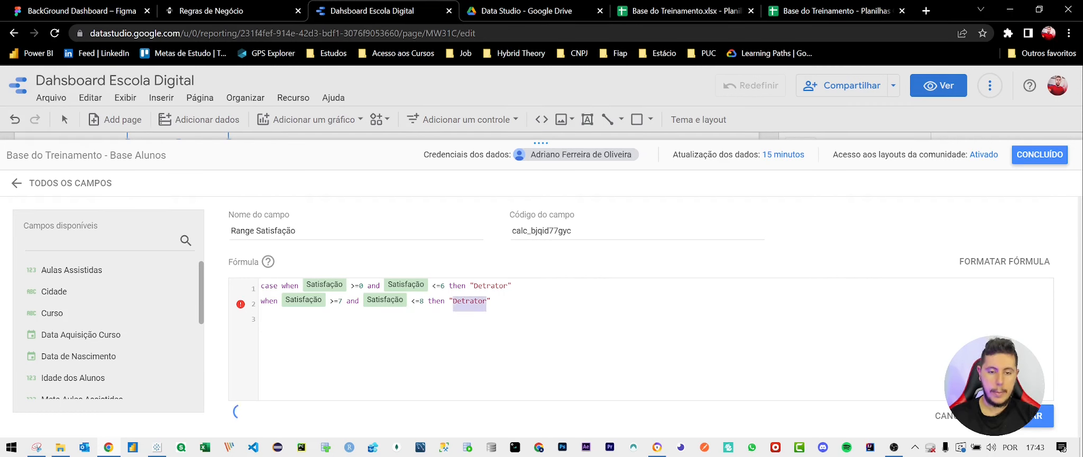
text(Neutra)
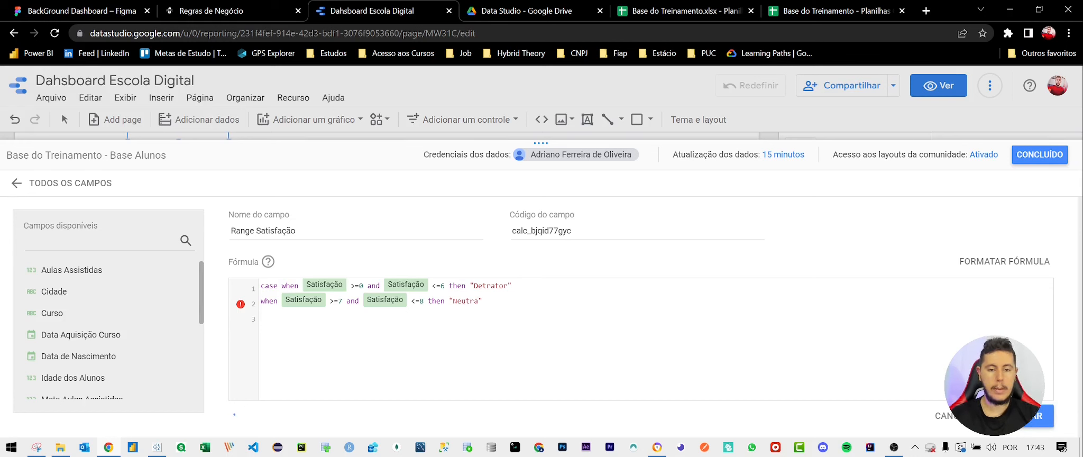
Add an else clause returning "Promotor" and correct the second clause's label to "Neutro"
key(Return)
text(else)
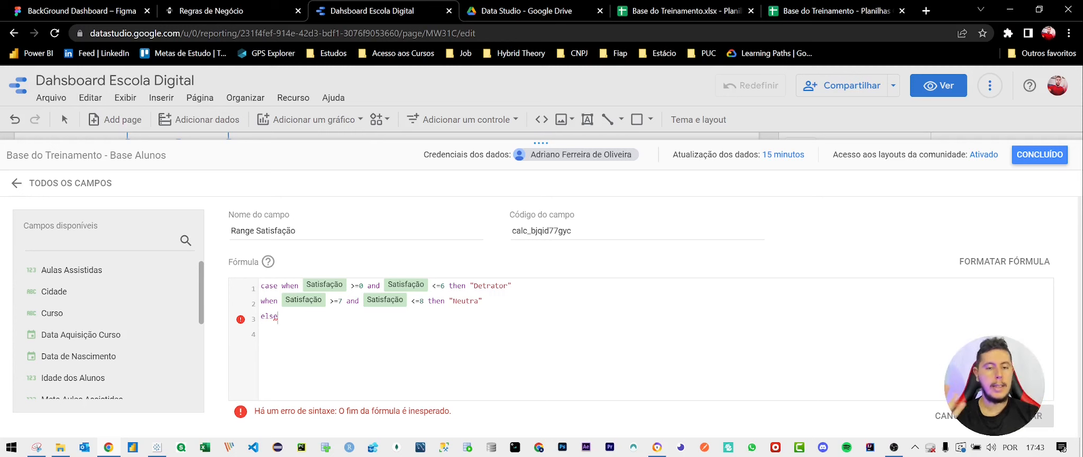
text(")
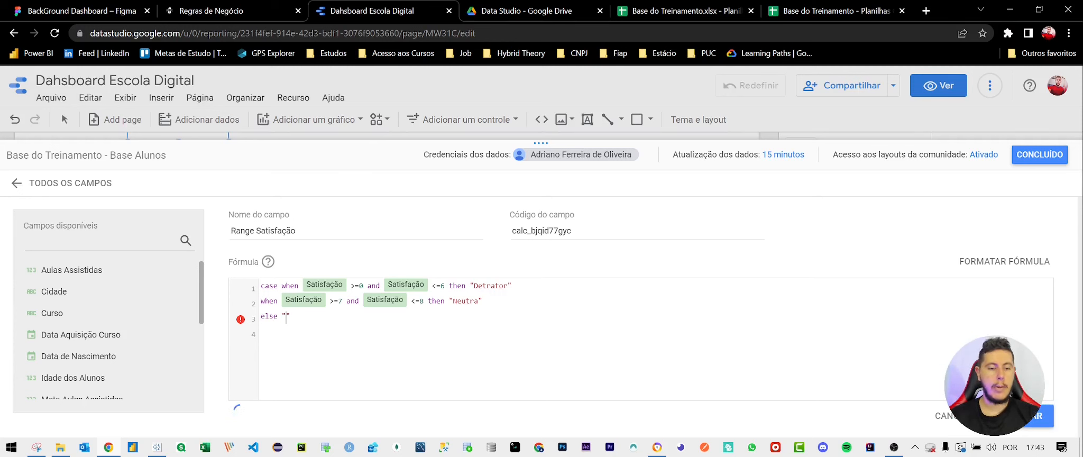
text(Promotor)
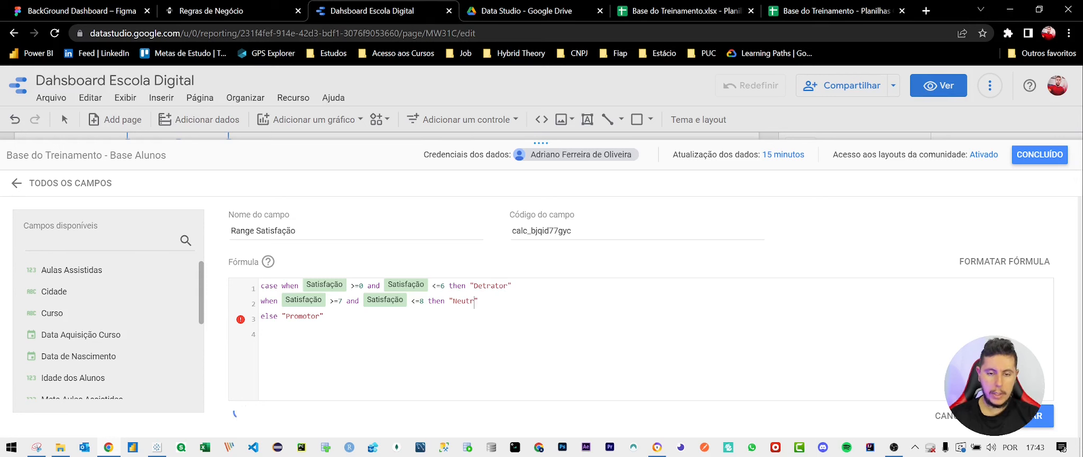
text(o)
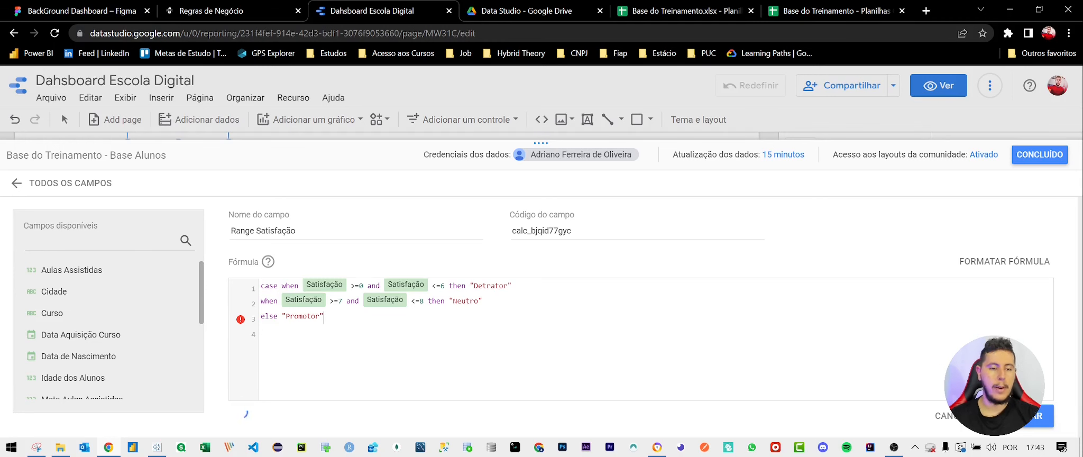
Close the case formula with end, save the Range Satisfação field and return to the report
key(Return)
text(else)
key(BackSpace)
key(BackSpace)
key(BackSpace)
key(BackSpace)
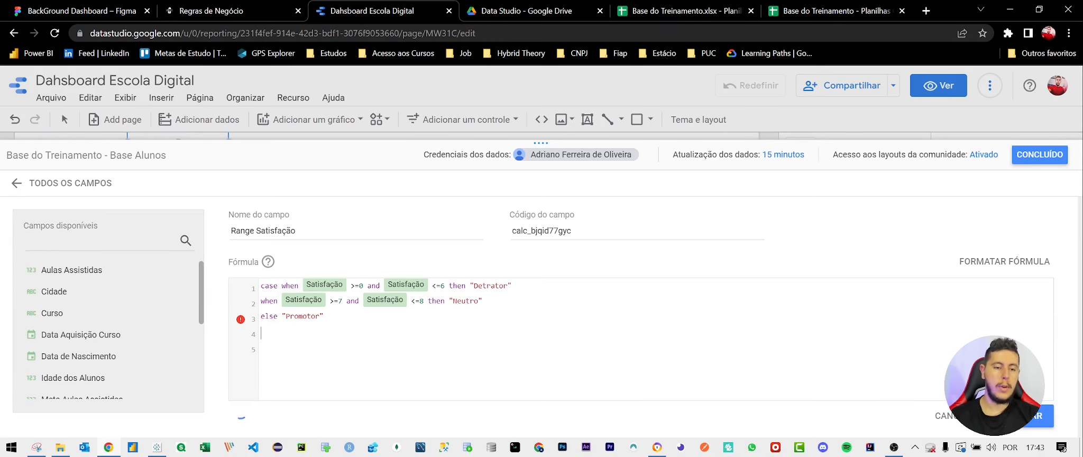
text(end)
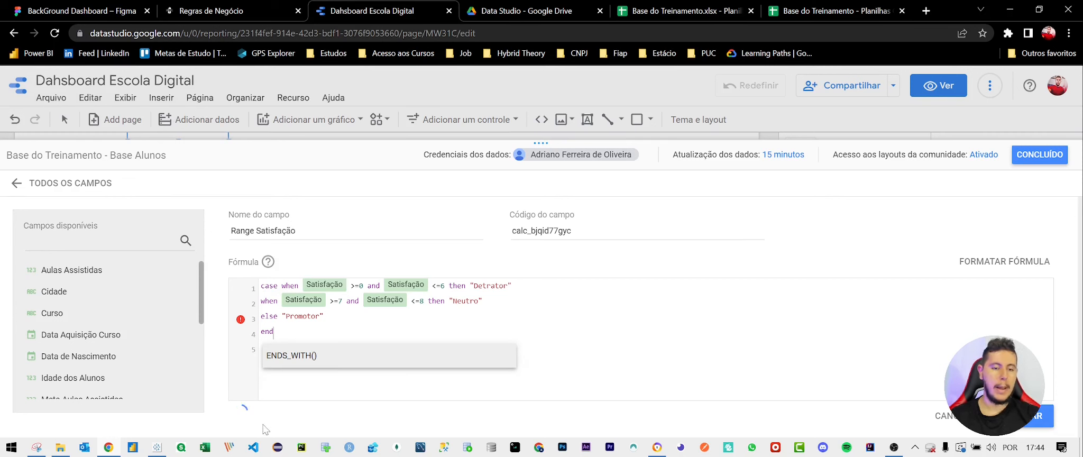
click(324, 316)
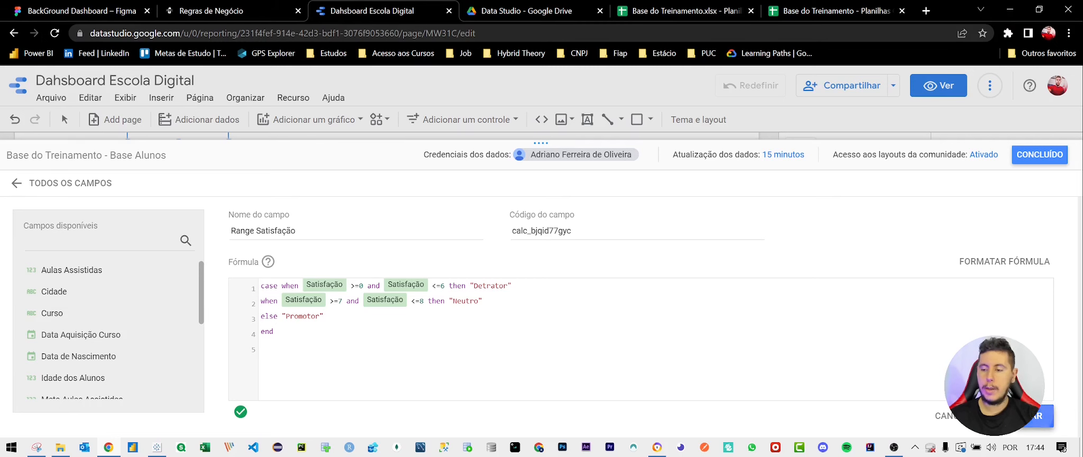
click(1039, 416)
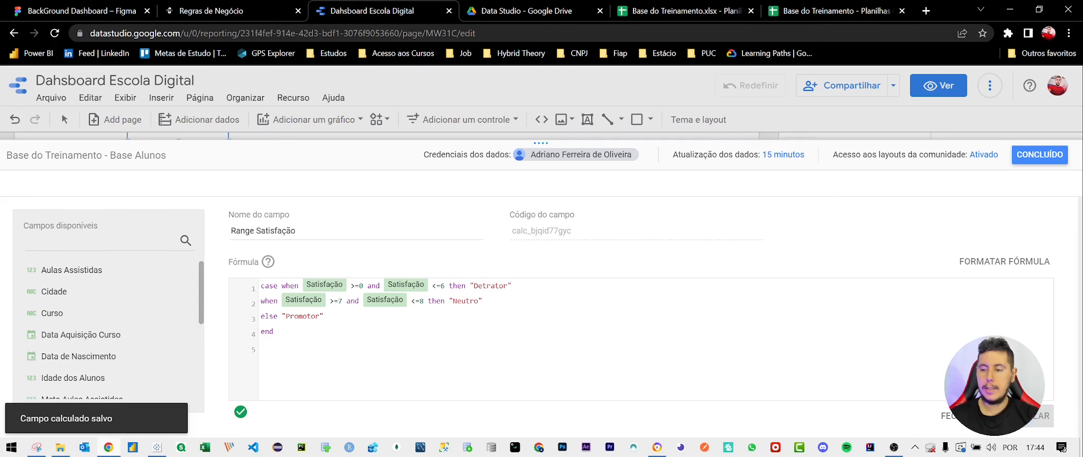
click(1040, 155)
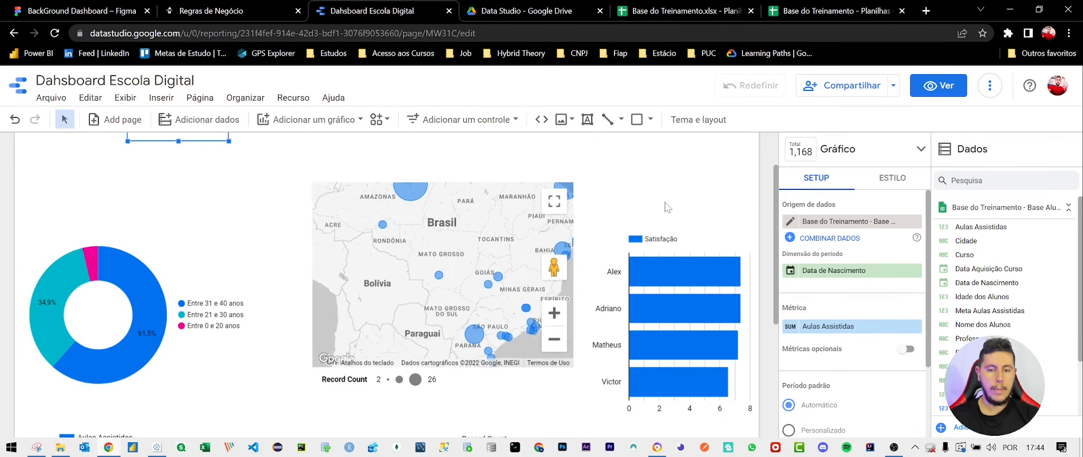
Copy the age-range donut chart to the report's upper right area and shrink it to fit above the Satisfação bar chart
scroll(667, 206, up, 1)
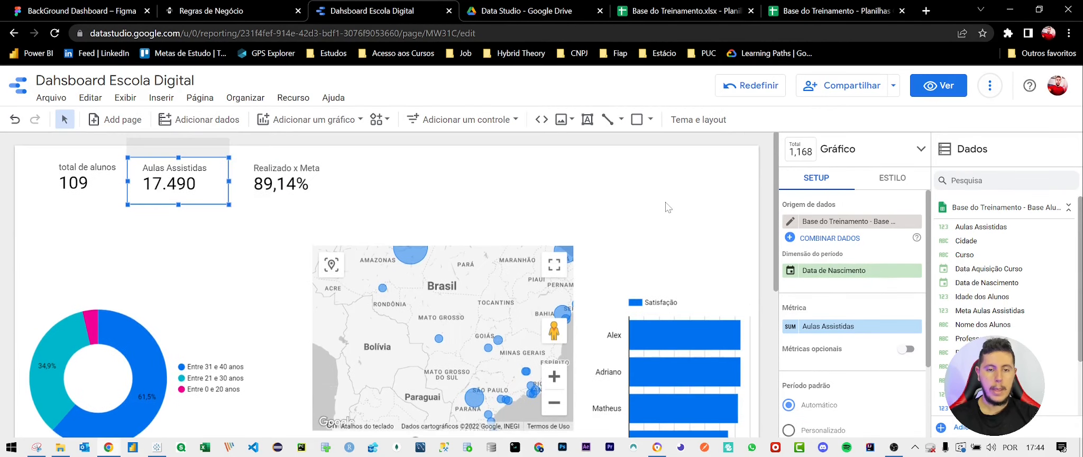
click(330, 123)
click(171, 289)
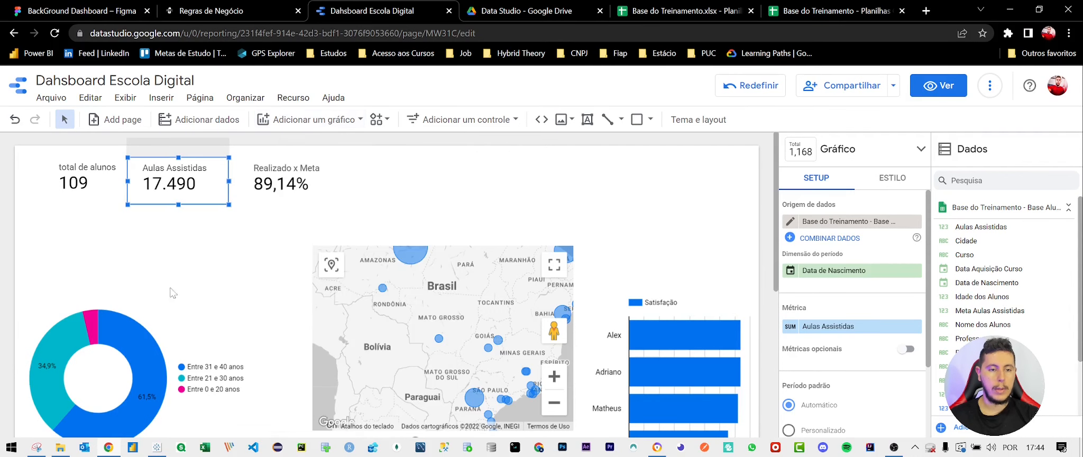
click(157, 318)
drag(161, 324, 617, 199)
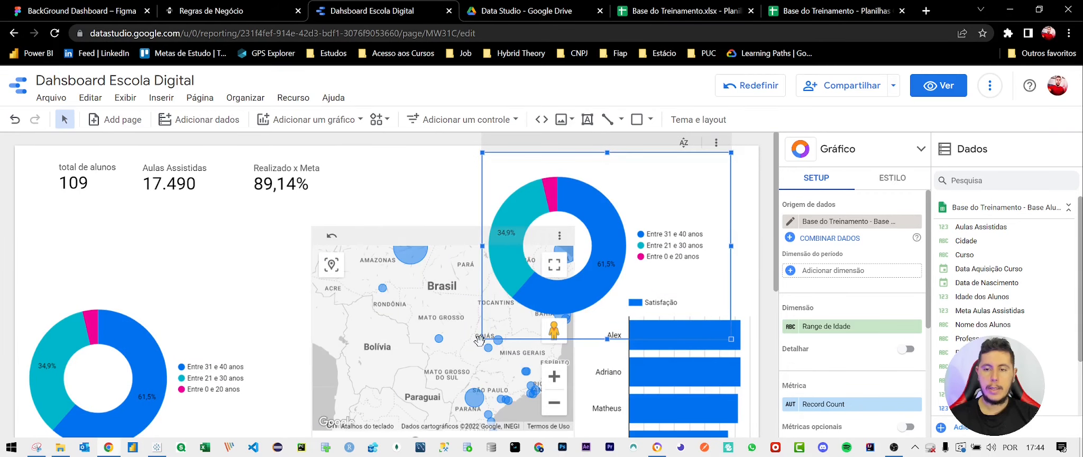
drag(483, 339, 578, 246)
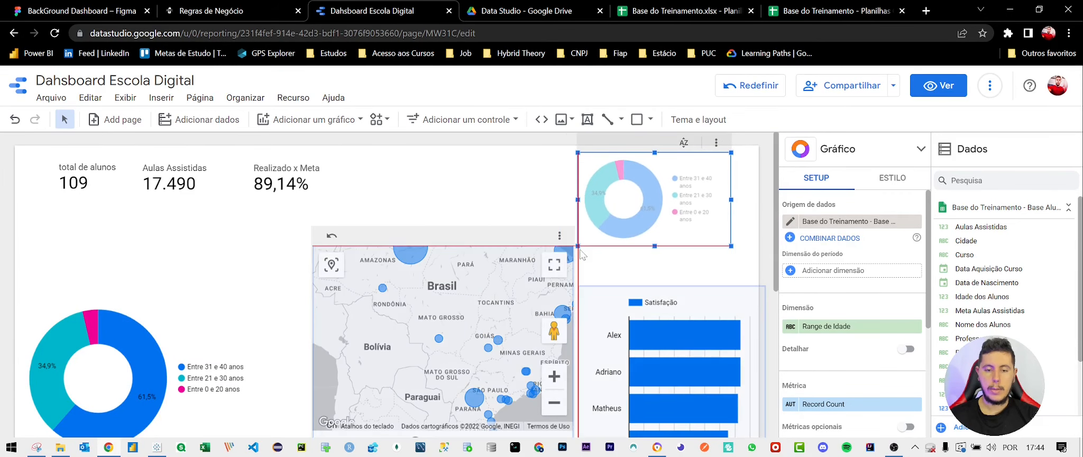
Set the copied donut chart's dimension to Range Satisfação and make the chart slightly narrower
click(839, 325)
text(sa)
double_click(827, 246)
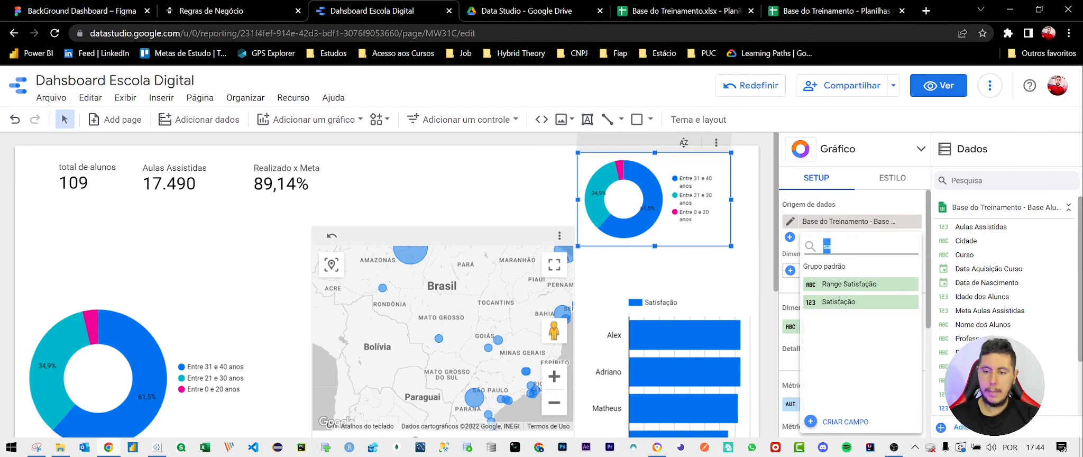
click(851, 284)
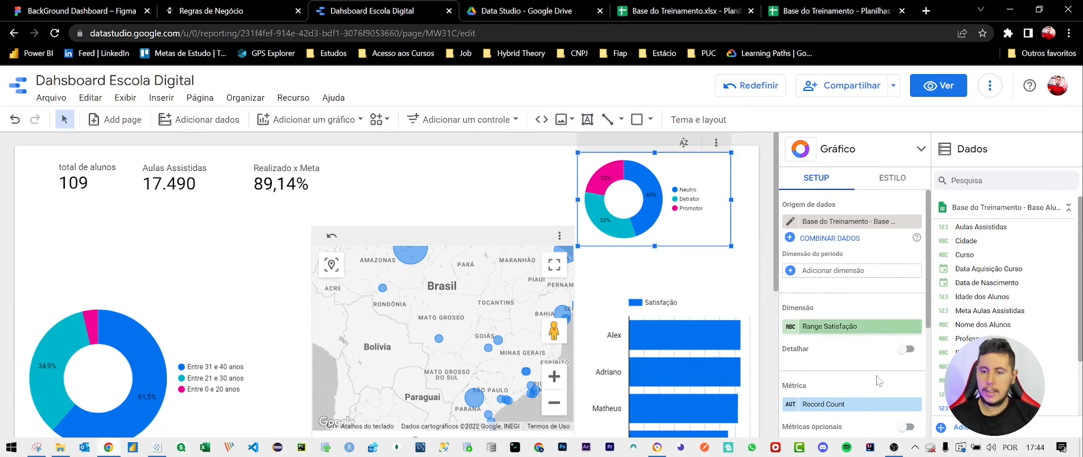
scroll(856, 394, down, 1)
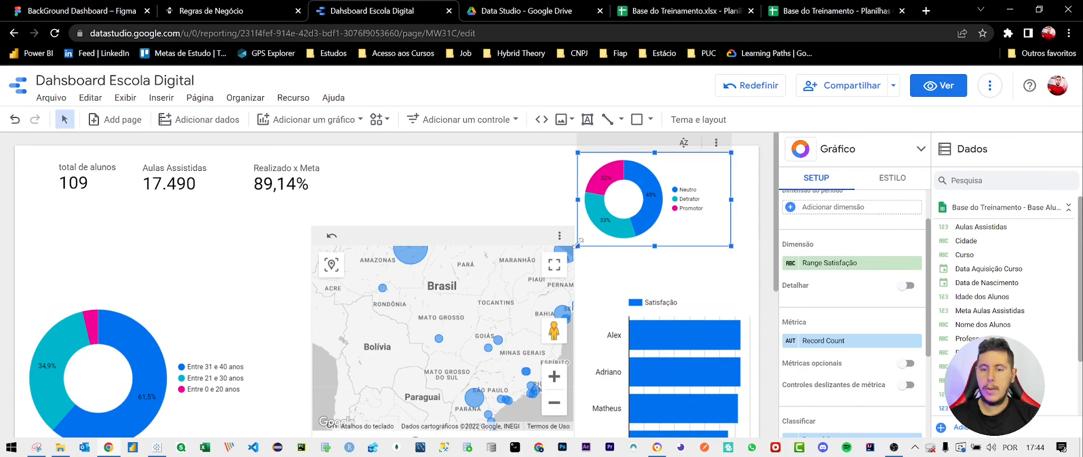
drag(577, 244, 595, 246)
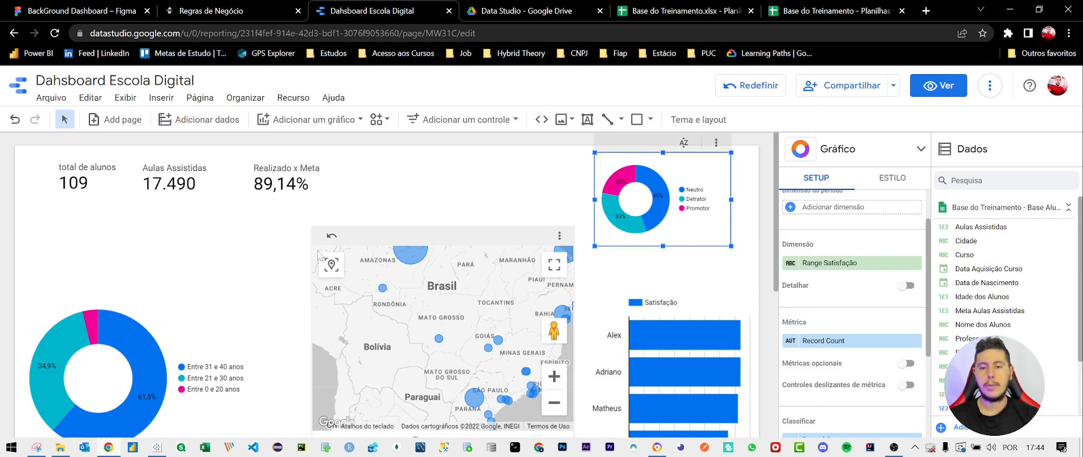
Move the map further down and place a copy of the three scorecards directly beneath the original row
drag(411, 233, 412, 323)
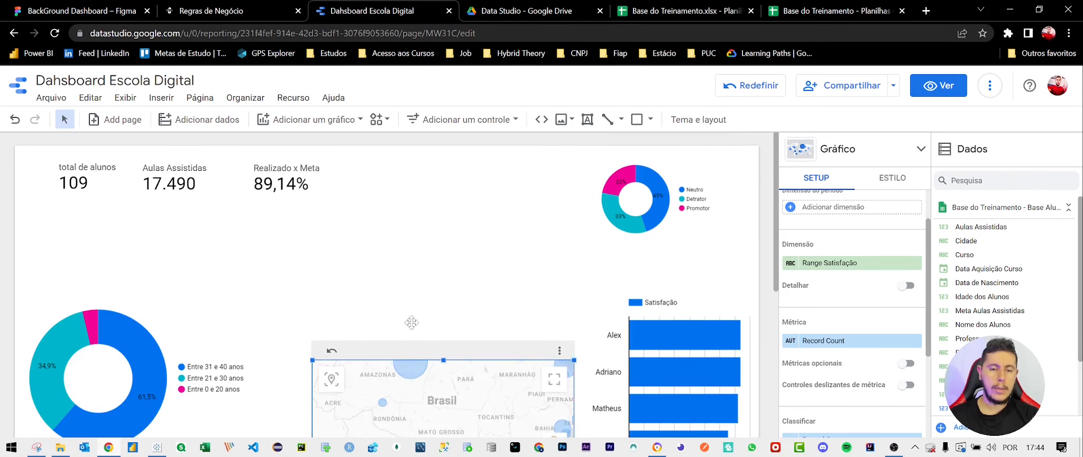
drag(371, 197, 53, 150)
drag(100, 180, 99, 233)
Start a new filter named Promotor for the copied total de alunos scorecard
click(86, 232)
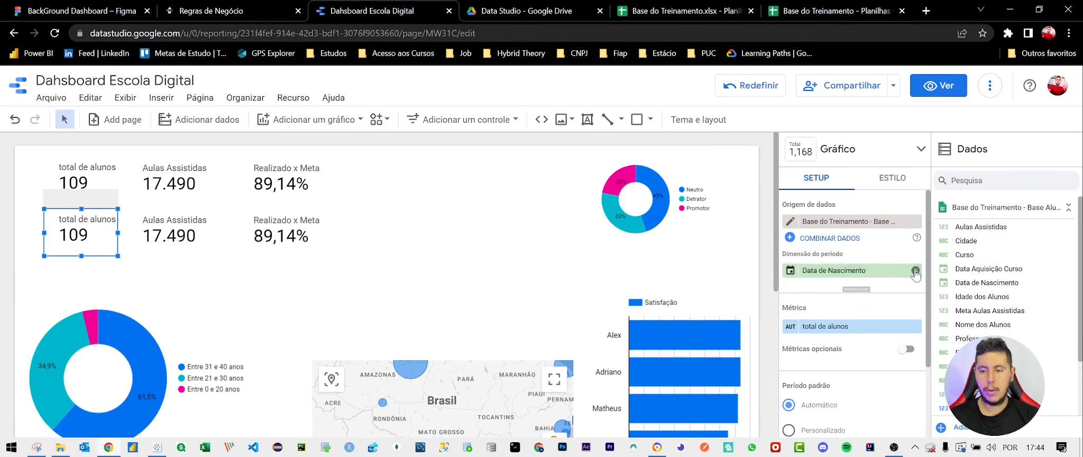
scroll(856, 296, down, 2)
click(856, 295)
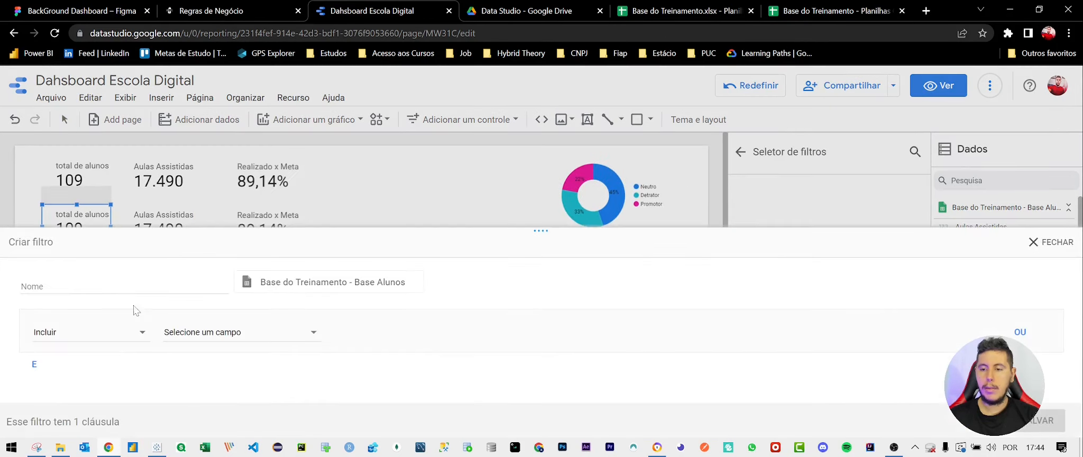
text(Promotor)
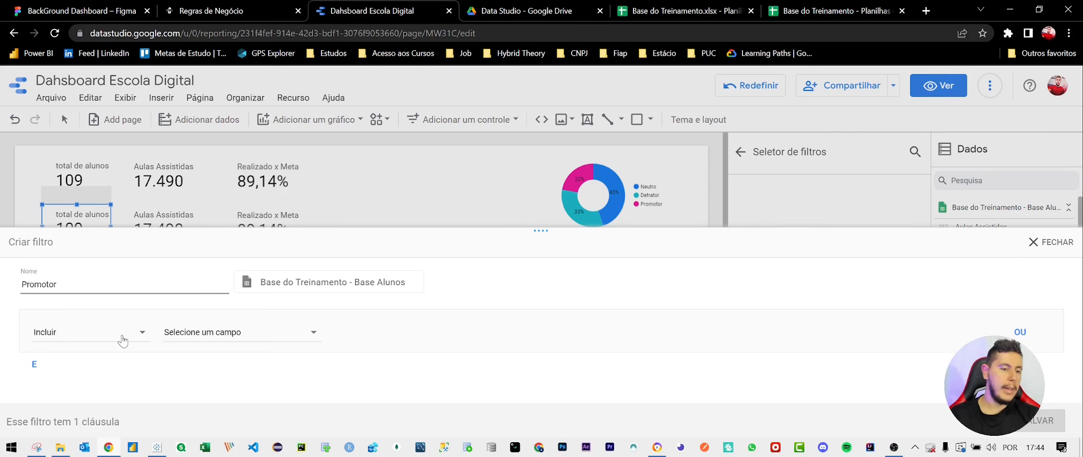
Set the filter condition to include records where Range Satisfação is Igual a (=) Promotor
click(195, 333)
text(sa)
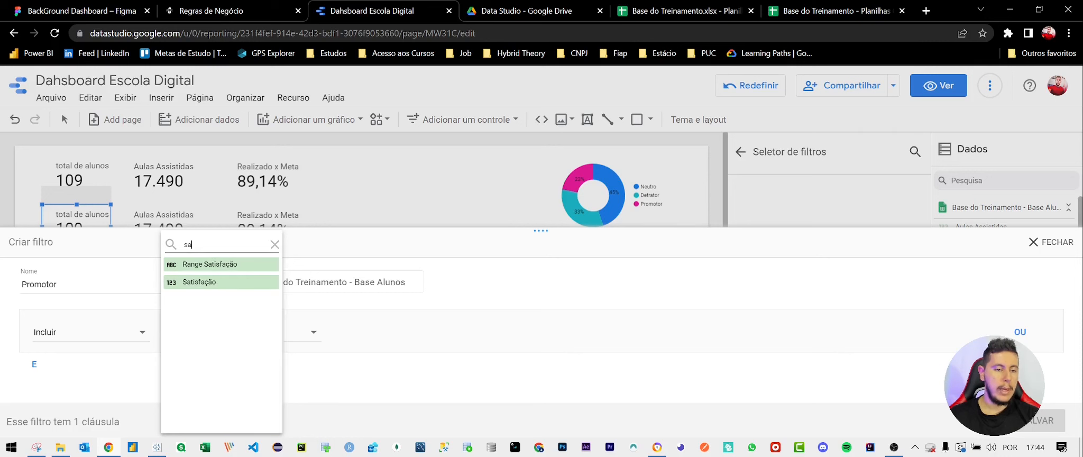
click(209, 263)
click(394, 343)
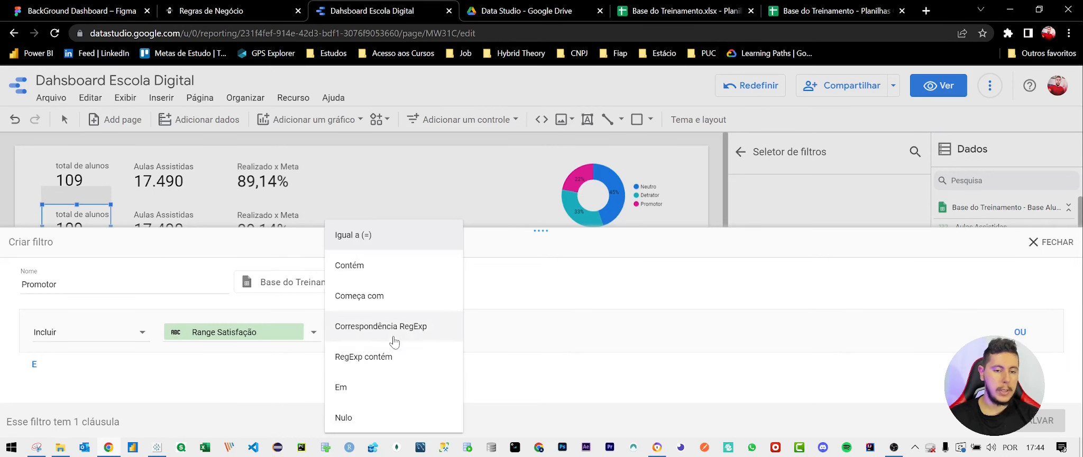
click(365, 235)
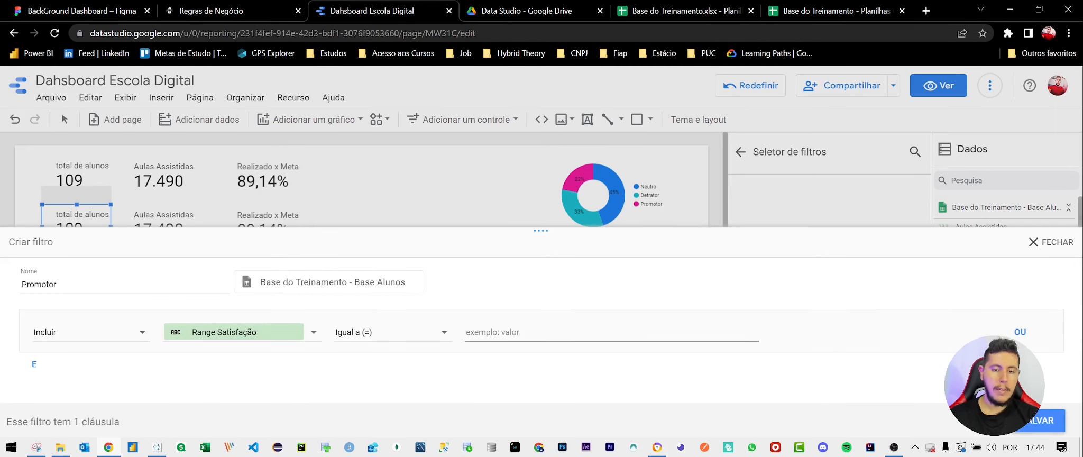
click(468, 331)
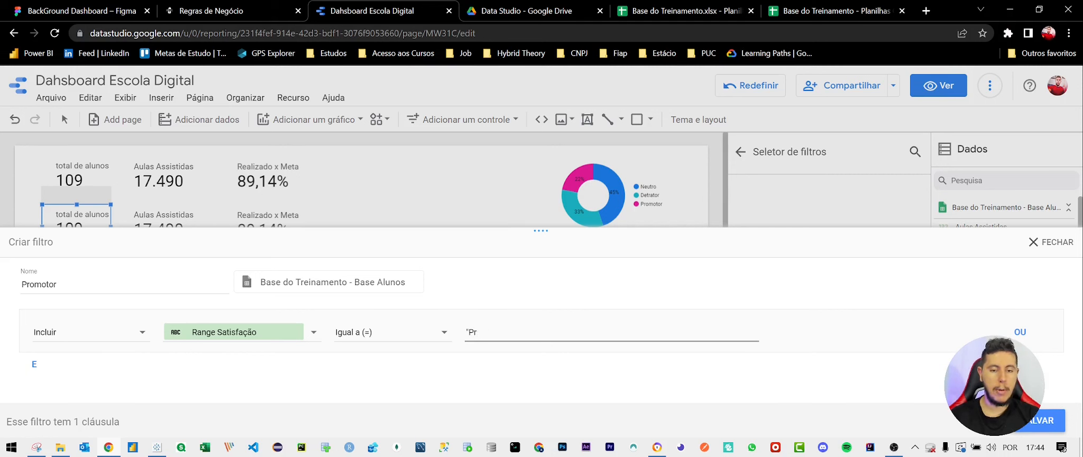
key(BackSpace)
key(BackSpace)
key(BackSpace)
text(P)
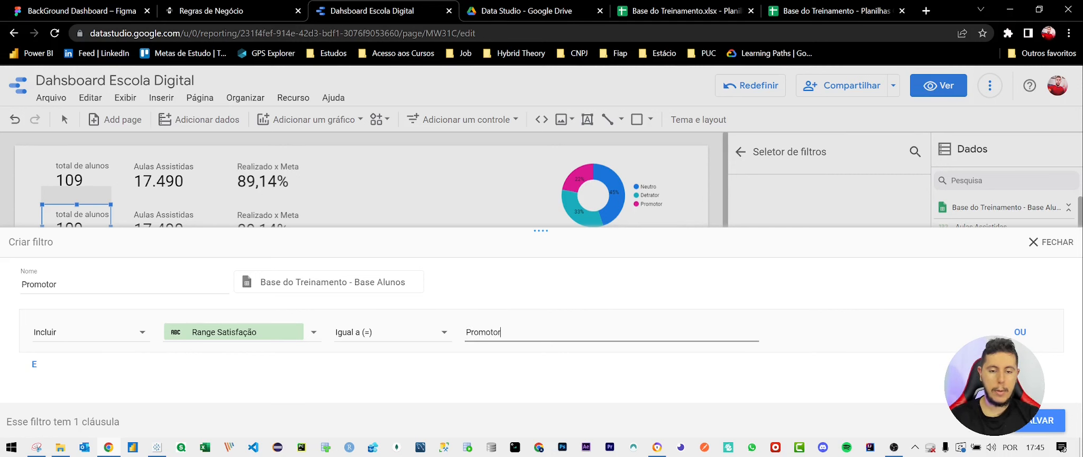
Save the Promotor filter and preview the report to compare the filtered scorecard with the satisfaction donut chart
click(1047, 420)
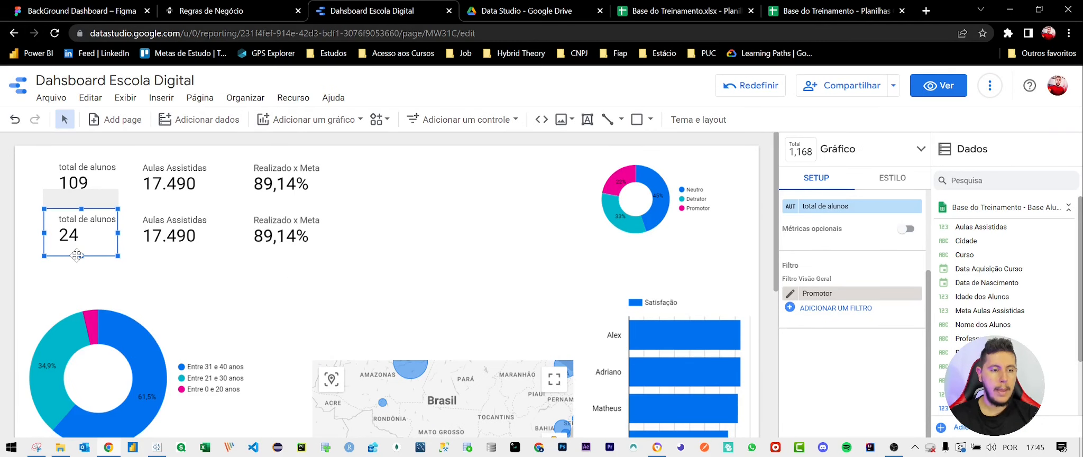
click(936, 86)
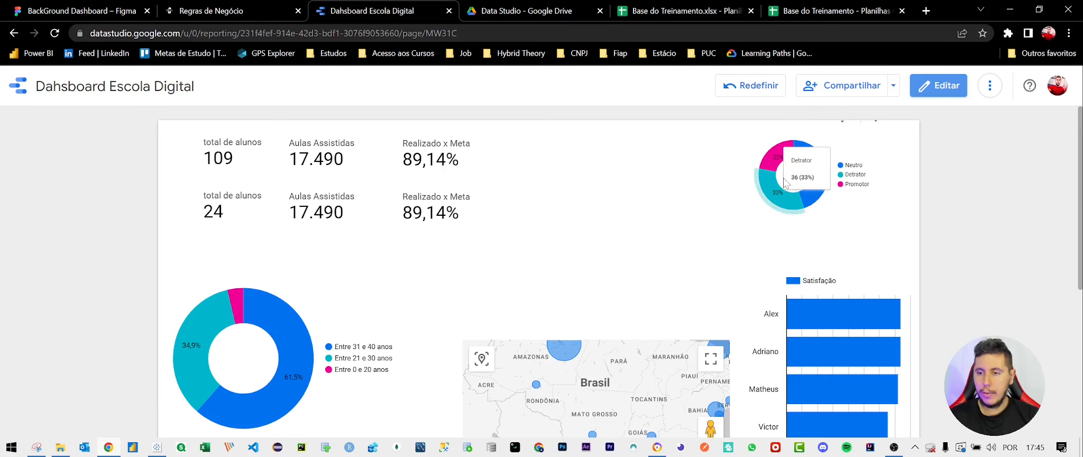
mouse_move(780, 155)
click(938, 85)
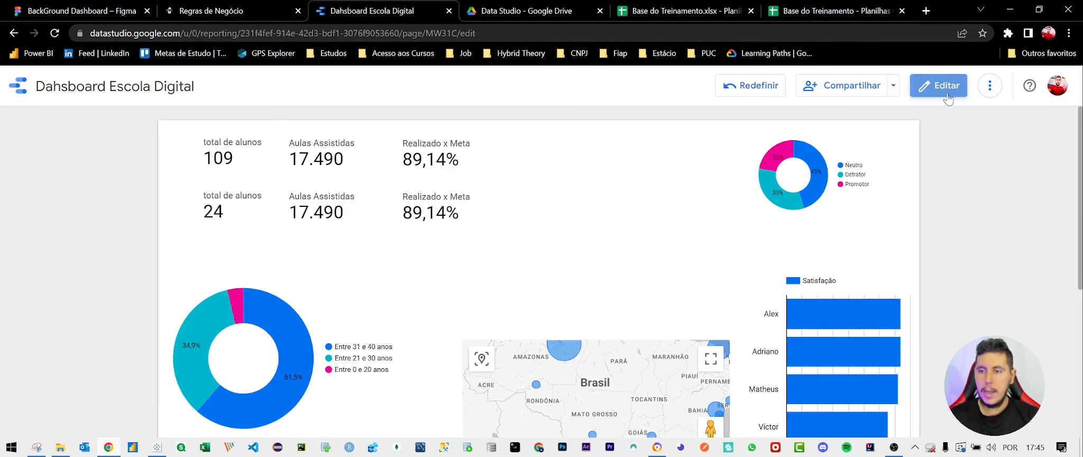
Make two copies of the Promotor filter in the report's list of managed filters
click(210, 228)
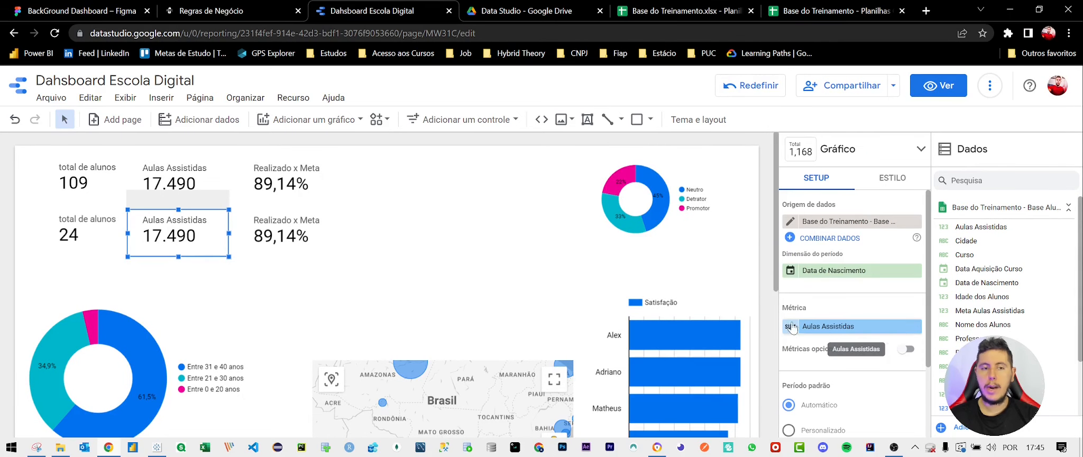
scroll(890, 337, down, 3)
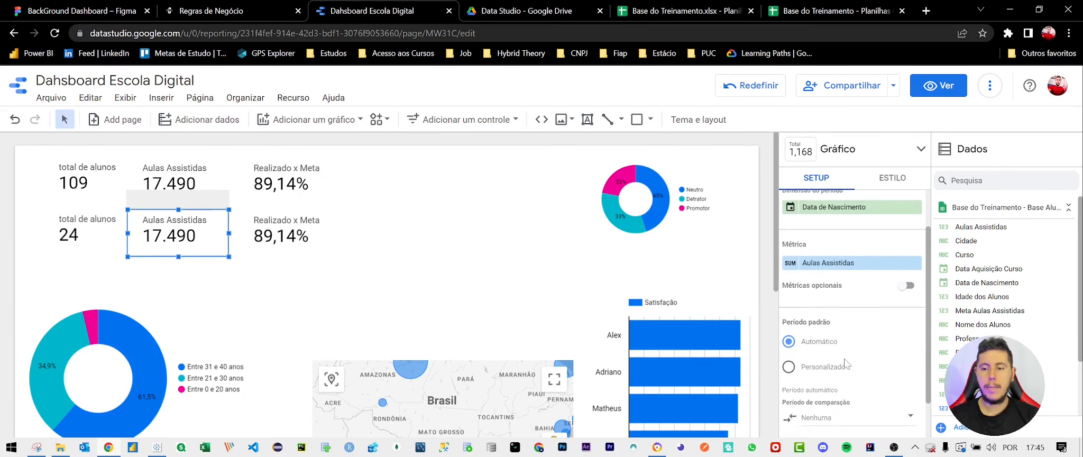
click(293, 97)
click(349, 182)
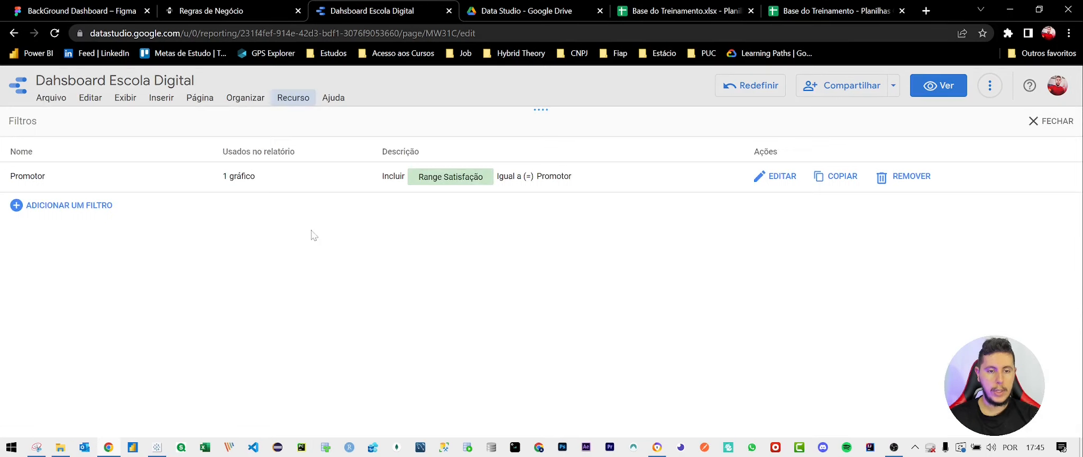
drag(6, 177, 979, 184)
click(913, 234)
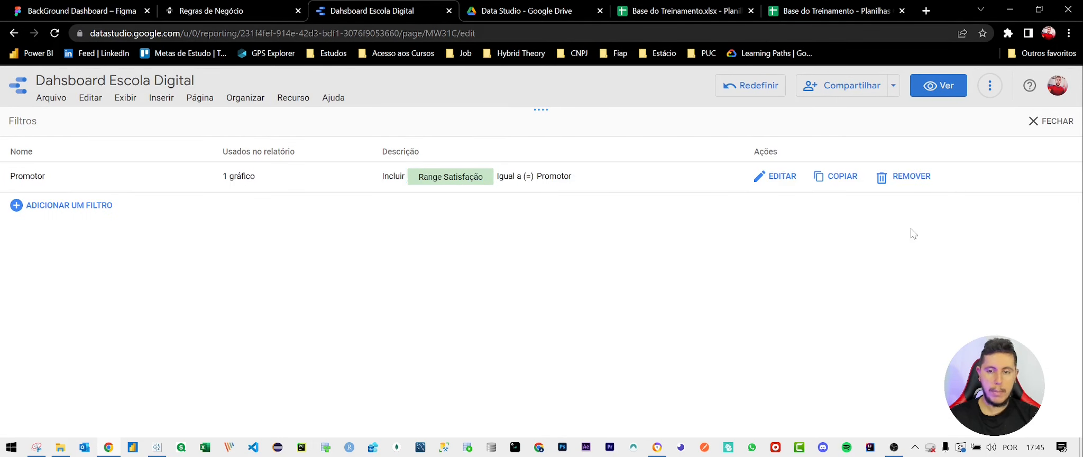
click(843, 176)
click(834, 209)
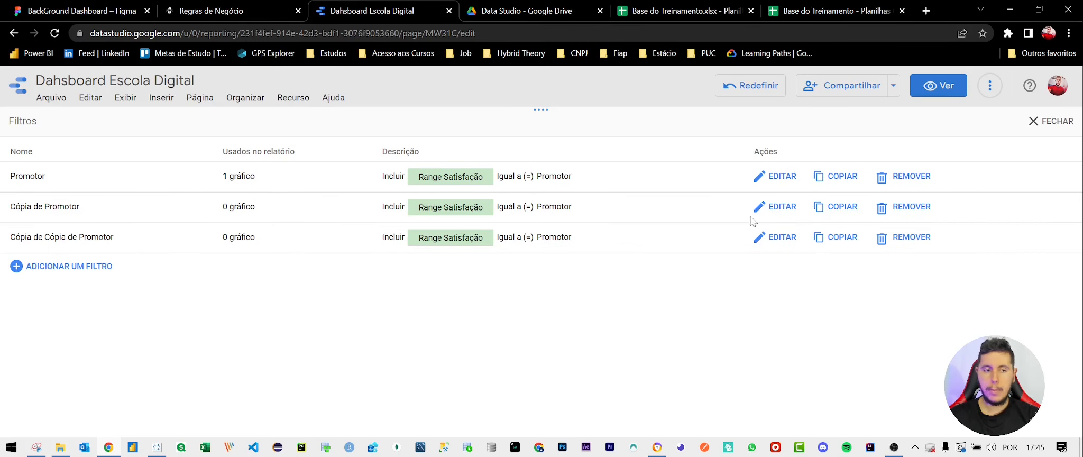
Rename the first filter copy as Neutro, set its Range Satisfação condition value to Neutro and save it
click(768, 208)
drag(93, 164, 3, 157)
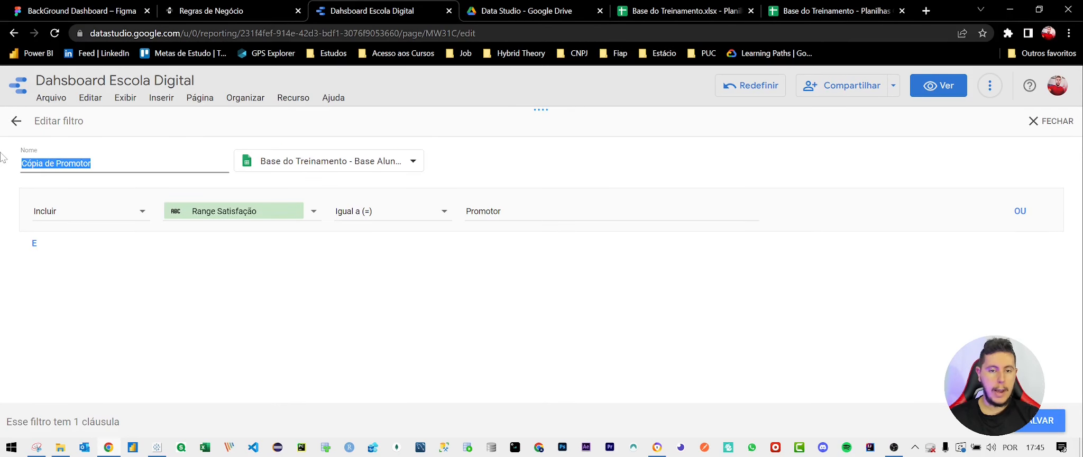
text(Neutro)
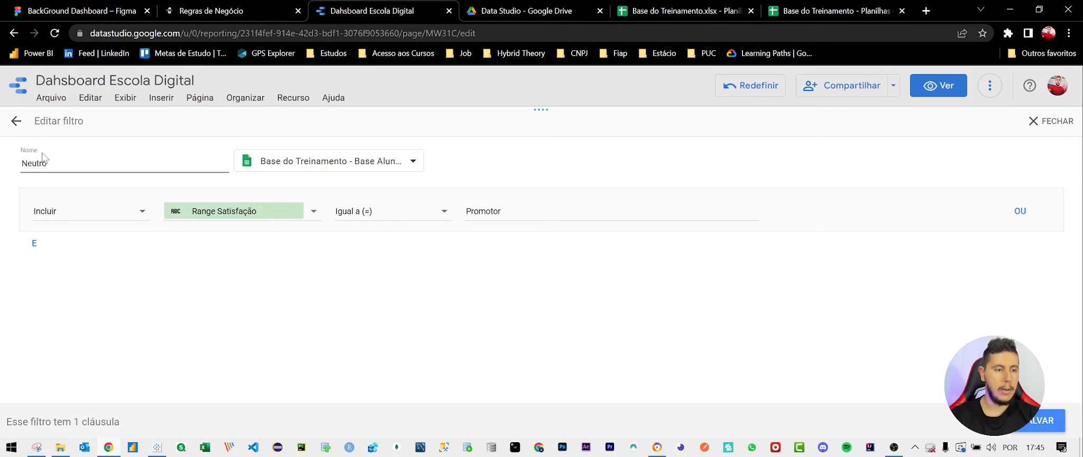
key(ctrl+a)
key(ctrl+c)
double_click(482, 211)
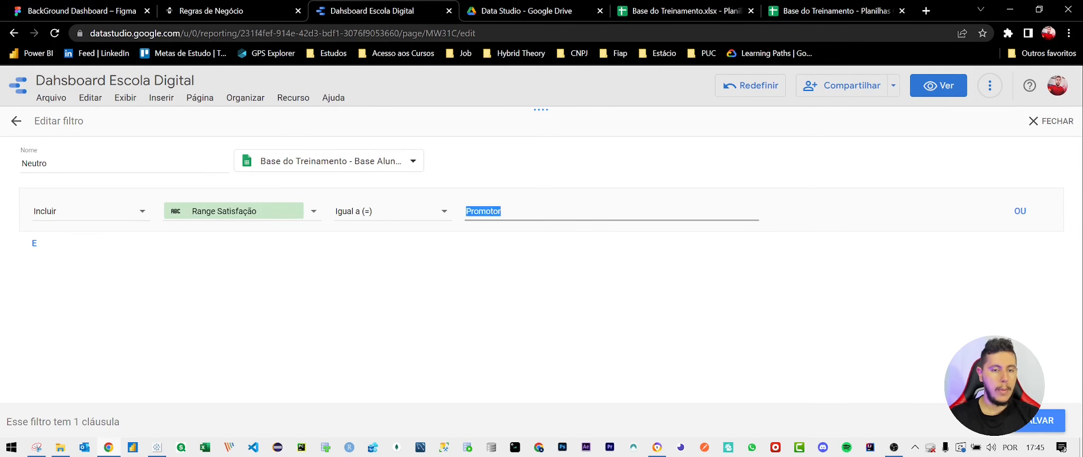
key(ctrl+v)
click(1060, 422)
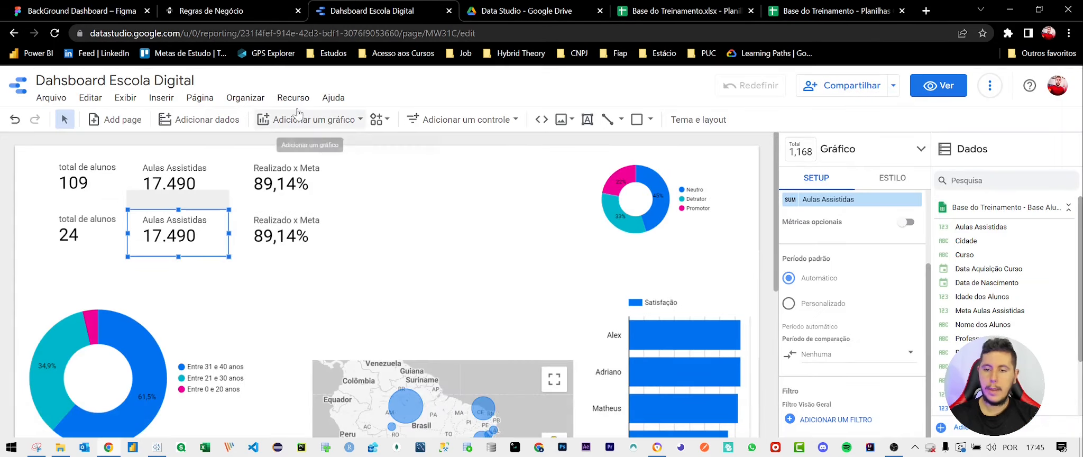
Rename the remaining filter copy as Detrator, set its Range Satisfação condition value to Detrator and save it
click(293, 97)
click(317, 176)
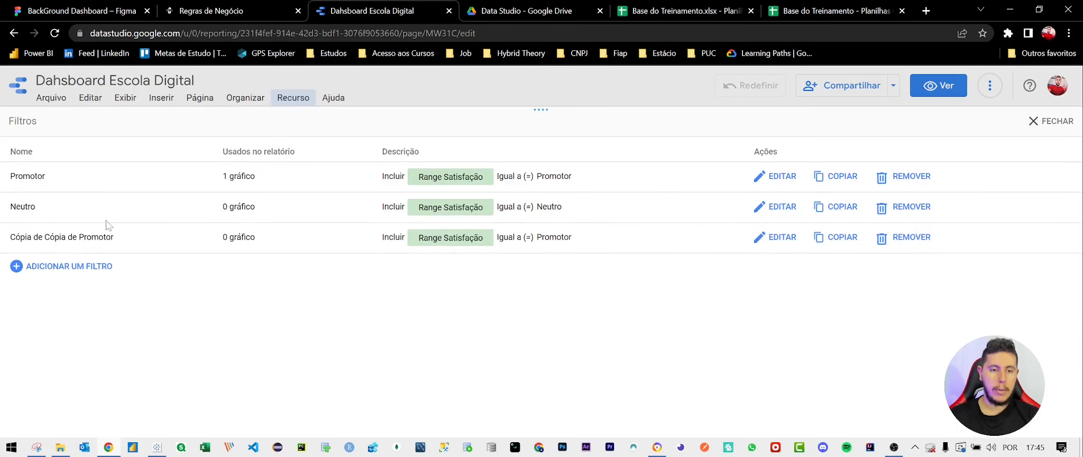
click(782, 237)
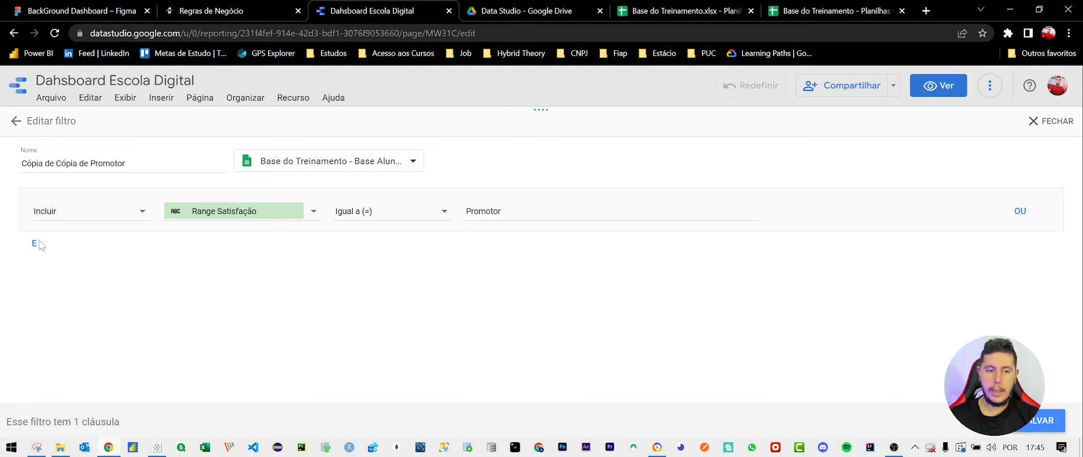
drag(125, 164, 3, 167)
text(Detrator)
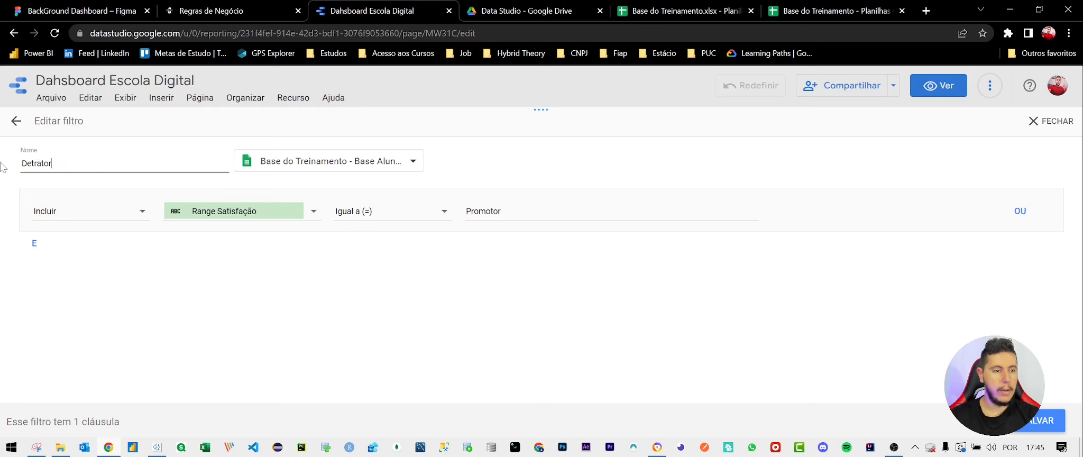
key(ctrl+a)
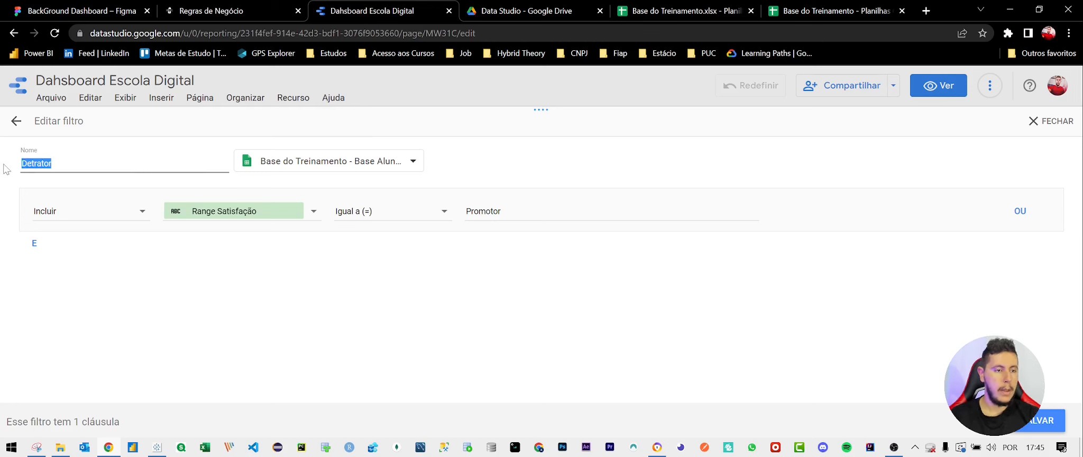
key(ctrl+c)
double_click(492, 211)
key(ctrl+v)
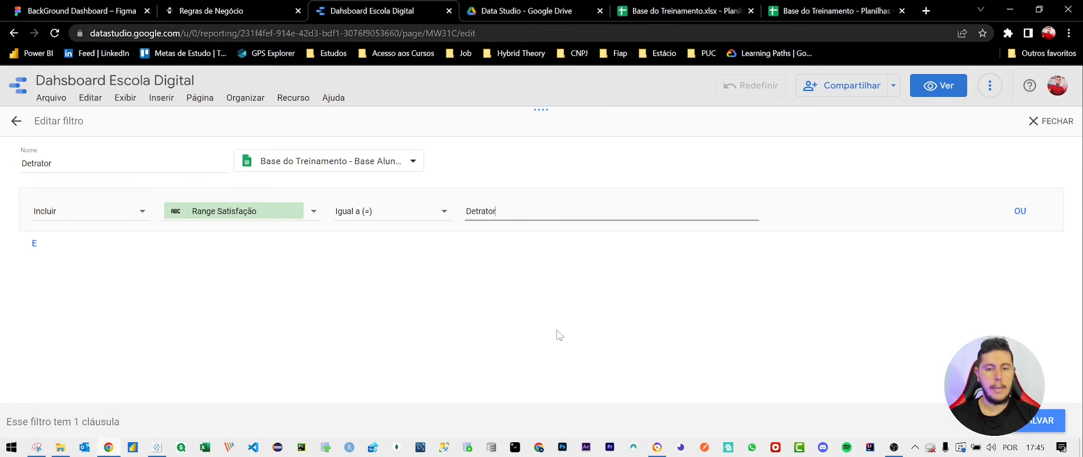
click(1052, 420)
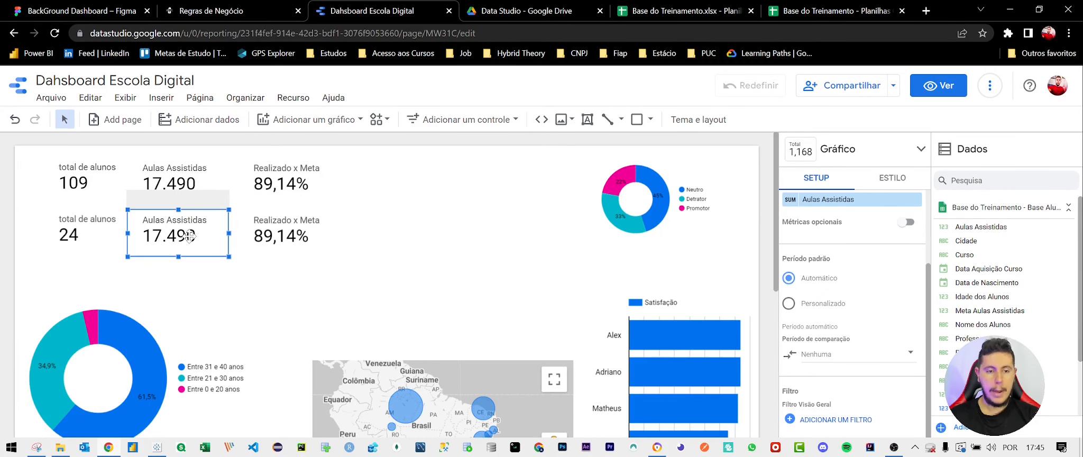
Apply the Neutro filter to the copied Aulas Assistidas scorecard in the second row
scroll(870, 348, down, 2)
click(841, 332)
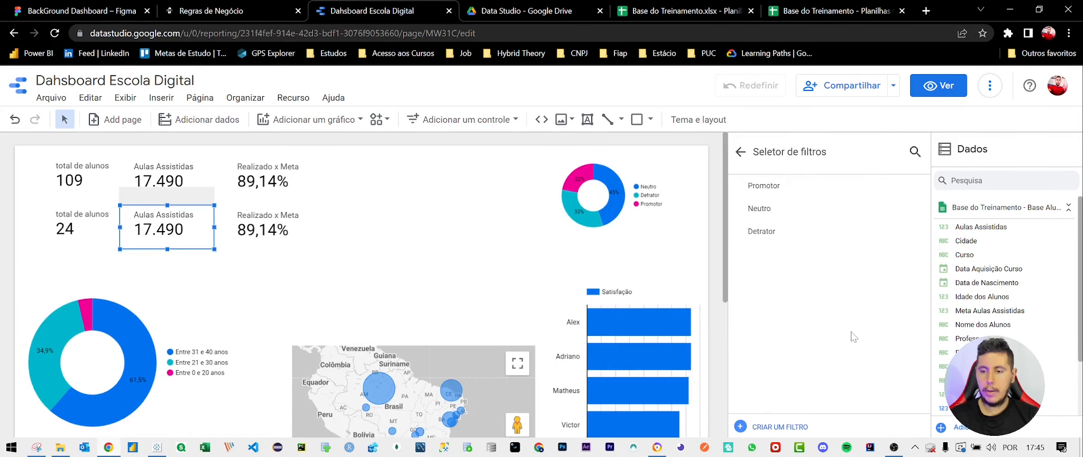
click(794, 209)
Apply the Detrator filter to the copied Realizado x Meta scorecard in the second row
click(270, 219)
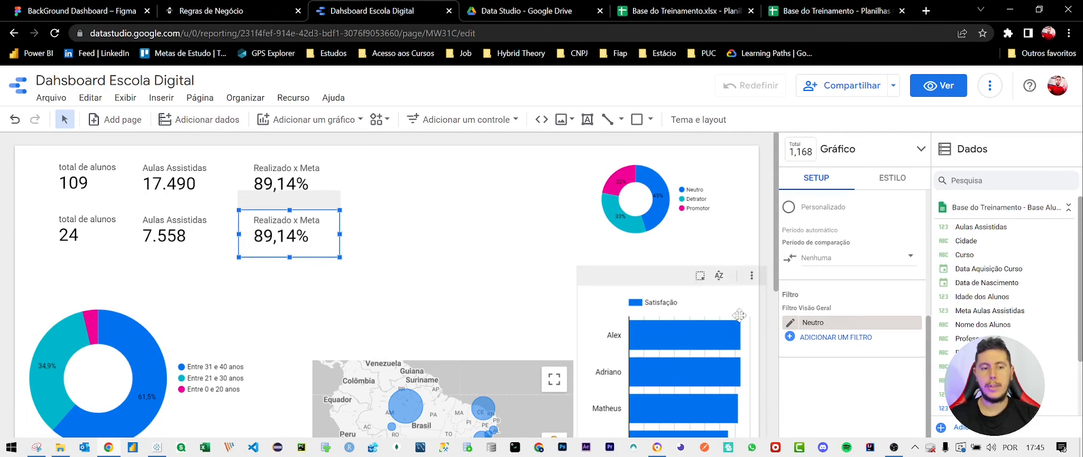
scroll(830, 360, down, 3)
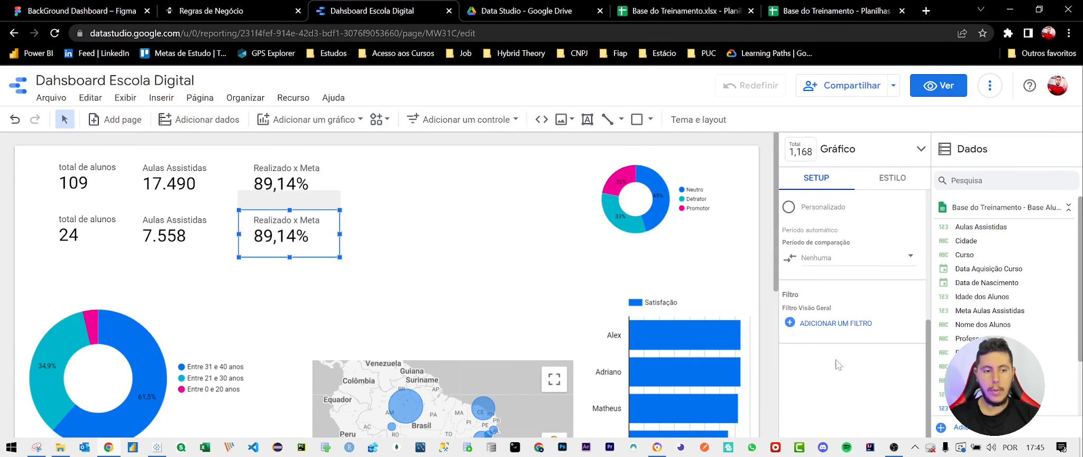
click(829, 324)
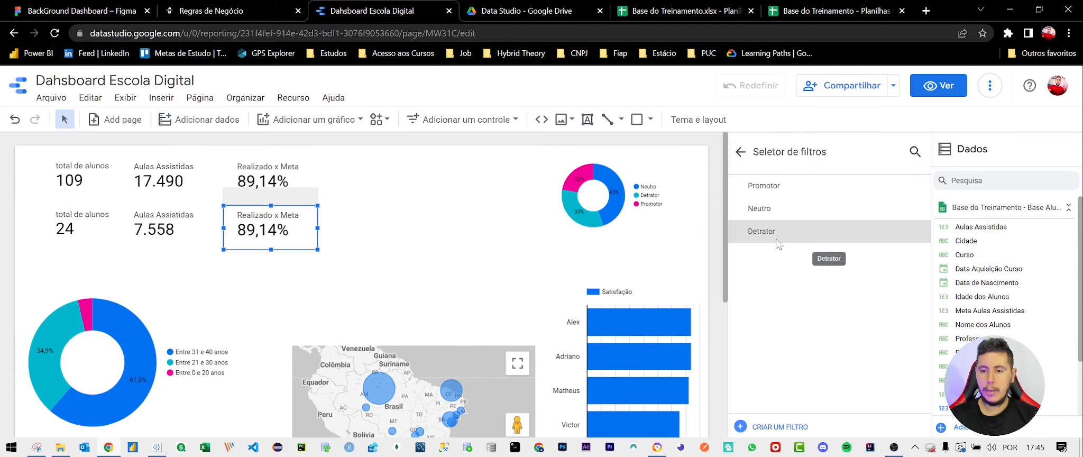
click(815, 238)
Change the metric of the copied Aulas Assistidas scorecard to Record Count
click(182, 244)
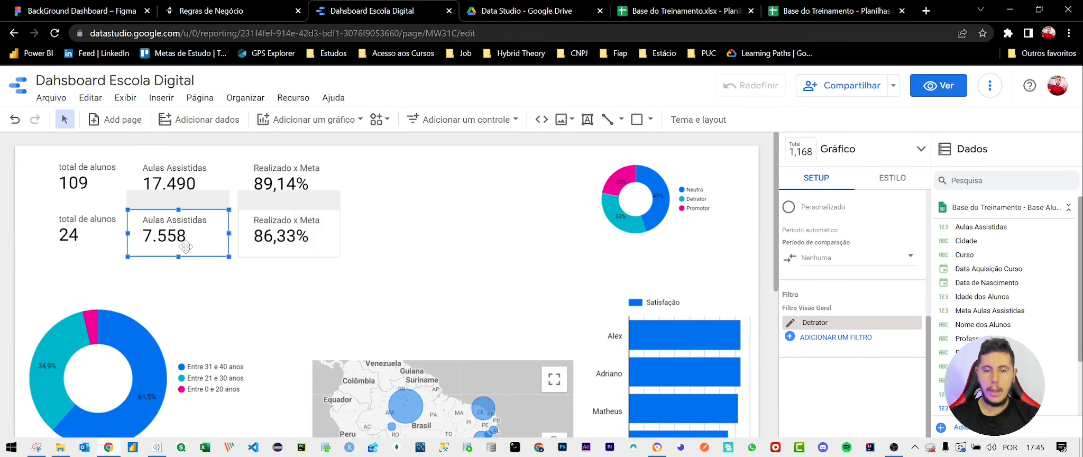
click(52, 217)
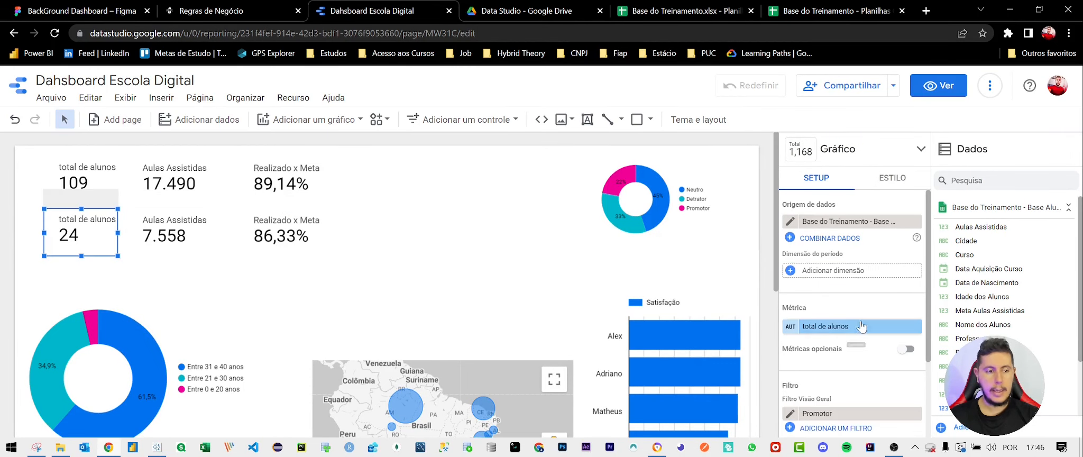
click(187, 226)
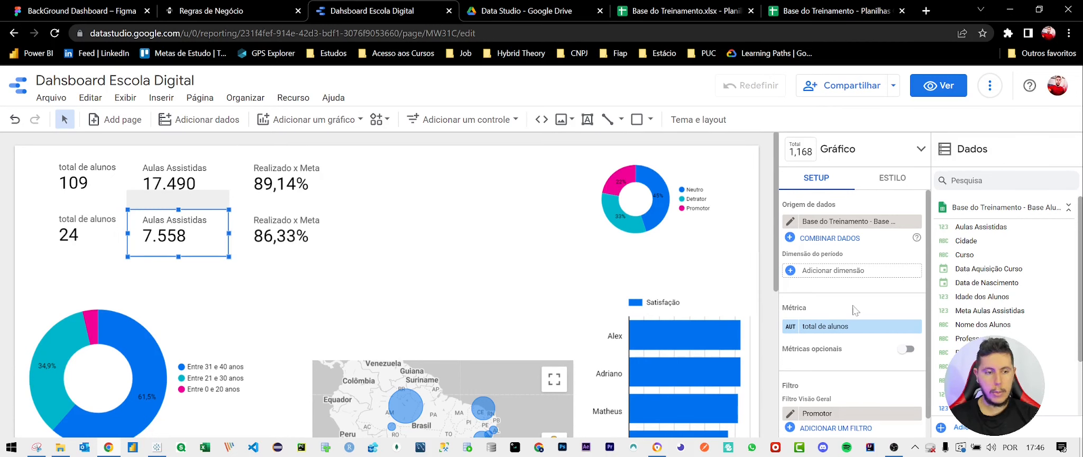
click(857, 327)
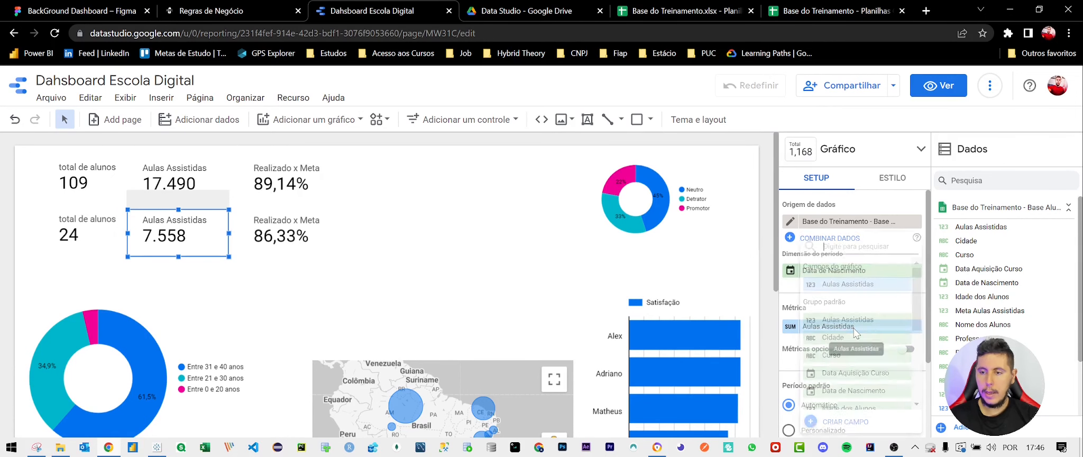
text(total)
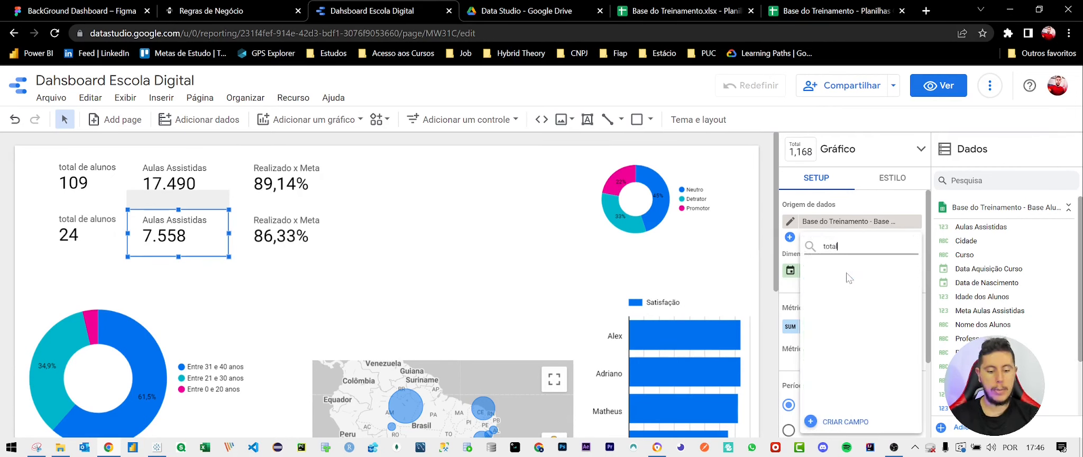
key(BackSpace)
key(BackSpace)
key(BackSpace)
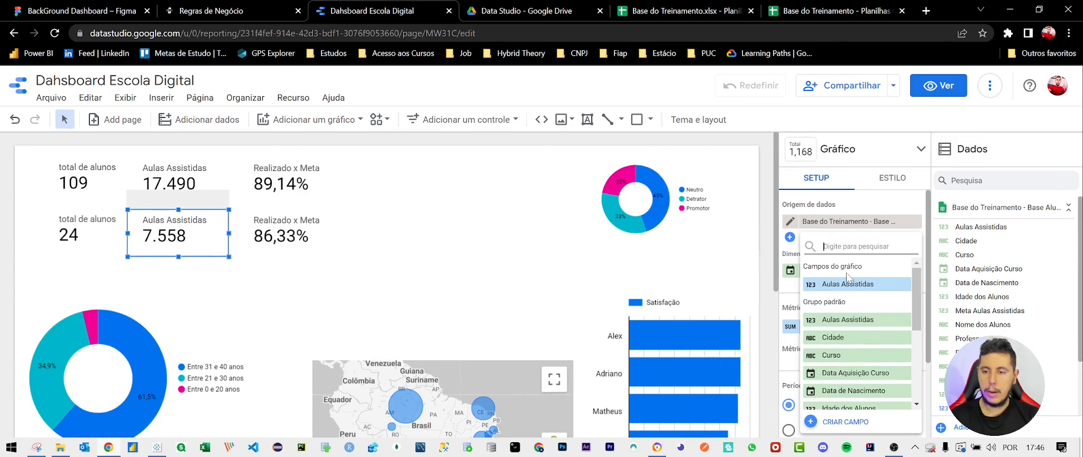
text(rec)
click(846, 301)
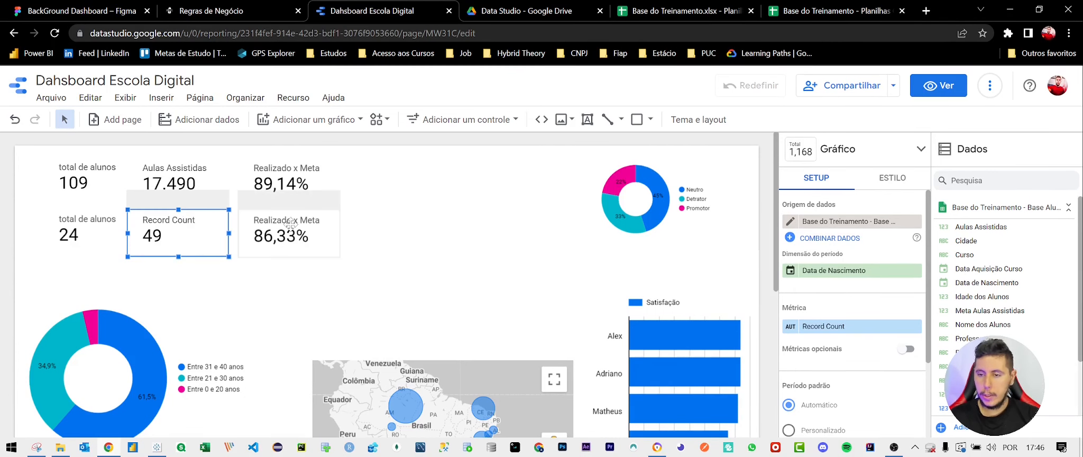
Change the copied Realizado x Meta scorecard's metric to Record Count and shift the second row's middle scorecard slightly right
click(846, 327)
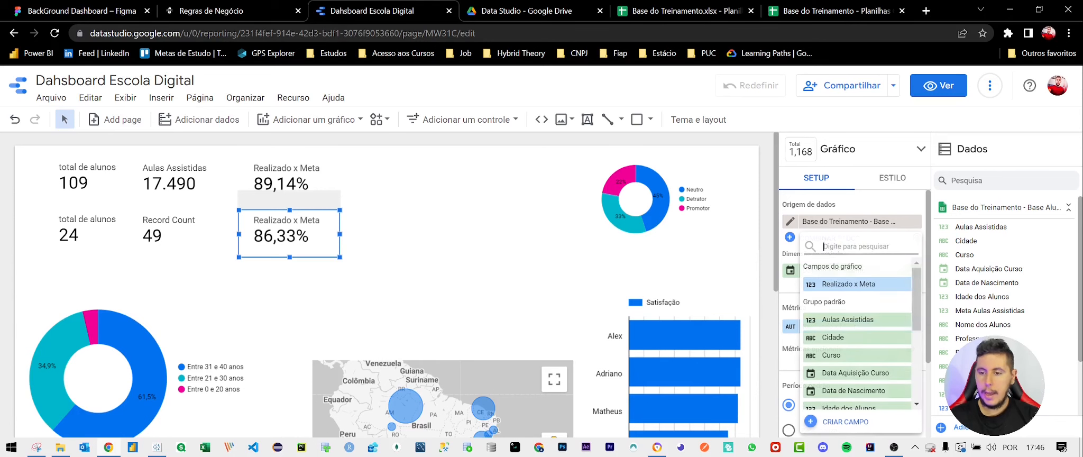
click(855, 297)
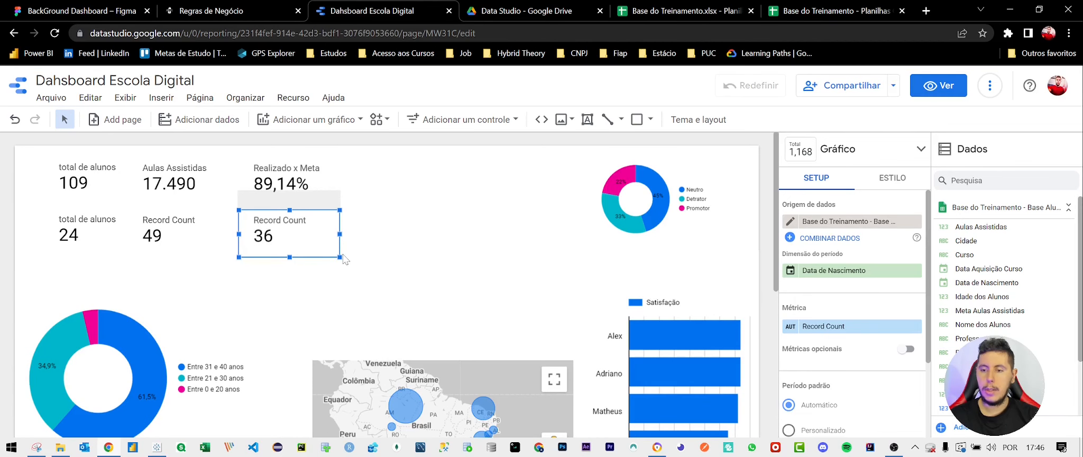
drag(145, 236, 155, 237)
Rename the metric of the copied total de alunos scorecard as promotor
click(112, 229)
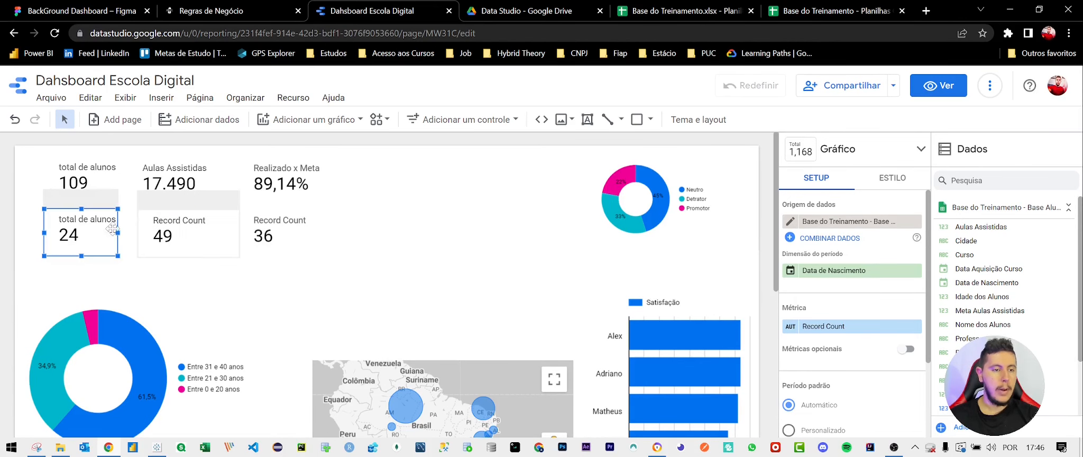
click(790, 327)
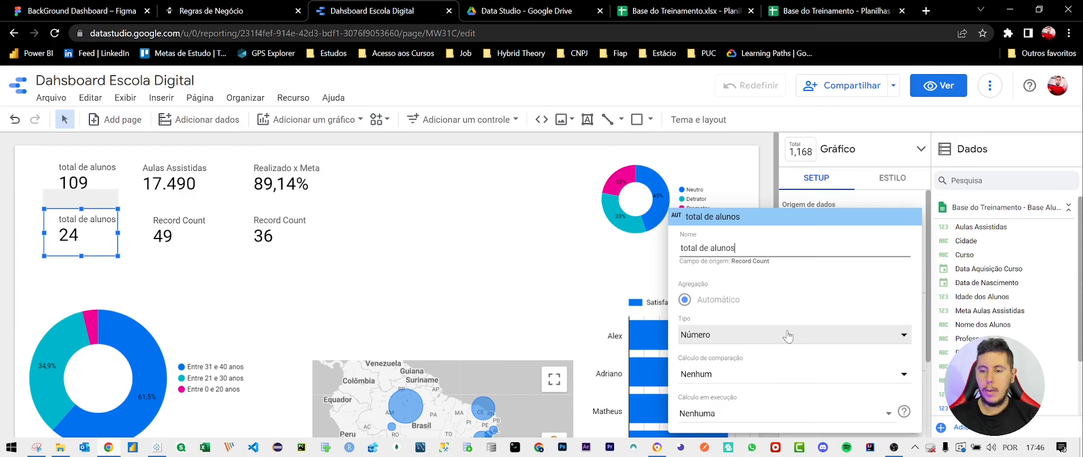
key(ctrl+a)
text(pr)
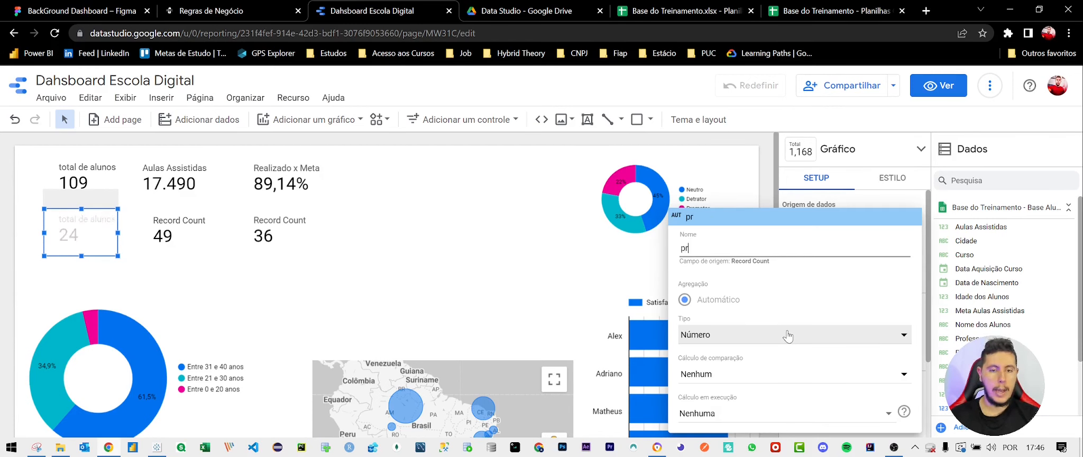
text(omtotor)
key(Return)
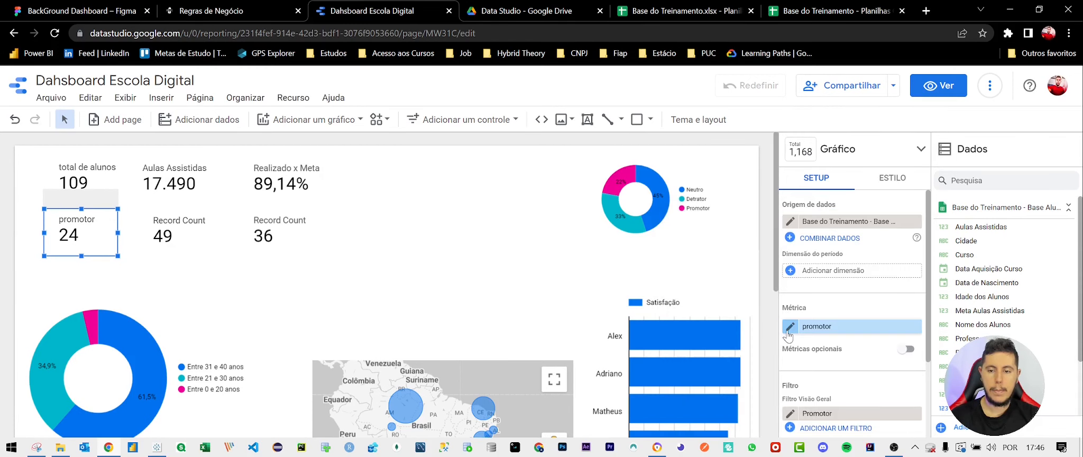
Rename the metric of the second row's middle Record Count scorecard as neutro
click(173, 222)
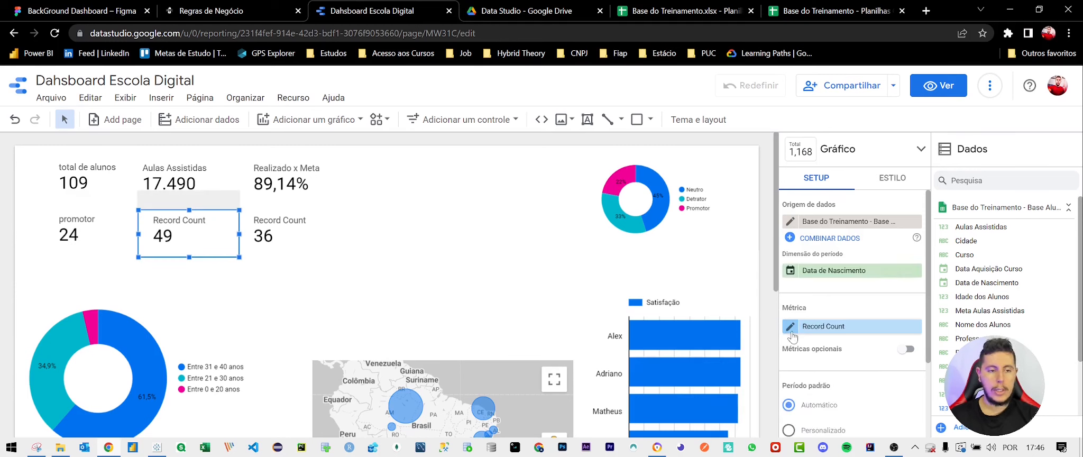
click(790, 330)
text(neutro)
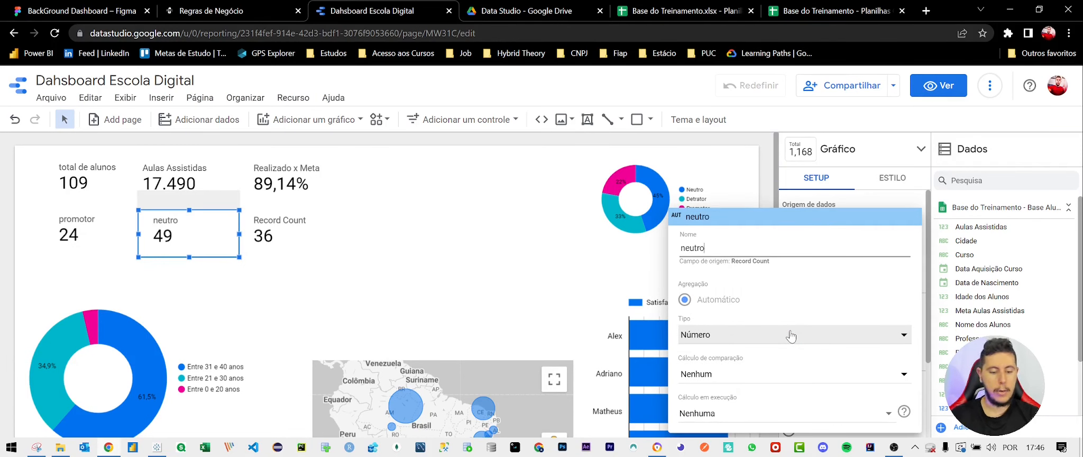
key(Return)
Rename the metric of the second row's last Record Count scorecard as detrator
click(281, 228)
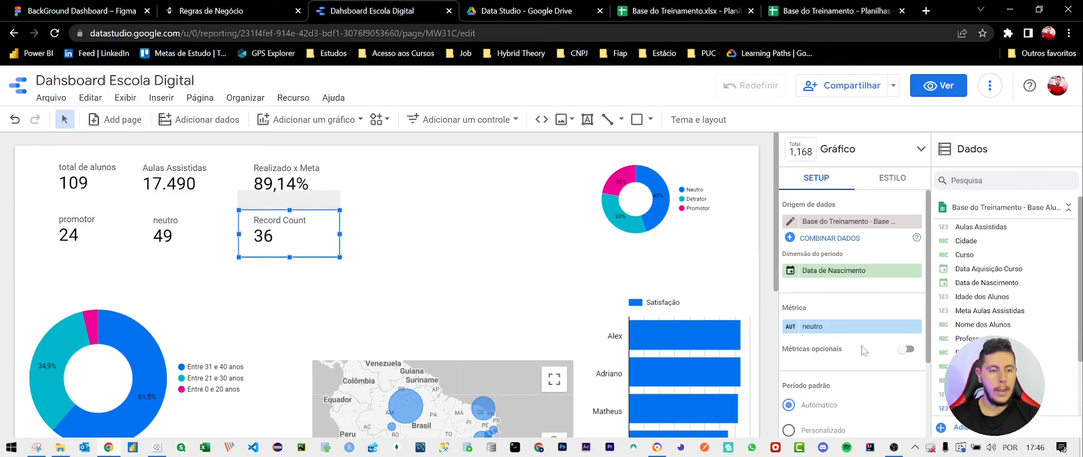
click(791, 329)
text(detrator)
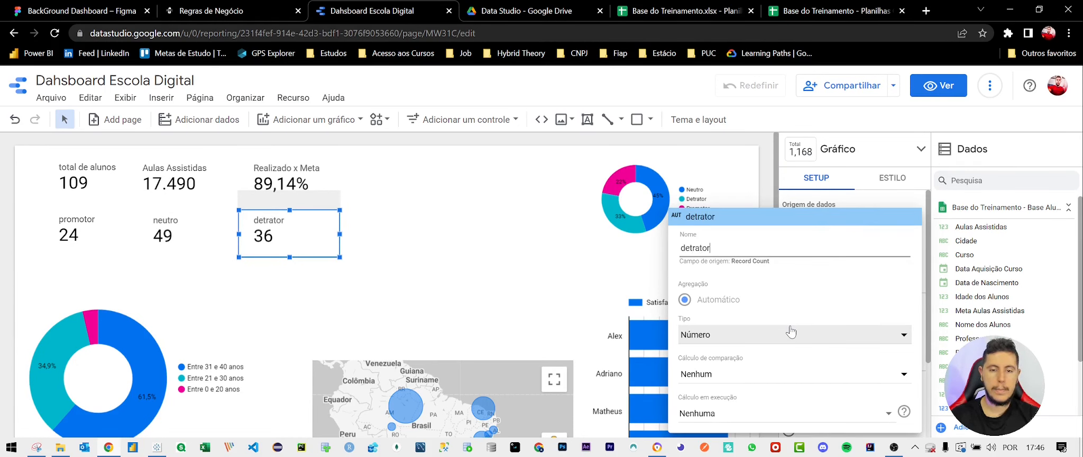
key(Return)
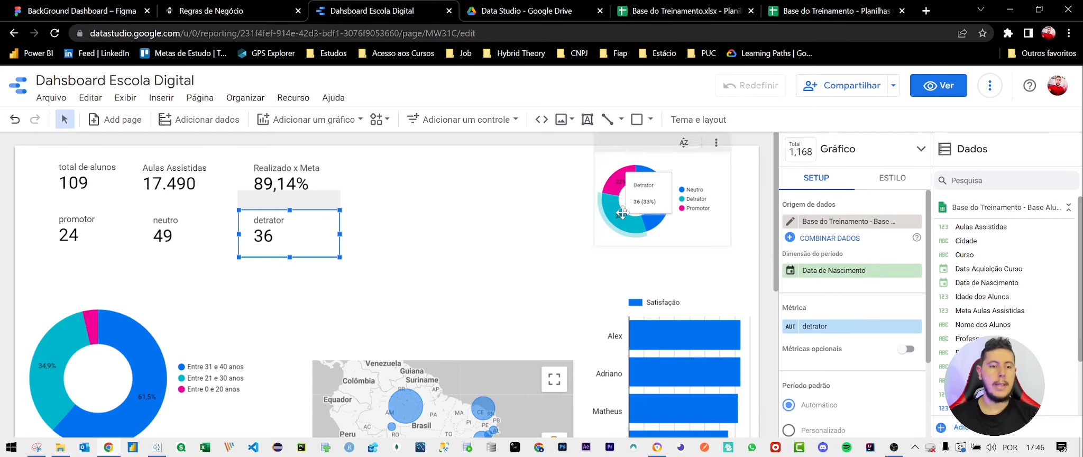
Enlarge the satisfaction range donut chart by extending it toward the scorecards
click(601, 223)
drag(601, 223, 467, 223)
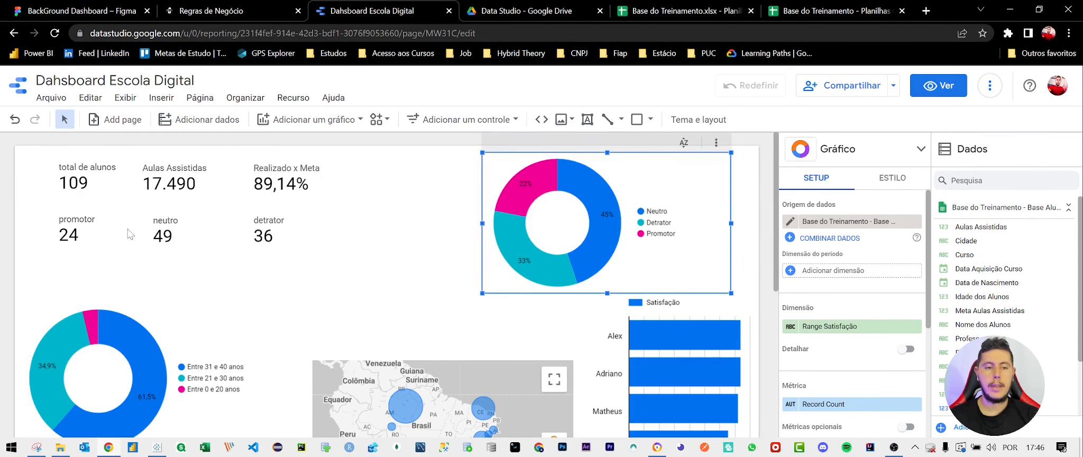
Review the Solicitações table in the Notion Regras de Negócio page and compare its topics with the charts on the dashboard
click(248, 11)
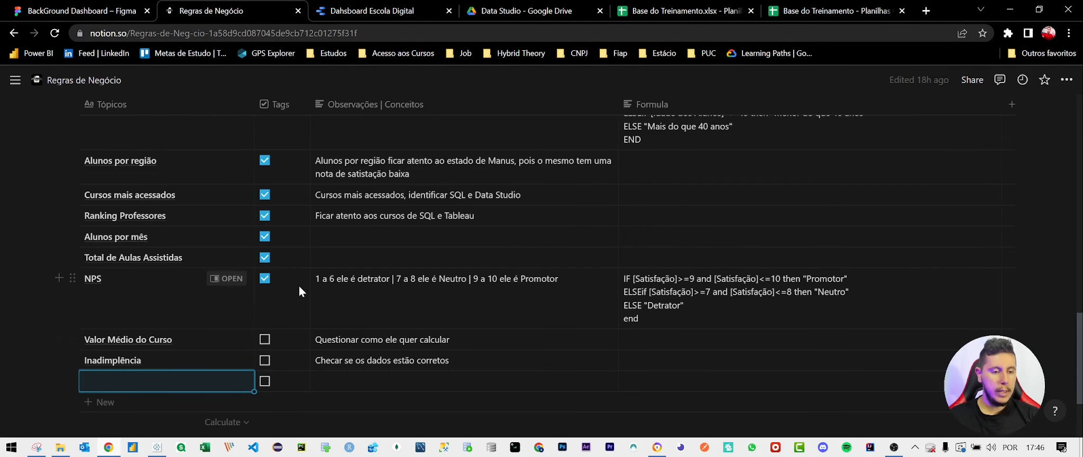
scroll(299, 286, down, 1)
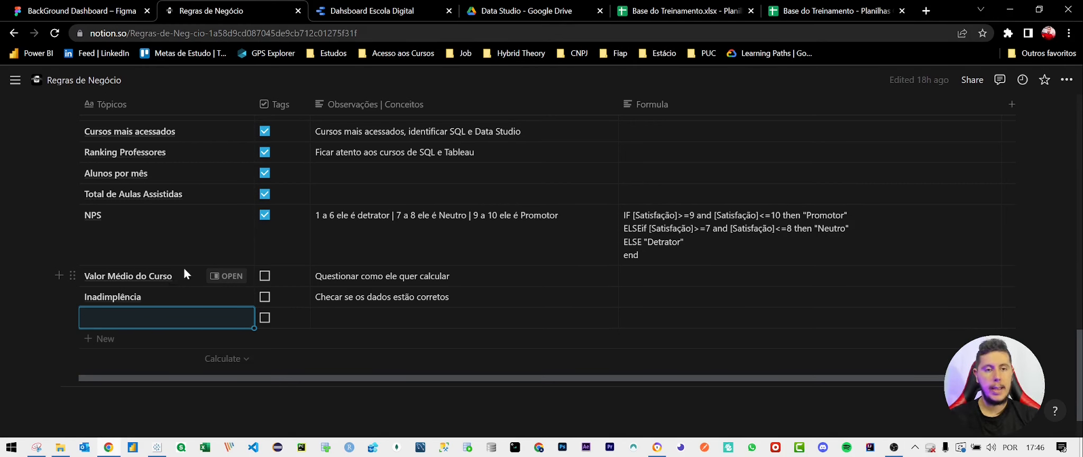
click(418, 11)
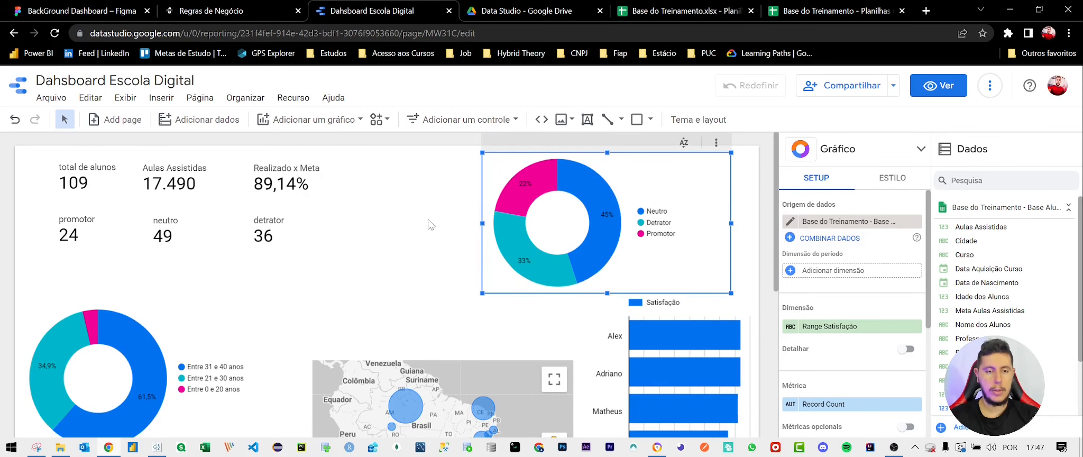
click(201, 6)
scroll(200, 222, up, 5)
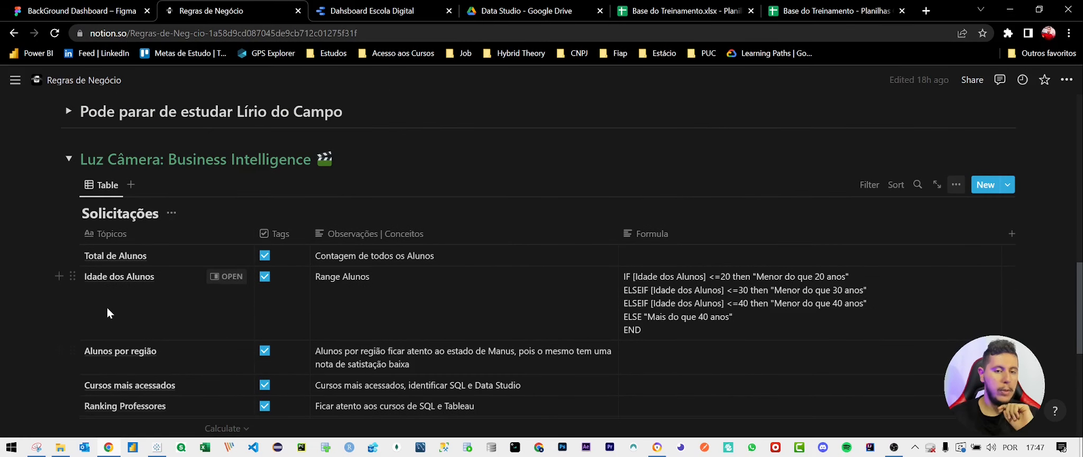
click(371, 10)
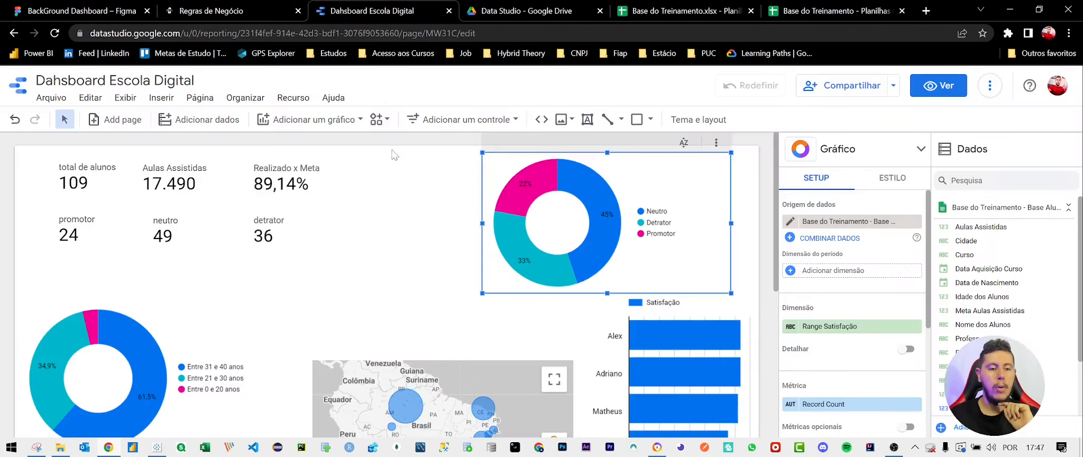
scroll(400, 312, down, 5)
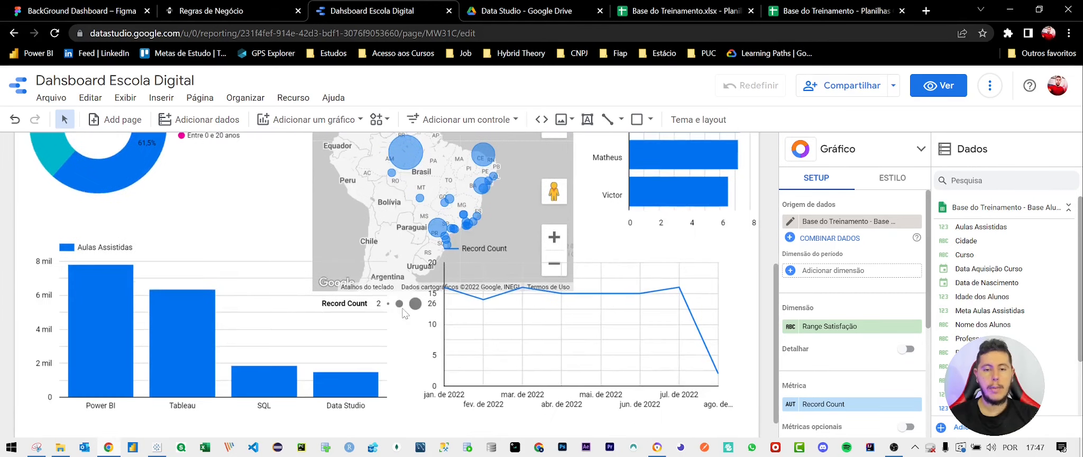
scroll(403, 307, up, 8)
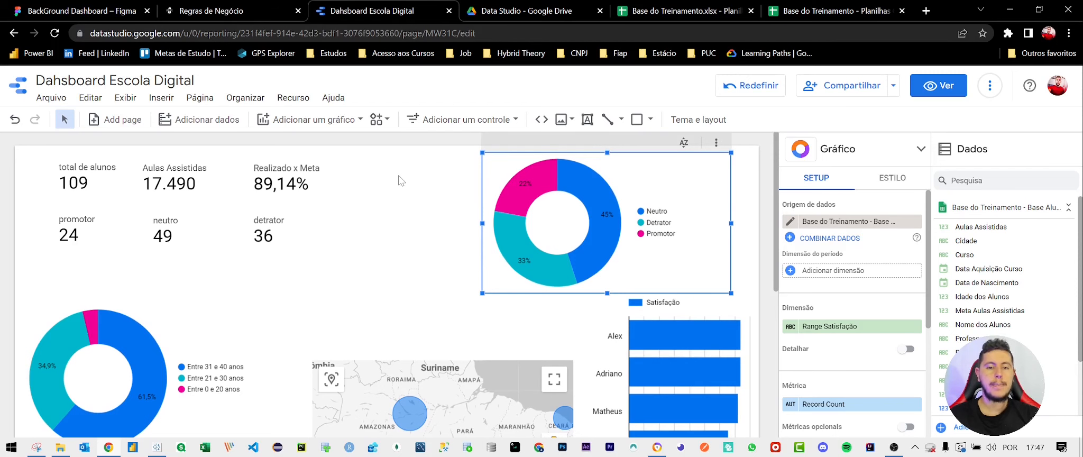
Open the style settings of the current report page to check its canvas size
right_click(399, 176)
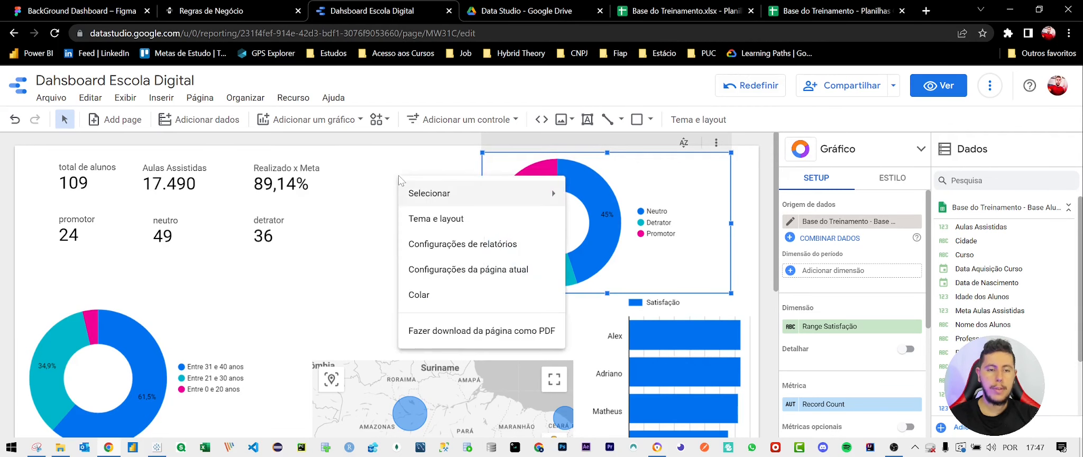
click(498, 271)
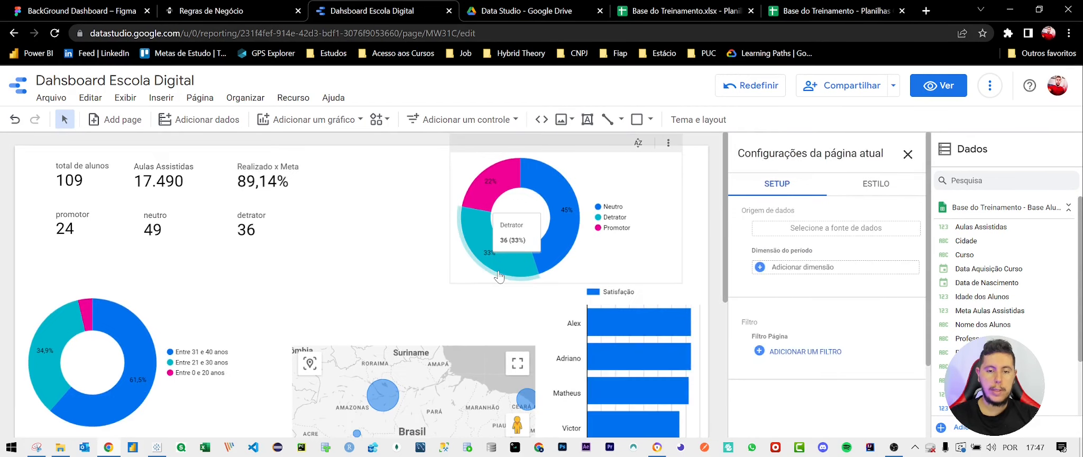
click(891, 185)
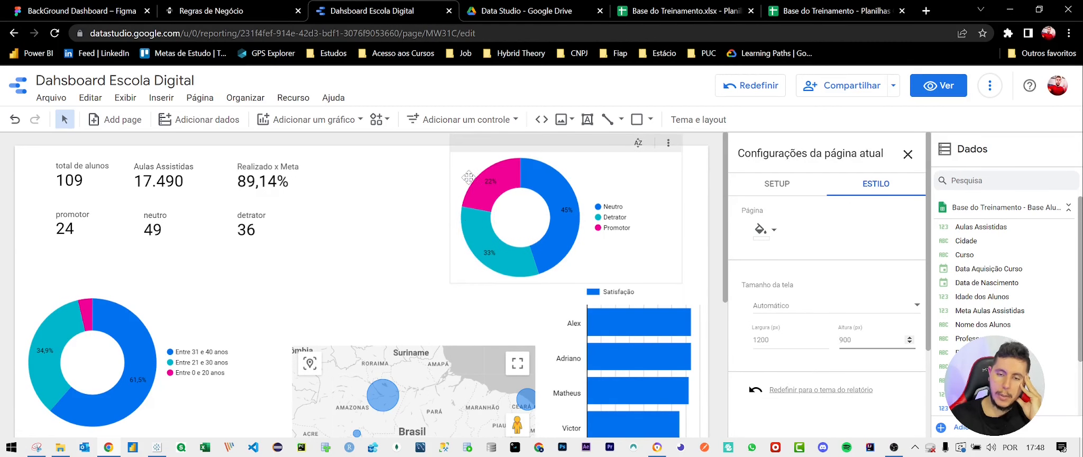
Pile the satisfaction and age donuts, the professor and course bar charts, and the monthly line chart together around the map
drag(471, 173, 339, 260)
drag(469, 246, 461, 329)
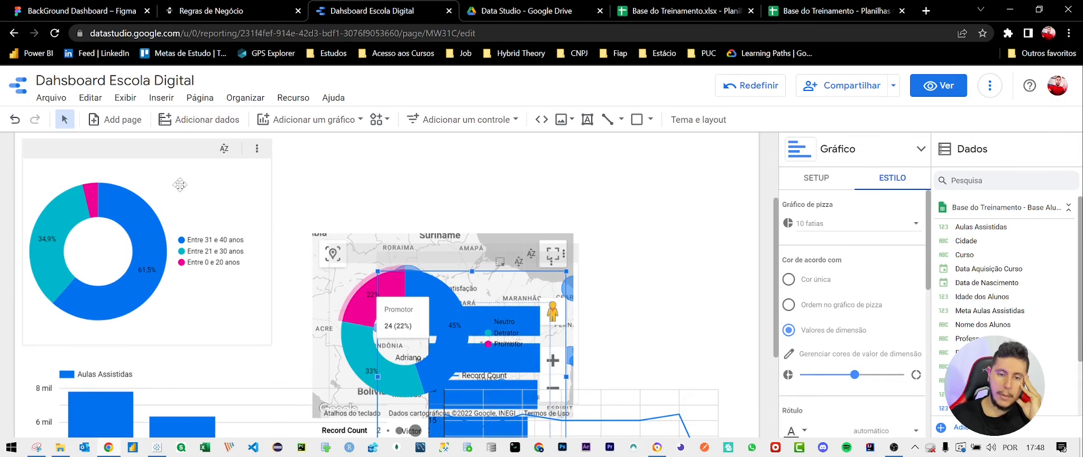
drag(177, 187, 426, 328)
scroll(426, 328, down, 3)
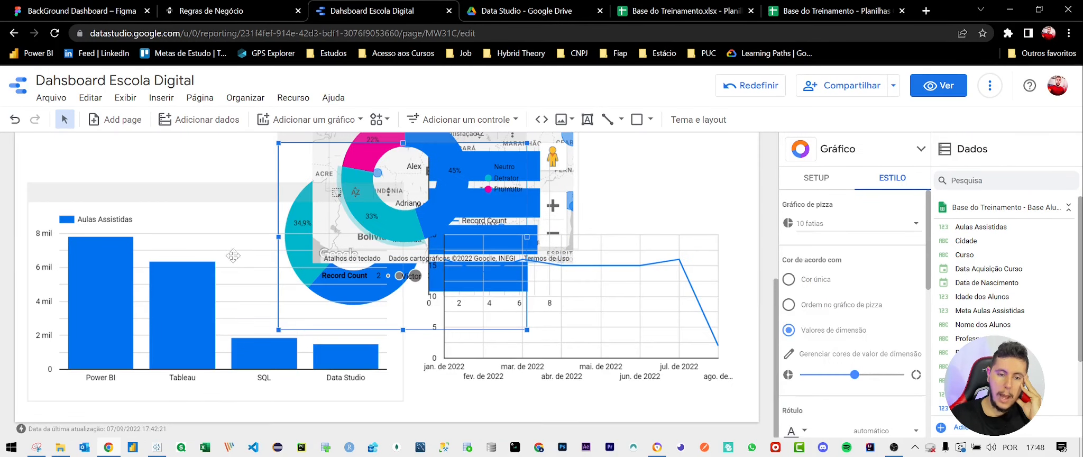
drag(233, 255, 347, 170)
drag(658, 275, 487, 187)
Select all six piled-up charts together and move them off the canvas, below the page's lower edge
drag(639, 341, 150, 295)
scroll(143, 253, up, 1)
scroll(142, 248, up, 3)
scroll(478, 371, down, 4)
drag(468, 196, 474, 407)
scroll(669, 300, down, 2)
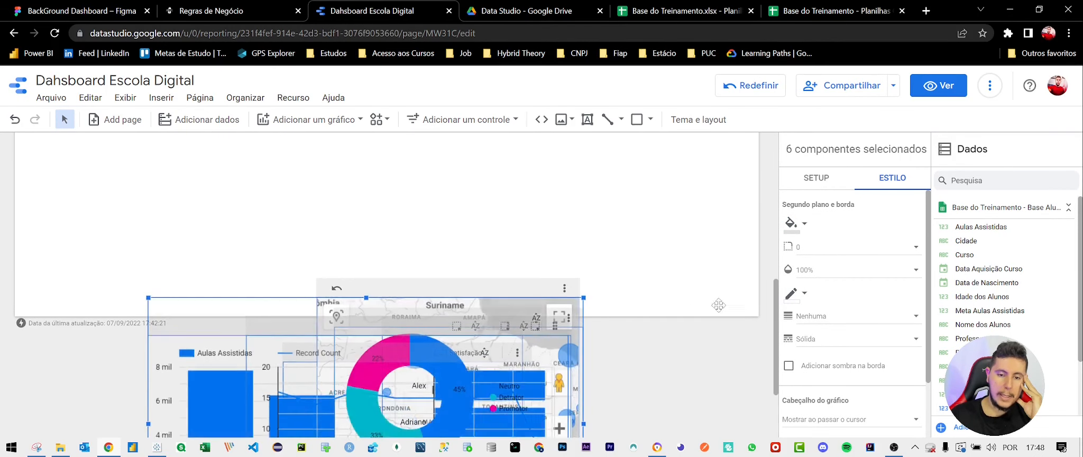
scroll(677, 308, down, 2)
drag(582, 249, 583, 291)
click(582, 291)
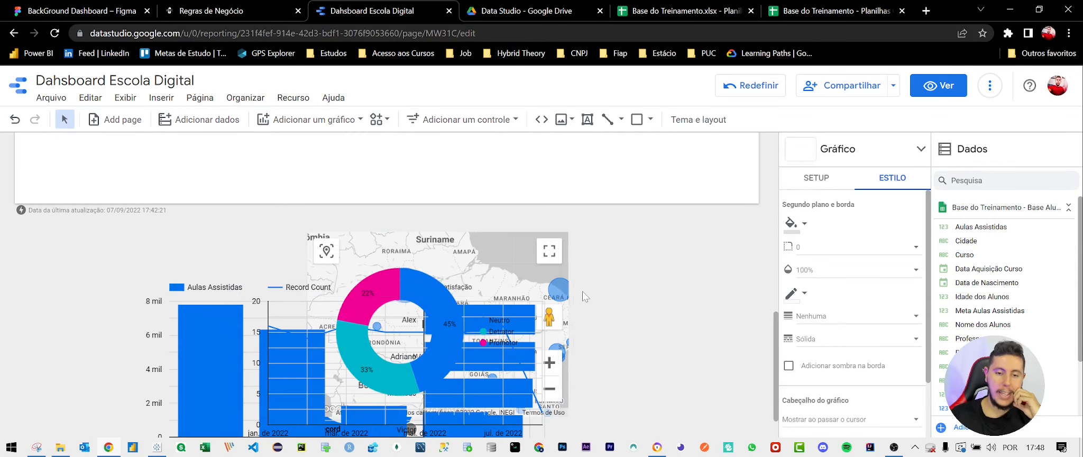
Select all six scorecards and move them as a group down and toward the middle of the page
scroll(583, 293, up, 5)
scroll(584, 295, up, 1)
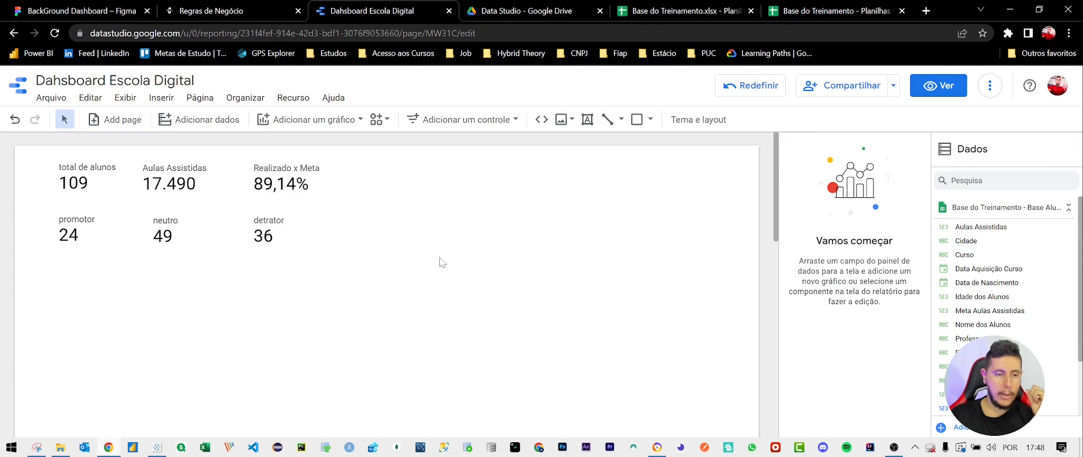
drag(473, 281, 80, 182)
drag(38, 148, 38, 147)
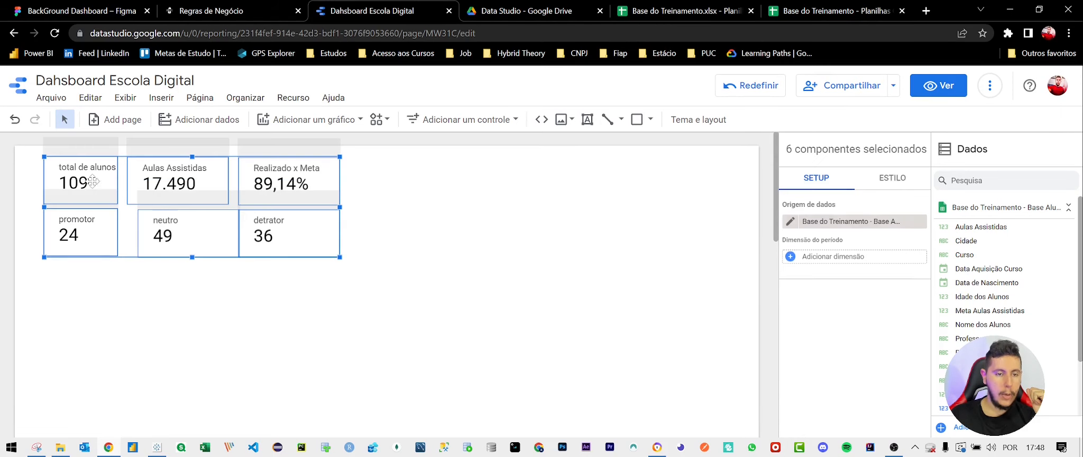
drag(90, 182, 212, 243)
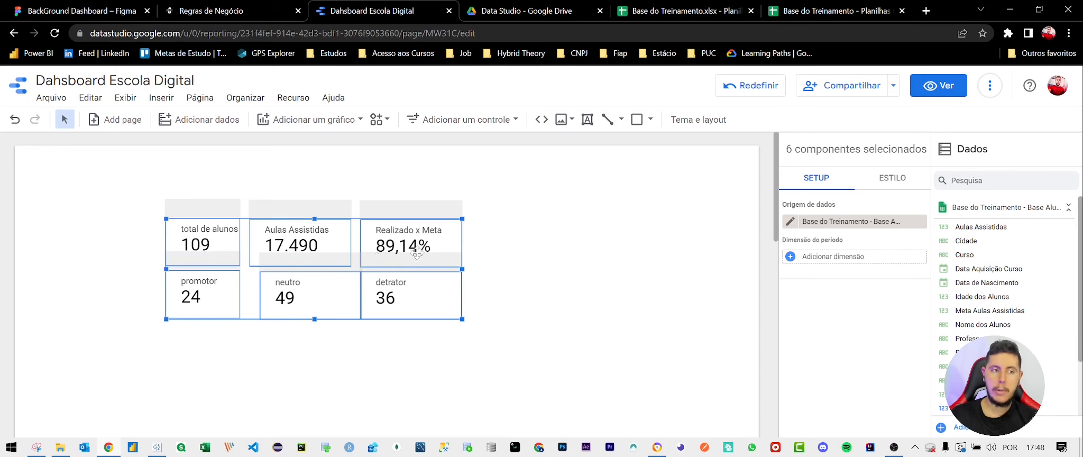
Switch to the BackGround Dashboard file in Figma and delete both gray rectangles from the iMac - 1 frame
click(90, 10)
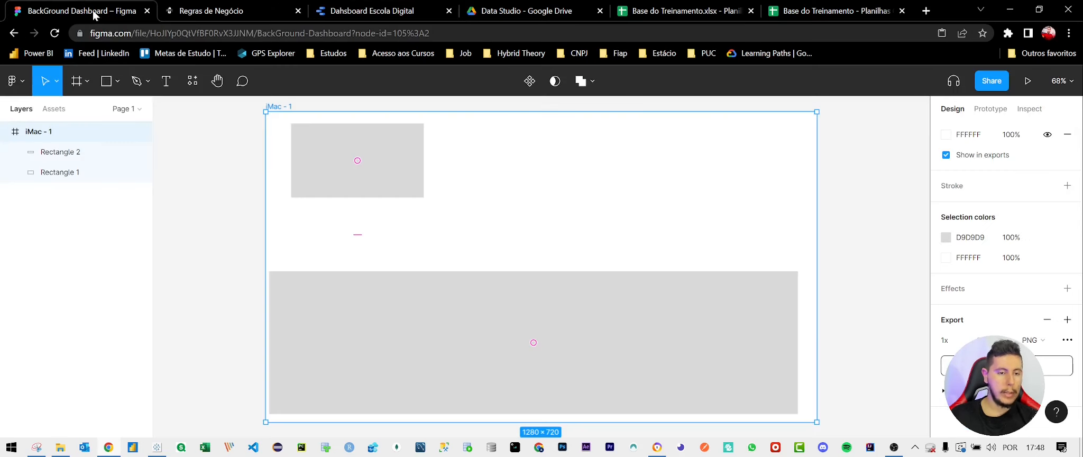
click(399, 165)
key(Delete)
click(503, 330)
key(Delete)
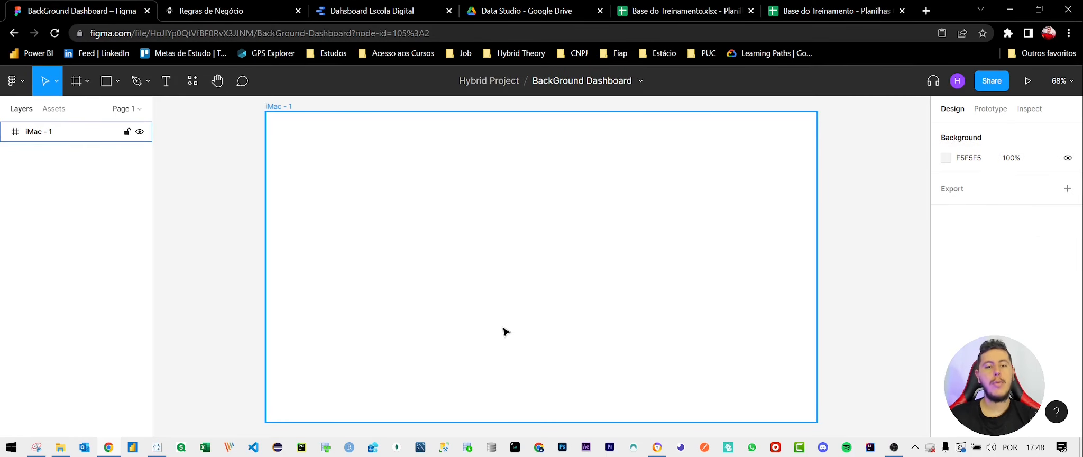
Return to the Data Studio report and check the canvas width and height in the current page's style settings
click(275, 8)
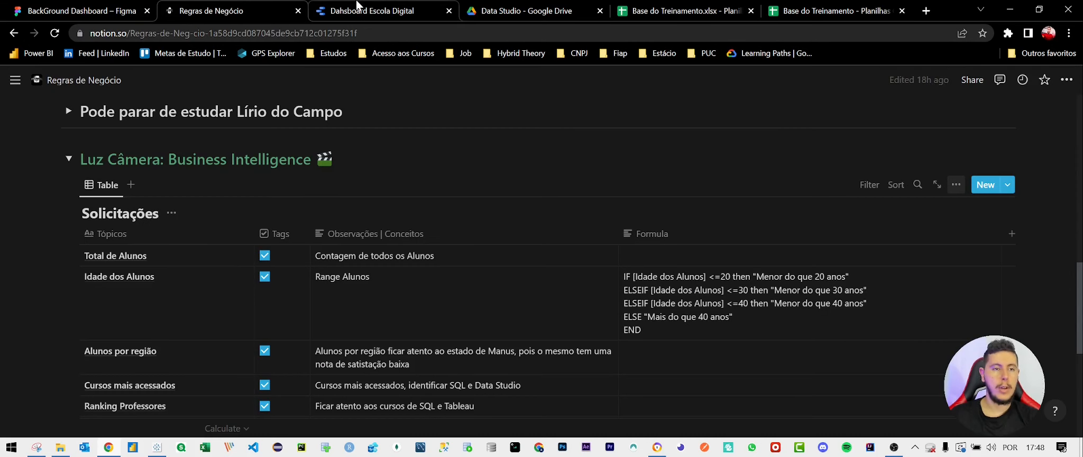
click(357, 7)
right_click(451, 168)
click(641, 285)
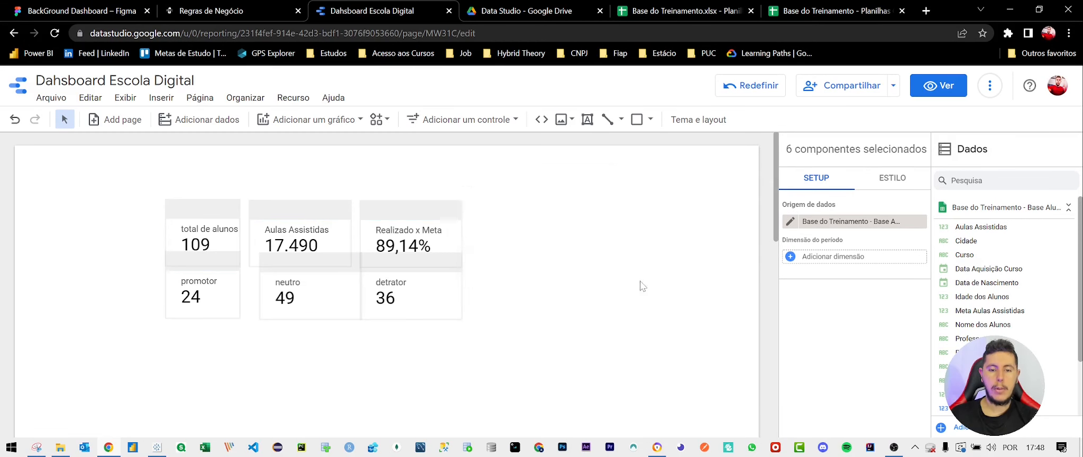
click(740, 286)
click(876, 188)
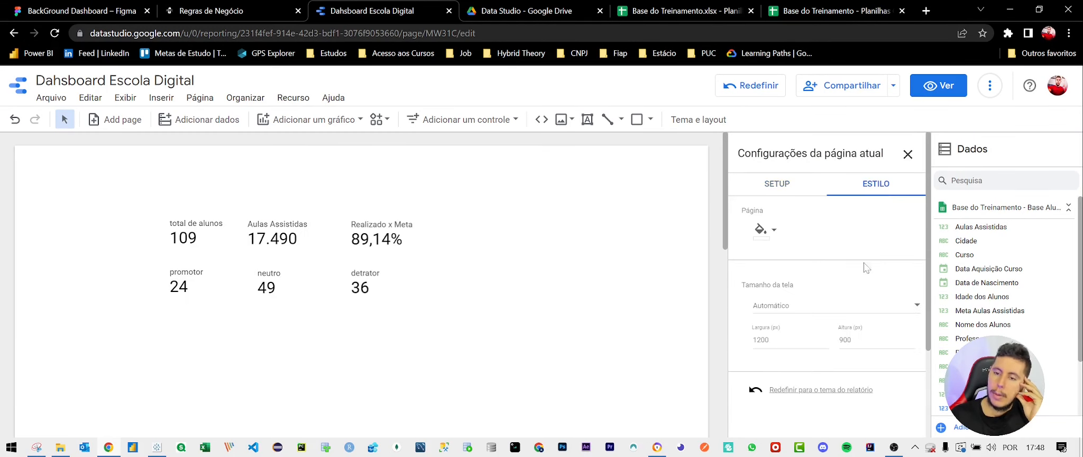
Switch to Figma and replace the empty iMac - 1 frame with a new frame from the iMac desktop preset, 1280 × 720
click(99, 7)
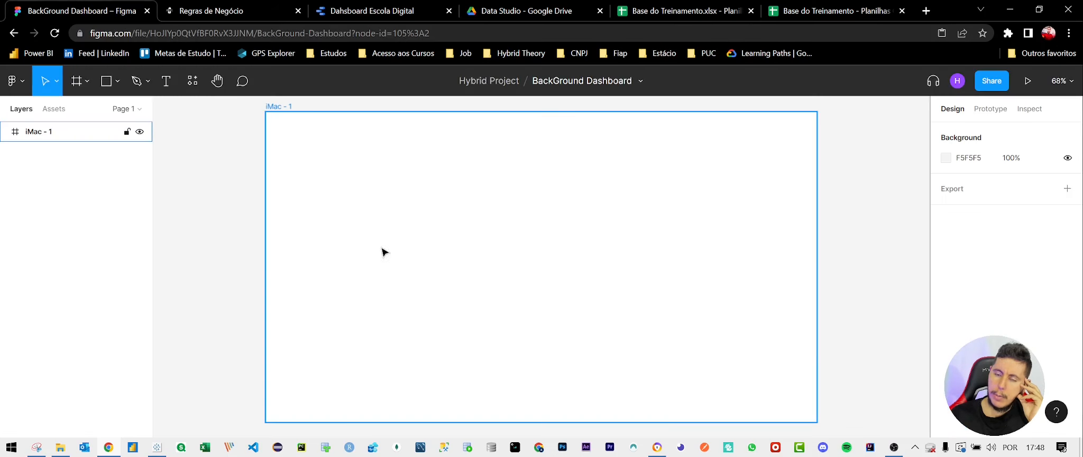
click(288, 108)
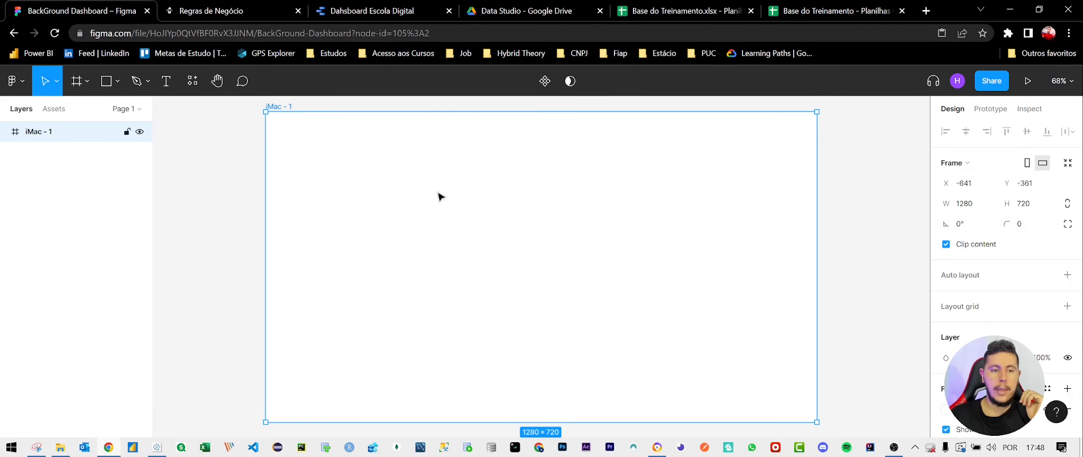
key(Delete)
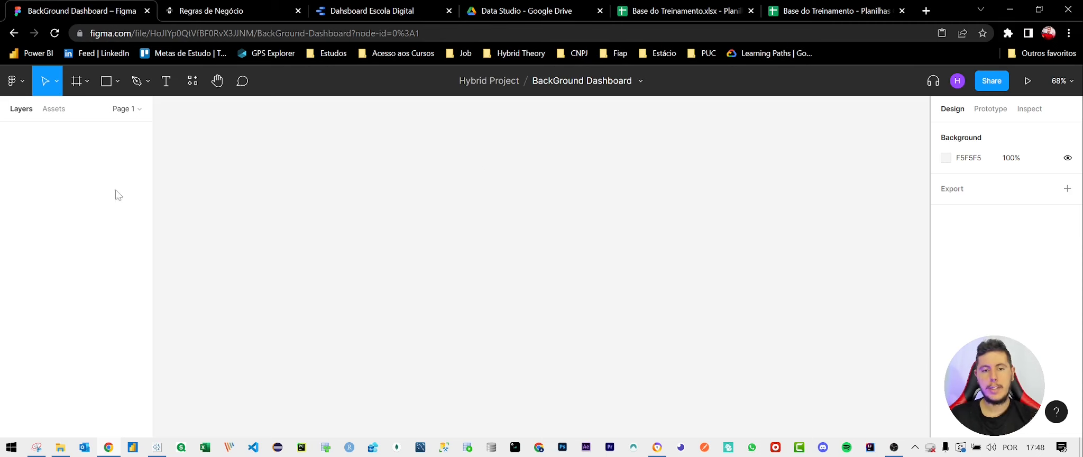
click(87, 82)
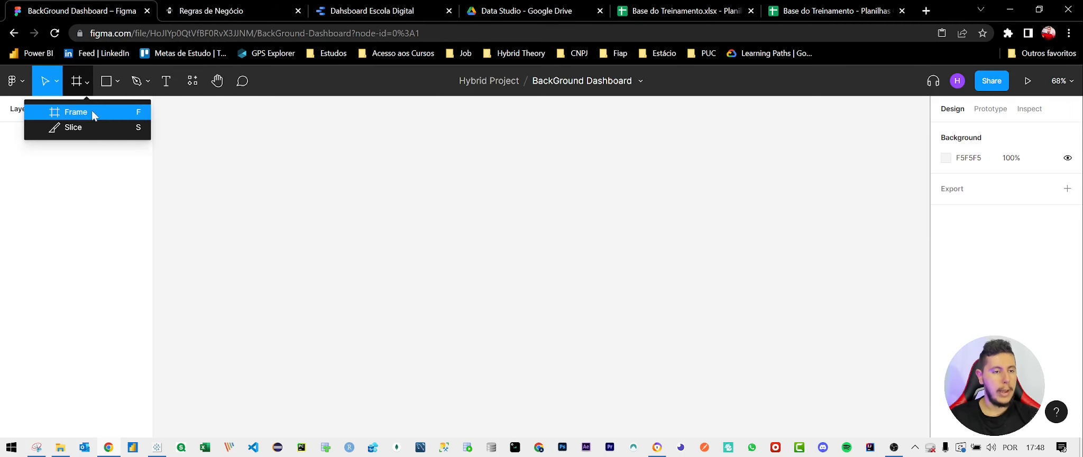
click(91, 110)
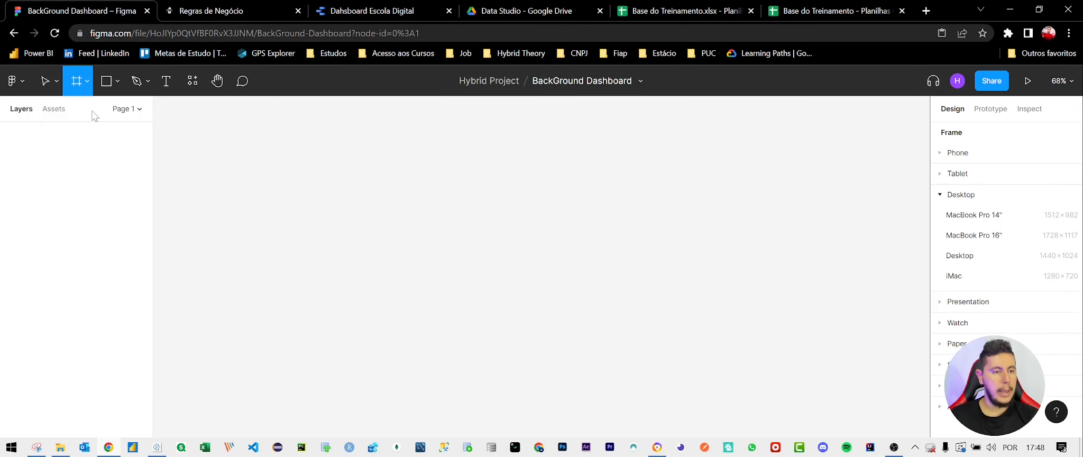
click(1000, 280)
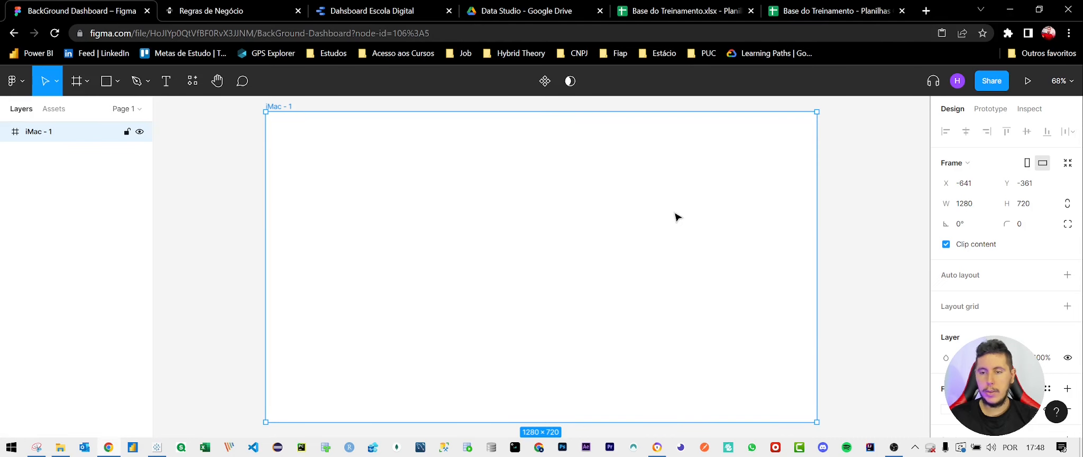
Resize the iMac - 1 frame to 1200 × 900 and compare it with the page size in the Data Studio report
click(1024, 208)
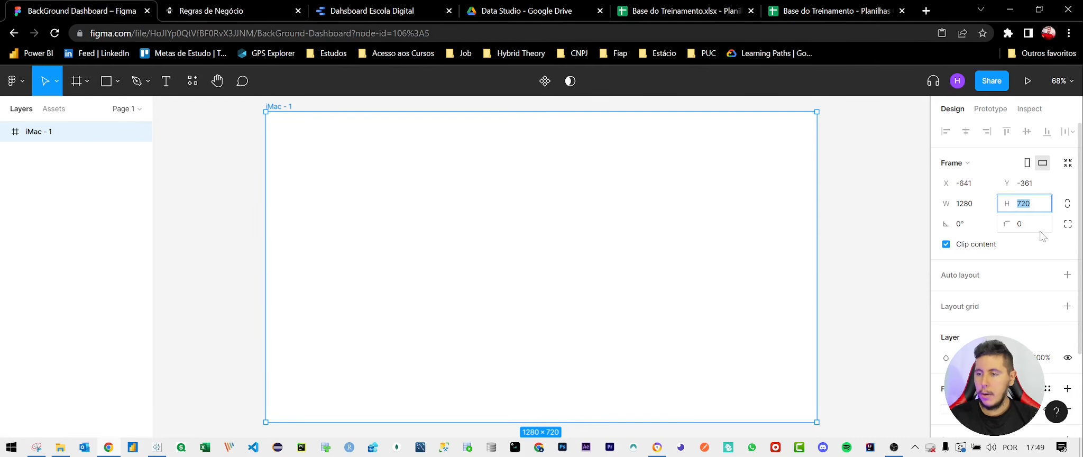
key(Return)
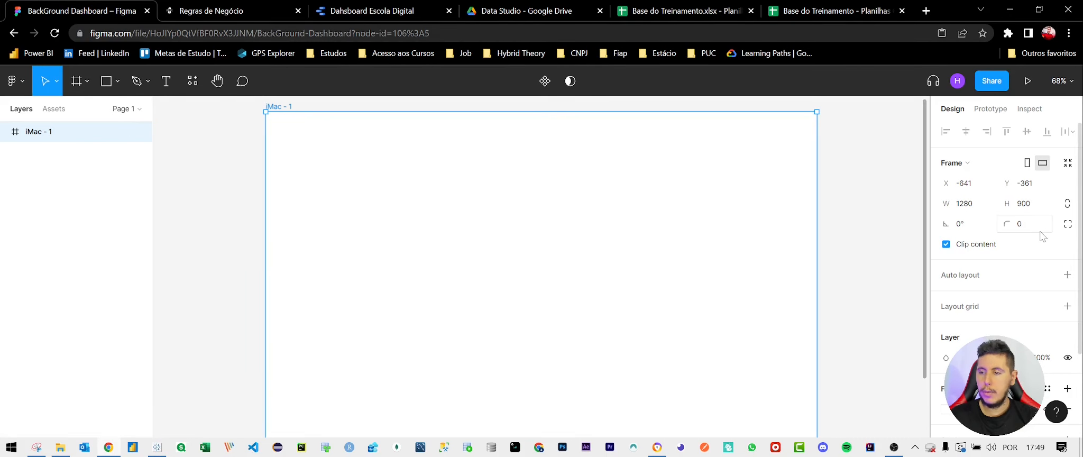
click(972, 206)
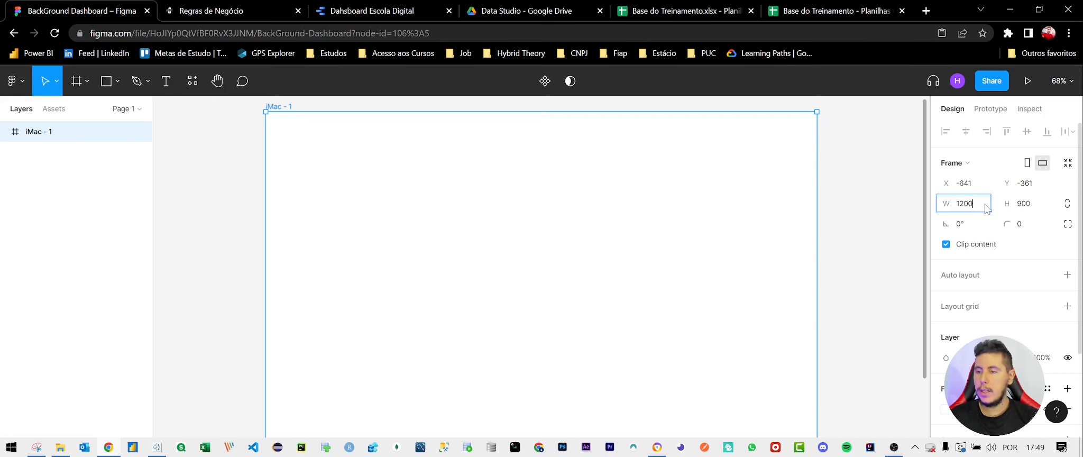
key(Return)
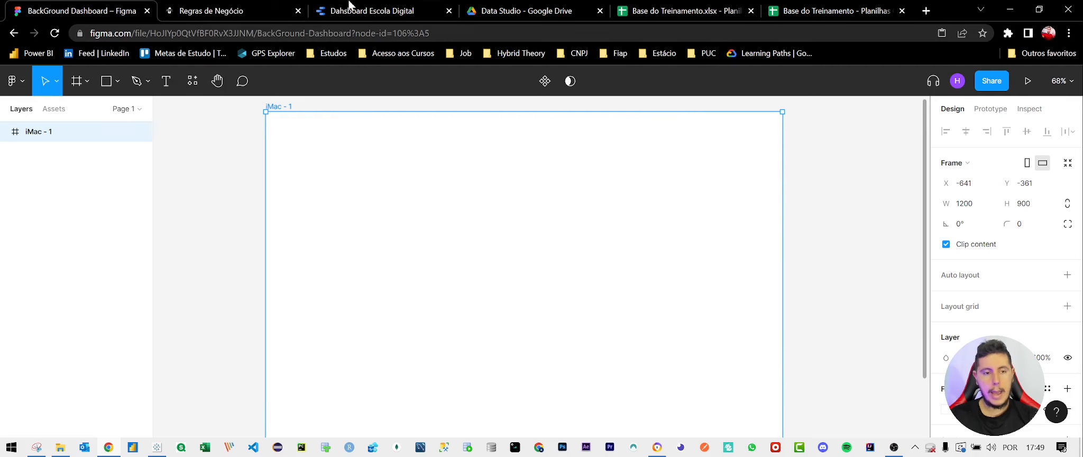
click(349, 7)
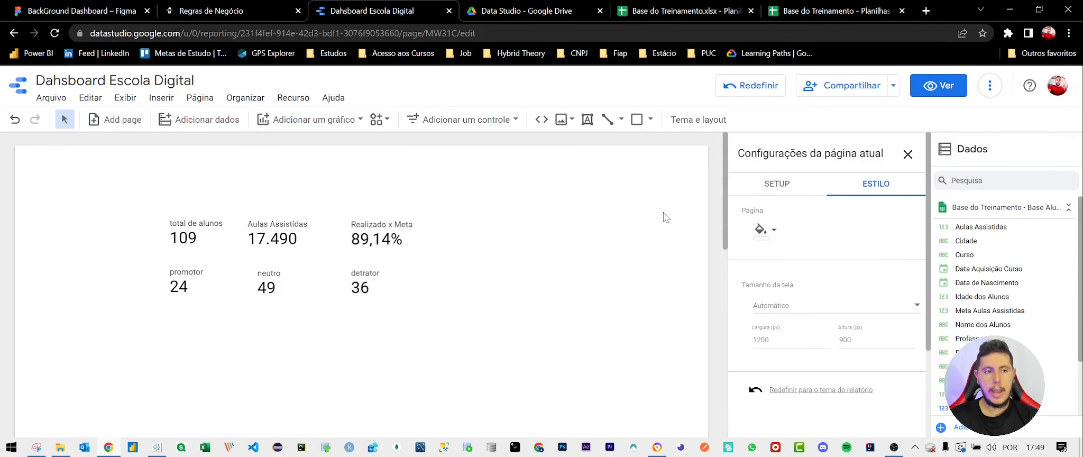
click(41, 6)
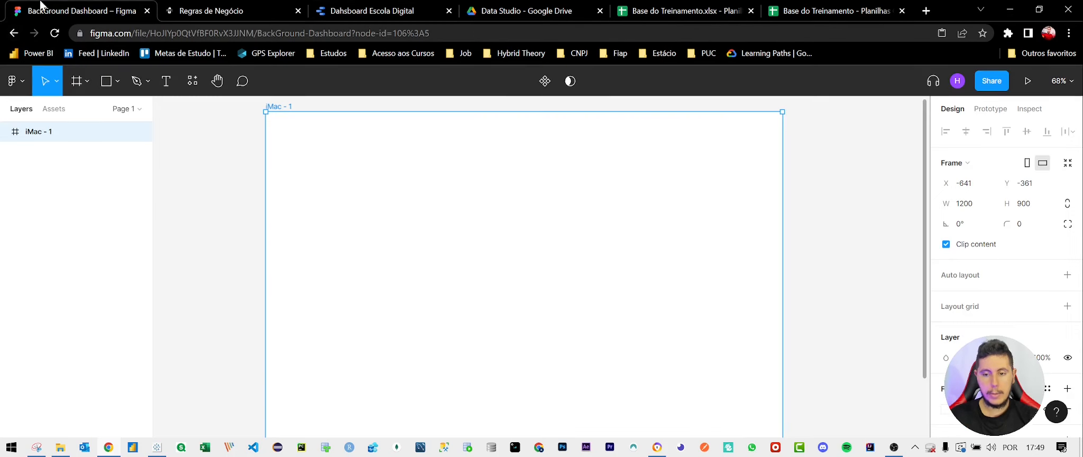
Draw a header rectangle of about 1200 × 77 across the full width at the upper edge of the iMac - 1 frame
click(120, 82)
click(111, 111)
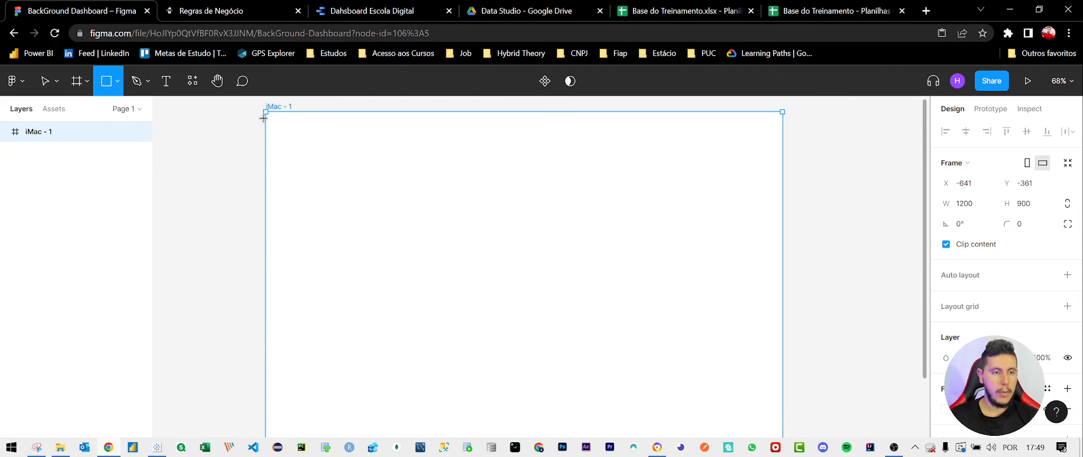
mouse_move(266, 111)
mouse_down()
mouse_move(295, 150)
mouse_move(621, 167)
mouse_move(766, 162)
mouse_move(784, 145)
mouse_up()
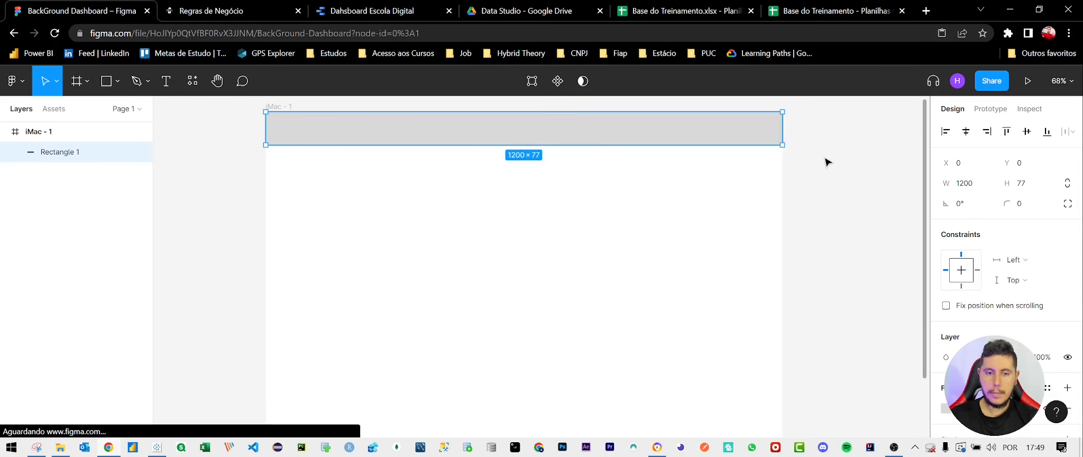
click(827, 164)
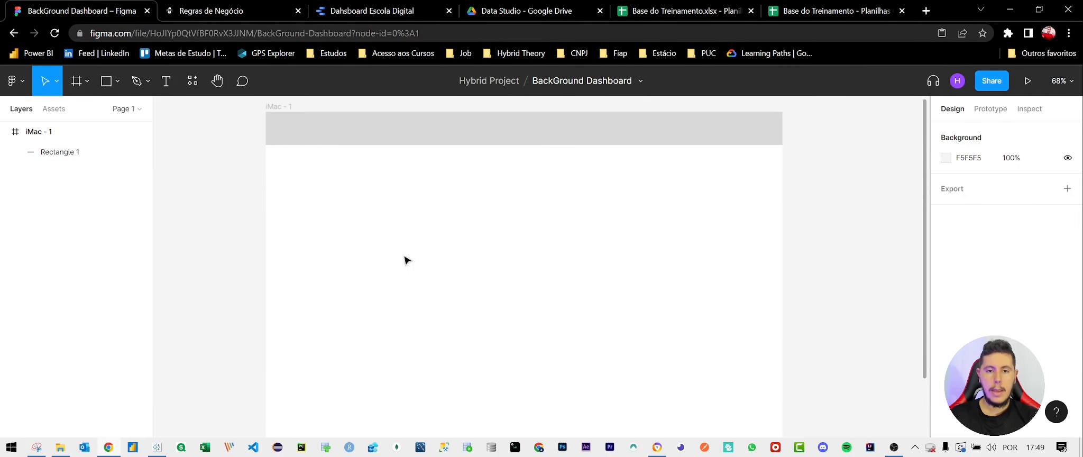
scroll(414, 236, up, 2)
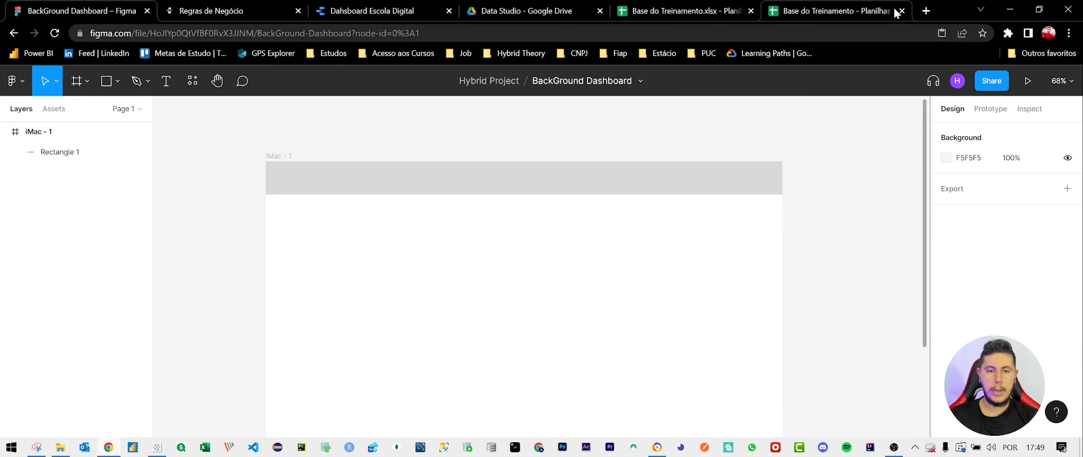
Open paletadecores.com in a new browser tab and look through the popular color palettes
click(930, 11)
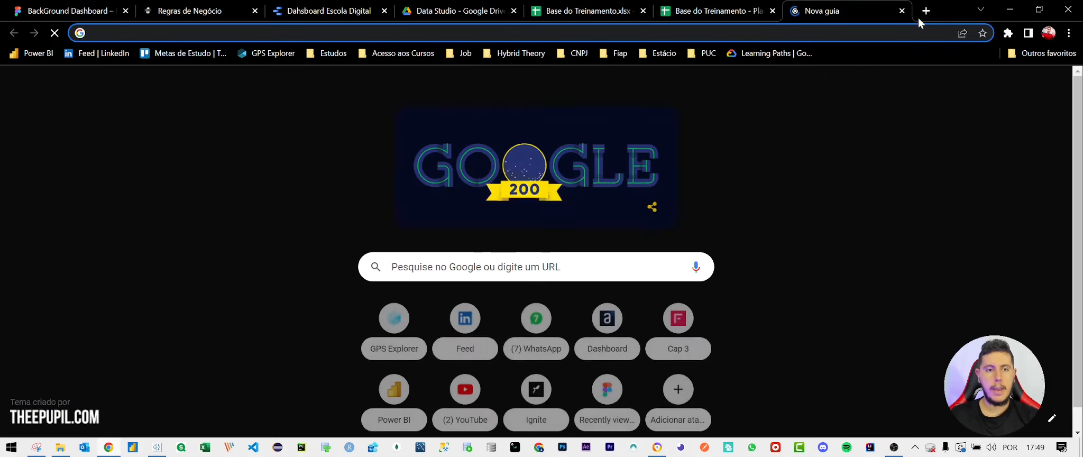
text(paletadecores.com)
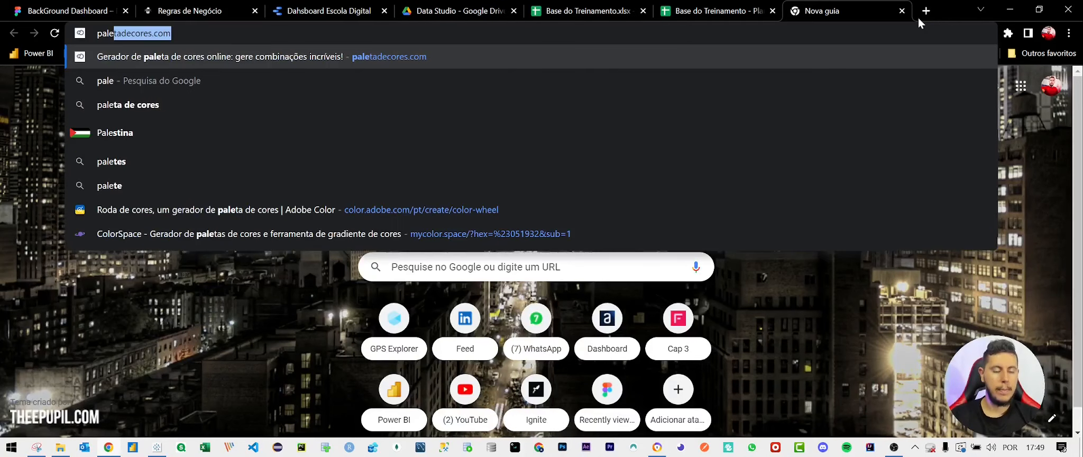
key(Return)
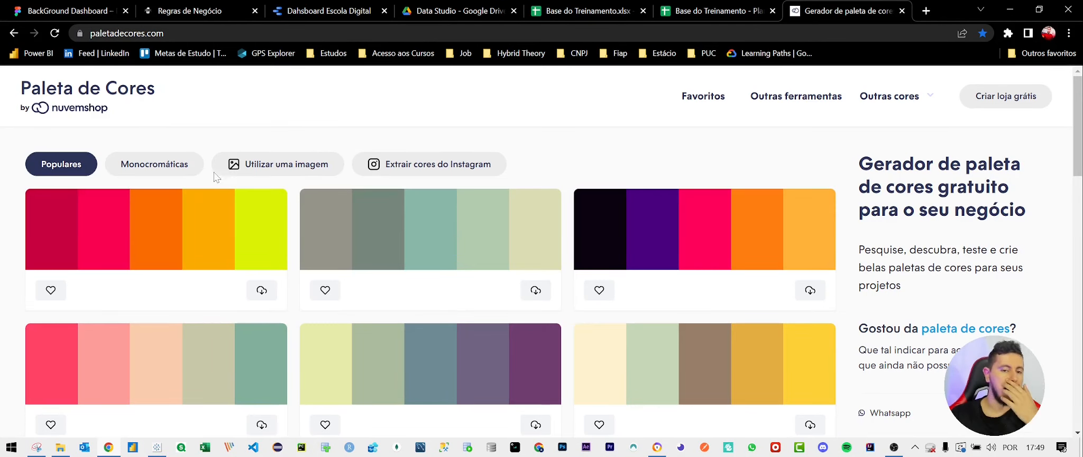
scroll(208, 187, down, 1)
scroll(209, 187, down, 6)
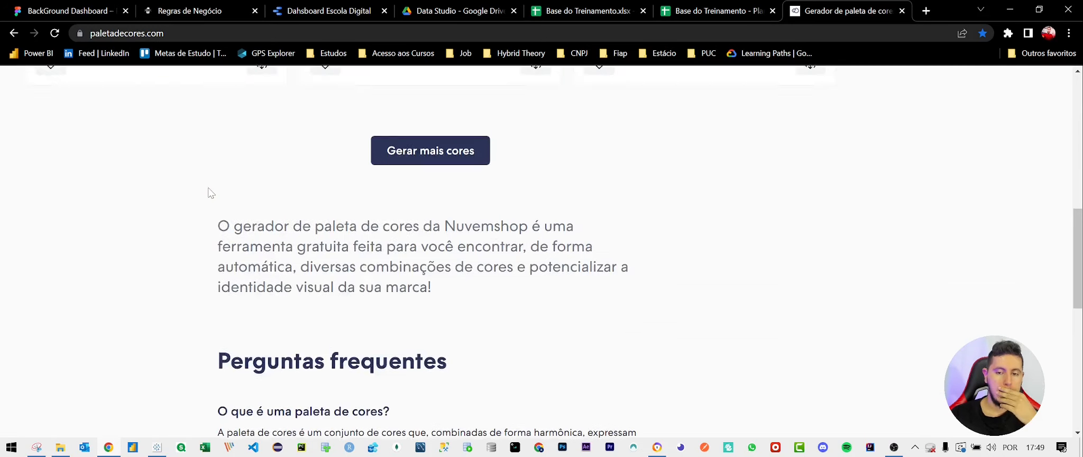
scroll(208, 187, up, 6)
scroll(207, 188, up, 1)
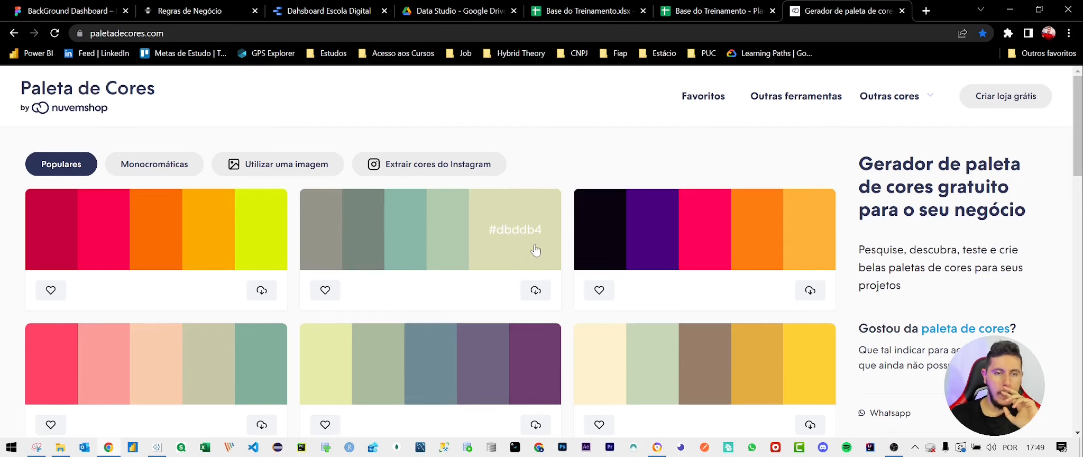
scroll(533, 250, down, 1)
scroll(536, 250, down, 5)
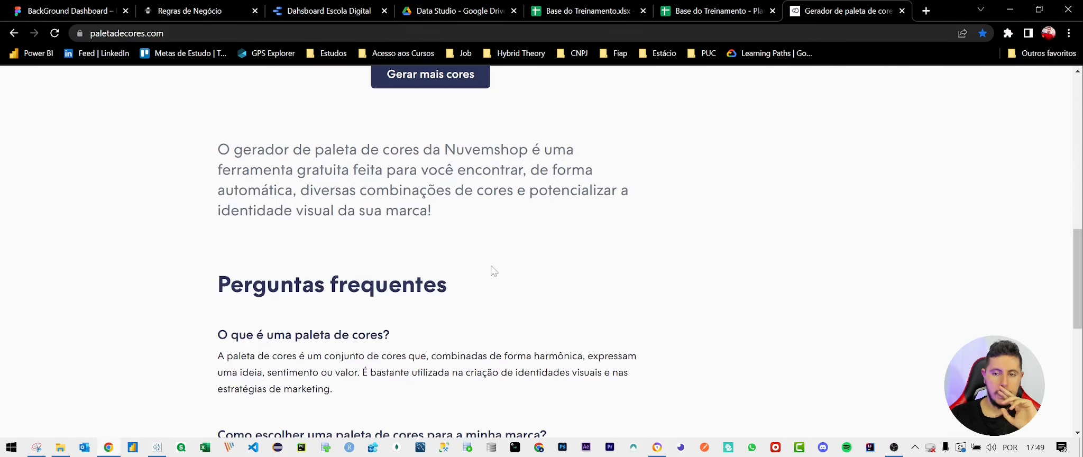
scroll(417, 118, up, 1)
Generate three more batches of palettes and copy the dark navy color #010d23
click(422, 138)
scroll(487, 210, down, 5)
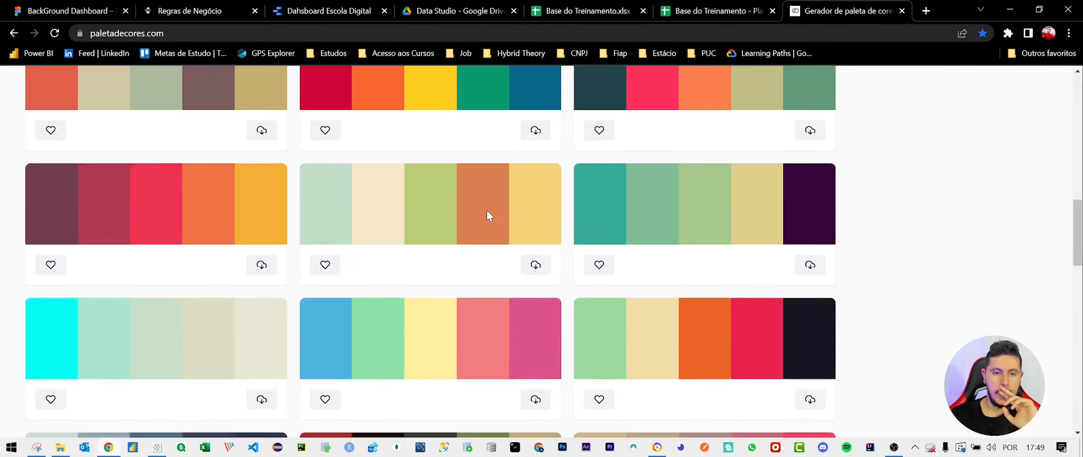
scroll(487, 210, down, 2)
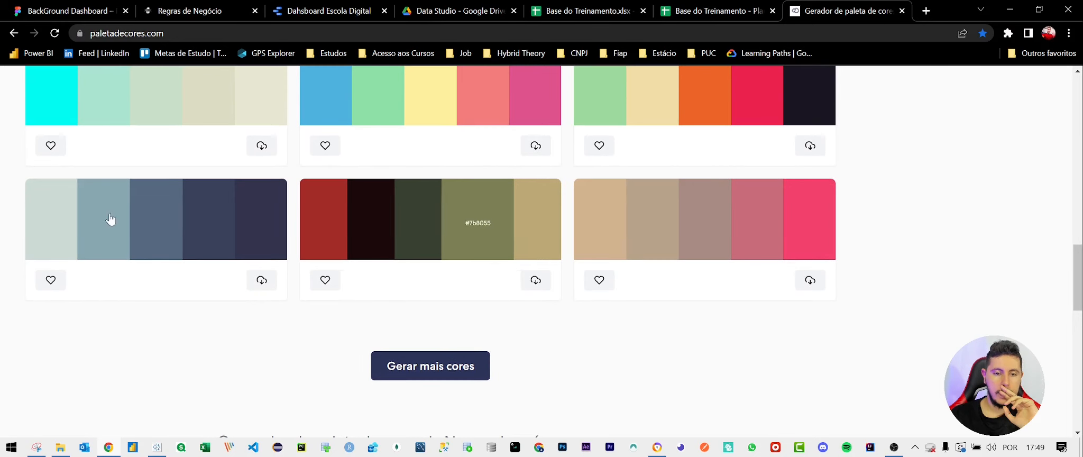
click(431, 366)
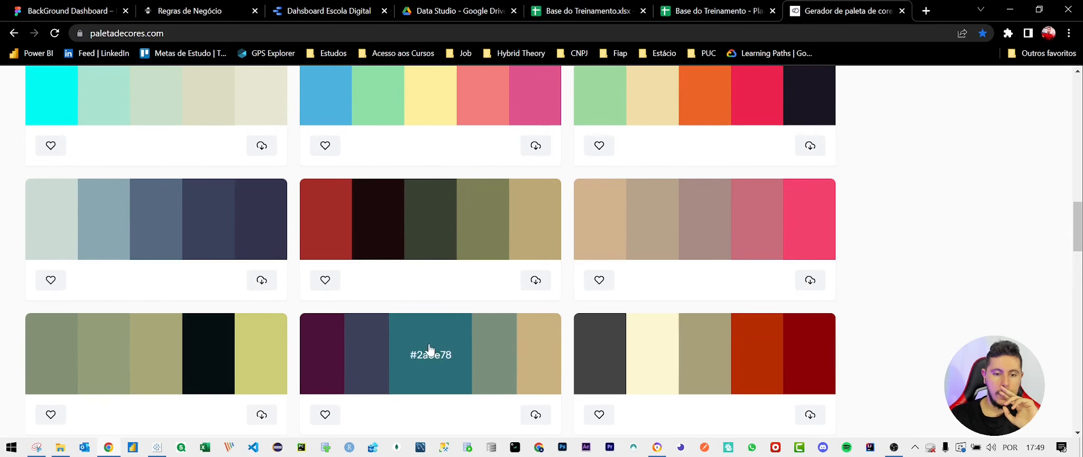
scroll(402, 259, down, 2)
scroll(402, 259, down, 9)
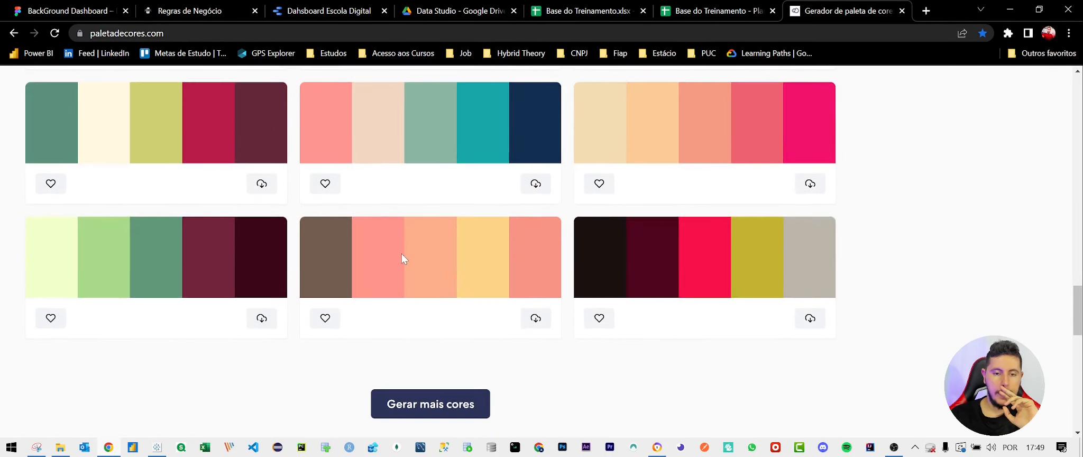
scroll(401, 258, down, 4)
scroll(401, 258, up, 9)
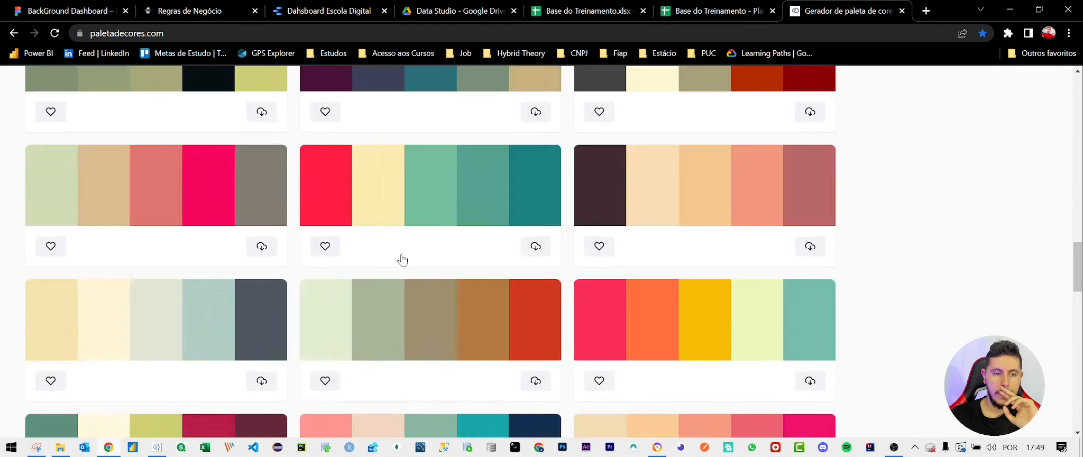
scroll(402, 259, down, 9)
click(424, 214)
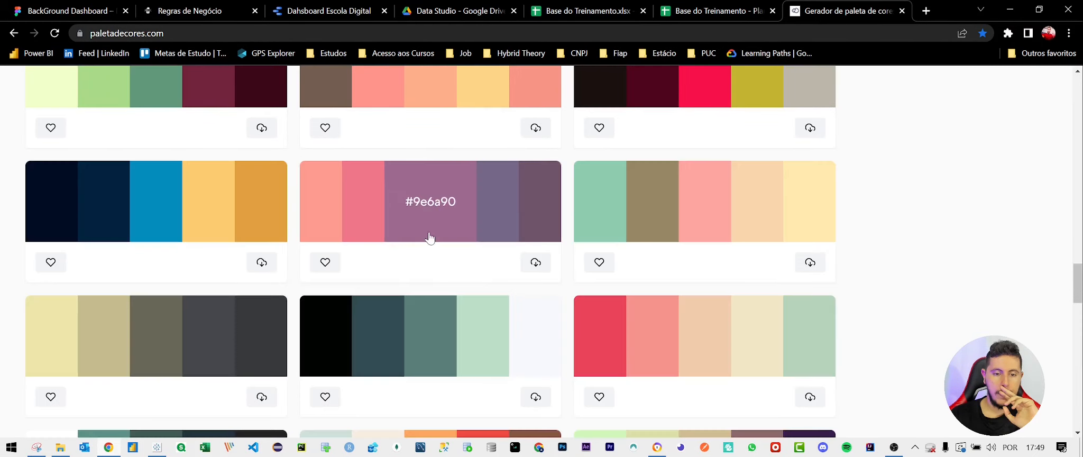
scroll(428, 233, down, 4)
scroll(430, 239, up, 3)
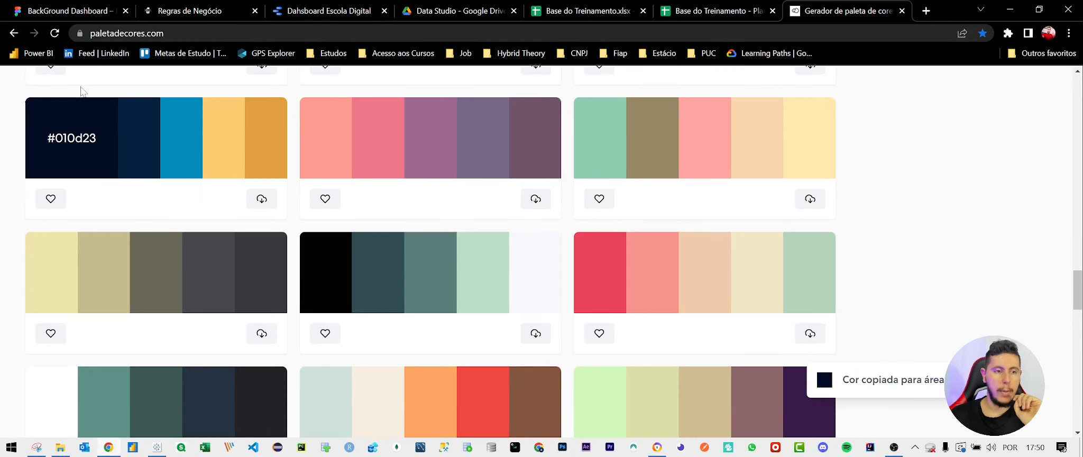
Switch to Figma and fill the header rectangle with the copied color #010d23
click(83, 8)
click(291, 174)
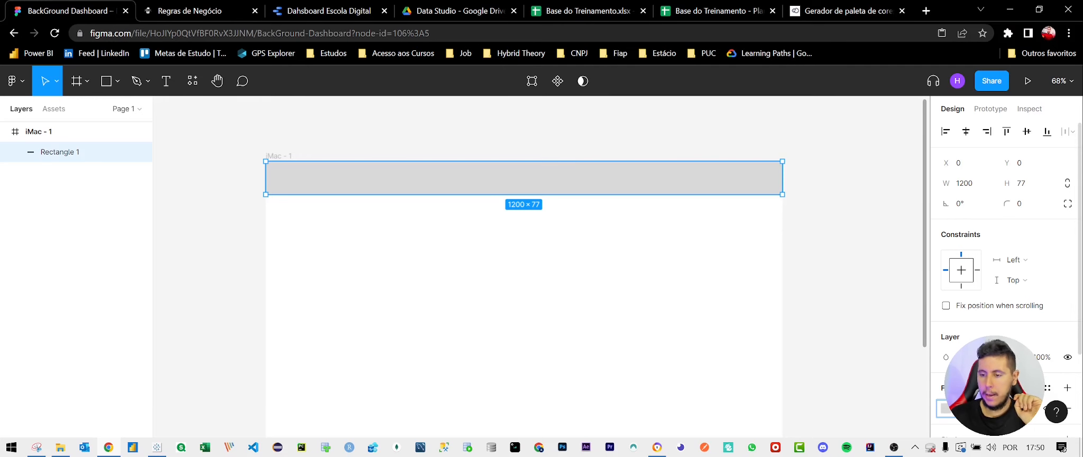
key(ctrl+v)
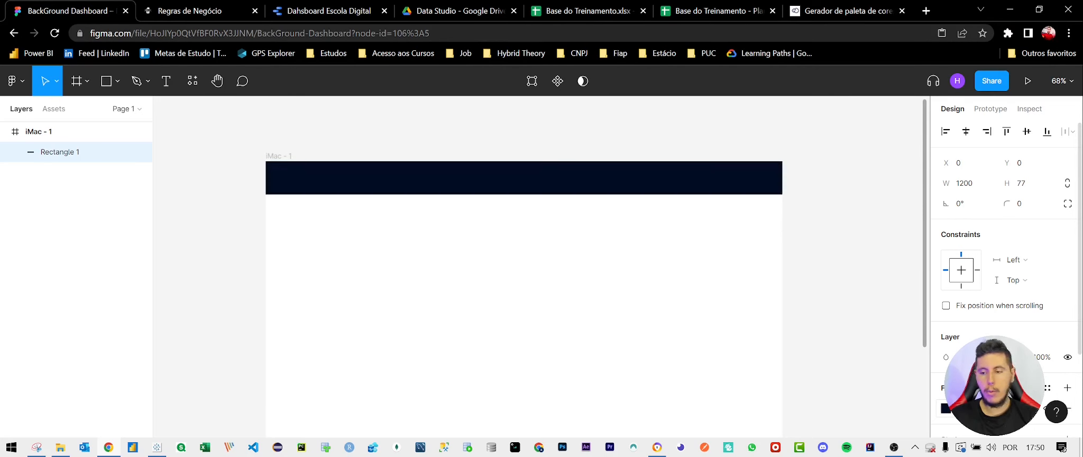
click(477, 255)
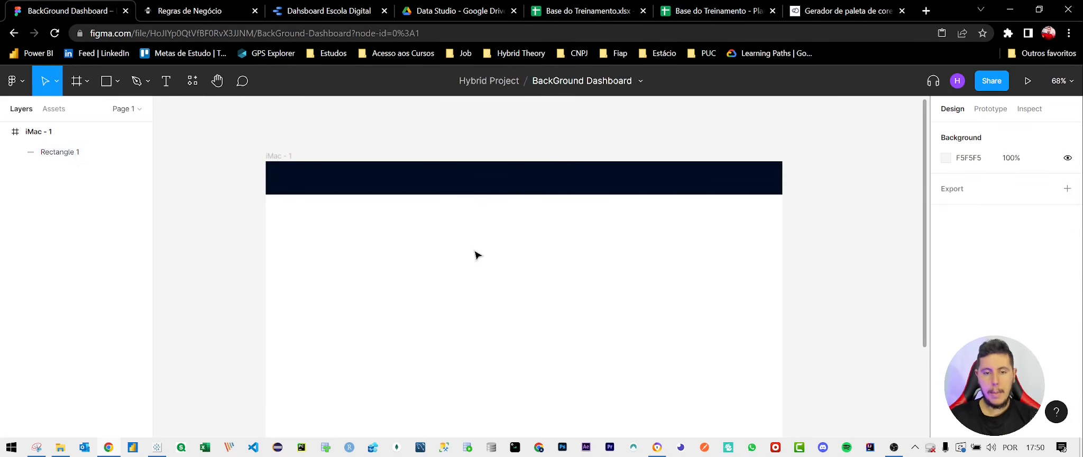
click(406, 185)
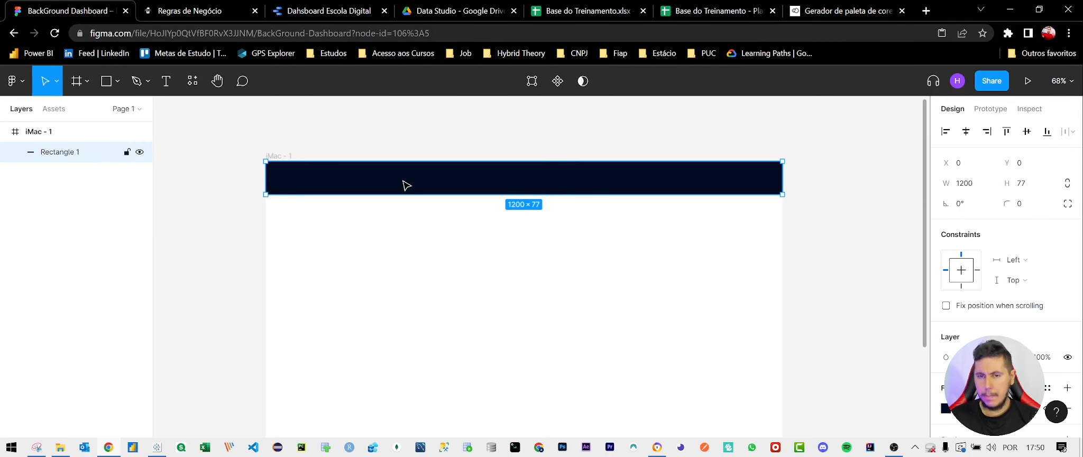
Switch to the Data Studio report and spread total de alunos, Aulas Assistidas and Realizado x Meta along an upper row, with promotor and neutro below
drag(841, 10, 468, 8)
click(299, 8)
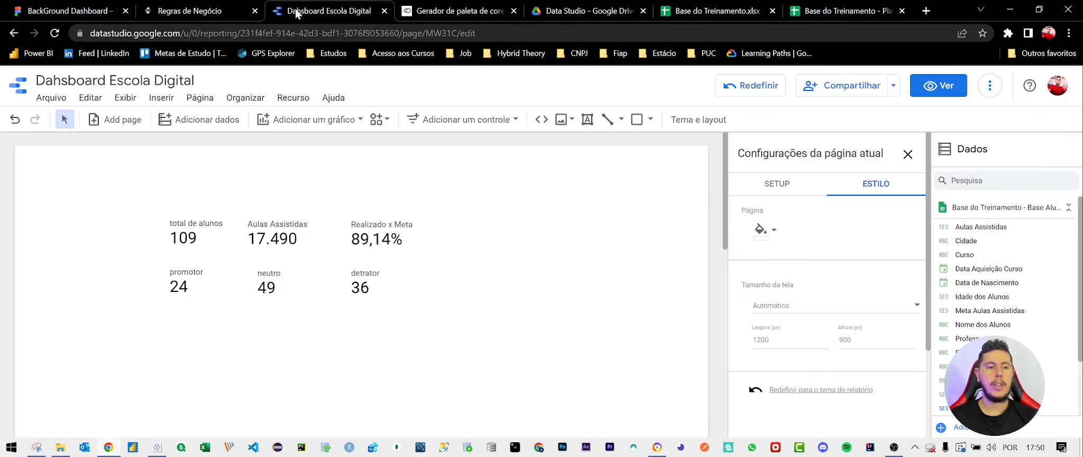
drag(192, 215, 97, 185)
drag(254, 205, 283, 201)
drag(384, 242, 414, 205)
drag(209, 293, 127, 275)
drag(273, 288, 259, 266)
Line up detrator and neutro beside promotor in the lower row and adjust the spacing of total de alunos and Aulas Assistidas above
drag(388, 286, 532, 198)
drag(279, 195, 186, 201)
drag(106, 211, 94, 212)
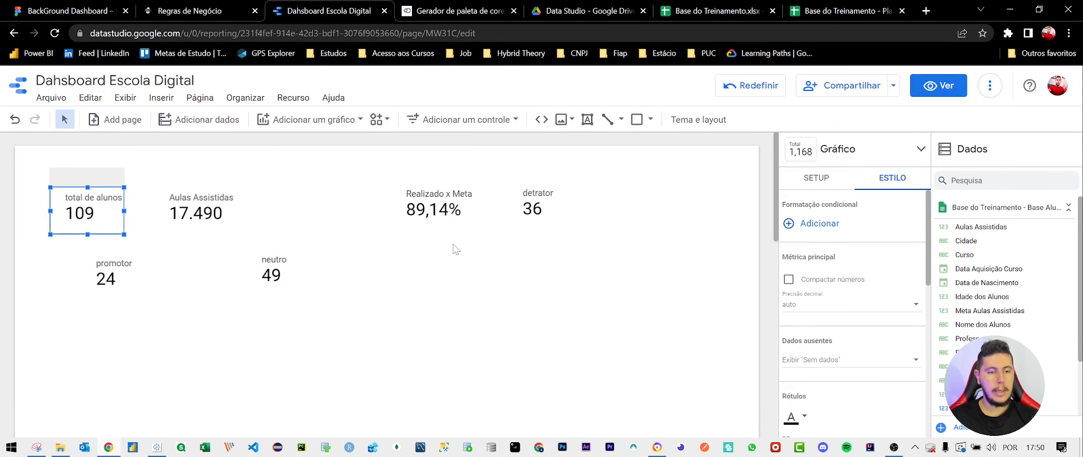
drag(532, 209, 347, 275)
drag(264, 285, 201, 285)
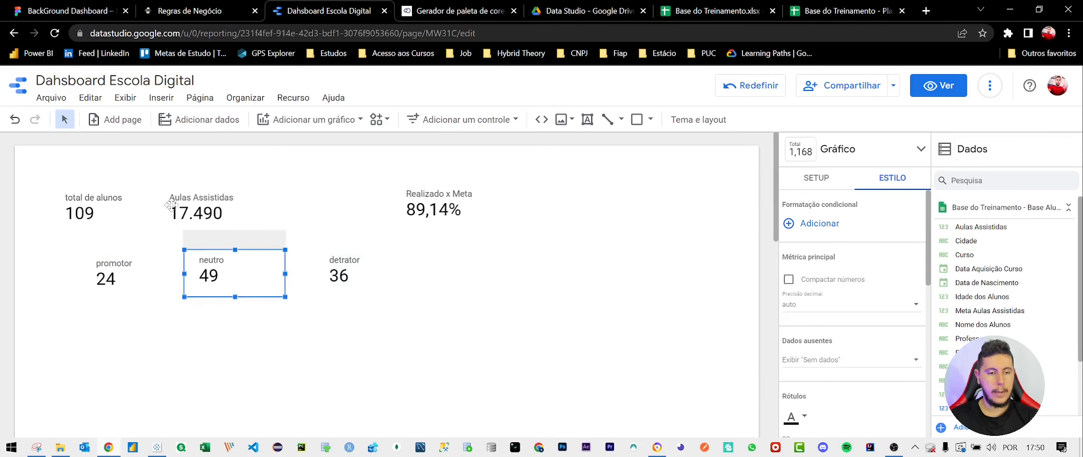
drag(188, 206, 260, 210)
click(114, 206)
drag(114, 207, 125, 203)
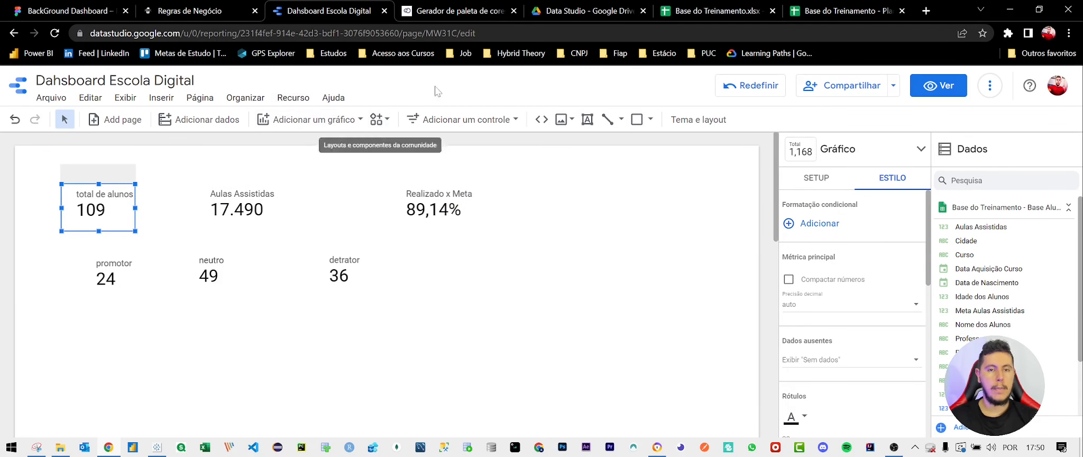
Switch to Figma and draw a card rectangle of about 125 × 87 just below the header, near the frame's left edge
click(54, 16)
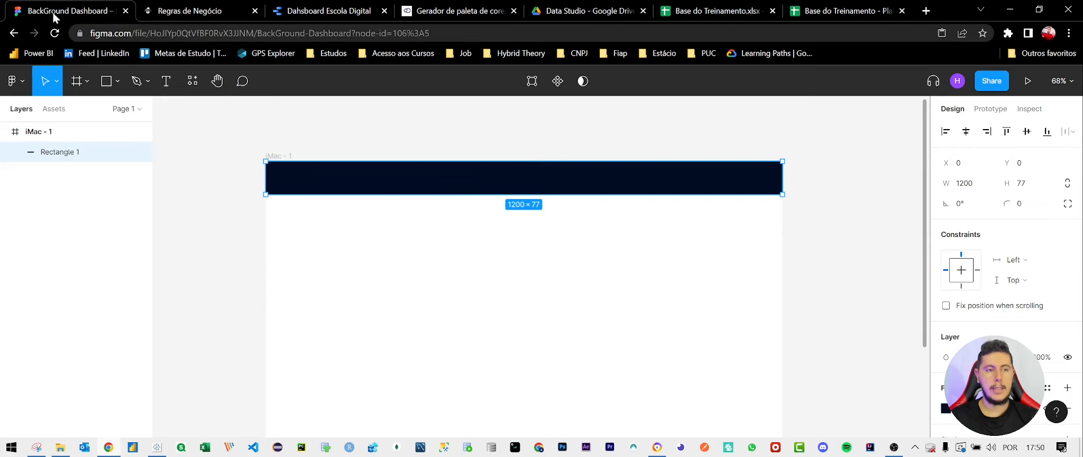
click(118, 81)
click(116, 111)
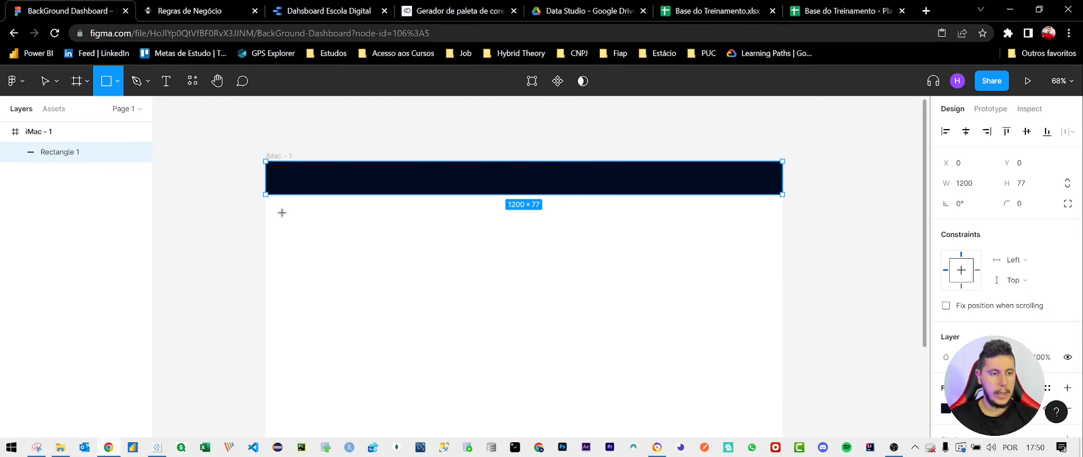
drag(276, 210, 330, 247)
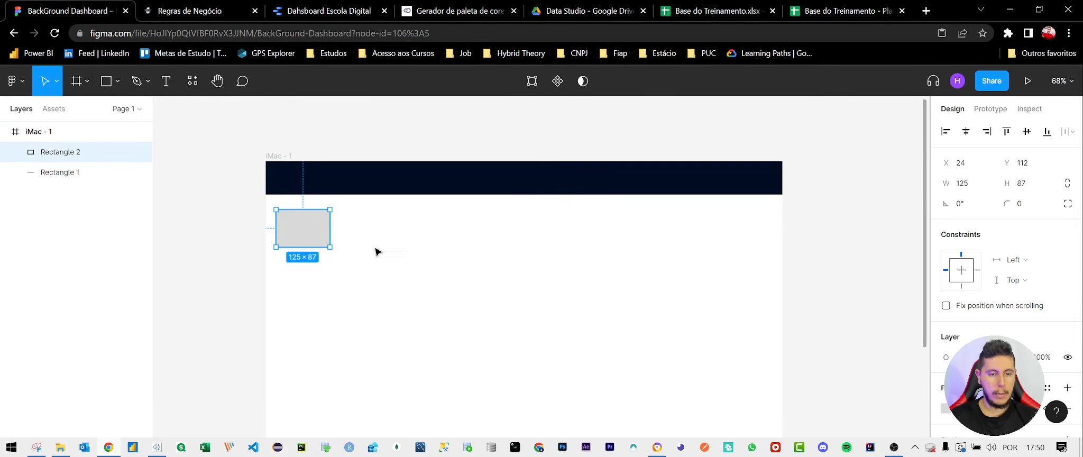
click(278, 157)
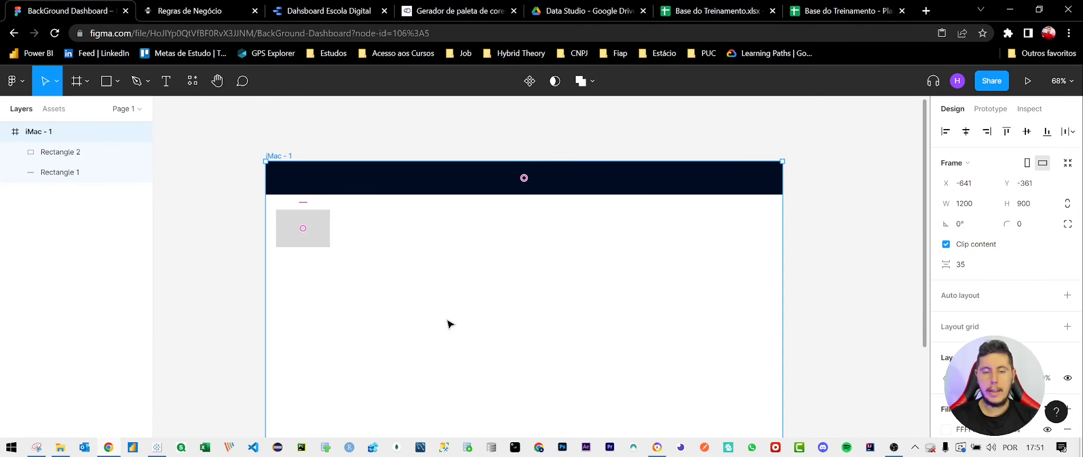
Open the Windows calculator, check the scorecards in the Data Studio report, and divide 1200 by 6
click(10, 447)
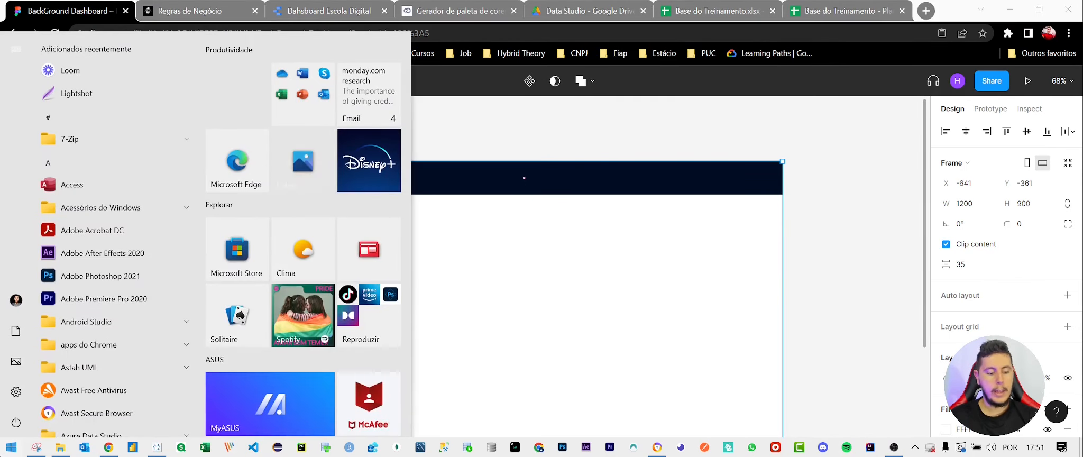
text(cal)
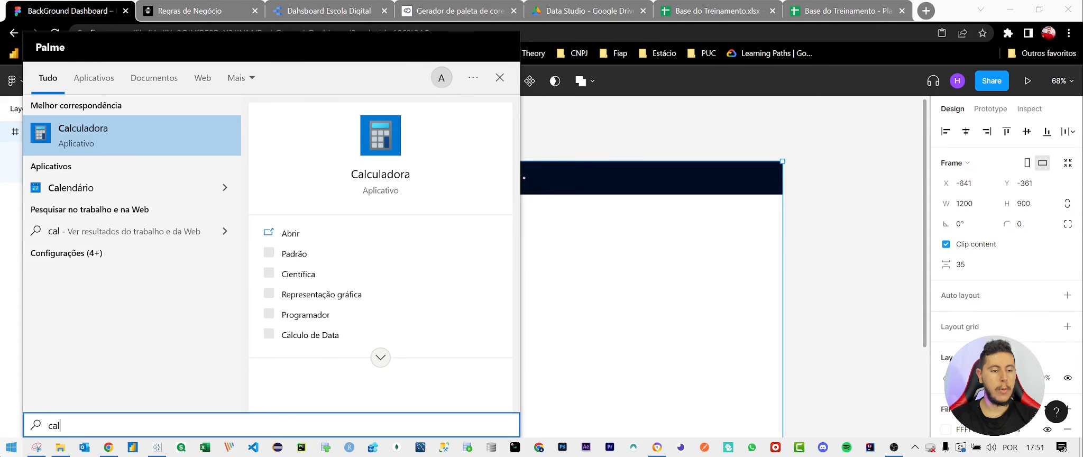
key(Return)
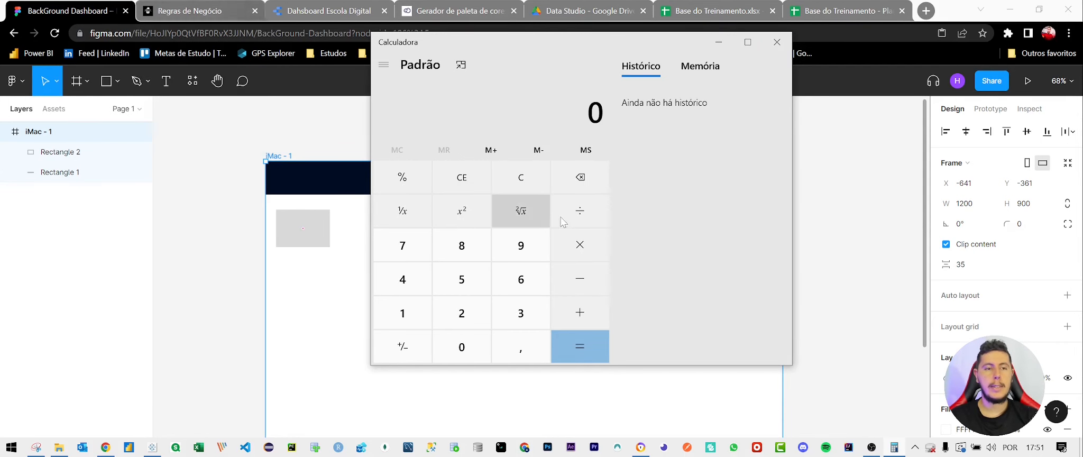
click(325, 11)
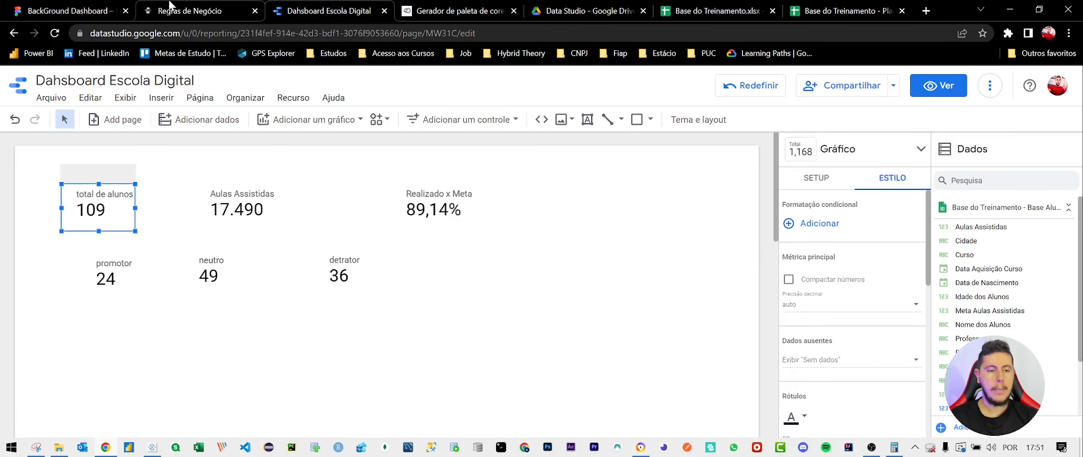
click(894, 447)
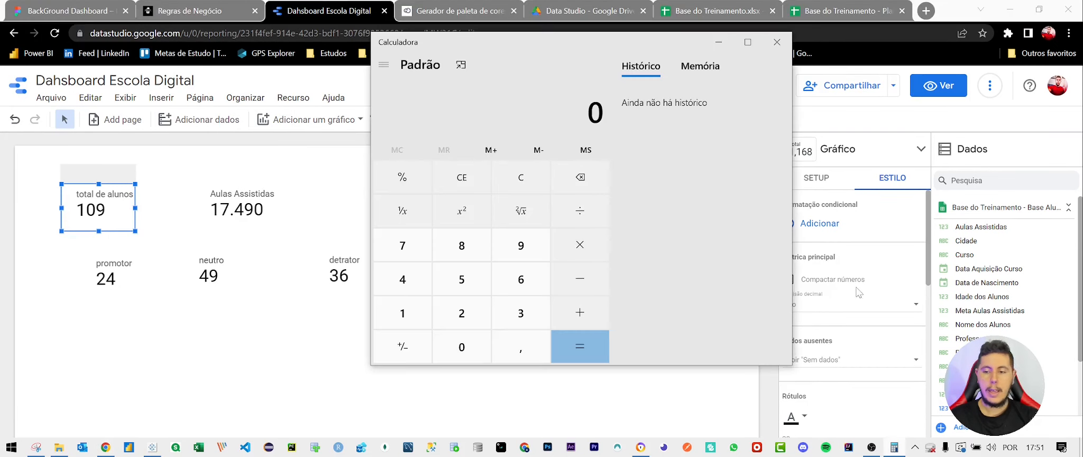
text(1200/6)
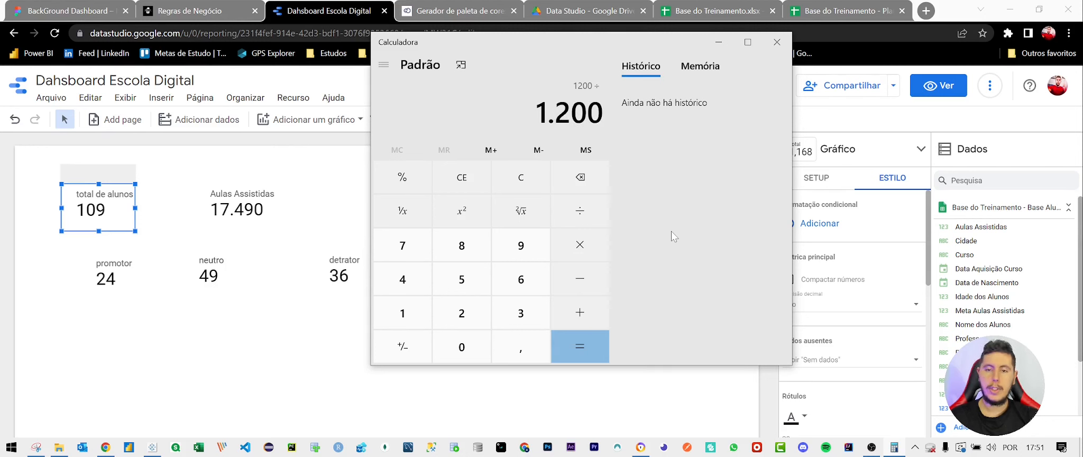
key(Return)
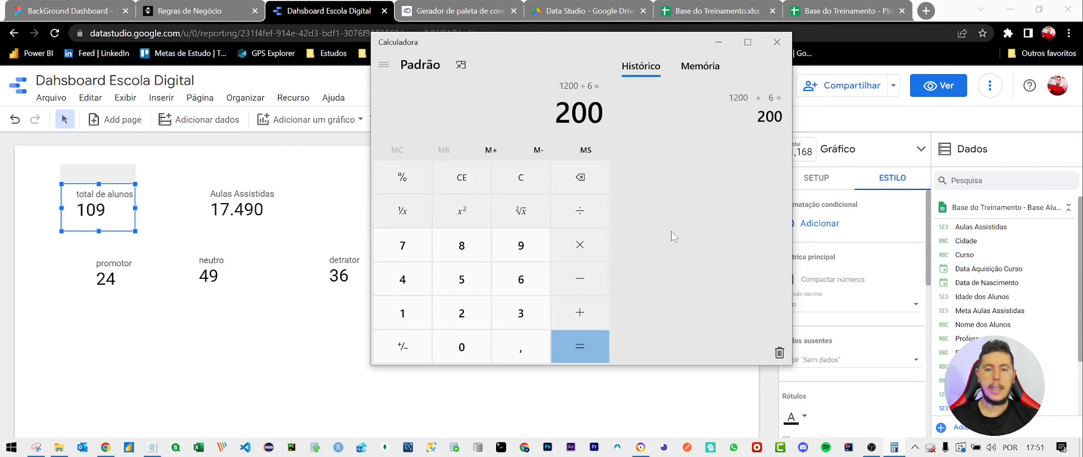
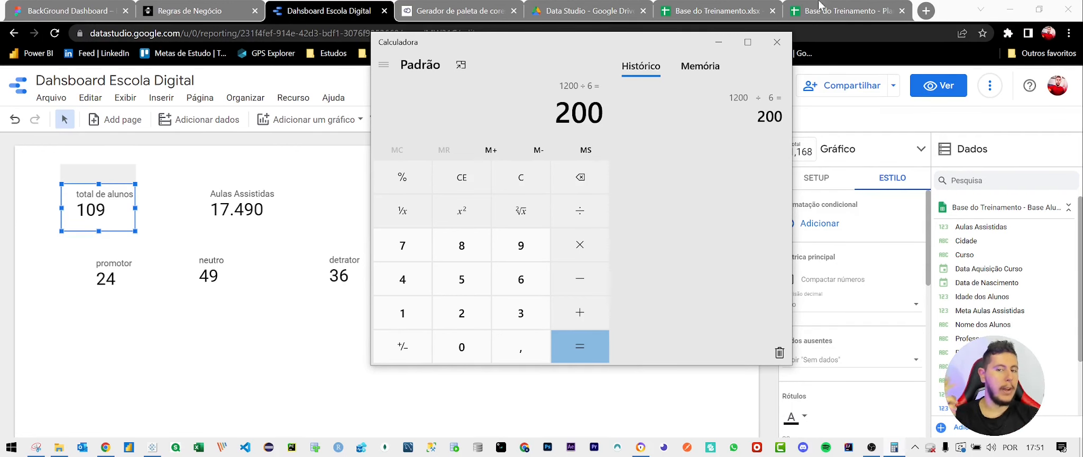
click(777, 42)
Switch to Figma and enlarge the card rectangle below the header to about 178 × 103
click(68, 11)
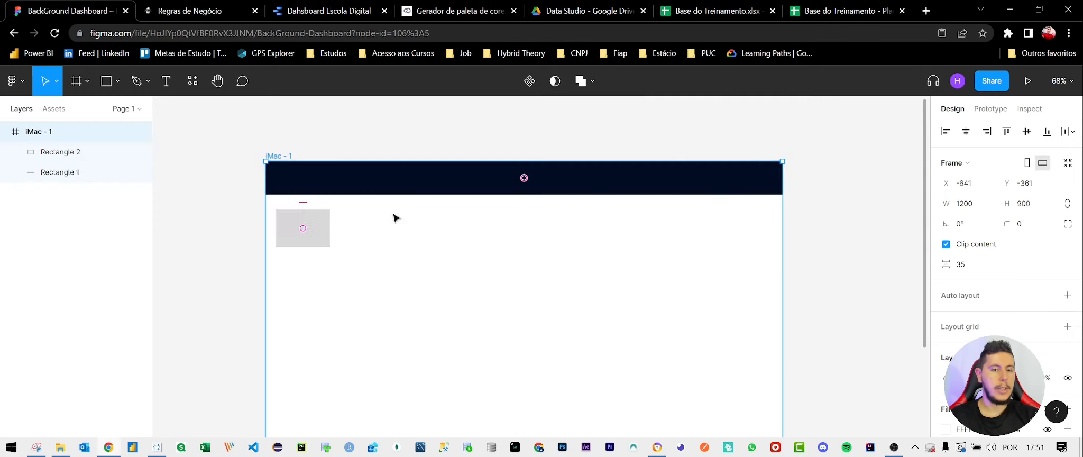
click(318, 235)
drag(322, 244, 345, 251)
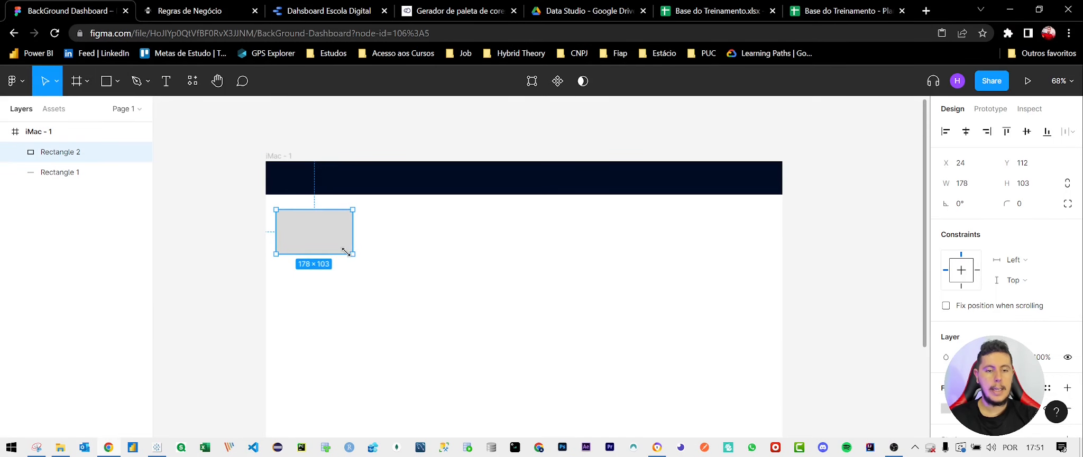
drag(361, 245, 612, 258)
click(324, 248)
click(619, 254)
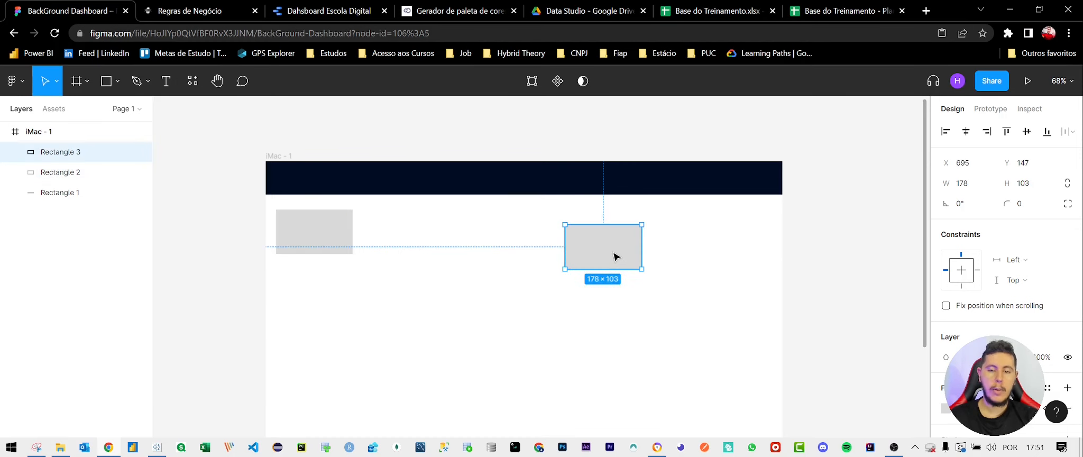
key(Delete)
Move the card closer to the header and frame edge, at about X 17, Y 97, and set its size to 150 × 80
click(329, 233)
drag(329, 225, 325, 222)
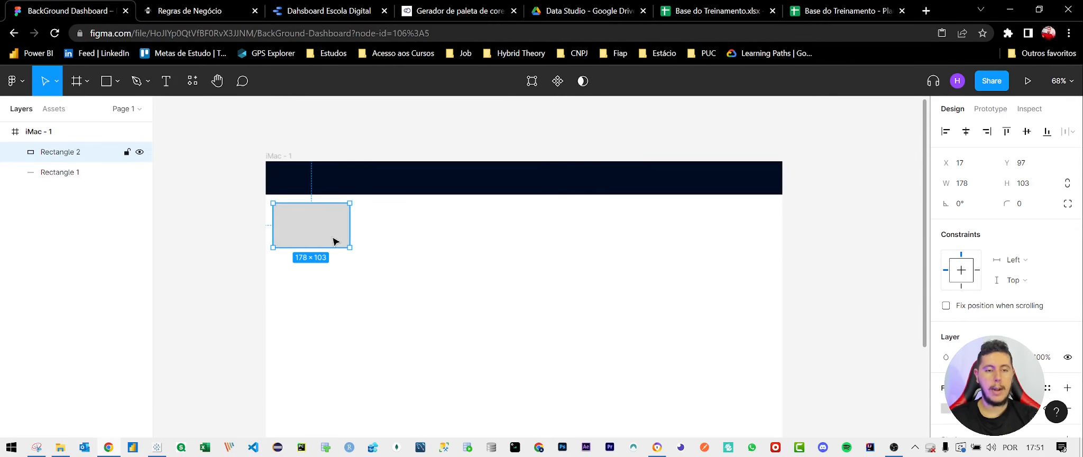
scroll(332, 242, up, 5)
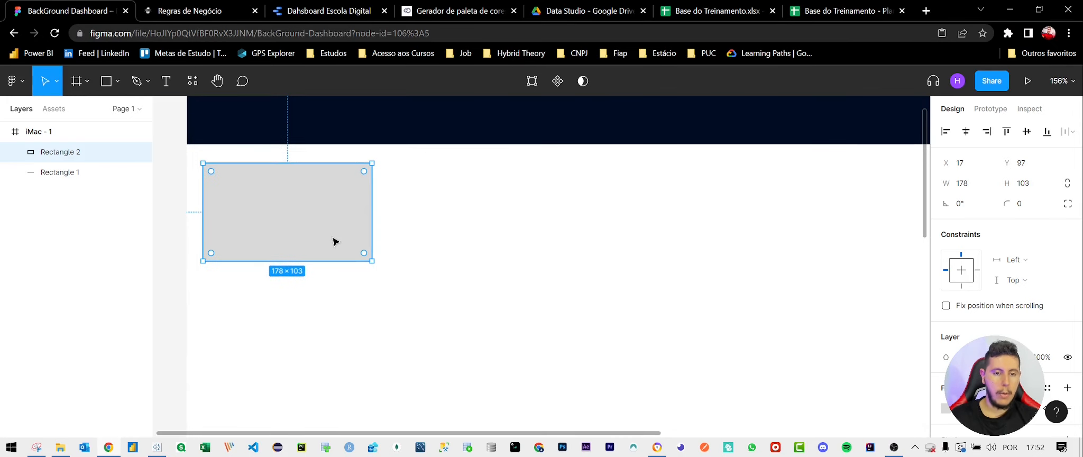
scroll(335, 227, down, 2)
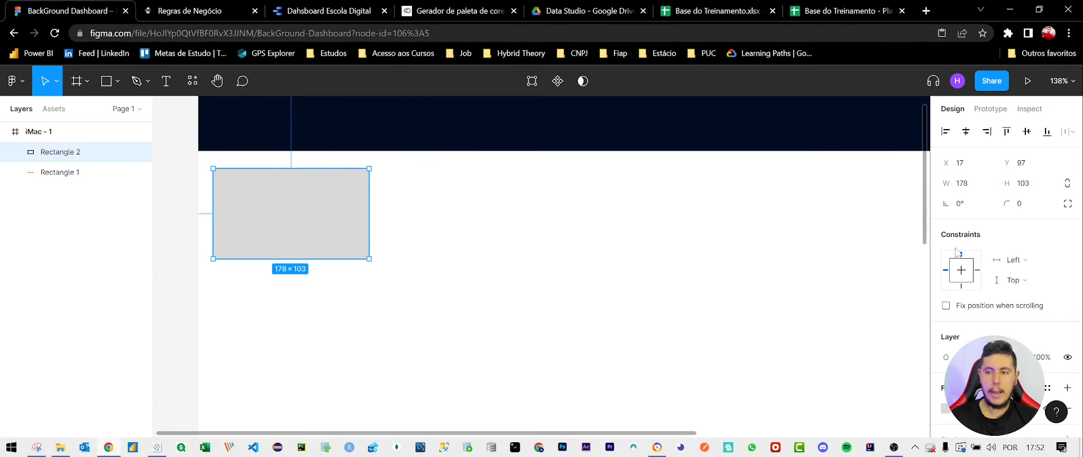
click(970, 186)
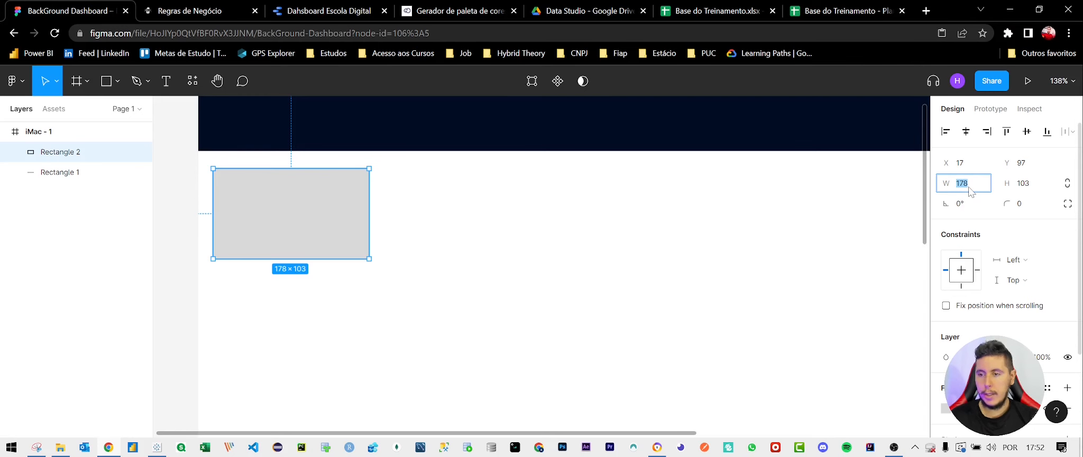
key(Return)
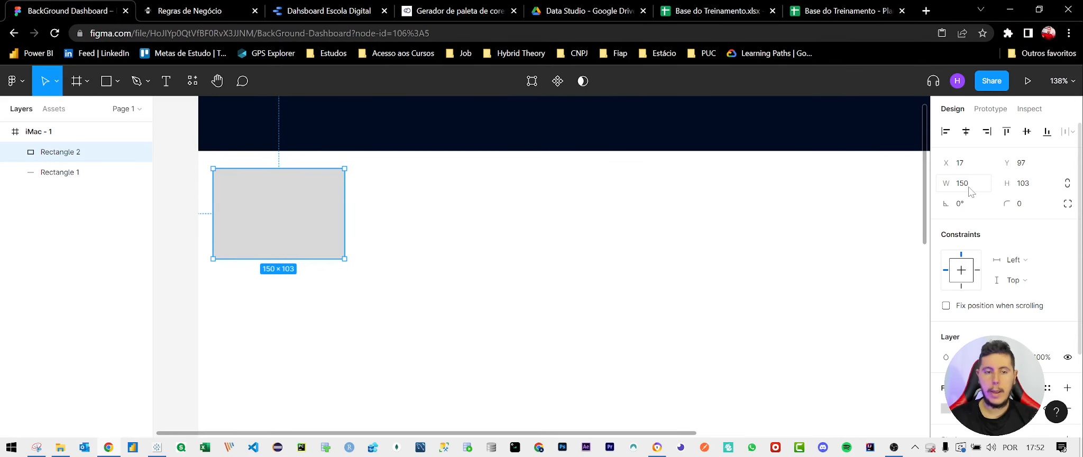
click(1030, 191)
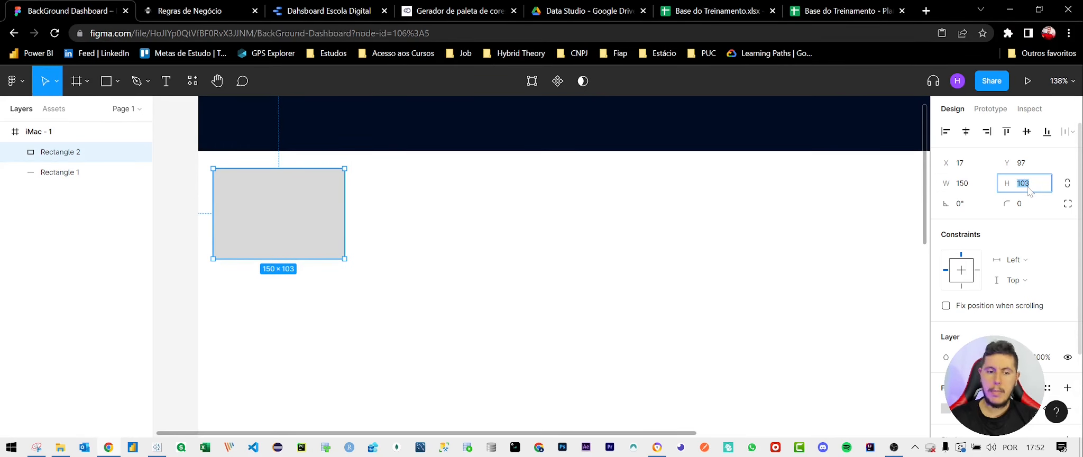
text(80)
key(Return)
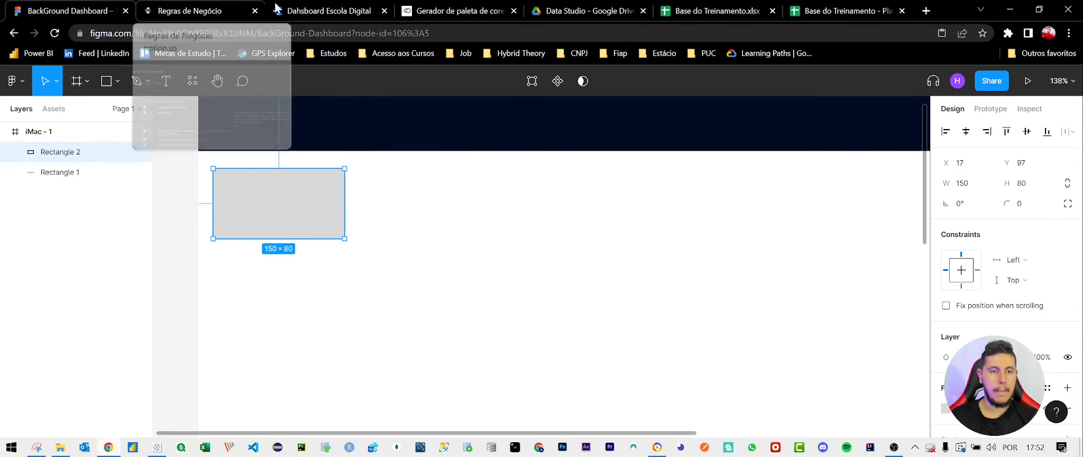
Copy the bright blue from the navy and orange palette on paletadecores.com and fill the Figma card rectangle with it
click(446, 12)
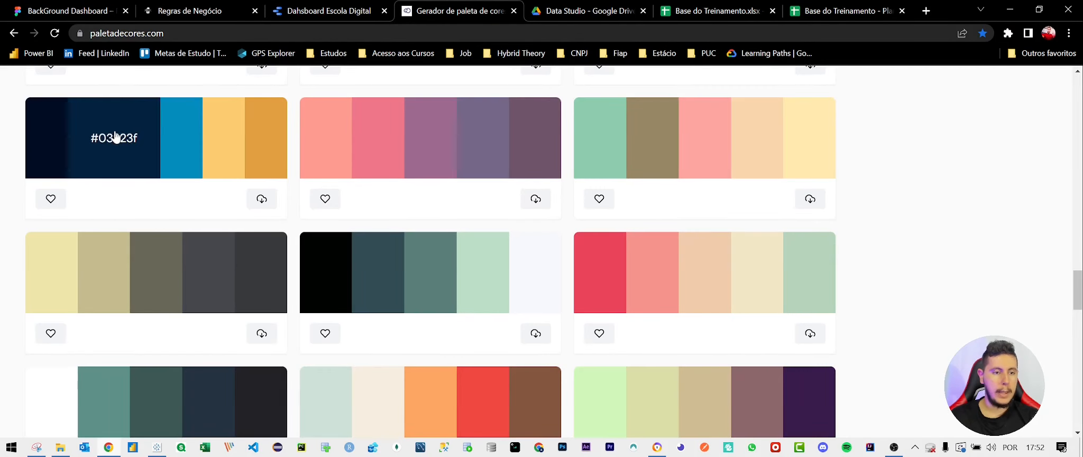
click(176, 146)
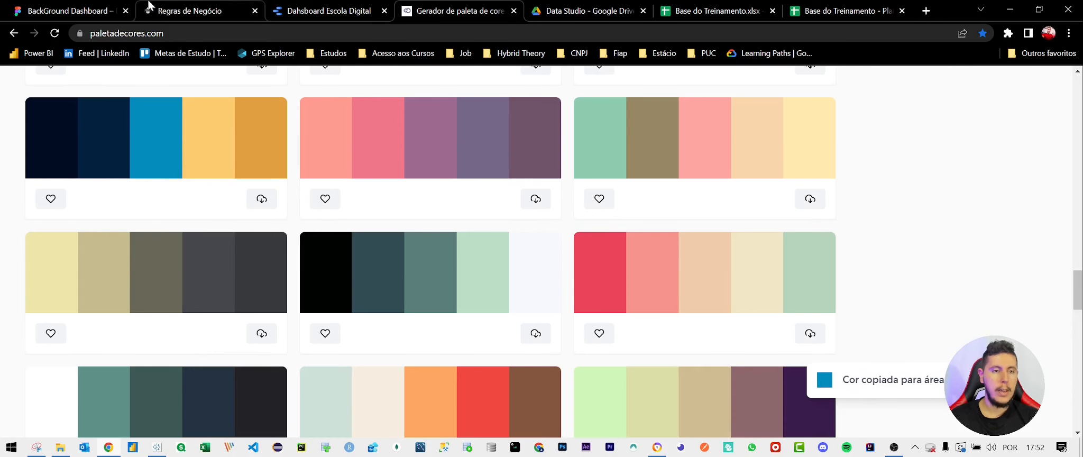
click(78, 10)
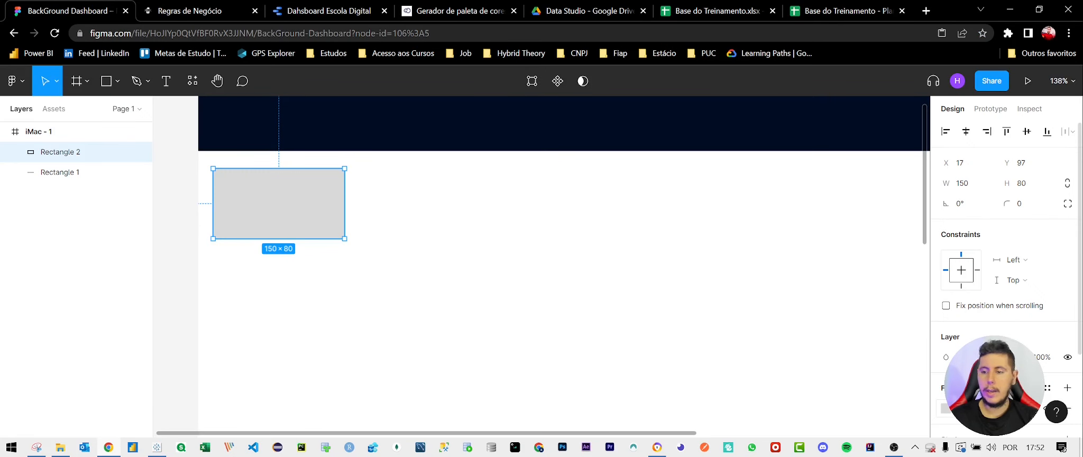
key(ctrl+v)
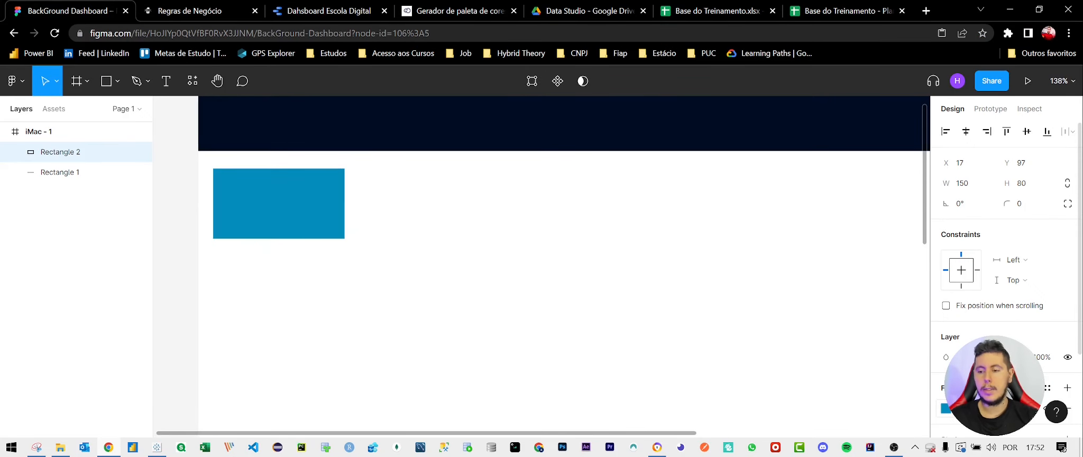
click(447, 228)
Apply the Neumorphism plugin to the blue card with intensity 12 and shrink the card to about 141 × 79
right_click(278, 190)
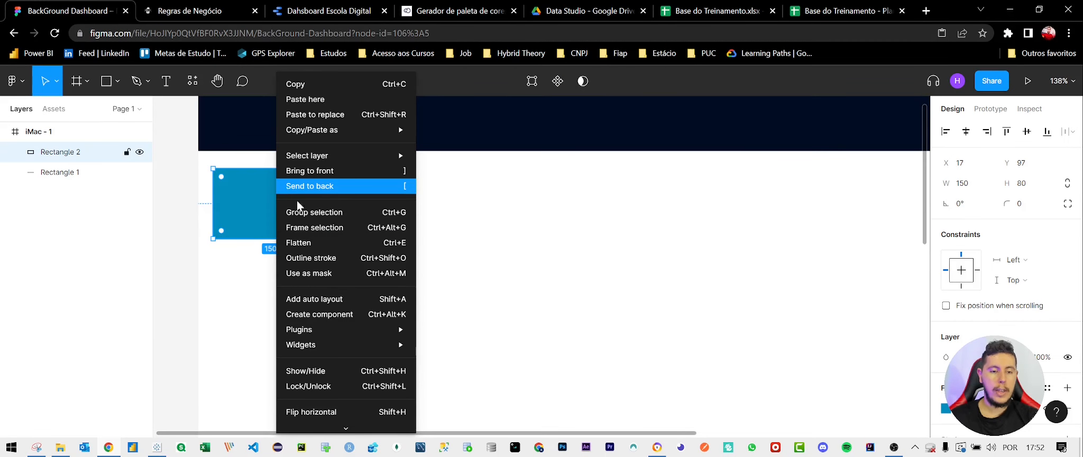
mouse_move(344, 346)
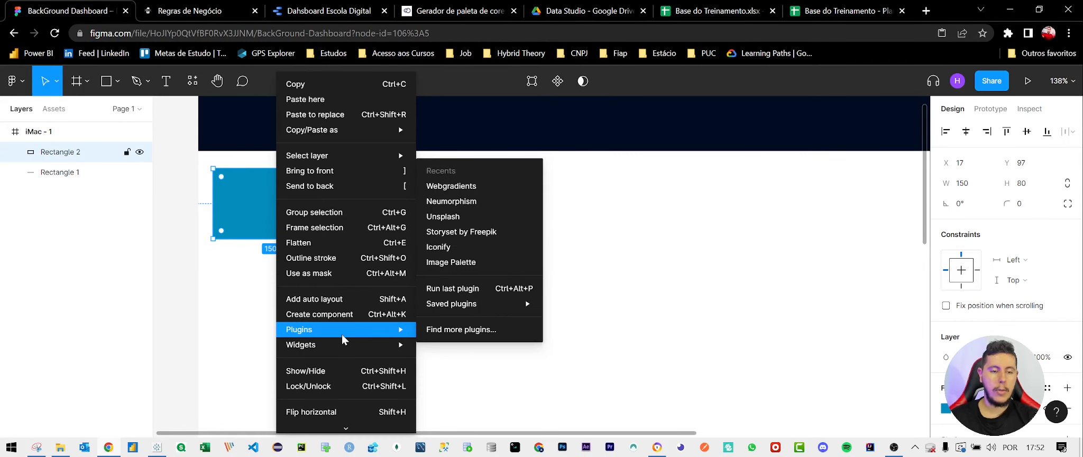
click(466, 203)
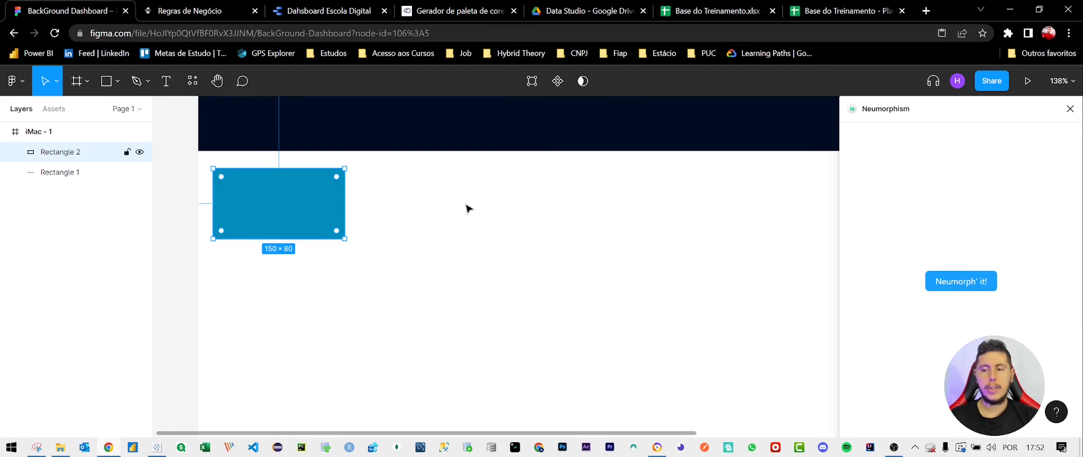
click(962, 286)
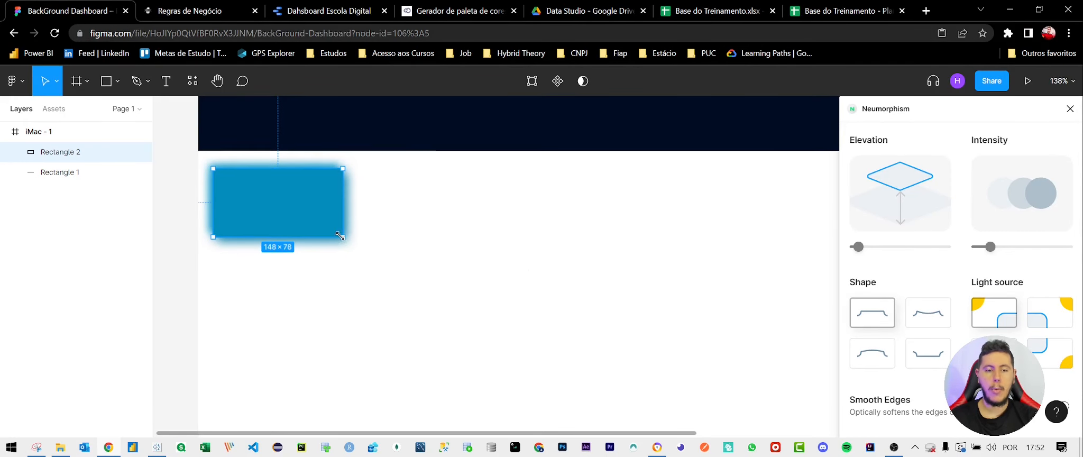
drag(347, 239, 337, 238)
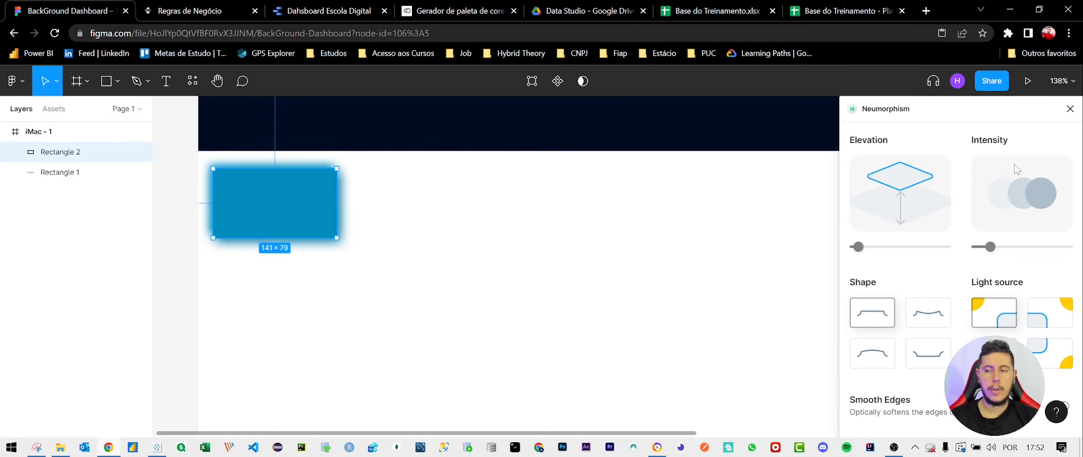
mouse_move(991, 251)
mouse_down()
mouse_move(1047, 249)
mouse_move(993, 256)
mouse_up()
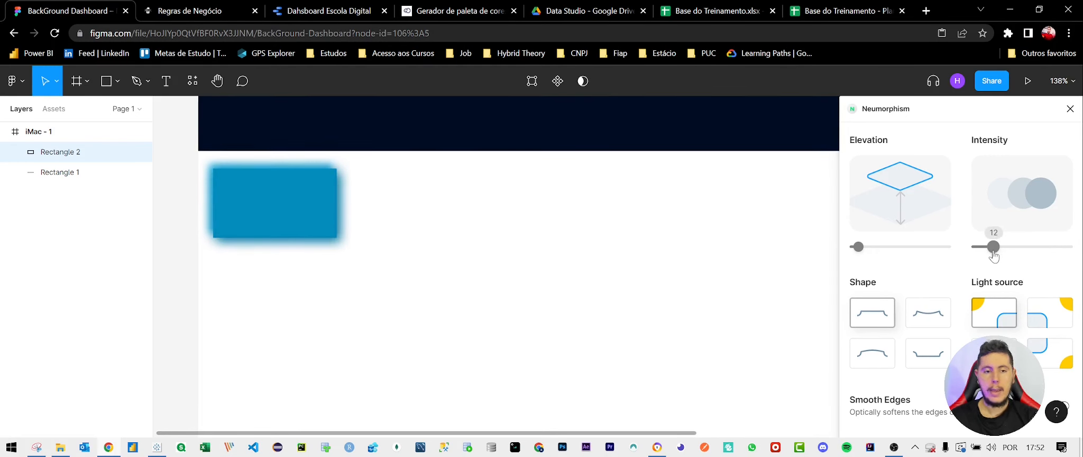
click(1070, 108)
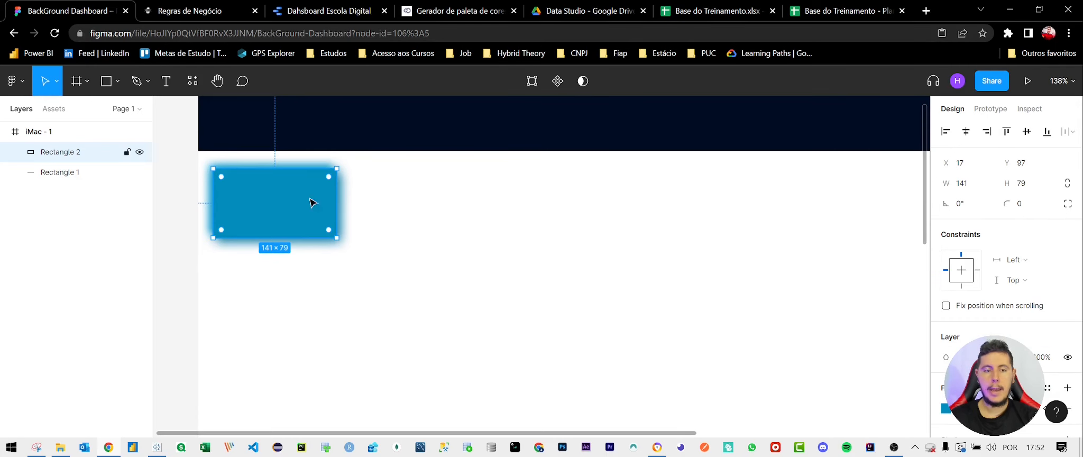
Shift the blue card to about X 30 and place a copy beside it at about X 184, Y 97
click(491, 240)
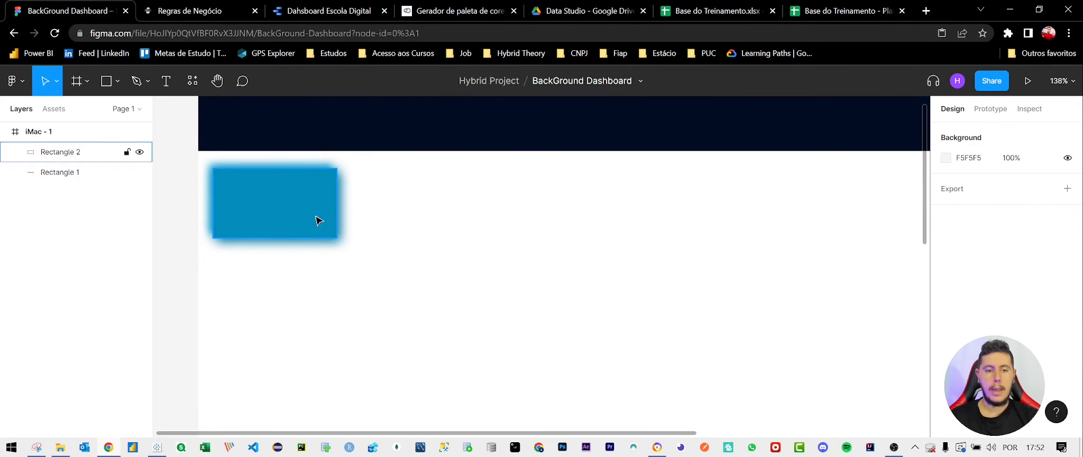
drag(316, 217, 328, 217)
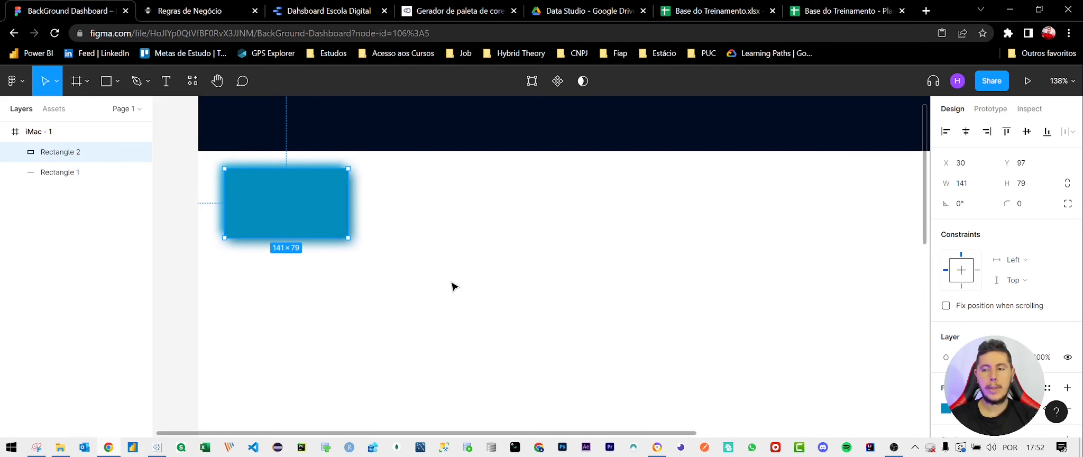
key(ctrl+c)
key(ctrl+v)
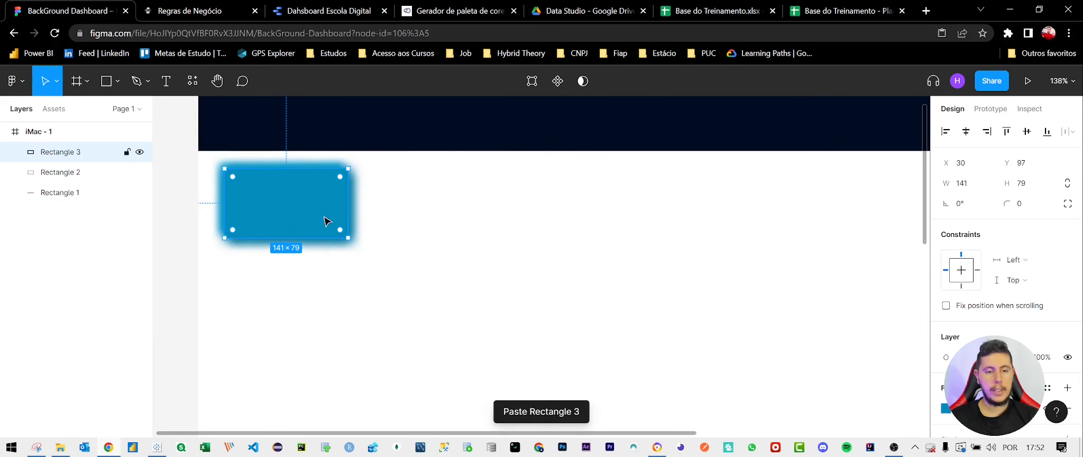
drag(329, 221, 453, 223)
Try the Webgradients presets Night Fade, Spring Warmth and Juicy Peach on the copied blue card
right_click(428, 212)
mouse_move(500, 351)
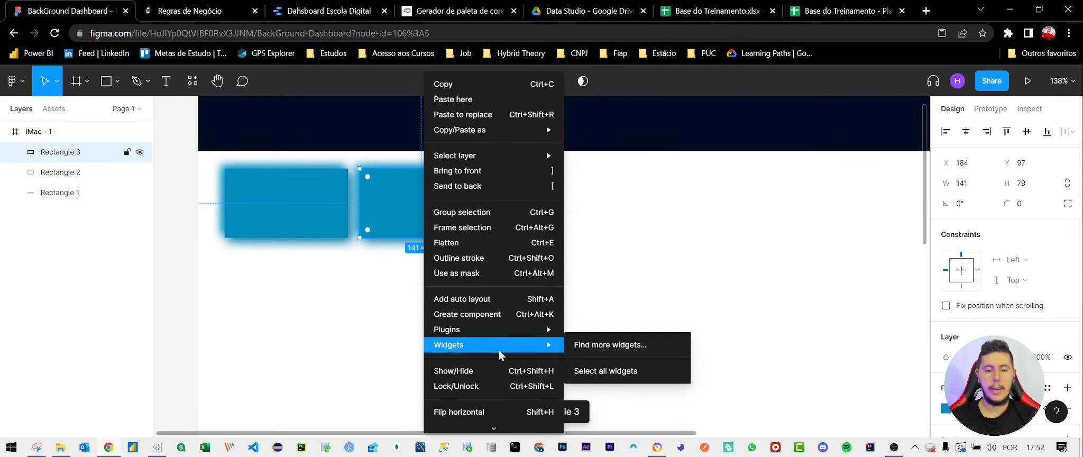
mouse_move(495, 330)
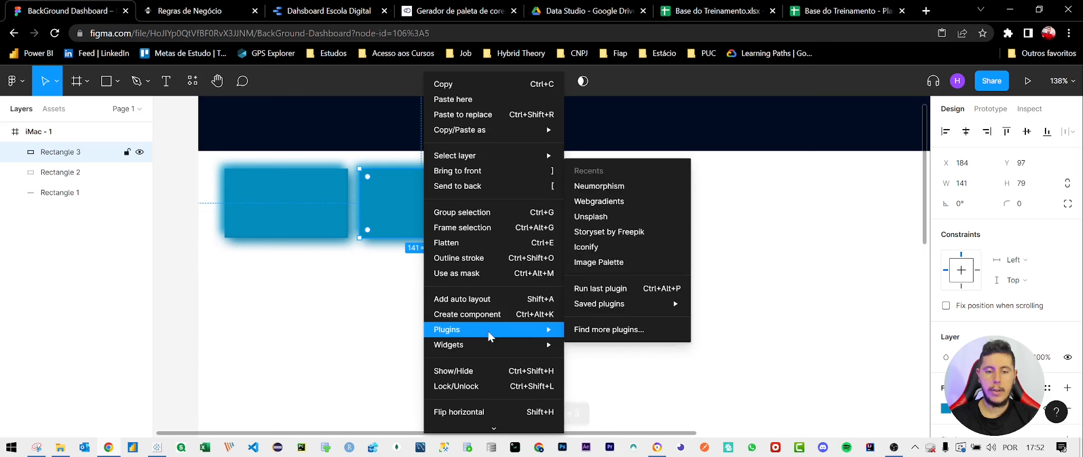
click(668, 204)
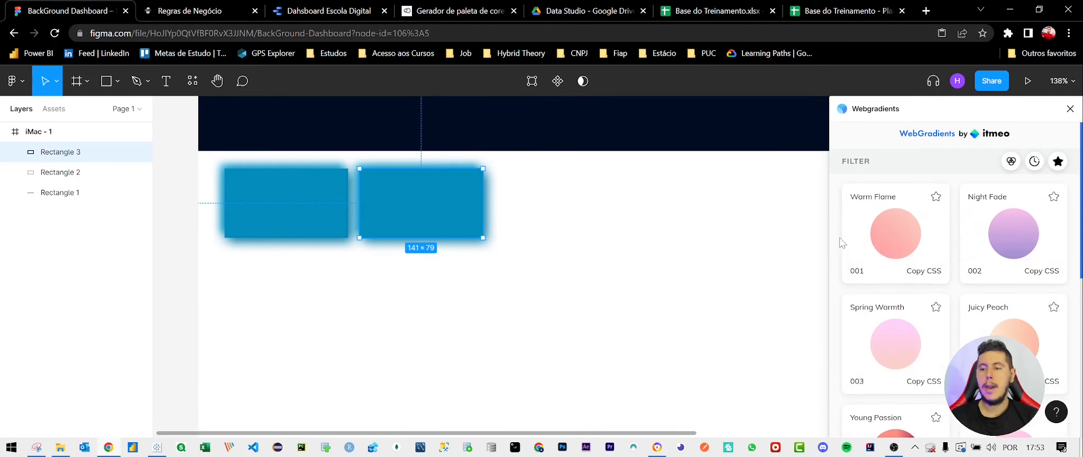
click(887, 239)
click(1005, 233)
click(897, 343)
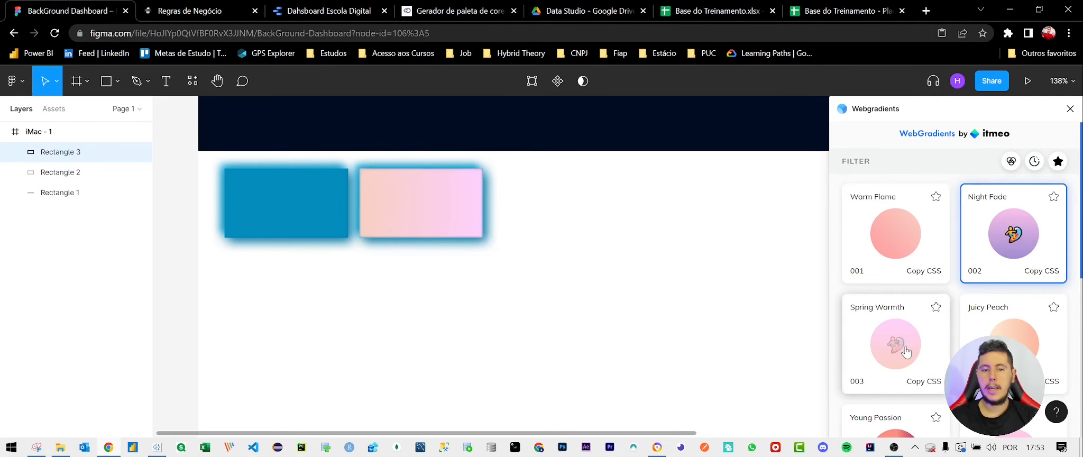
click(1028, 332)
click(1070, 109)
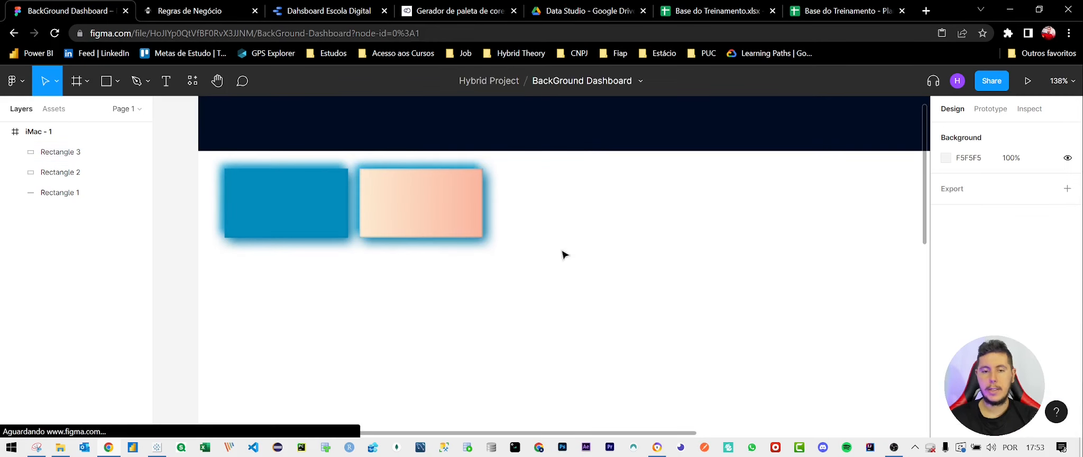
Delete the gradient-filled copy and draw a new rectangle of about 186 × 88 beside the blue card
key(Delete)
click(118, 81)
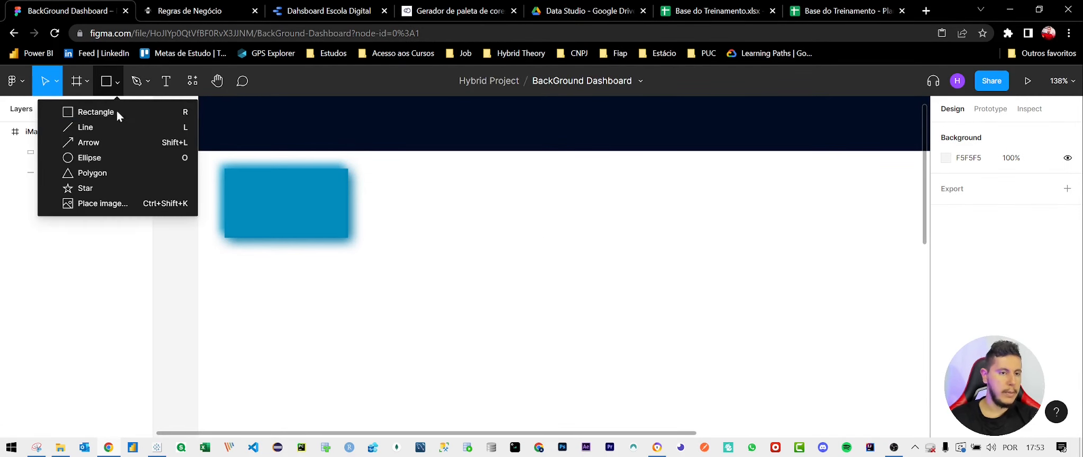
click(106, 109)
mouse_move(368, 170)
mouse_down()
mouse_move(417, 258)
mouse_move(539, 239)
mouse_move(532, 248)
mouse_up()
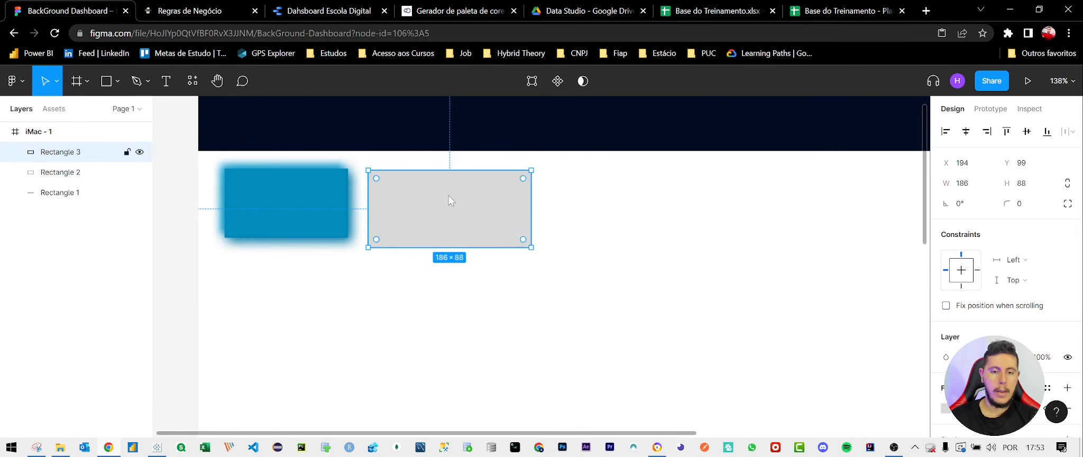
right_click(449, 195)
mouse_move(527, 347)
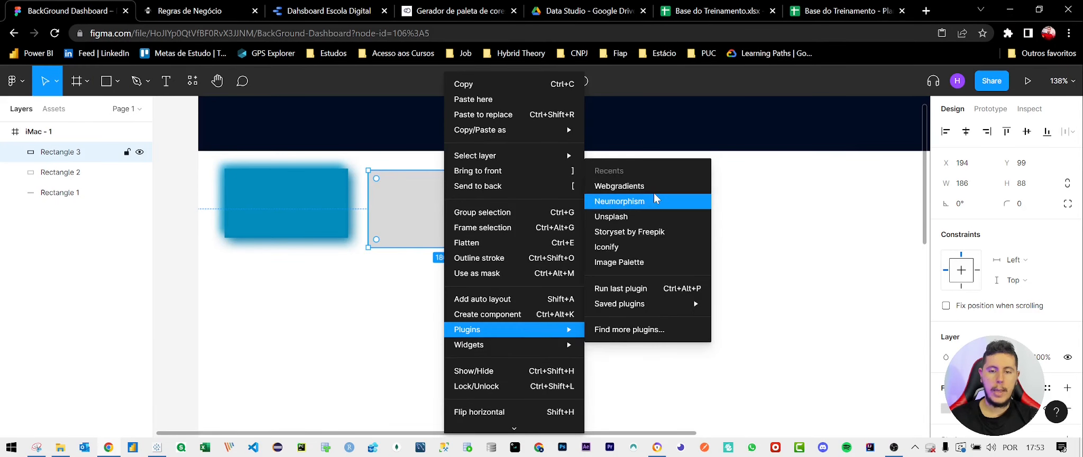
key(Escape)
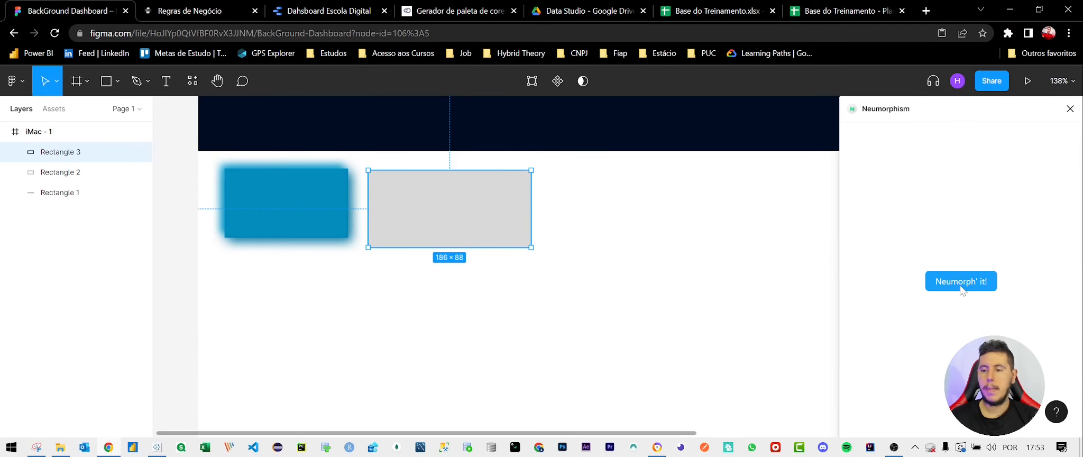
click(1070, 109)
Run Webgradients on the grey rectangle and preview the Night Fade, Spring Warmth, Young Passion and Lady Lips gradients
right_click(489, 233)
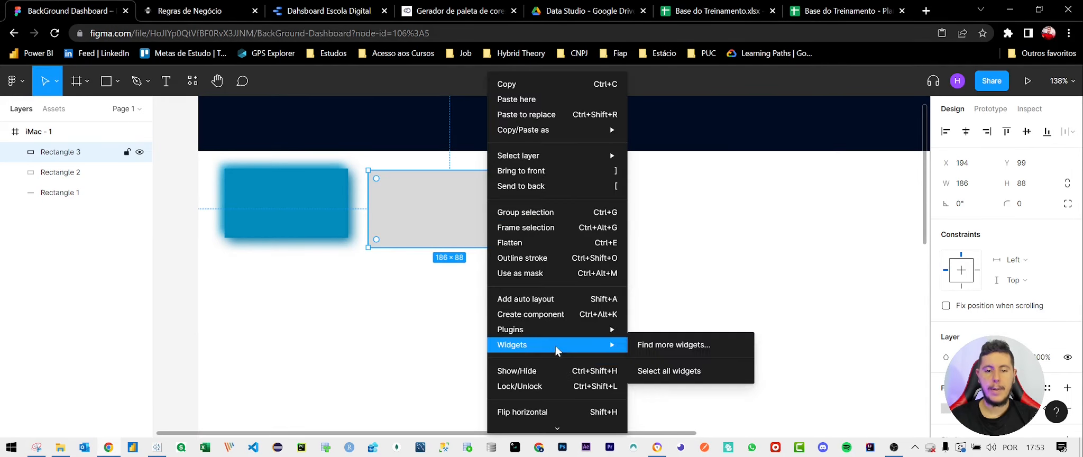
mouse_move(550, 337)
click(682, 203)
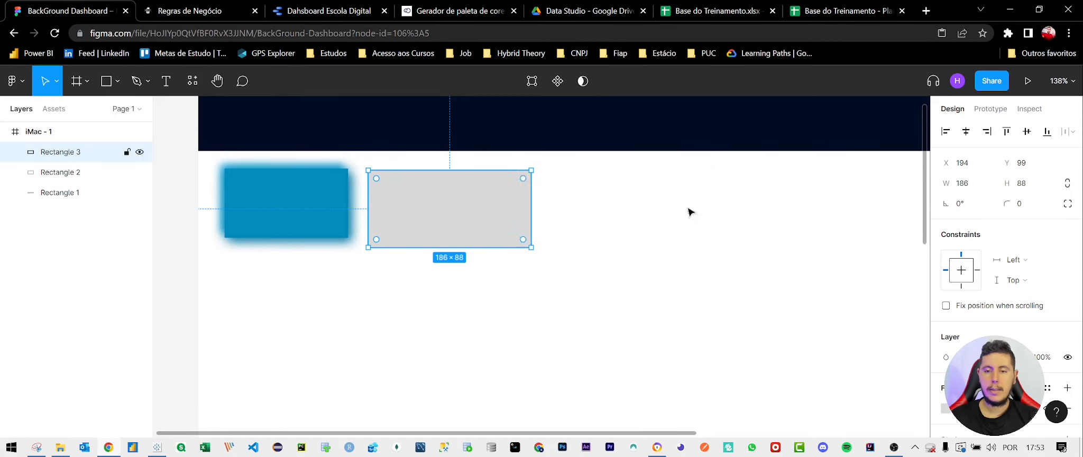
click(997, 255)
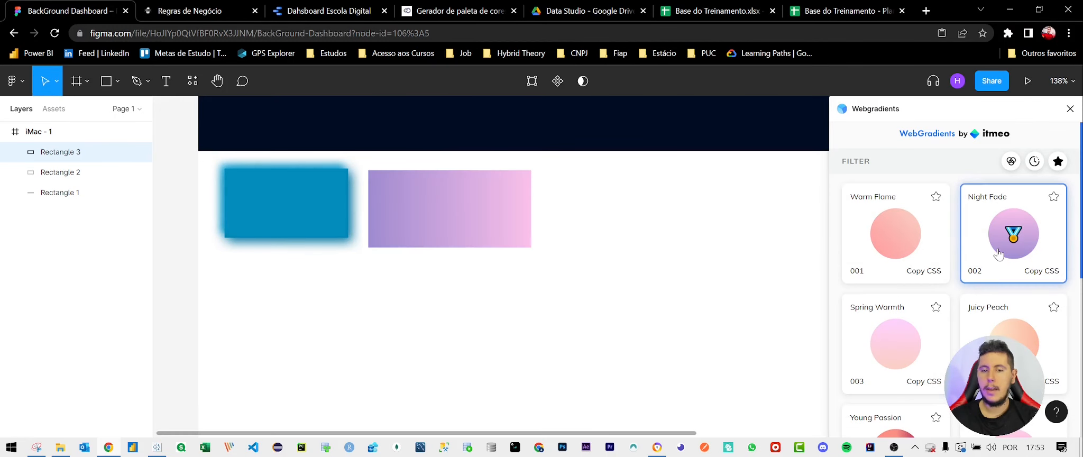
click(896, 345)
scroll(896, 236, down, 2)
click(905, 331)
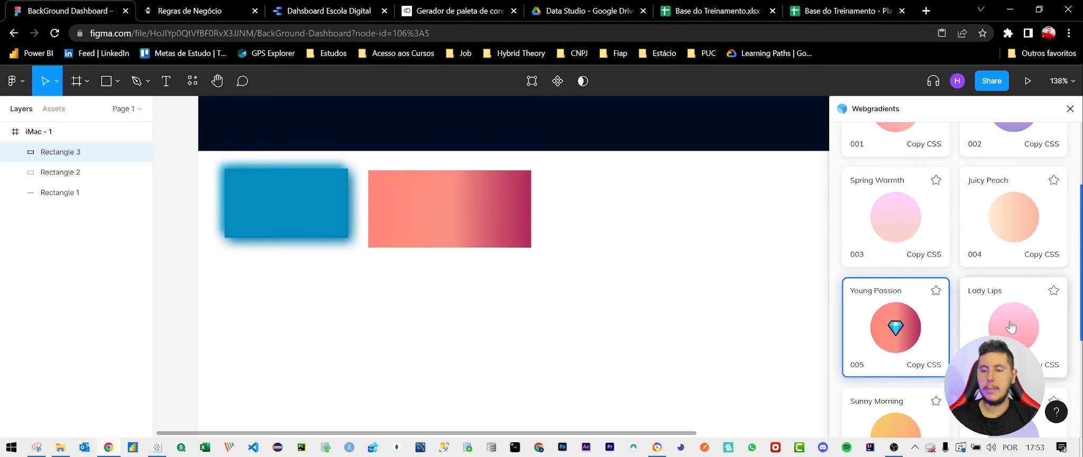
click(1005, 309)
Preview presets such as Ripe Malinka, New Life and Arielles Smile, and fill the rectangle with the blue-to-purple gradient
scroll(1005, 309, down, 8)
scroll(896, 290, down, 5)
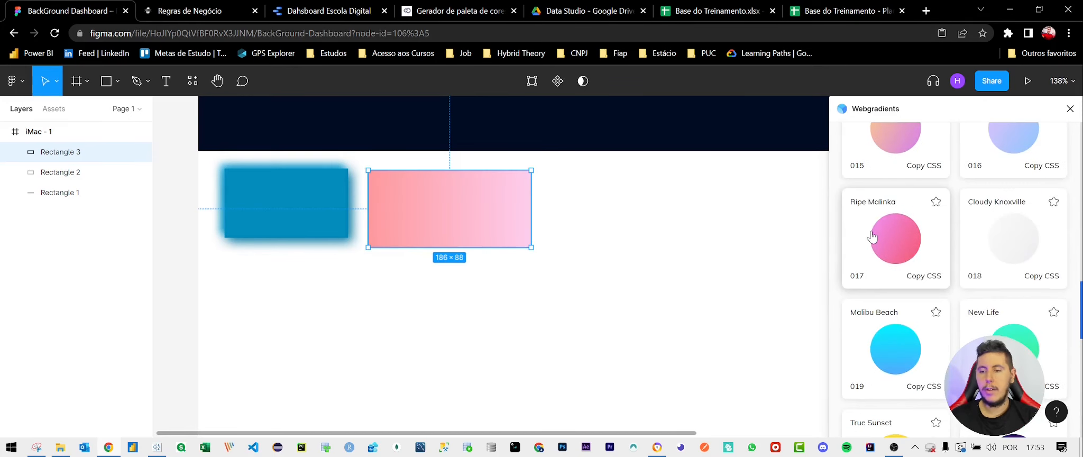
click(896, 238)
click(894, 357)
click(965, 343)
scroll(952, 317, down, 6)
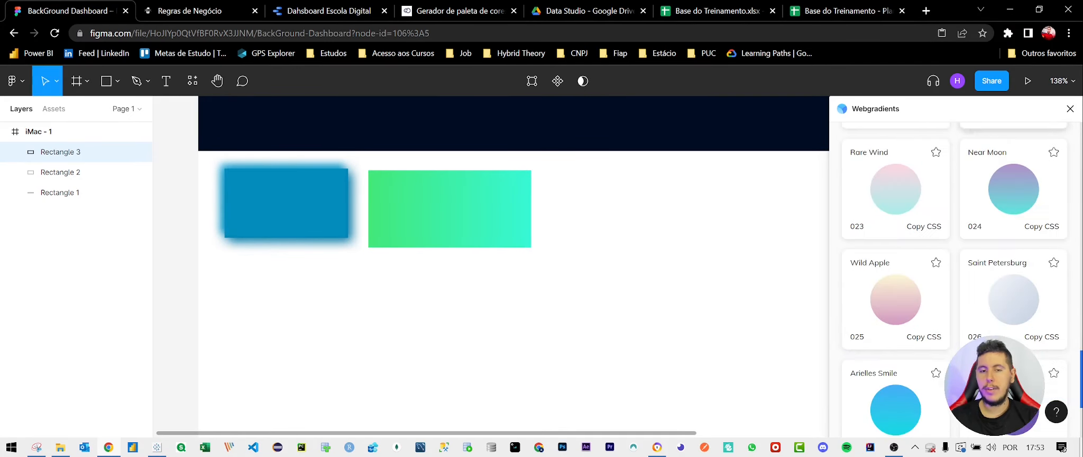
click(895, 300)
click(907, 405)
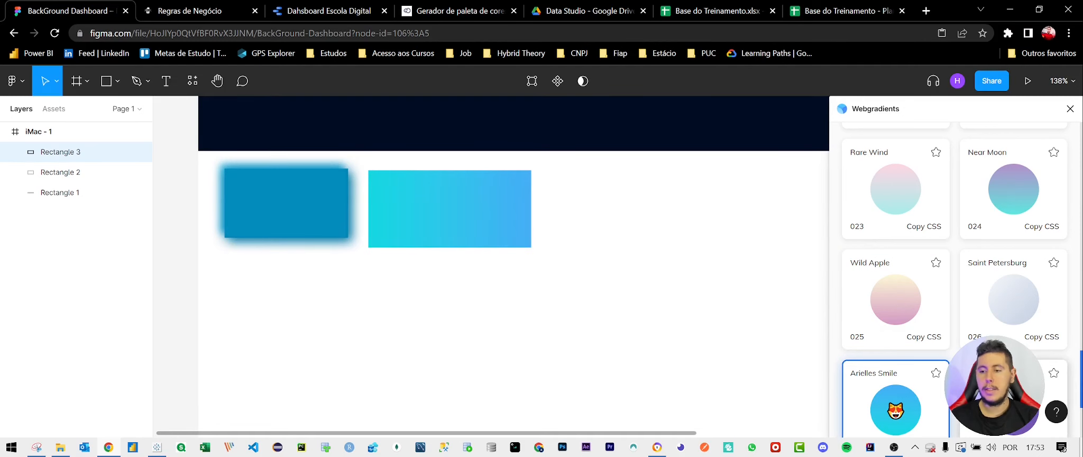
click(1014, 402)
click(1070, 108)
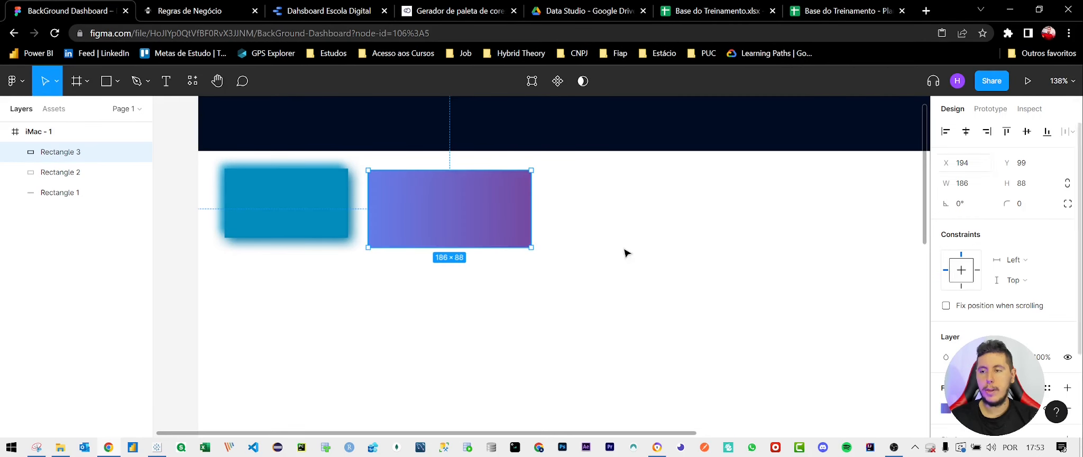
Change the blue end of the rectangle's linear gradient to pink, EA668E
click(945, 409)
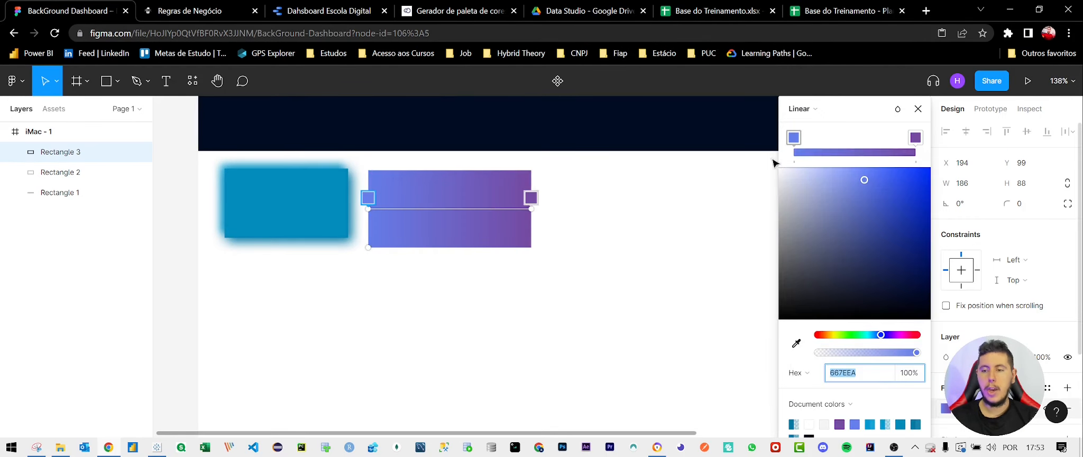
drag(858, 336, 919, 338)
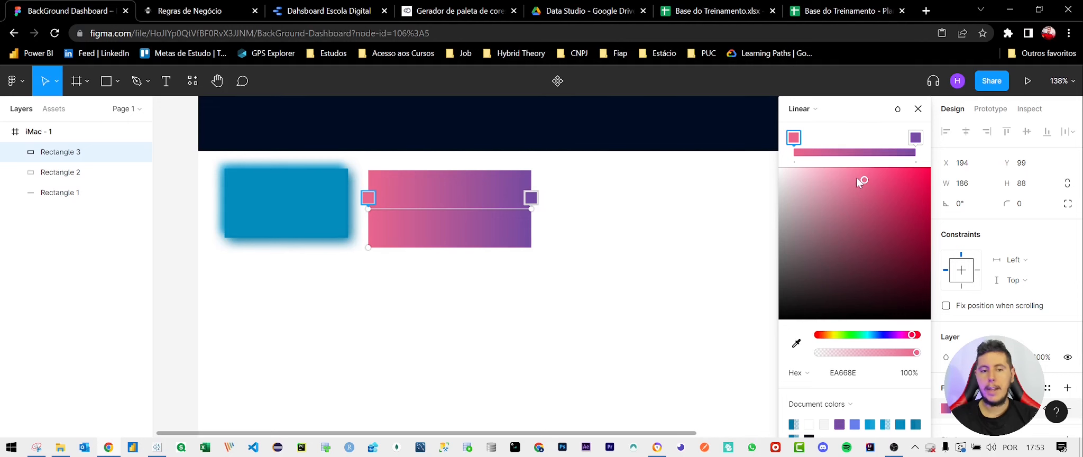
click(917, 109)
click(653, 297)
key(ctrl+z)
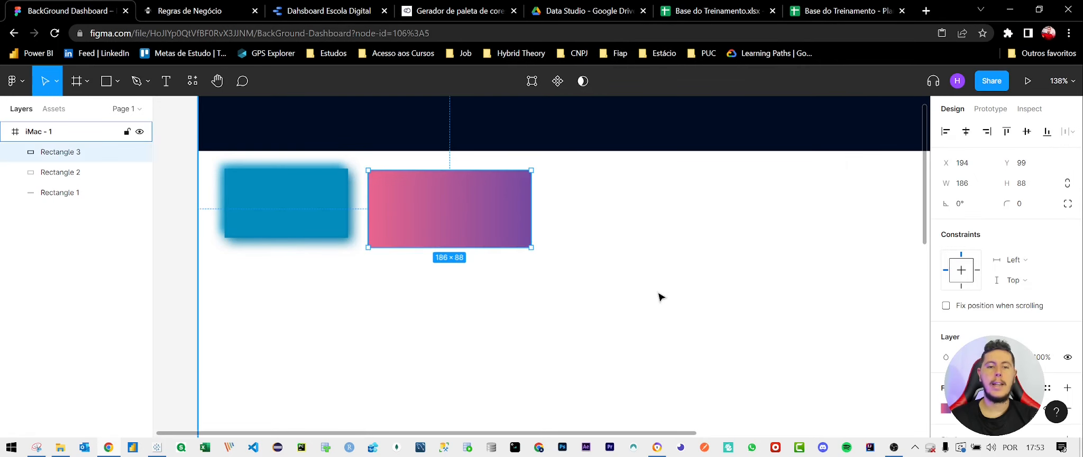
click(661, 298)
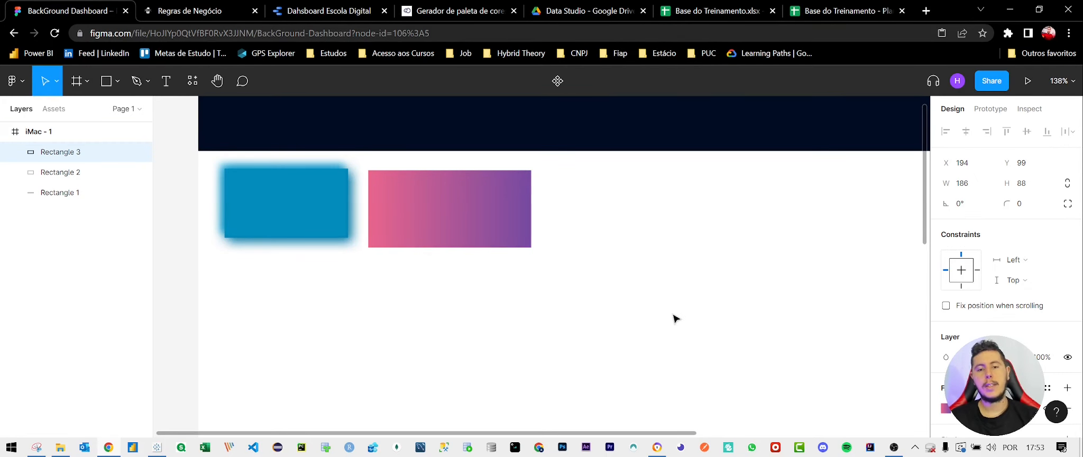
Delete the blue card and move the pink-to-purple rectangle into its place, at about X 34, Y 87
scroll(676, 317, down, 4)
drag(780, 435, 850, 433)
scroll(486, 281, up, 4)
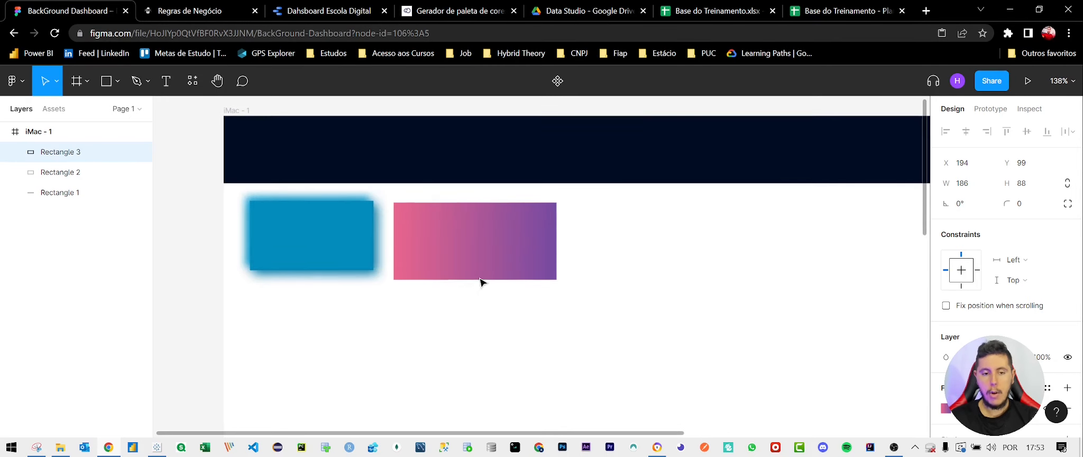
click(339, 241)
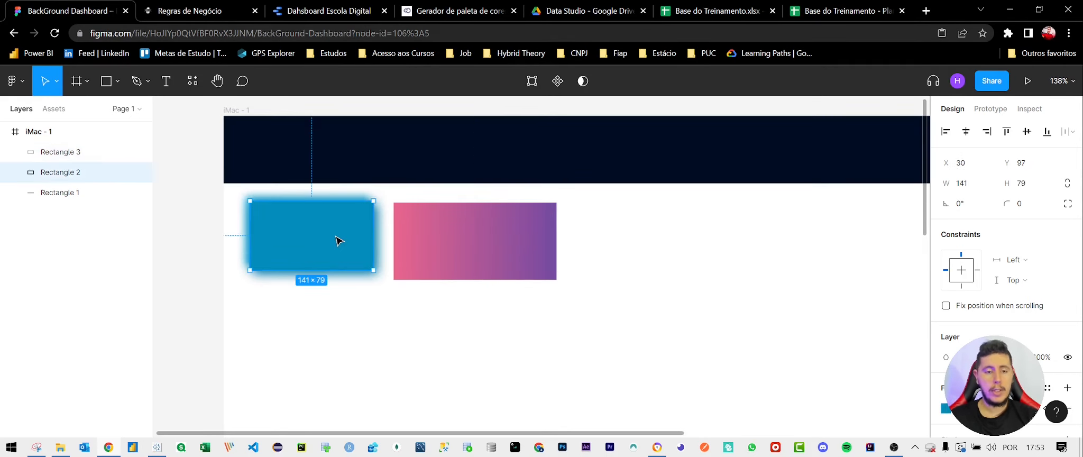
key(Delete)
drag(465, 235, 329, 226)
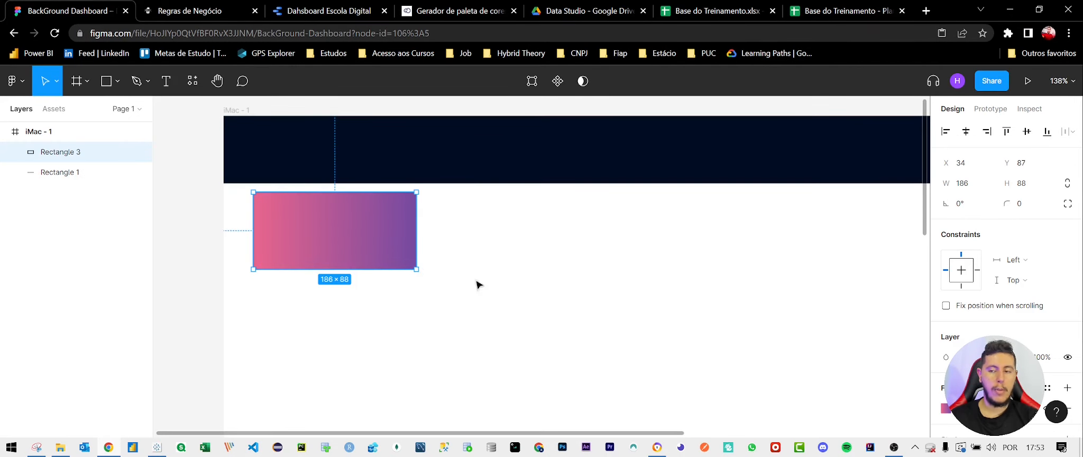
Set the gradient card's size to 150 × 80
click(973, 184)
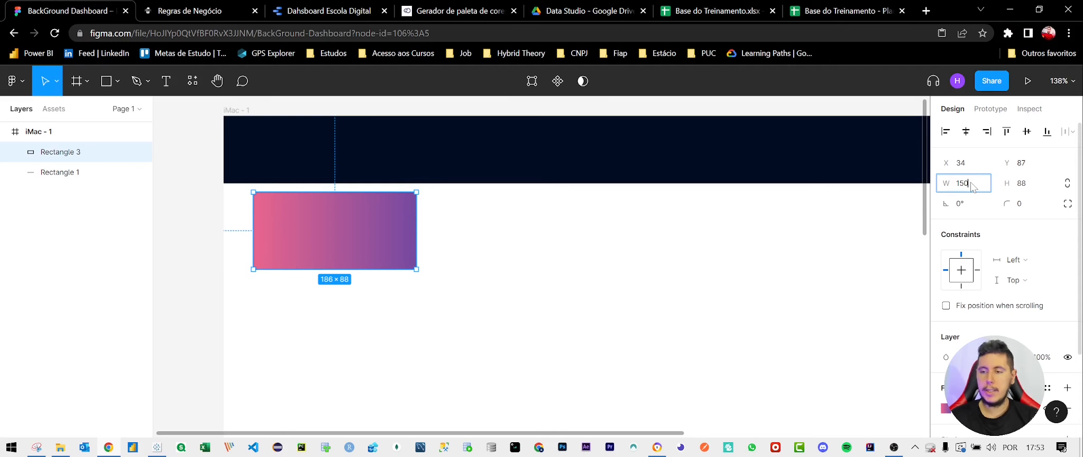
key(Return)
click(1031, 185)
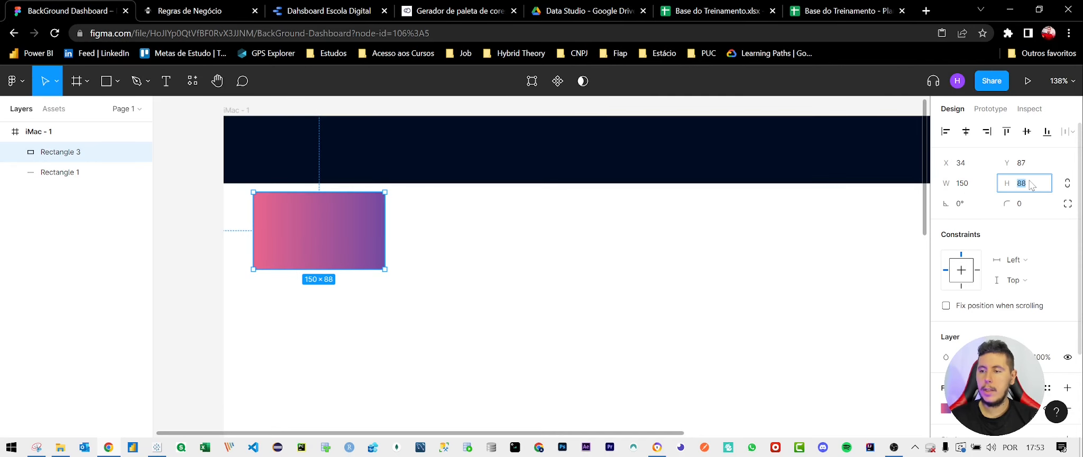
text(80)
key(Return)
click(436, 263)
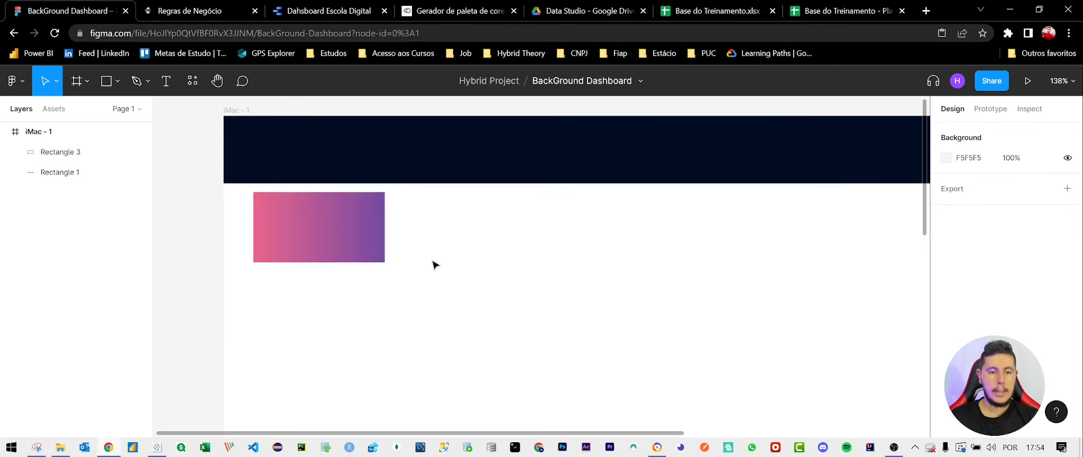
Round the gradient card's corners with a radius of 15
click(385, 204)
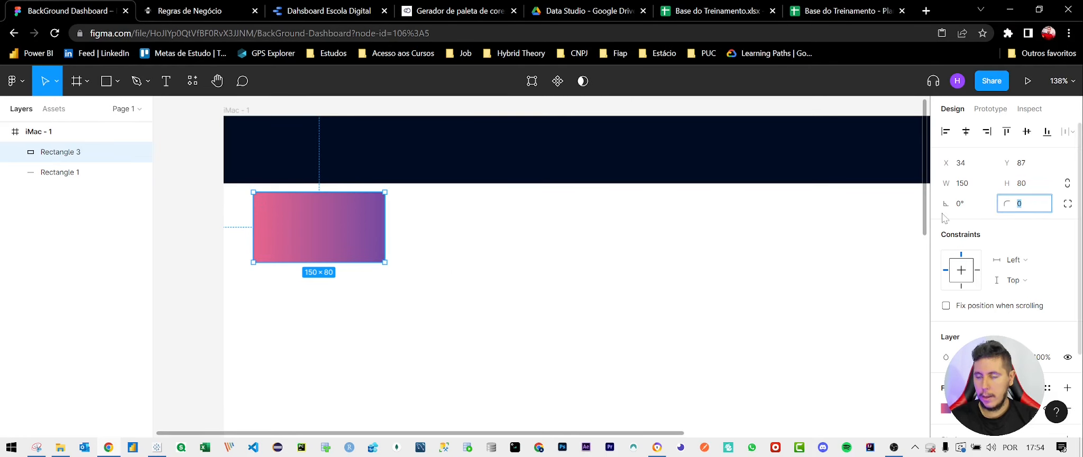
key(Return)
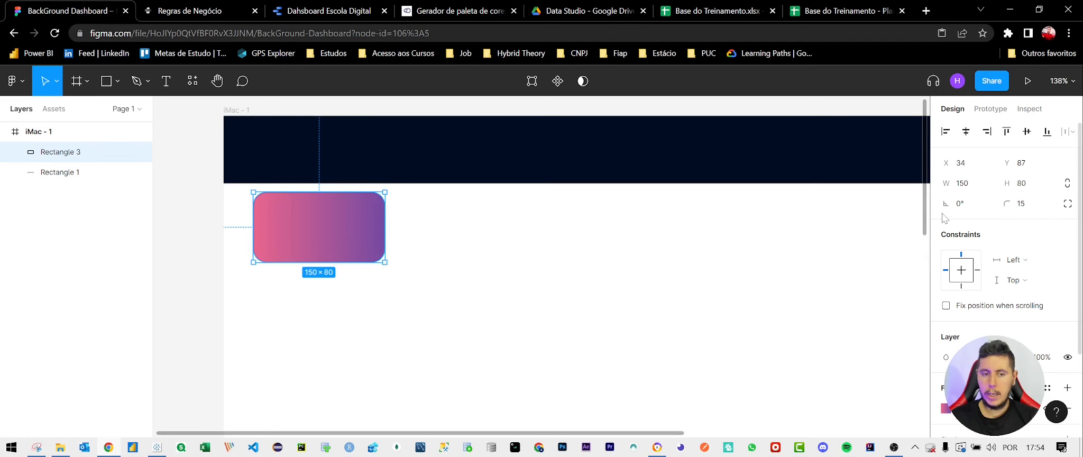
click(612, 283)
Place two copies of the gradient card in a row beside the original, evenly spaced below the header
click(357, 232)
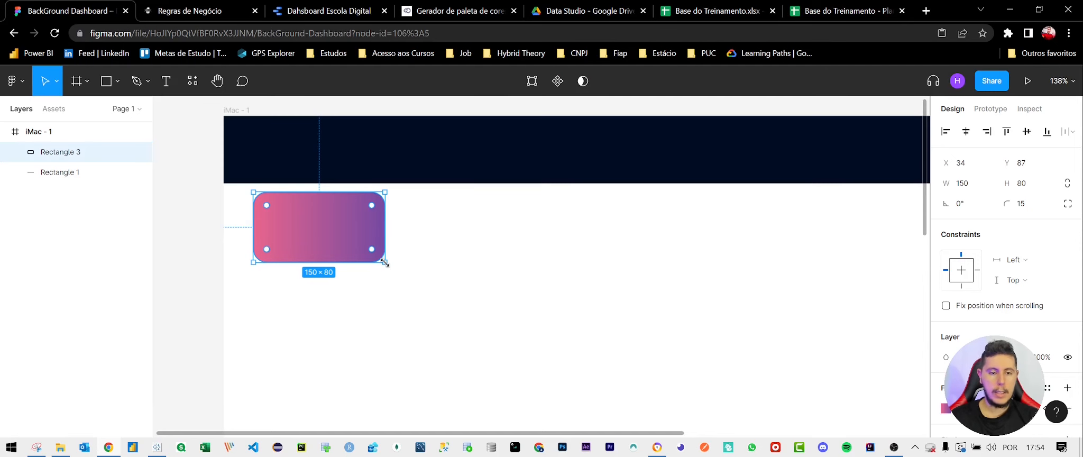
key(ctrl+c)
key(ctrl+v)
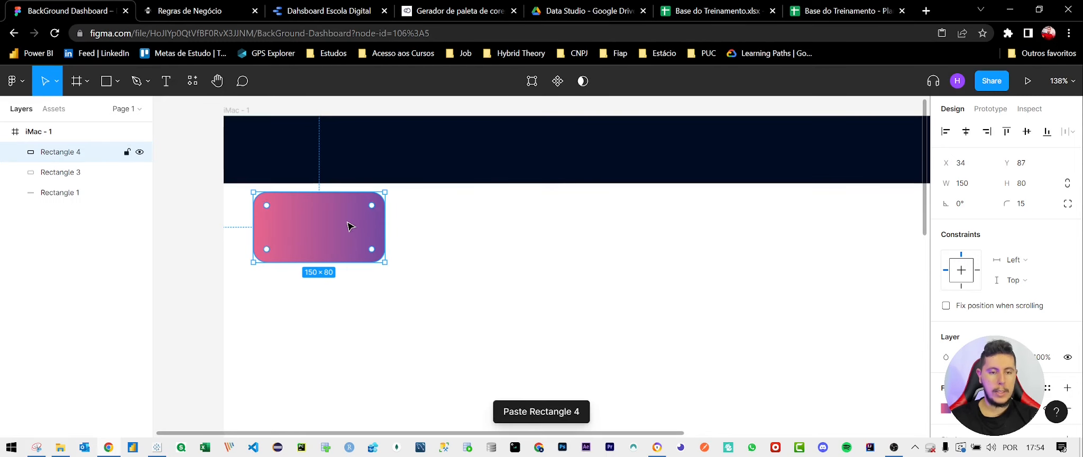
drag(353, 227, 496, 224)
key(ctrl+v)
drag(352, 229, 643, 226)
Check the scorecards in the Data Studio report and compare them with the three gradient cards in the Figma frame
click(312, 10)
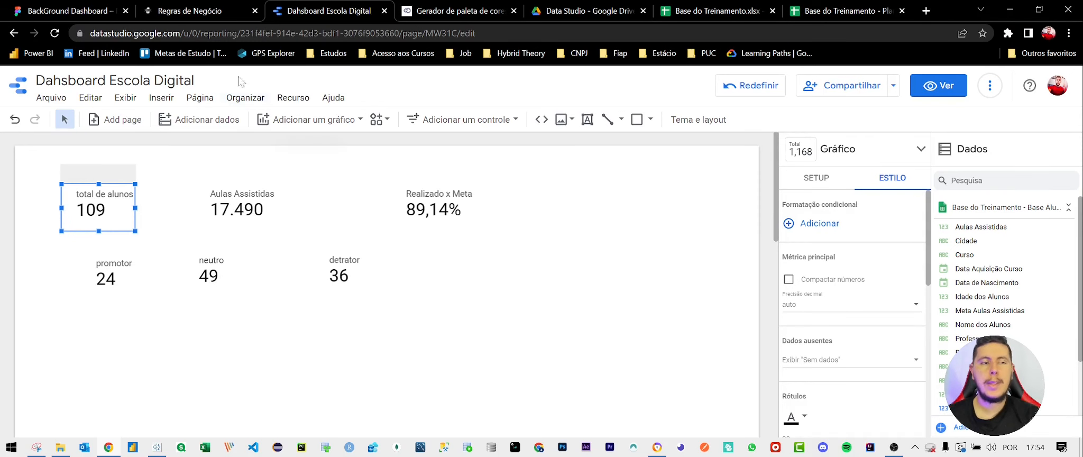
click(79, 10)
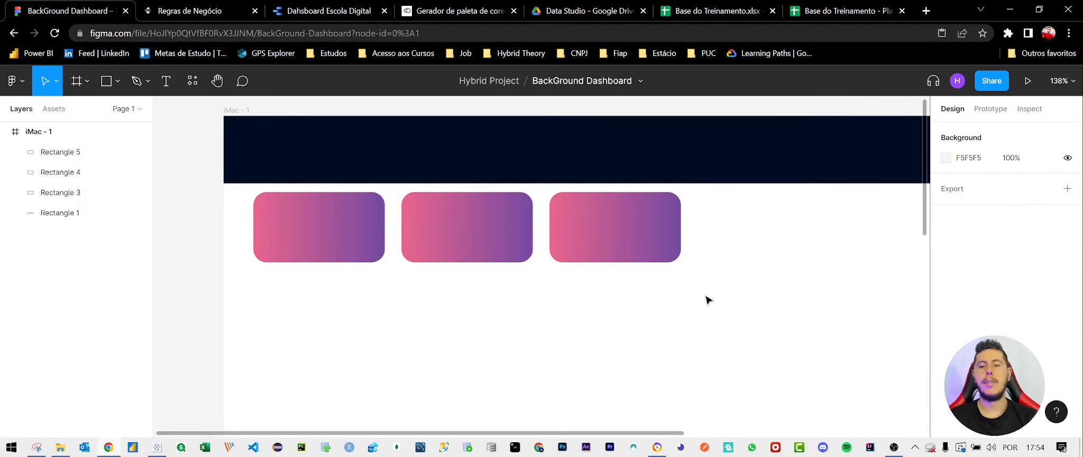
click(689, 302)
scroll(689, 303, down, 5)
click(734, 421)
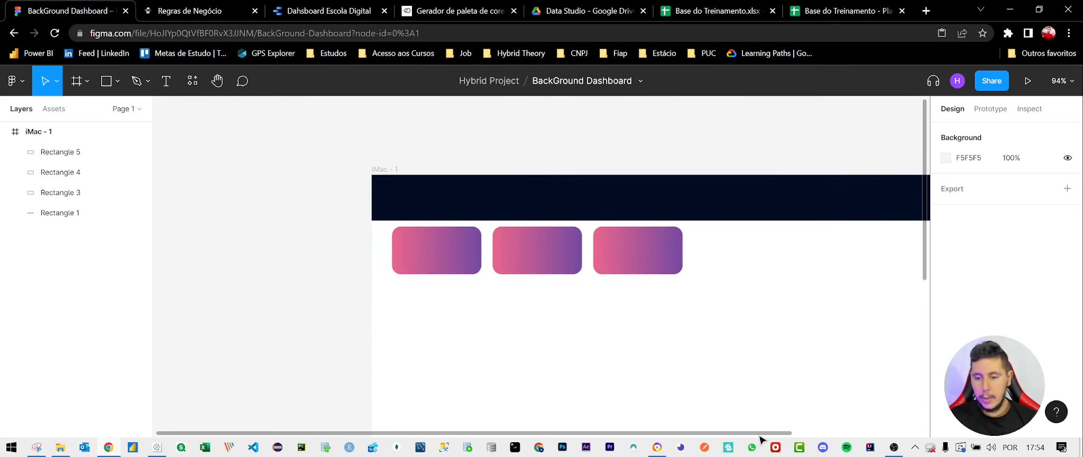
drag(761, 433, 893, 432)
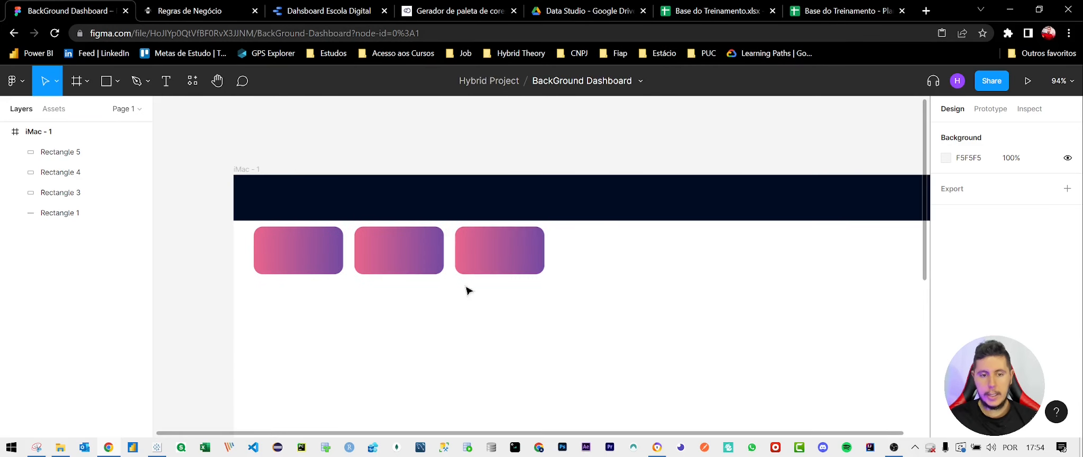
Copy the dark blue #03223f from the palette site and set it as the first card's right gradient stop in Figma
click(306, 253)
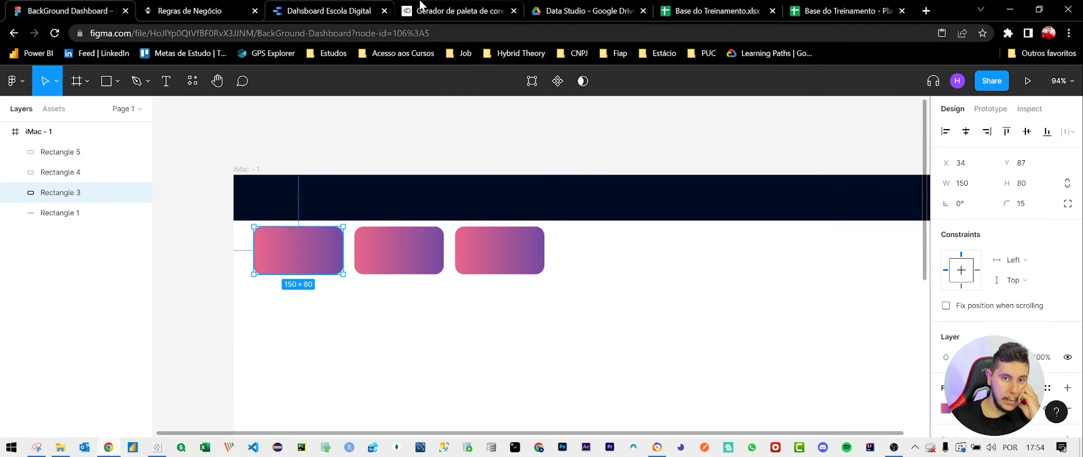
click(449, 11)
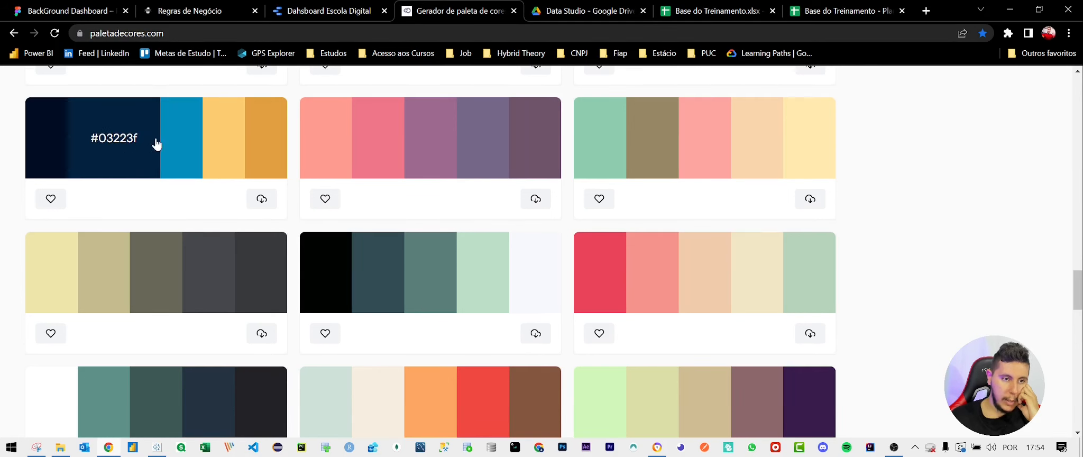
click(93, 139)
click(106, 11)
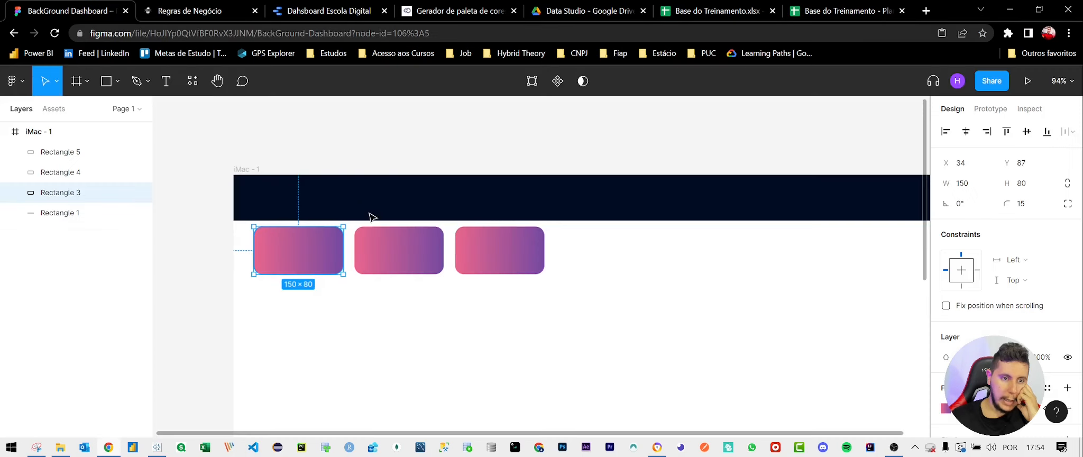
click(946, 408)
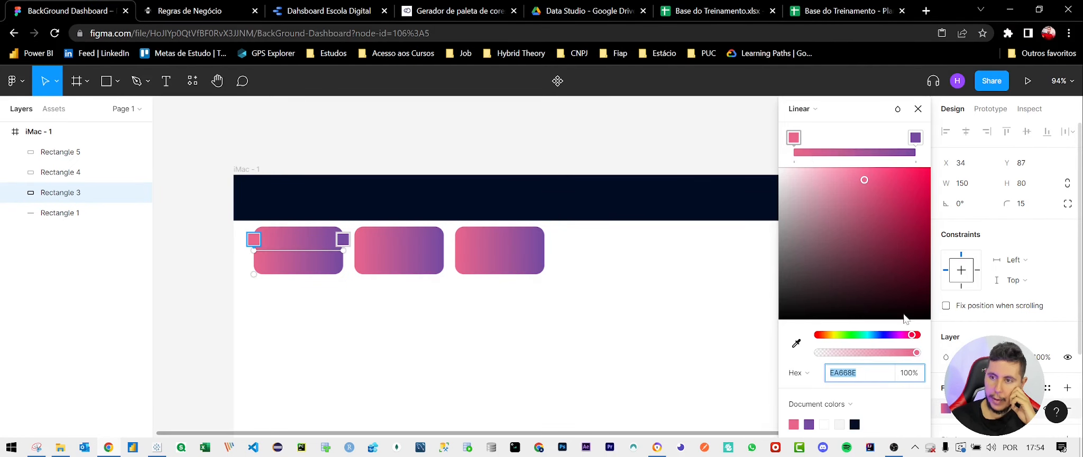
click(915, 139)
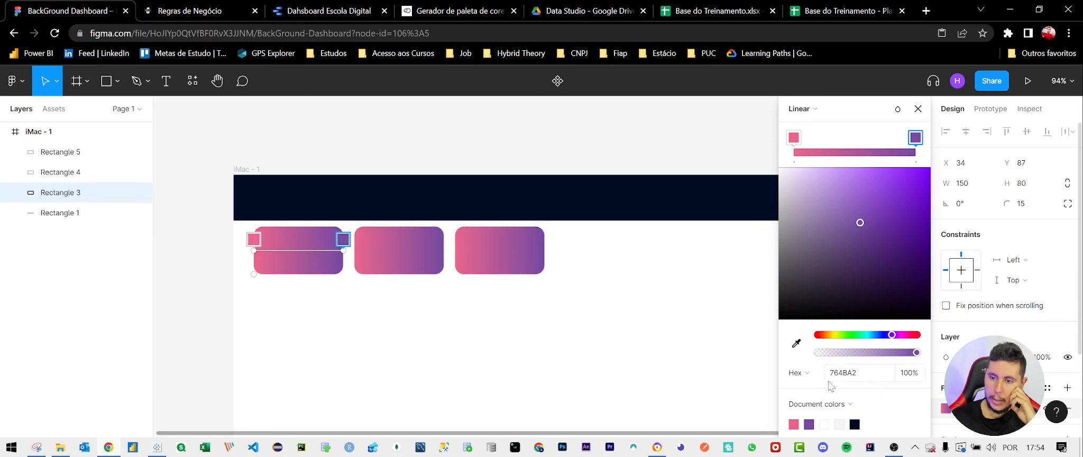
click(871, 378)
key(Return)
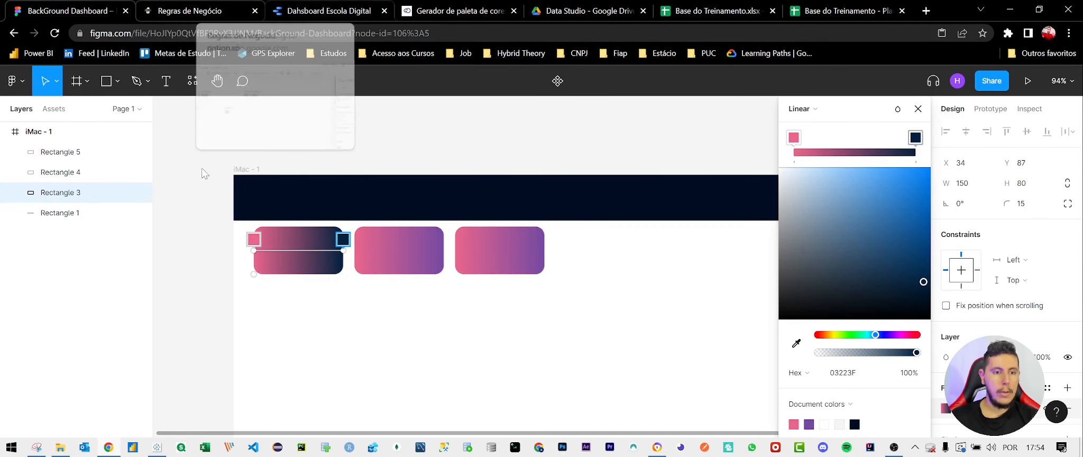
Copy the blue #038bbb from the same palette and set it as the first card's left gradient stop
click(316, 10)
click(455, 10)
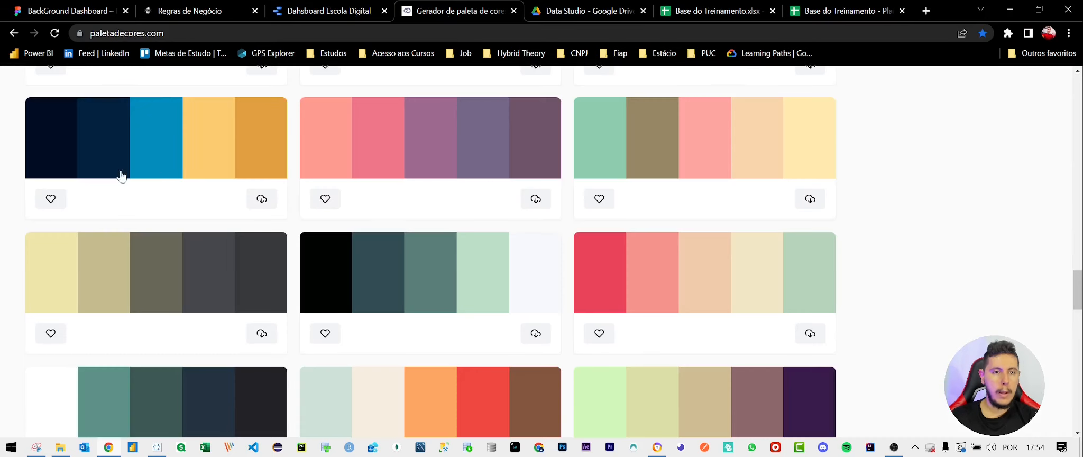
click(144, 102)
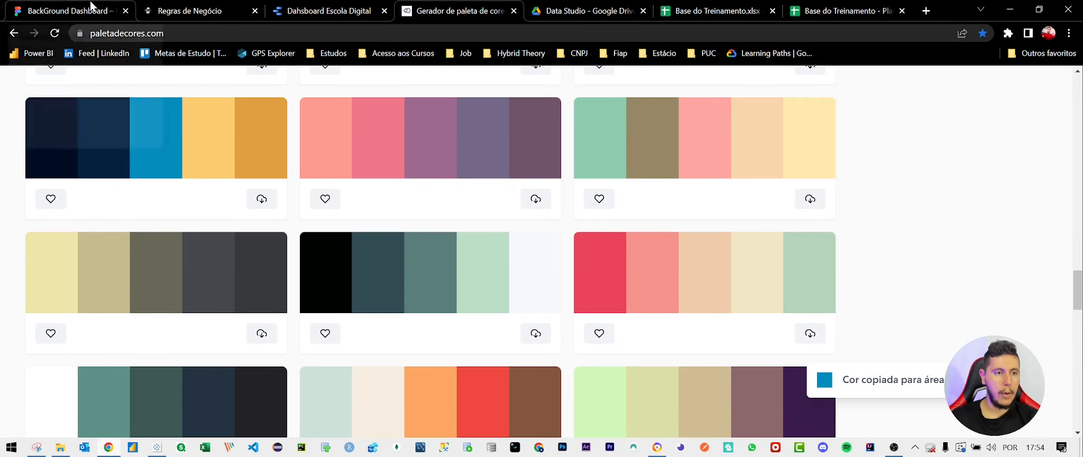
click(69, 11)
click(794, 138)
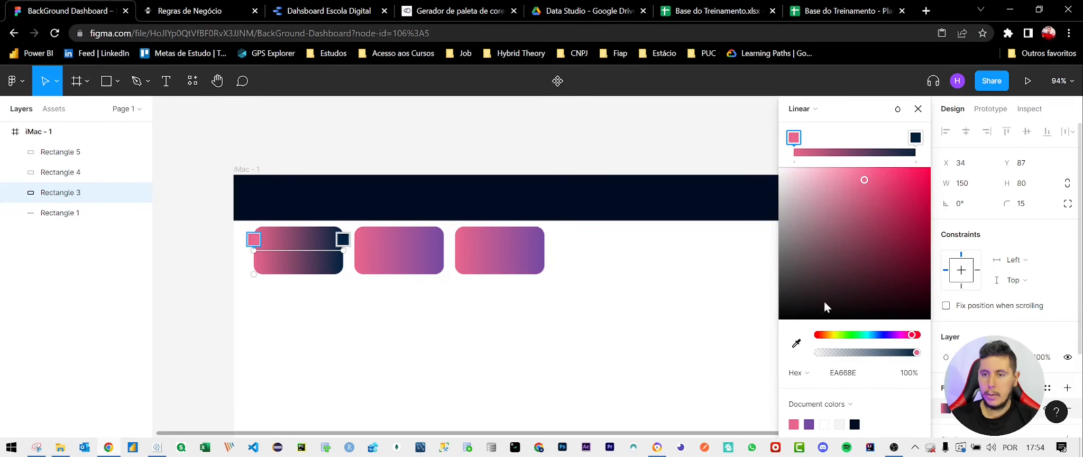
click(849, 374)
text(#038bbb)
key(Return)
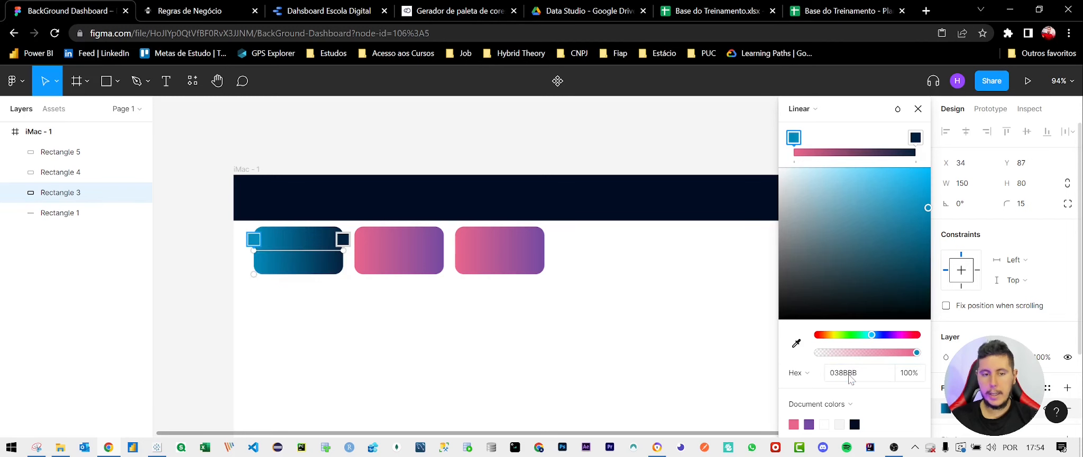
click(919, 109)
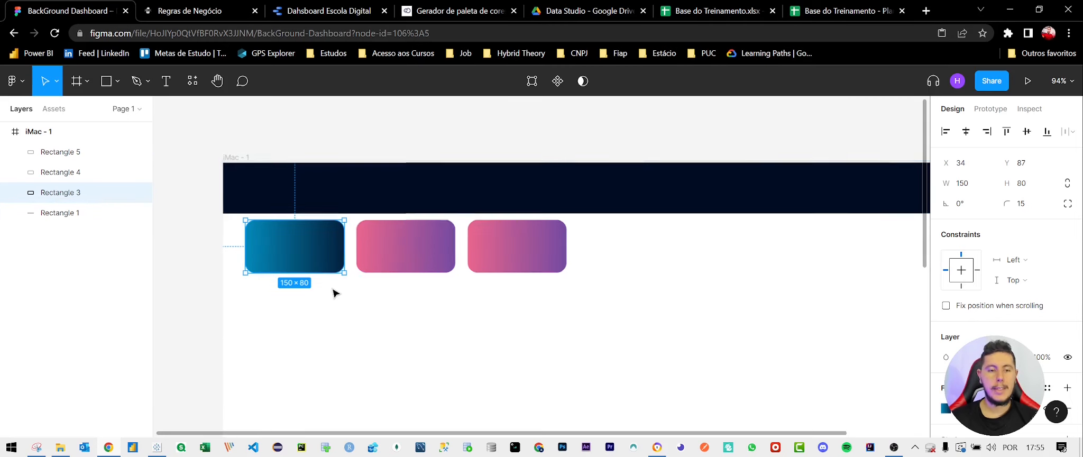
Copy the blue gradient card as PNG and paste it as the fill of the other two cards
scroll(334, 291, up, 5)
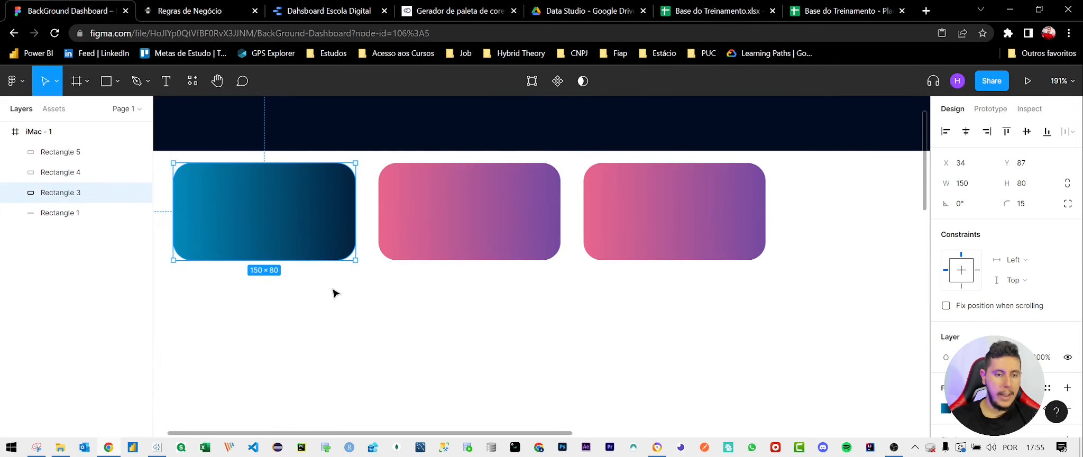
scroll(334, 292, down, 3)
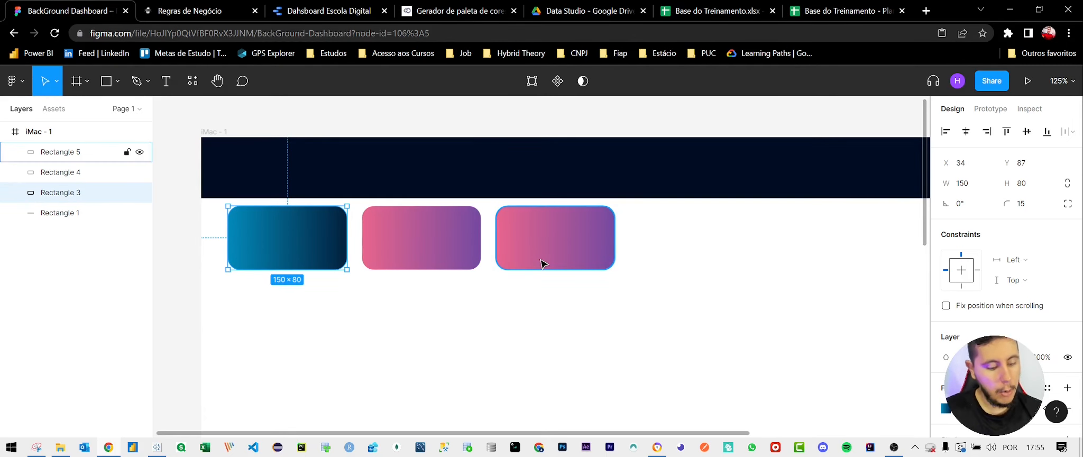
key(ctrl+shift+c)
click(467, 232)
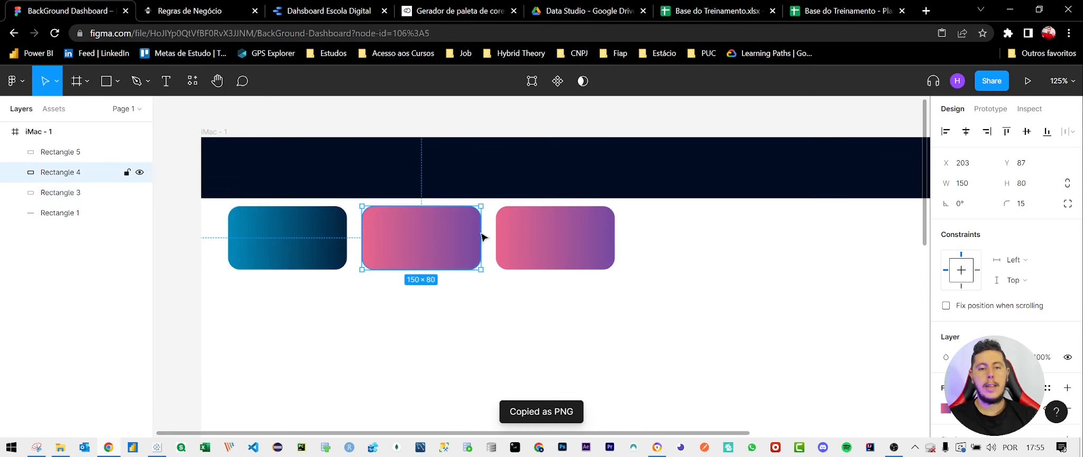
click(561, 242)
key(ctrl+v)
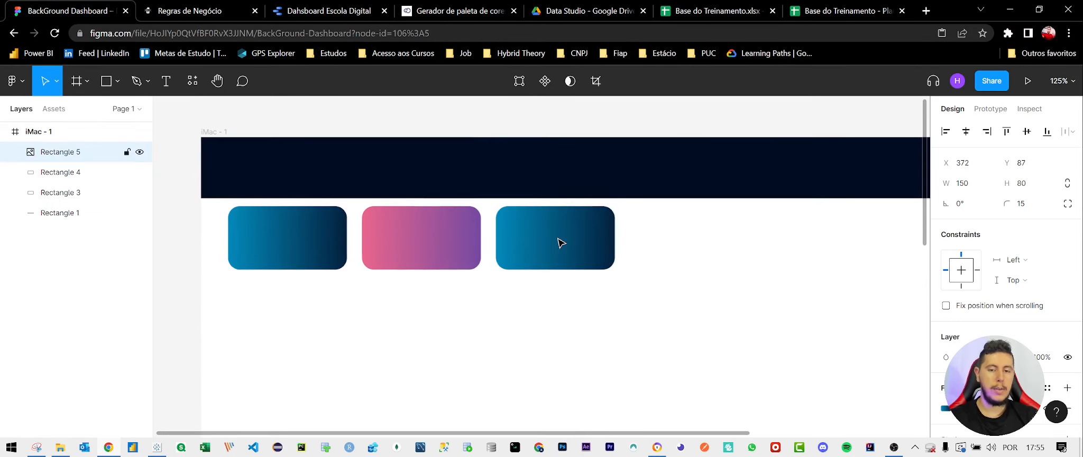
click(442, 245)
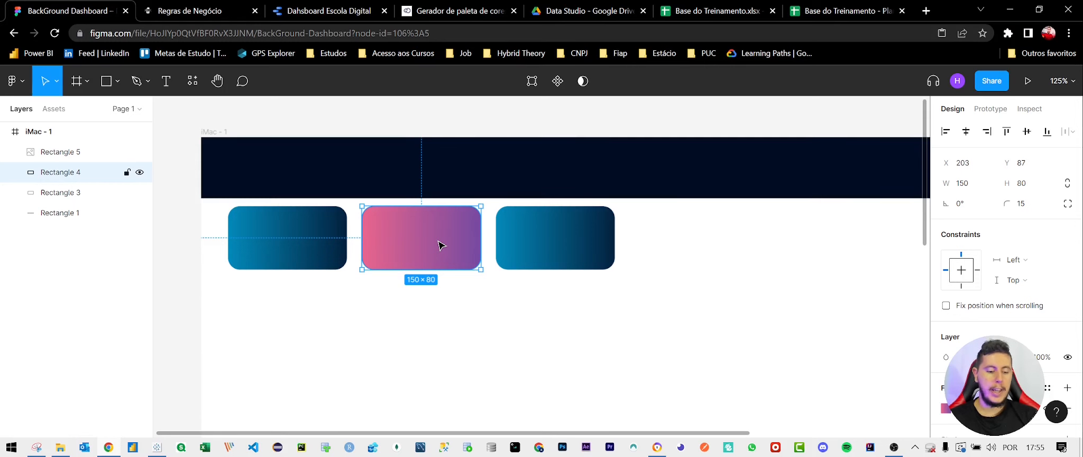
key(ctrl+v)
ctrl+scroll(468, 264, down, 4)
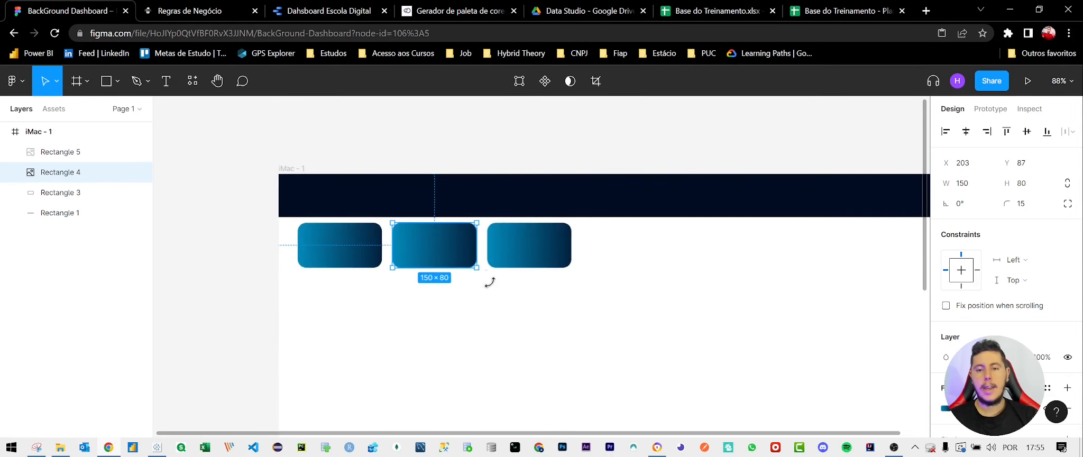
ctrl+scroll(633, 329, up, 4)
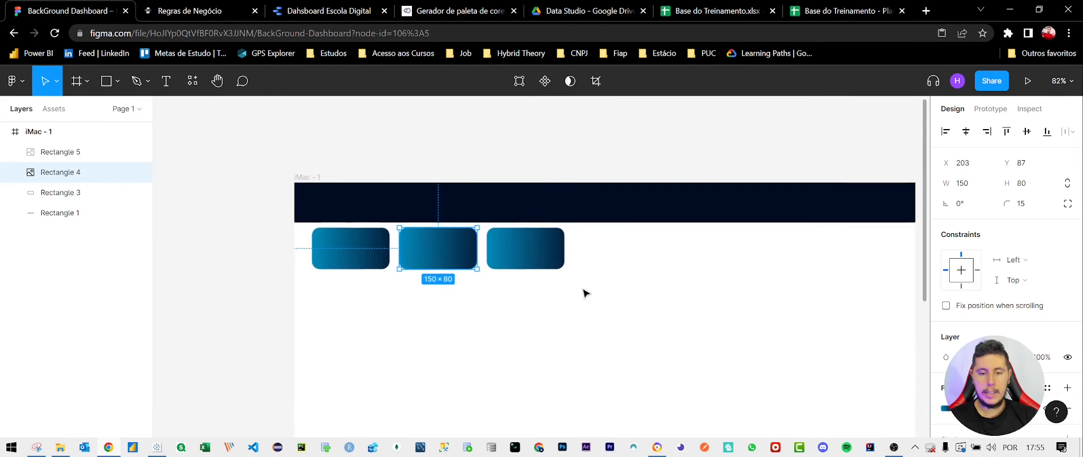
Move the row of three cards down to Y 93 and check the scorecards in the Data Studio report
click(648, 286)
drag(648, 285, 270, 220)
click(451, 283)
click(352, 10)
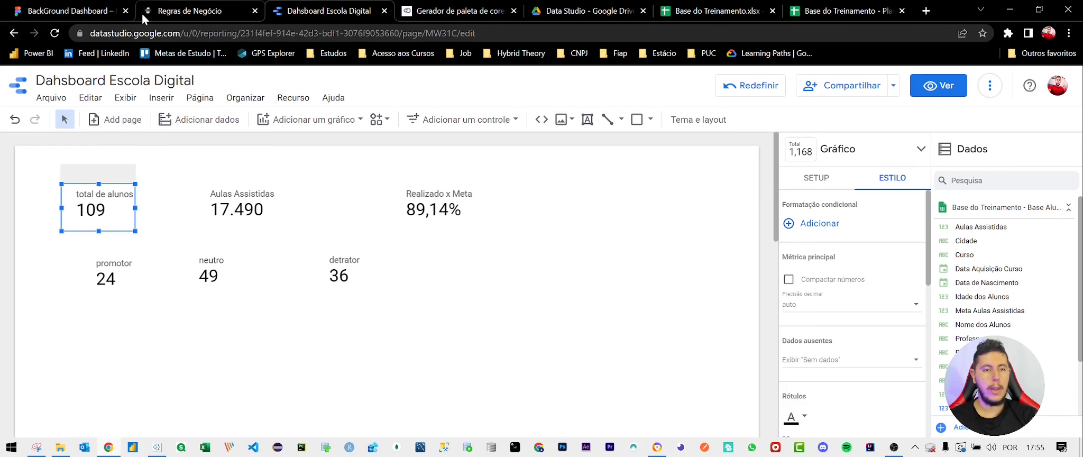
click(69, 10)
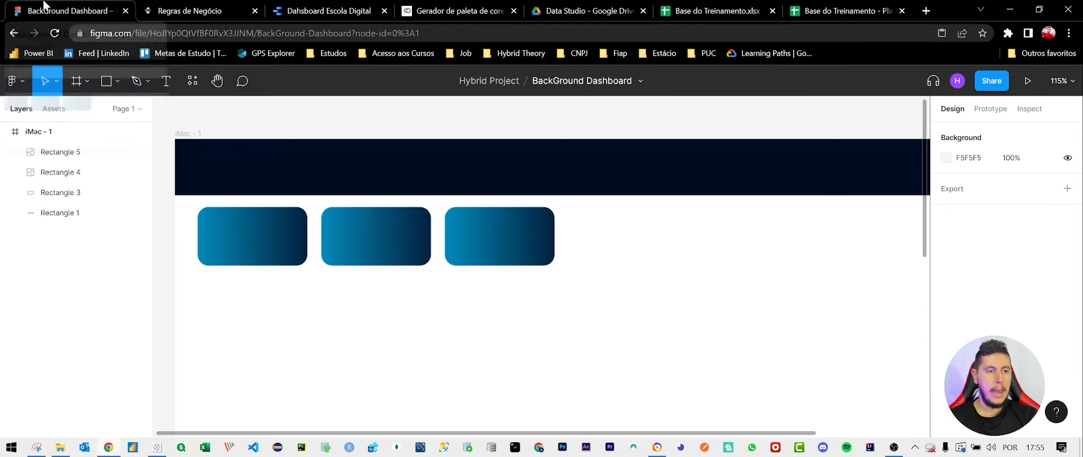
Duplicate the three blue cards as a second row directly below the first, aligned with it
click(476, 259)
drag(641, 279, 199, 210)
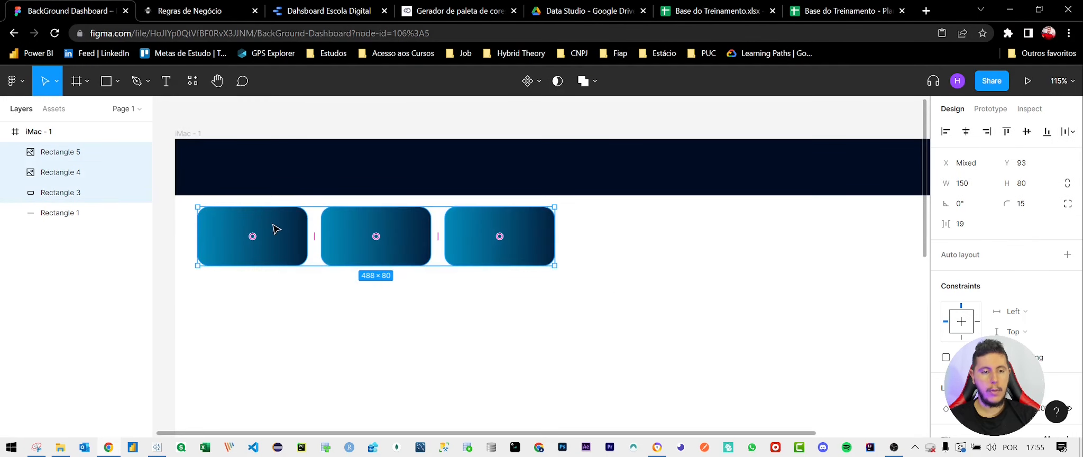
key(ctrl+c)
key(ctrl+v)
drag(290, 257, 285, 300)
key(Escape)
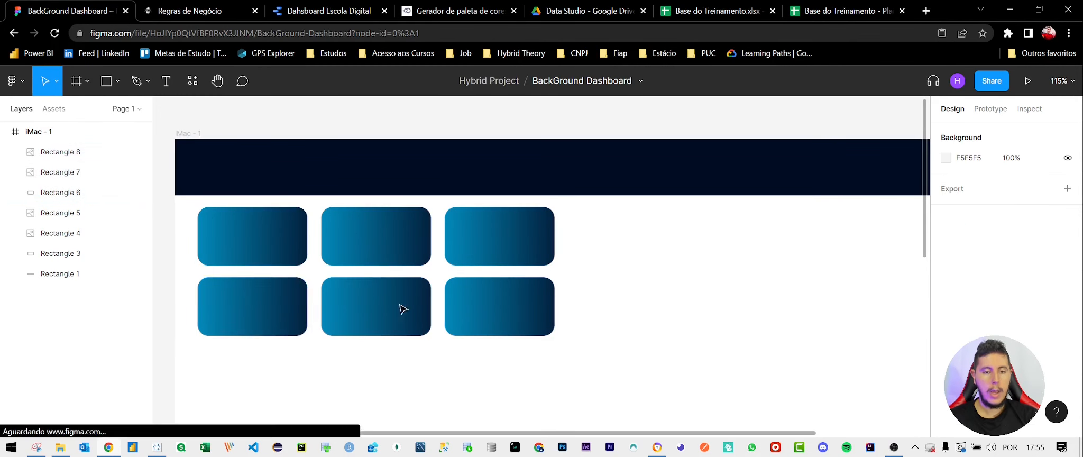
Check the business rules and the report's scorecards, and copy the teal #185b63 from the palette site
click(196, 10)
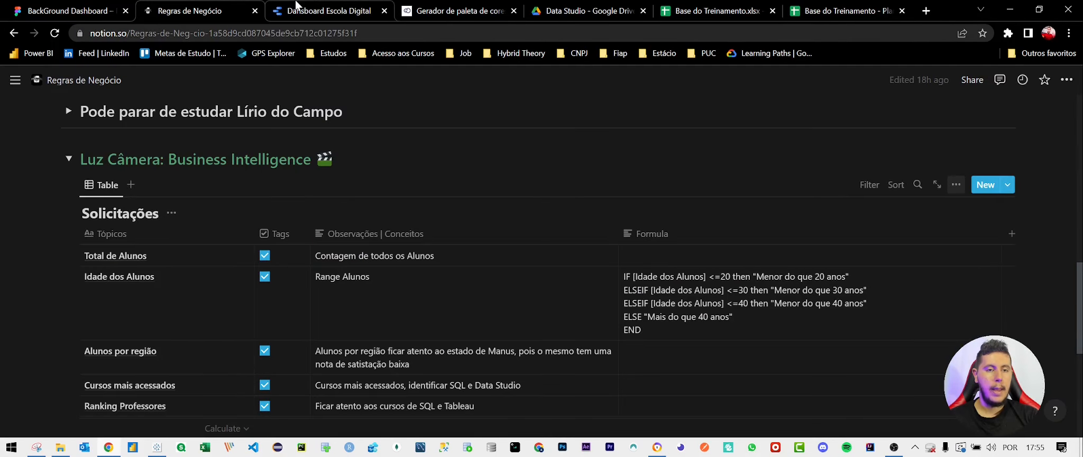
click(296, 5)
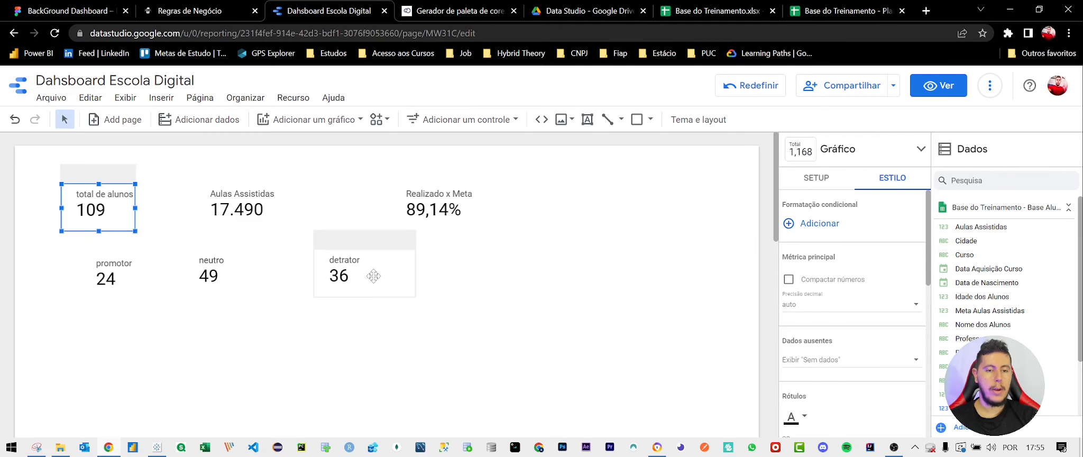
click(441, 6)
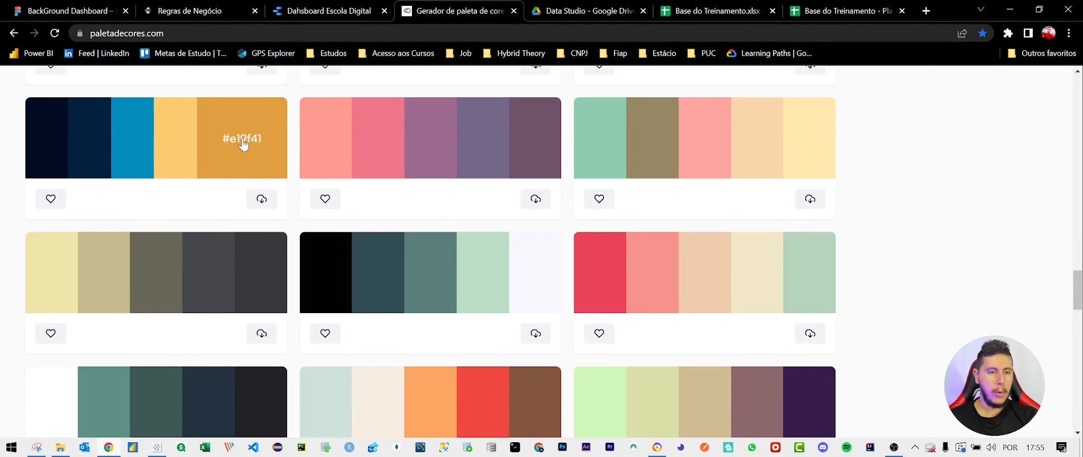
scroll(339, 299, down, 1)
scroll(338, 298, down, 4)
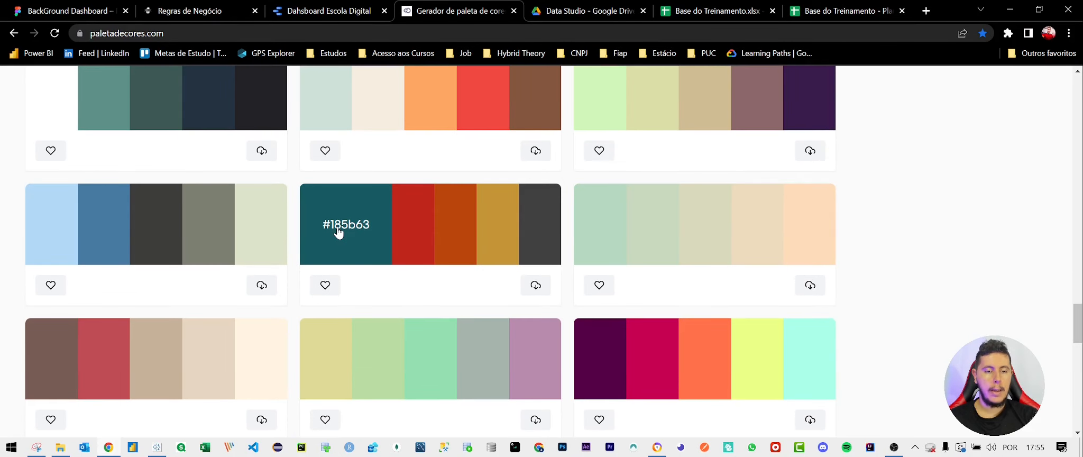
click(339, 233)
Try the teal #185B63 as the right gradient stop of the second row's first card in Figma
click(177, 9)
click(77, 7)
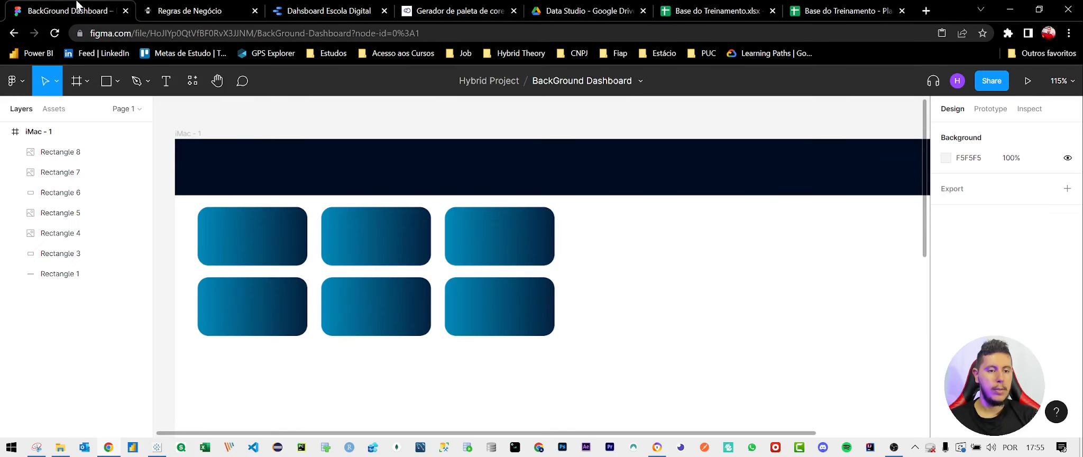
click(264, 317)
scroll(948, 352, down, 2)
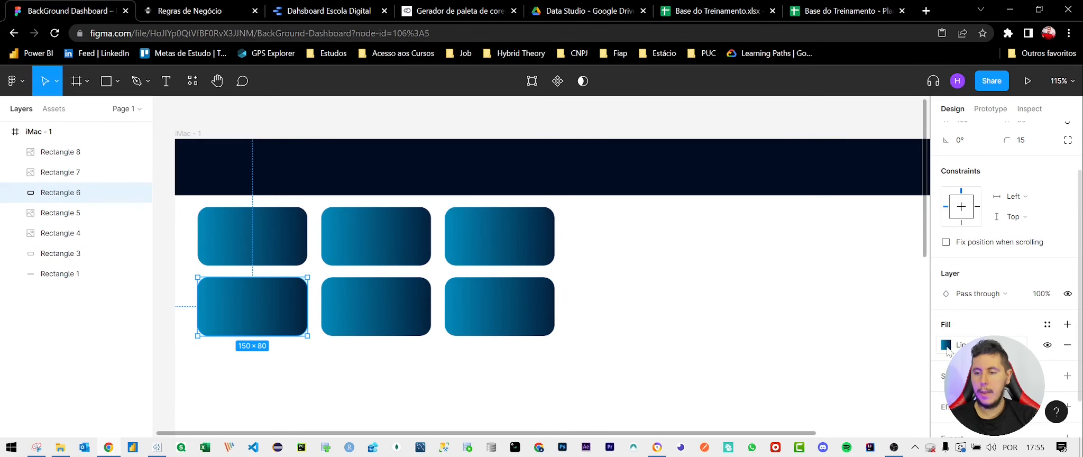
click(947, 345)
click(917, 138)
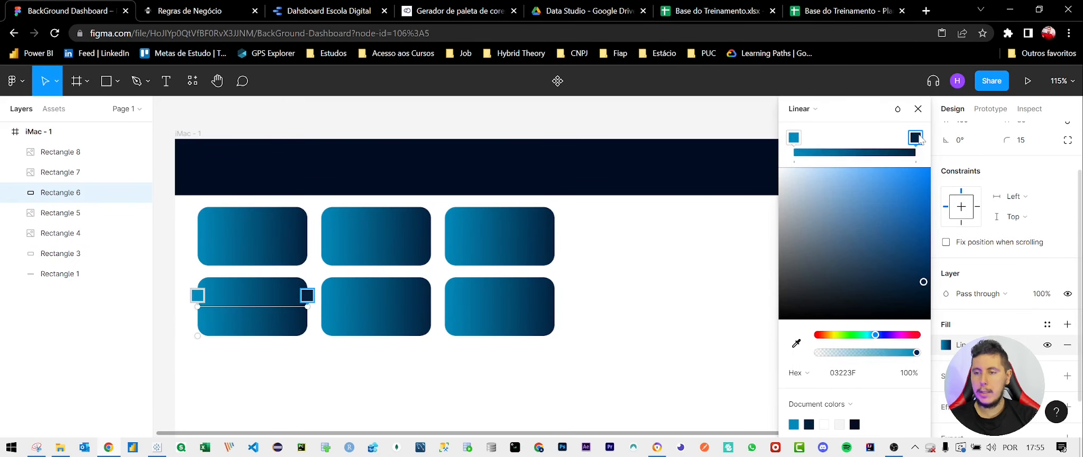
click(847, 373)
key(Return)
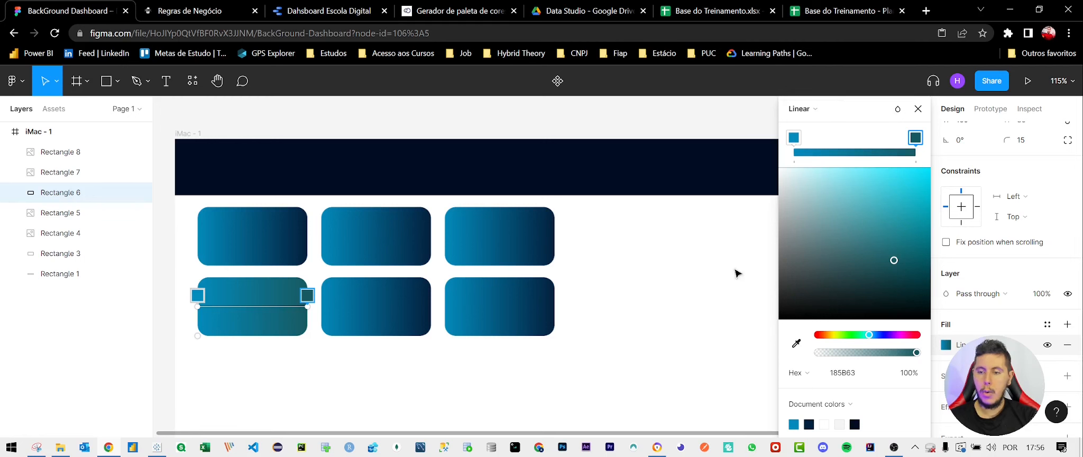
click(917, 109)
Undo the teal gradient change on the second row's first card
right_click(280, 298)
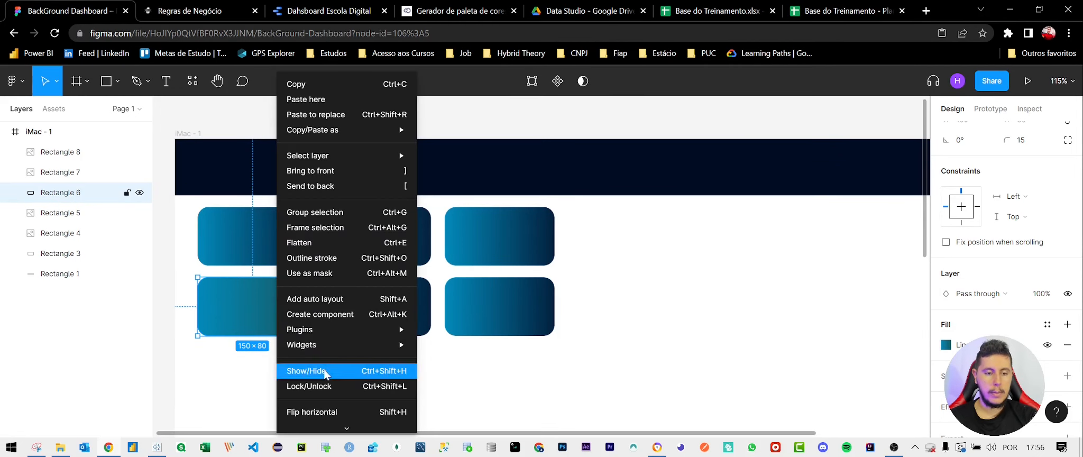
mouse_move(324, 333)
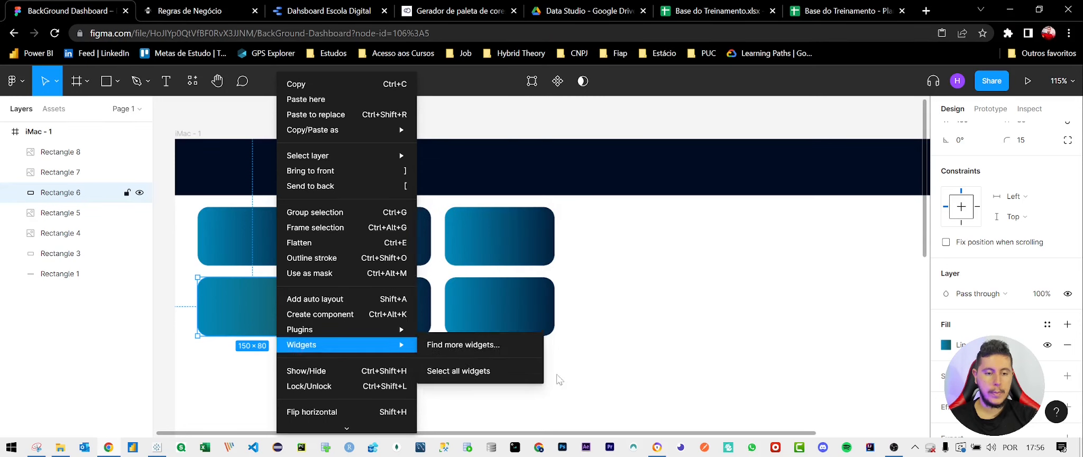
click(624, 372)
click(530, 304)
key(ctrl+z)
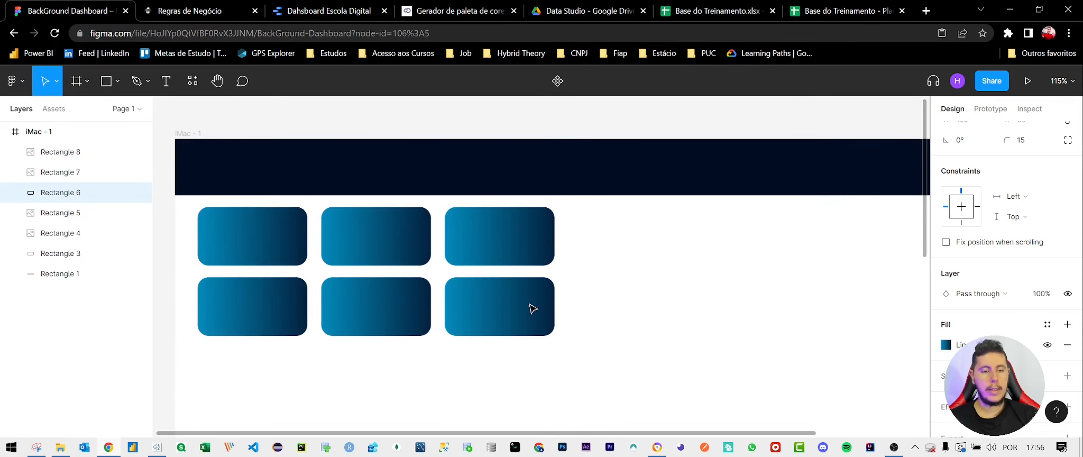
Switch to the Data Studio report and look over the arrangement of its six scorecards
click(310, 8)
scroll(464, 217, down, 4)
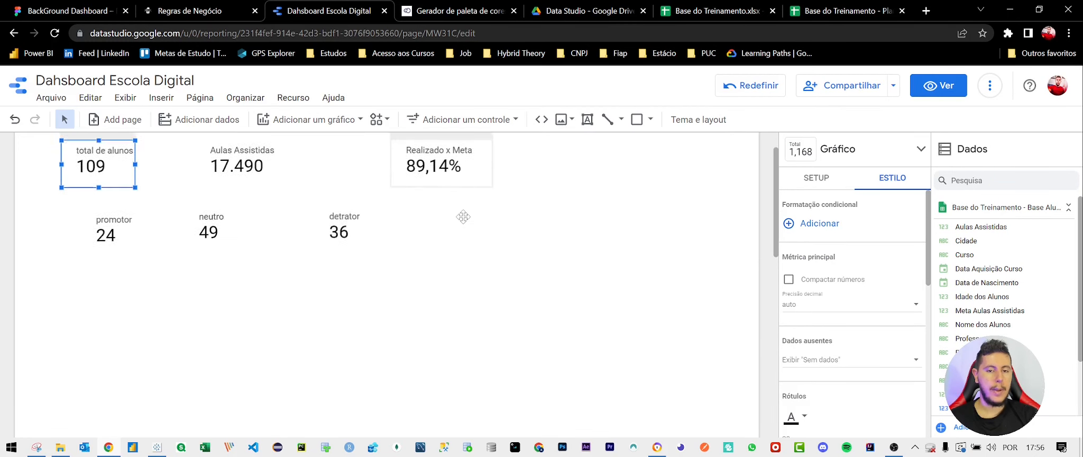
scroll(464, 218, up, 4)
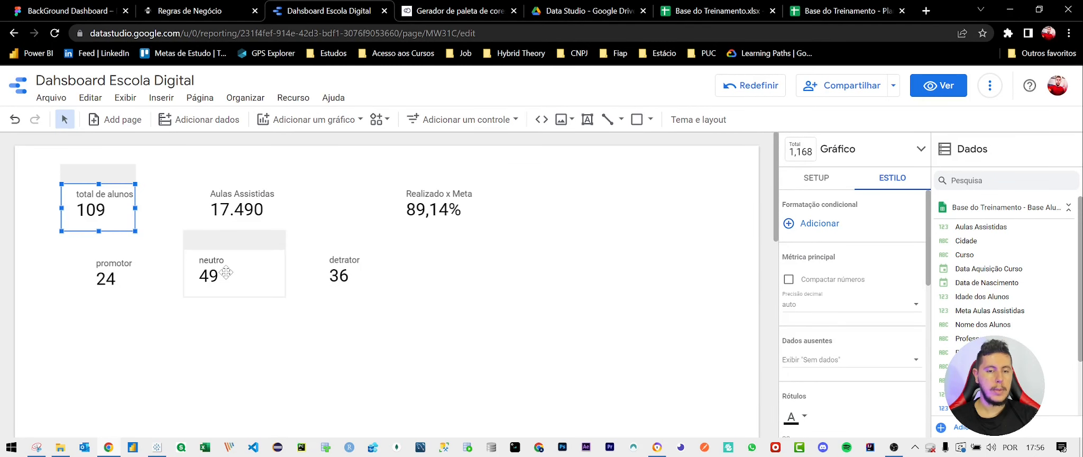
Return to the Figma background and move all six gradient cards down together, leaving a gap beneath the navy header
scroll(388, 309, down, 4)
click(209, 8)
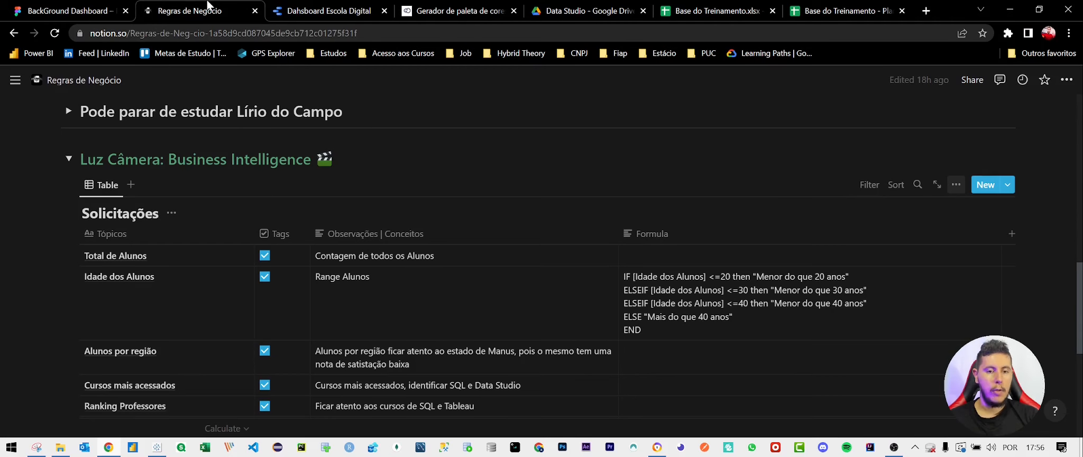
click(67, 8)
scroll(597, 329, down, 1)
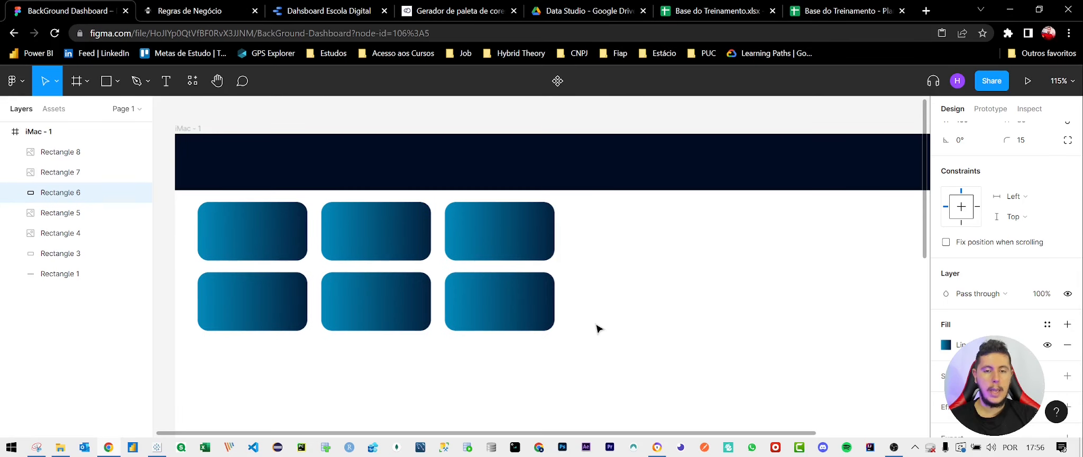
scroll(597, 329, down, 2)
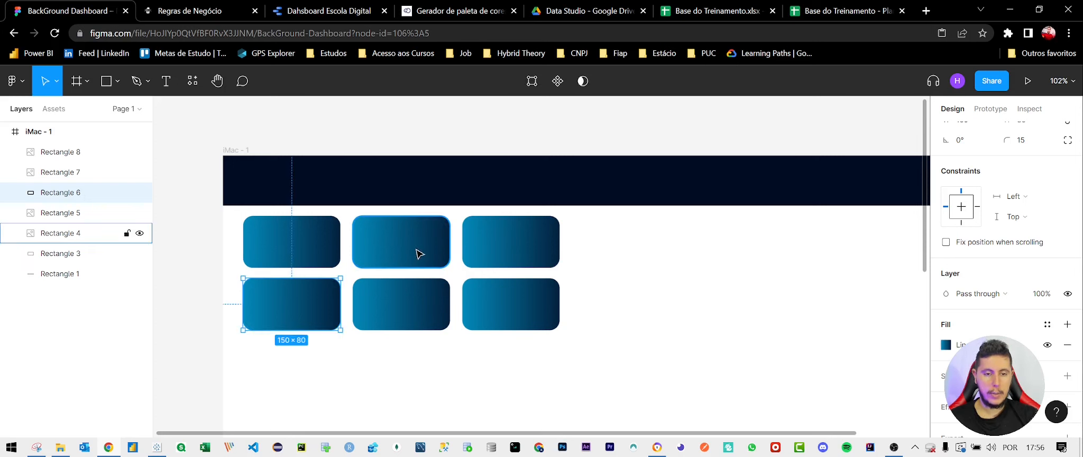
click(667, 343)
drag(642, 336, 306, 282)
Copy the yellow #fccb6f from the palette site
click(328, 11)
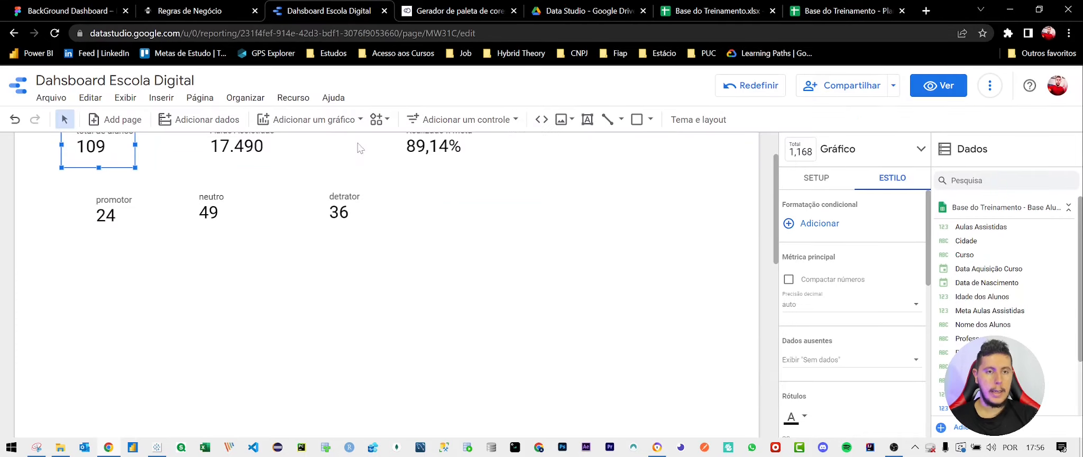
click(466, 8)
scroll(49, 259, up, 10)
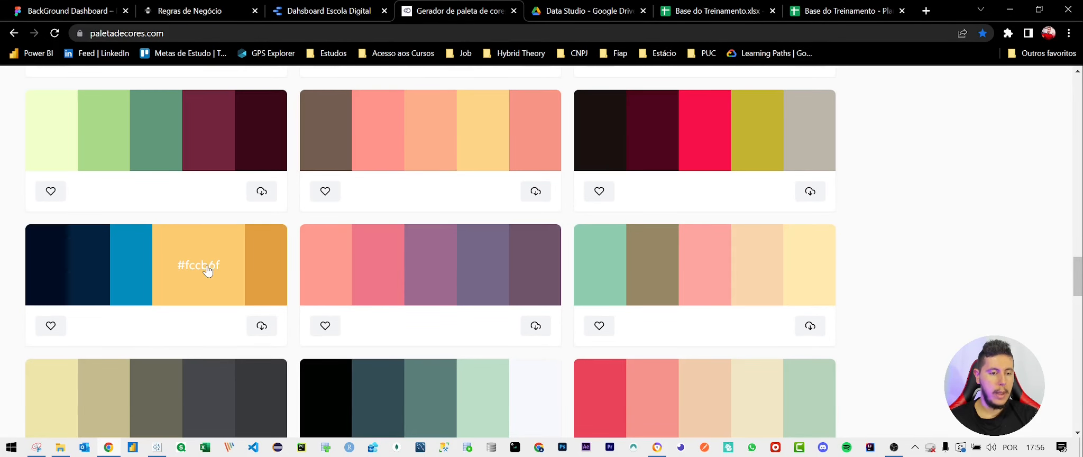
click(208, 270)
Draw a full-width rectangle about 1200 × 51 in Figma directly under the navy header and fill it with the copied yellow
click(64, 11)
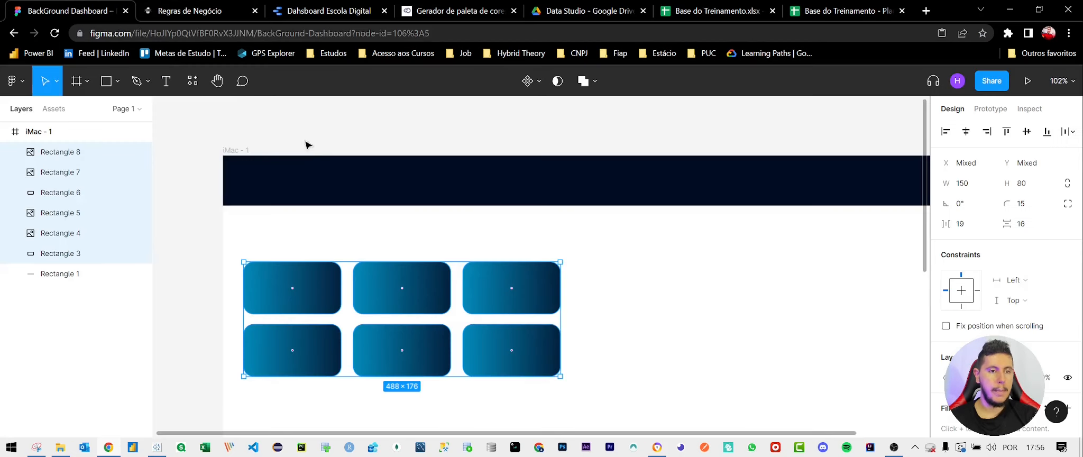
click(359, 187)
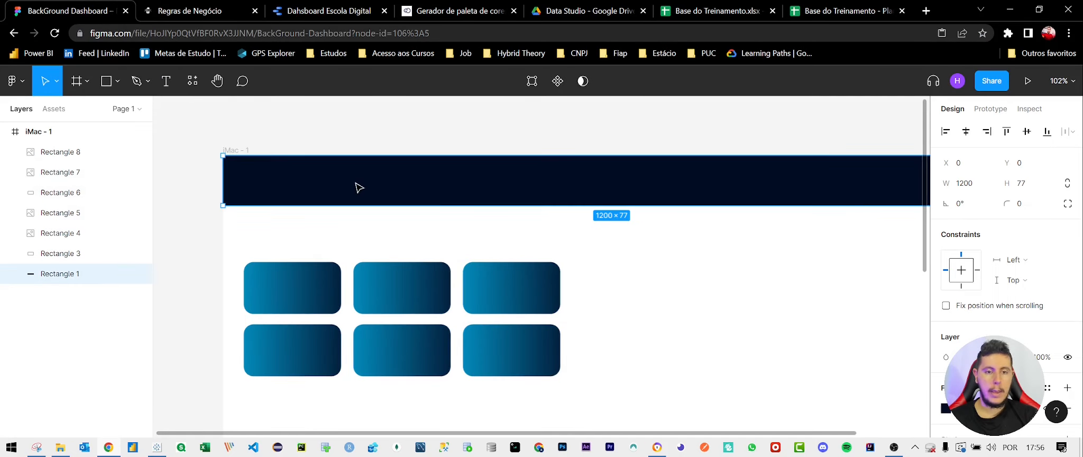
click(117, 82)
click(120, 111)
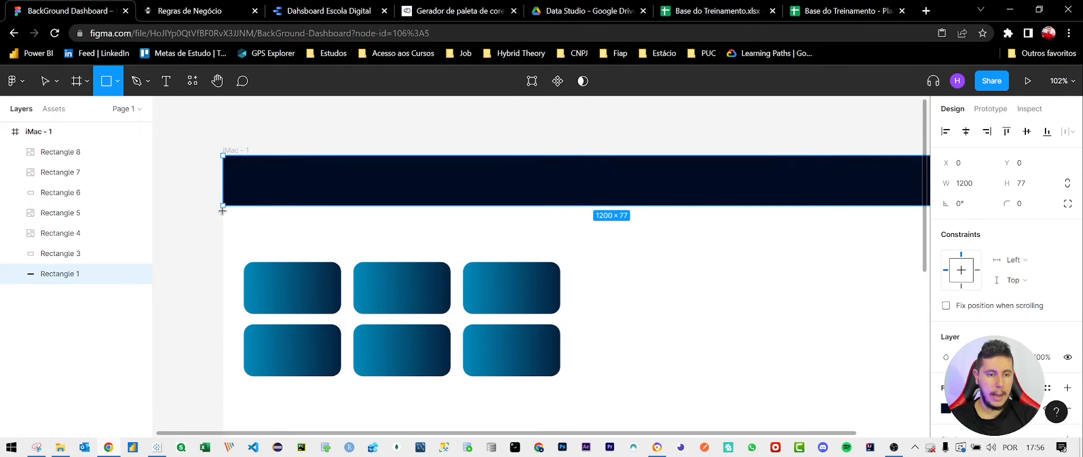
mouse_move(223, 206)
mouse_down()
mouse_move(703, 266)
mouse_move(925, 252)
mouse_move(882, 249)
mouse_move(888, 240)
mouse_up()
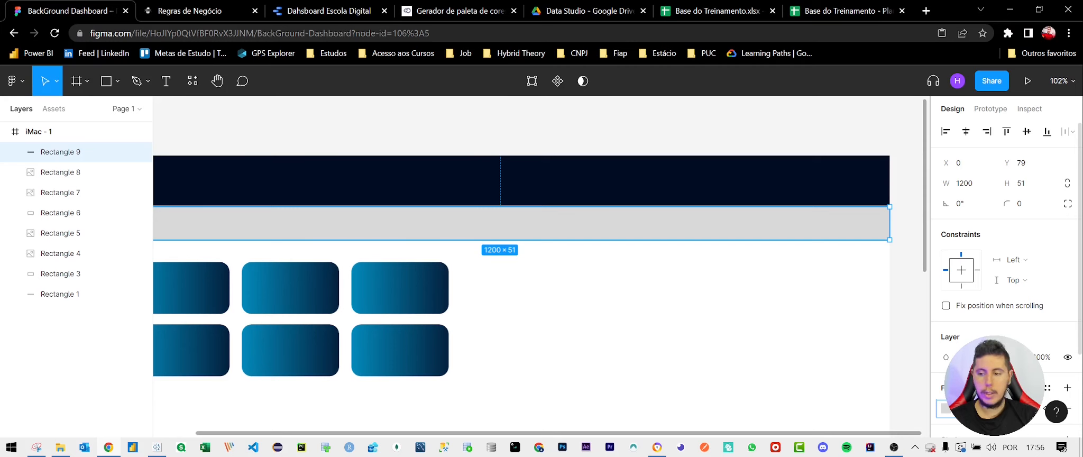
key(ctrl+v)
key(Return)
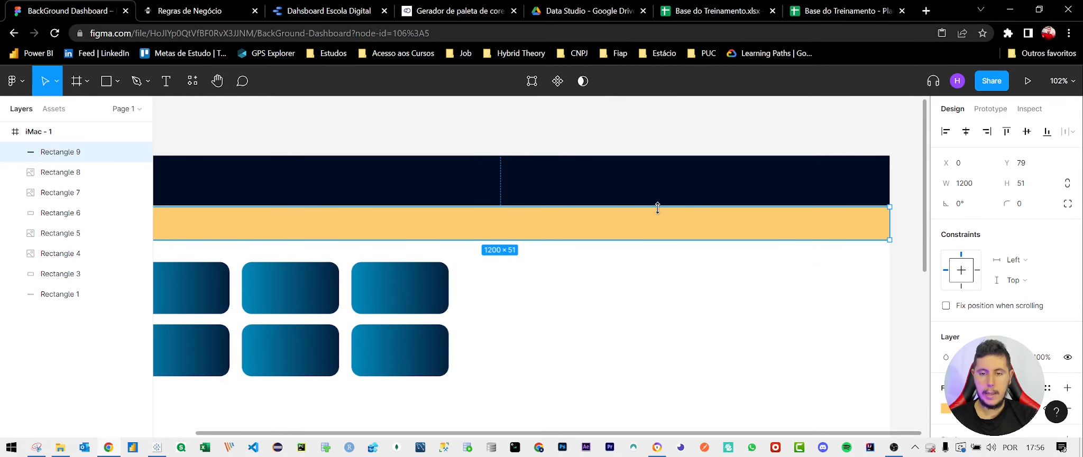
Extend the yellow strip up to the header at Y 77 with height 53, and lower its fill opacity to a pale tone
click(742, 329)
mouse_move(774, 431)
mouse_down()
mouse_move(590, 435)
mouse_move(758, 434)
mouse_up()
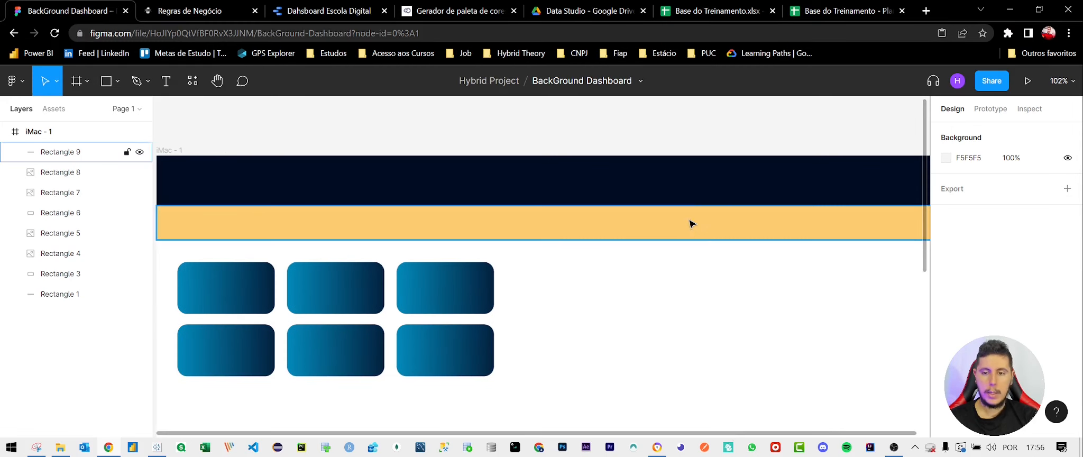
click(690, 223)
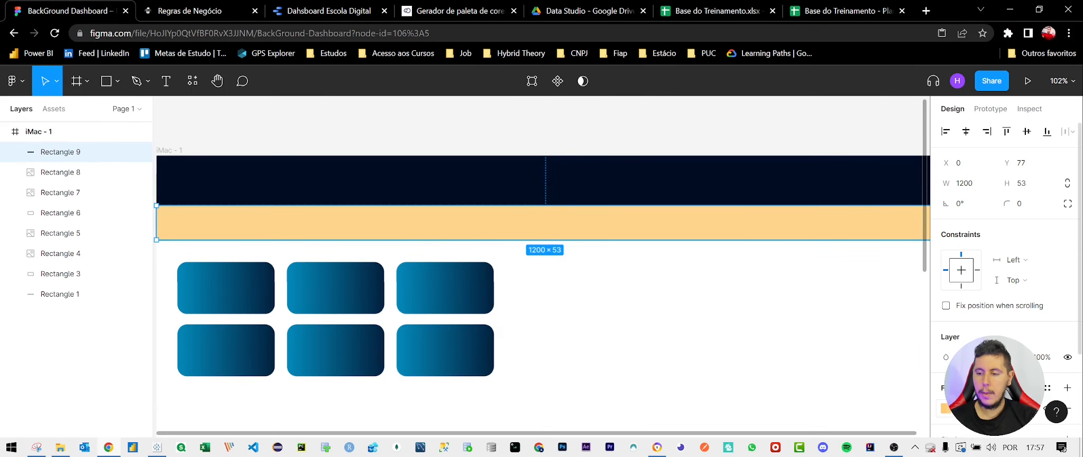
key(Return)
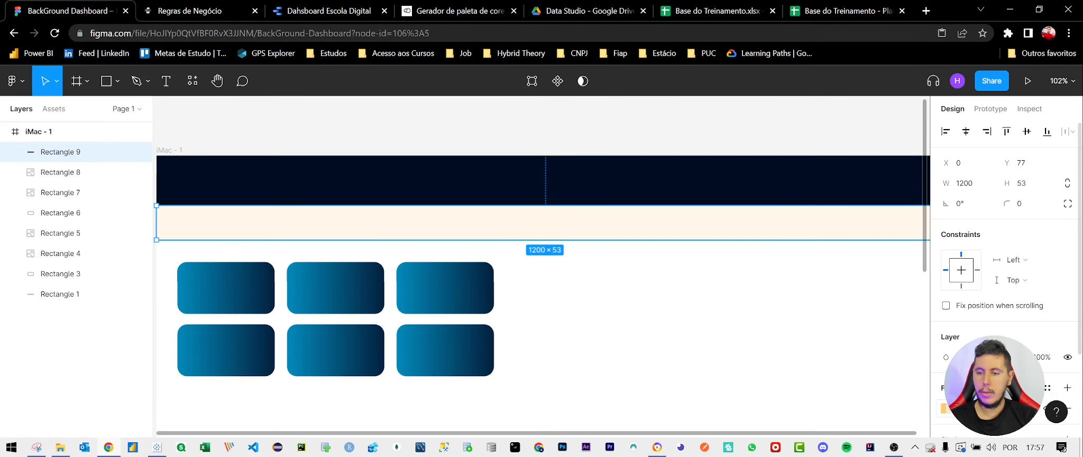
key(Return)
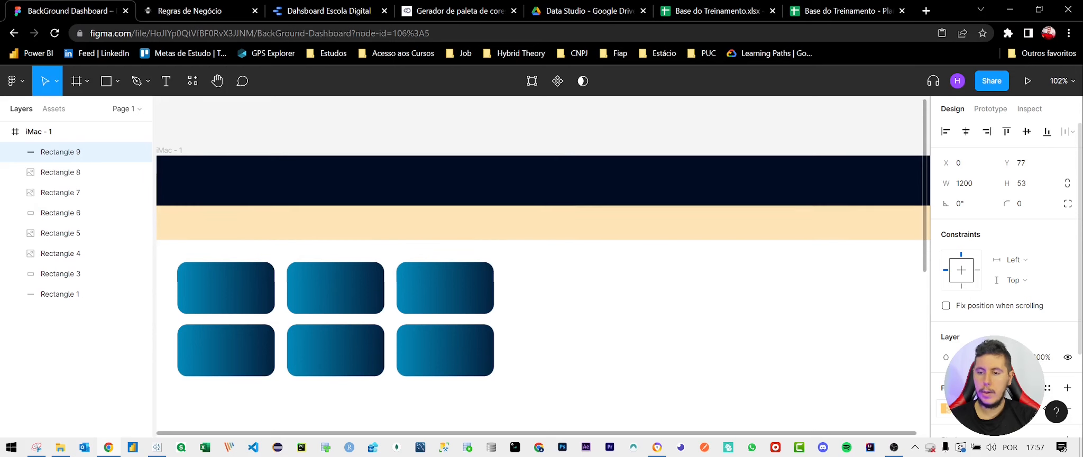
Move the iMac - 1 frame up on the canvas to about X -605, Y -527
click(636, 310)
scroll(637, 310, down, 3)
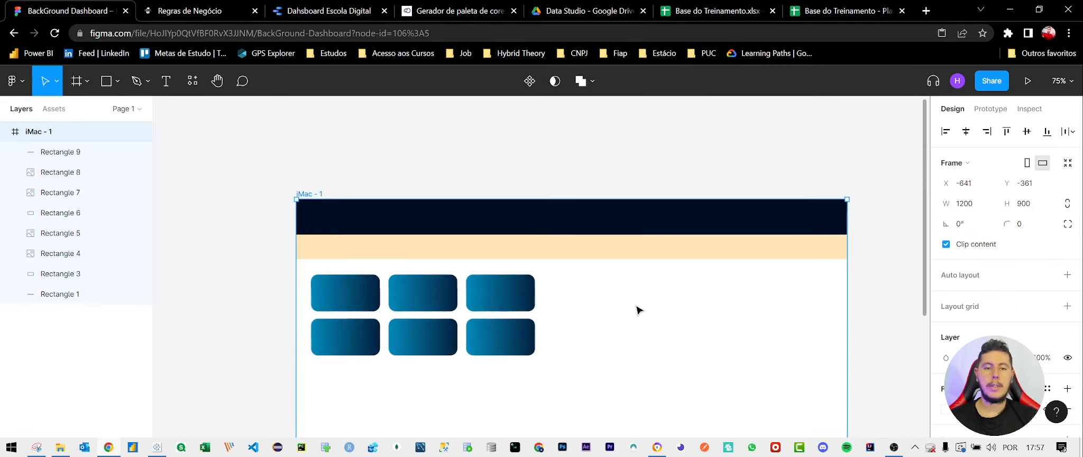
scroll(637, 310, down, 2)
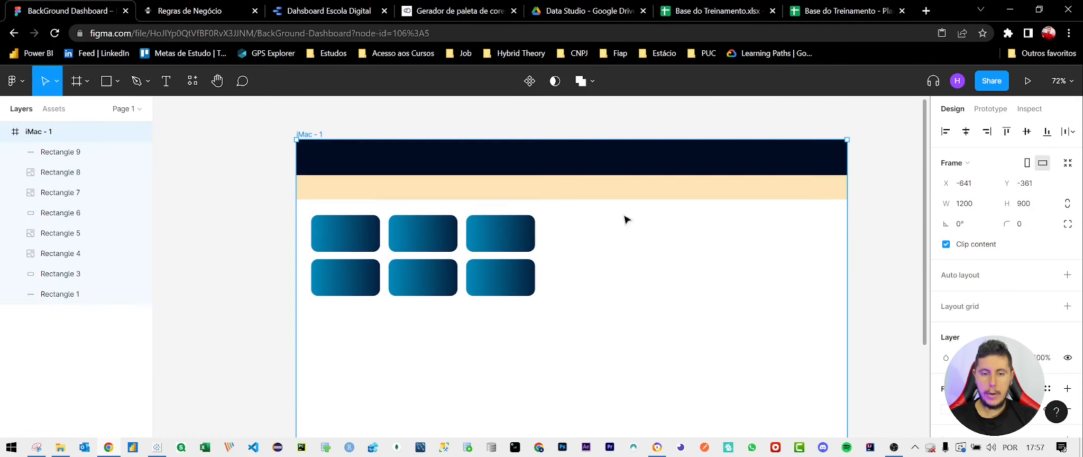
drag(592, 338, 608, 264)
scroll(608, 263, down, 2)
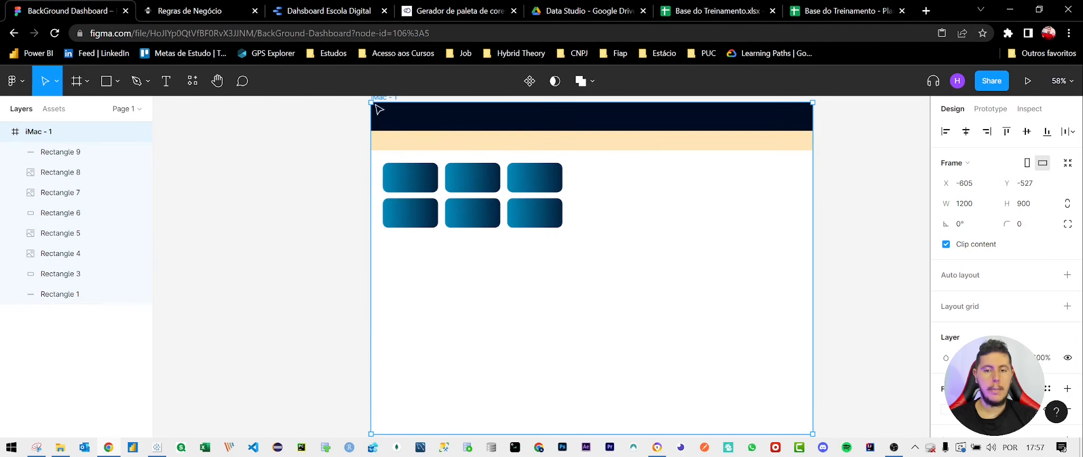
Switch to the Data Studio report and move the satisfaction donut chart from below the page onto it, under the scorecards
click(186, 6)
click(328, 7)
scroll(431, 299, down, 5)
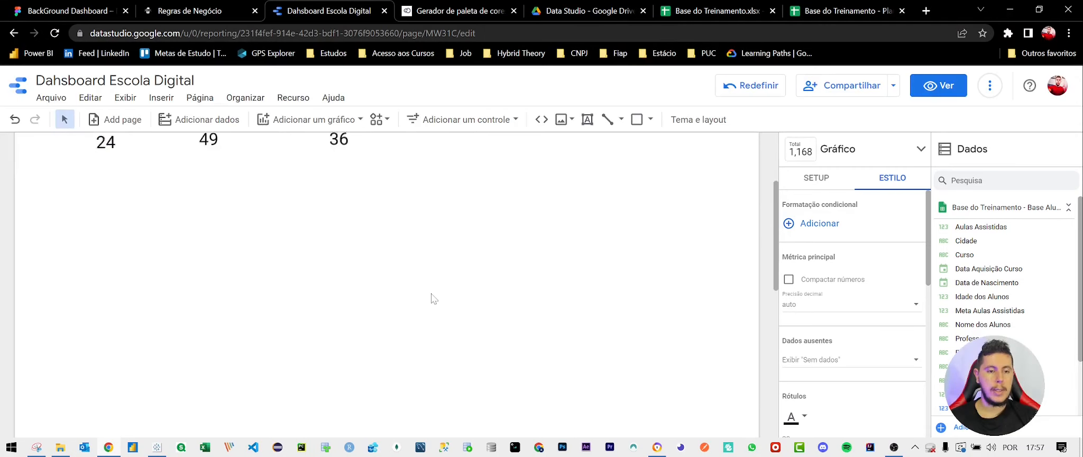
scroll(431, 297, down, 3)
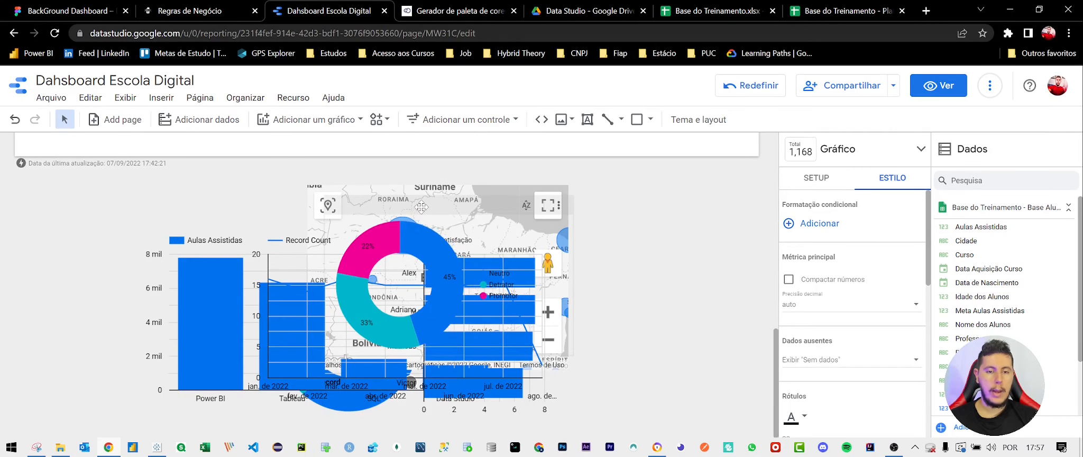
drag(430, 293, 378, 129)
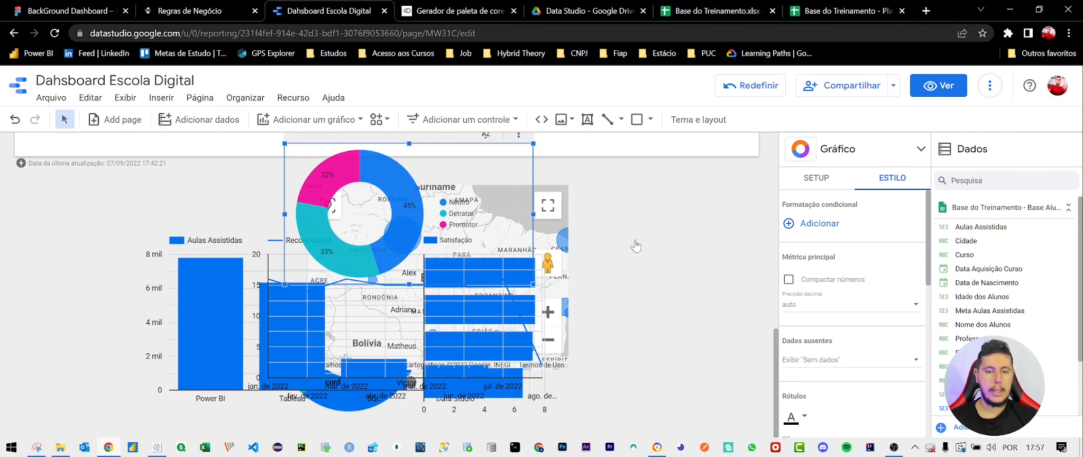
scroll(636, 246, up, 5)
drag(454, 414, 300, 202)
scroll(478, 310, down, 5)
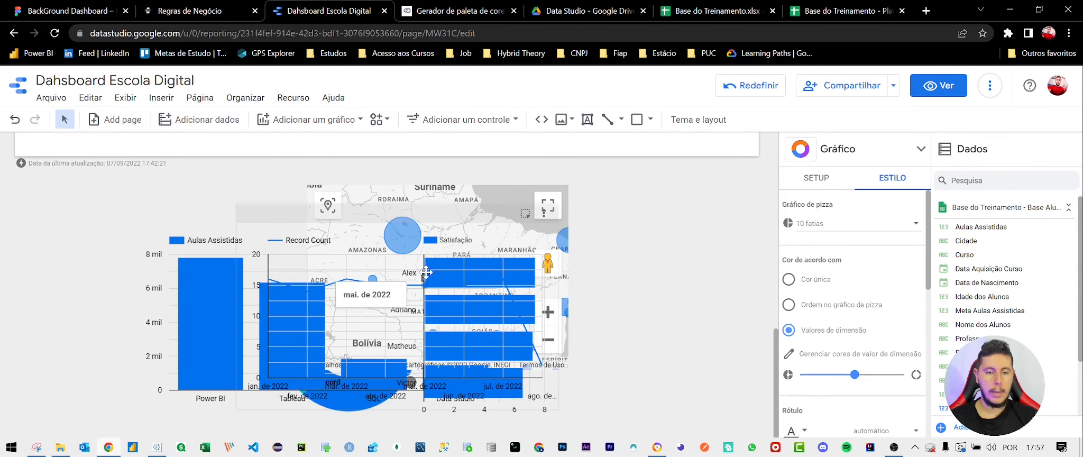
Move the Record Count line chart and Aulas Assistidas column chart aside, and place the age-range donut beside the satisfaction donut
drag(426, 272, 622, 233)
drag(285, 280, 137, 168)
drag(291, 378, 383, 144)
scroll(609, 302, up, 2)
scroll(610, 301, up, 1)
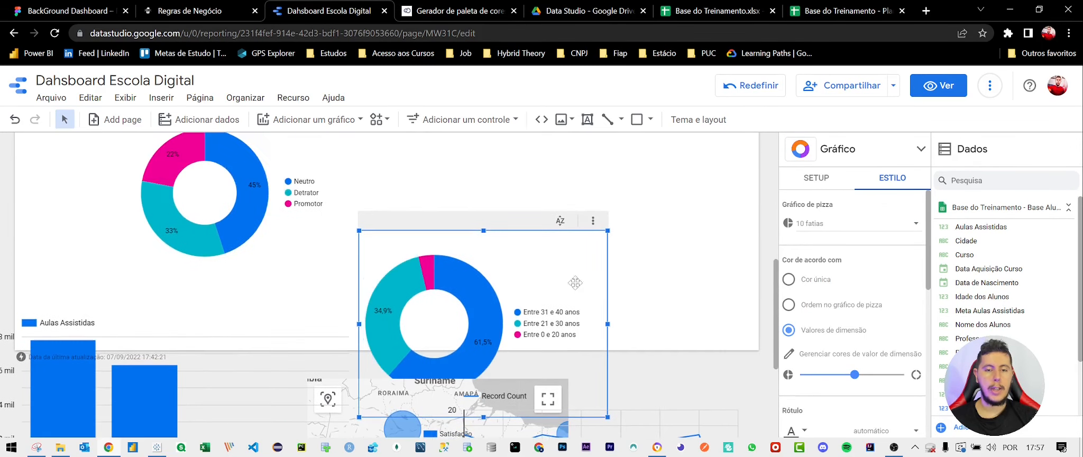
drag(514, 260, 525, 159)
scroll(564, 242, up, 1)
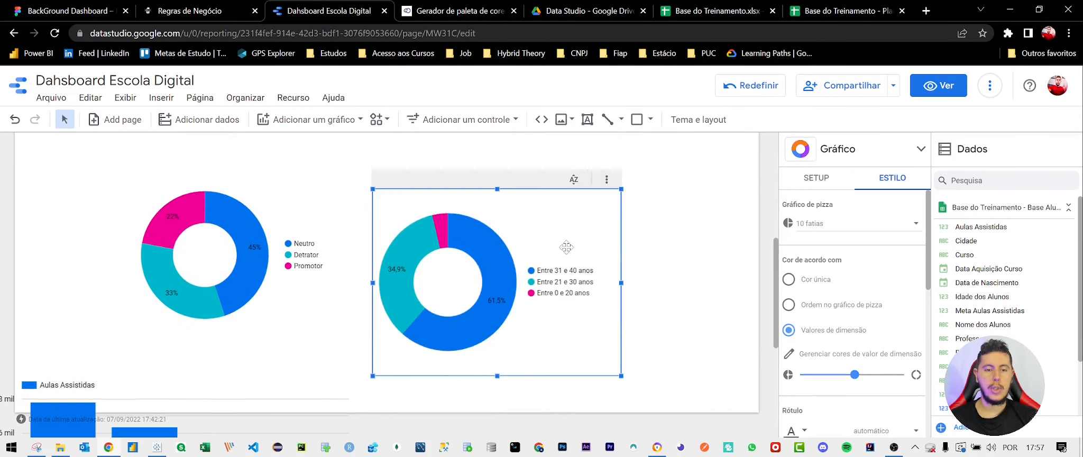
drag(548, 233, 555, 209)
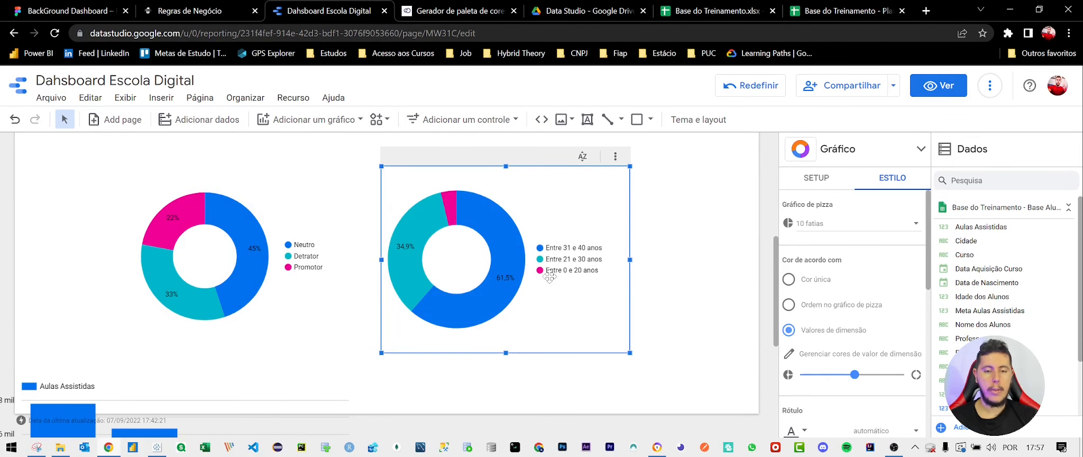
Switch to the Figma background and draw a rectangle about 595 × 286 beside the cards at X 576, Y 164
scroll(549, 276, down, 1)
scroll(526, 233, up, 4)
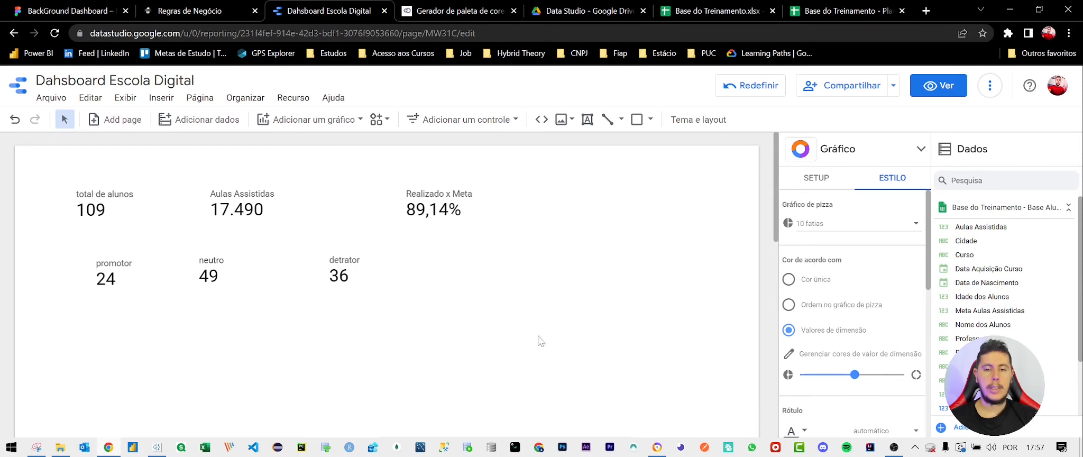
click(49, 7)
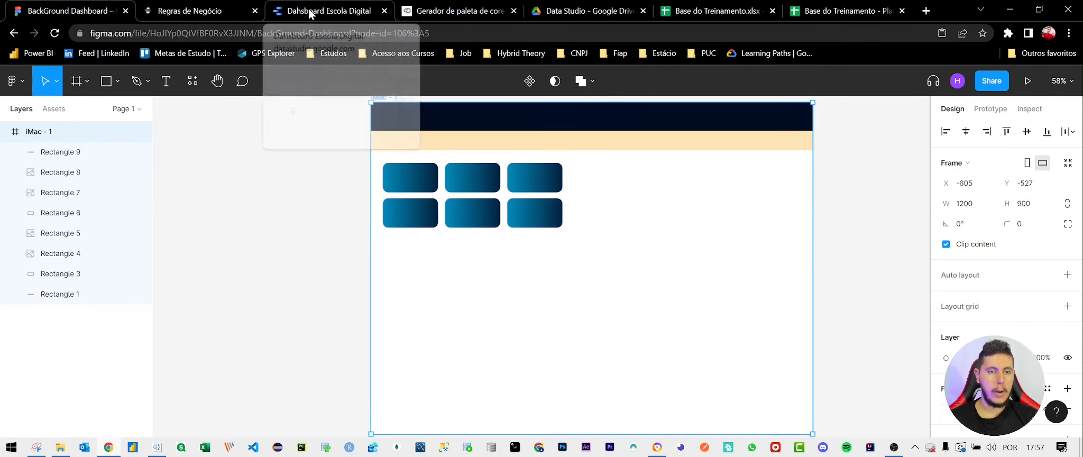
scroll(555, 243, up, 3)
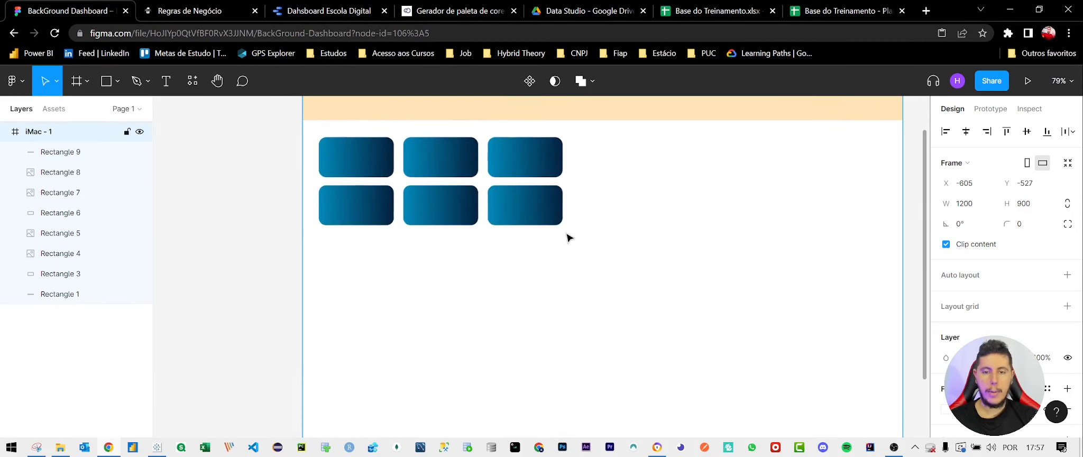
drag(718, 434, 784, 431)
click(137, 81)
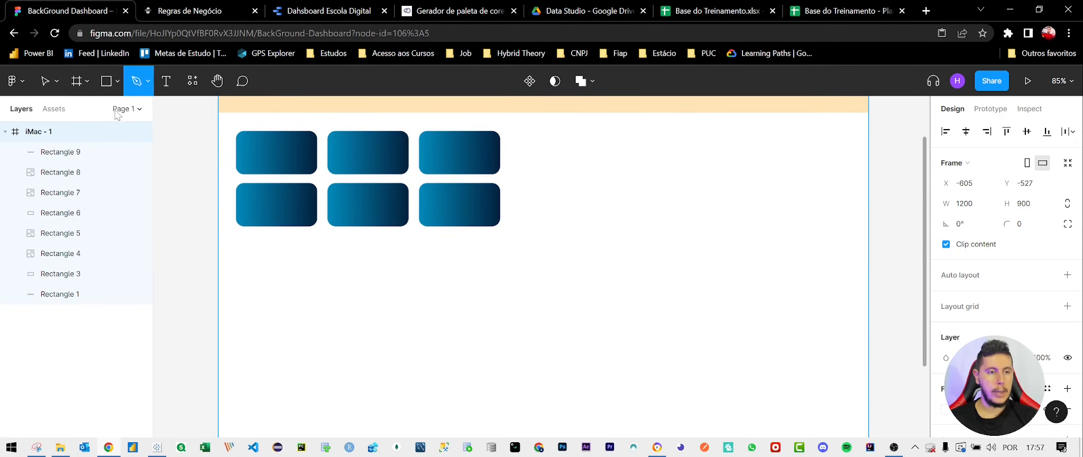
click(117, 82)
click(146, 112)
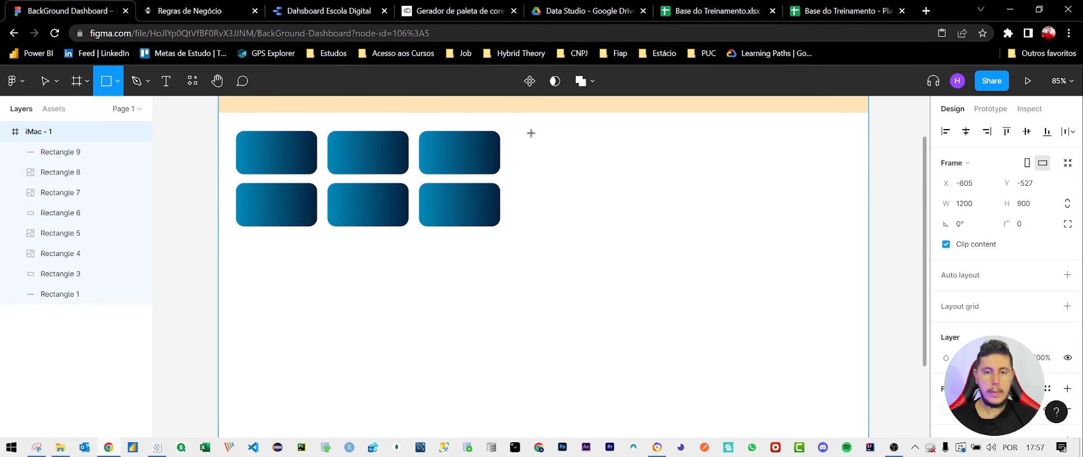
drag(531, 131, 855, 289)
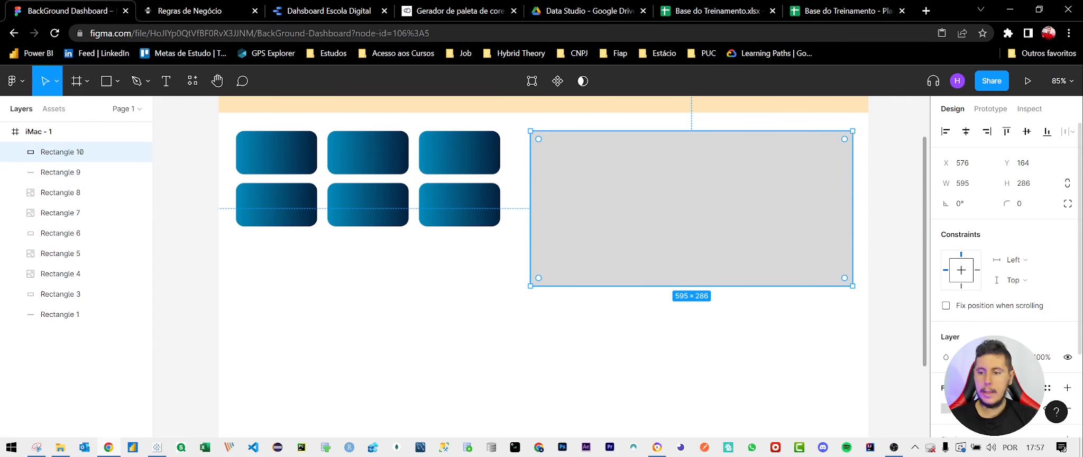
Set the new large rectangle's fill to white FFFFFF
click(945, 411)
drag(865, 174, 747, 114)
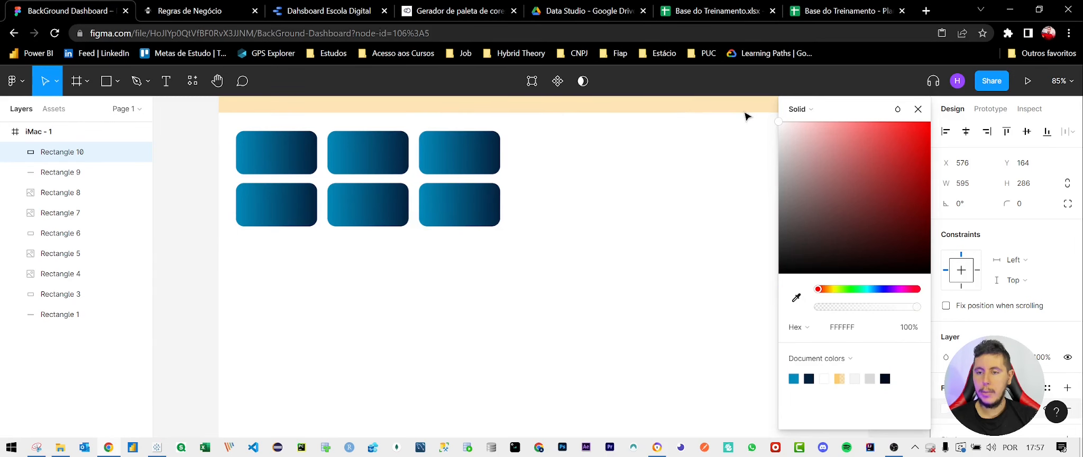
click(701, 339)
Apply the Neumorphism plugin's default raised shadow effect to the large white rectangle
right_click(642, 195)
mouse_move(727, 350)
mouse_move(720, 331)
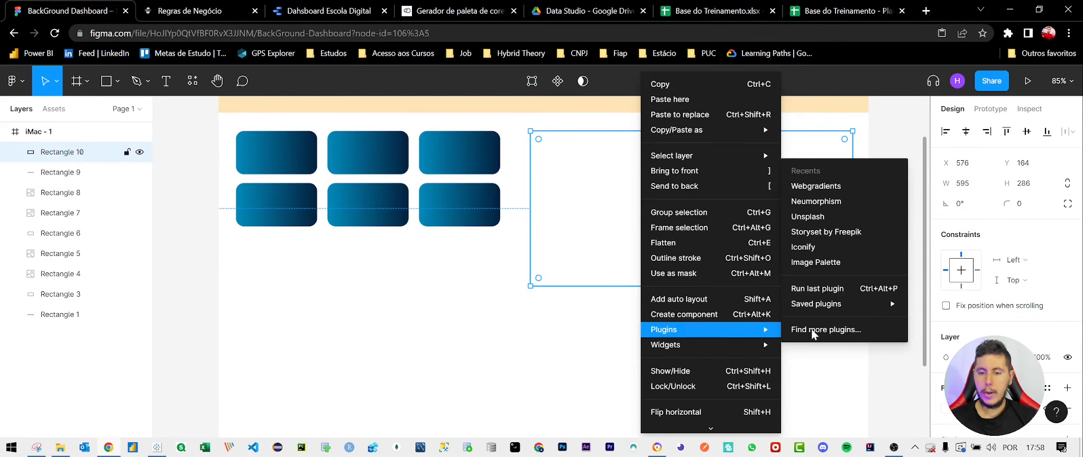
click(818, 201)
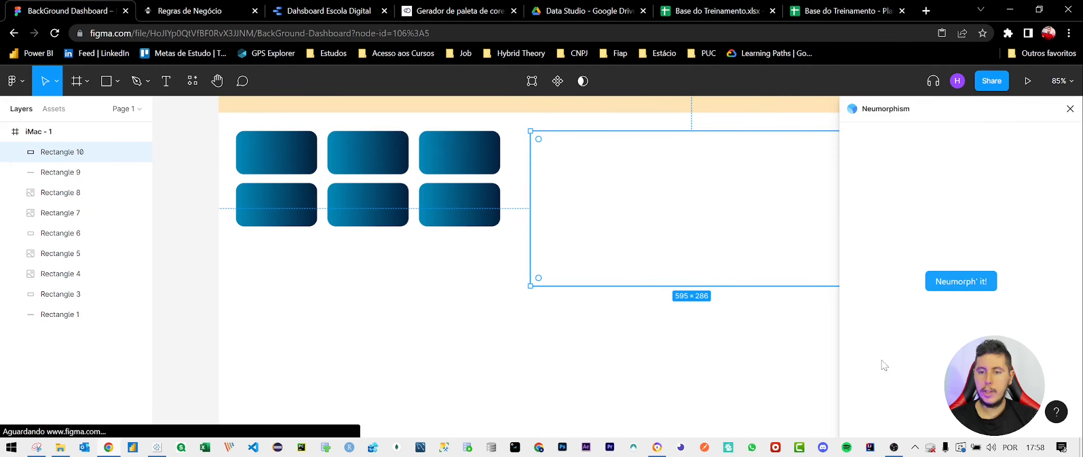
click(968, 281)
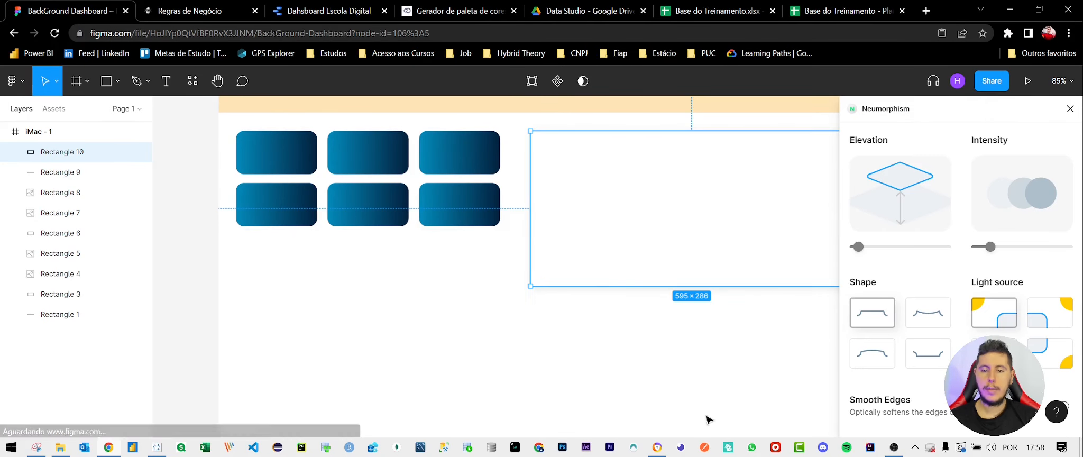
click(1070, 109)
click(866, 314)
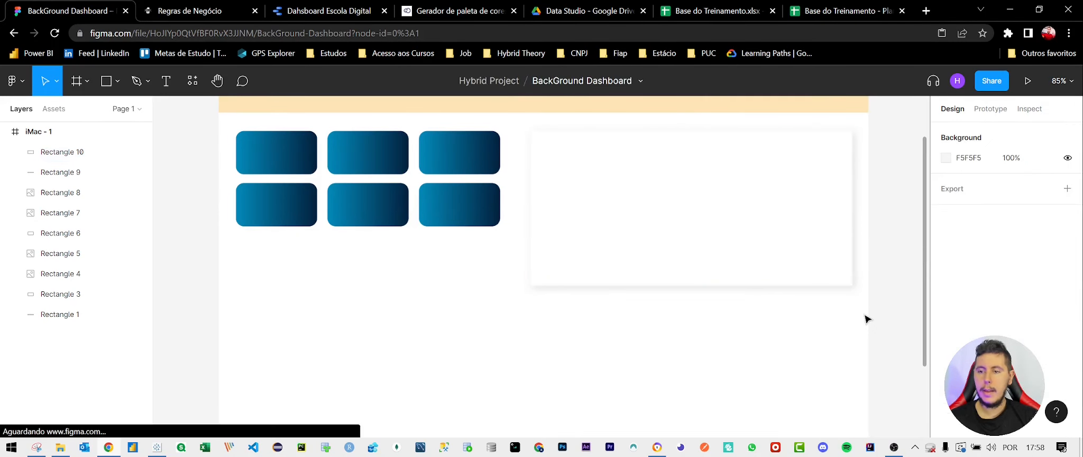
Duplicate the first row's third gradient card, bring it to the front and place it over the white panel at X 576, Y 154
scroll(676, 314, up, 1)
scroll(676, 314, up, 3)
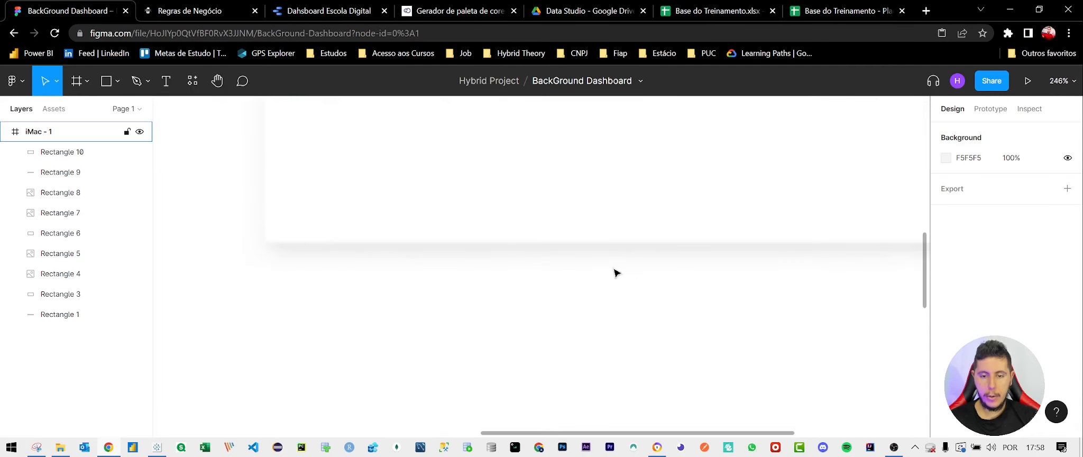
scroll(692, 337, down, 4)
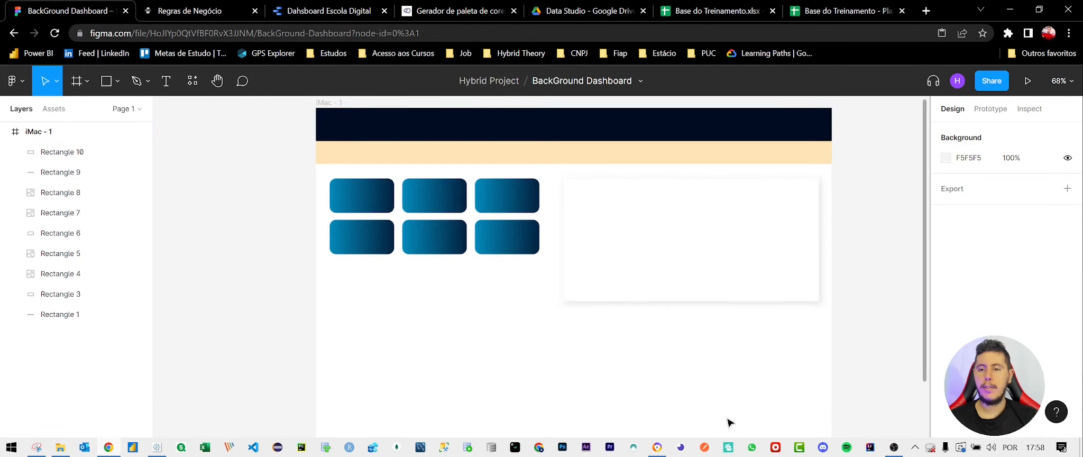
scroll(576, 403, up, 1)
click(504, 192)
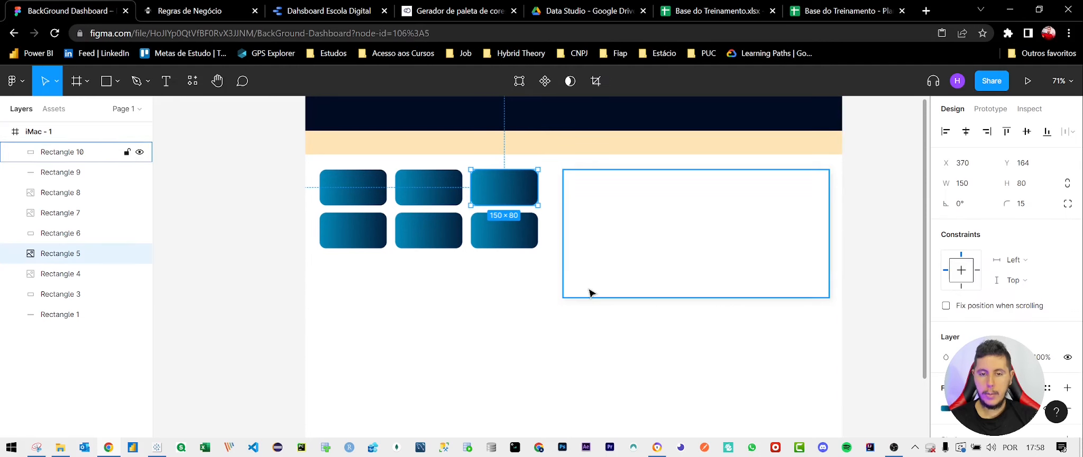
key(ctrl+c)
key(ctrl+v)
drag(503, 186, 627, 167)
right_click(625, 167)
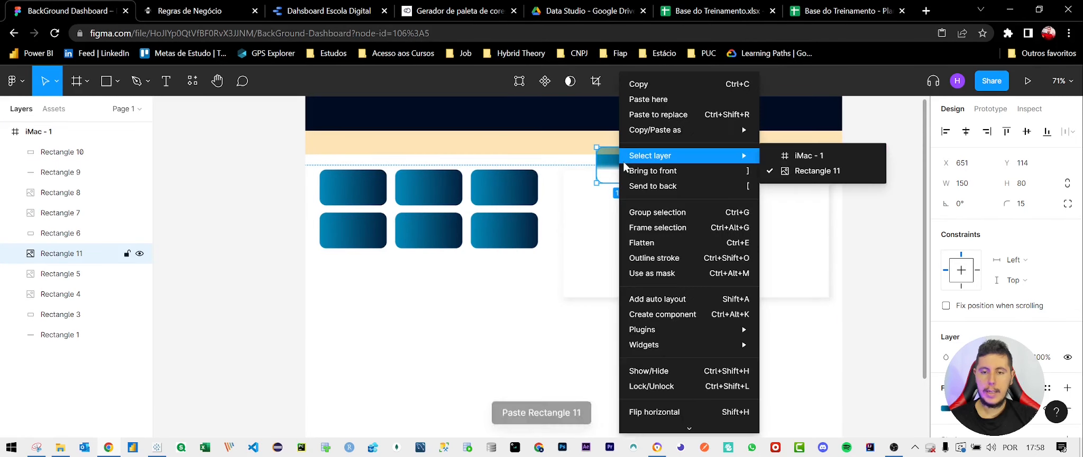
click(650, 178)
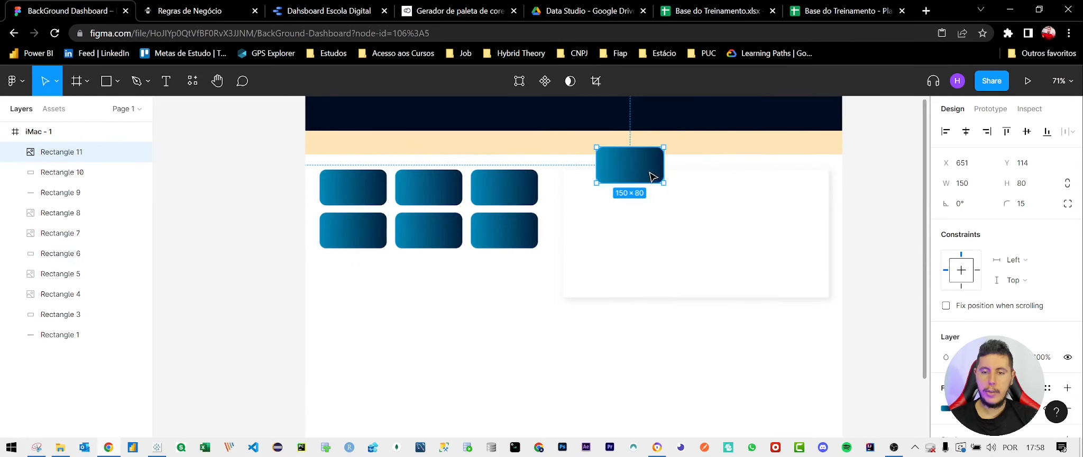
drag(648, 174, 614, 187)
scroll(614, 188, up, 5)
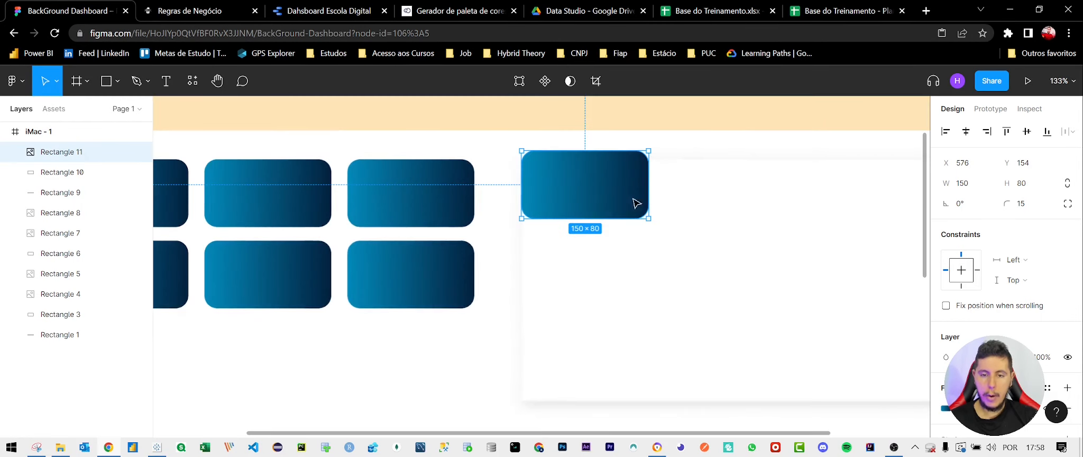
Resize the copied gradient card to about 595 × 71 so it spans the white panel's full width
drag(669, 435, 816, 434)
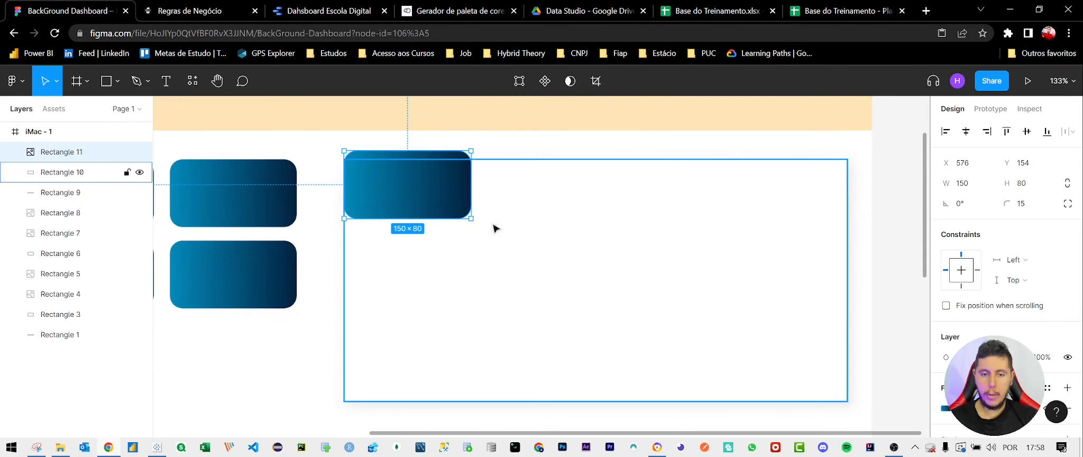
drag(472, 218, 849, 212)
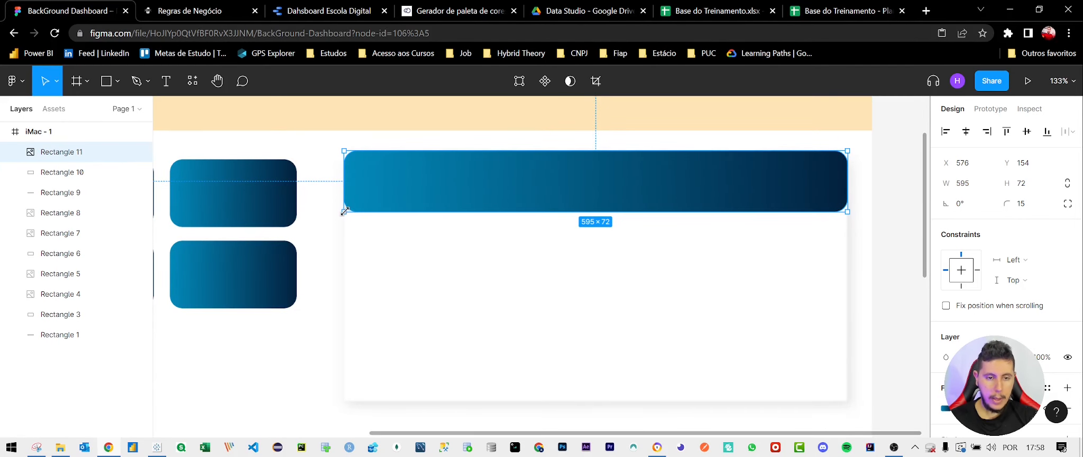
drag(345, 211, 344, 210)
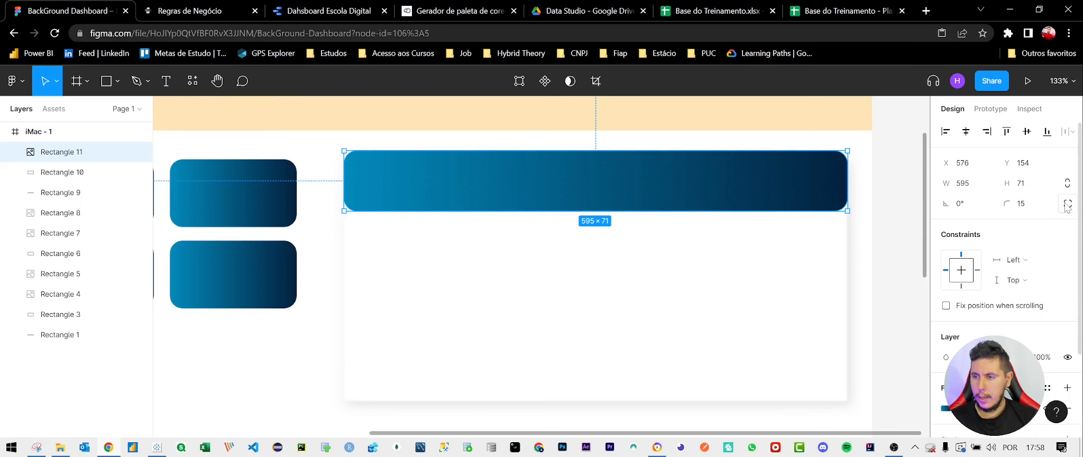
Set individual corner radii on the gradient header bar: 15 for both upper corners and 0 for both lower corners
click(1068, 204)
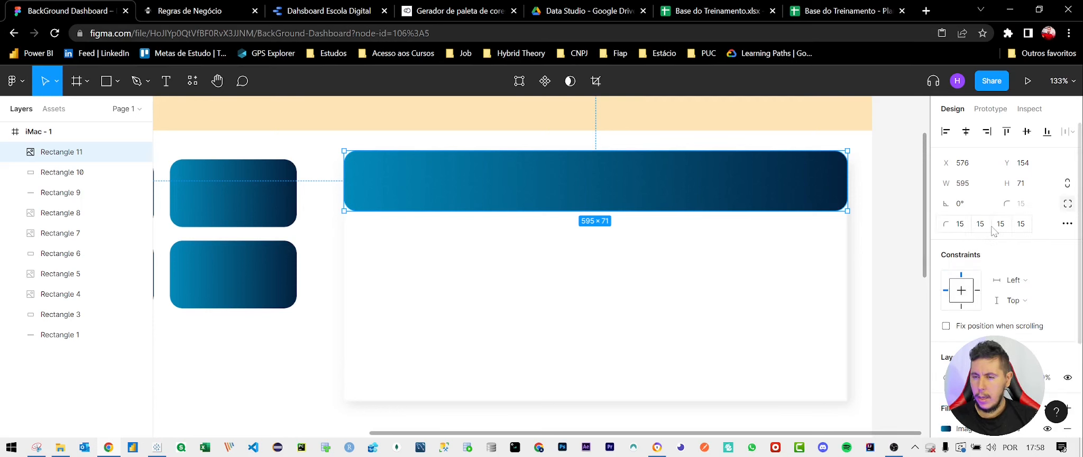
click(963, 223)
text(0)
key(Tab)
text(0)
key(Tab)
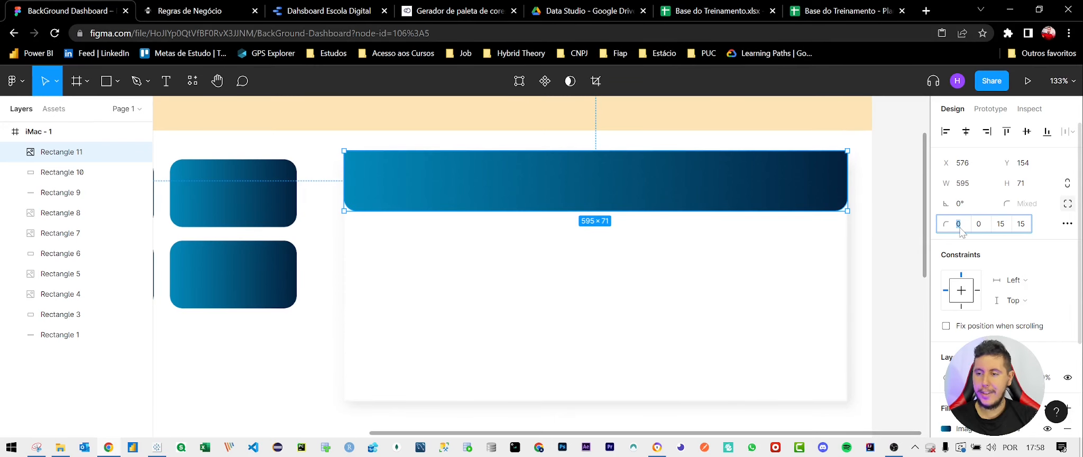
text(15)
key(Tab)
text(15)
key(Tab)
text(0)
key(Tab)
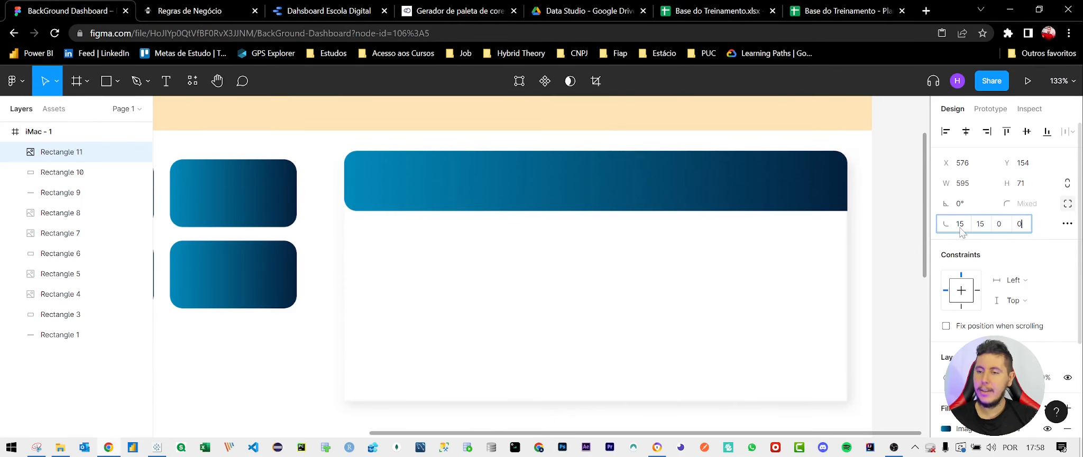
text(0)
key(Return)
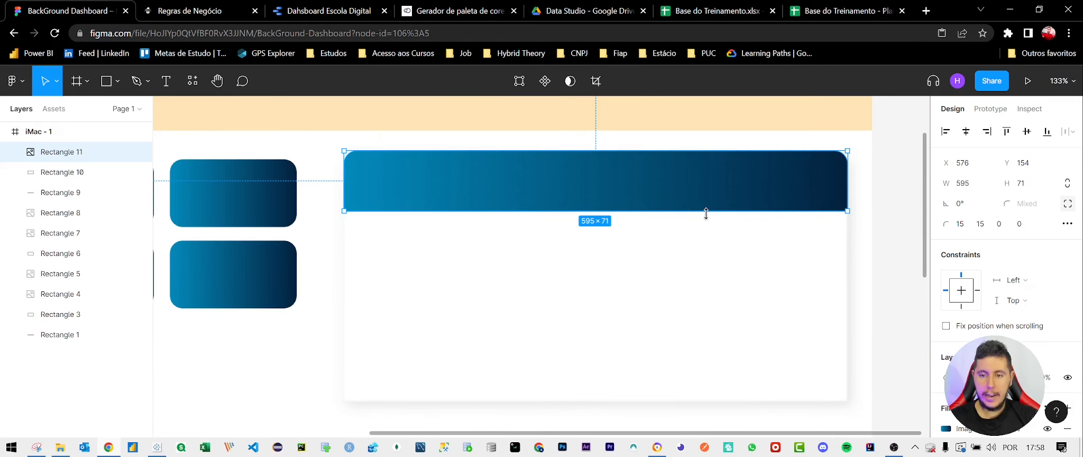
Reduce the gradient header bar's height to about 39
drag(706, 214, 706, 184)
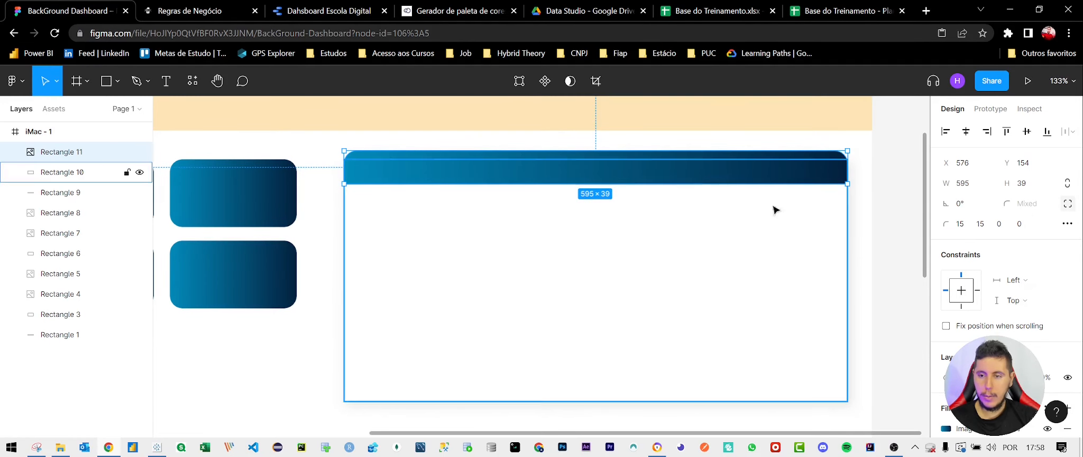
click(877, 229)
scroll(877, 229, down, 5)
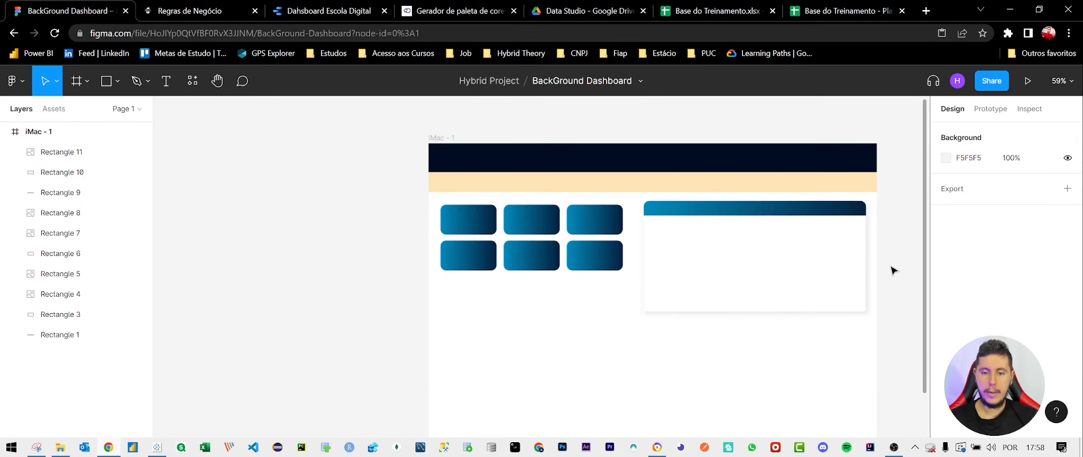
scroll(891, 270, up, 1)
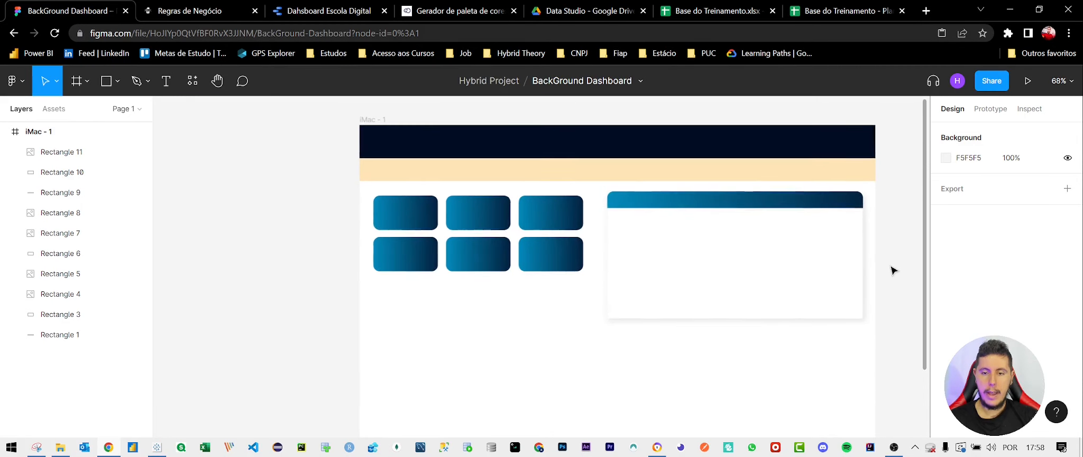
Switch to the Data Studio dashboard and review the donut, column, line and map charts that need panels
click(328, 11)
scroll(496, 258, down, 5)
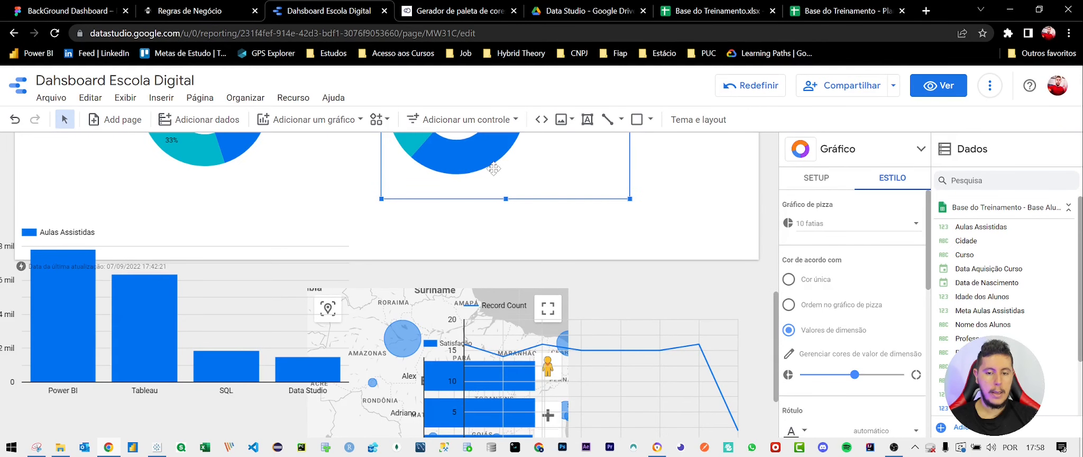
scroll(510, 248, down, 1)
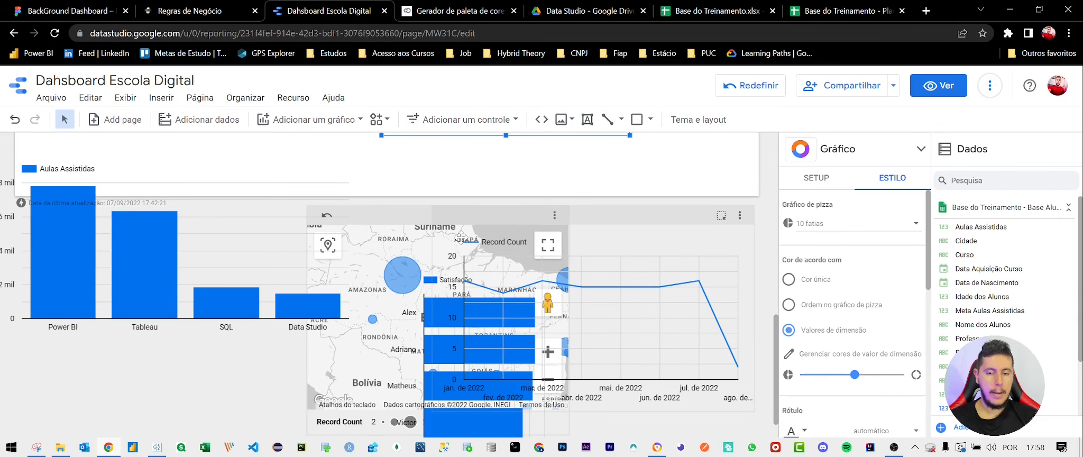
scroll(461, 236, up, 4)
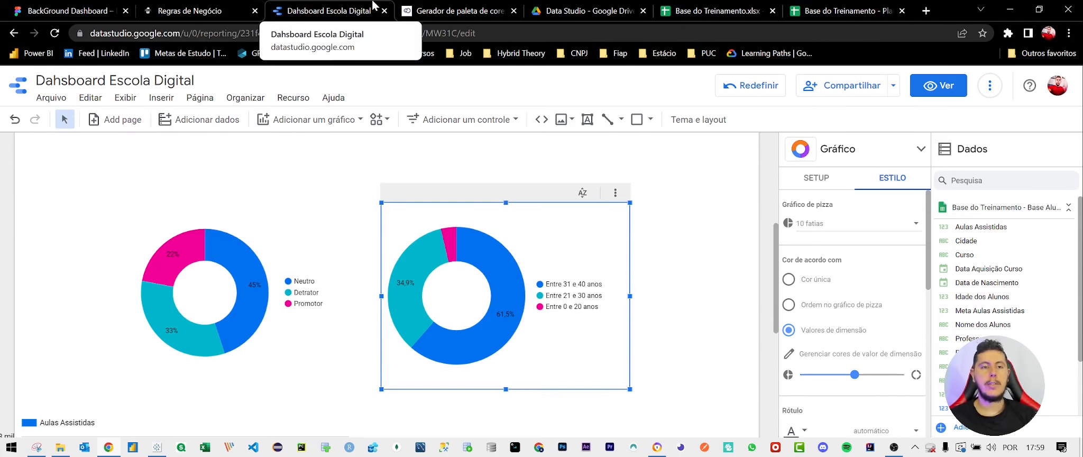
Return to the Figma background and shorten the white panel to a height of 176, level with the cards' lower edge
click(68, 10)
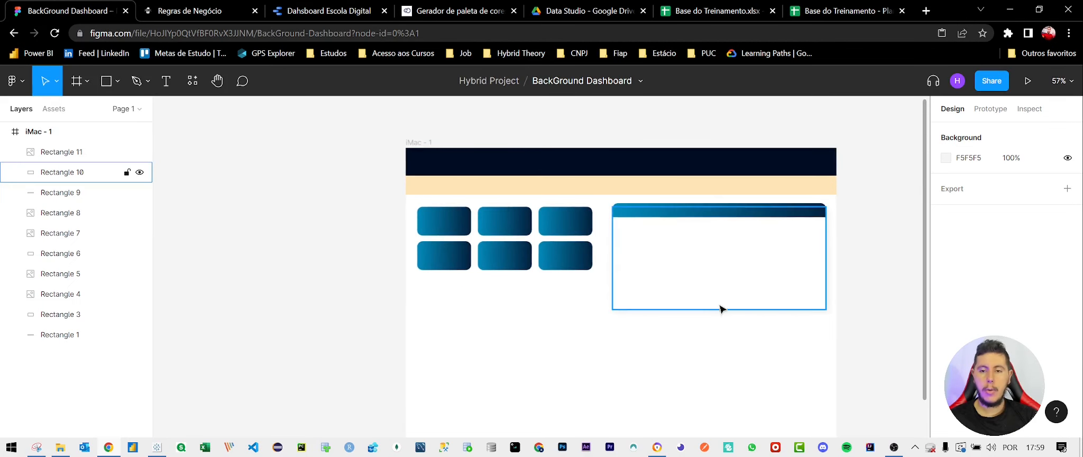
scroll(722, 309, down, 3)
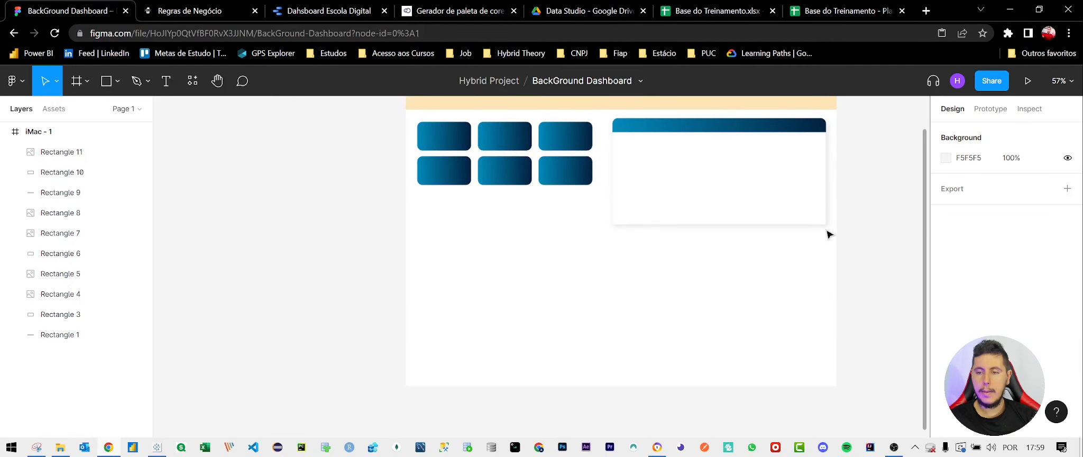
click(699, 135)
click(684, 281)
click(700, 222)
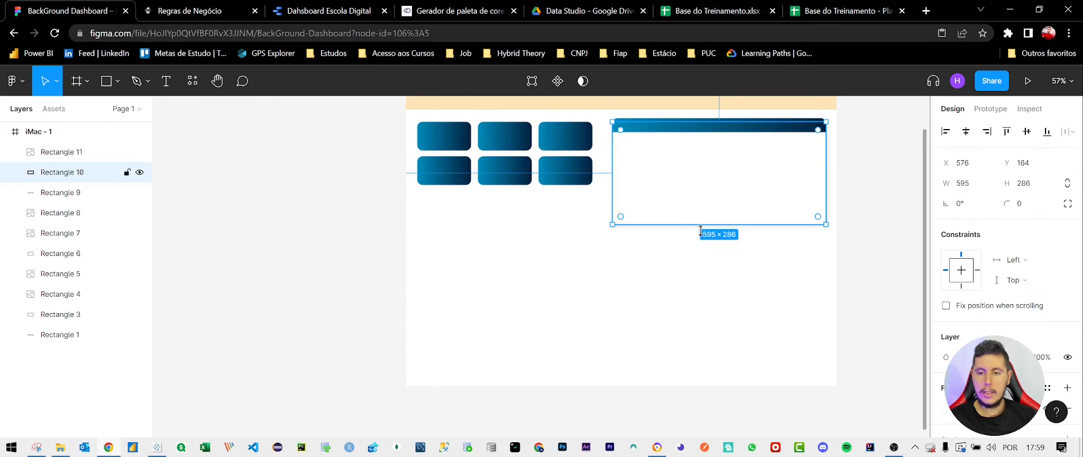
drag(701, 224, 698, 187)
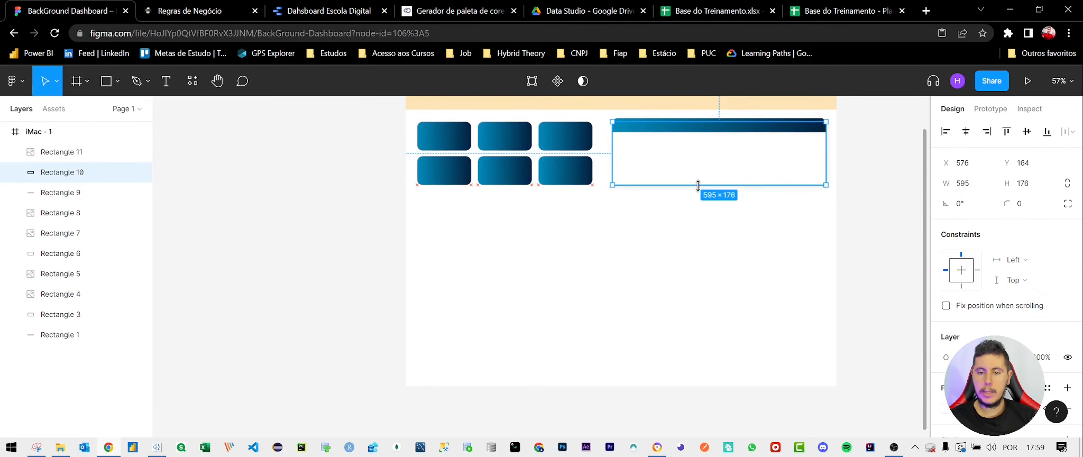
click(817, 232)
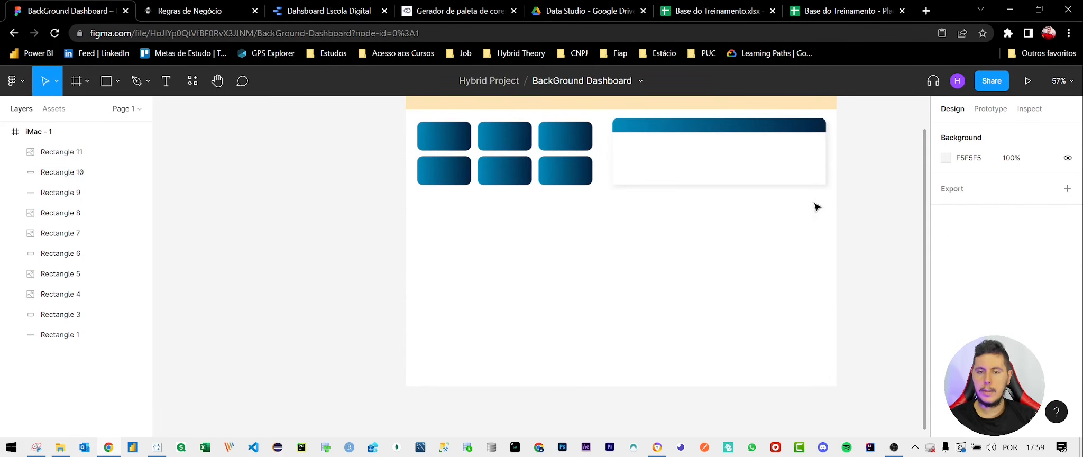
Duplicate the panel with its header, place the copy below the cards at X 32 and enlarge it to about 1139 × 221
drag(827, 203, 520, 225)
key(ctrl+v)
drag(631, 237, 828, 252)
drag(613, 275, 611, 288)
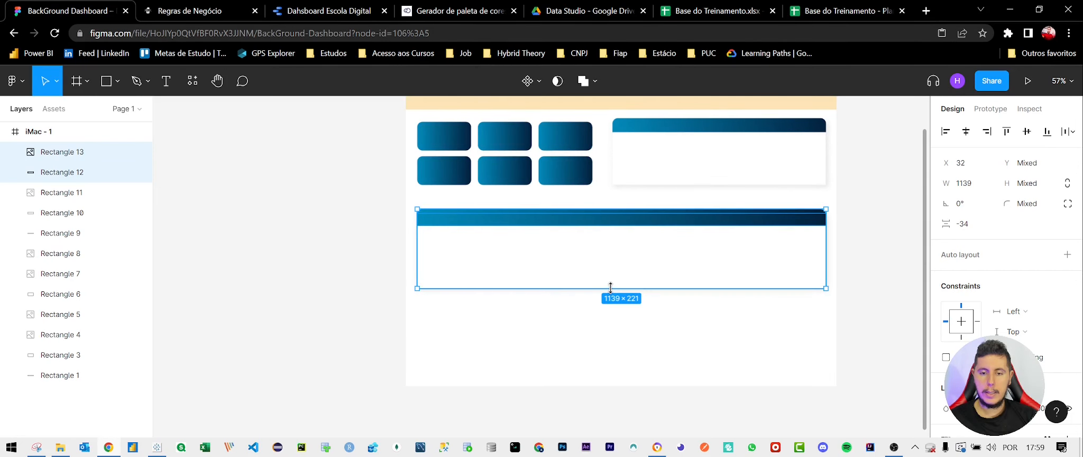
Duplicate the wide panel with its header directly beneath the original and narrow the copy to a width of 534
key(ctrl+v)
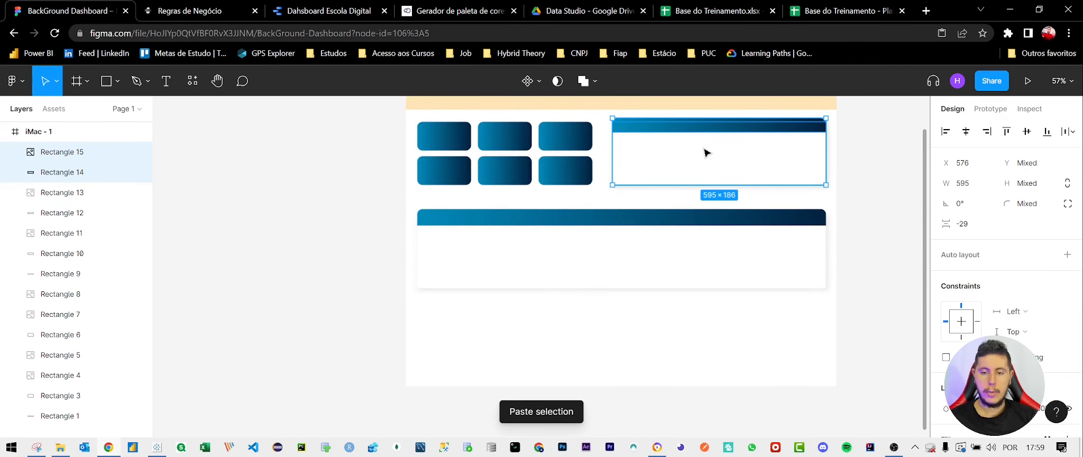
key(ctrl+z)
drag(739, 324, 582, 215)
key(ctrl+v)
drag(640, 247, 643, 334)
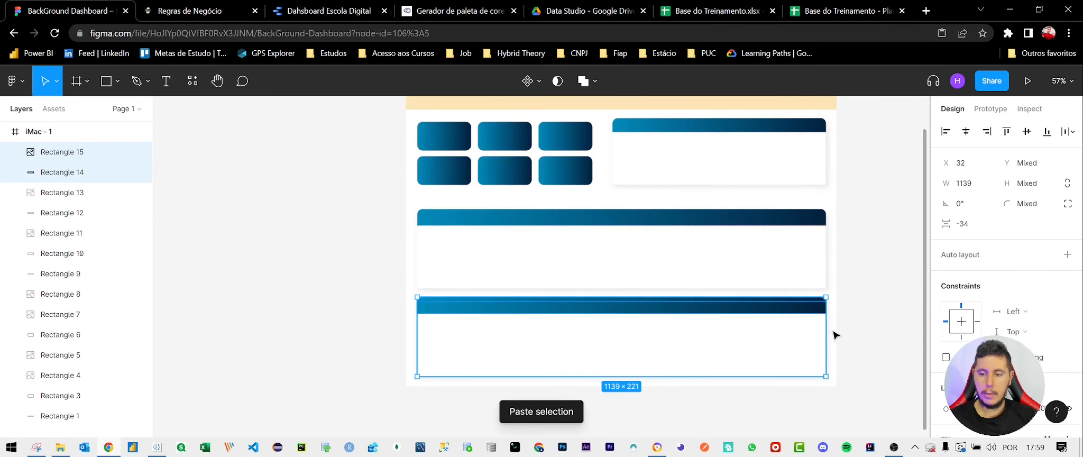
drag(827, 330, 609, 337)
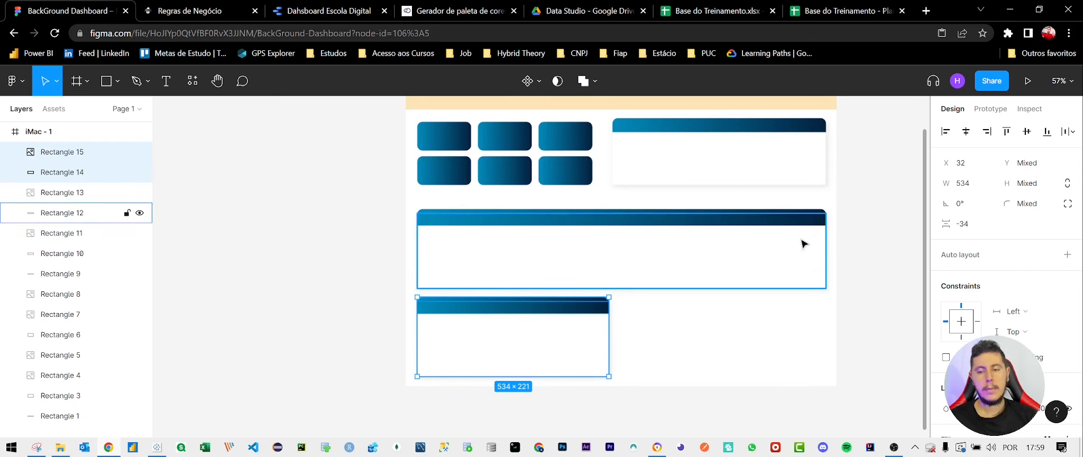
Narrow the wide middle panel and its header to a width of 534, matching the panel beneath it
click(823, 246)
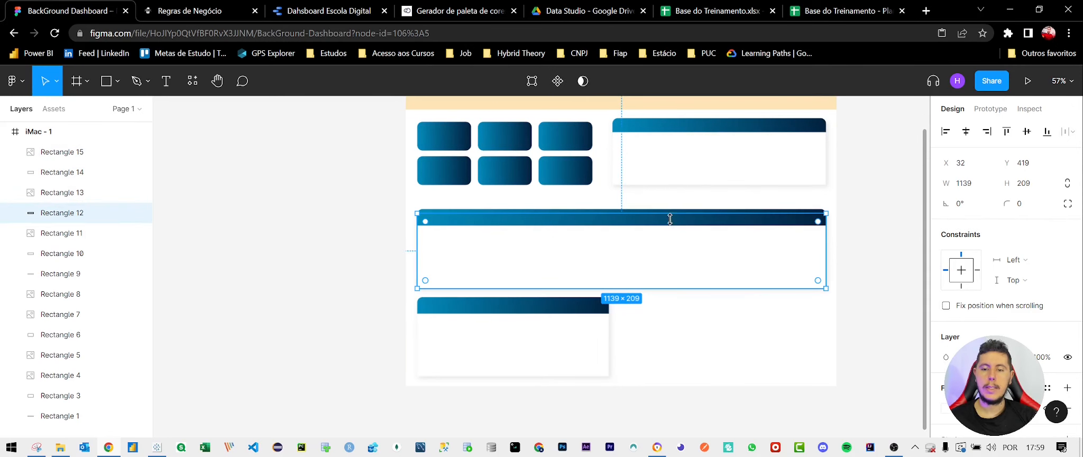
click(786, 298)
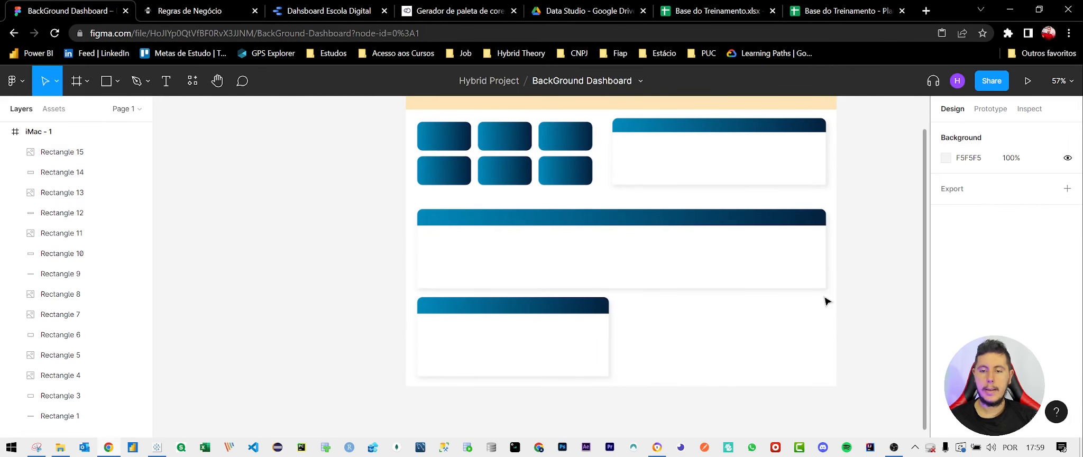
drag(824, 298, 738, 207)
drag(822, 240, 611, 258)
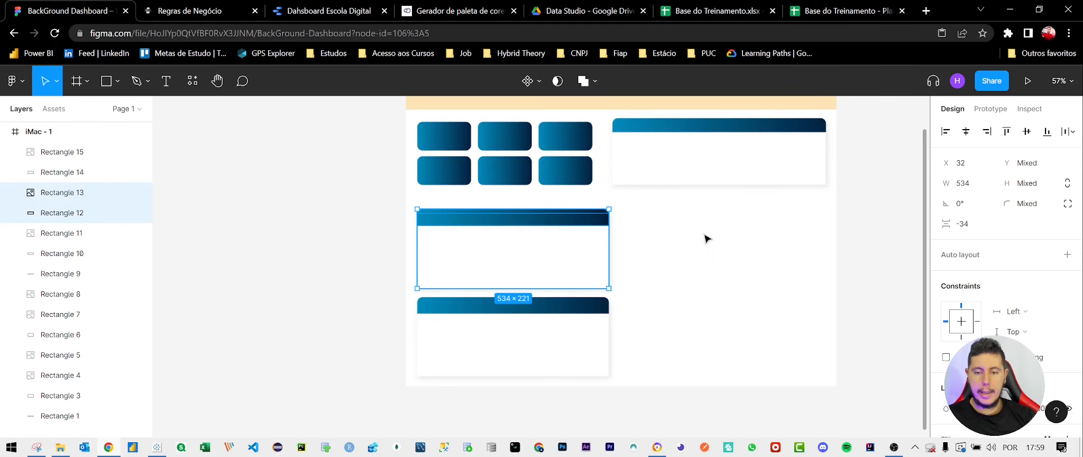
click(722, 357)
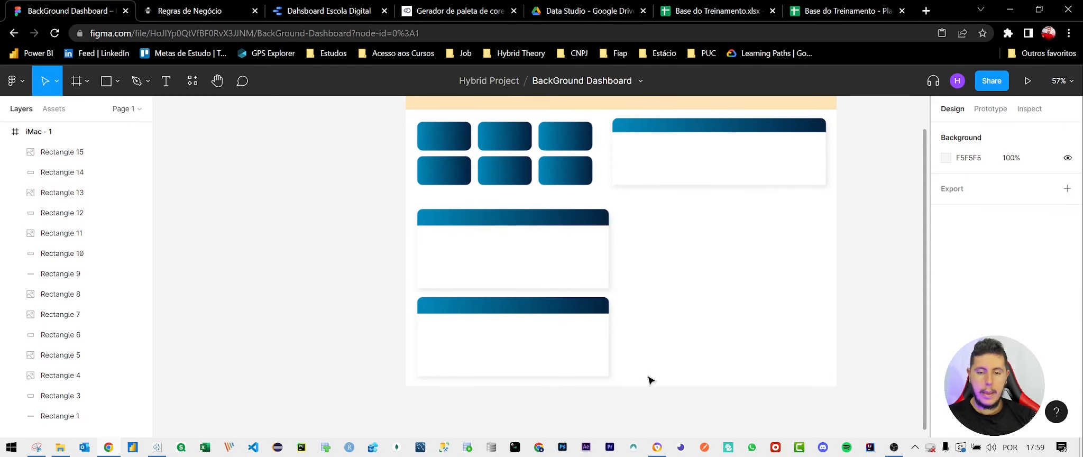
Duplicate the two stacked 534-wide panels with their headers and place the copies beside them at X 607
drag(651, 380, 757, 249)
key(ctrl+c)
key(ctrl+v)
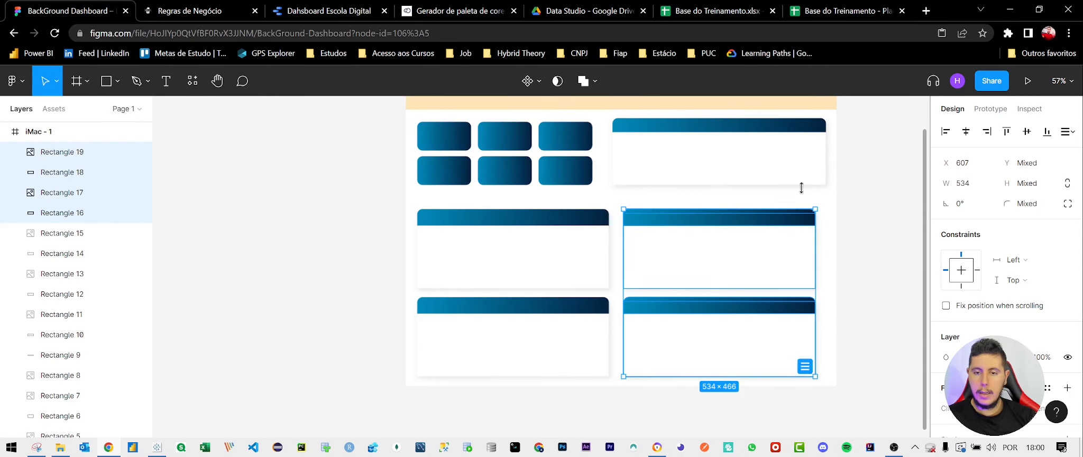
Narrow the white panel beside the scorecards and its gradient header to a width of 565
click(823, 180)
drag(824, 166, 816, 166)
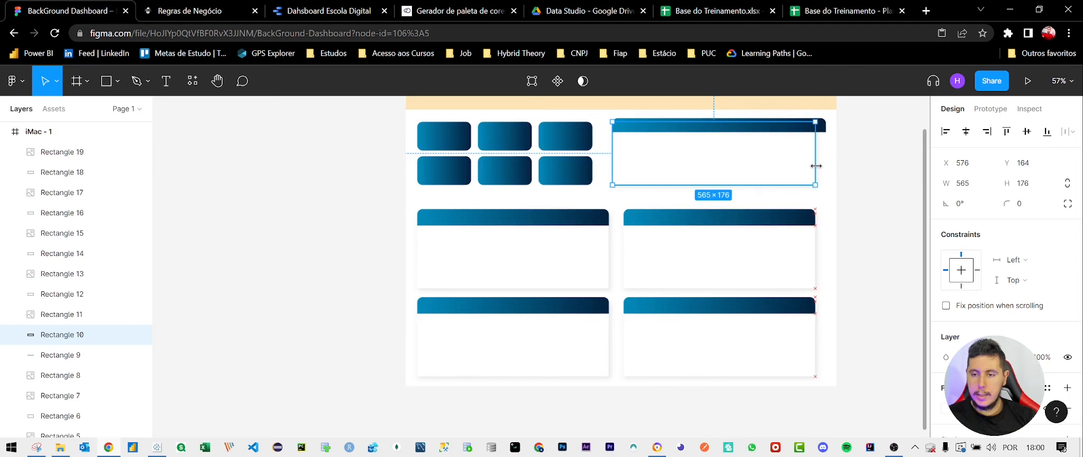
click(823, 127)
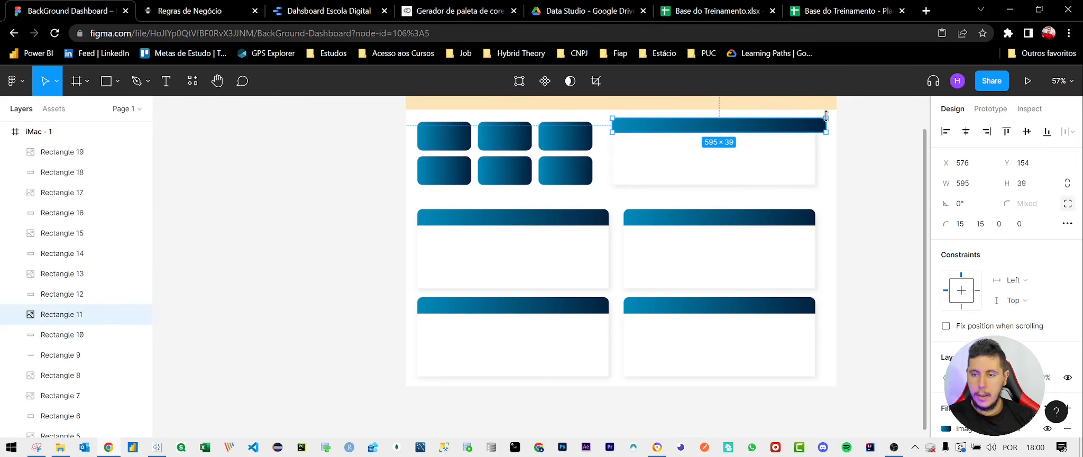
drag(827, 121, 817, 123)
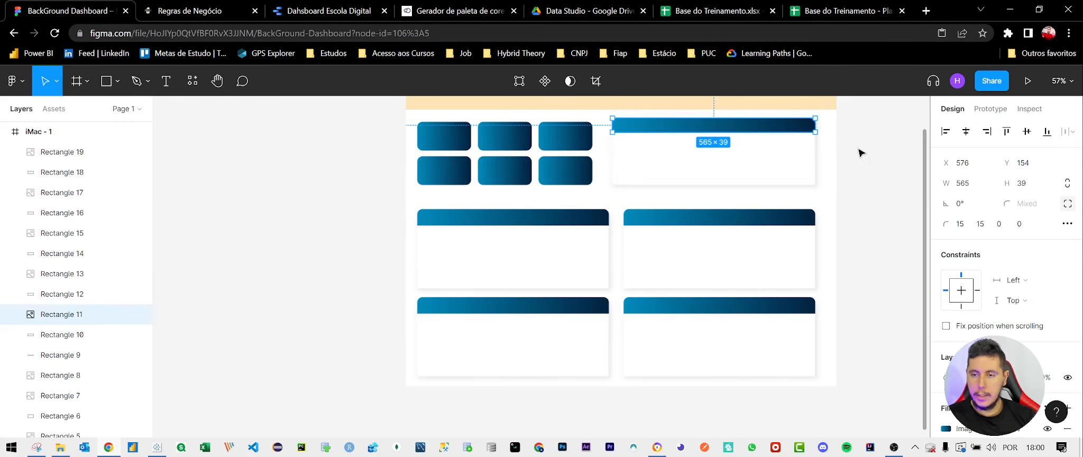
click(872, 170)
Open the Iconify plugin with the first card of the second row selected and search for "promoter" icons
scroll(923, 288, down, 2)
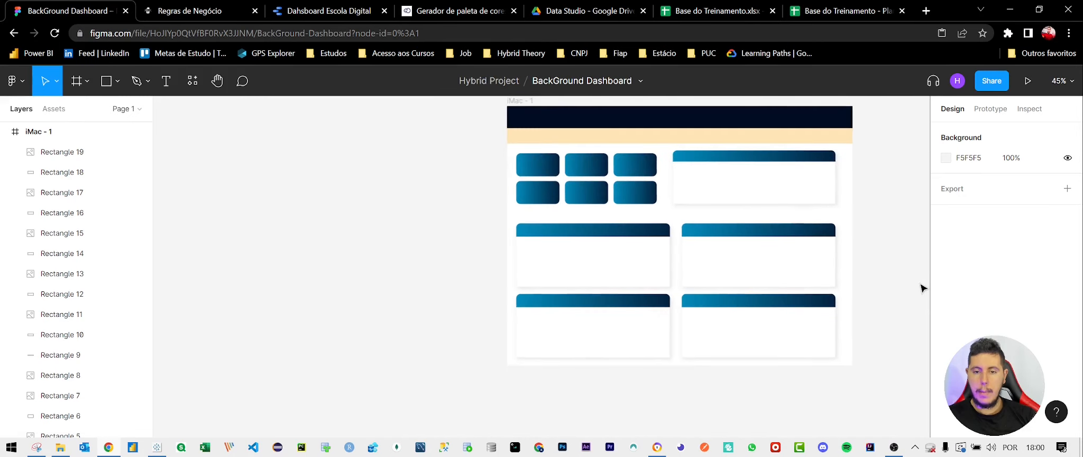
scroll(921, 288, up, 3)
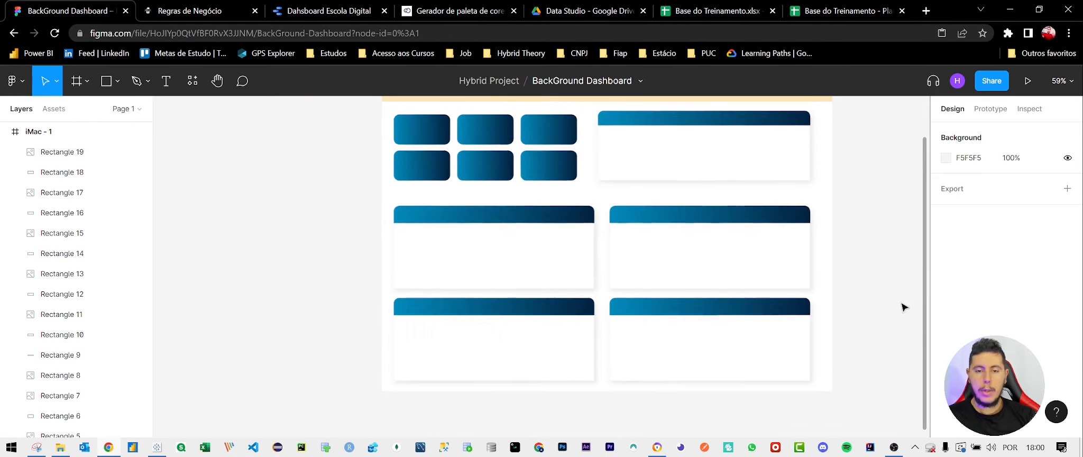
scroll(418, 128, up, 2)
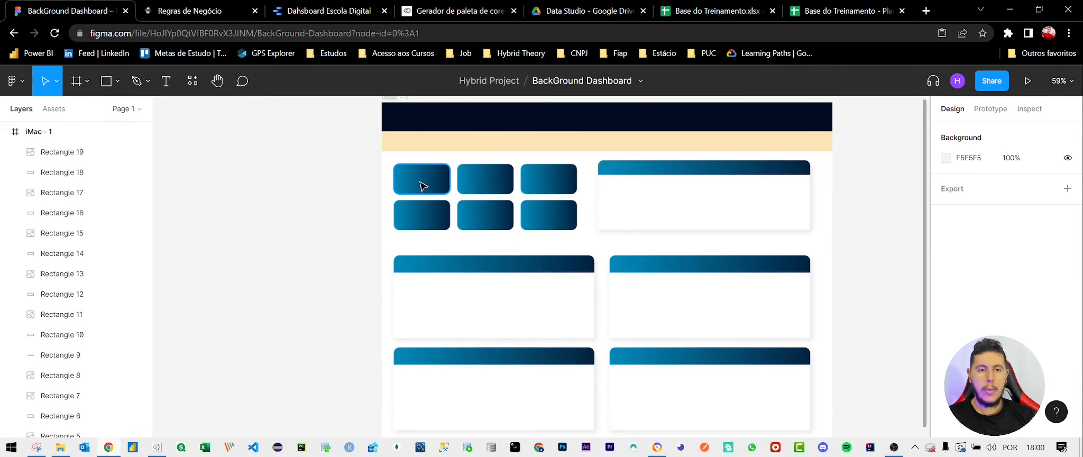
scroll(419, 187, up, 5)
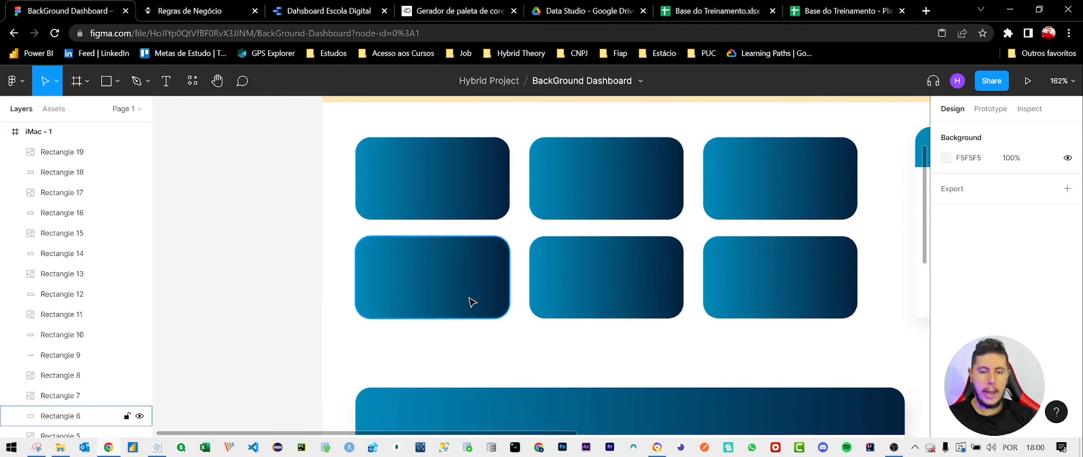
click(443, 288)
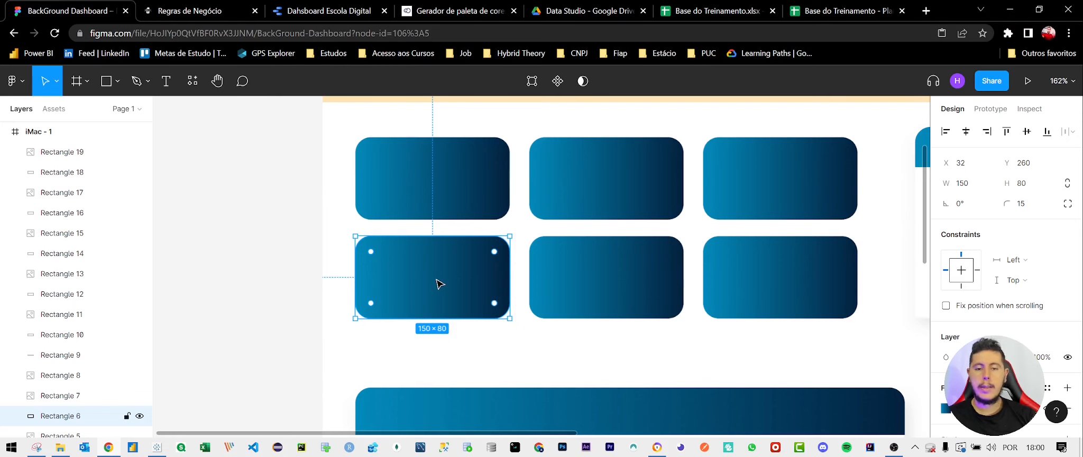
right_click(440, 284)
mouse_move(472, 333)
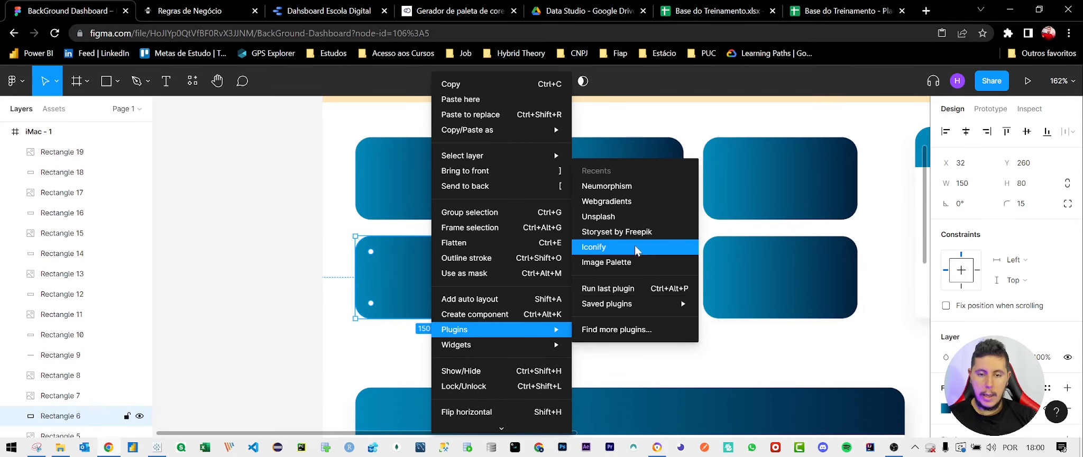
key(Escape)
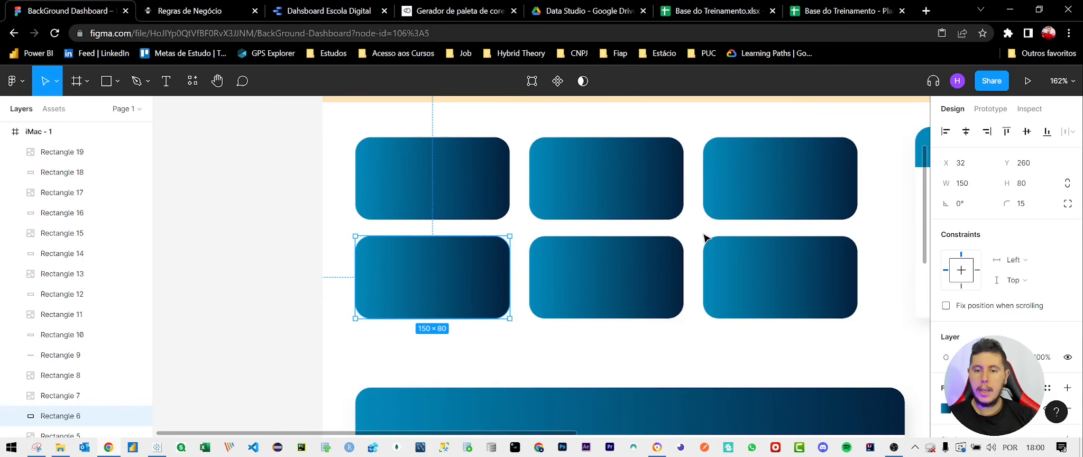
scroll(709, 238, down, 4)
scroll(711, 234, down, 2)
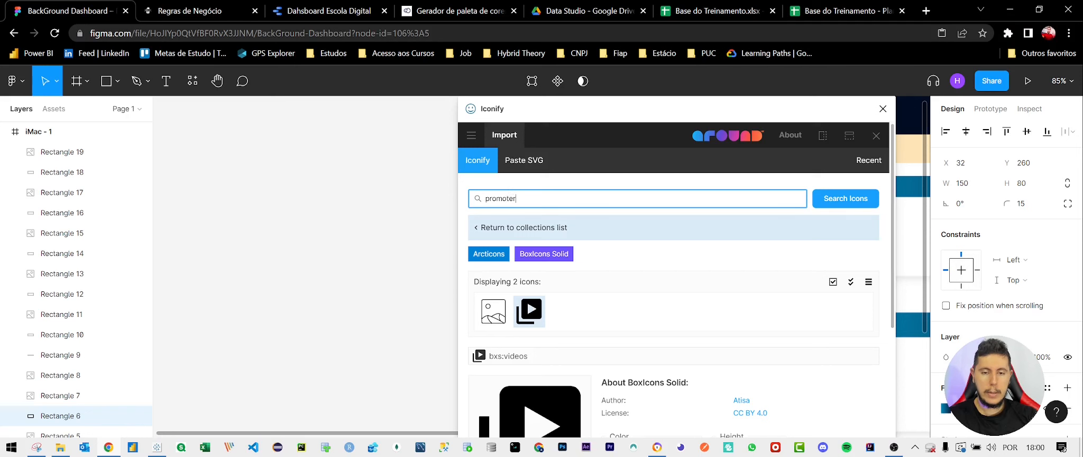
key(Return)
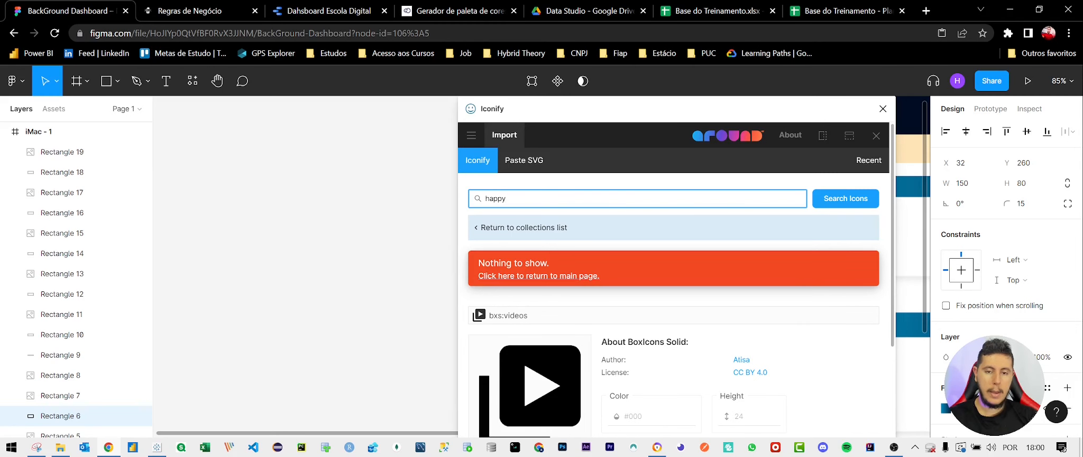
Search Iconify for "happy" and import the Entypo+ emoji-happy icon into the iMac - 1 frame
key(Return)
scroll(600, 314, down, 1)
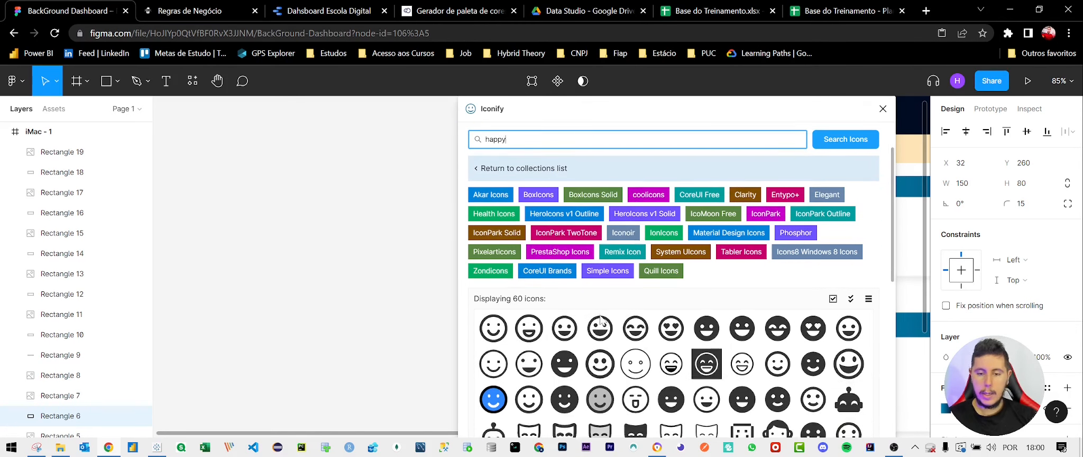
click(595, 364)
click(587, 267)
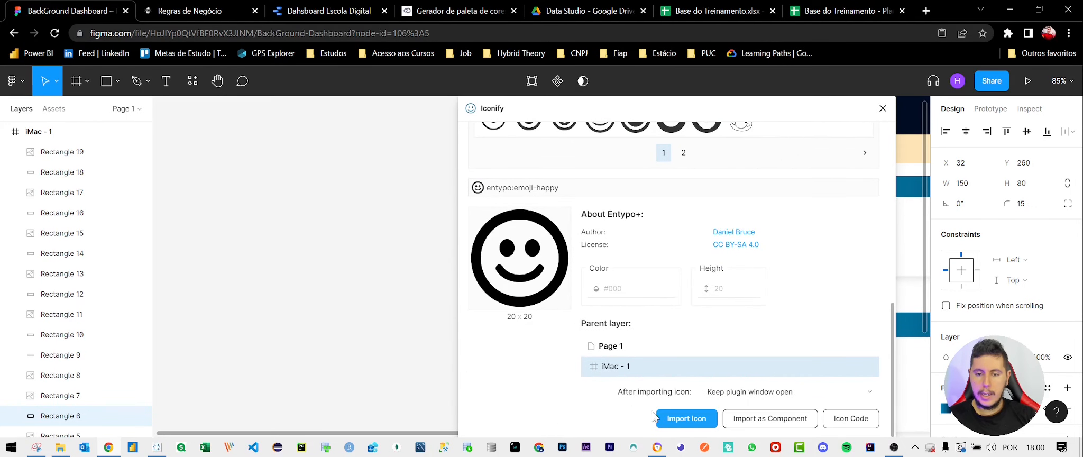
click(687, 418)
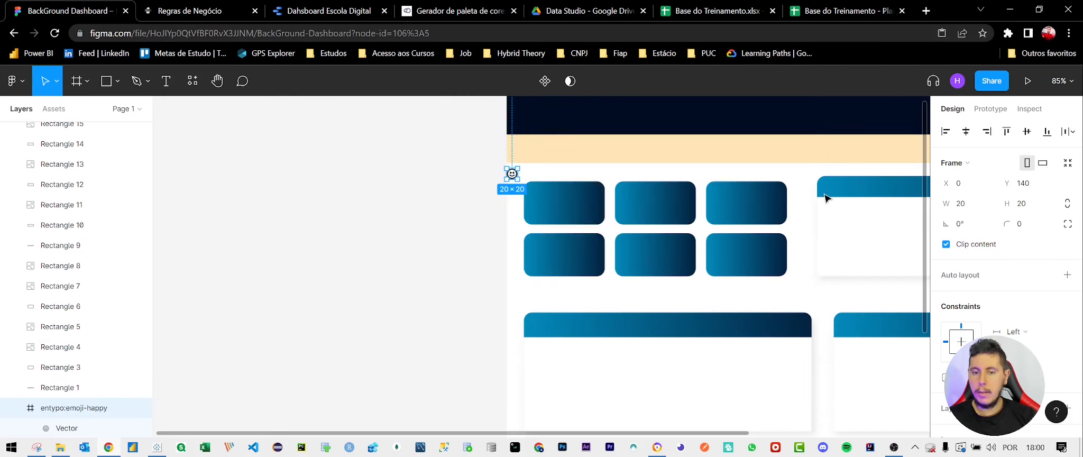
Bring the happy face icon to the front and place it in the second row's first card at X 158, Y 314
drag(513, 175, 601, 288)
scroll(601, 288, up, 10)
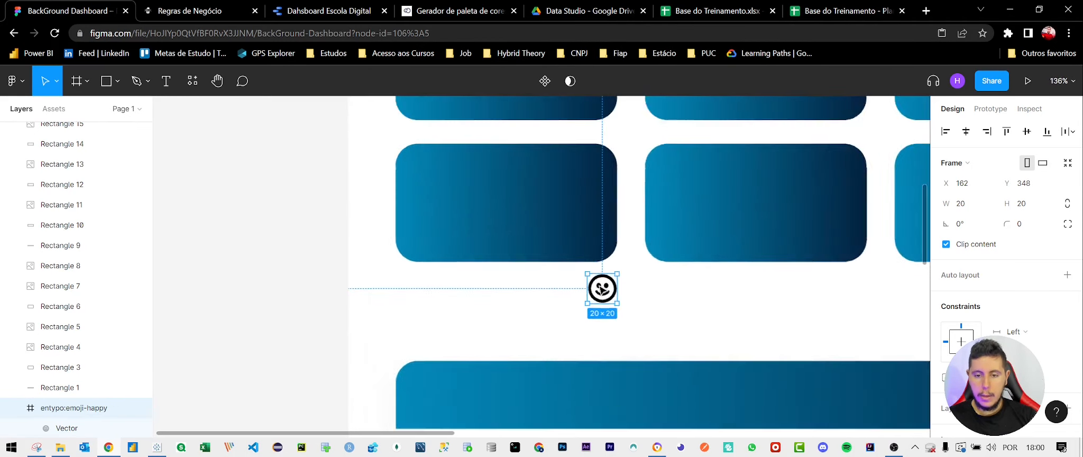
right_click(599, 288)
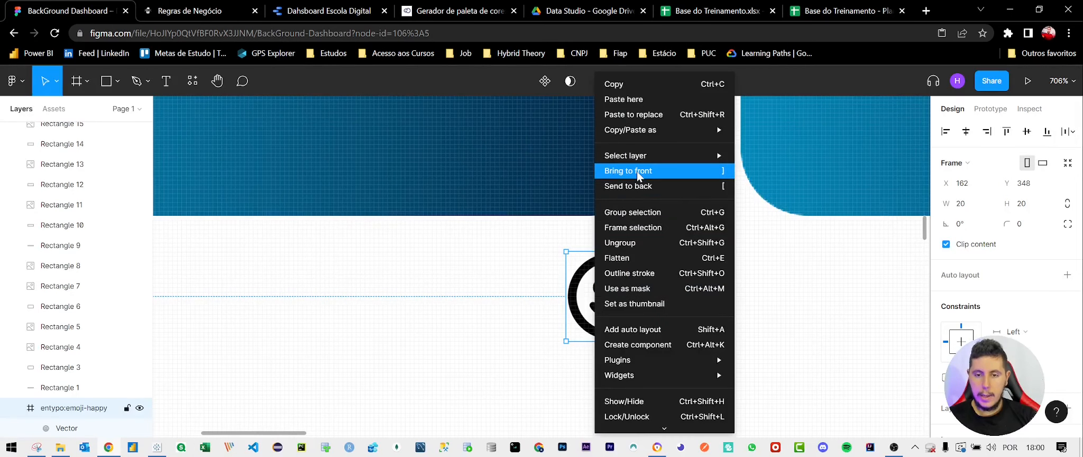
click(608, 171)
drag(614, 294, 596, 134)
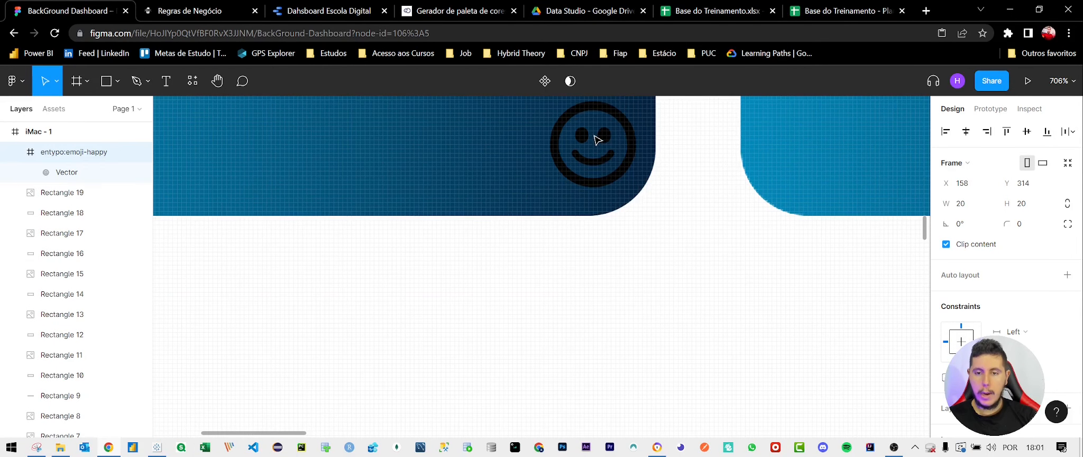
Recolor the happy face icon from its selection colors to white, FFFFFF
scroll(941, 389, down, 4)
click(946, 403)
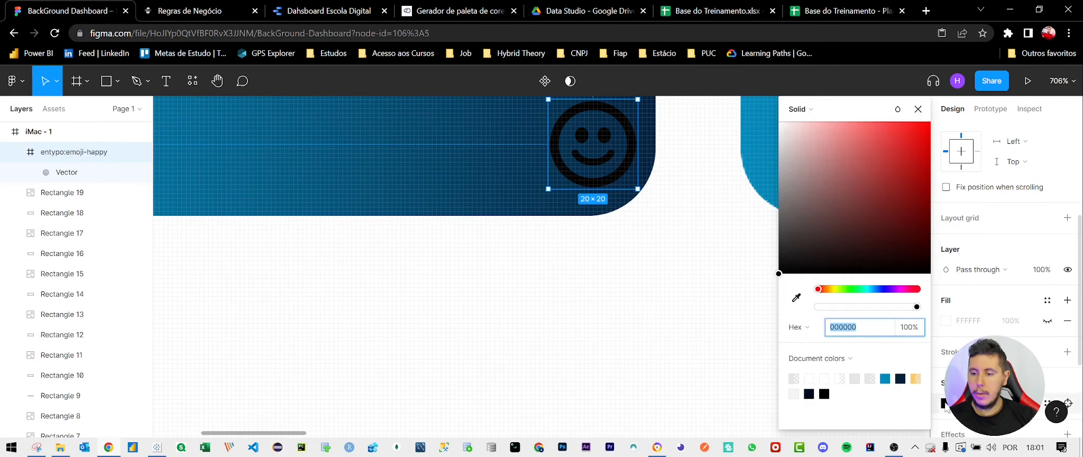
drag(860, 190, 767, 115)
scroll(674, 316, down, 5)
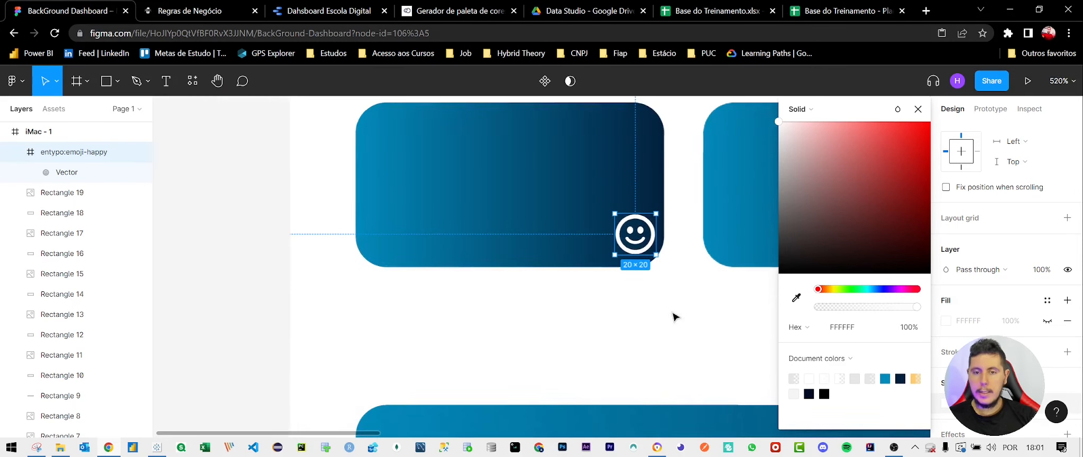
scroll(466, 430, right, 5)
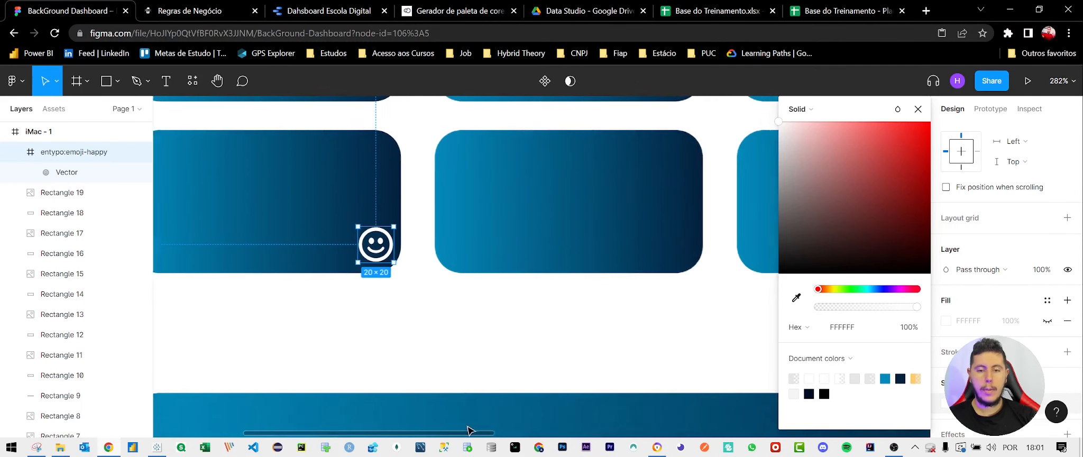
click(439, 275)
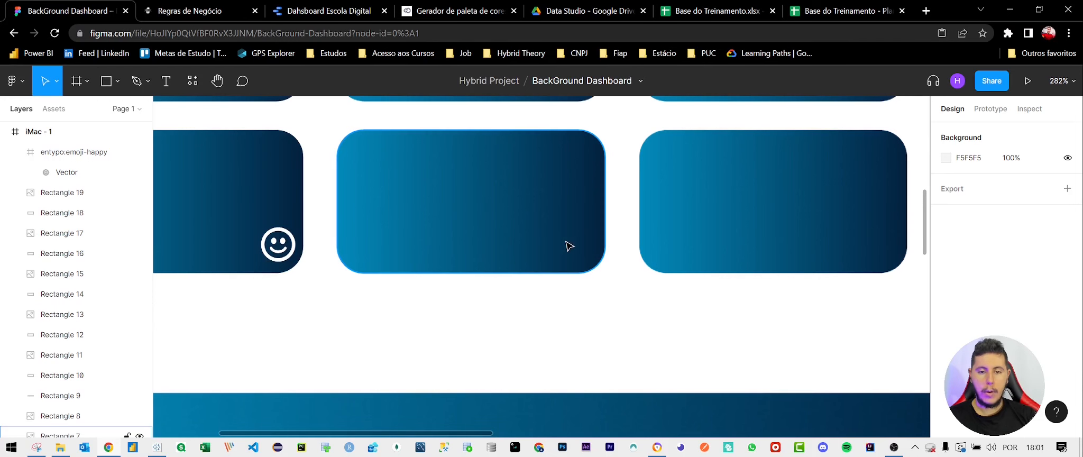
Open the Iconify plugin for the middle card of the second row and search for "neutral" icons
click(503, 217)
right_click(503, 218)
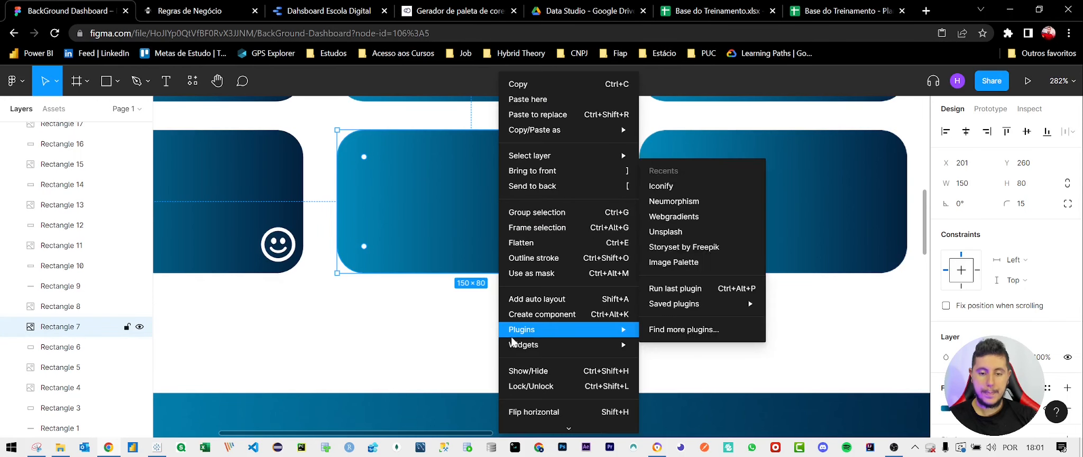
mouse_move(537, 333)
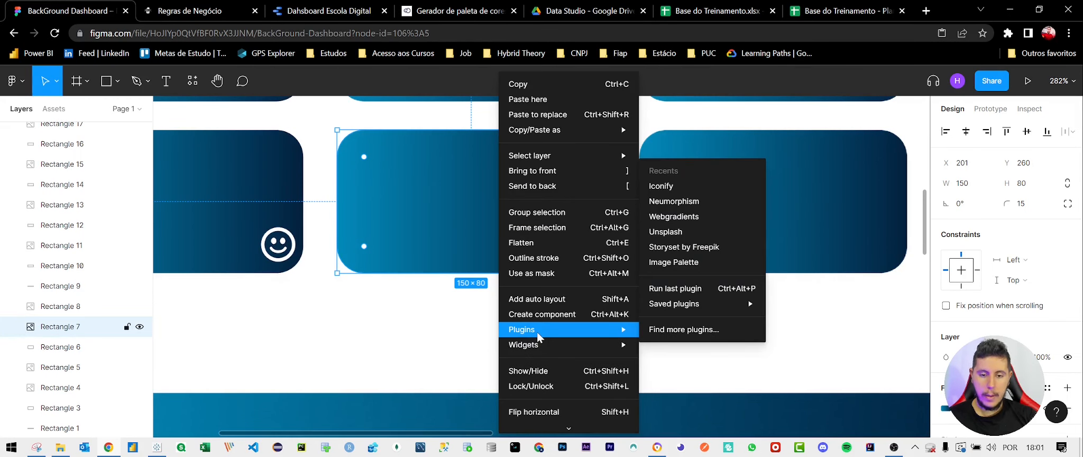
click(712, 189)
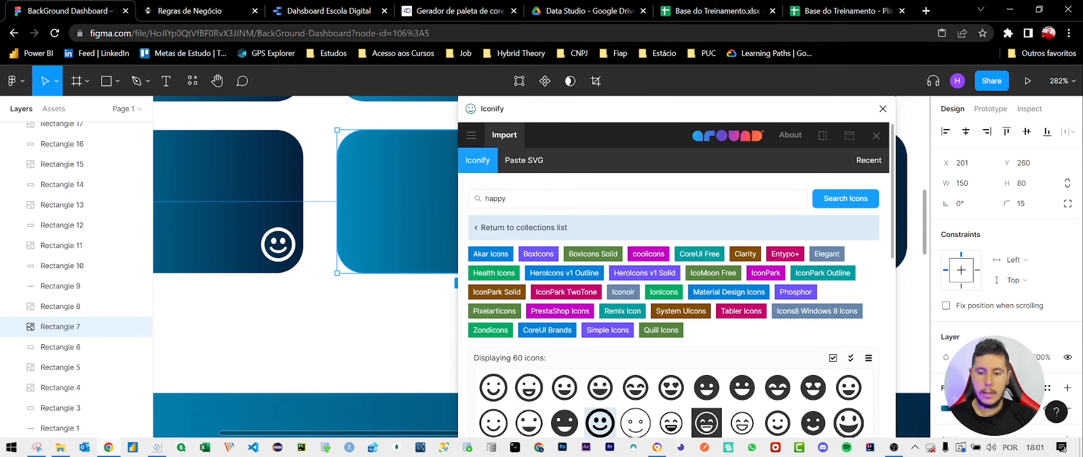
double_click(496, 199)
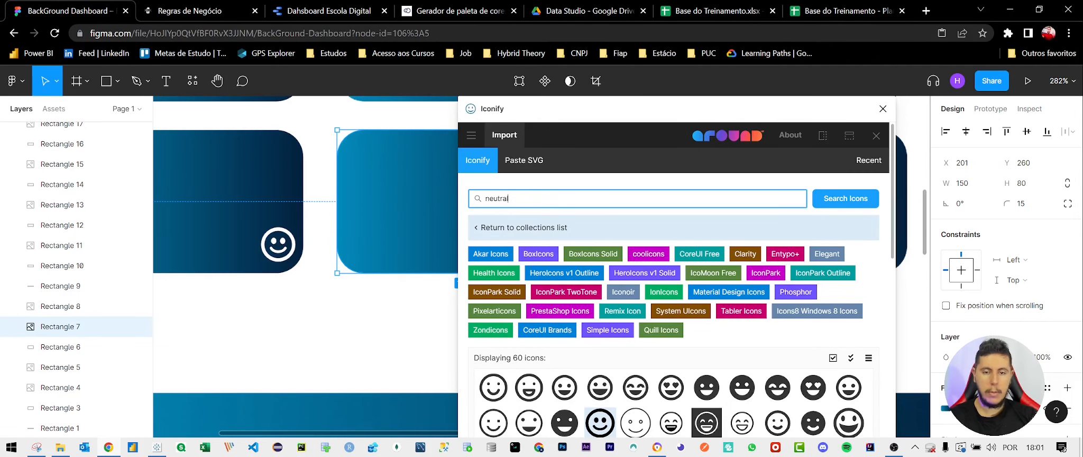
Import the Carbon face-neutral icon into the iMac - 1 frame and close the plugin
scroll(639, 413, down, 1)
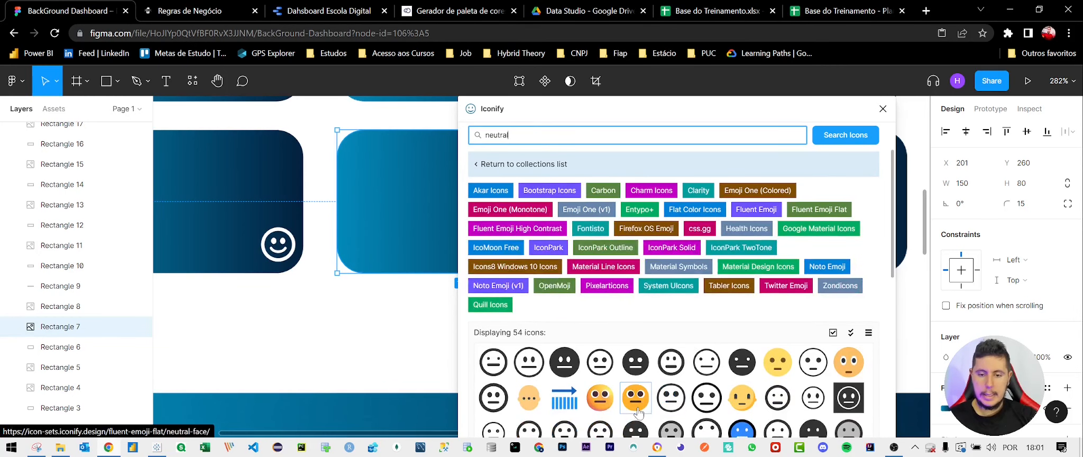
click(600, 363)
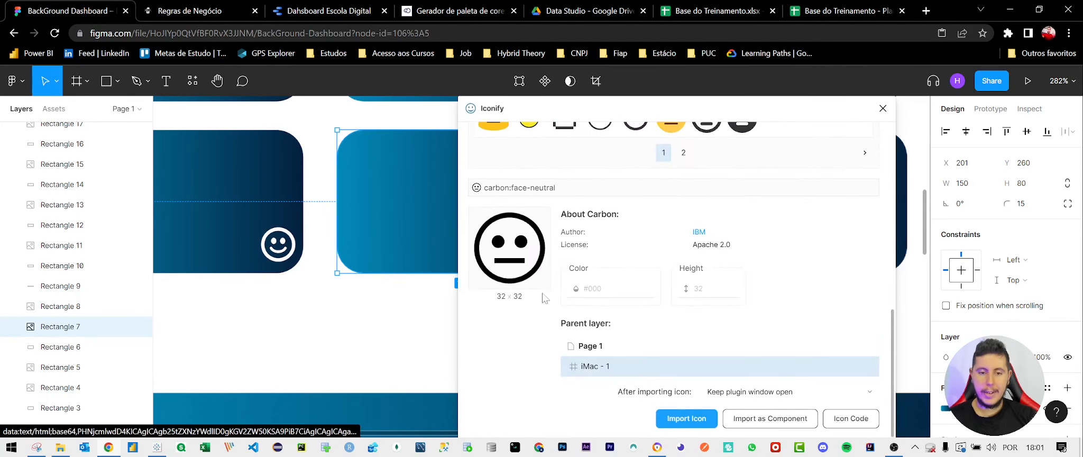
click(687, 418)
click(883, 108)
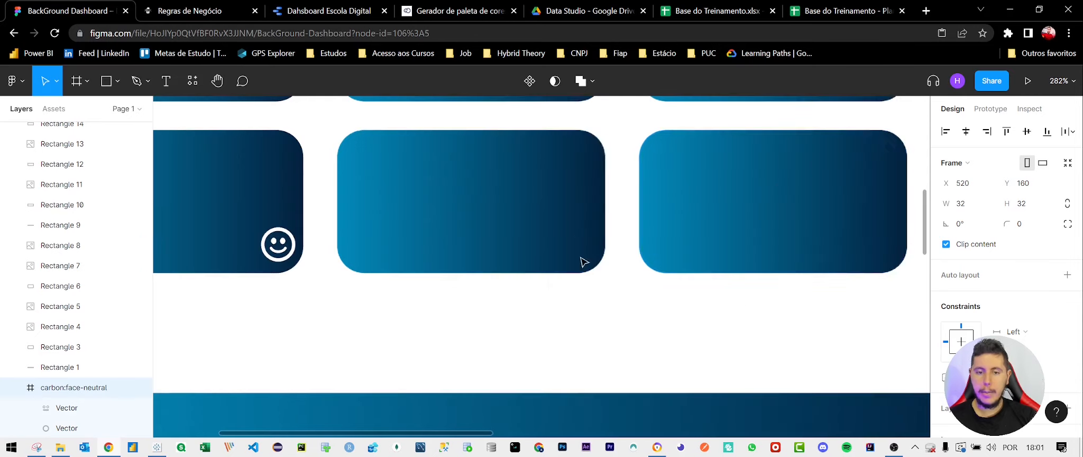
Bring the neutral face icon to the front and place it in the second row's middle card at X 313, Y 309
scroll(476, 277, down, 5)
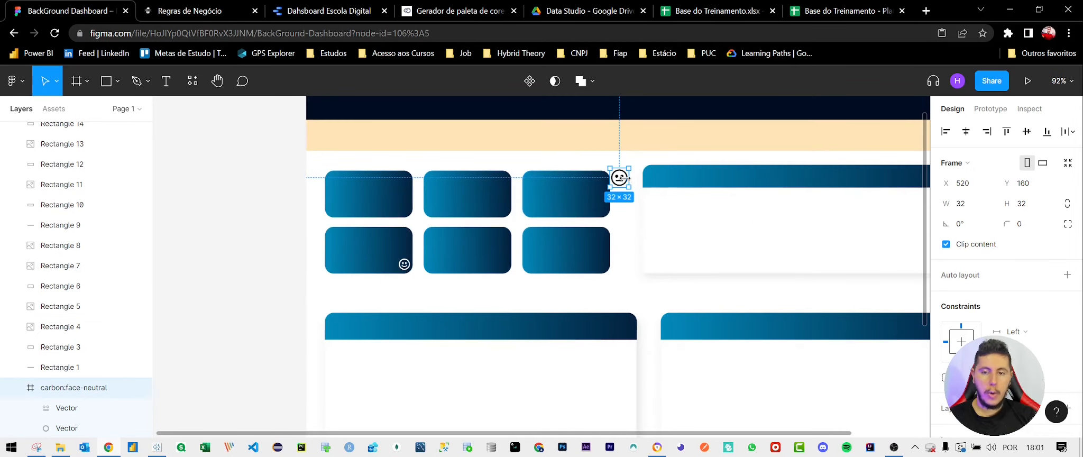
drag(624, 178, 499, 279)
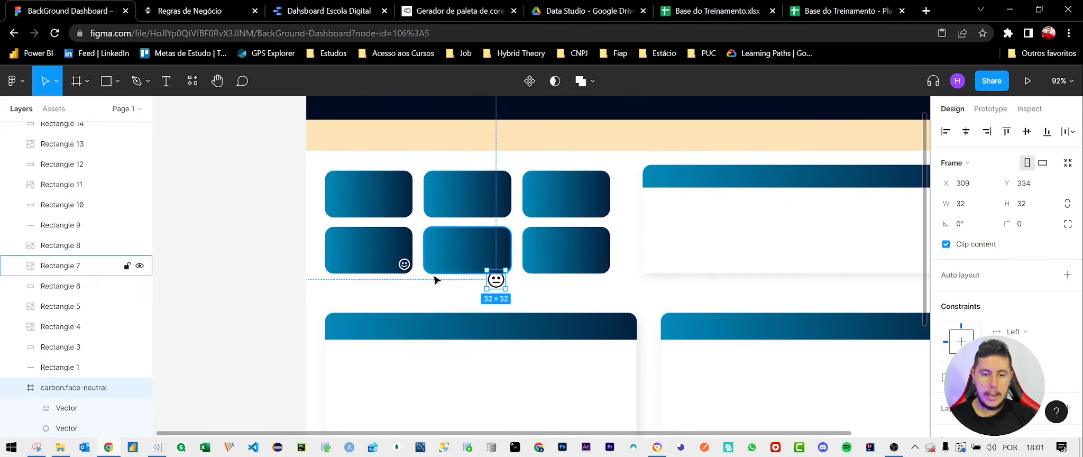
scroll(435, 279, up, 5)
right_click(613, 288)
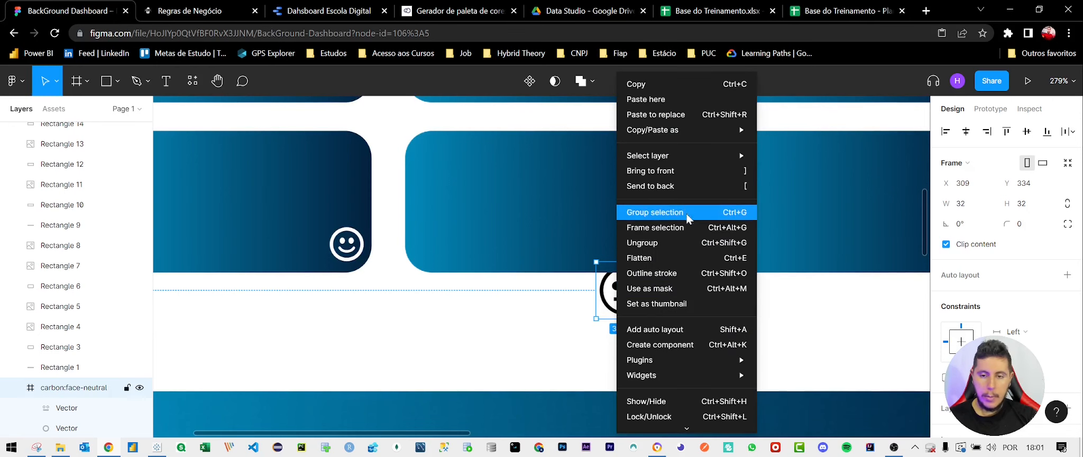
click(682, 170)
drag(642, 293, 649, 249)
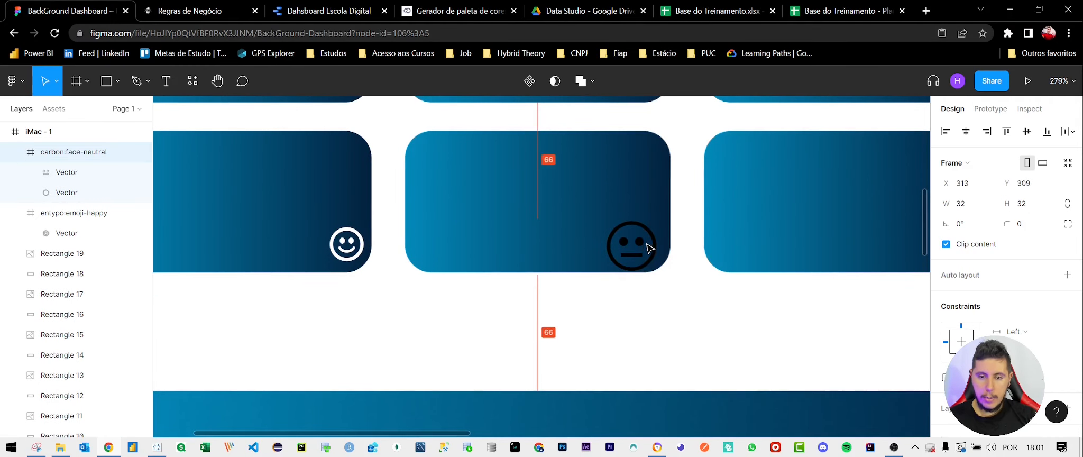
Resize the neutral face icon to 20 × 20, matching the happy face icon's size
click(74, 213)
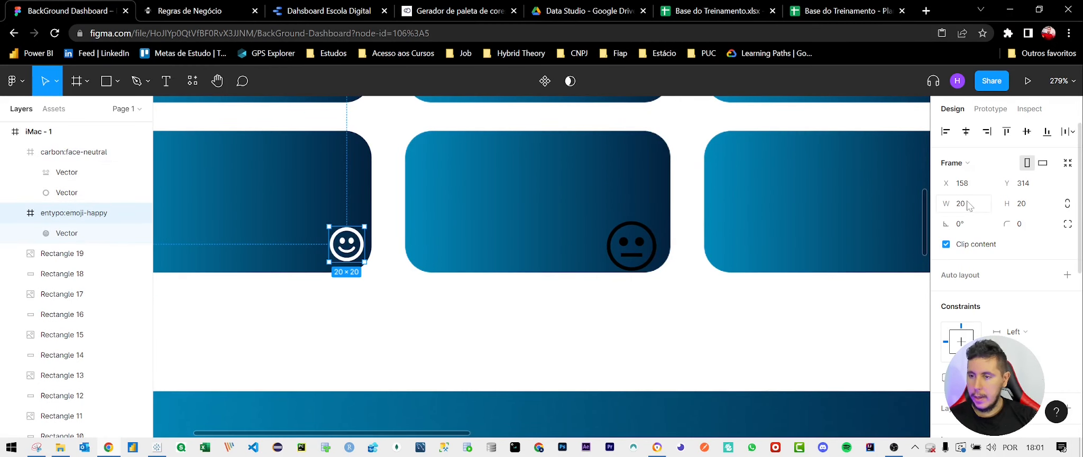
click(656, 265)
click(971, 208)
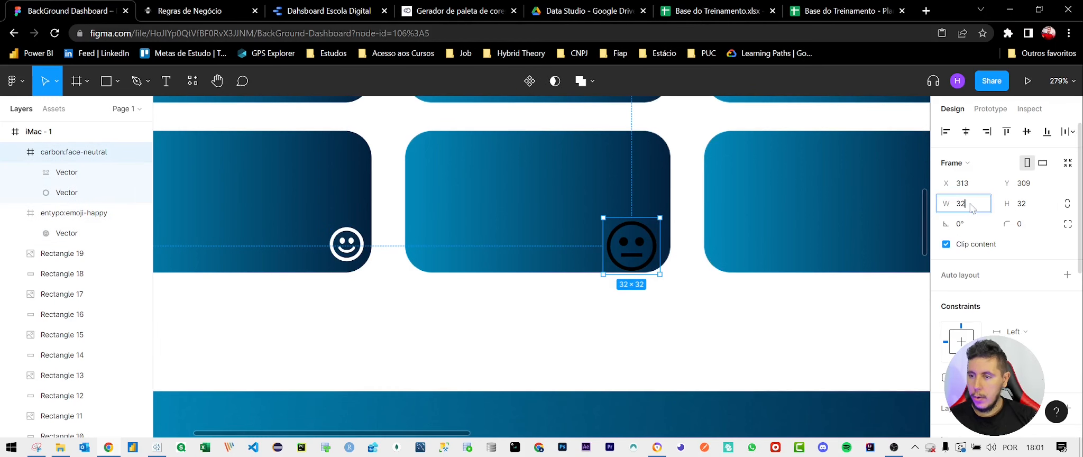
text(20)
key(Tab)
text(20)
key(Return)
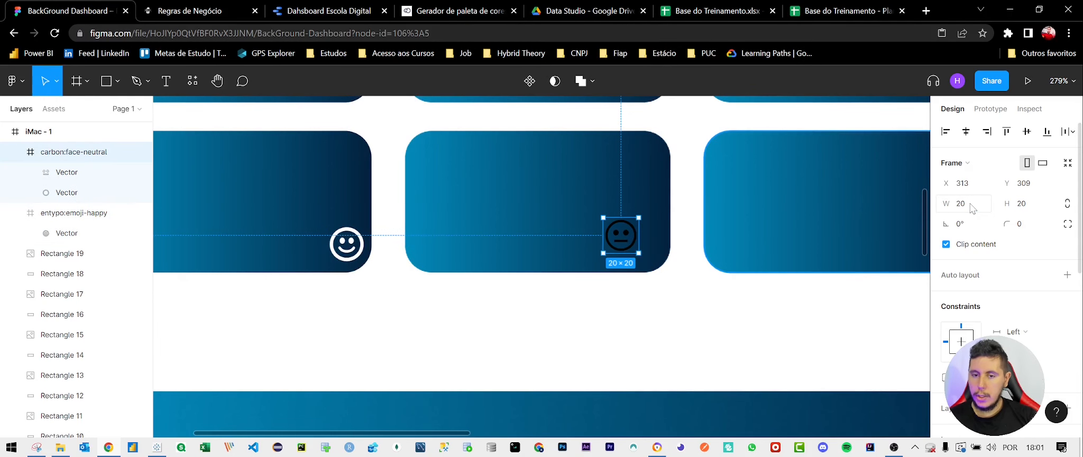
Recolor the neutral face icon to white, FFFFFF, and align it with the happy face at X 327, Y 314
scroll(987, 293, down, 3)
scroll(949, 350, down, 2)
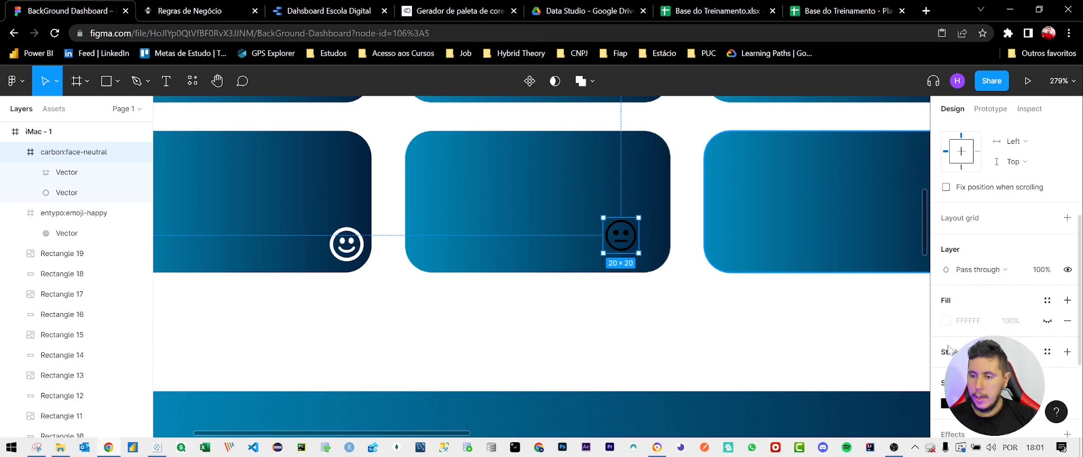
click(945, 405)
drag(882, 185, 743, 103)
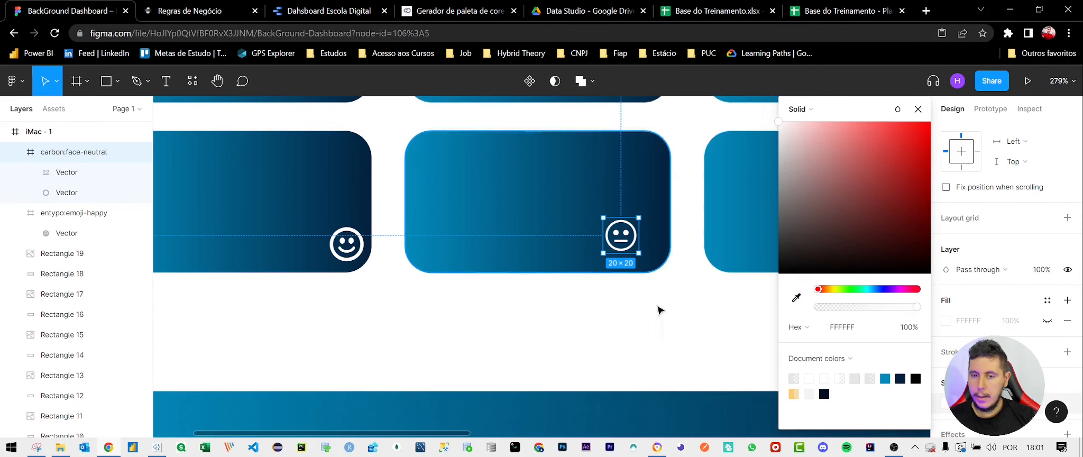
click(657, 308)
drag(628, 239, 646, 251)
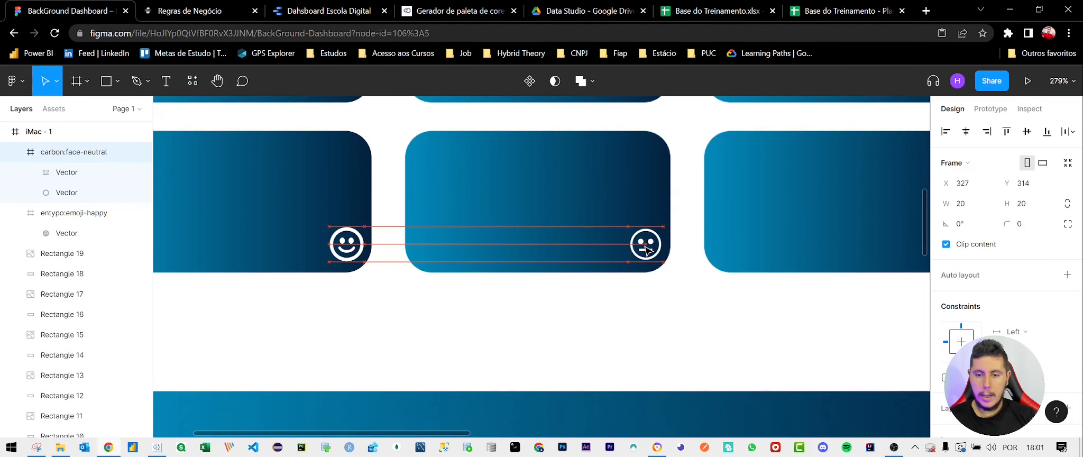
click(715, 336)
scroll(716, 337, down, 3)
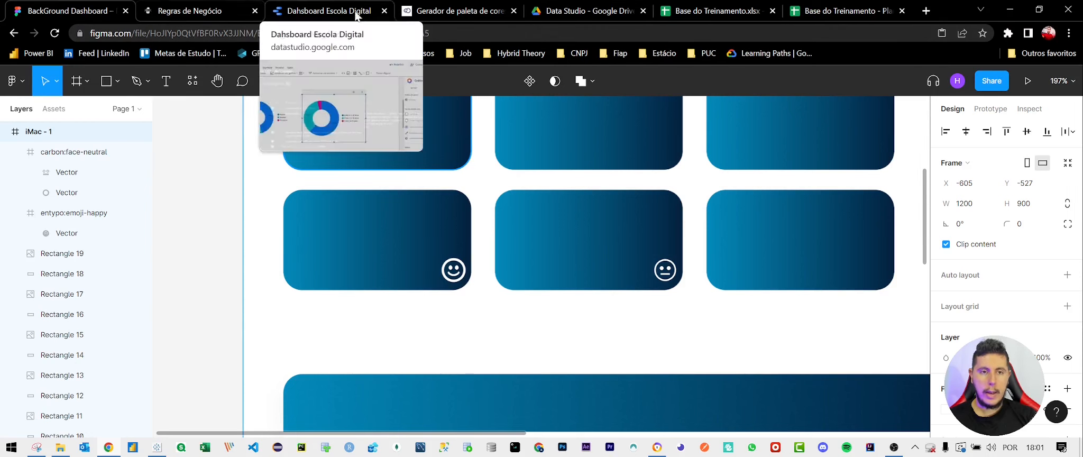
Open the Iconify plugin for the third card of the second row and search for "detractor" icons
right_click(768, 238)
mouse_move(821, 348)
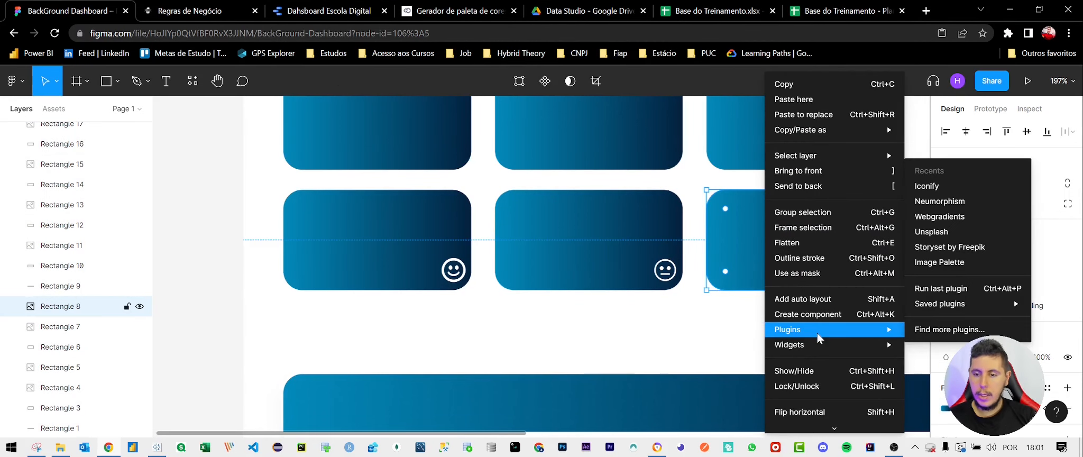
click(931, 186)
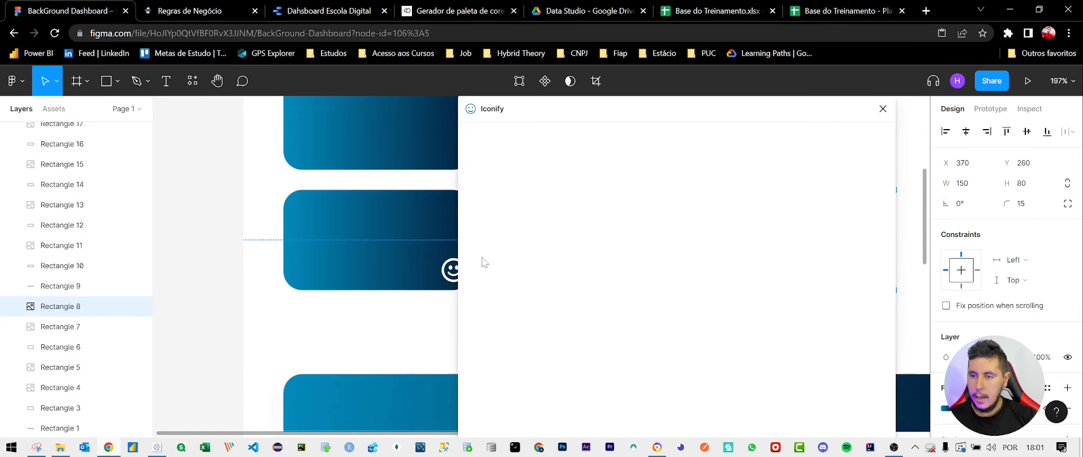
text(detractor)
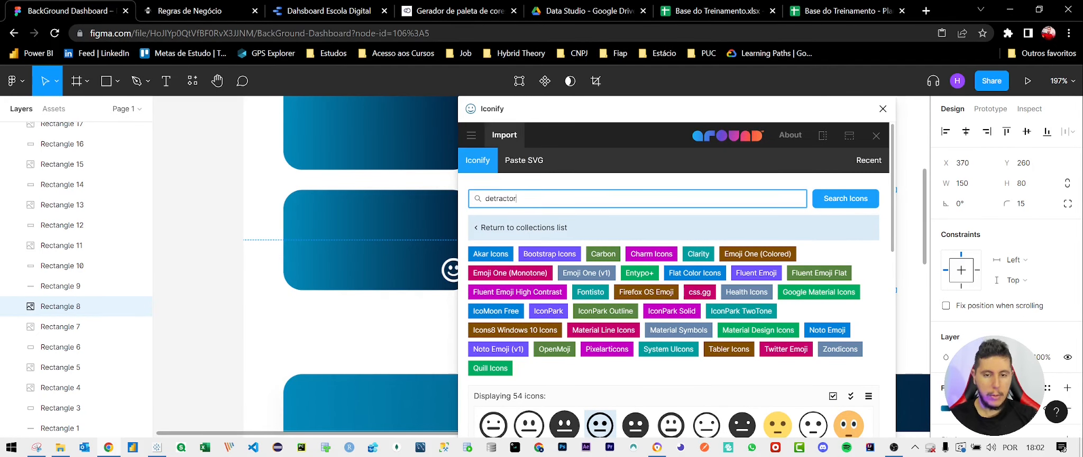
key(Return)
scroll(619, 273, down, 3)
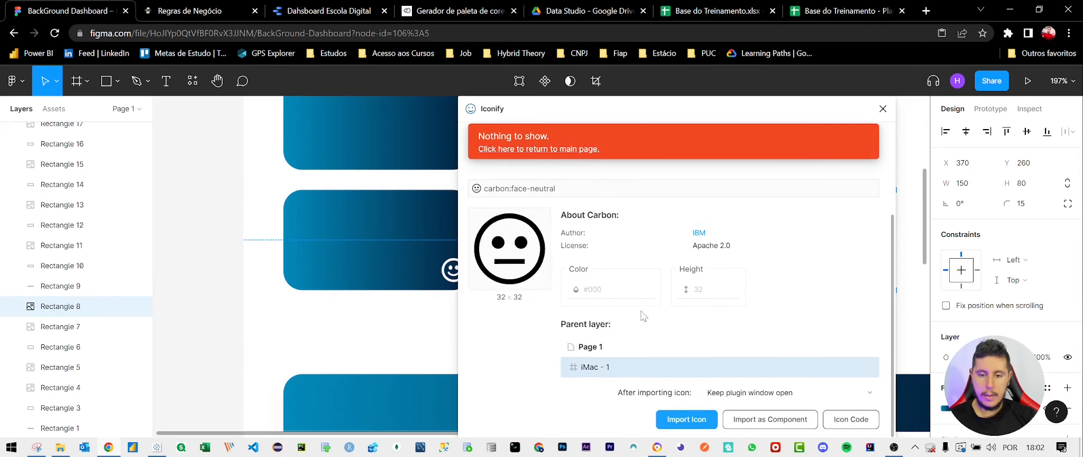
Search for "sad" icons, import the coolicons ci:sad icon into the iMac - 1 frame and close the plugin
scroll(642, 315, up, 3)
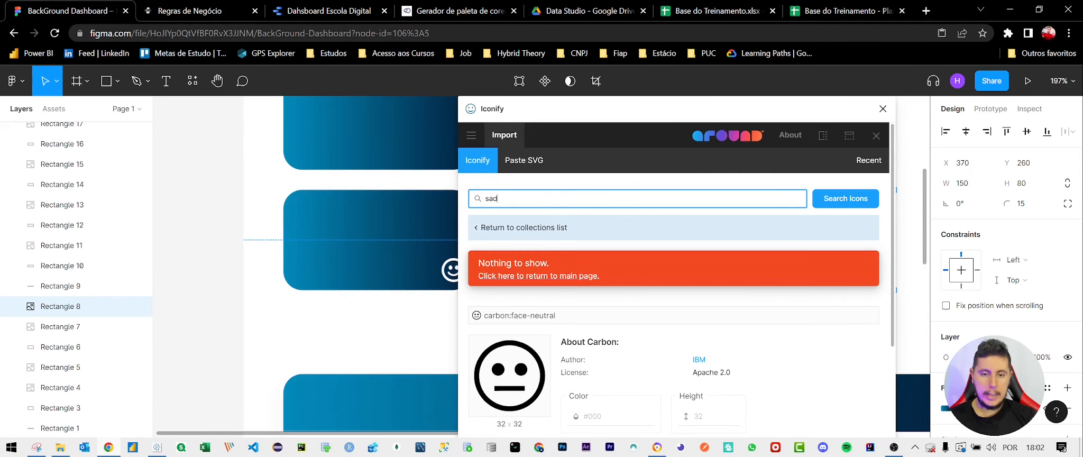
text(sad)
key(Return)
scroll(660, 275, down, 5)
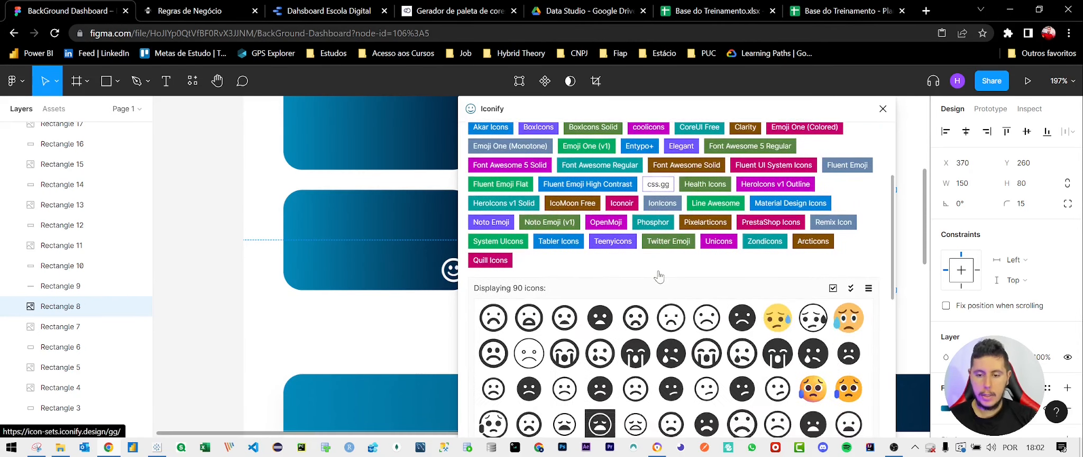
click(636, 317)
scroll(651, 344, down, 5)
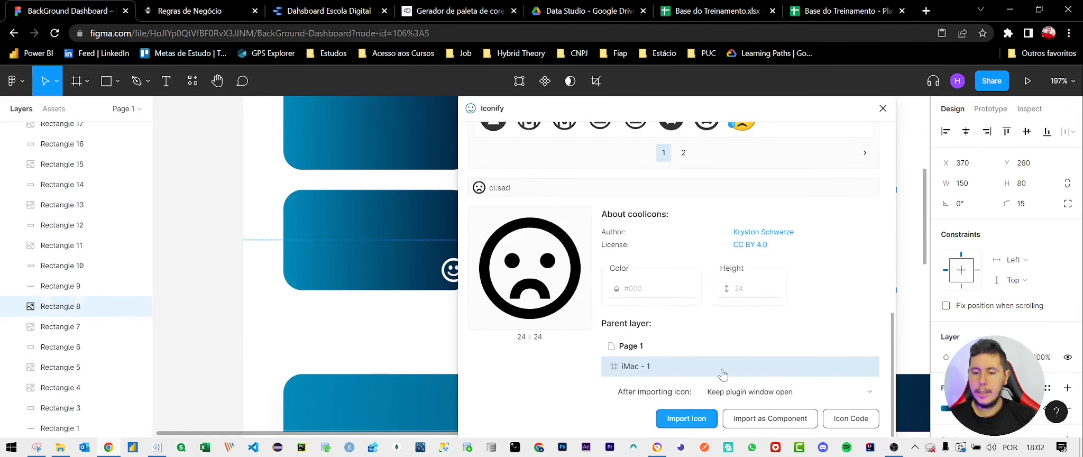
click(687, 419)
click(883, 108)
Place the sad face icon in the second row's third card at X 494, Y 314 and bring it to the front
scroll(772, 276, down, 3)
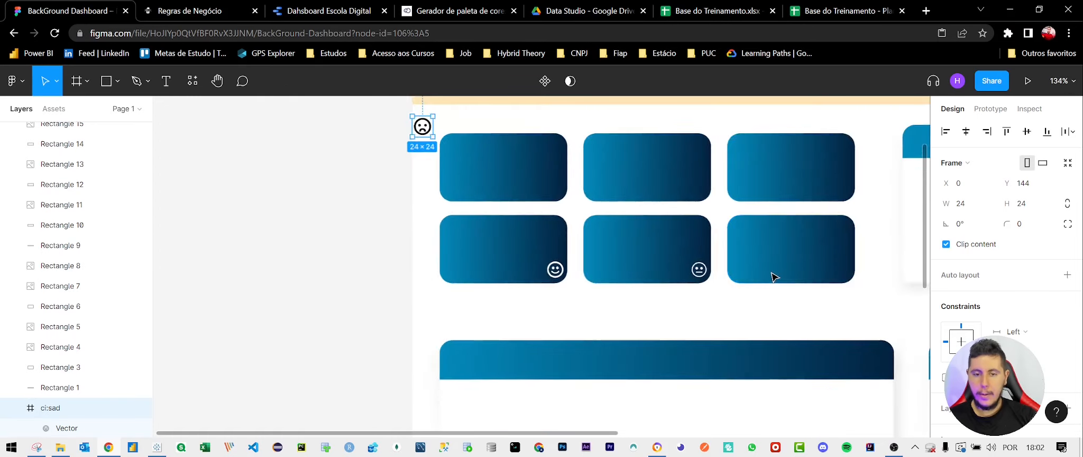
scroll(772, 276, down, 2)
drag(469, 148, 836, 286)
scroll(836, 286, up, 5)
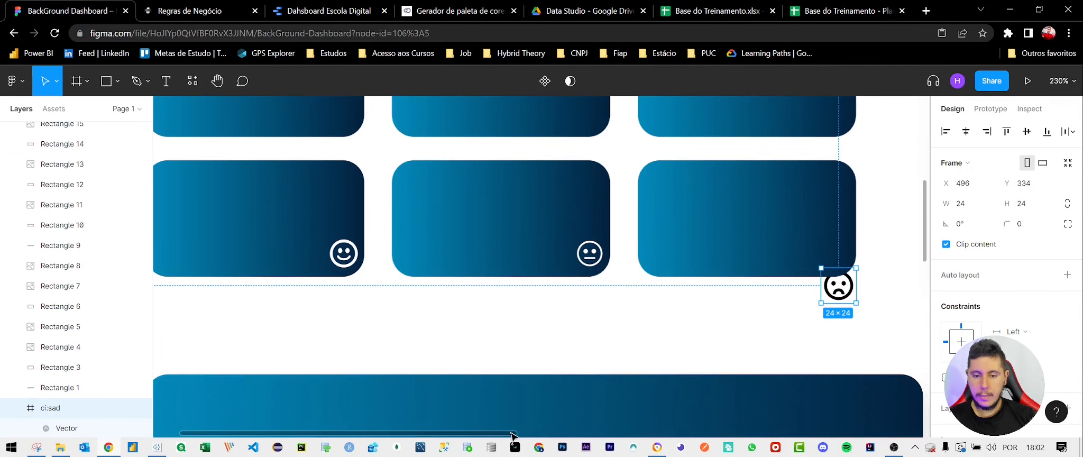
drag(511, 433, 576, 431)
scroll(684, 303, up, 2)
drag(695, 283, 695, 243)
right_click(682, 288)
click(726, 169)
Resize the sad face icon to 20 × 20
click(967, 204)
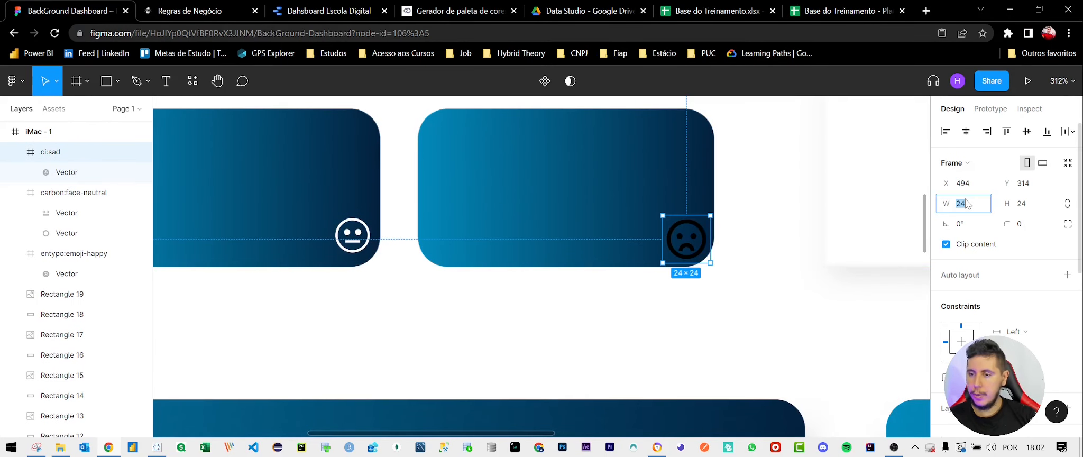
text(20)
key(Tab)
text(20)
key(Return)
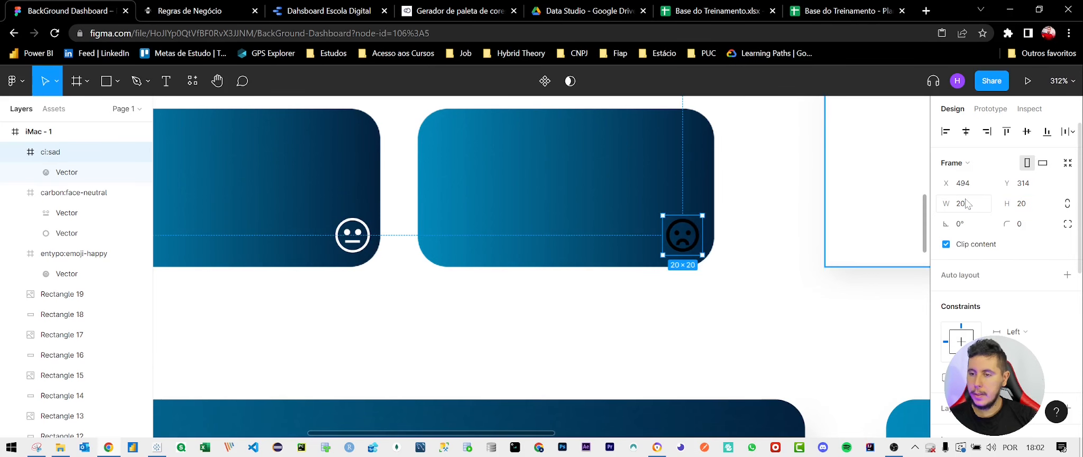
Recolor the sad face icon to white, FFFFFF, and reposition it at X 496, Y 315
scroll(1035, 340, down, 6)
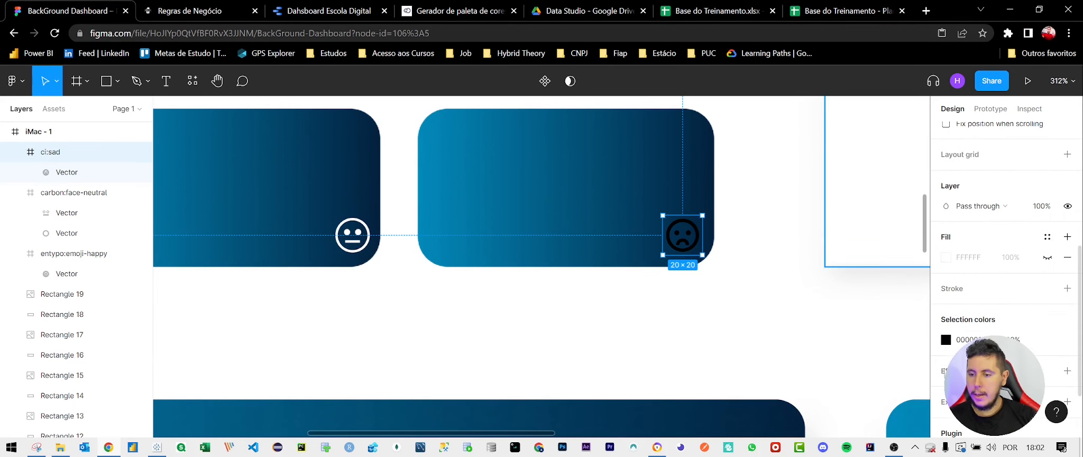
click(946, 341)
drag(847, 164, 774, 119)
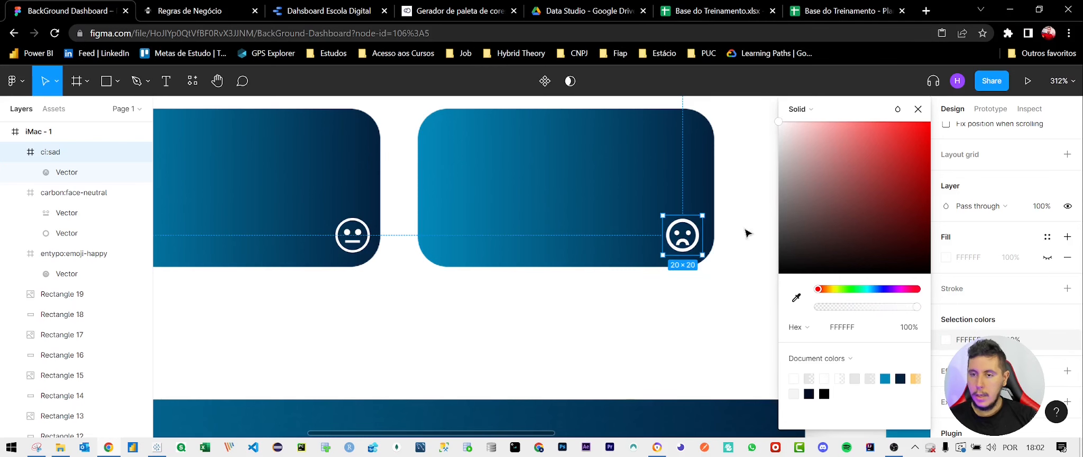
click(746, 232)
drag(693, 233, 695, 237)
scroll(673, 310, down, 5)
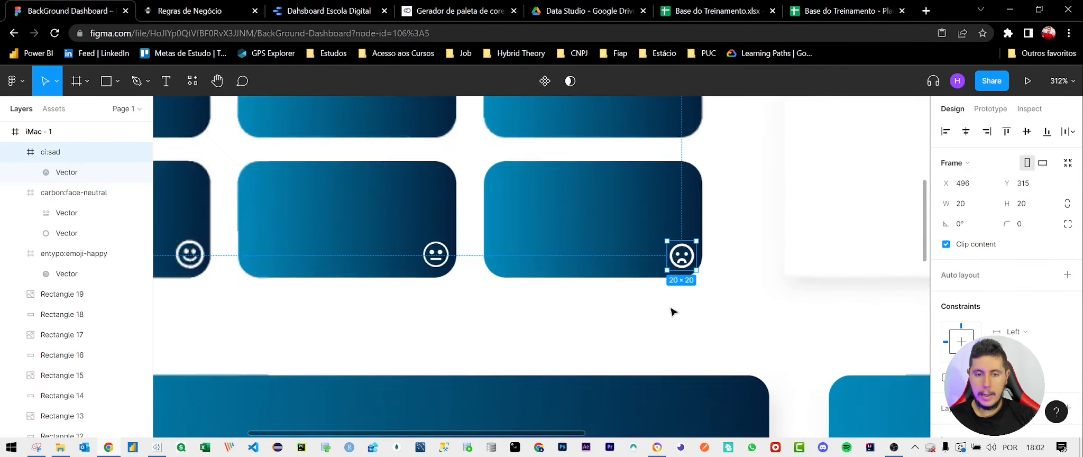
Nudge the cards and chart panels slightly left together, and widen the white body of the upper-right chart panel to 594
scroll(671, 311, down, 3)
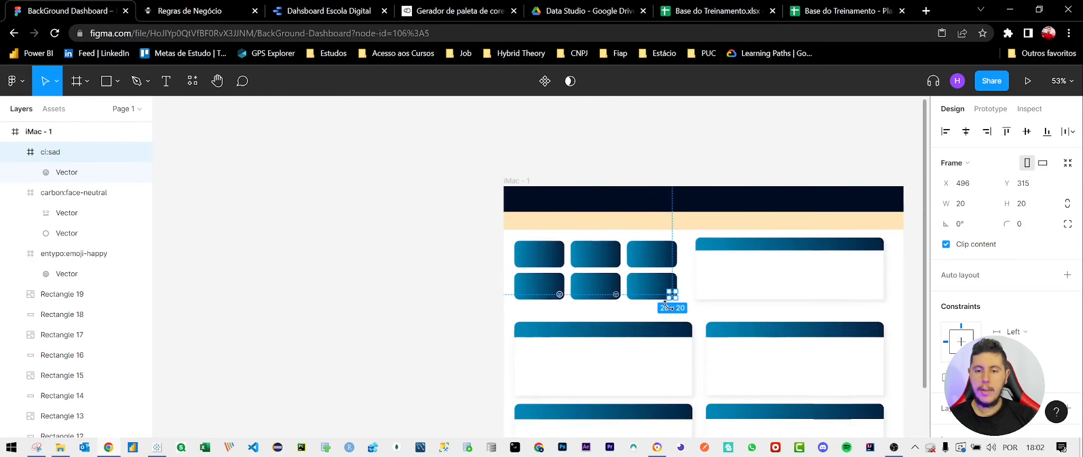
scroll(582, 370, down, 3)
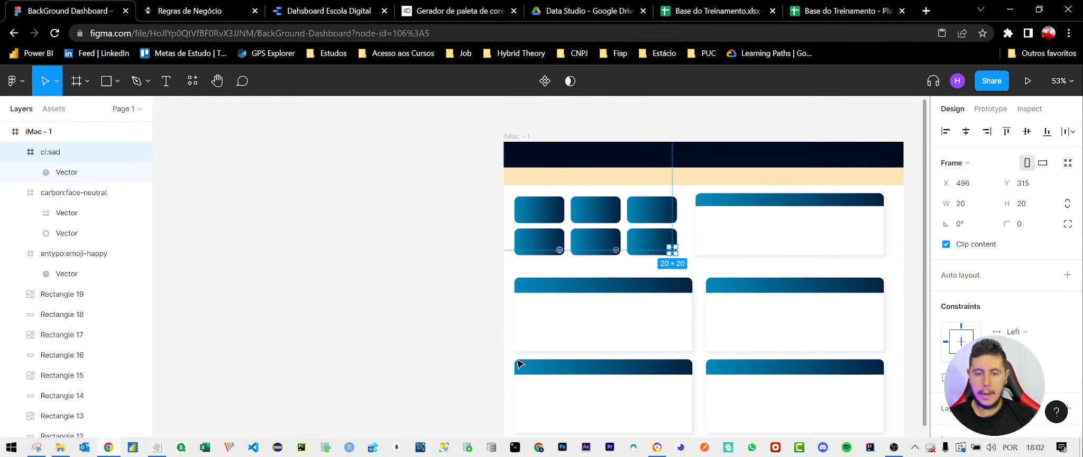
scroll(637, 382, up, 1)
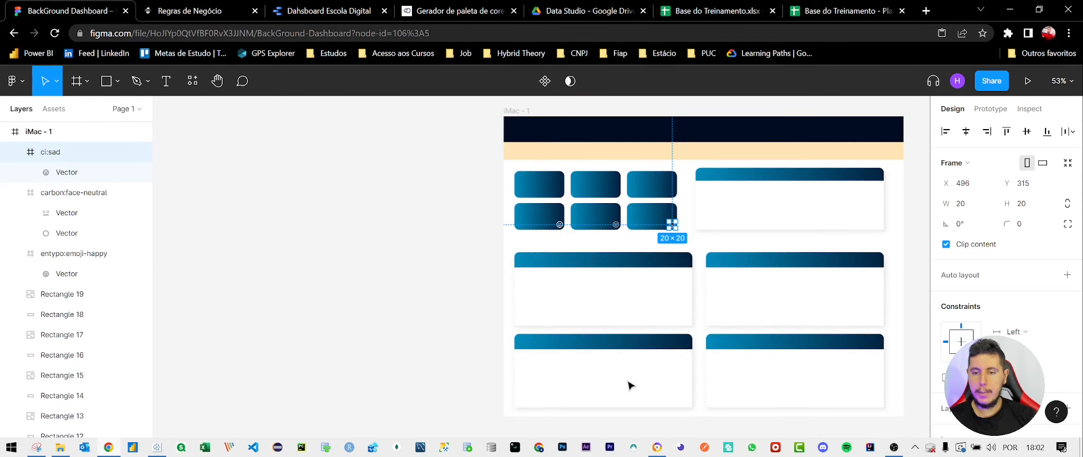
scroll(700, 380, down, 1)
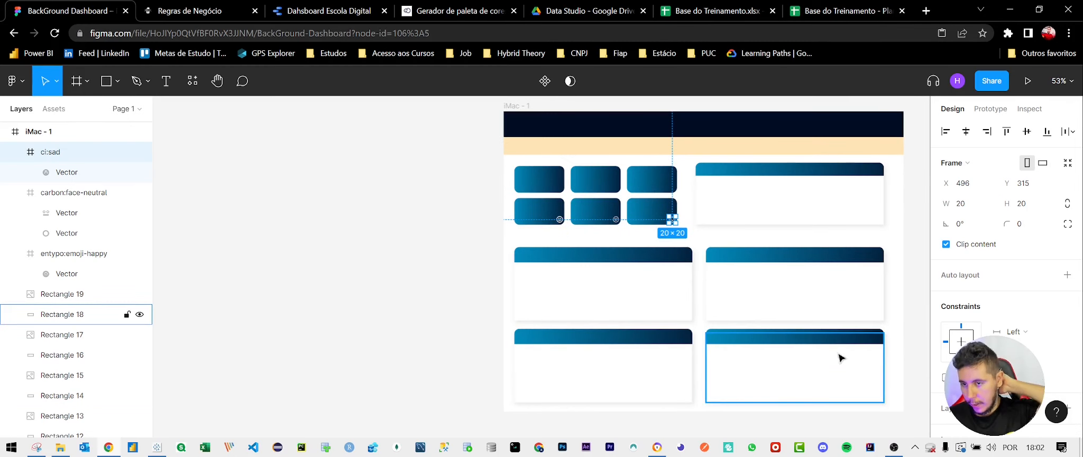
drag(894, 406, 546, 175)
click(834, 182)
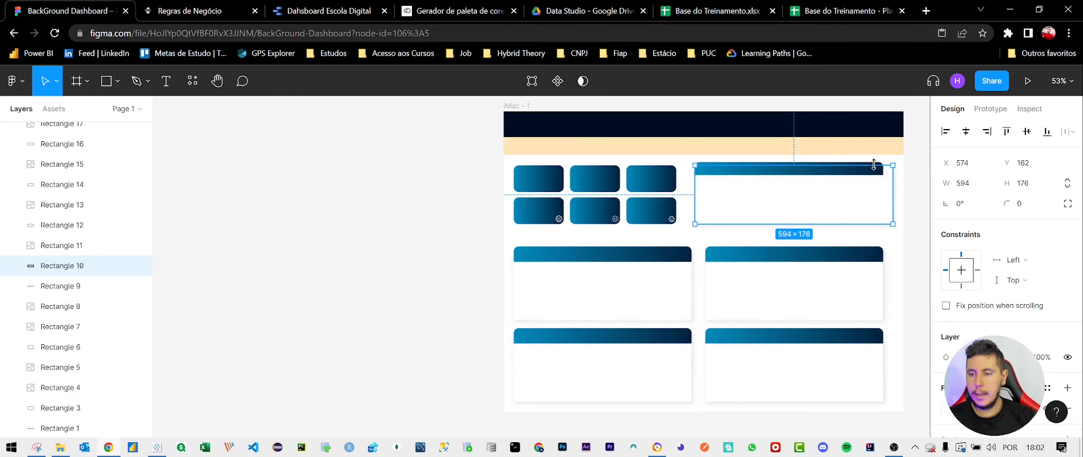
Widen the gradient header bar of the upper-right chart panel to 594 to match its white body
scroll(895, 173, up, 5)
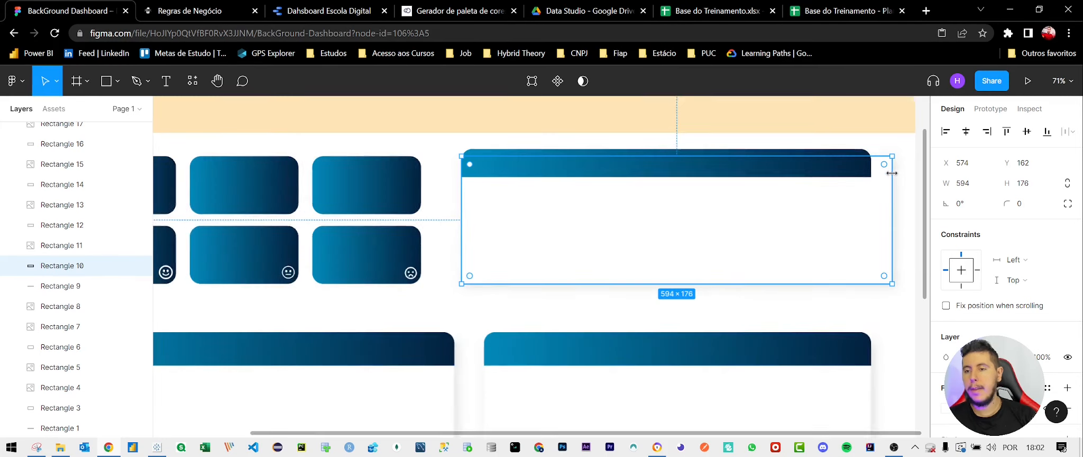
click(838, 153)
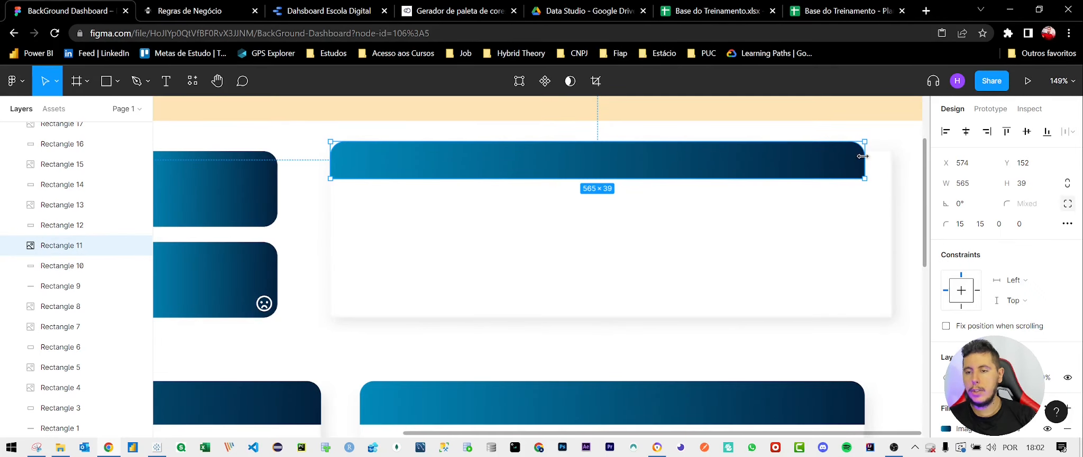
drag(863, 156, 891, 156)
scroll(822, 363, down, 5)
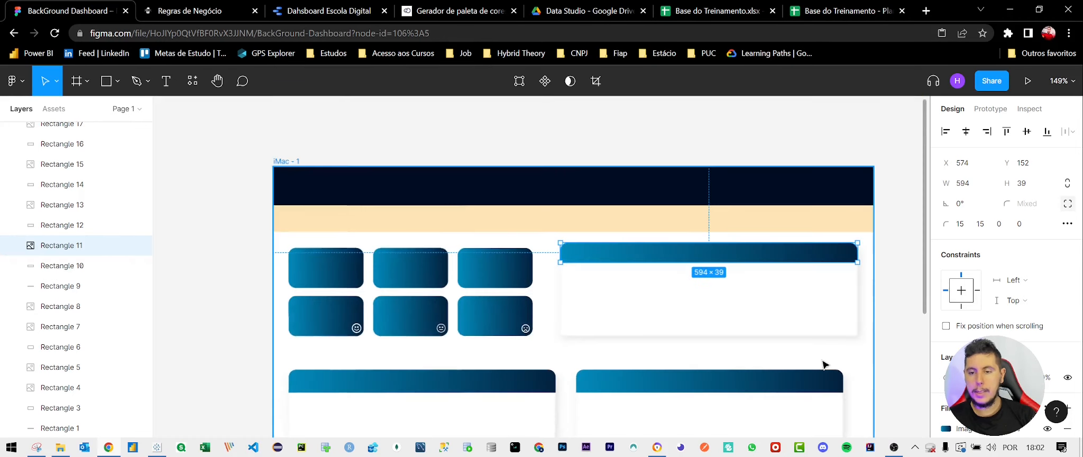
Widen the body and header of the middle-row right card to 563, in line with the card above
scroll(831, 364, down, 3)
click(839, 365)
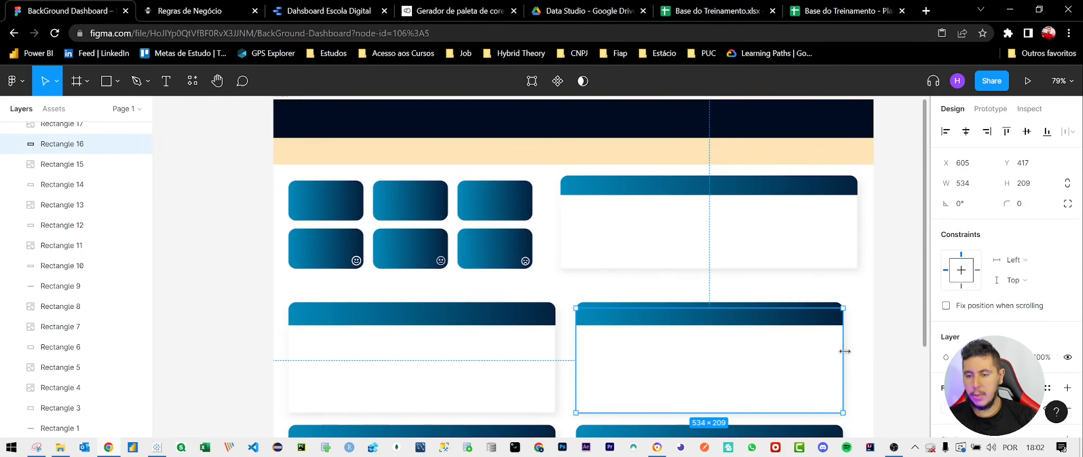
drag(845, 351, 857, 351)
click(816, 314)
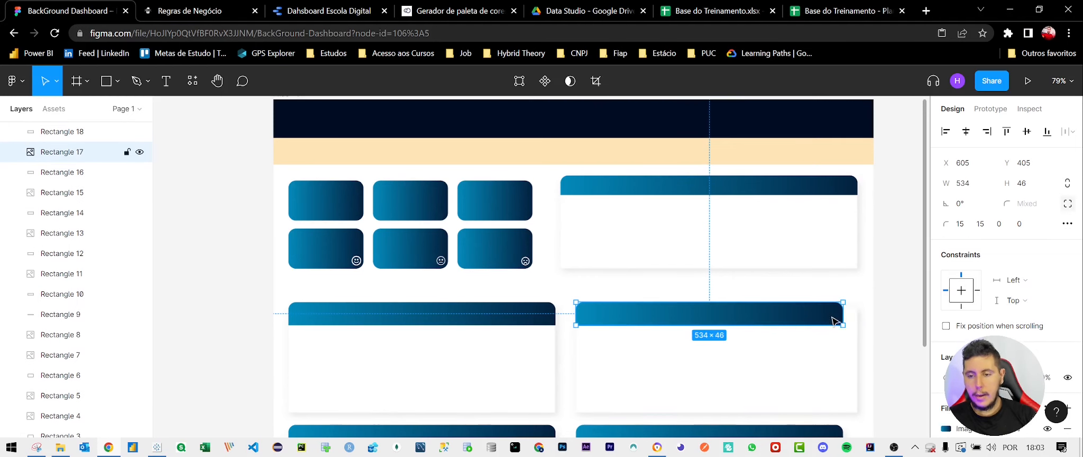
Widen the body and header of the bottom-row right card to 563, matching the card above it
scroll(820, 344, down, 4)
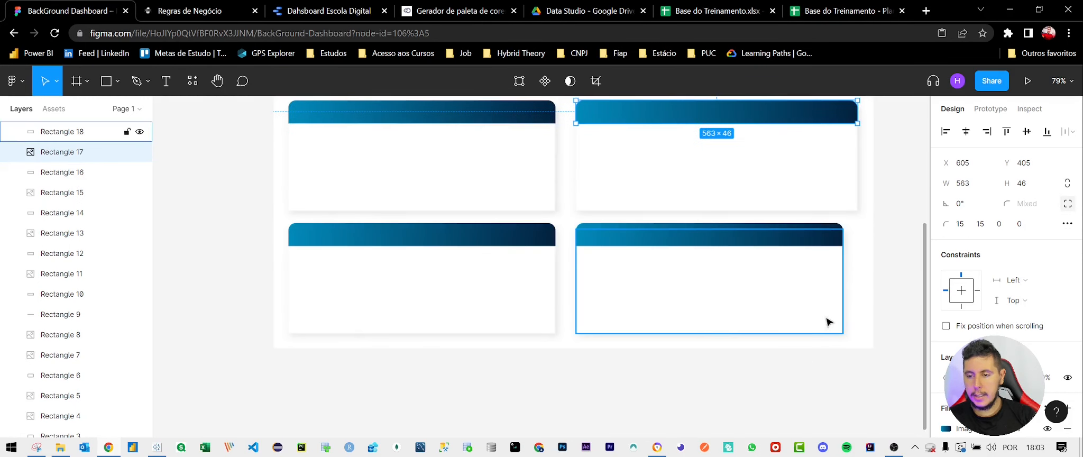
click(834, 312)
drag(843, 300, 857, 299)
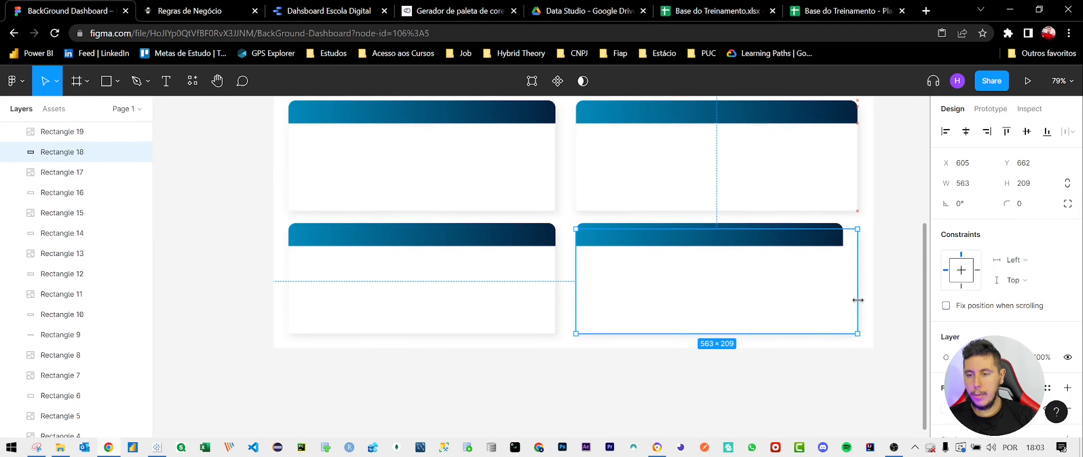
click(826, 239)
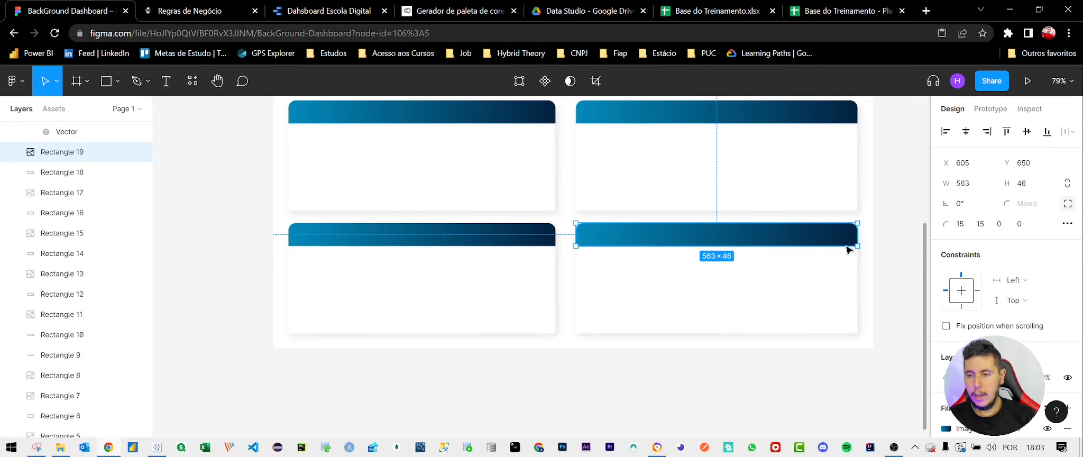
Rename the iMac - 1 frame as Background Data Studio and export it as a 1x PNG
scroll(805, 291, down, 5)
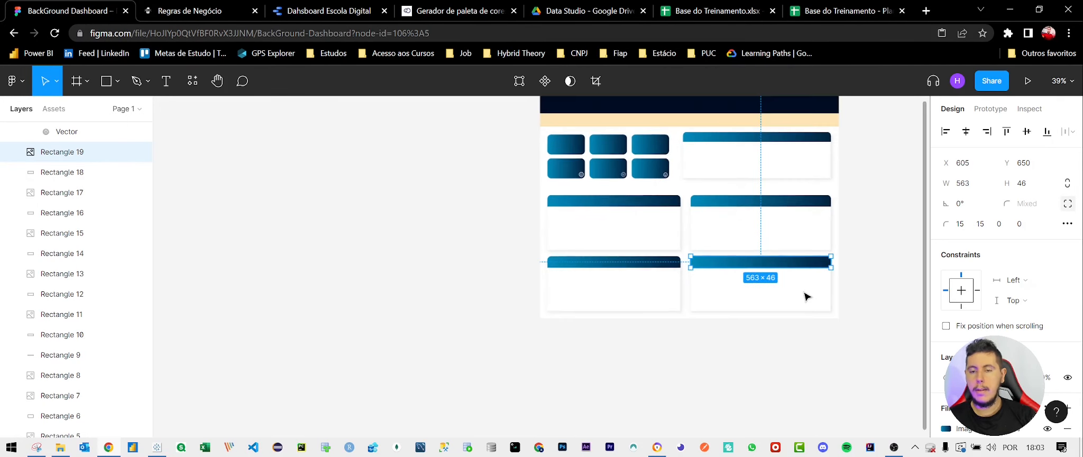
scroll(806, 296, up, 2)
click(880, 310)
scroll(880, 310, up, 1)
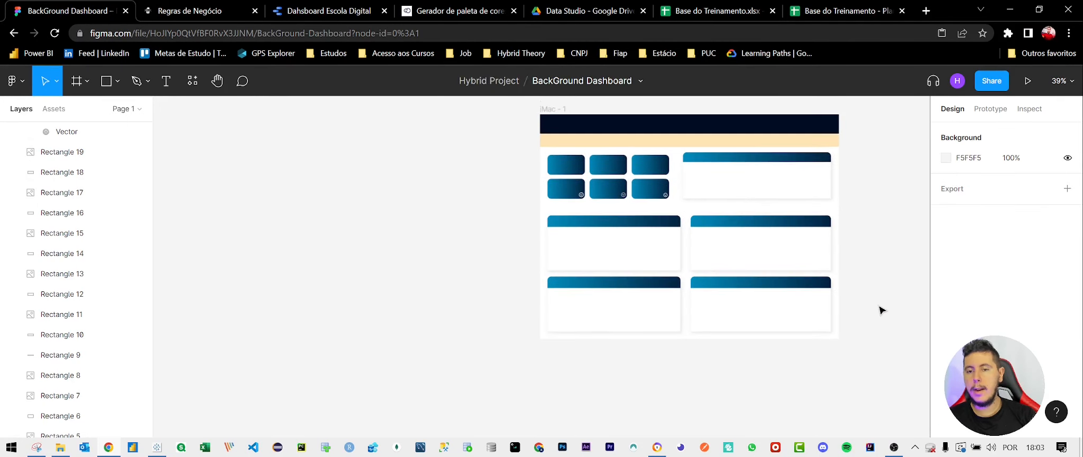
click(552, 109)
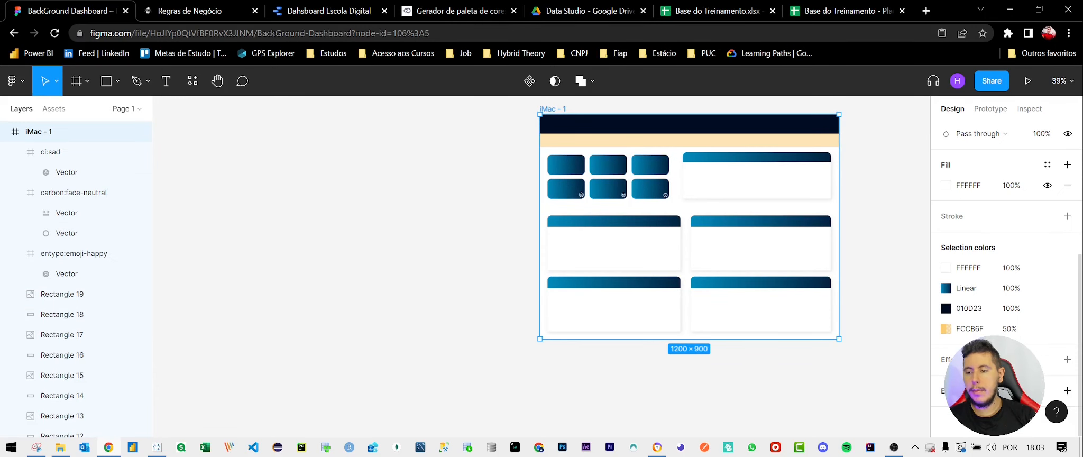
scroll(1005, 264, down, 3)
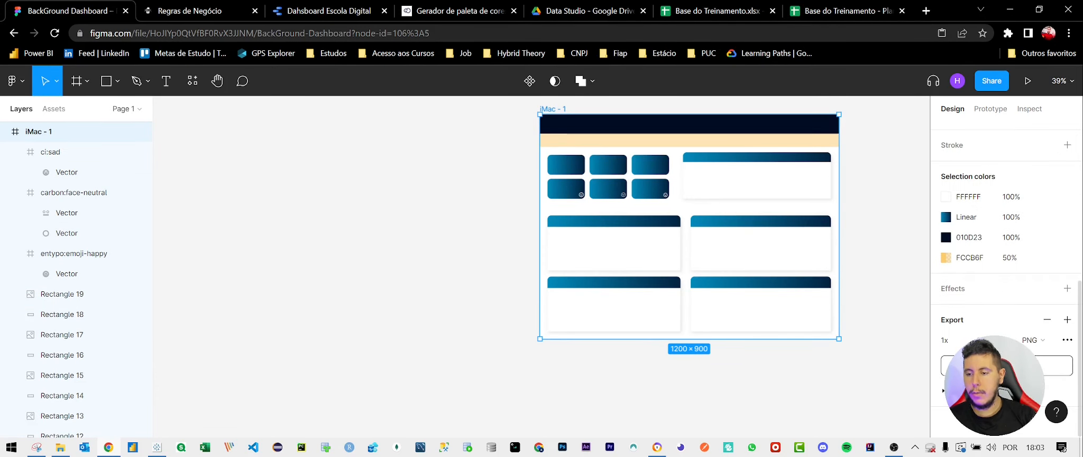
scroll(820, 314, up, 2)
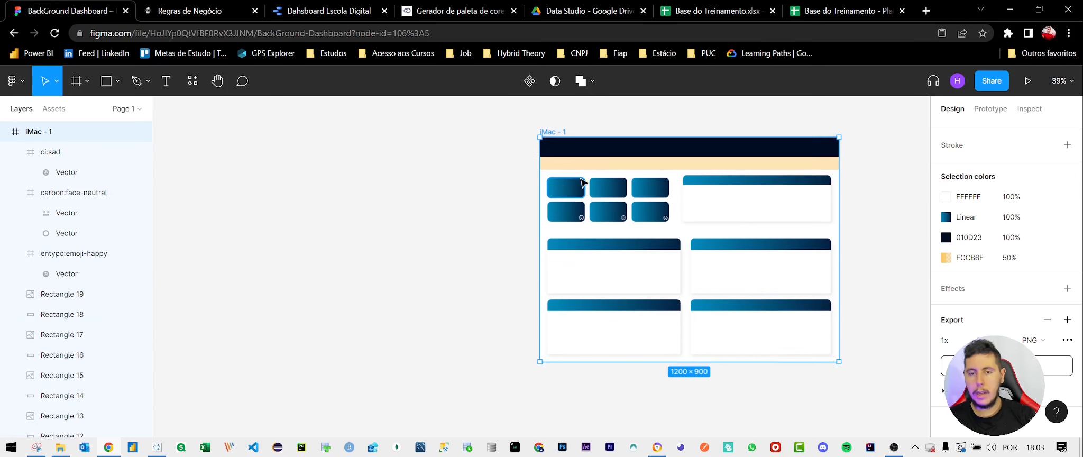
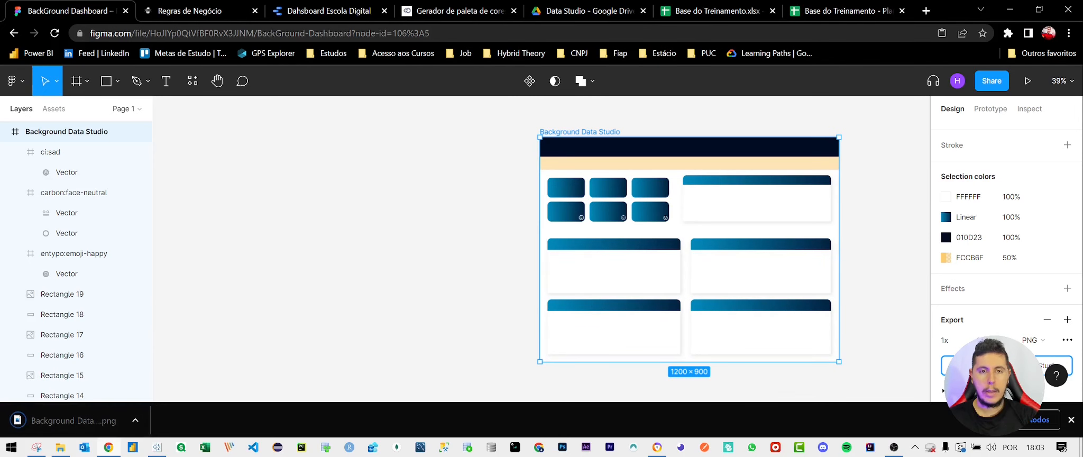
Switch to the Dahsboard Escola Digital report in Data Studio and try to drop the downloaded background PNG onto it
click(328, 11)
drag(58, 421, 311, 273)
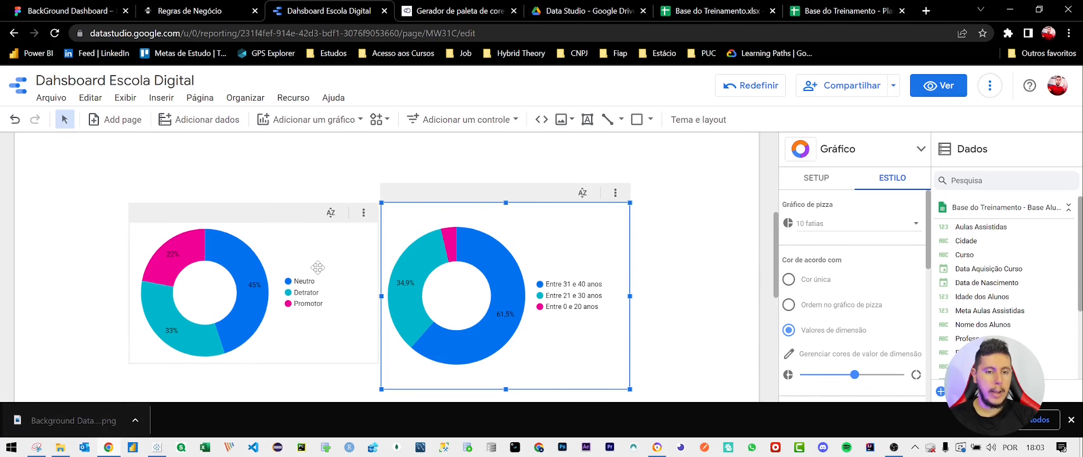
Insert Background Data Studio.png from the computer's Downloads folder as an image in the report
scroll(546, 218, up, 5)
ctrl+scroll(543, 275, down, 3)
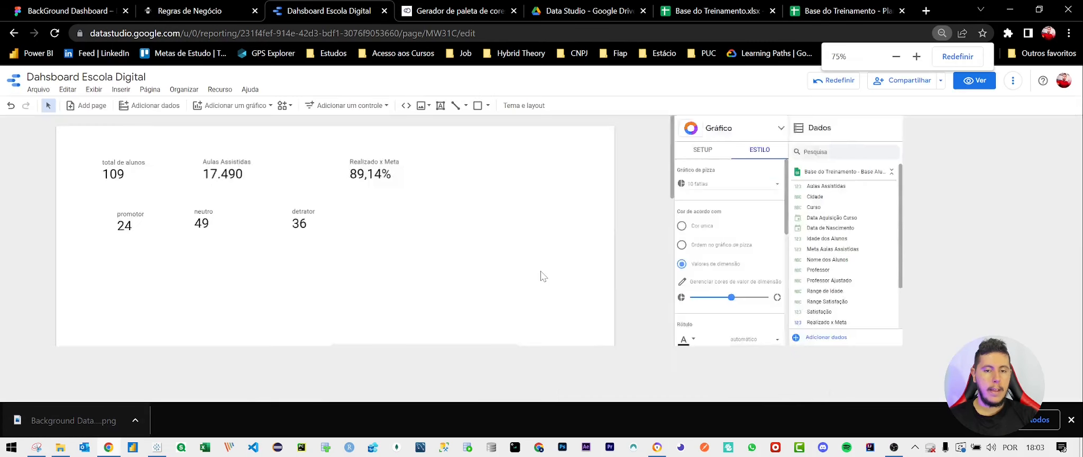
scroll(508, 268, down, 1)
scroll(507, 268, up, 1)
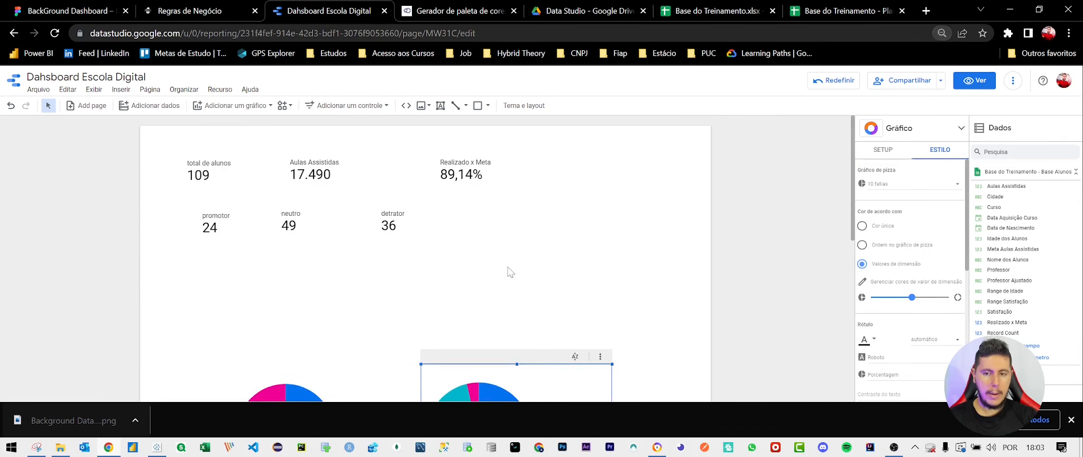
click(433, 191)
scroll(529, 272, down, 6)
scroll(523, 281, up, 6)
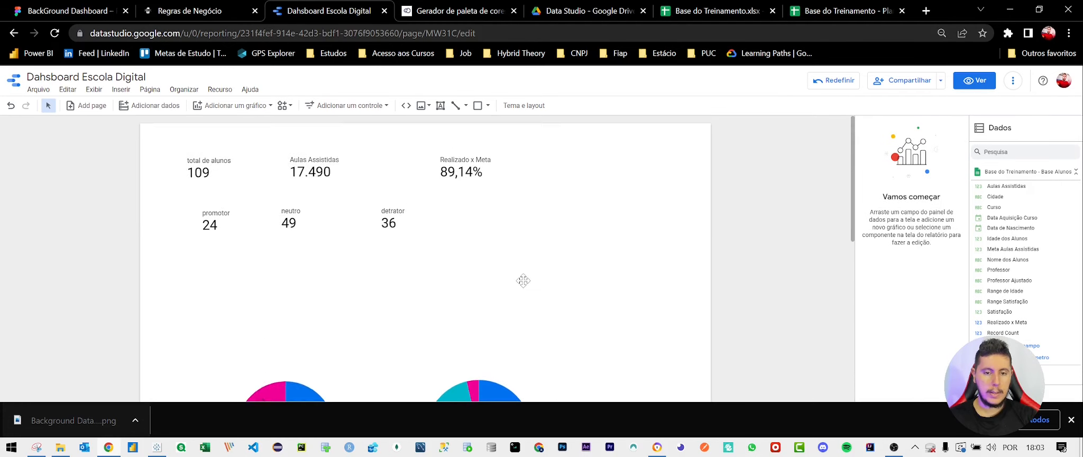
click(421, 105)
click(458, 130)
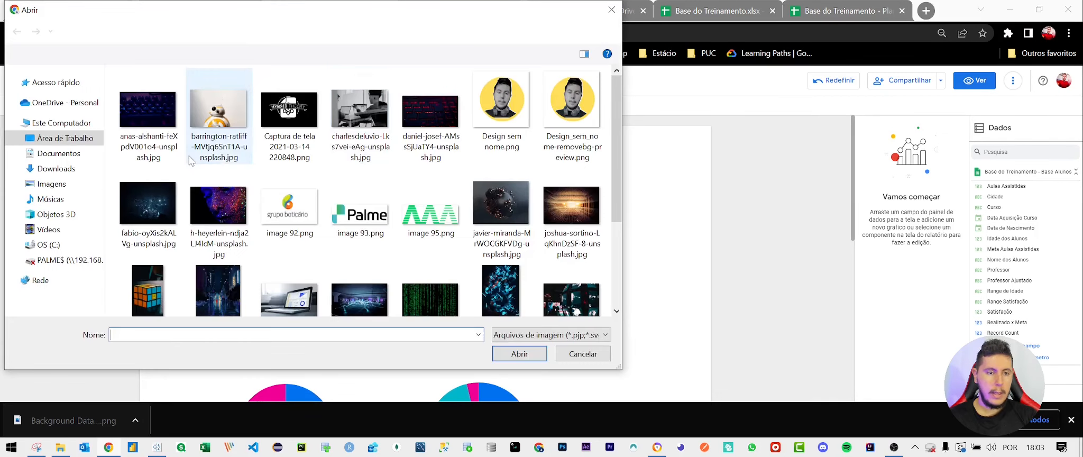
click(55, 169)
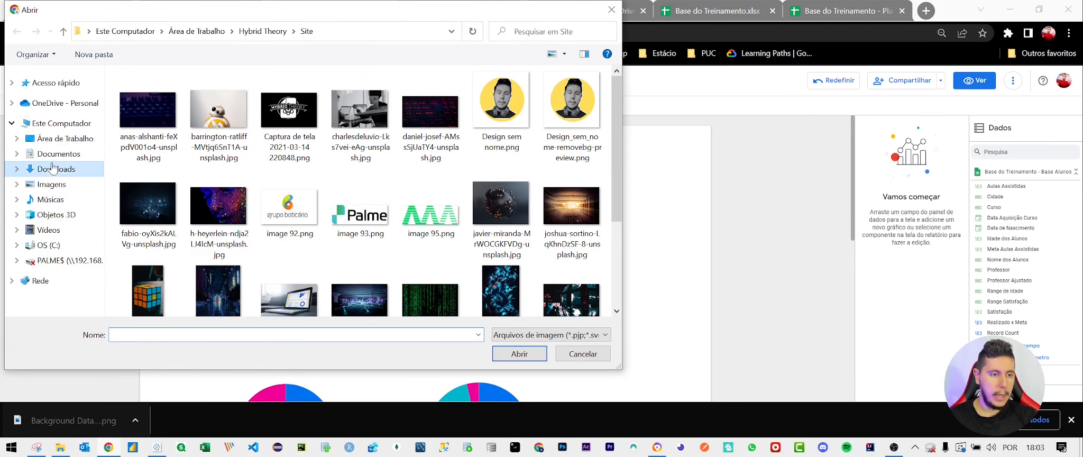
double_click(159, 130)
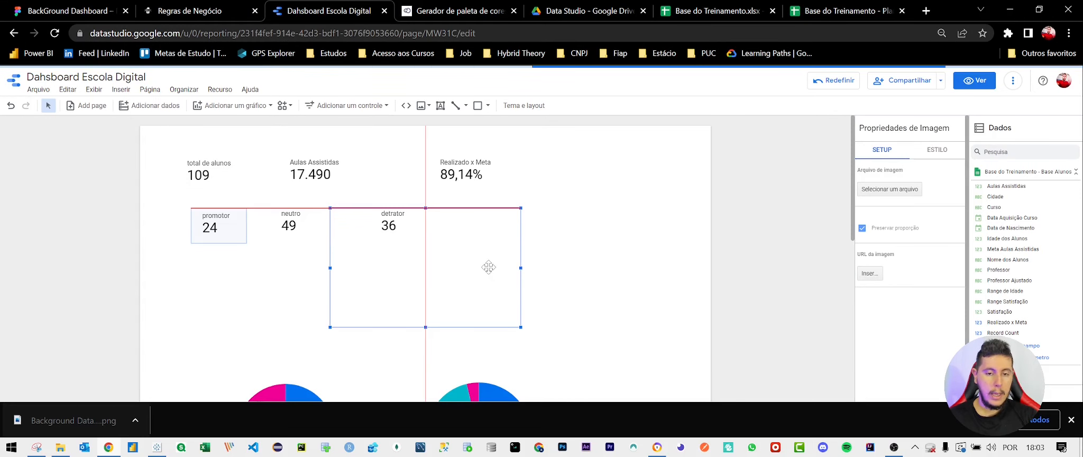
Move the background image to the page's upper-left corner and enlarge it to cover the whole page
drag(476, 275, 287, 200)
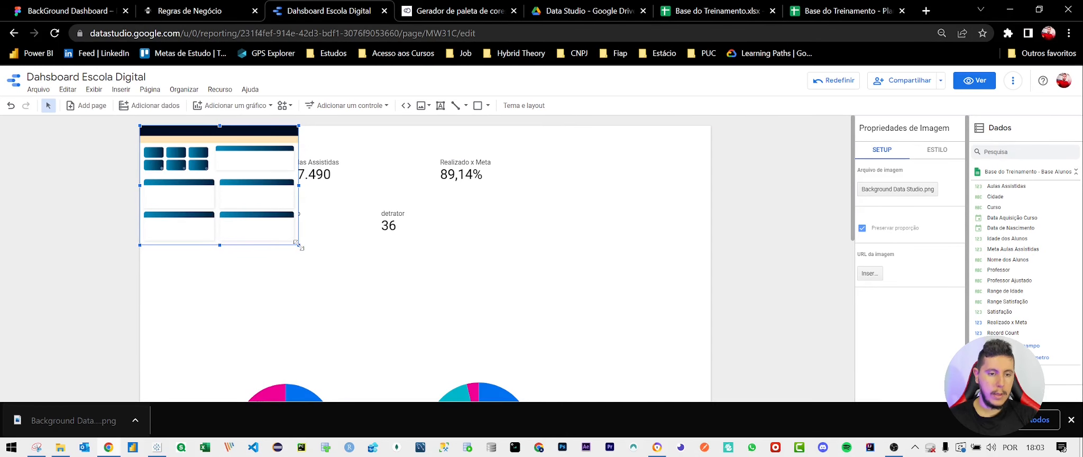
drag(296, 244, 564, 310)
scroll(566, 265, down, 5)
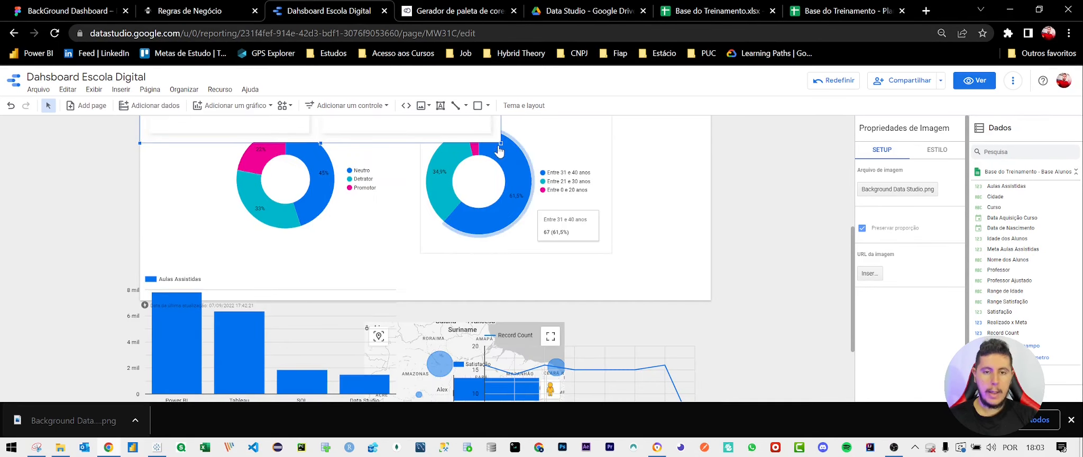
drag(498, 139, 710, 304)
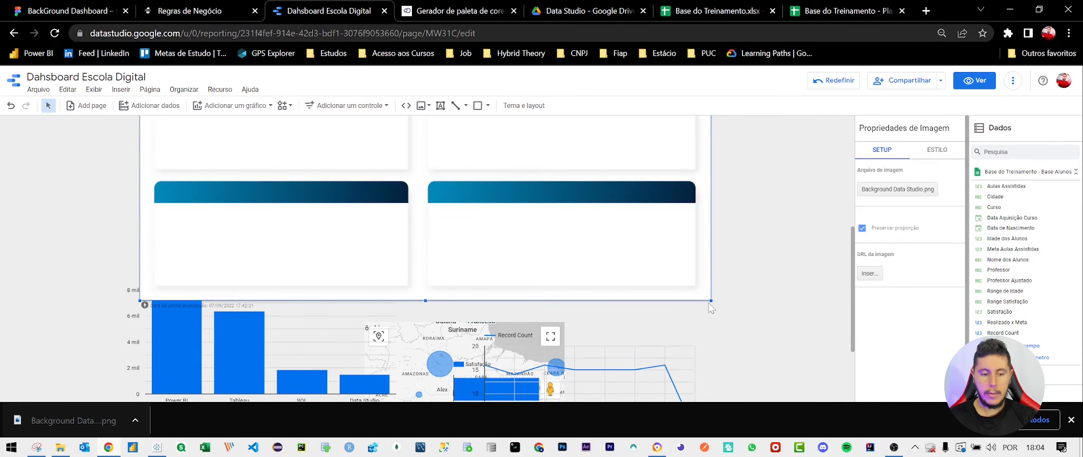
click(743, 257)
Send the background image to the back, behind all the report's charts
scroll(743, 257, up, 3)
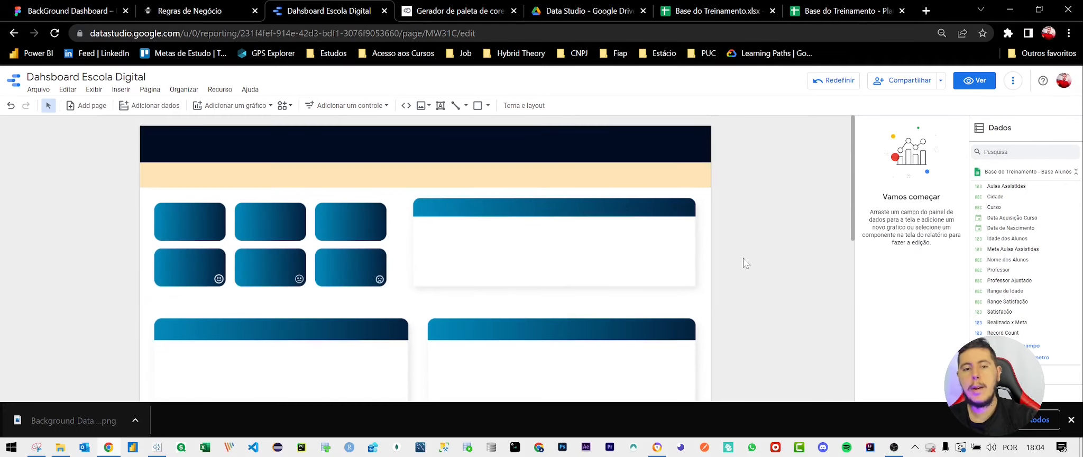
scroll(743, 257, down, 3)
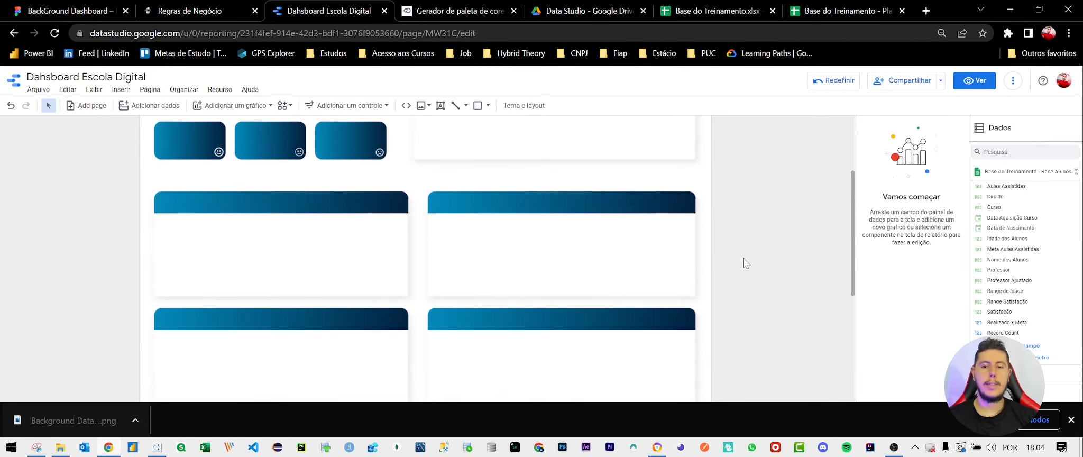
right_click(506, 160)
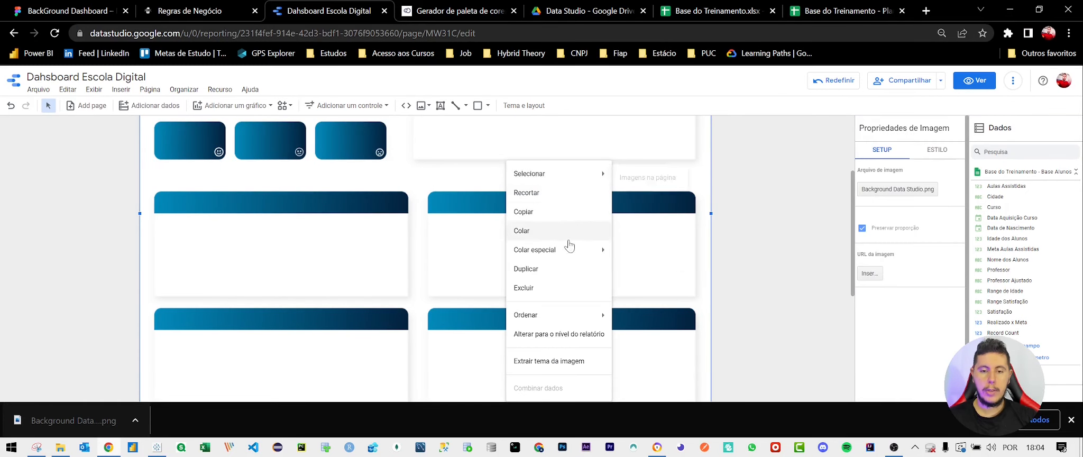
mouse_move(560, 316)
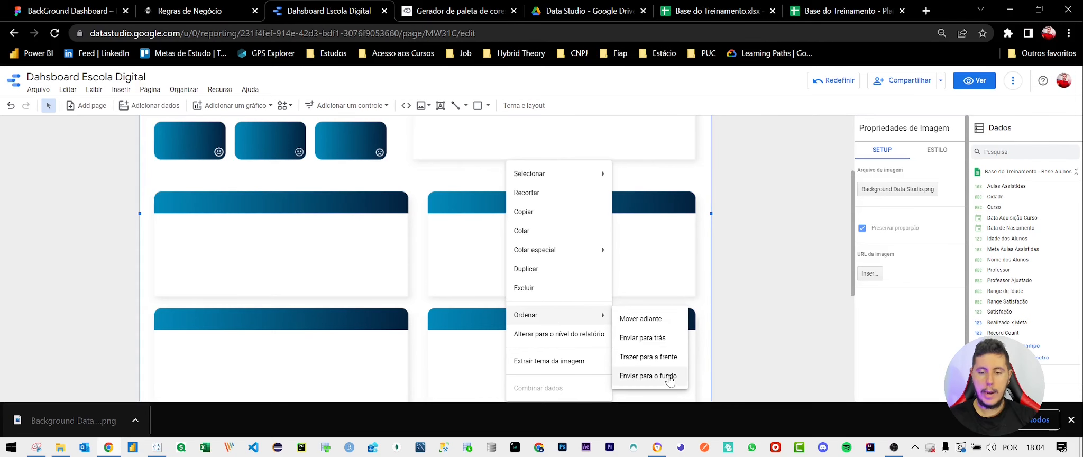
click(651, 376)
Move the promotor, neutro and detrator scorecards onto the three smiley cards in the second row
key(ctrl+plus)
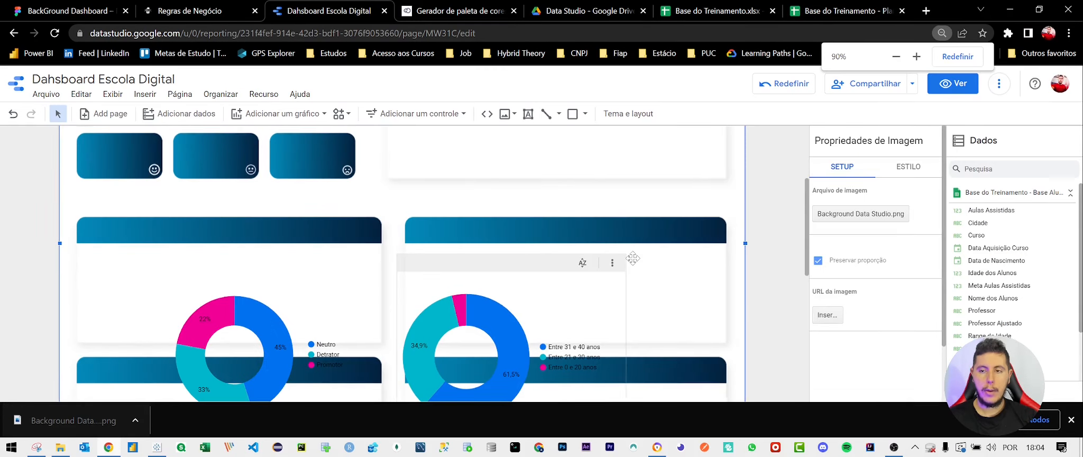
scroll(560, 257, up, 3)
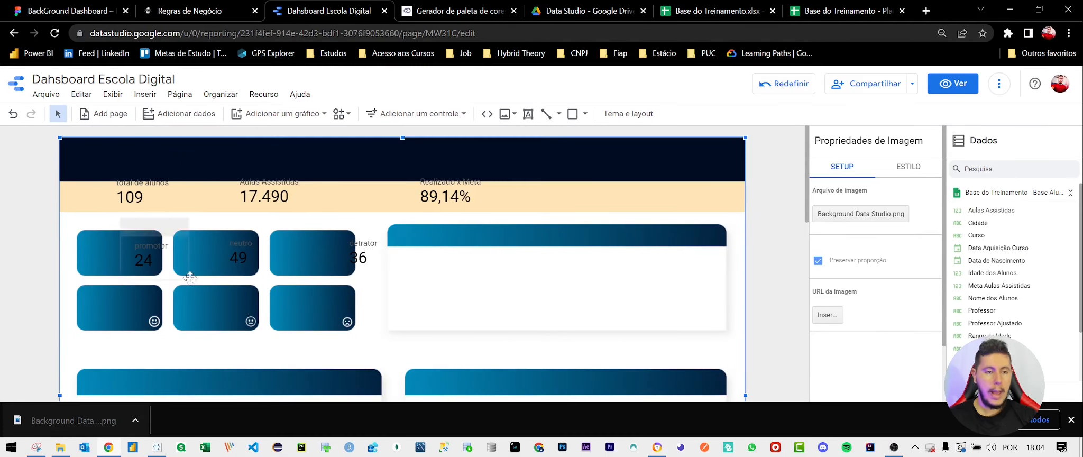
scroll(459, 270, down, 5)
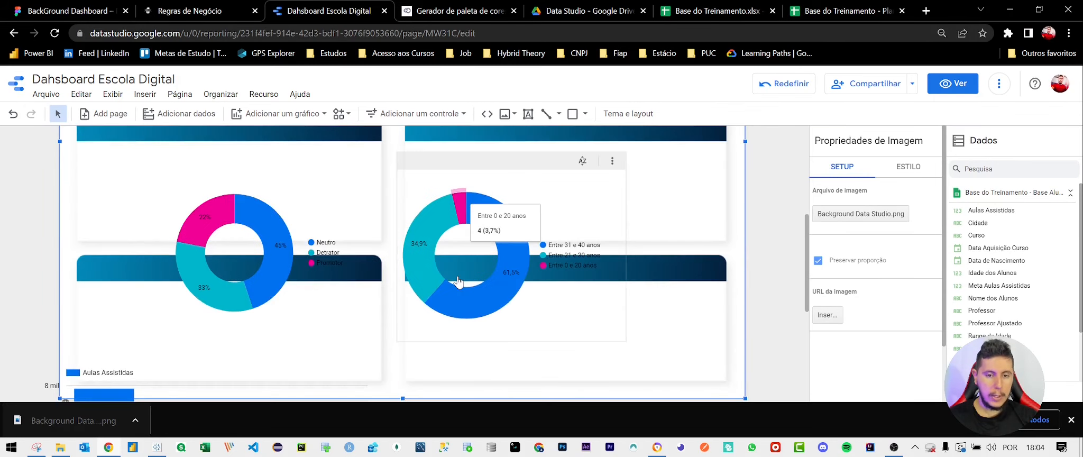
scroll(318, 254, up, 5)
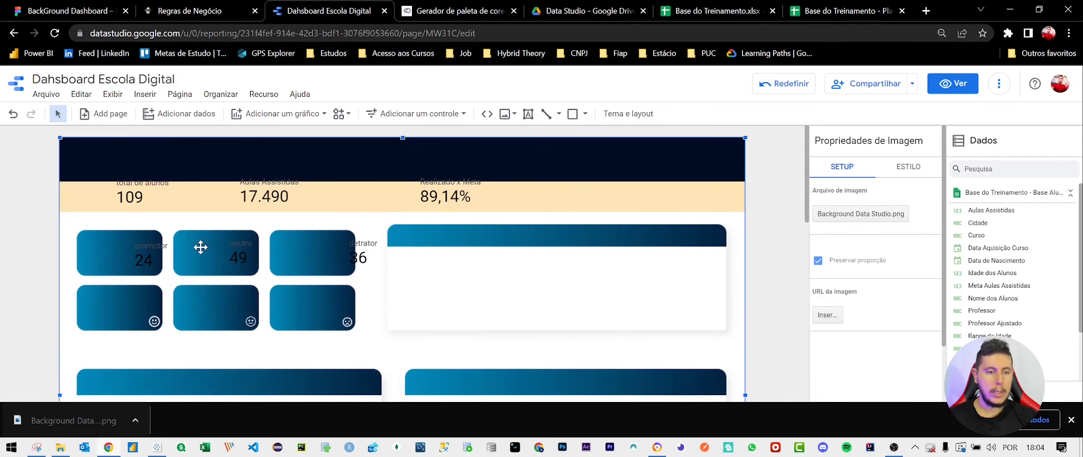
drag(147, 257, 115, 306)
drag(222, 252, 213, 300)
drag(377, 262, 329, 310)
Move the total de alunos, Aulas Assistidas and Realizado x Meta scorecards onto the first-row cards and nudge neutro slightly up
drag(131, 196, 137, 250)
drag(254, 191, 211, 246)
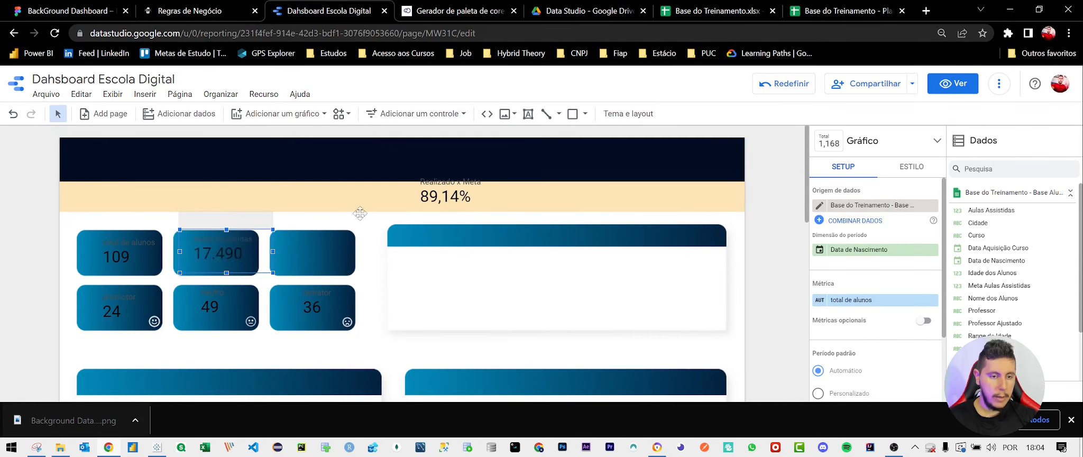
drag(449, 197, 320, 256)
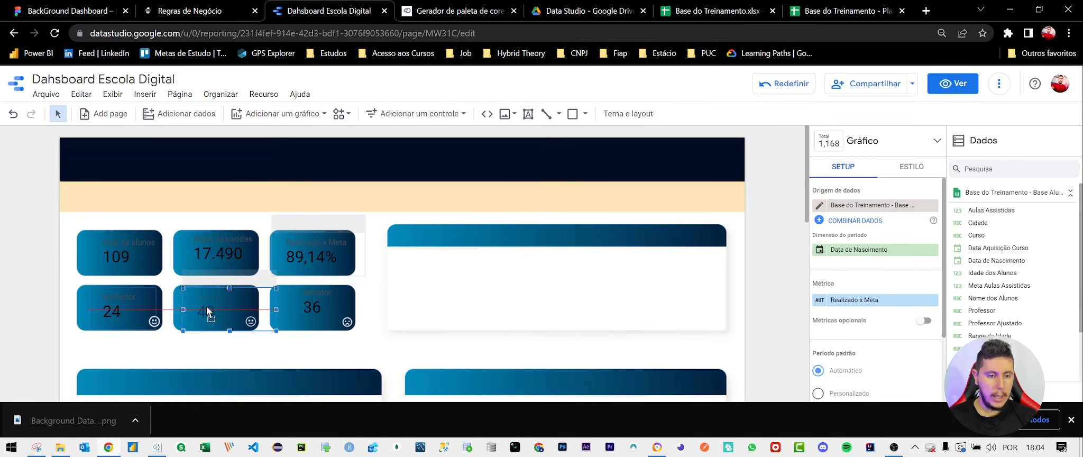
drag(206, 306, 207, 302)
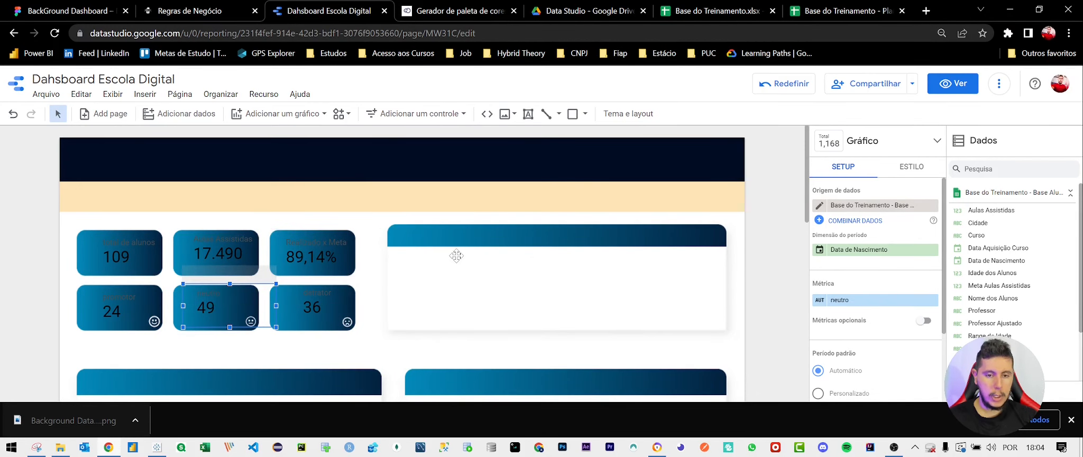
Shrink the Neutro/Detrator/Promotor donut chart and place it at the left side of the middle-row left card
scroll(457, 256, down, 5)
click(317, 202)
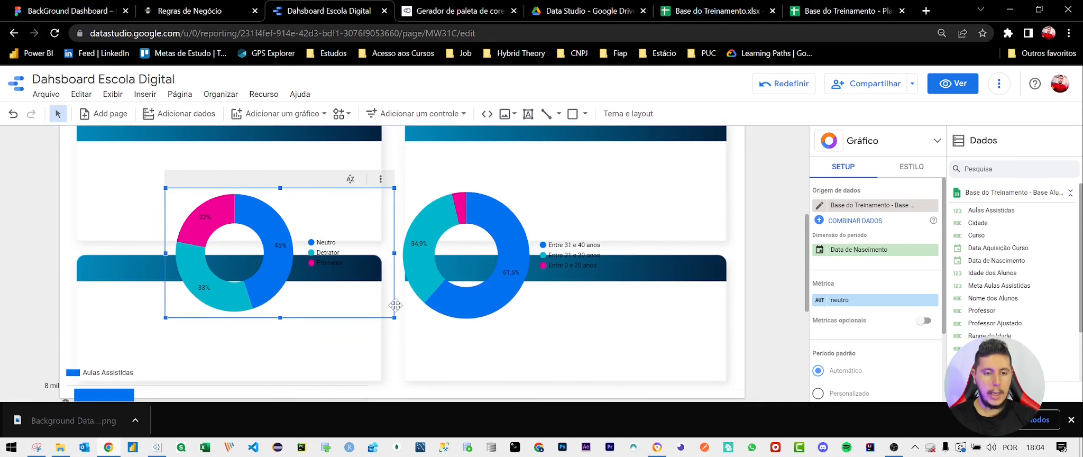
drag(394, 316, 307, 283)
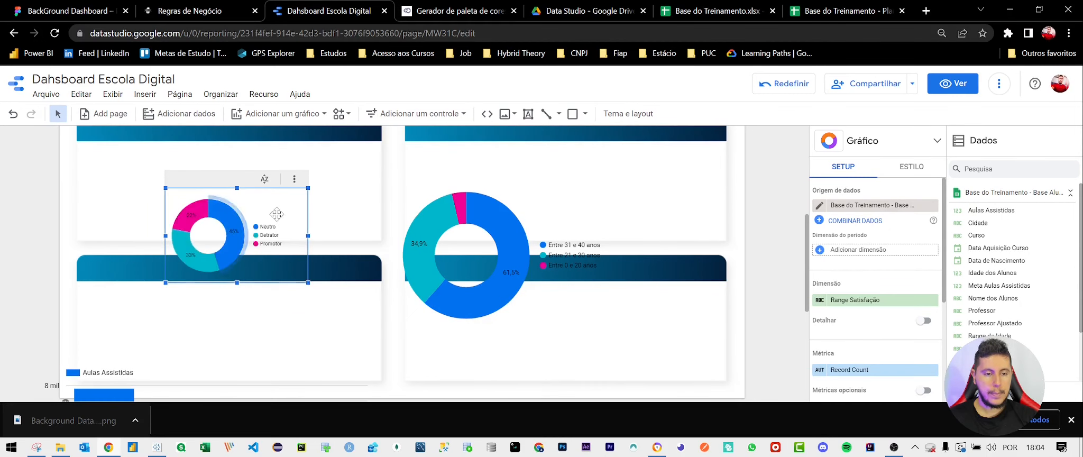
drag(277, 218, 187, 175)
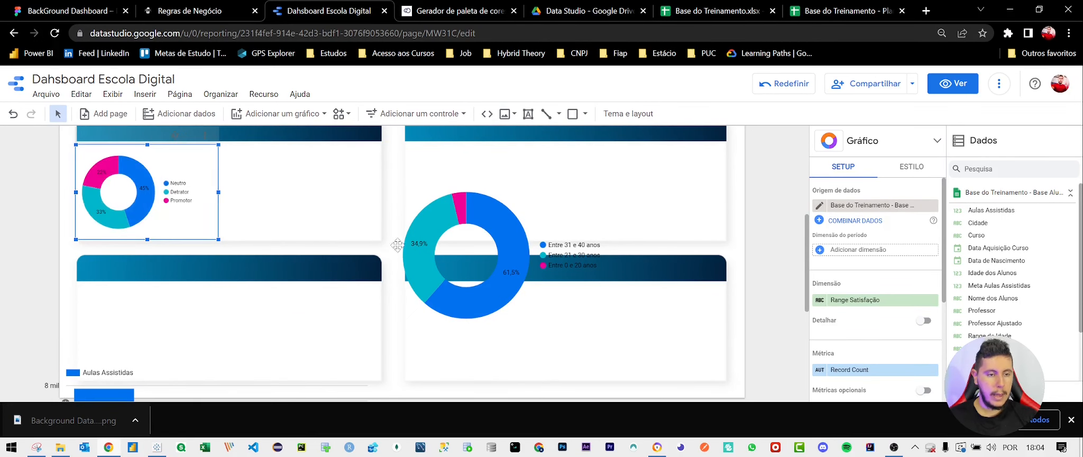
Shrink the age-range donut chart and fit it into the right half of the middle-row left card, beside the satisfaction donut
click(458, 234)
drag(626, 341, 550, 285)
drag(506, 212, 337, 165)
scroll(401, 184, up, 1)
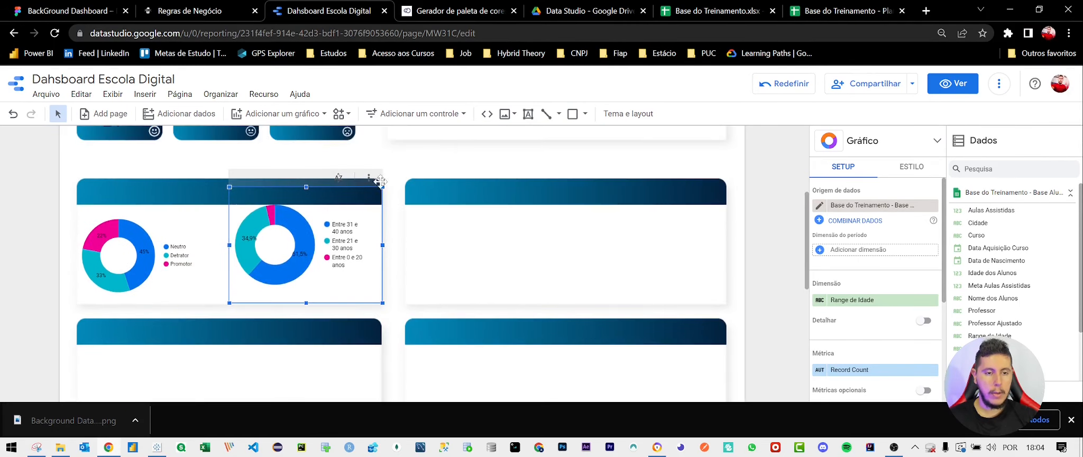
drag(381, 187, 376, 206)
Shrink the Aulas Assistidas per course bar chart and place it on the bottom-row left card
scroll(508, 281, down, 3)
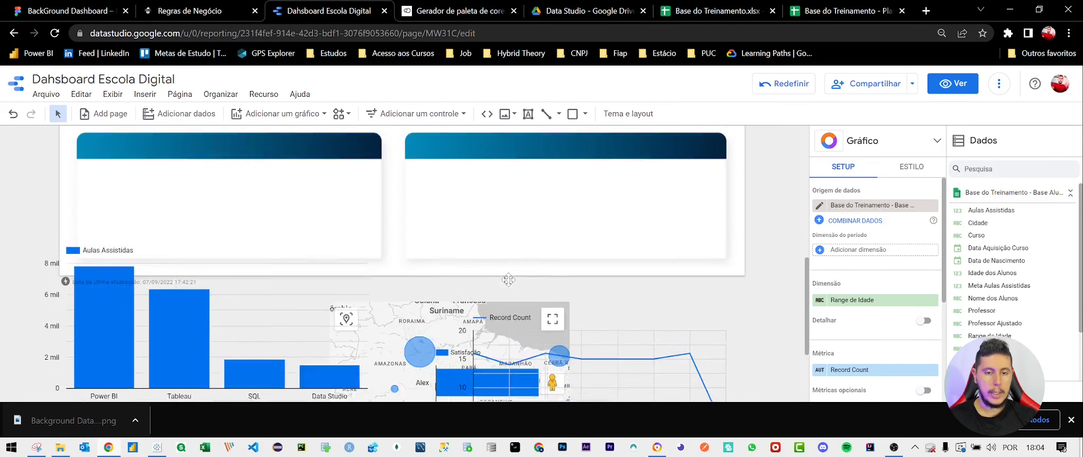
scroll(508, 280, up, 1)
scroll(470, 300, down, 2)
drag(370, 400, 367, 254)
drag(337, 181, 337, 188)
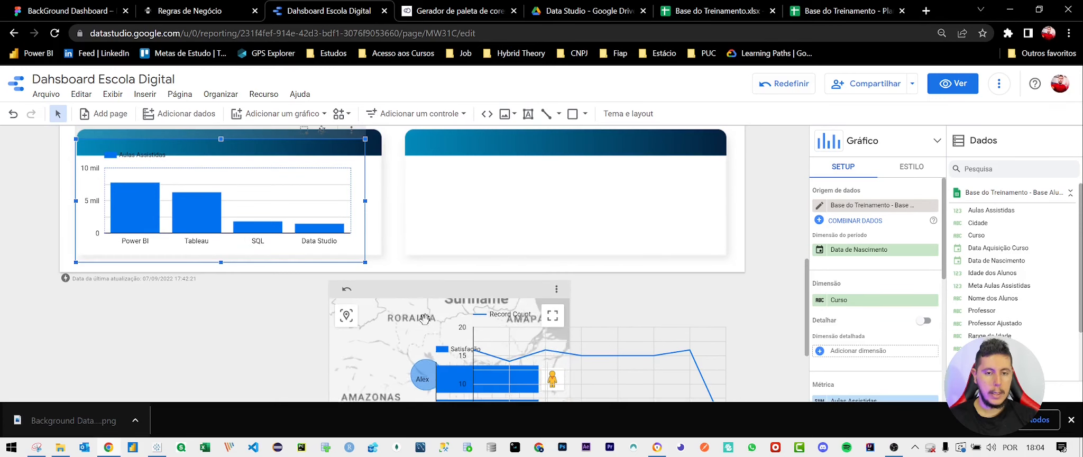
Move the monthly Record Count line chart onto the bottom-row right card and resize it to the card's width
scroll(703, 300, up, 5)
scroll(703, 299, down, 5)
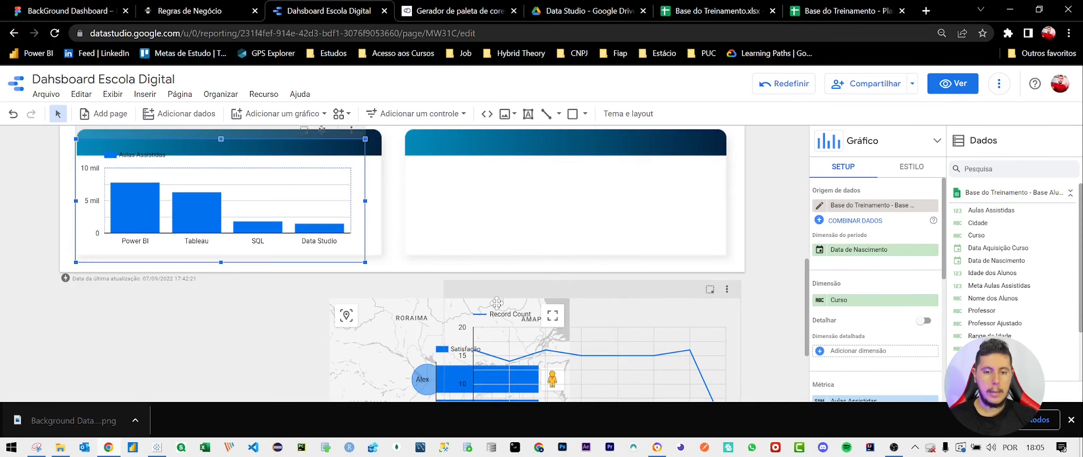
drag(498, 303, 510, 162)
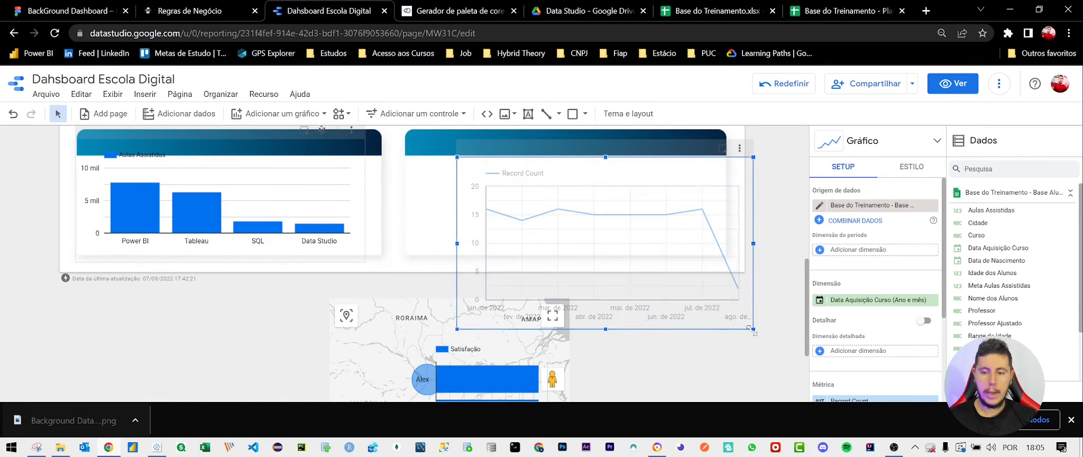
drag(752, 331, 719, 282)
drag(636, 213, 577, 191)
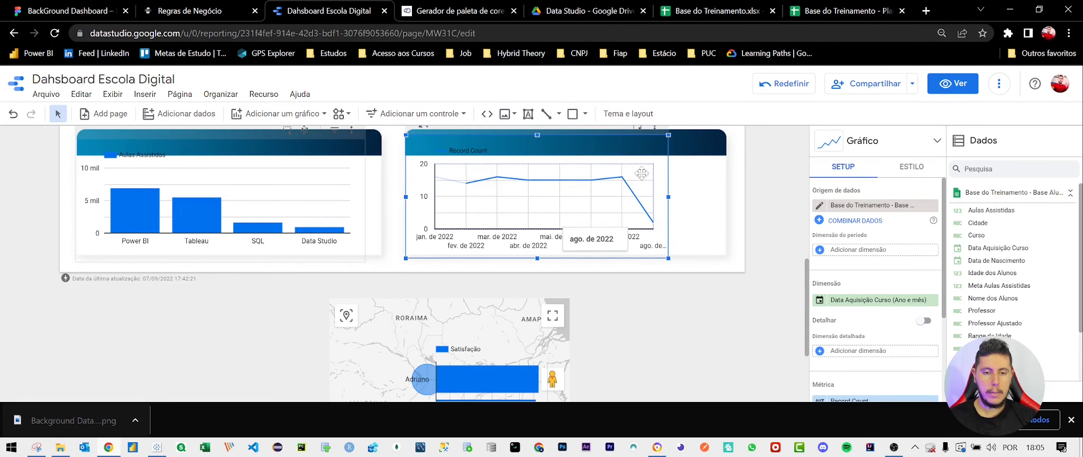
drag(721, 205, 733, 205)
Move the Satisfação by professor bar chart up the page to the first-row right card
drag(478, 353, 589, 156)
scroll(597, 211, up, 5)
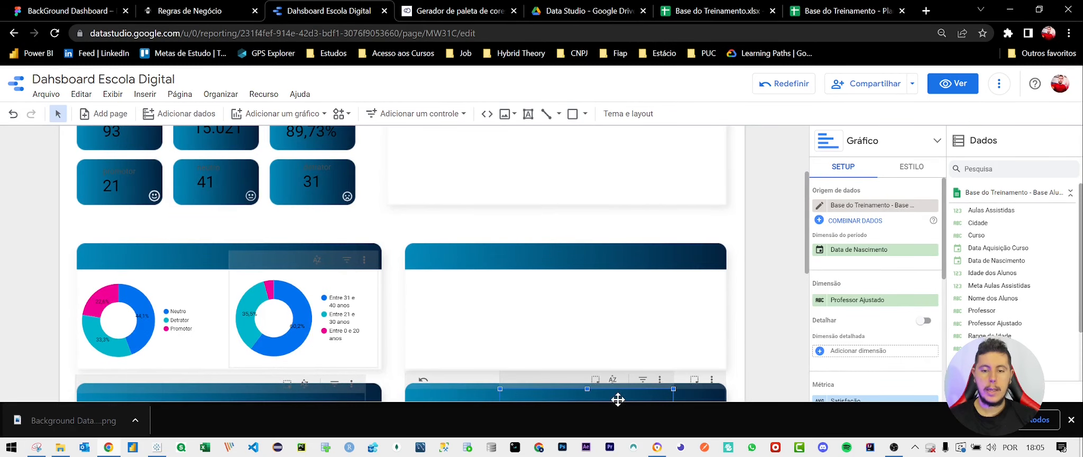
drag(617, 399, 597, 180)
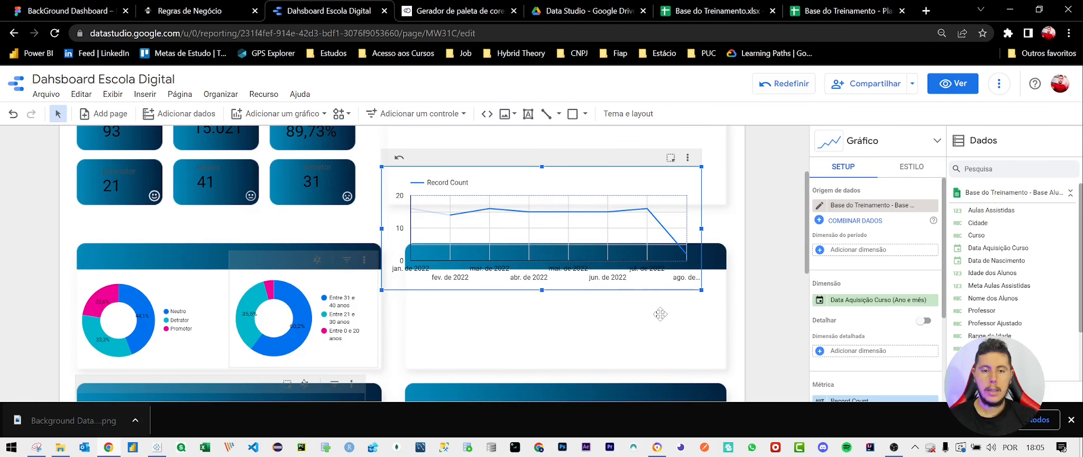
key(ctrl+z)
scroll(687, 312, down, 5)
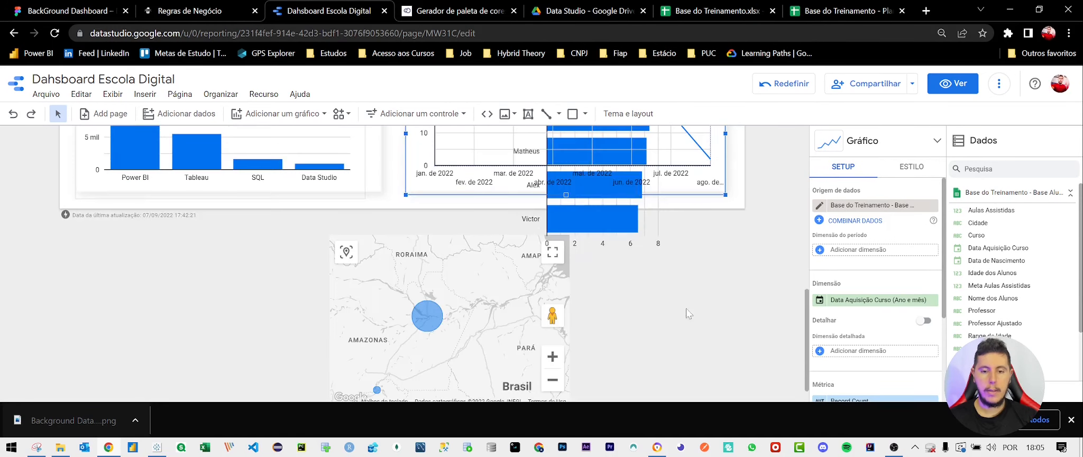
click(647, 249)
key(Up)
key(Up)
key(Up)
key(Up)
key(Up)
key(Up)
key(Up)
key(Up)
key(Up)
key(Up)
key(Up)
key(Up)
key(Up)
key(Up)
key(Up)
key(Up)
key(Up)
key(Up)
key(Up)
key(Up)
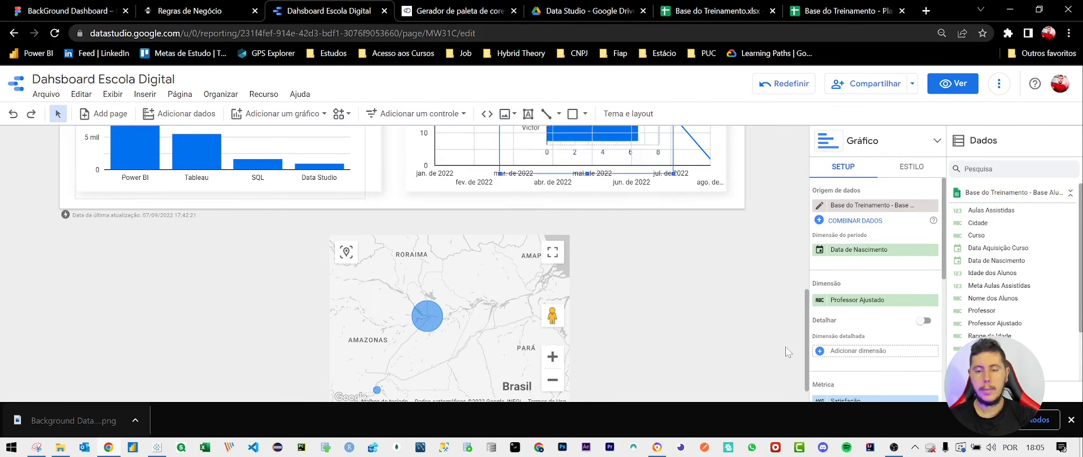
scroll(773, 342, up, 1)
scroll(773, 337, up, 8)
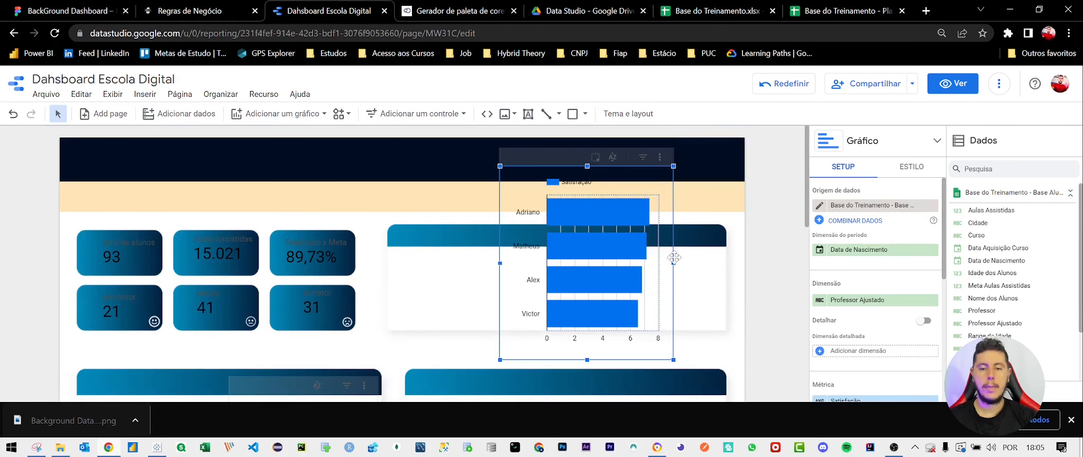
Convert the Satisfação chart to vertical columns and resize it to fill the body of the first-row right card
drag(499, 170, 487, 246)
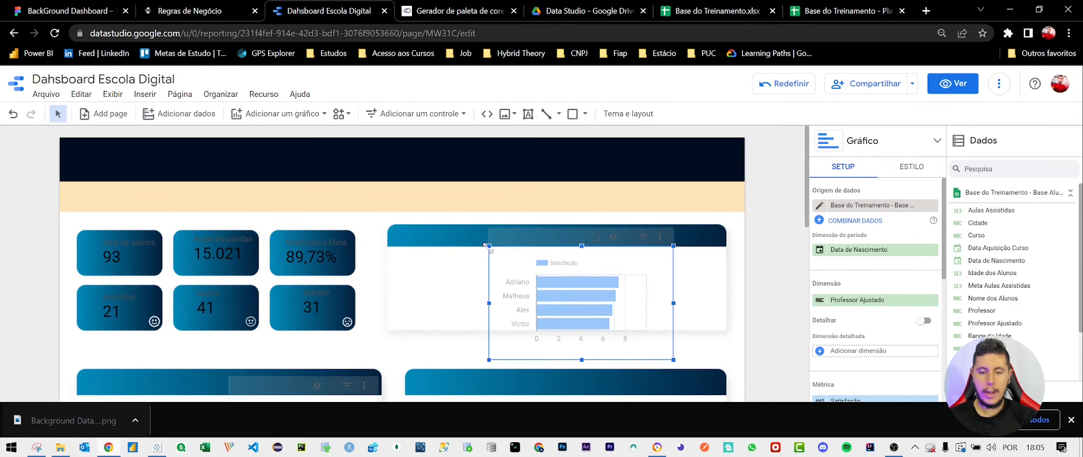
click(836, 146)
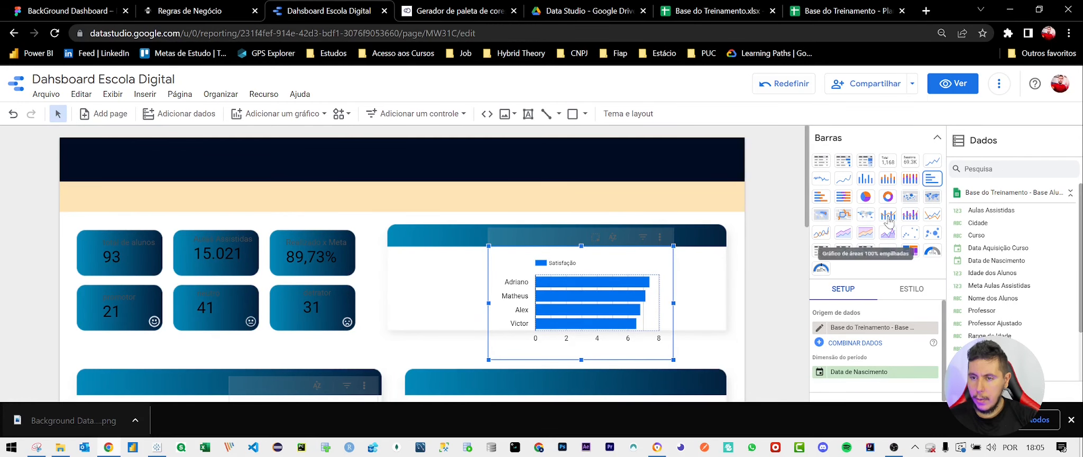
click(865, 180)
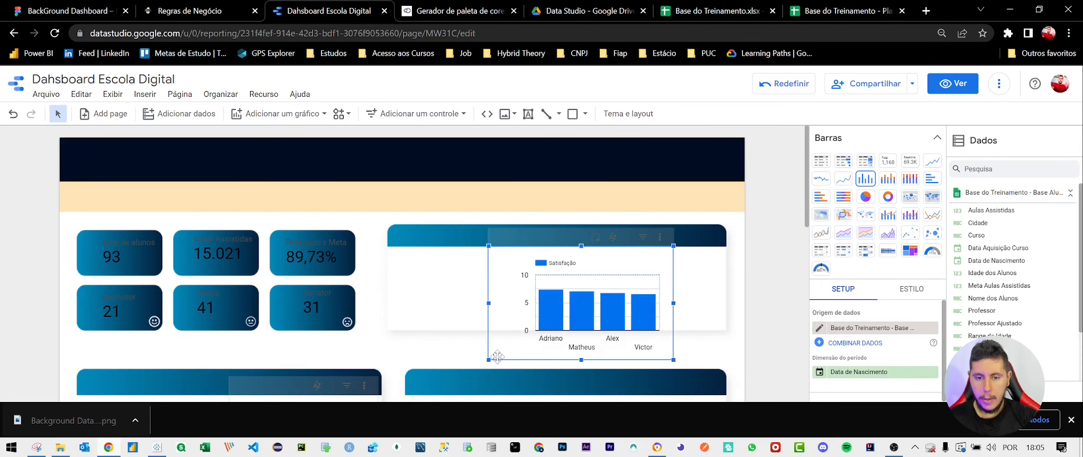
drag(485, 363, 392, 328)
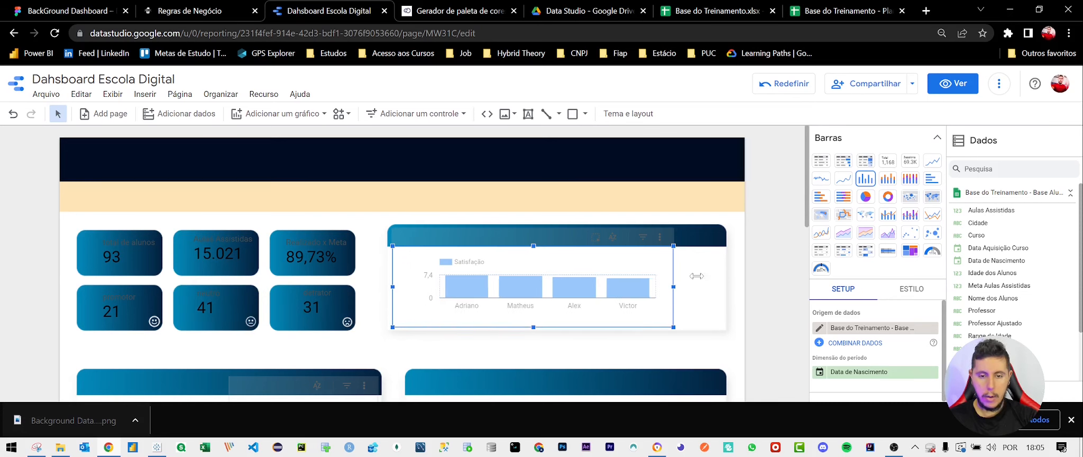
drag(697, 243, 724, 239)
click(755, 242)
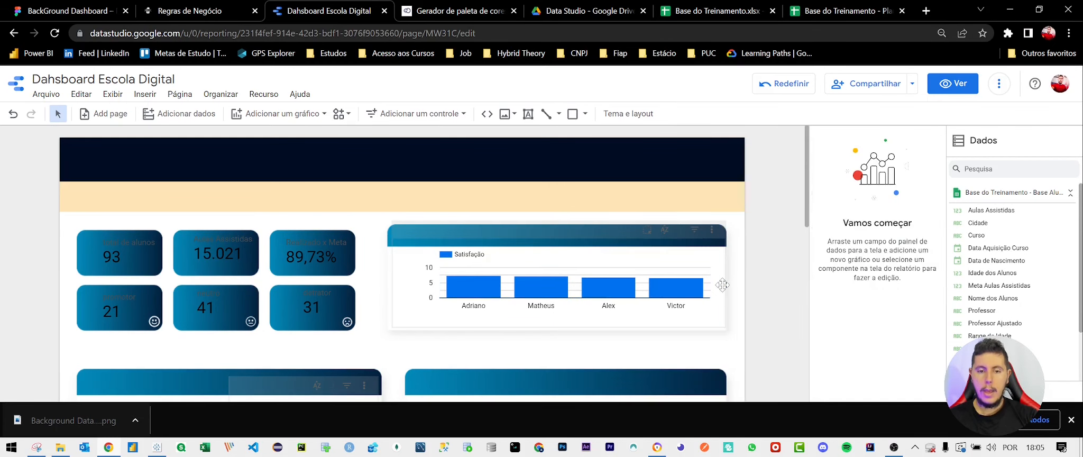
Move the city map from below the page up to the middle-row right card and shrink it to end at the card's lower edge
scroll(722, 285, down, 12)
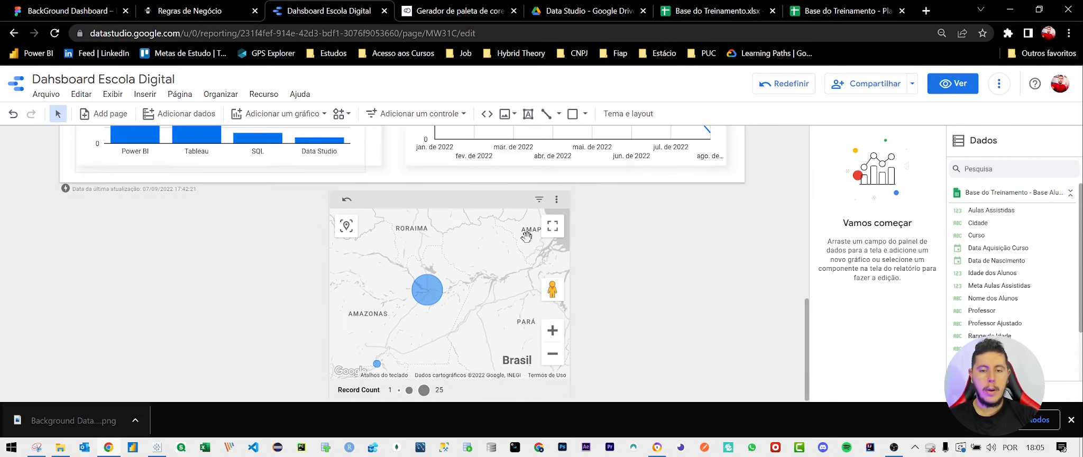
click(526, 236)
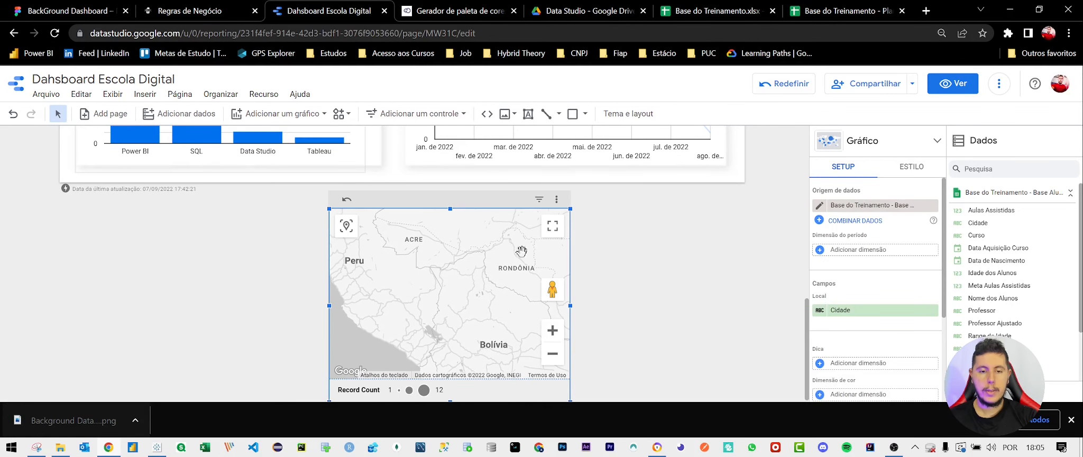
drag(495, 200, 585, 104)
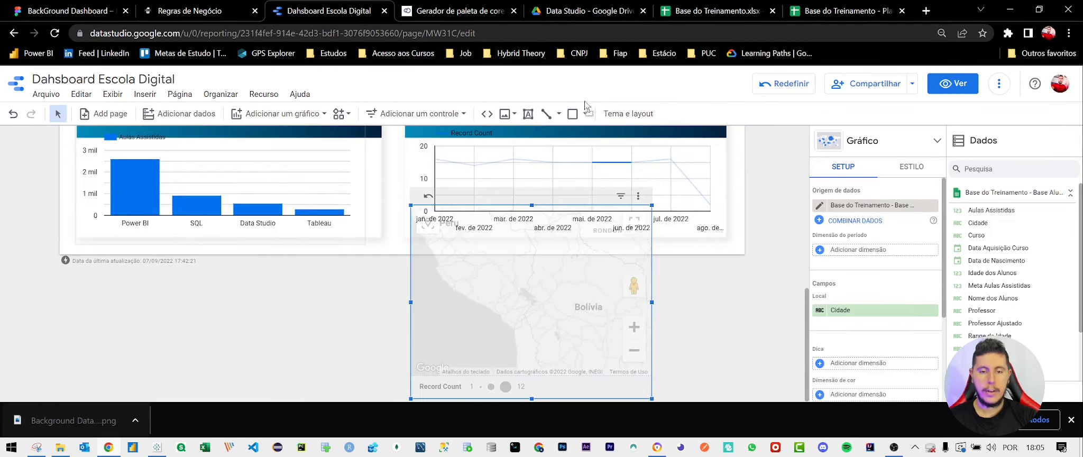
drag(601, 151, 608, 170)
scroll(682, 232, up, 5)
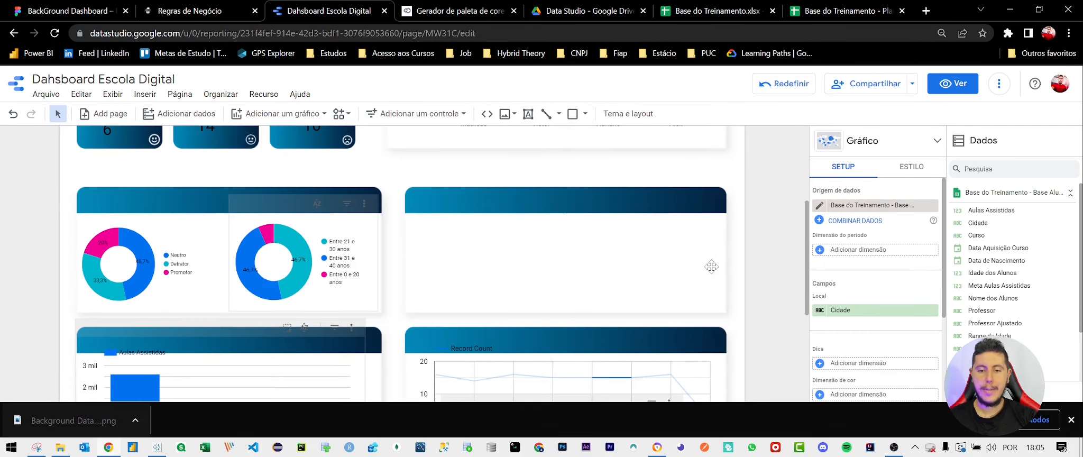
key(Up)
key(Up)
key(Up)
key(Up)
key(Up)
key(Up)
key(Up)
key(Up)
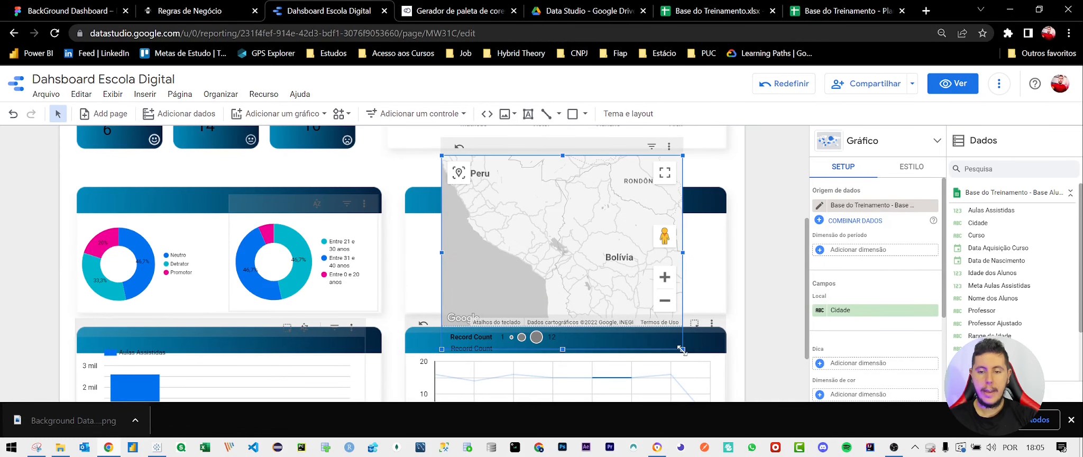
drag(682, 350, 673, 312)
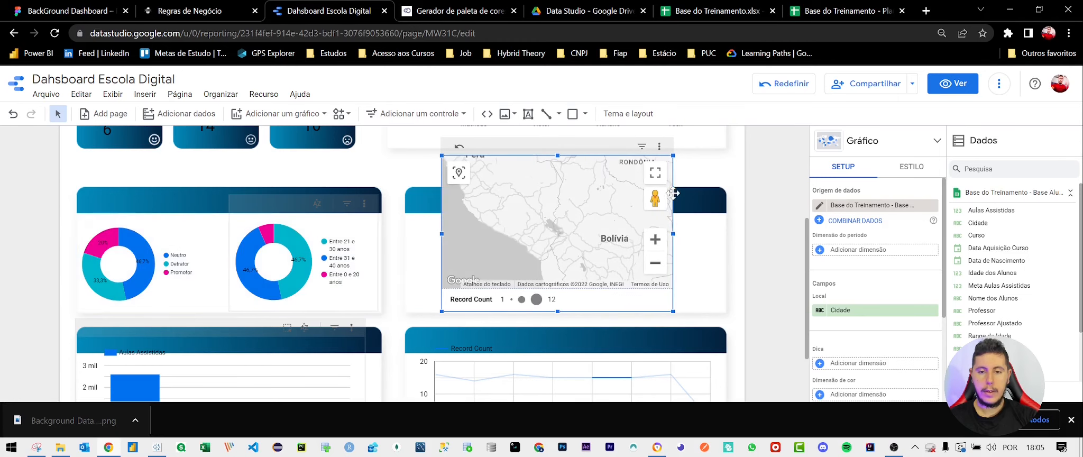
Zoom the map out to South America, extend its frame up to the first-row card, and narrow it along the page's right side
scroll(673, 194, up, 4)
scroll(635, 287, down, 3)
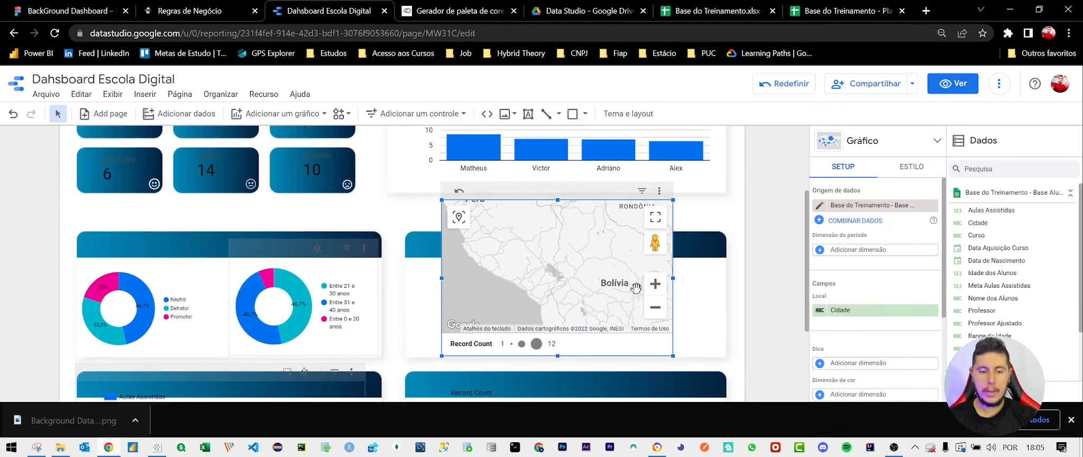
scroll(635, 287, down, 1)
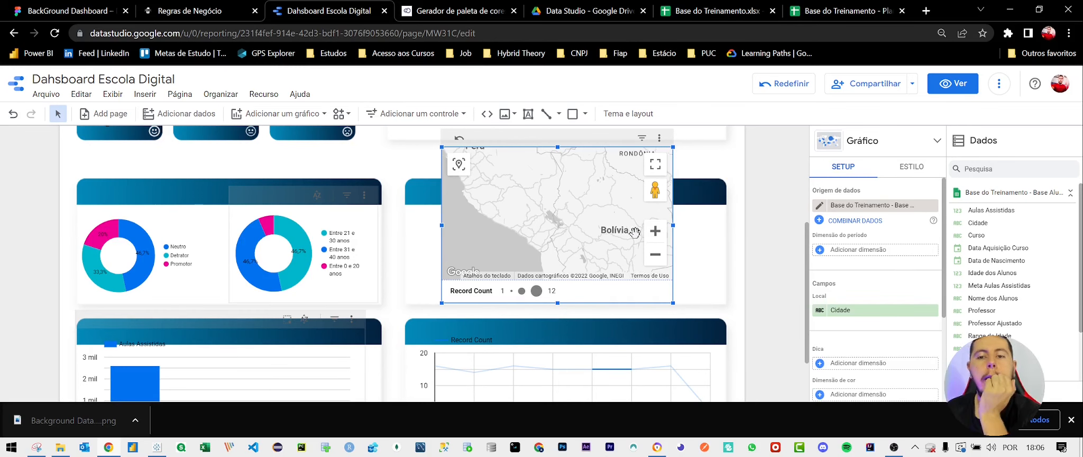
scroll(635, 232, down, 3)
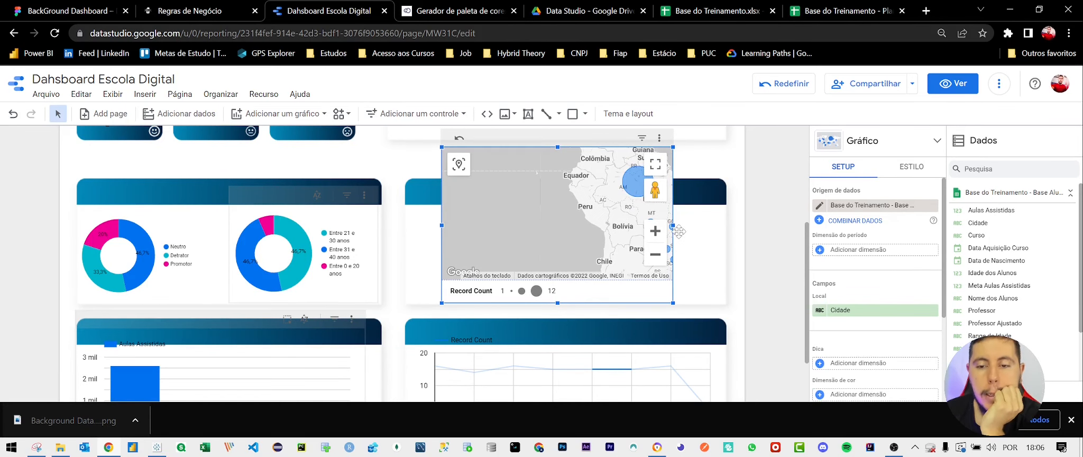
scroll(693, 227, up, 3)
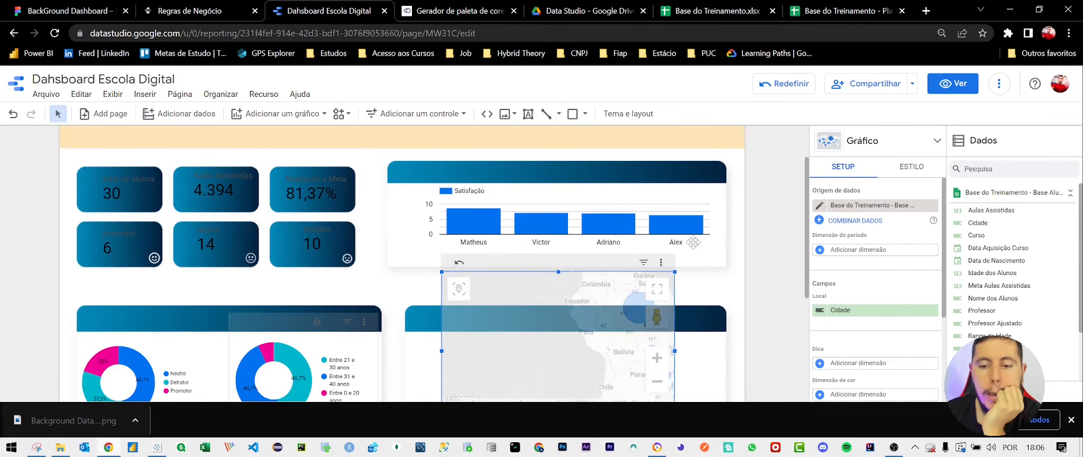
drag(694, 242, 732, 175)
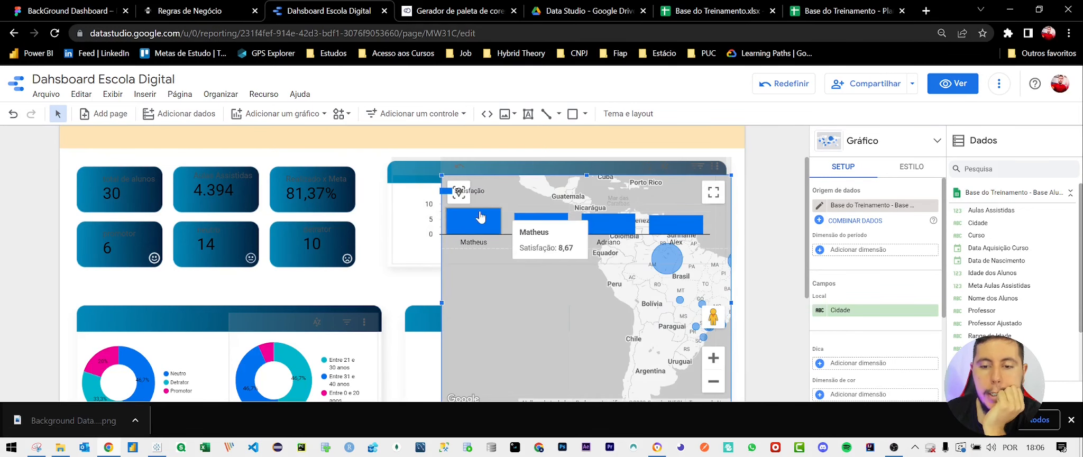
drag(442, 176, 550, 169)
drag(634, 300, 574, 303)
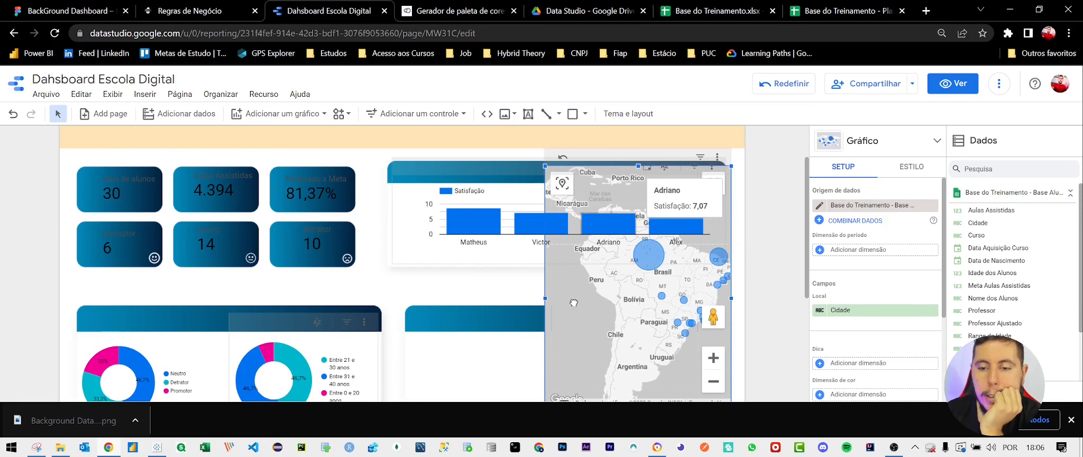
Zoom the map out further and widen its frame leftward to span the first- and middle-row right cards
scroll(761, 284, down, 4)
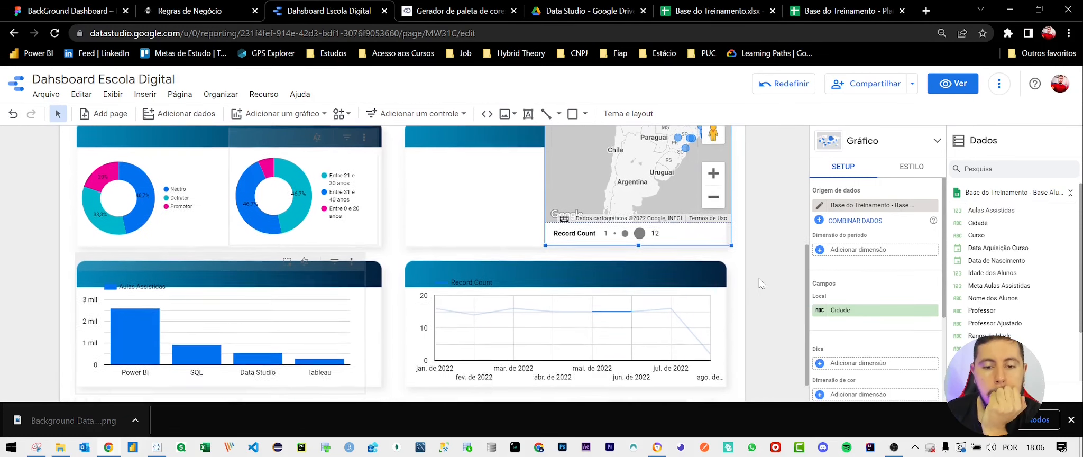
scroll(603, 341, up, 4)
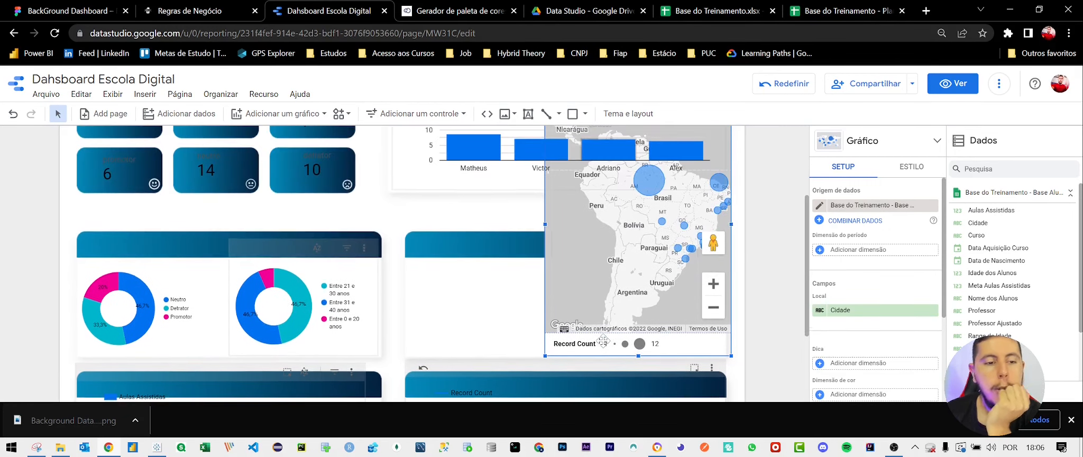
scroll(603, 342, up, 1)
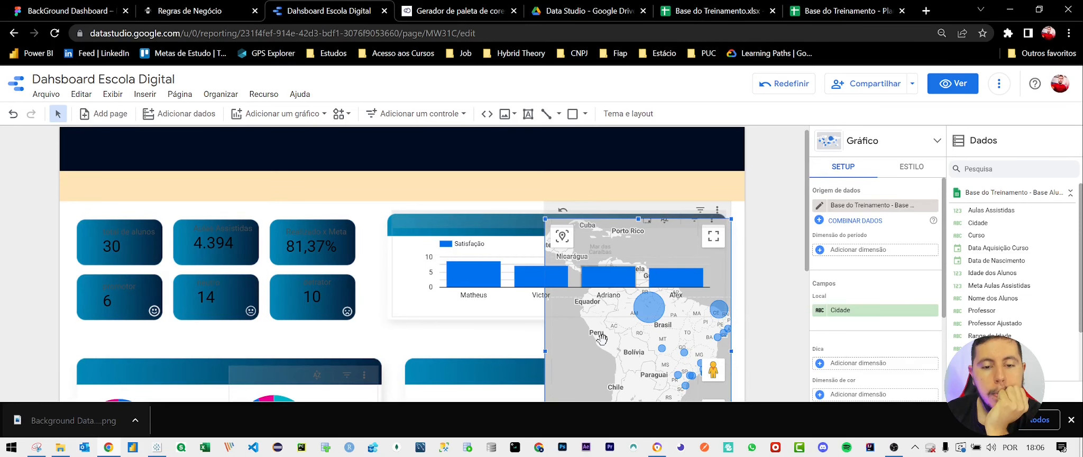
scroll(601, 338, down, 2)
scroll(765, 324, down, 3)
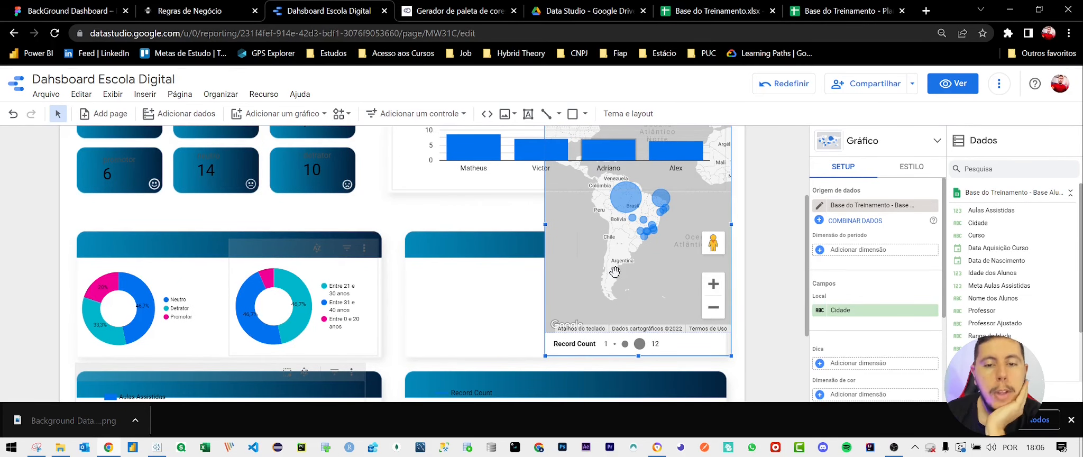
drag(545, 223, 395, 223)
scroll(785, 298, up, 1)
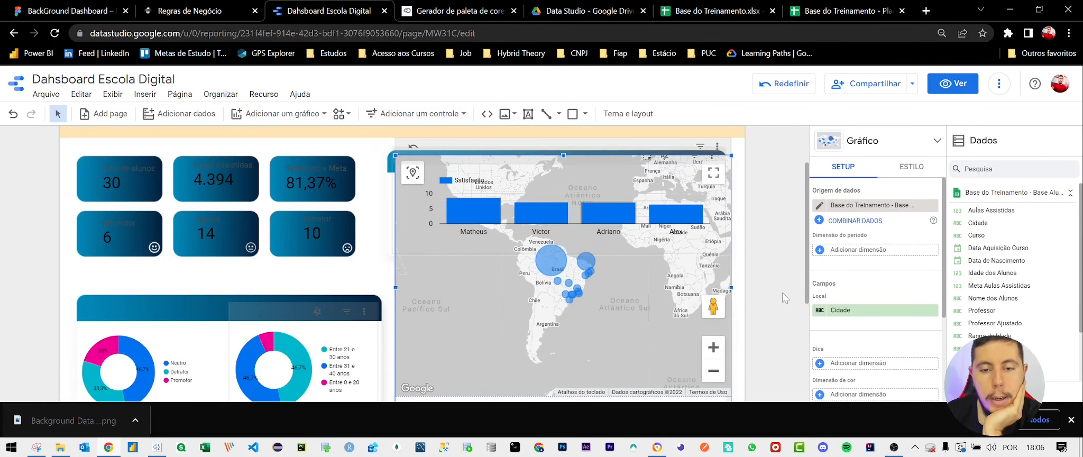
scroll(784, 298, down, 3)
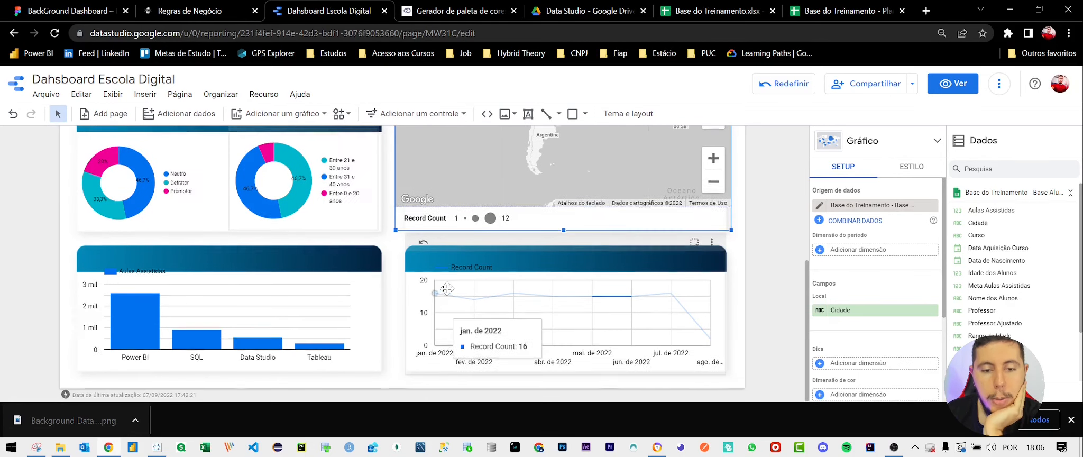
scroll(423, 264, up, 2)
scroll(385, 183, down, 1)
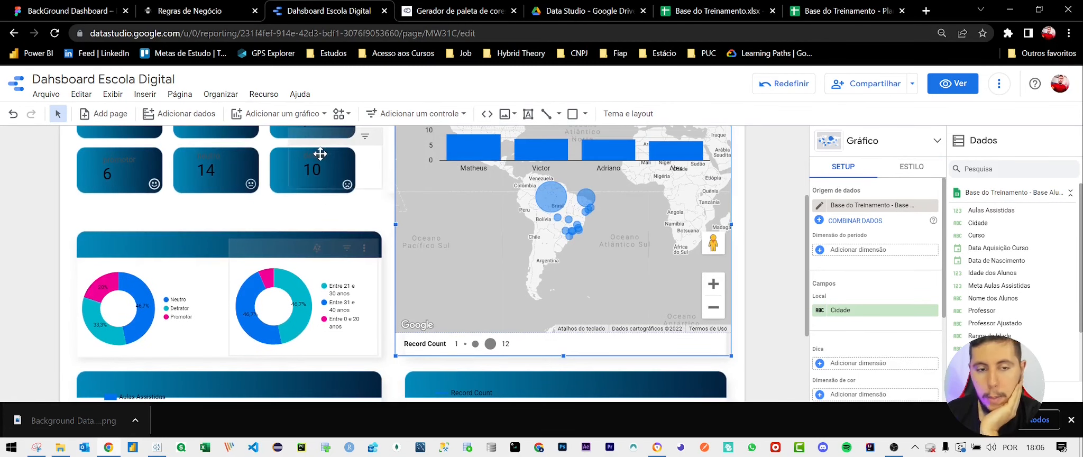
right_click(183, 211)
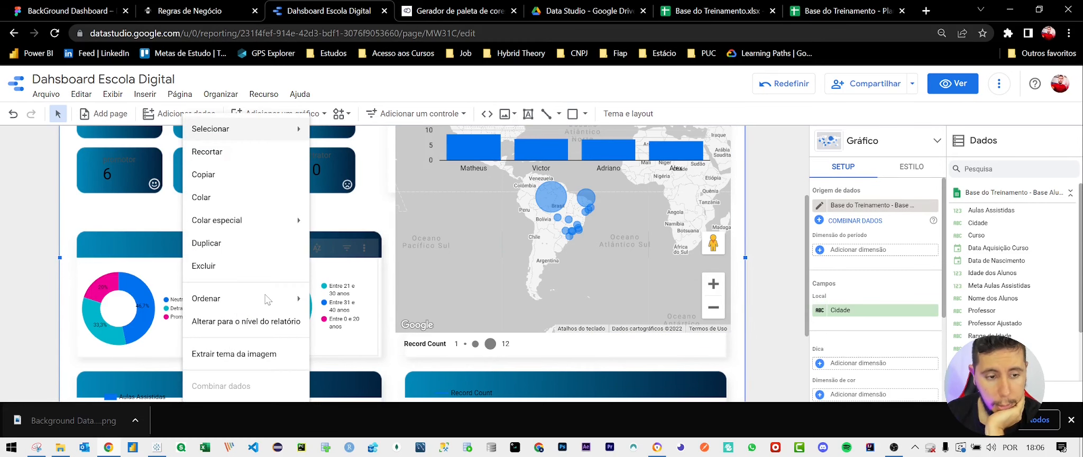
mouse_move(244, 305)
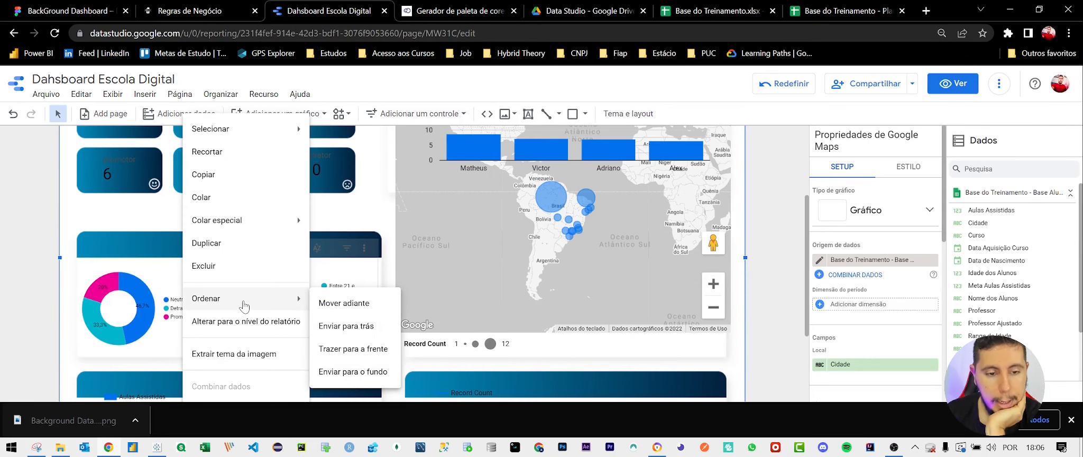
mouse_move(307, 223)
key(Escape)
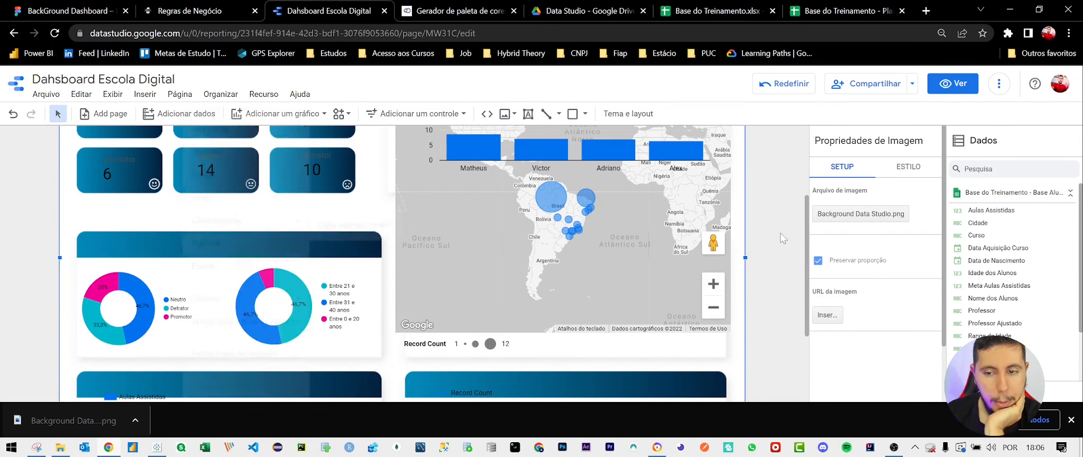
scroll(773, 239, up, 3)
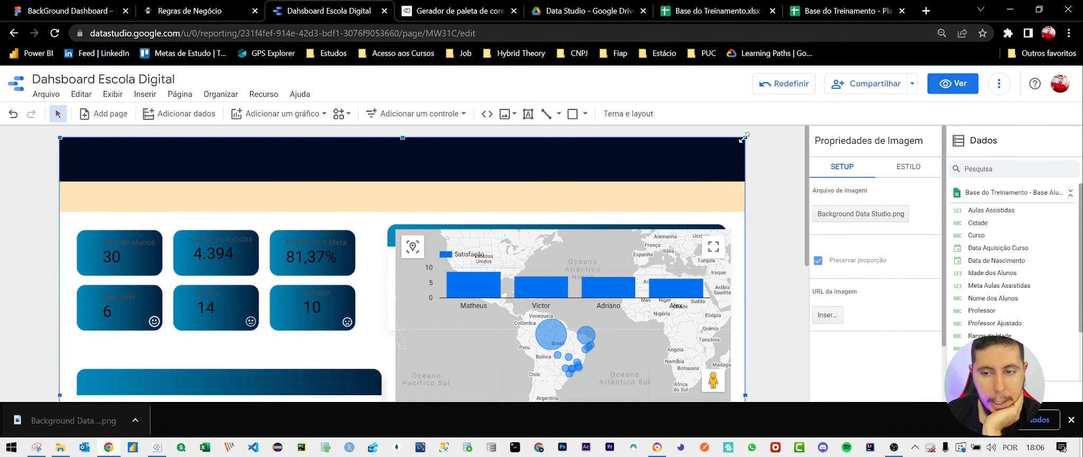
drag(744, 136, 715, 159)
Open the current page's style settings and check the canvas size against the space left below the charts
right_click(729, 151)
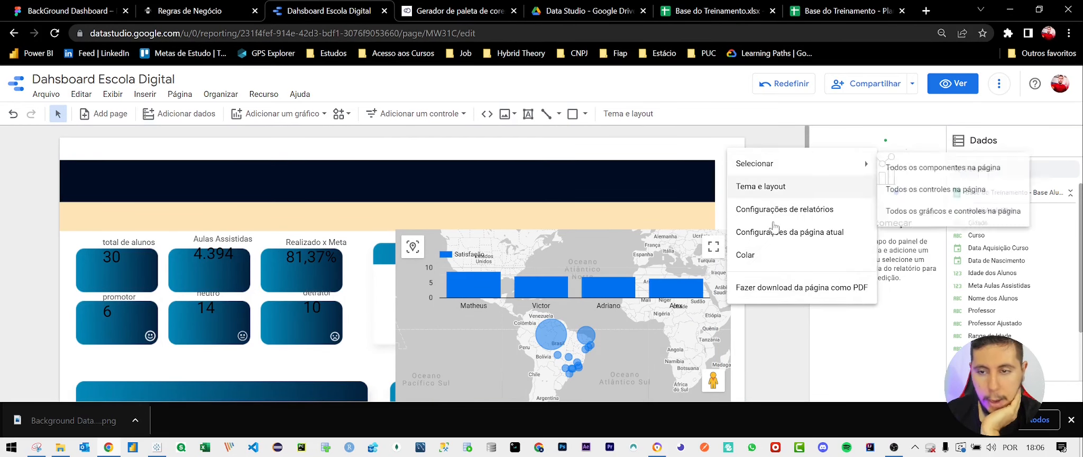
click(774, 229)
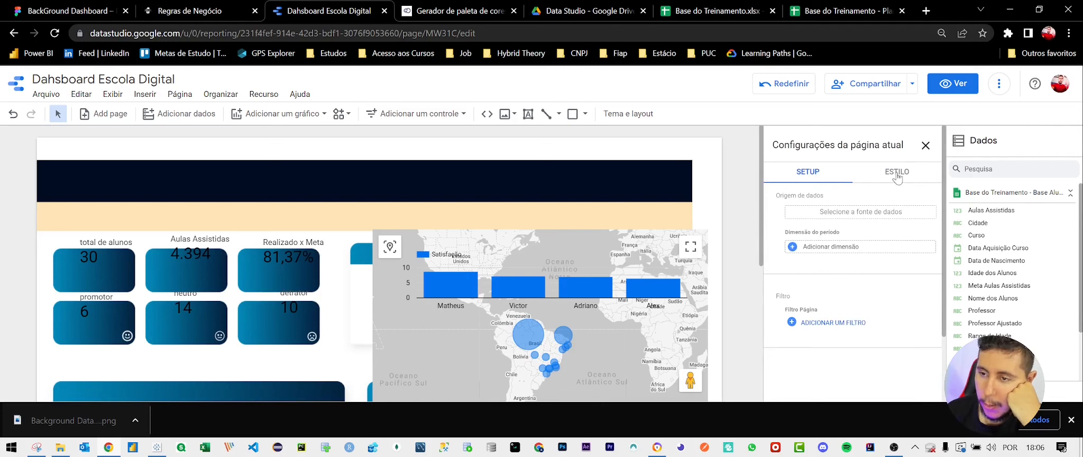
click(897, 172)
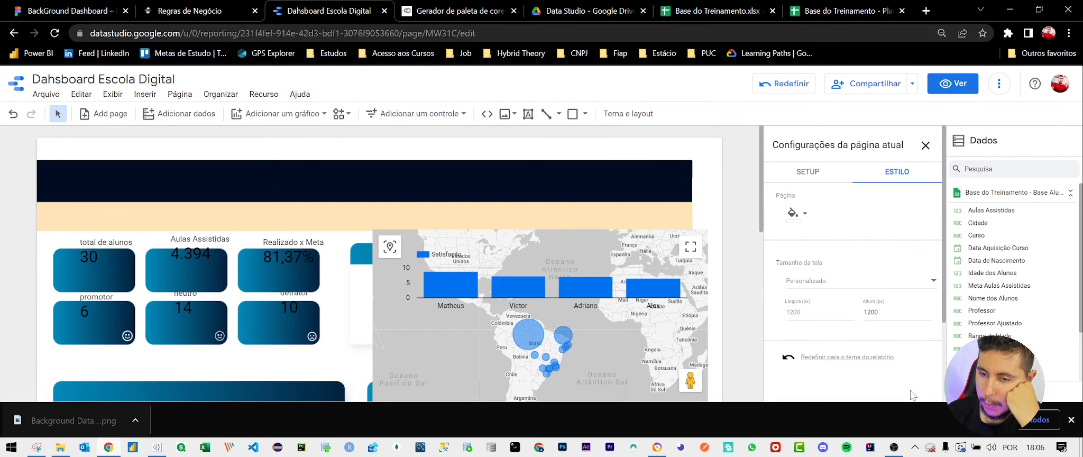
scroll(764, 278, down, 10)
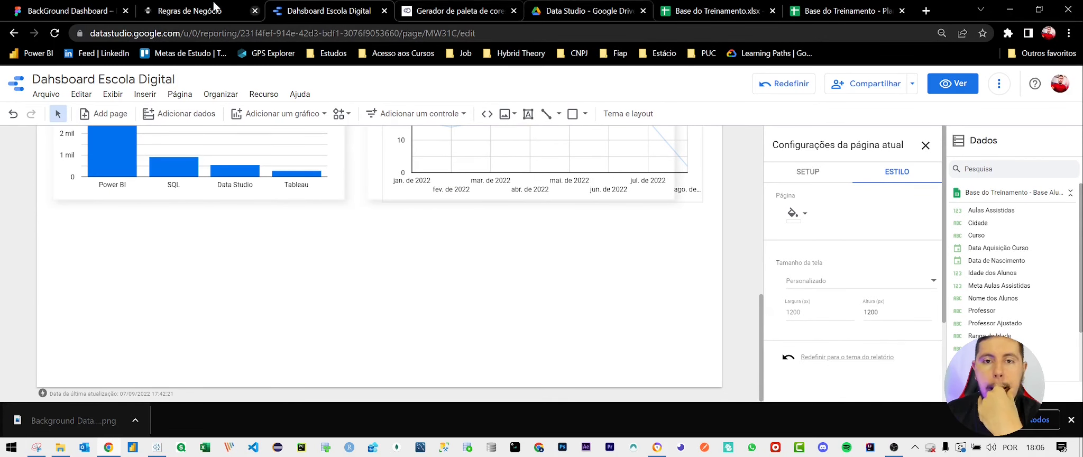
Switch to the Figma background file and set the Background Data Studio frame's height to 1200
click(94, 8)
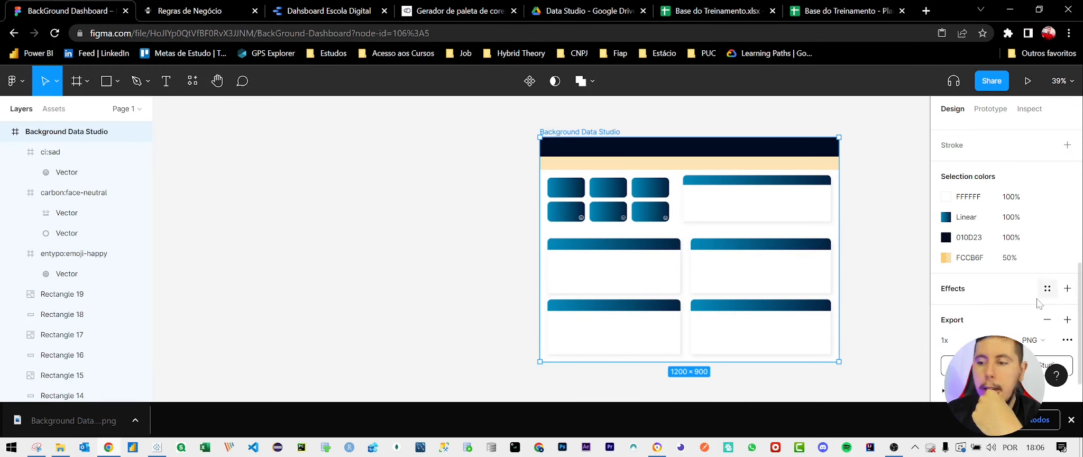
scroll(1031, 234, down, 2)
scroll(1031, 234, up, 5)
scroll(1032, 232, up, 3)
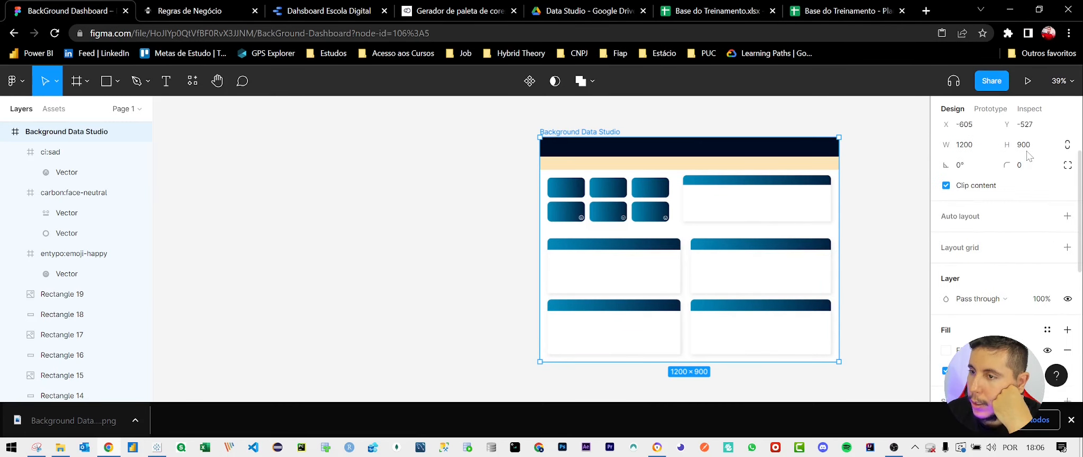
click(1035, 210)
text(12)
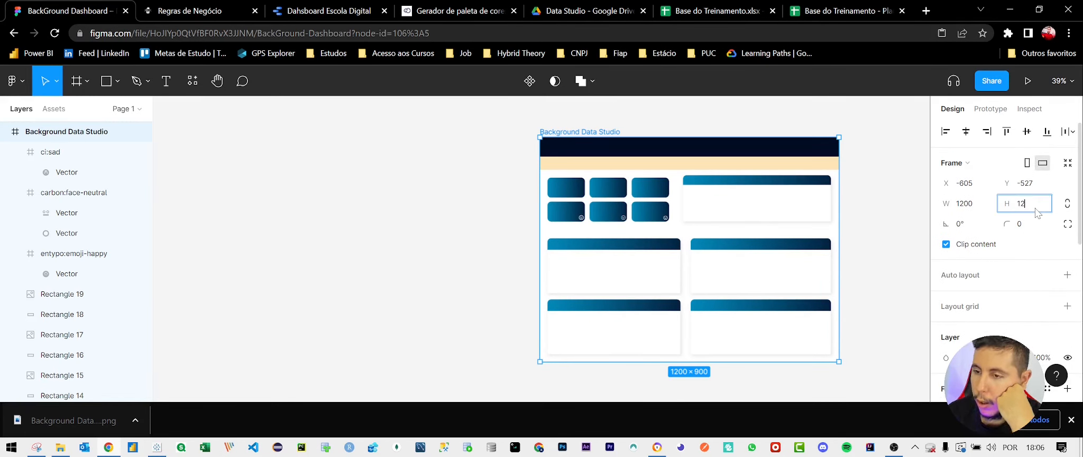
text(00)
key(Return)
Move the first-row right card into the empty space below the lower-left card, group its parts, and resize it to 534 × 250
scroll(854, 322, down, 5)
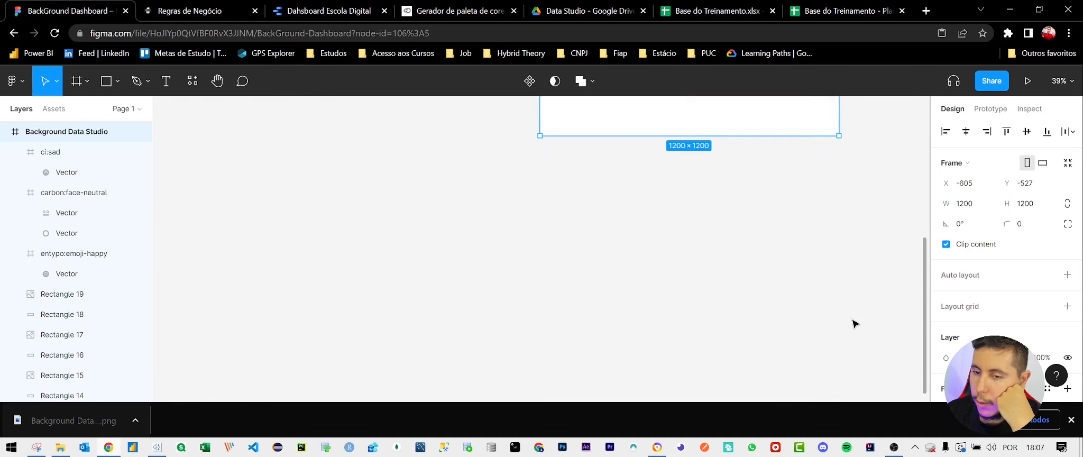
scroll(855, 324, up, 3)
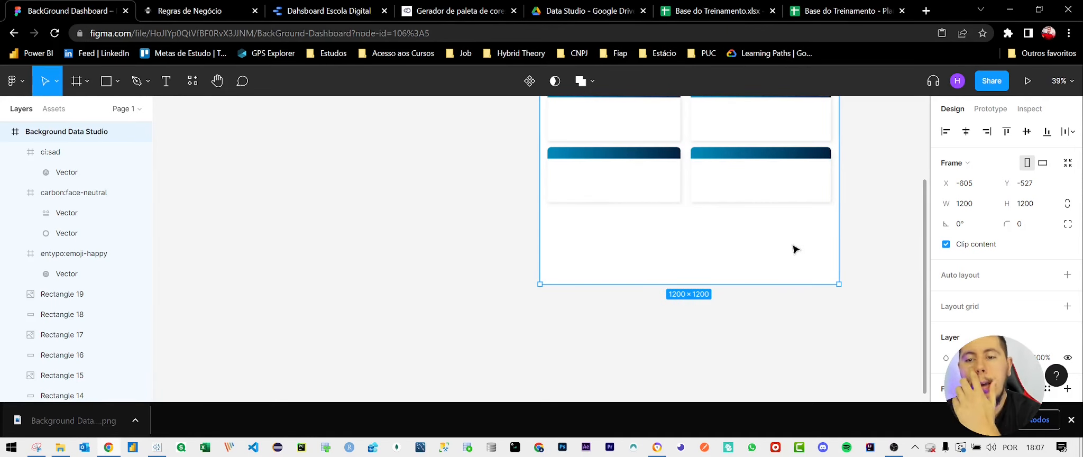
scroll(803, 243, up, 2)
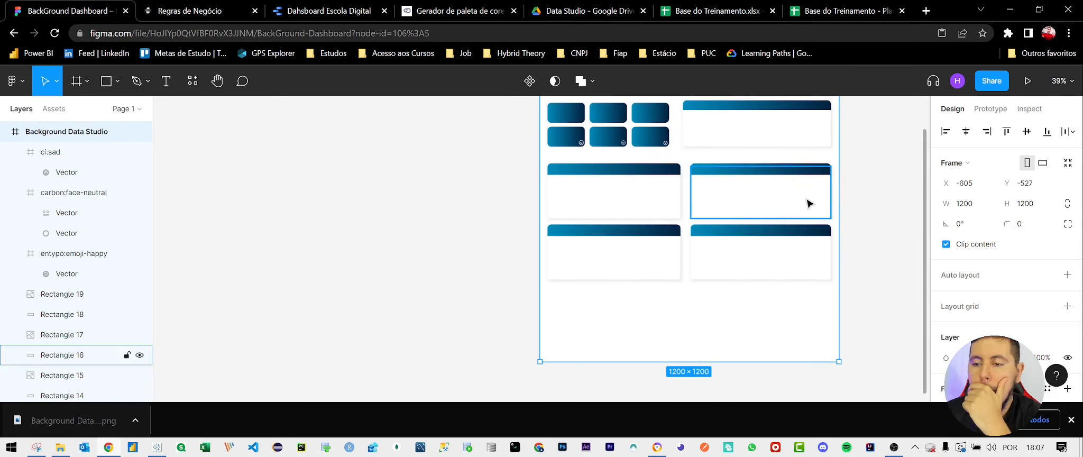
scroll(748, 133, up, 1)
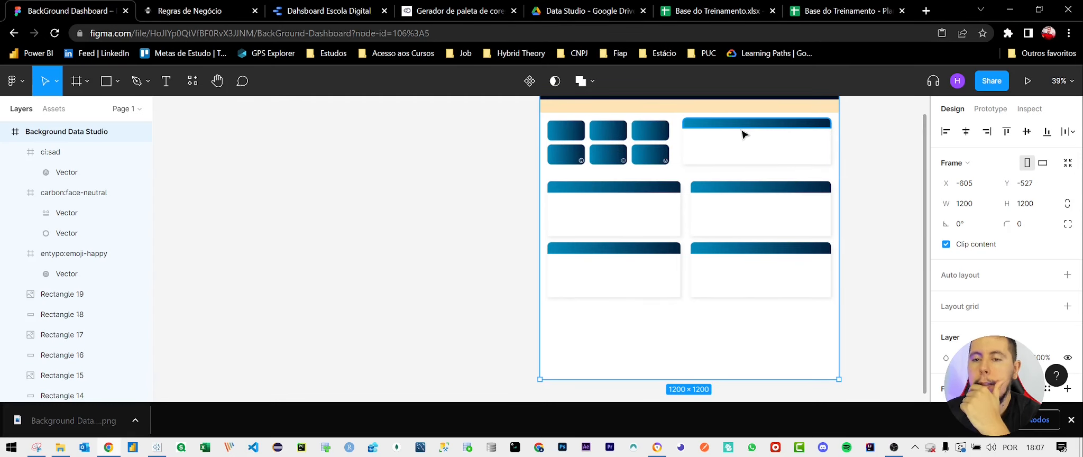
click(768, 159)
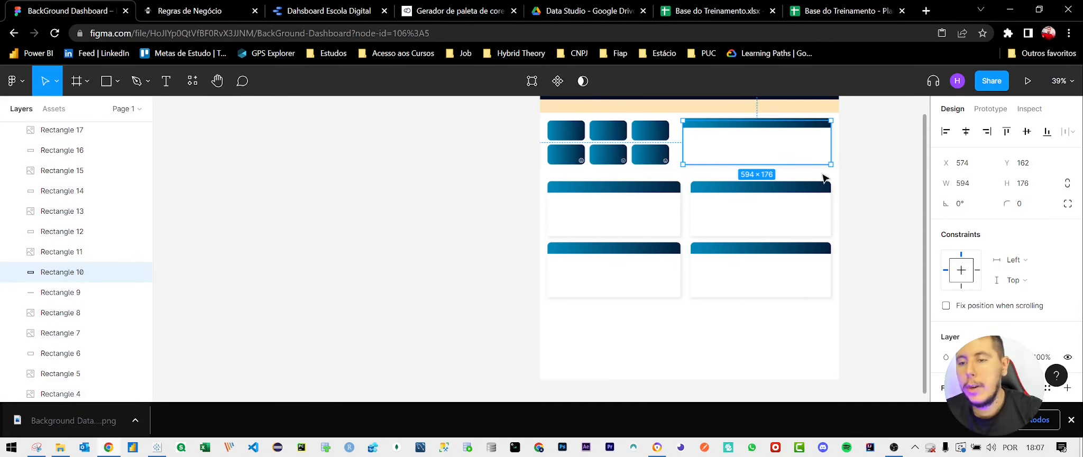
drag(821, 170, 637, 323)
key(ctrl+g)
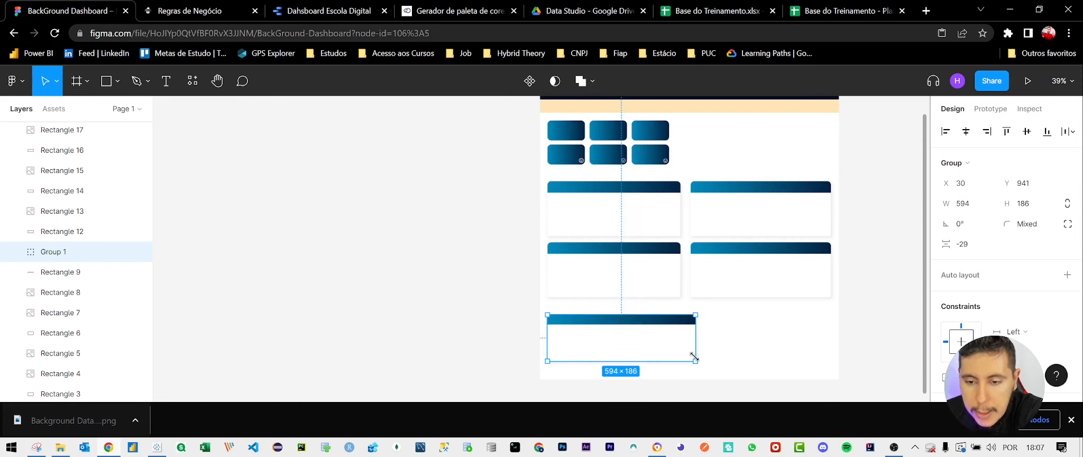
drag(695, 357, 682, 371)
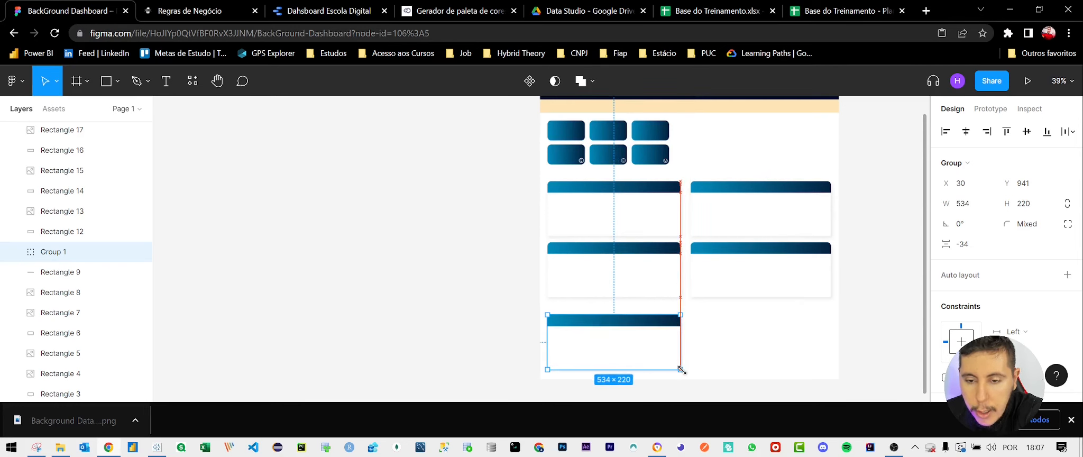
drag(682, 316, 681, 306)
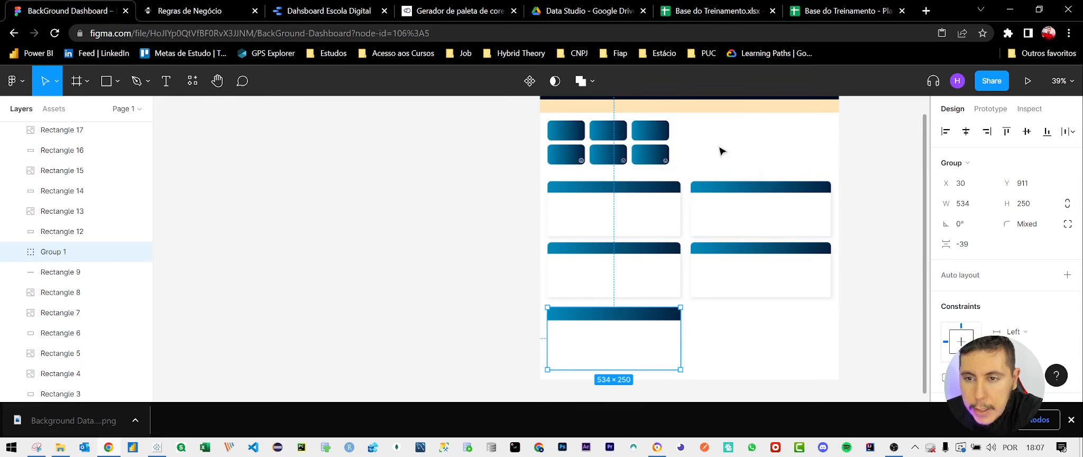
Move the middle-row right card to the new bottom row beside the grouped card and match its height
click(837, 239)
drag(837, 236, 757, 315)
drag(835, 369, 833, 371)
click(863, 285)
Export the Background Data Studio frame as a 1x PNG
scroll(863, 286, up, 3)
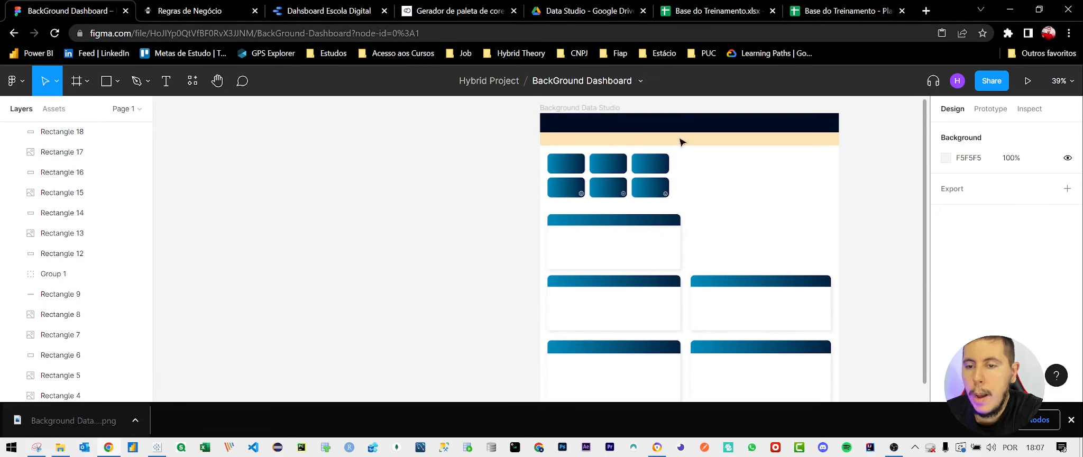
click(577, 109)
scroll(1009, 267, down, 7)
click(1007, 329)
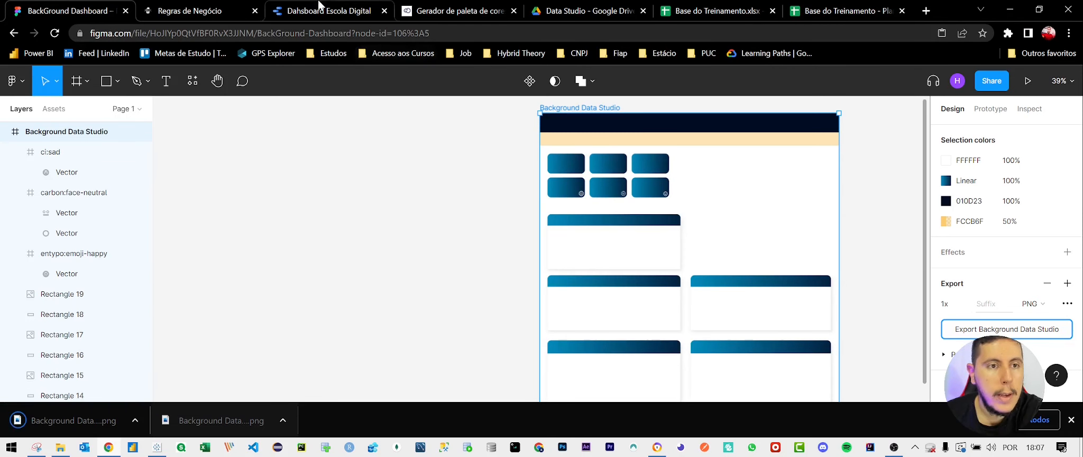
Switch back to the Data Studio report and delete the old background image
click(319, 11)
scroll(476, 194, up, 8)
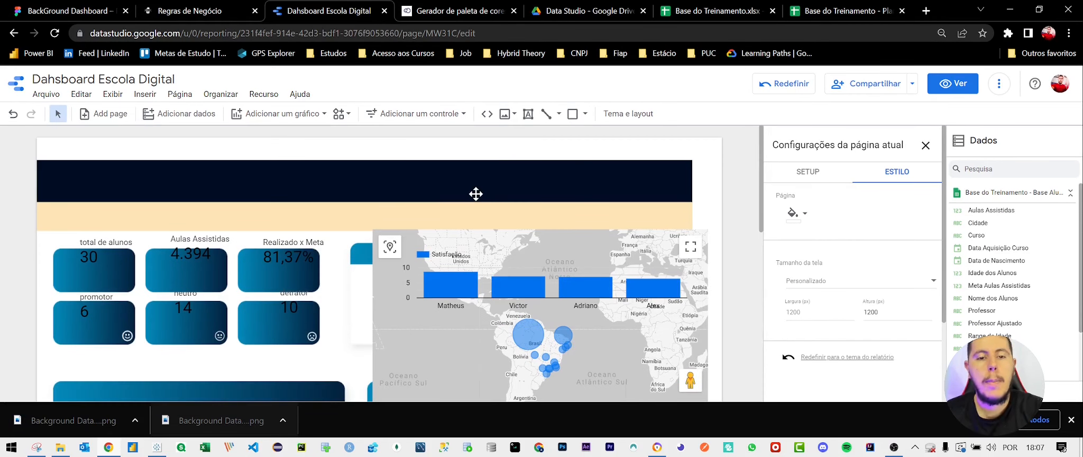
click(476, 194)
key(Delete)
Upload Background Data Studio (1).png from the Downloads folder into the report page
click(508, 114)
click(518, 143)
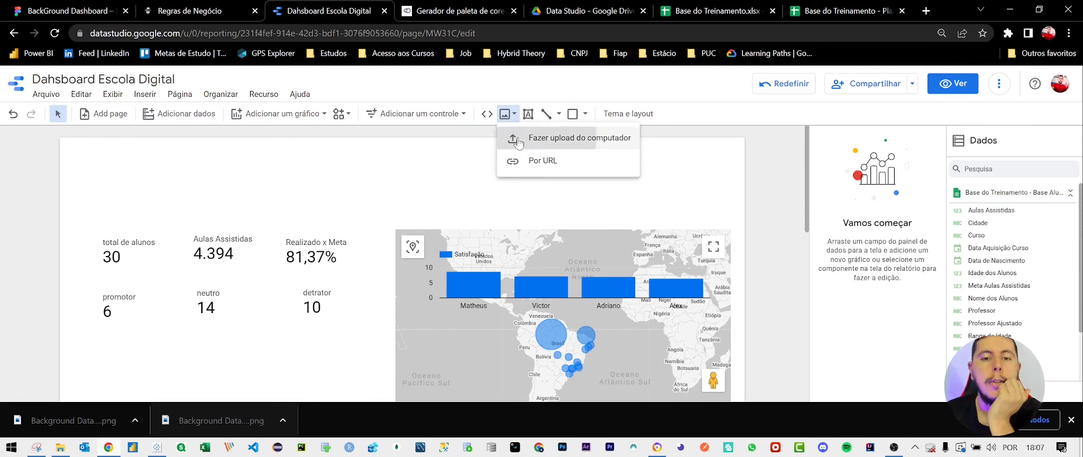
click(148, 138)
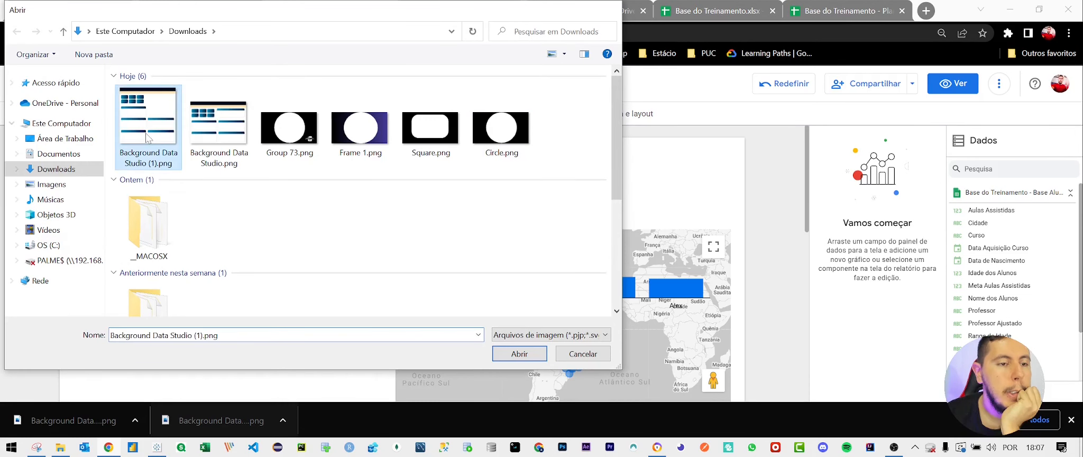
double_click(148, 139)
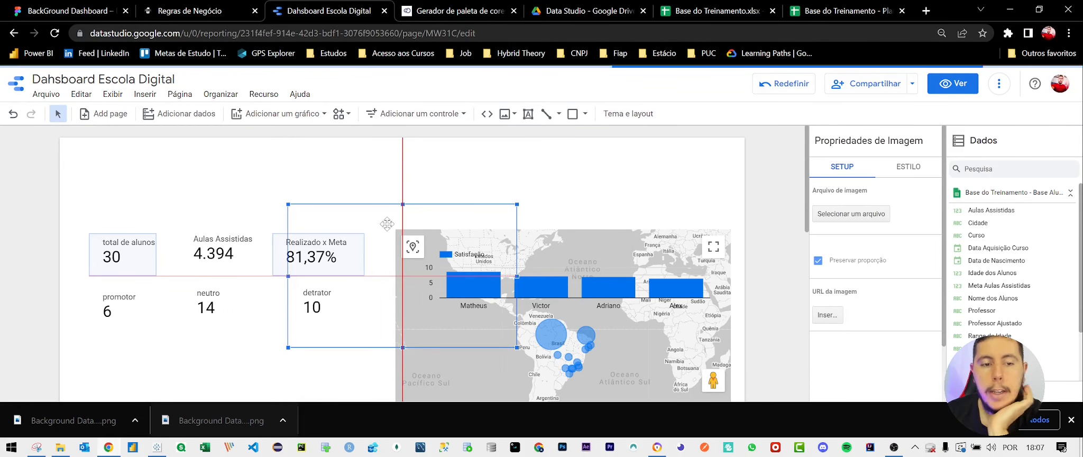
Align the new background image with the page's upper-left corner and enlarge it to cover the whole page
drag(387, 225, 161, 164)
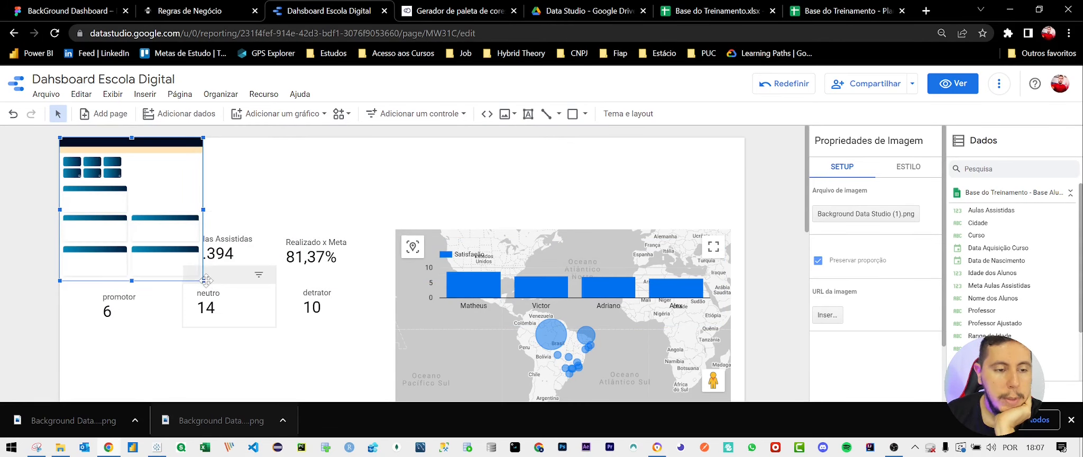
drag(203, 279, 442, 322)
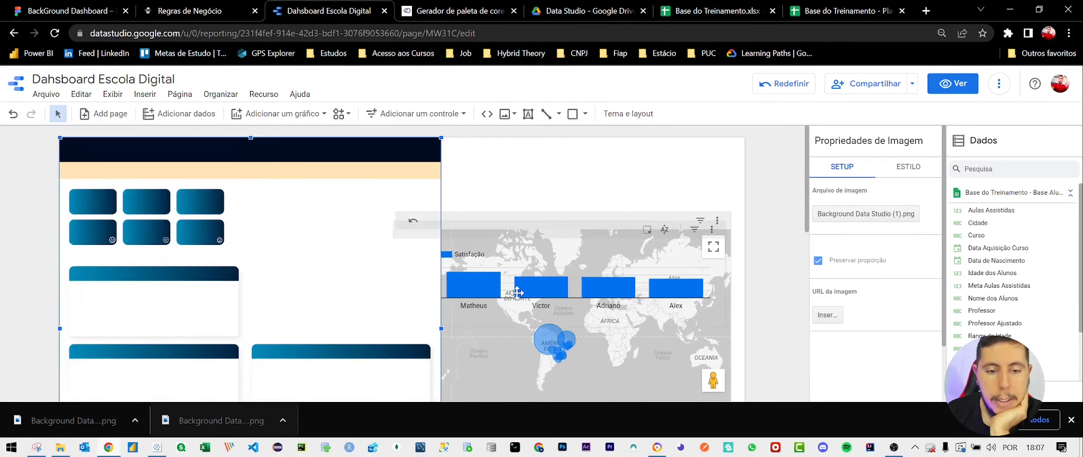
scroll(776, 265, down, 5)
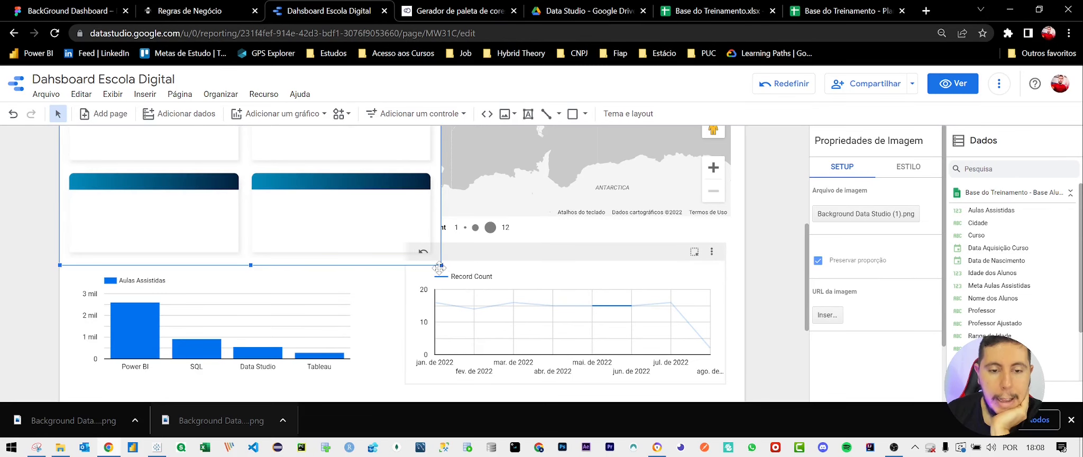
drag(437, 267, 746, 391)
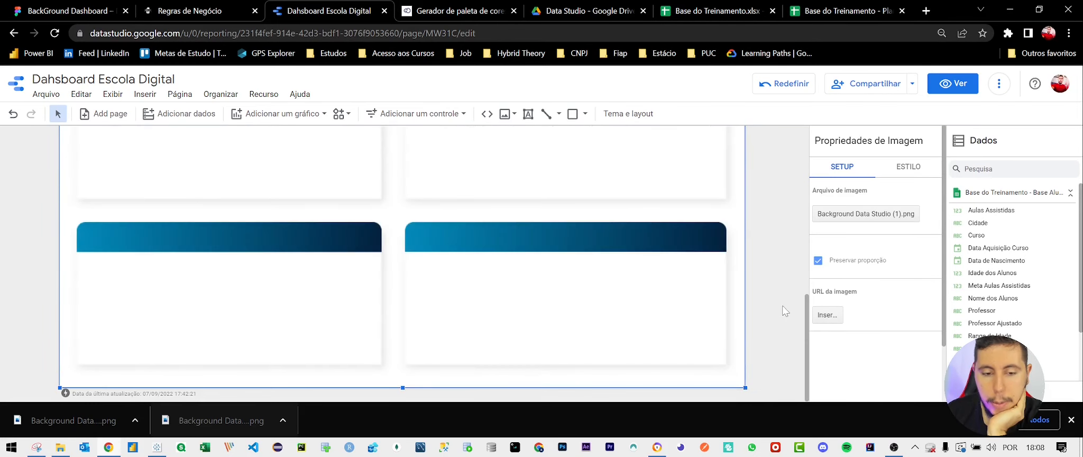
scroll(782, 306, up, 5)
Send the new background image to the back, behind all charts and scorecards
right_click(425, 237)
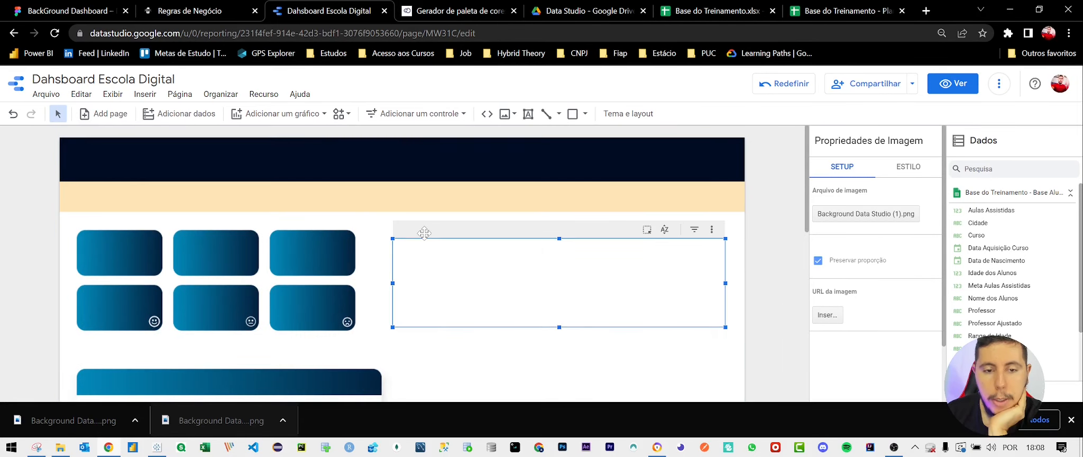
click(360, 176)
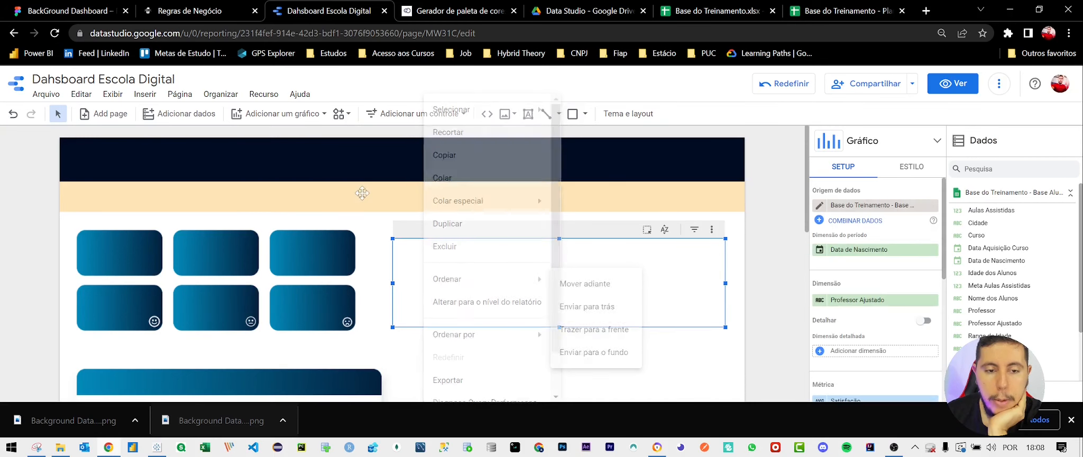
click(360, 176)
right_click(408, 255)
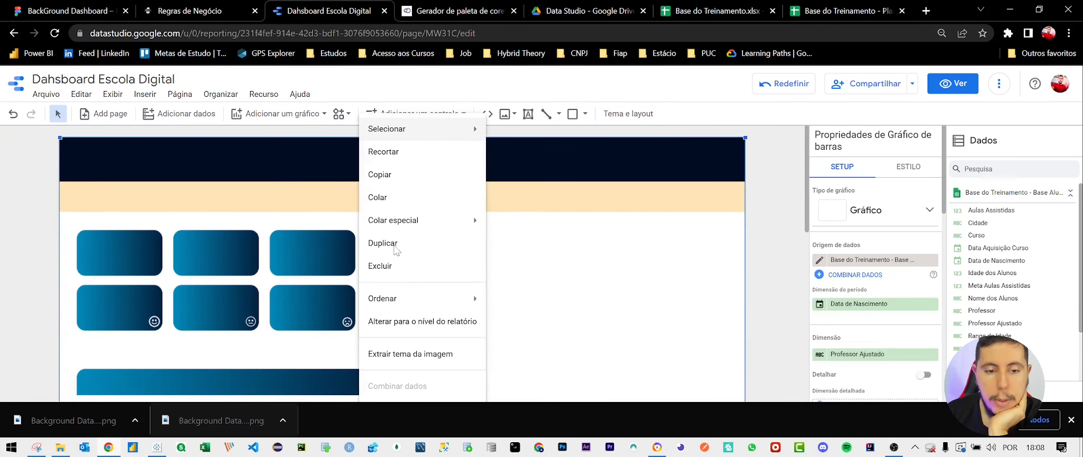
mouse_move(466, 299)
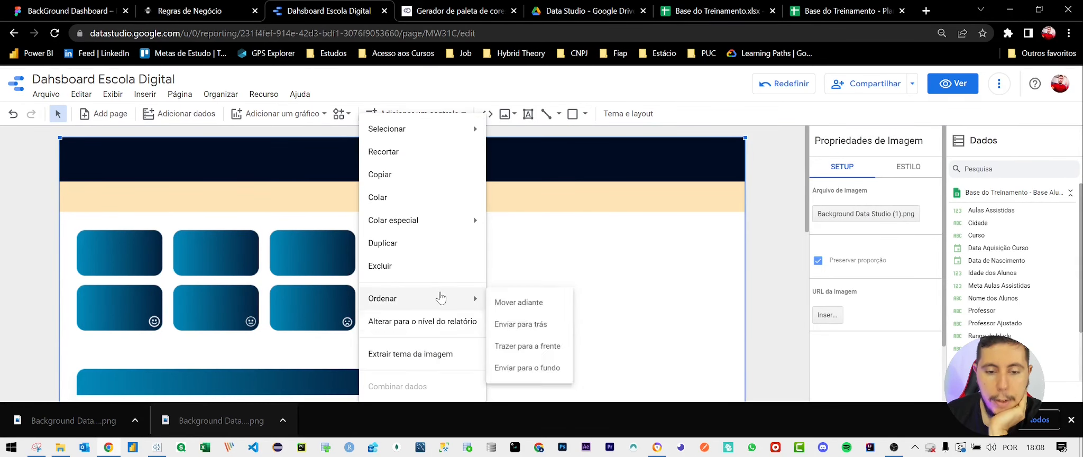
click(559, 370)
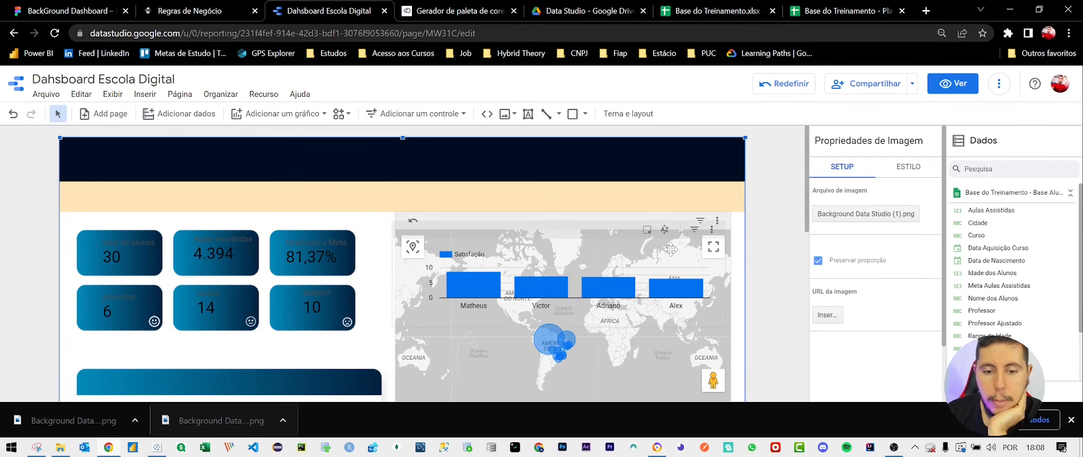
scroll(420, 299, down, 1)
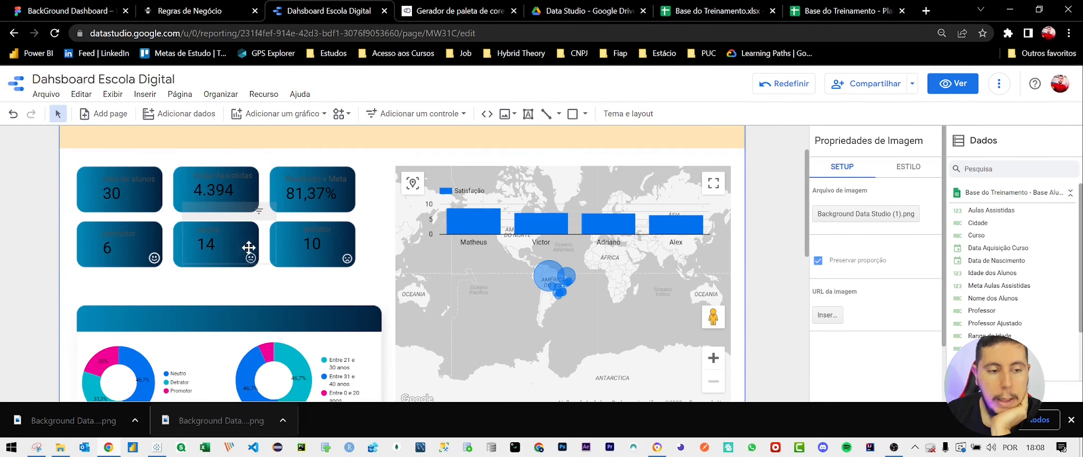
Shrink the city map against its right side so the Satisfação bar chart underneath is uncovered
scroll(557, 307, down, 1)
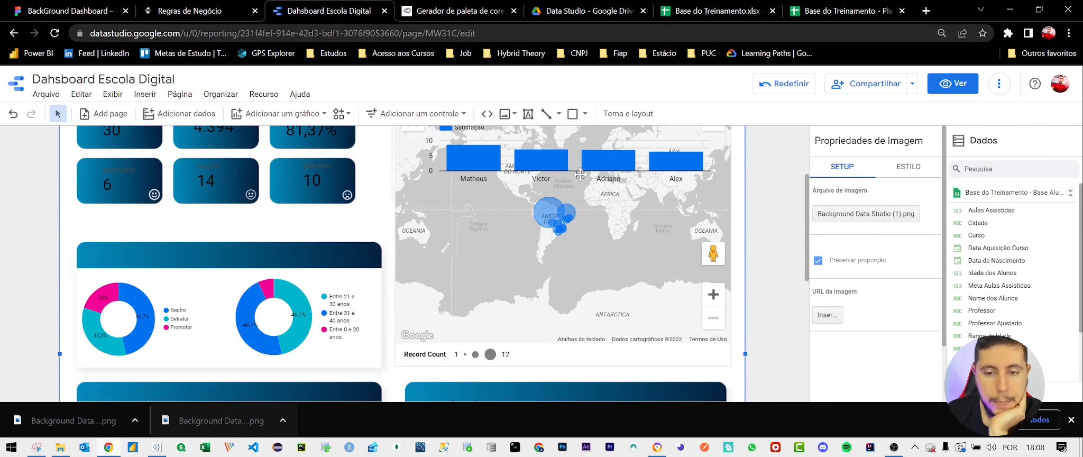
scroll(783, 286, down, 3)
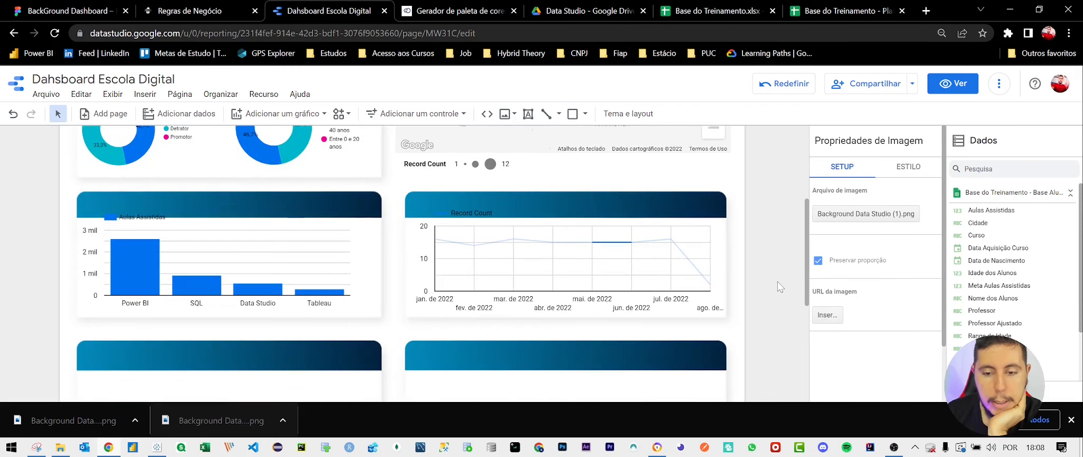
click(777, 287)
scroll(778, 287, down, 1)
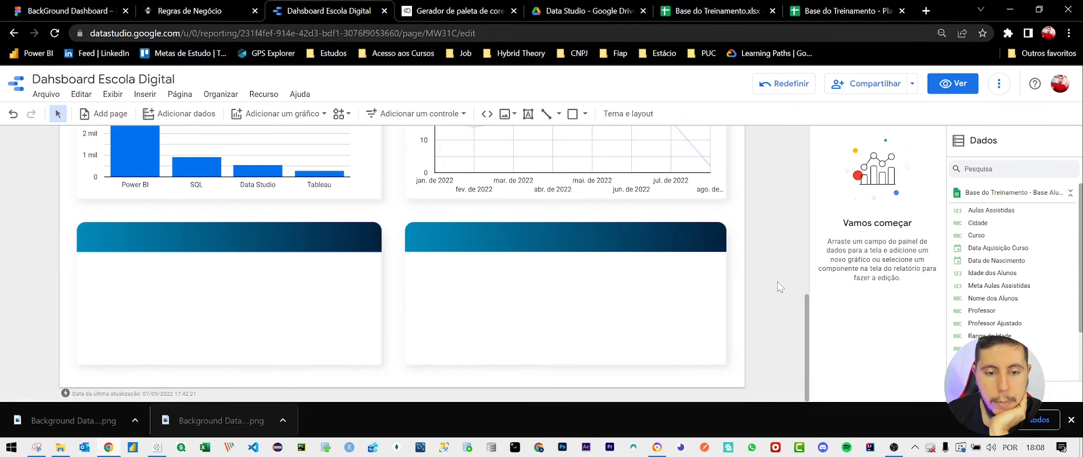
scroll(746, 284, up, 3)
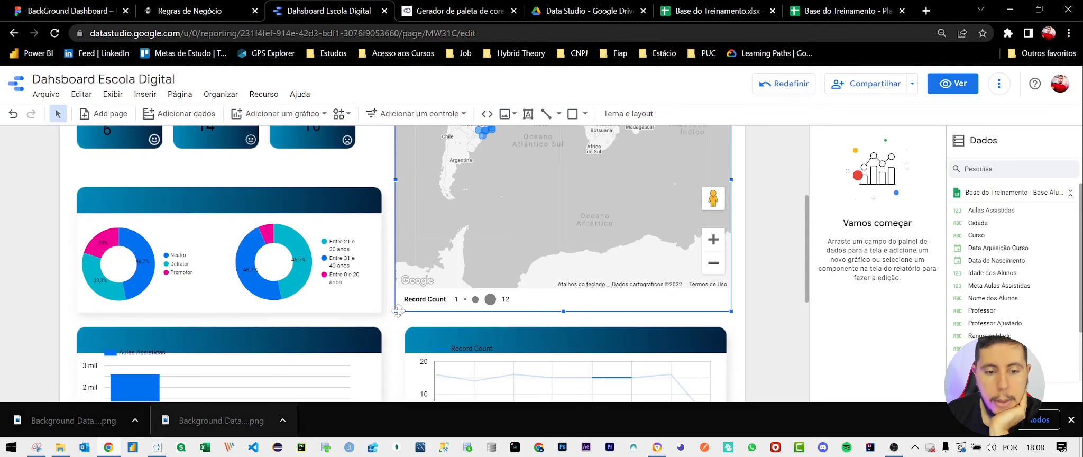
drag(398, 311, 650, 256)
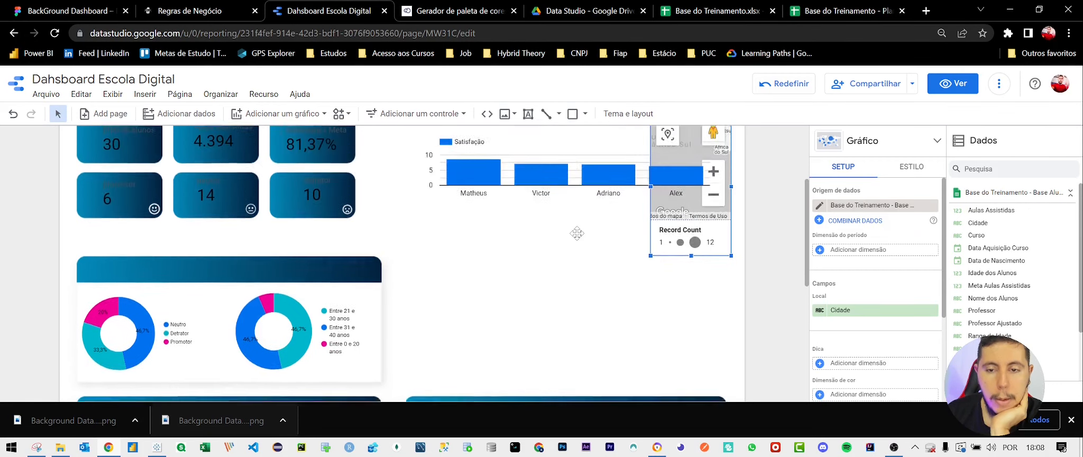
Move the Satisfação bar chart out of the map area toward the page bottom, undoing the accidental move of the line chart
scroll(577, 233, up, 3)
drag(560, 248, 513, 378)
scroll(549, 307, down, 5)
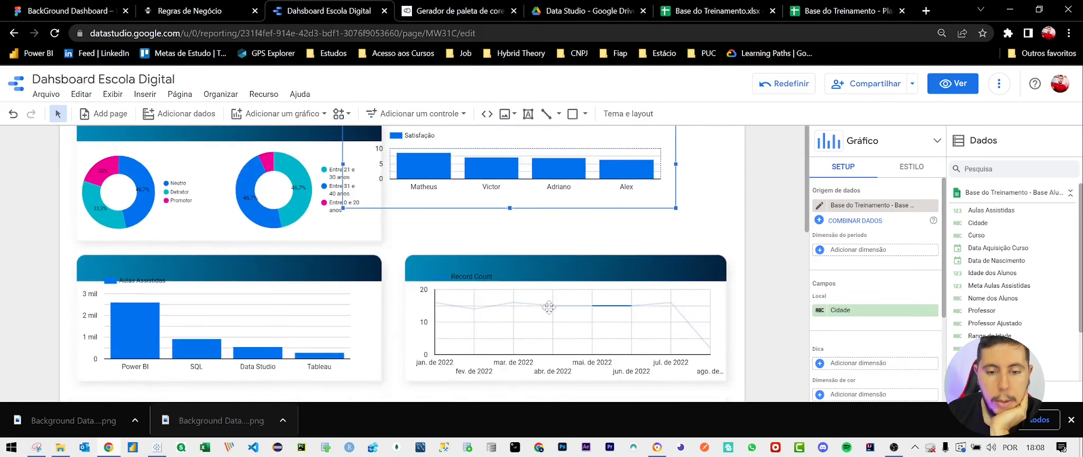
drag(526, 176, 473, 386)
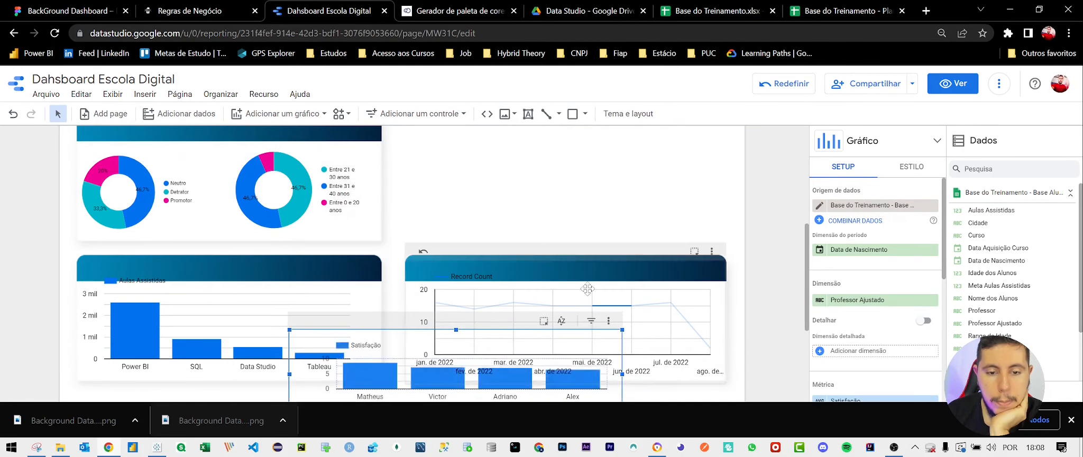
scroll(588, 289, down, 3)
drag(523, 217, 488, 275)
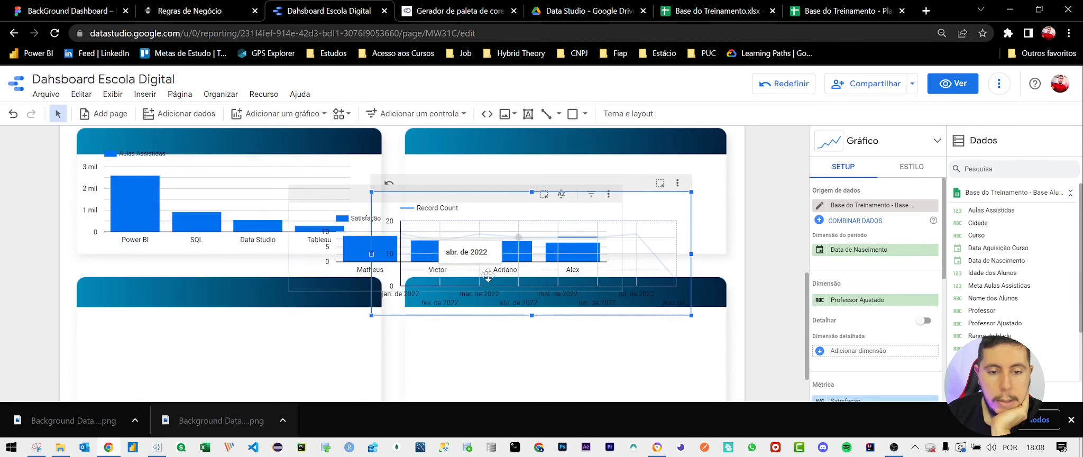
key(ctrl+z)
Place the Satisfação bar chart on the empty bottom cards and enlarge it to span both of them
drag(348, 248, 169, 358)
scroll(370, 296, down, 1)
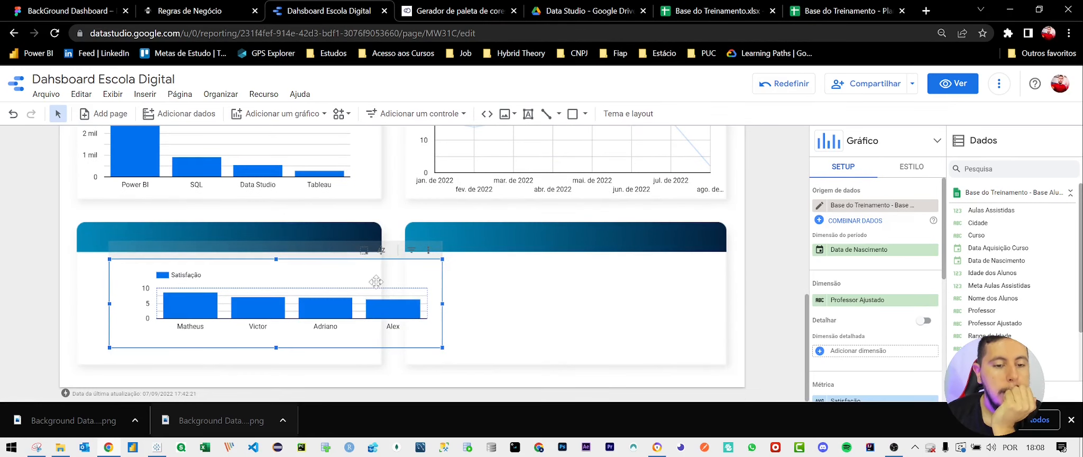
drag(375, 282, 338, 299)
drag(399, 276, 726, 229)
Enlarge the city map to fill the free area beside the scorecards, matching the width of the line chart's card
scroll(752, 291, up, 6)
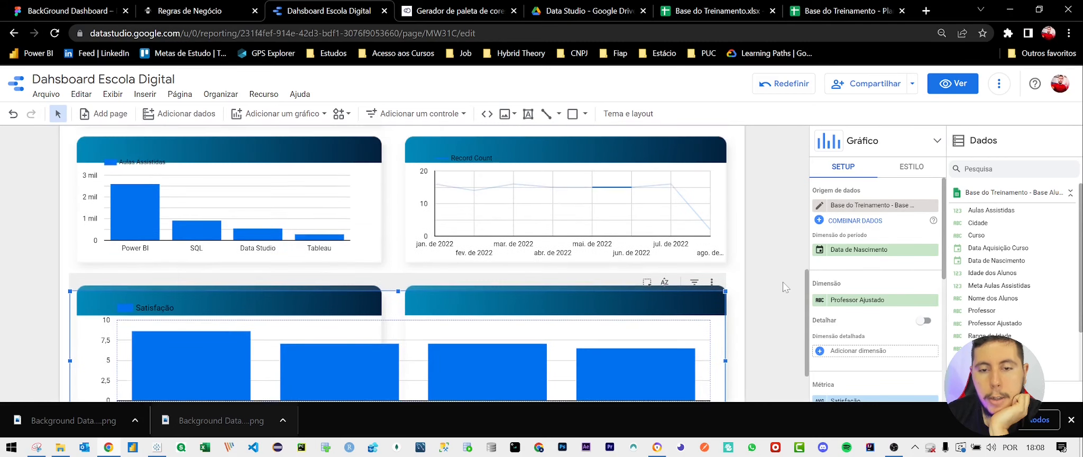
drag(664, 217, 720, 371)
scroll(563, 324, down, 2)
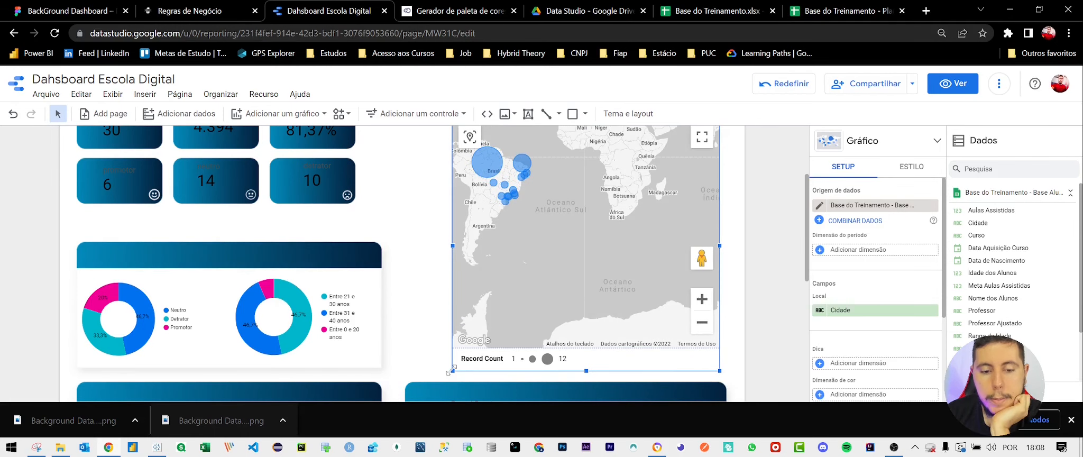
drag(453, 369, 406, 370)
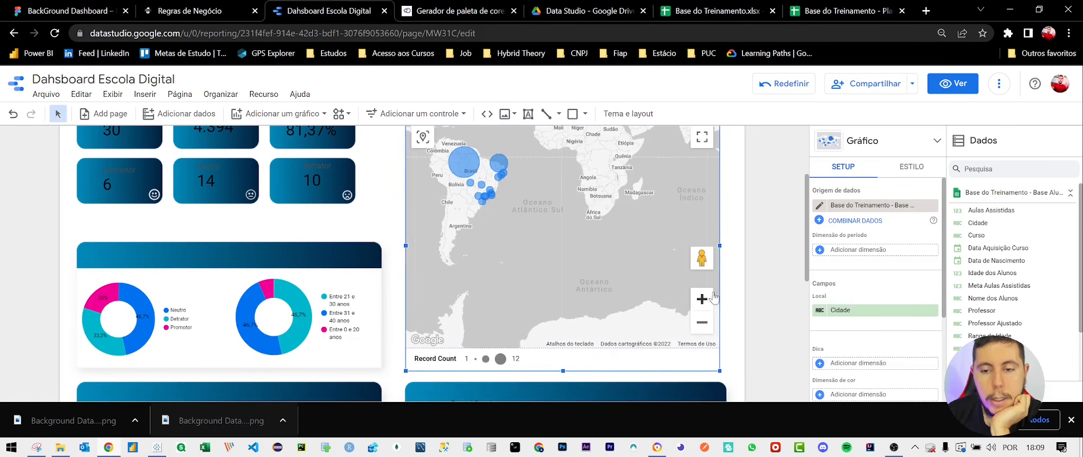
Zoom the map out to the whole world and review the rearranged page from the header to the Satisfação chart
scroll(750, 282, up, 2)
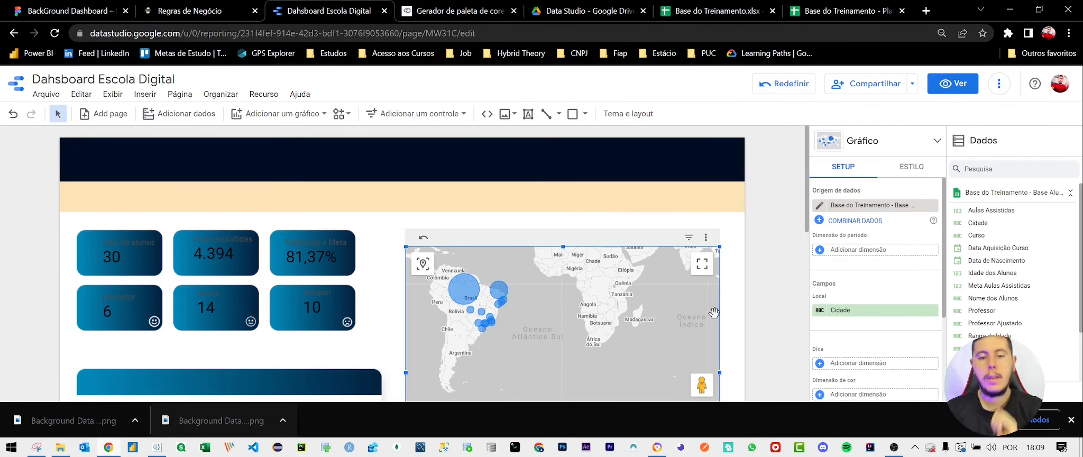
scroll(687, 258, down, 2)
scroll(514, 273, up, 2)
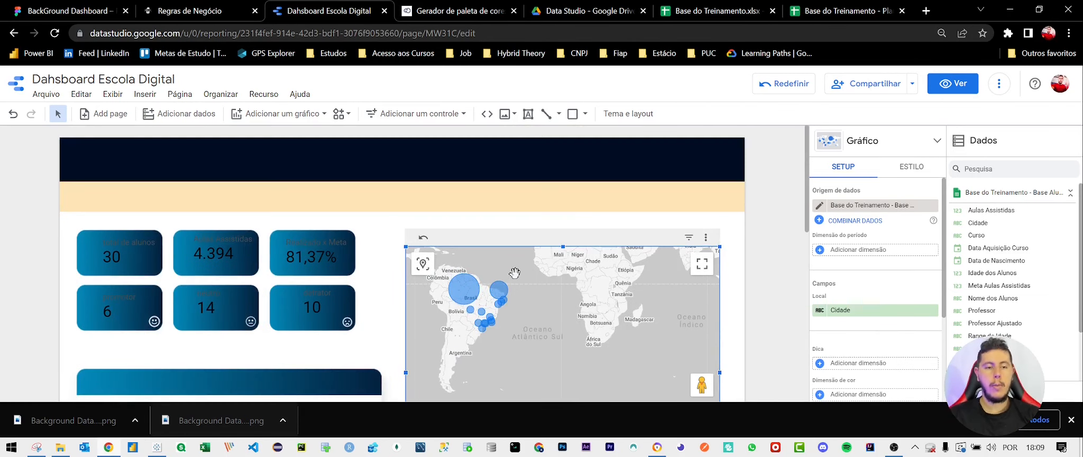
scroll(644, 372, down, 1)
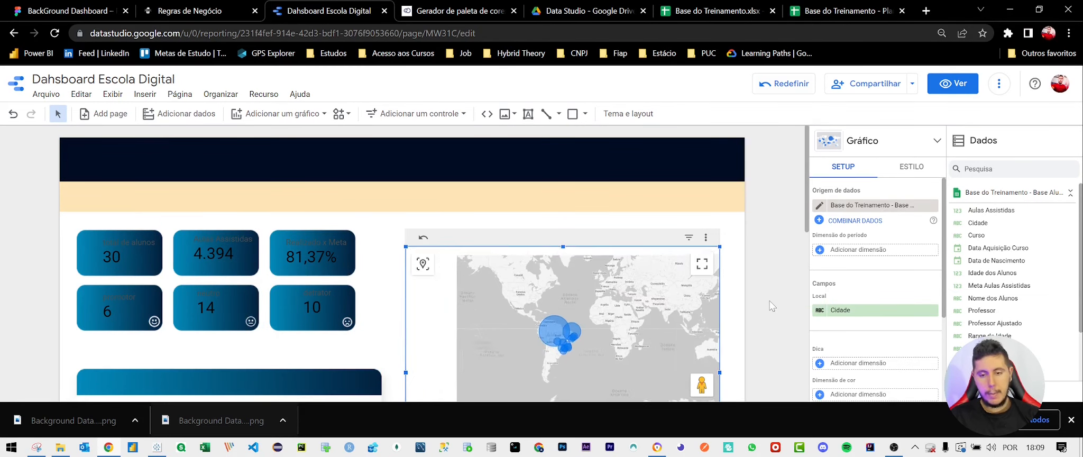
scroll(773, 306, down, 3)
scroll(772, 306, down, 4)
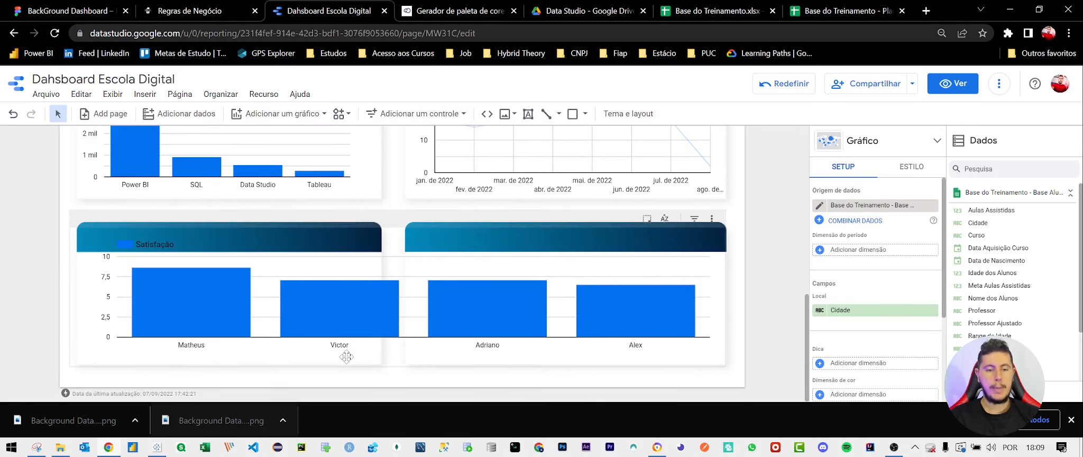
scroll(463, 347, up, 7)
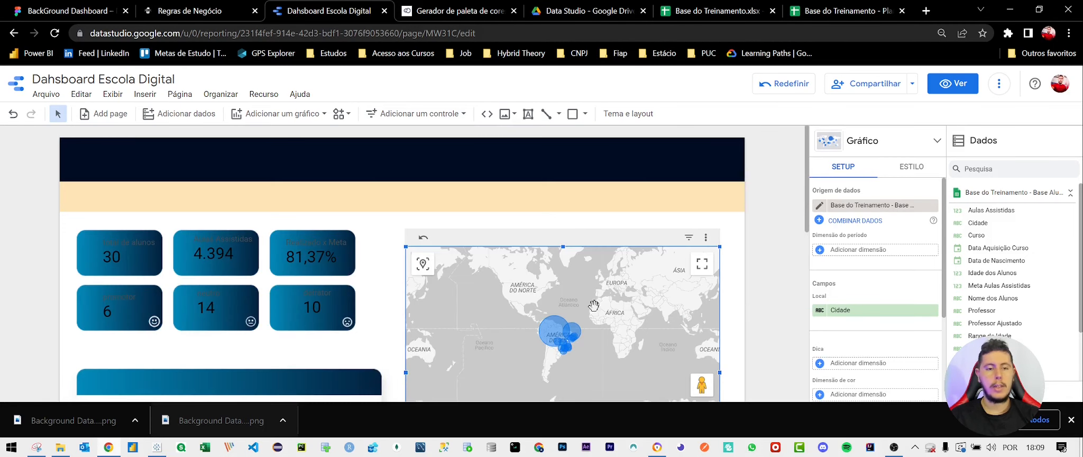
Widen the total de alunos scorecard slightly to the left and set its label colour to white
click(110, 264)
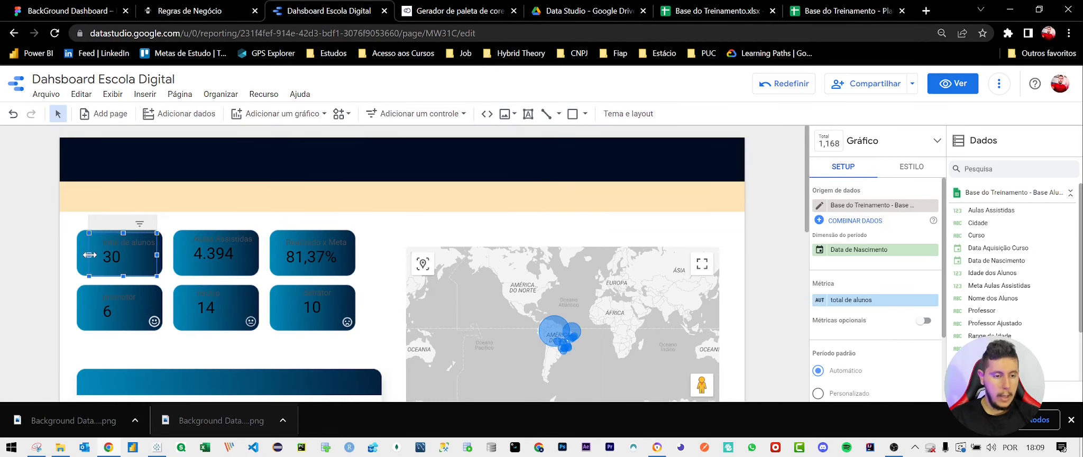
drag(90, 255, 83, 254)
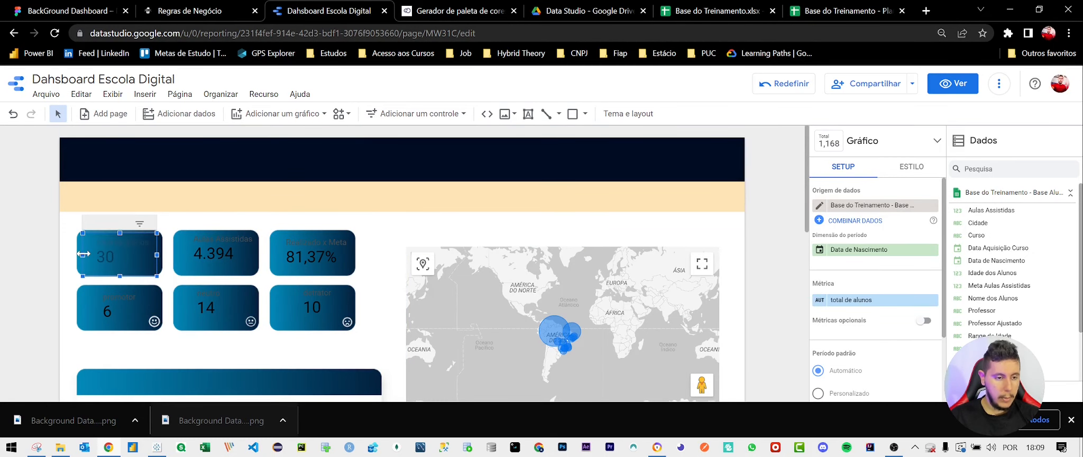
click(911, 166)
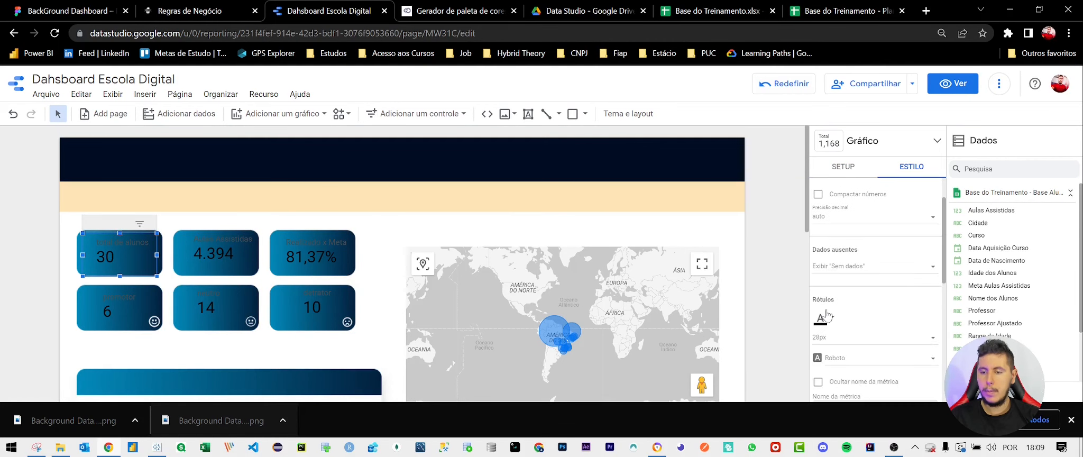
click(829, 318)
click(993, 220)
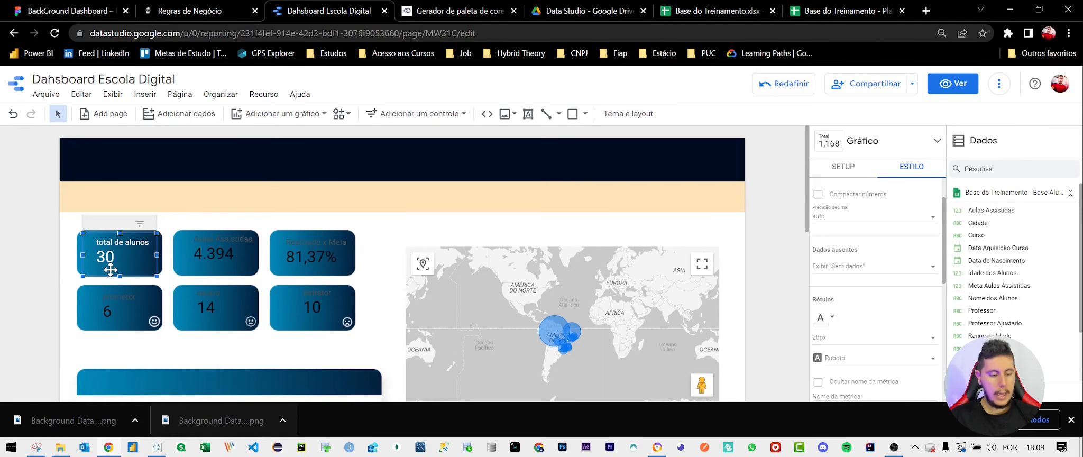
key(ctrl+shift+i)
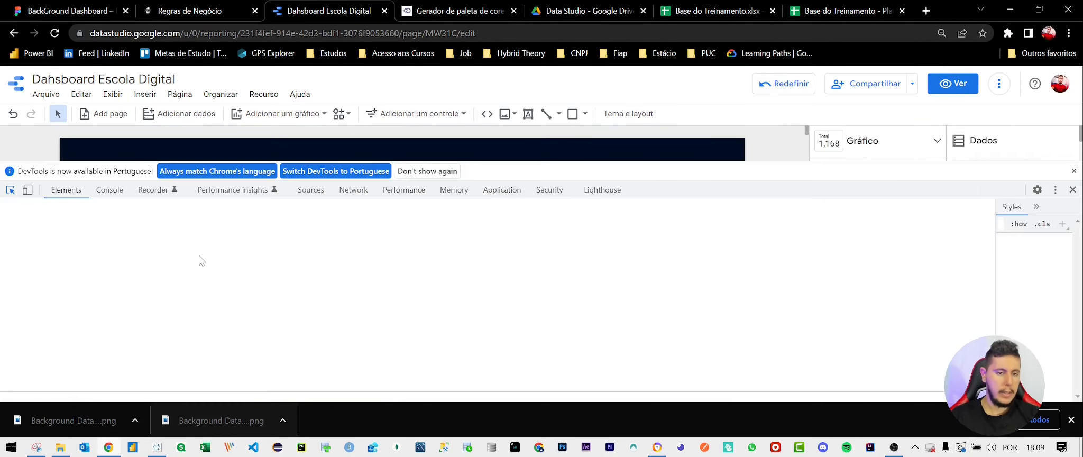
click(1073, 190)
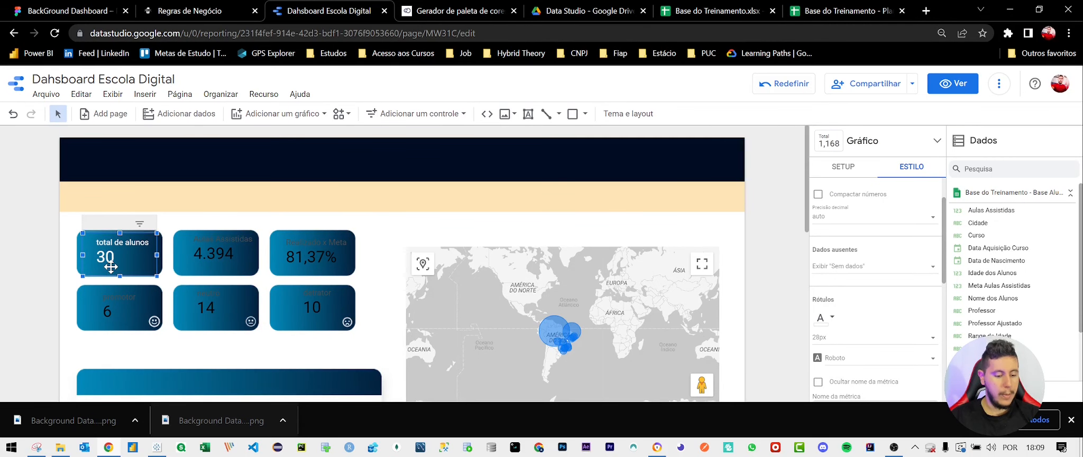
key(ctrl+shift+i)
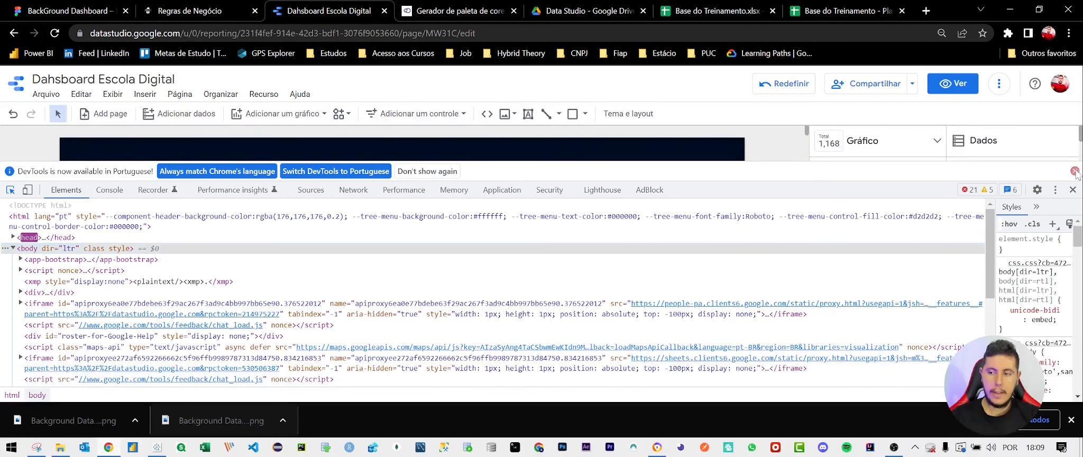
click(1074, 171)
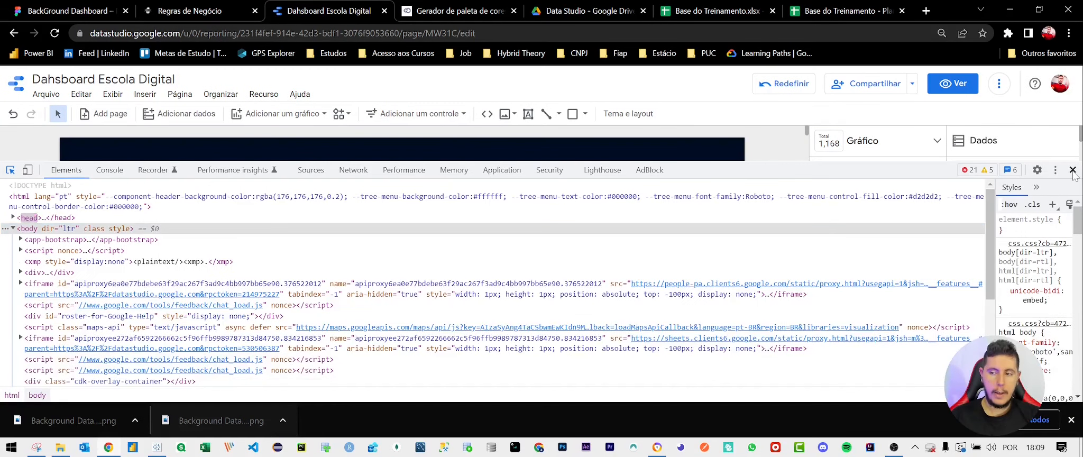
click(1073, 171)
Paste only the total de alunos scorecard's style onto the Realizado x Meta and Aulas Assistidas scorecards
right_click(127, 271)
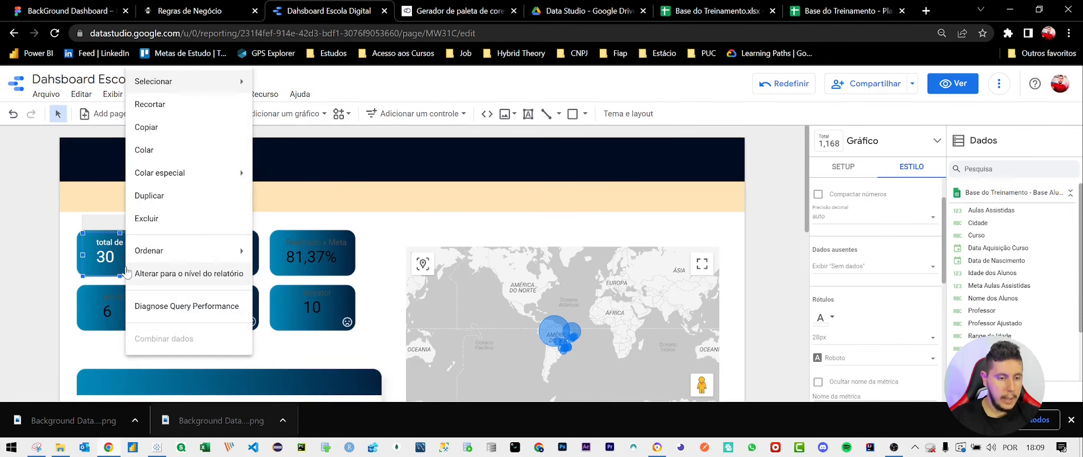
mouse_move(199, 181)
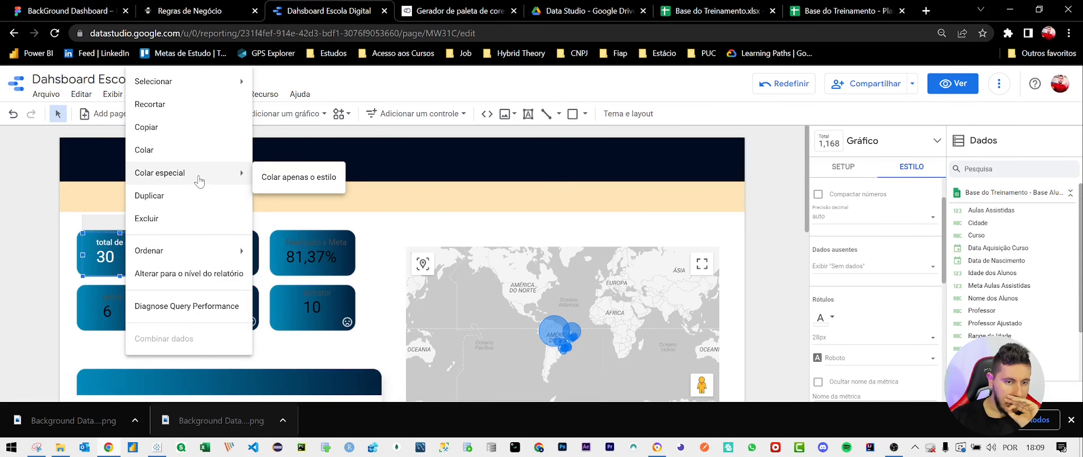
click(311, 257)
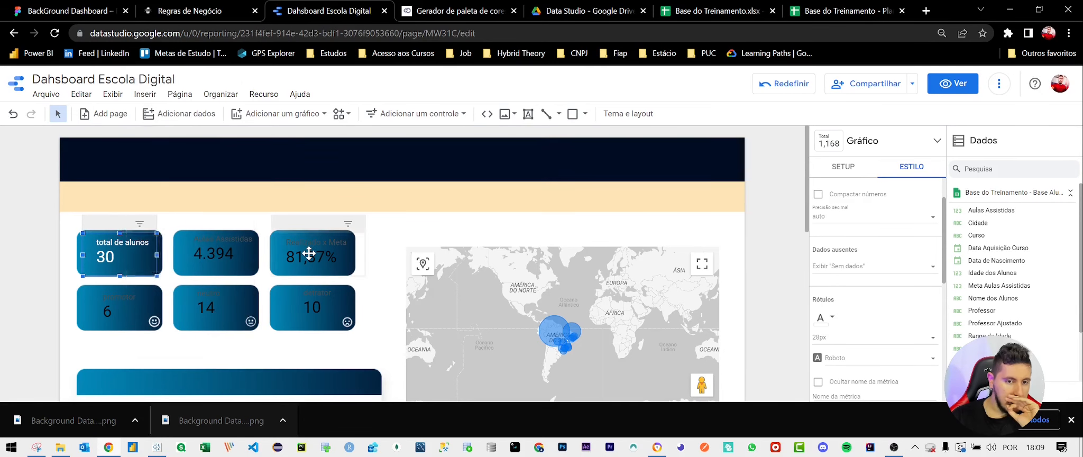
right_click(310, 260)
mouse_move(310, 259)
mouse_move(363, 172)
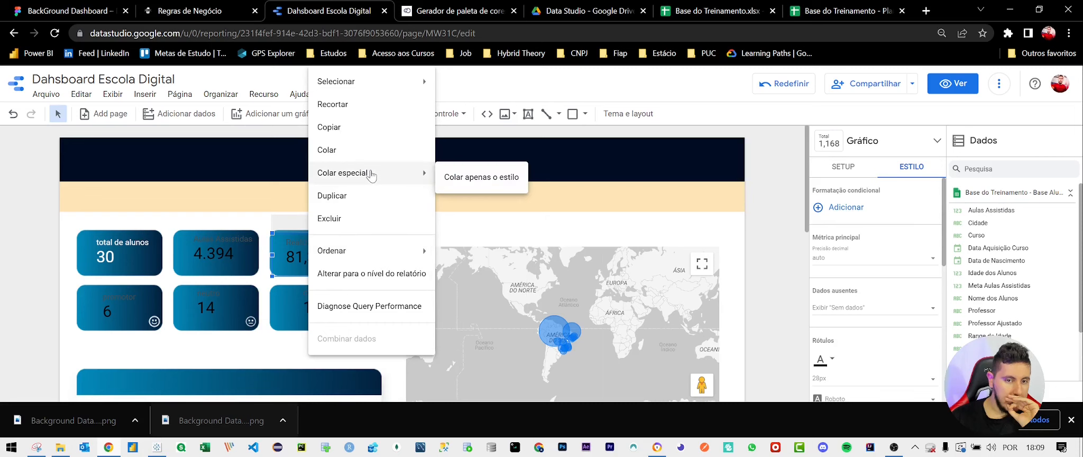
click(466, 174)
click(241, 253)
right_click(241, 253)
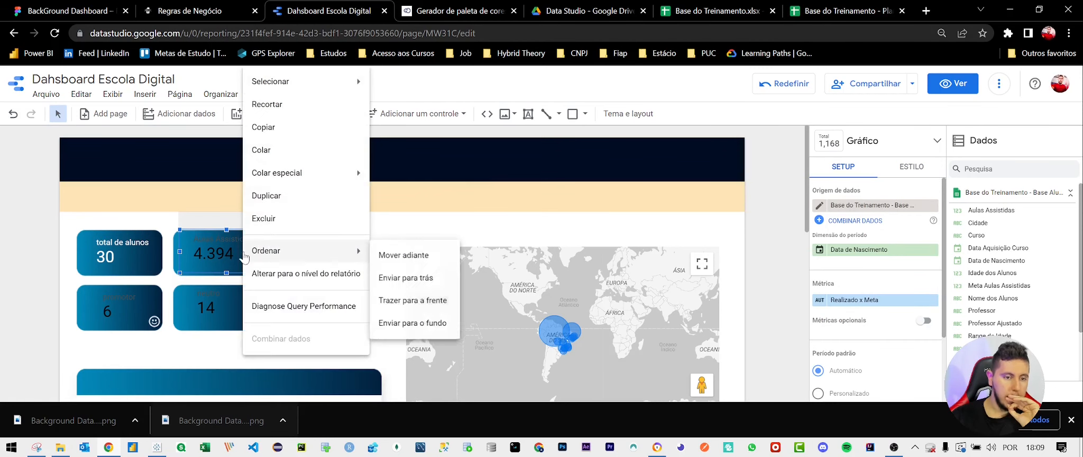
mouse_move(344, 173)
click(385, 179)
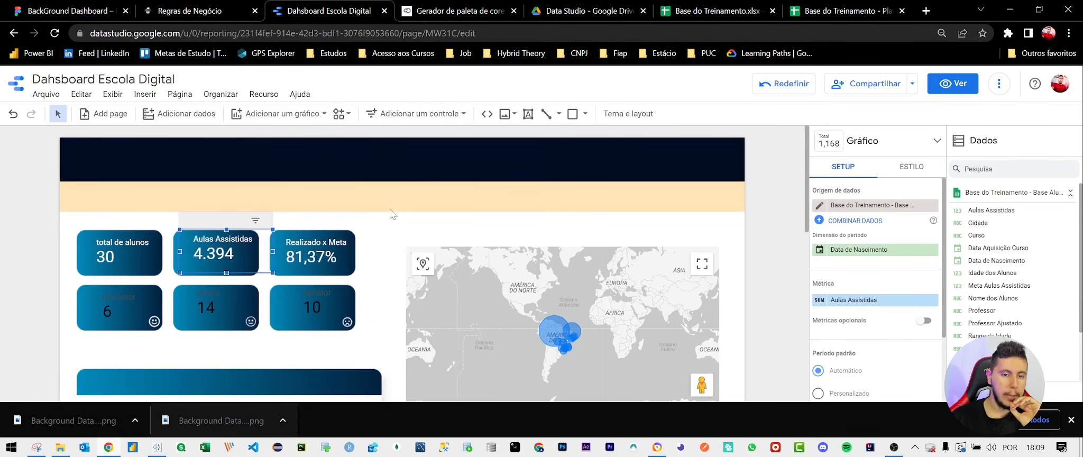
Paste the same white-text style, without other content, onto the detrator, neutro and promotor scorecards
click(313, 307)
right_click(313, 307)
mouse_move(397, 173)
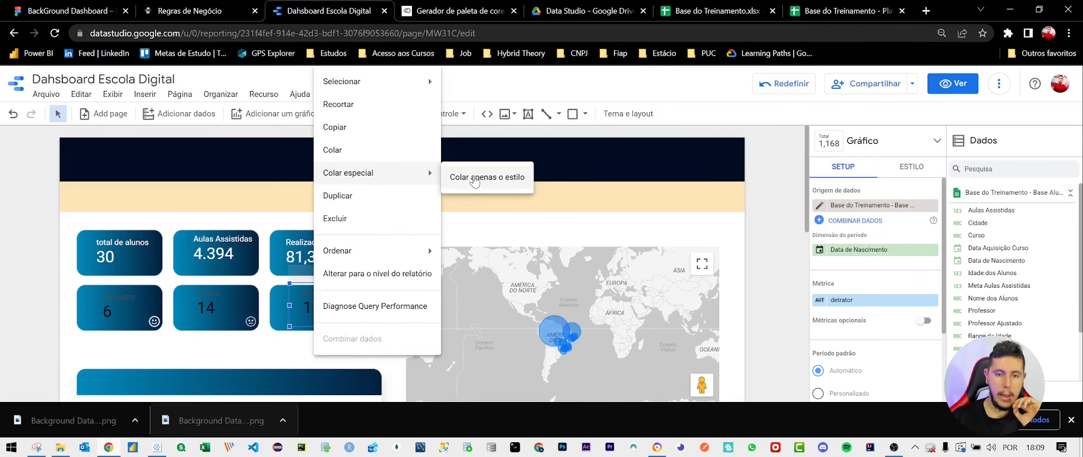
click(466, 174)
click(211, 310)
right_click(211, 311)
mouse_move(287, 178)
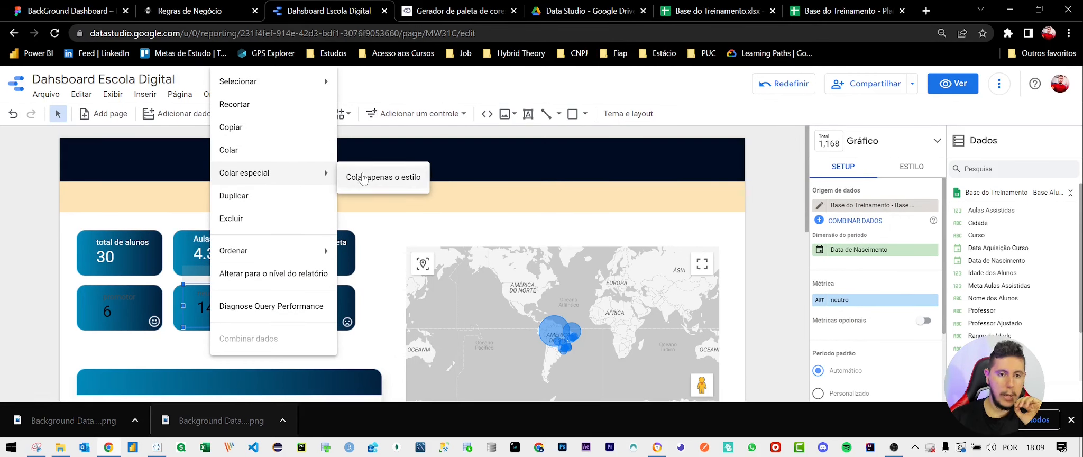
click(344, 177)
click(115, 310)
right_click(115, 309)
mouse_move(183, 173)
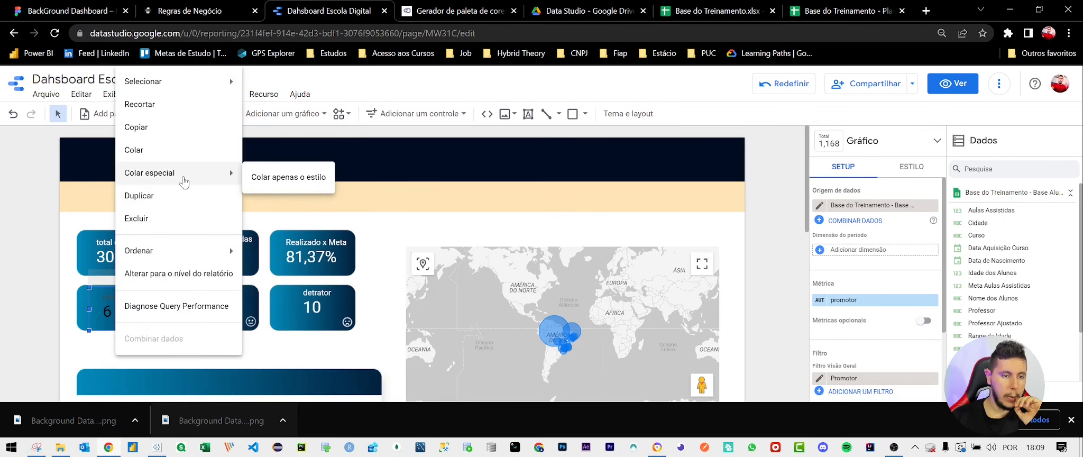
click(286, 174)
Adjust the placement and width of the neutro, detrator and promotor scorecards so each sits beside the face icon in its blue card
drag(217, 292, 247, 310)
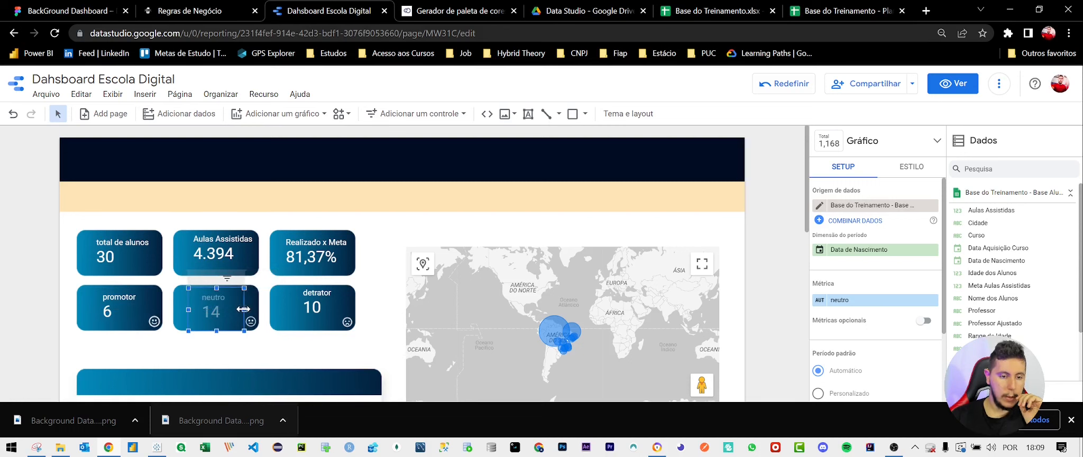
mouse_move(324, 300)
mouse_down()
mouse_move(317, 305)
mouse_move(369, 309)
mouse_move(339, 310)
mouse_up()
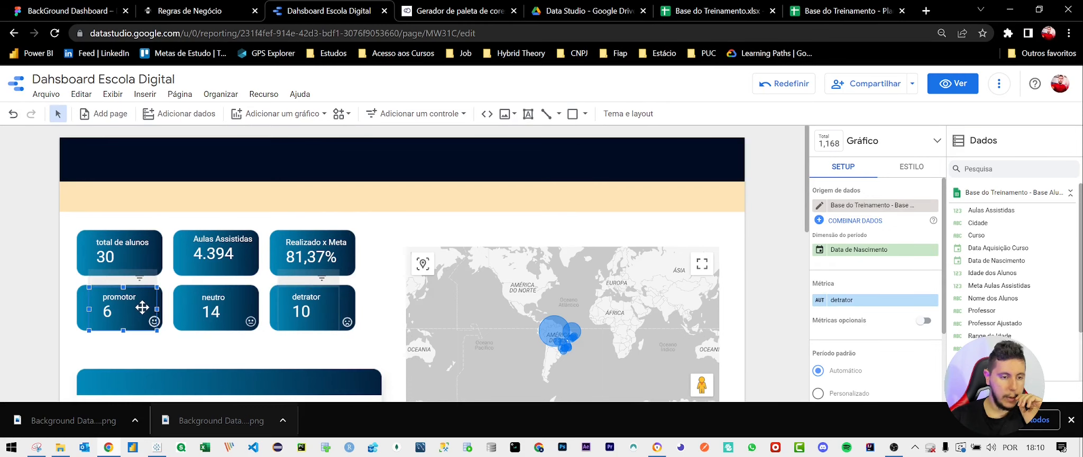
drag(143, 315, 124, 306)
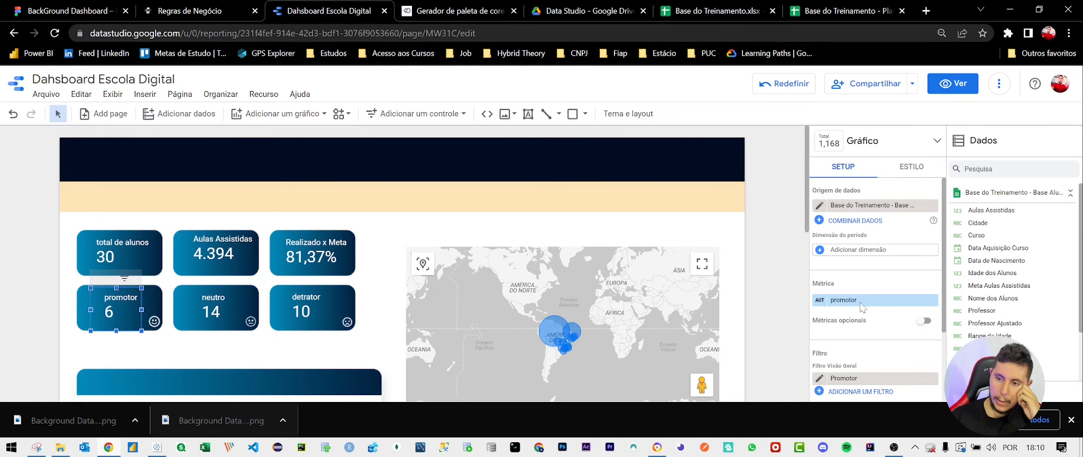
Centre the metric name, value and comparison text in the promotor, neutro and detrator scorecards
click(912, 167)
scroll(909, 246, down, 4)
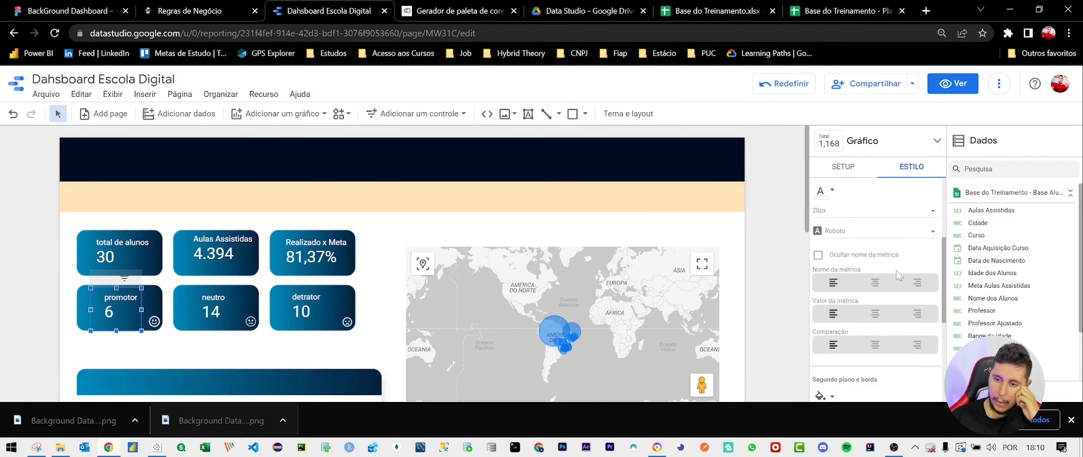
click(875, 348)
shift+click(298, 307)
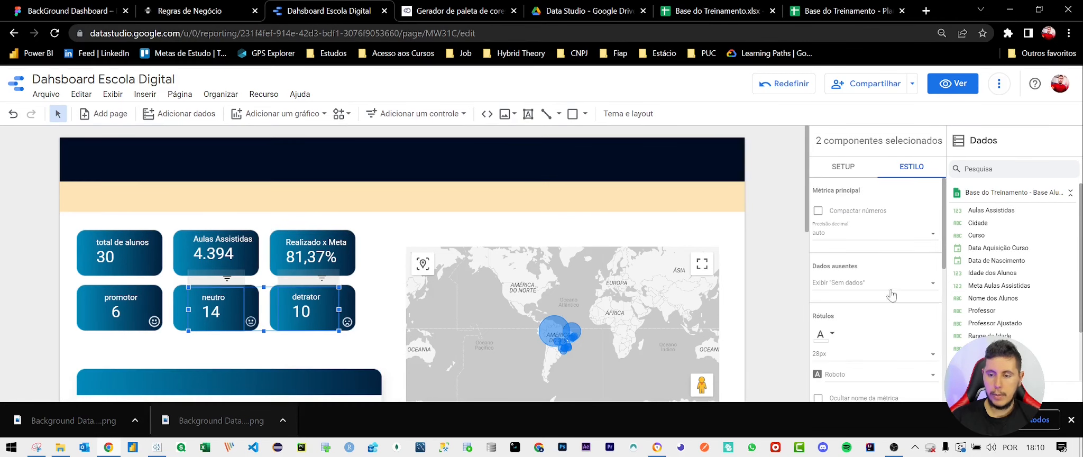
scroll(893, 304, down, 4)
scroll(883, 296, down, 2)
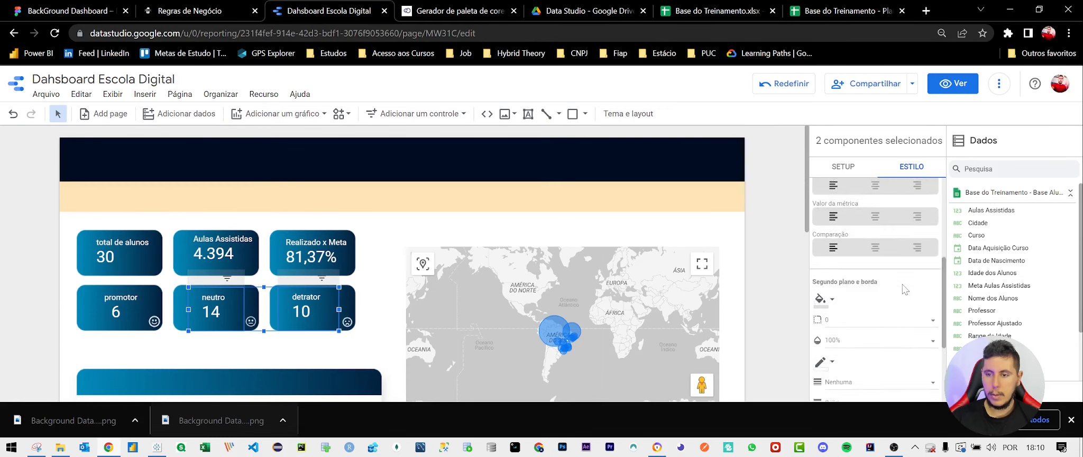
click(882, 300)
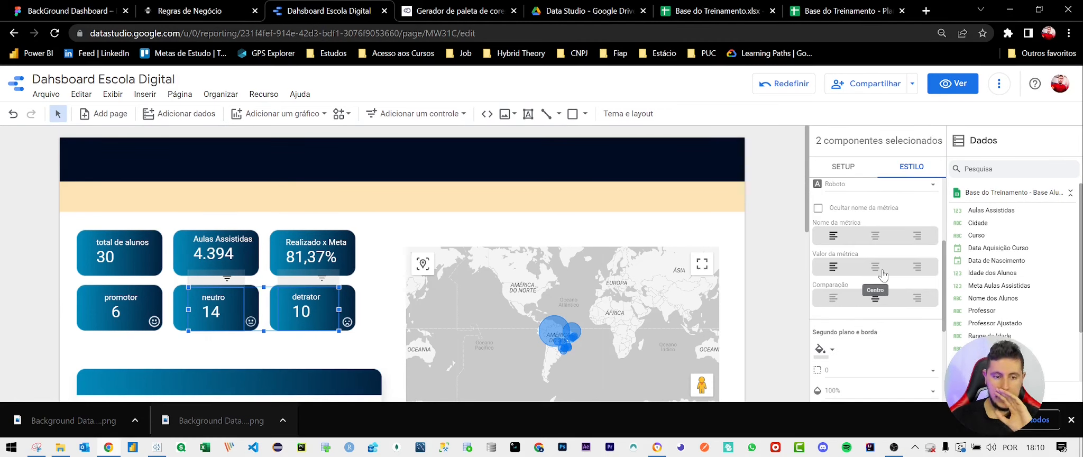
click(882, 271)
Centre the metric name, value and comparison text in the Realizado x Meta, Aulas Assistidas and total de alunos scorecards together
click(342, 251)
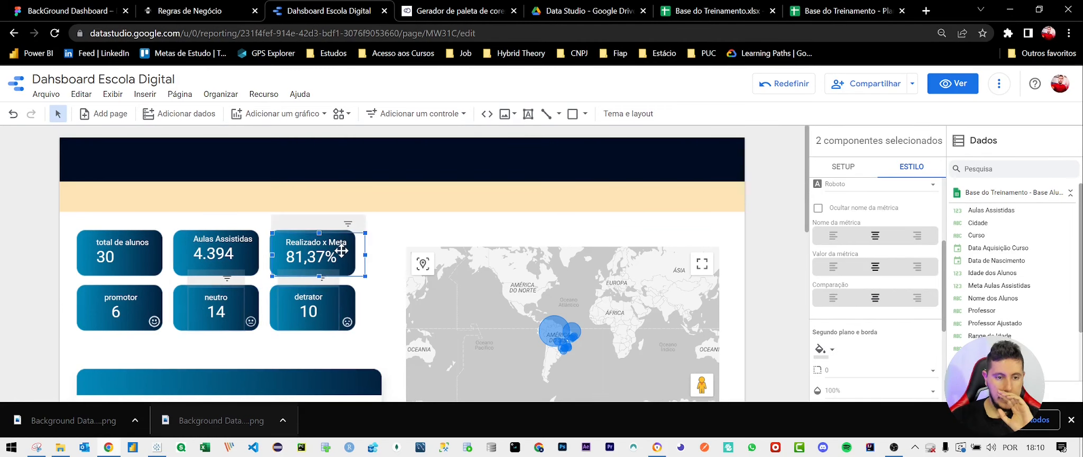
shift+click(222, 248)
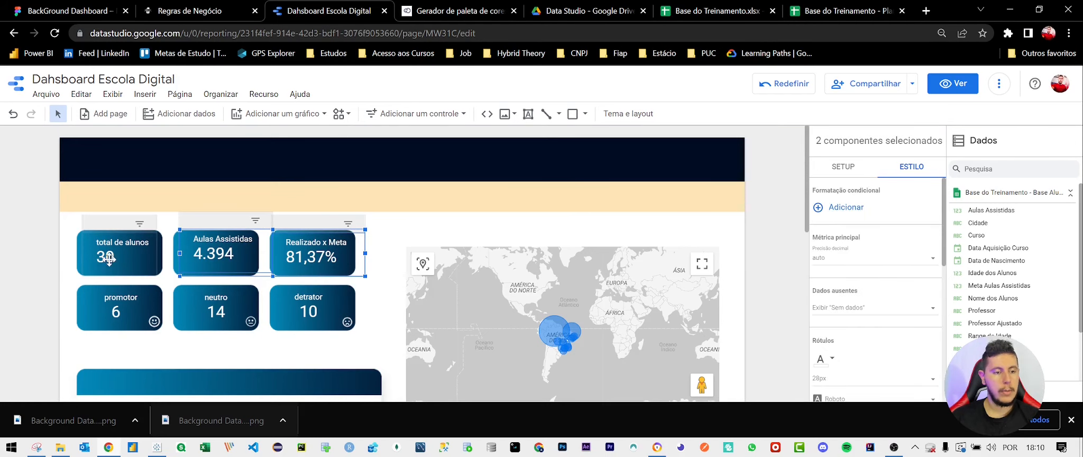
scroll(887, 274, down, 10)
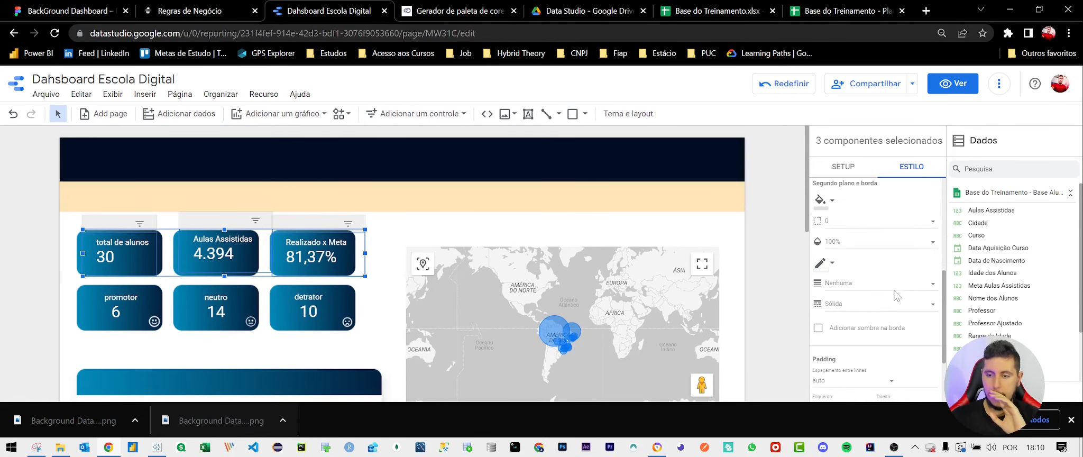
scroll(887, 273, up, 1)
scroll(905, 294, down, 1)
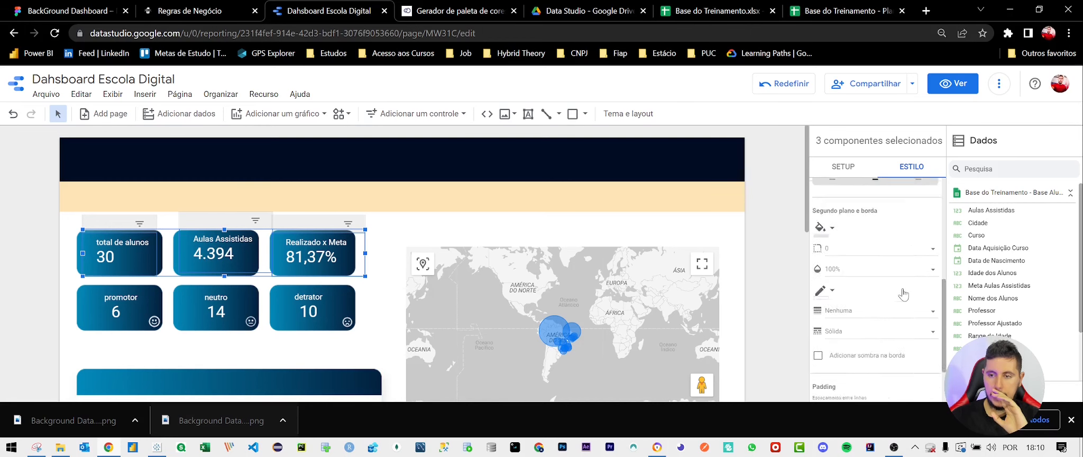
scroll(903, 294, up, 4)
click(876, 307)
click(876, 276)
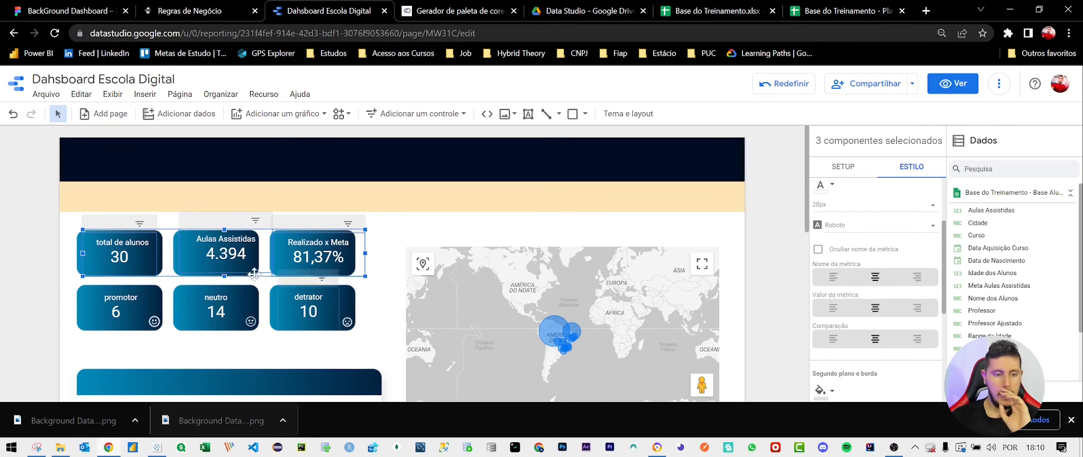
Shift the Aulas Assistidas and Realizado x Meta scorecards slightly left to centre them on their blue cards
click(231, 253)
drag(215, 253, 218, 252)
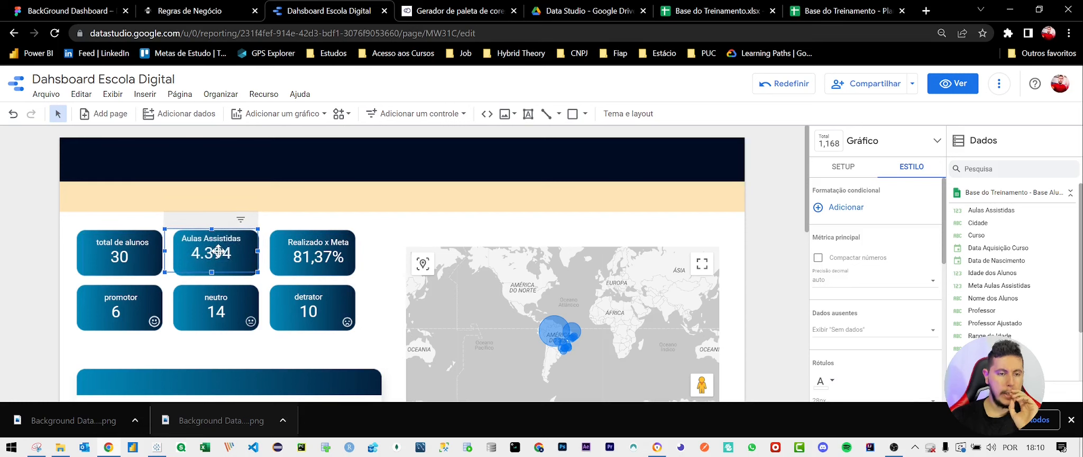
drag(312, 248, 320, 249)
click(140, 251)
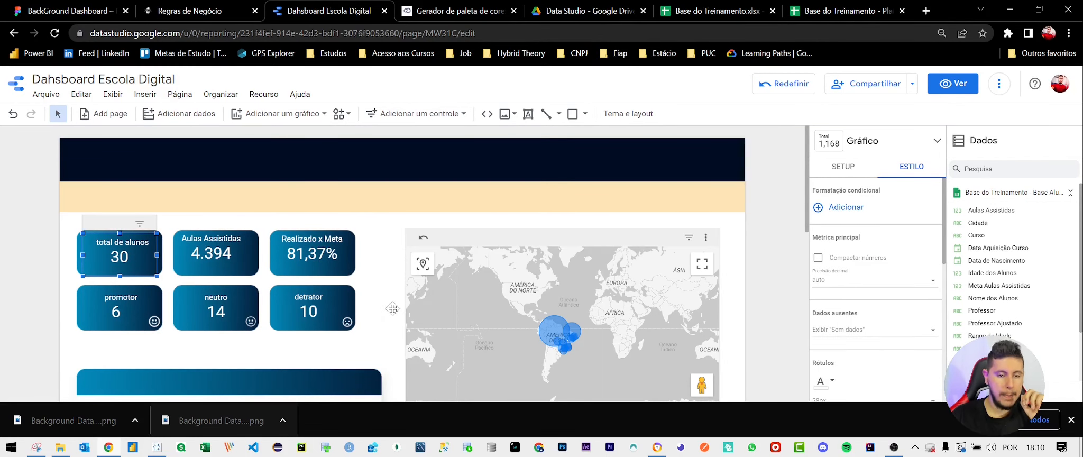
Add a drop-down list control at the right end of the beige band below the header
scroll(393, 309, down, 4)
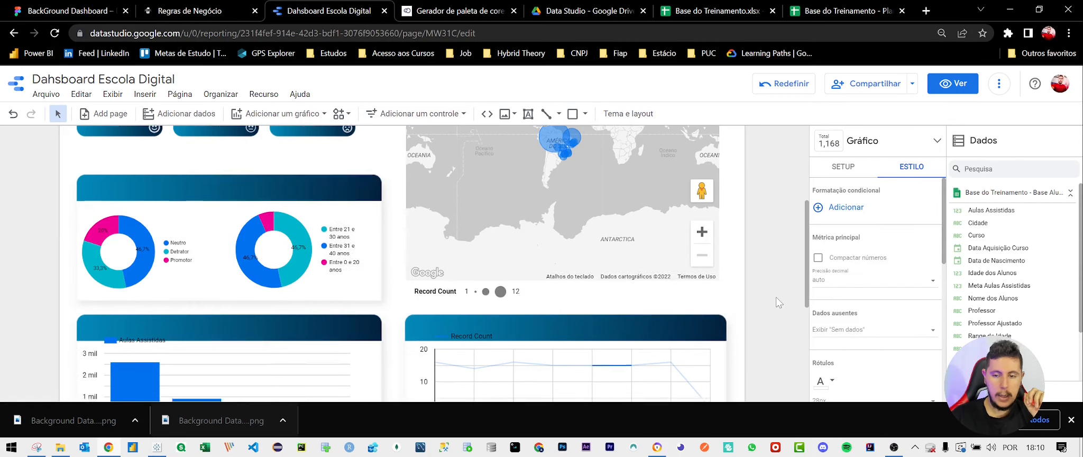
scroll(776, 303, down, 4)
scroll(776, 297, up, 8)
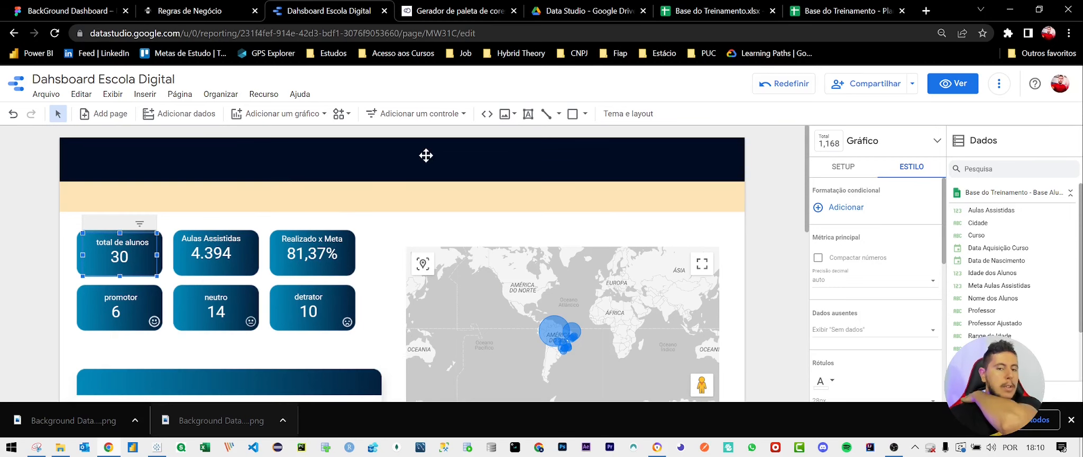
click(421, 115)
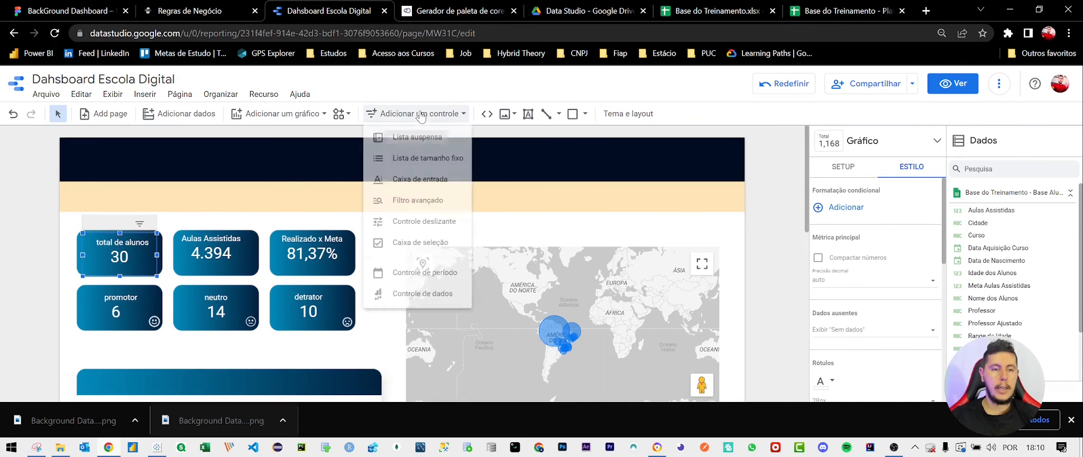
click(412, 137)
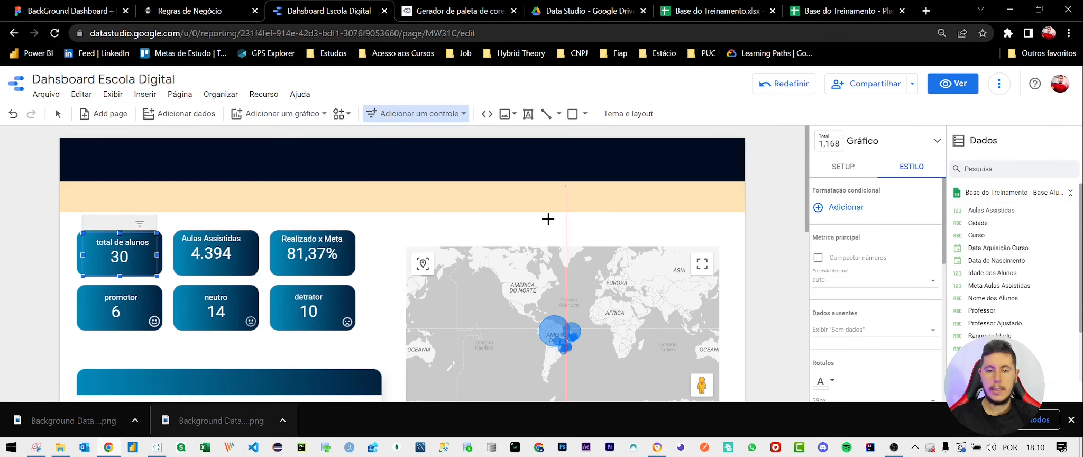
click(566, 185)
drag(566, 210, 640, 195)
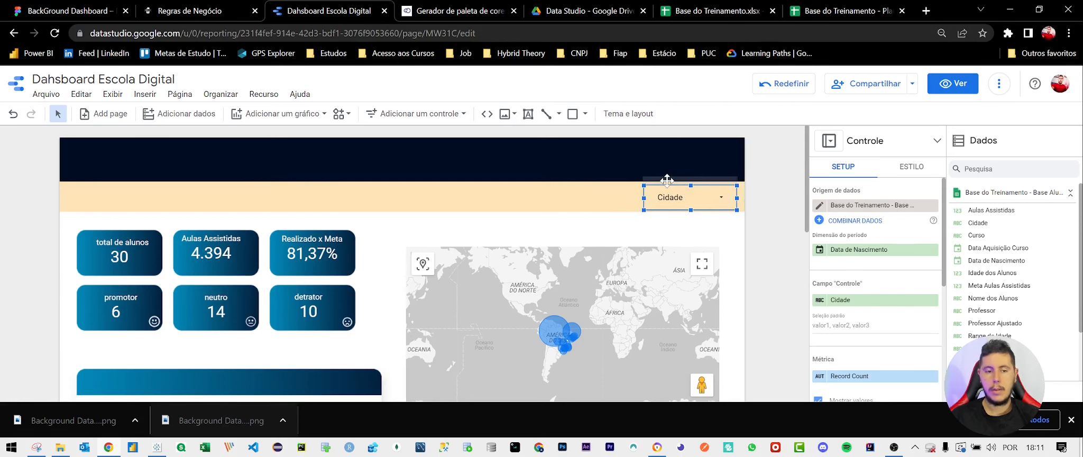
Paste two copies of the Cidade drop-down control and line them up to its left in the beige band
key(ctrl+v)
drag(672, 198, 565, 185)
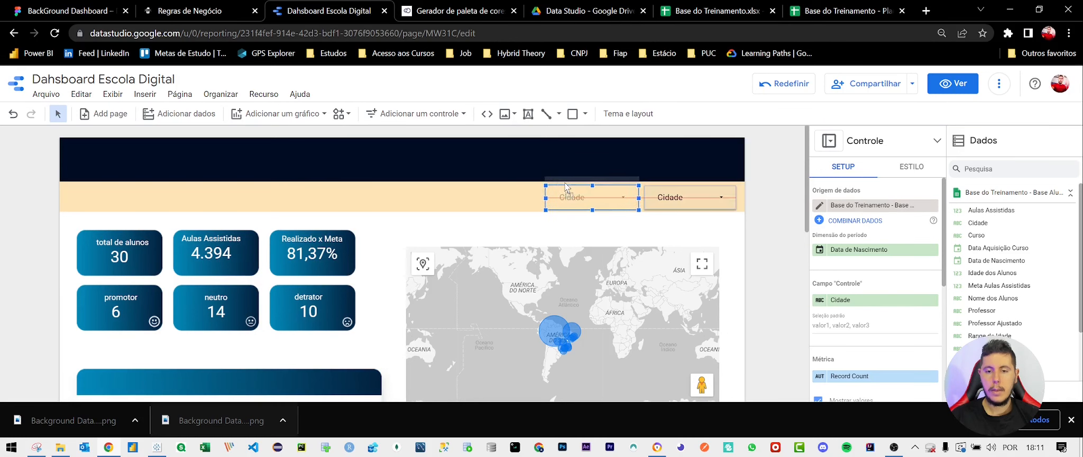
key(ctrl+v)
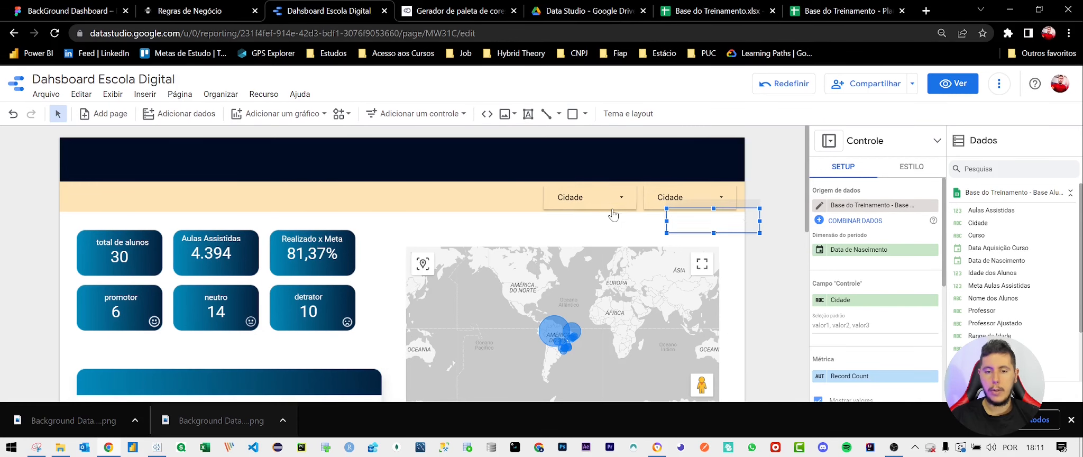
drag(687, 220, 460, 186)
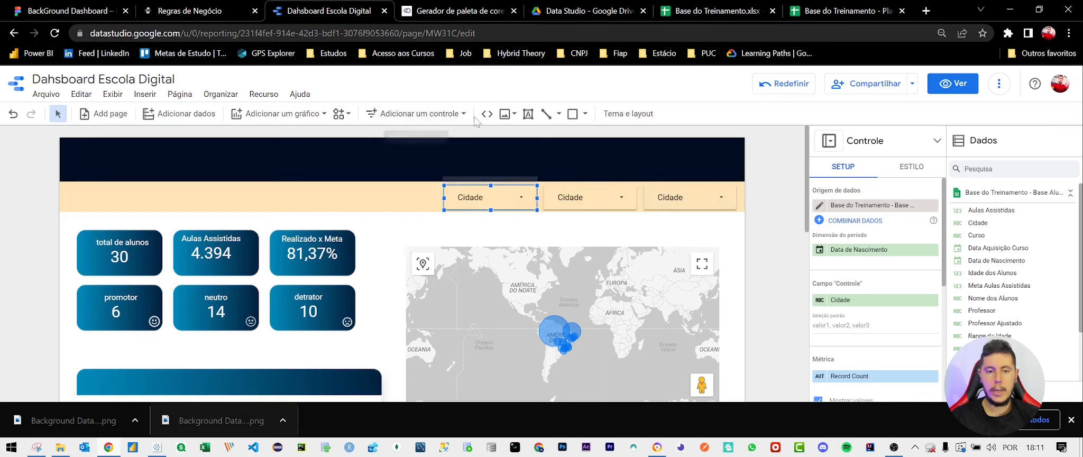
Add a date range control to the left of the three drop-downs and match its height to theirs
click(443, 113)
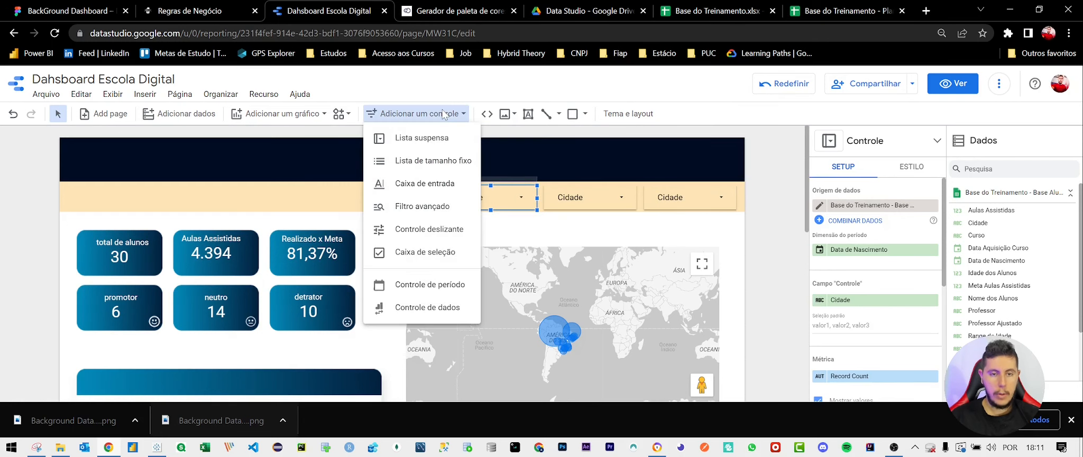
click(430, 285)
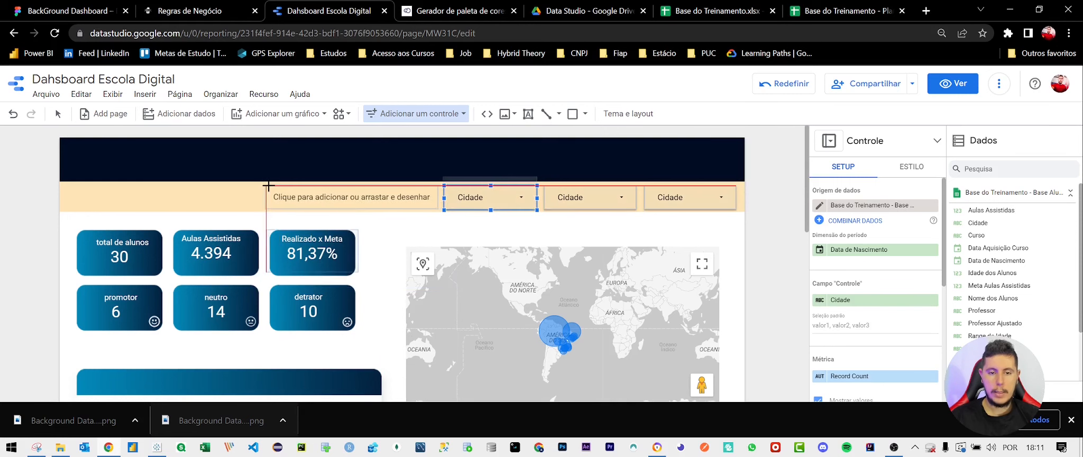
click(317, 202)
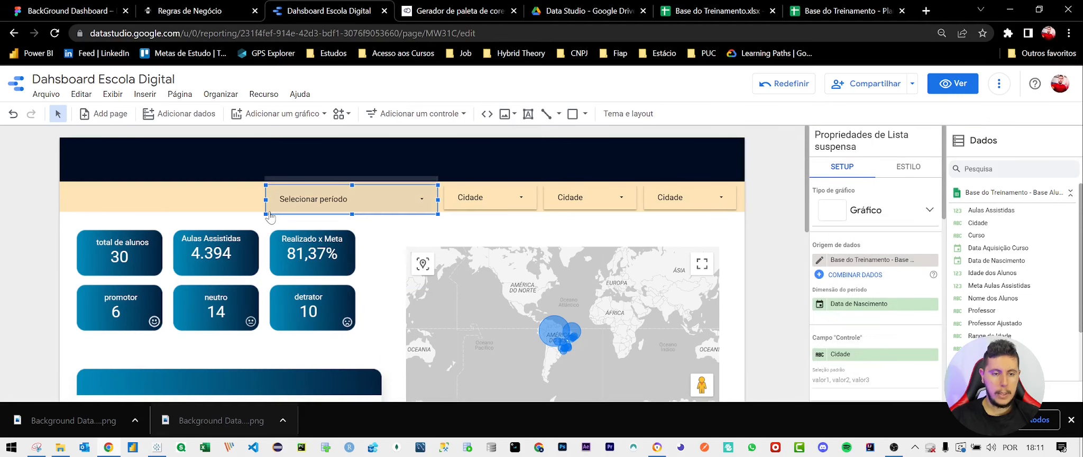
drag(266, 184, 265, 181)
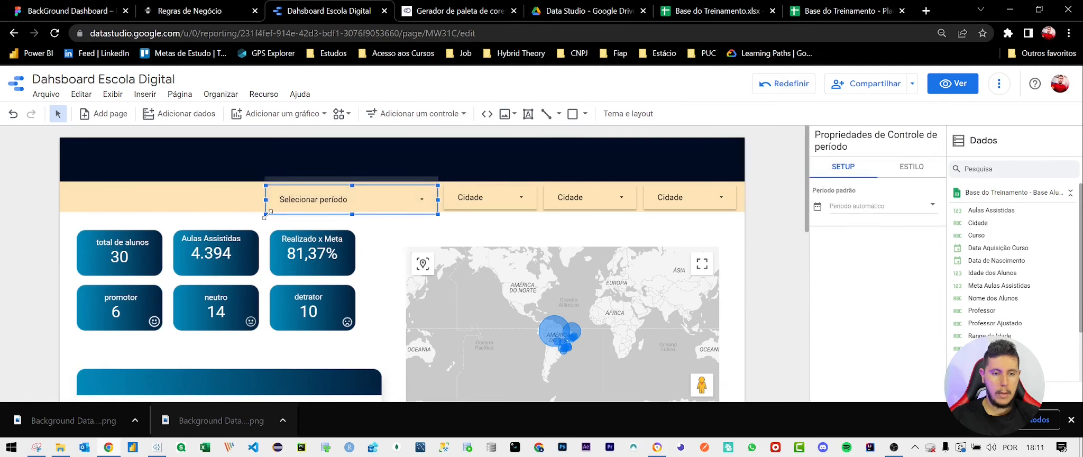
drag(266, 215, 265, 210)
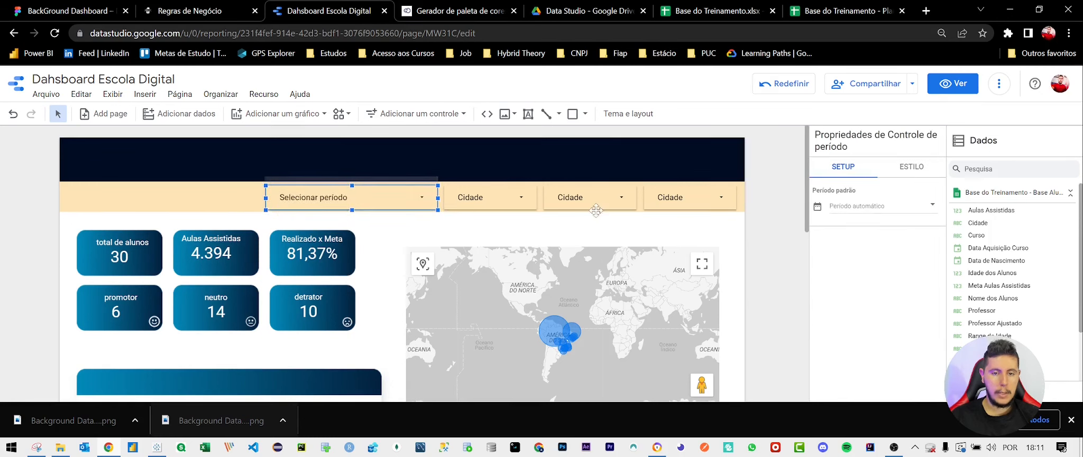
Set the control field of the middle Cidade drop-down to Professor Ajustado
click(692, 183)
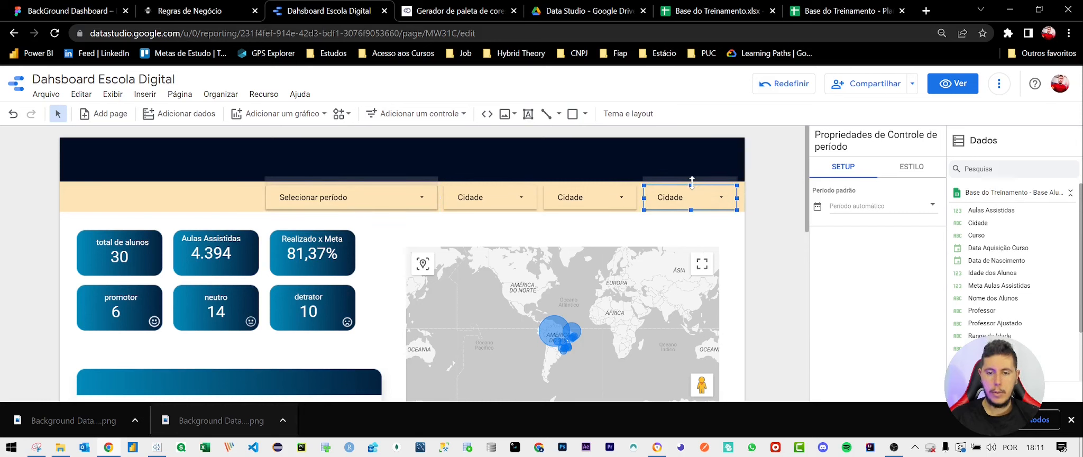
click(590, 196)
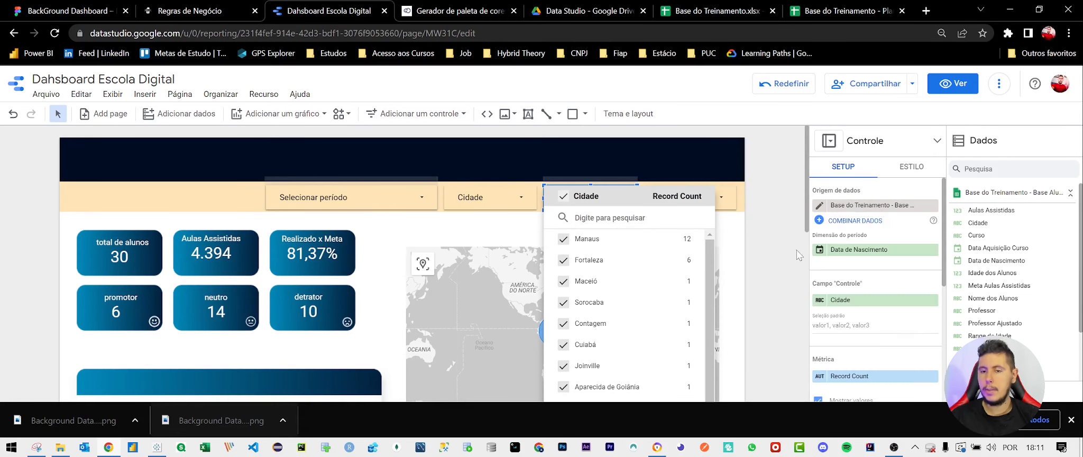
click(868, 292)
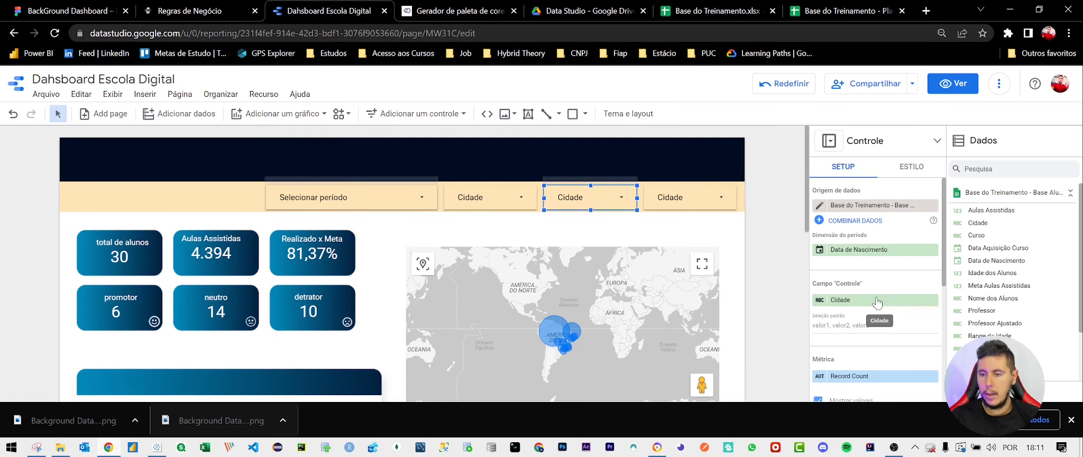
click(875, 300)
text(pro)
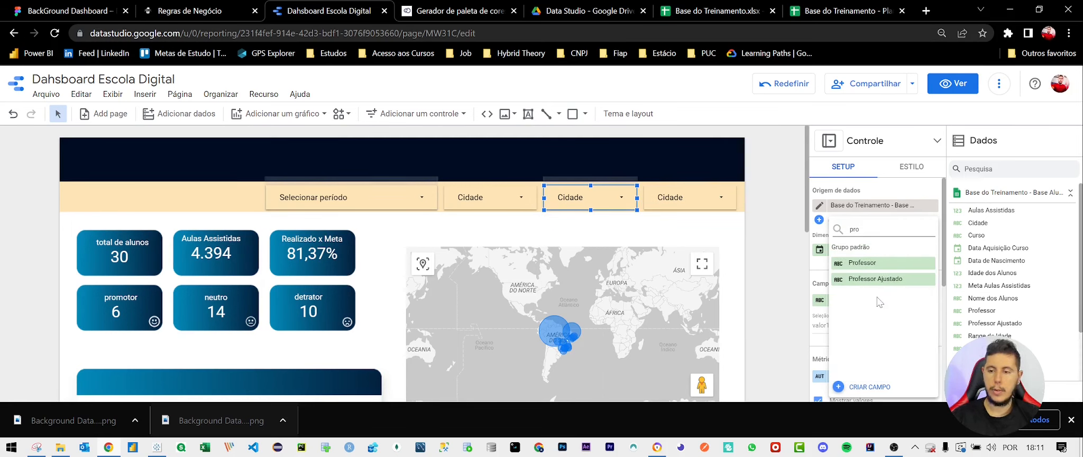
click(875, 279)
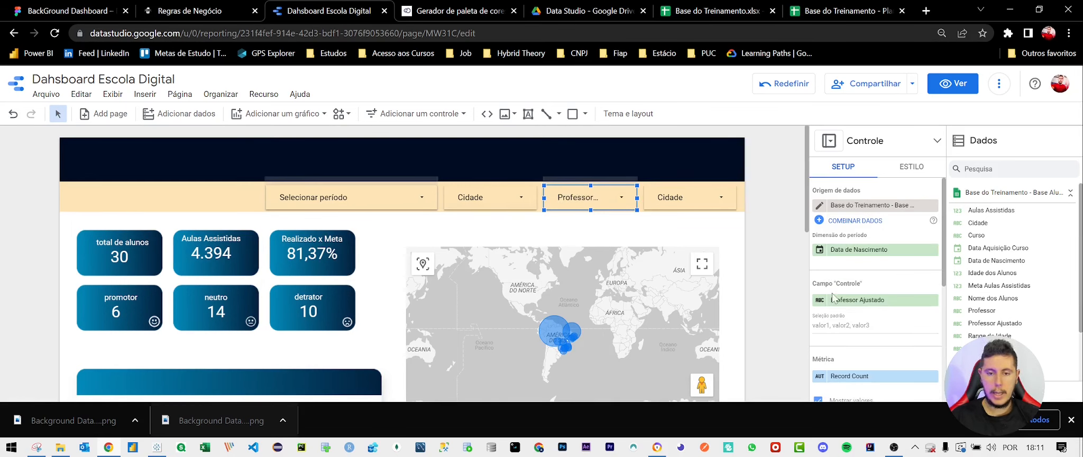
Rename the middle drop-down's control field as Professor
click(819, 300)
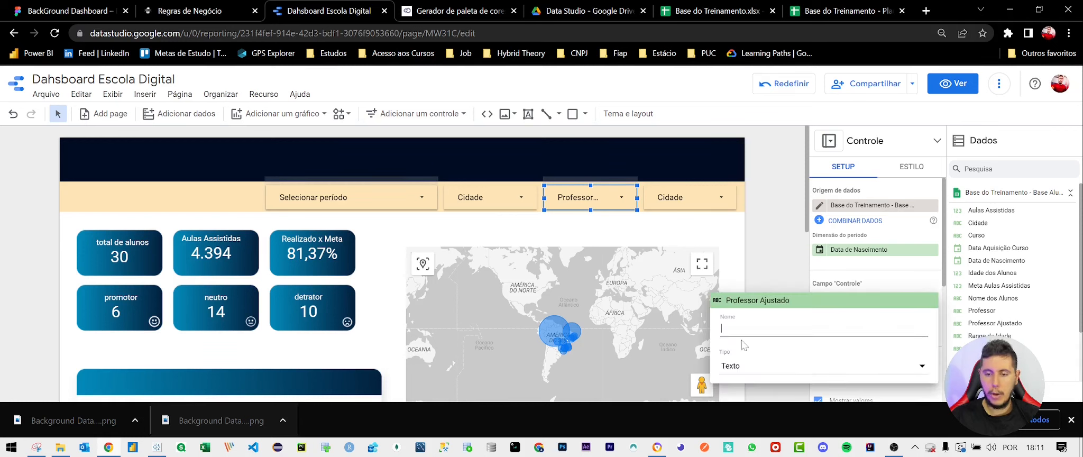
text(pr)
key(BackSpace)
key(BackSpace)
key(BackSpace)
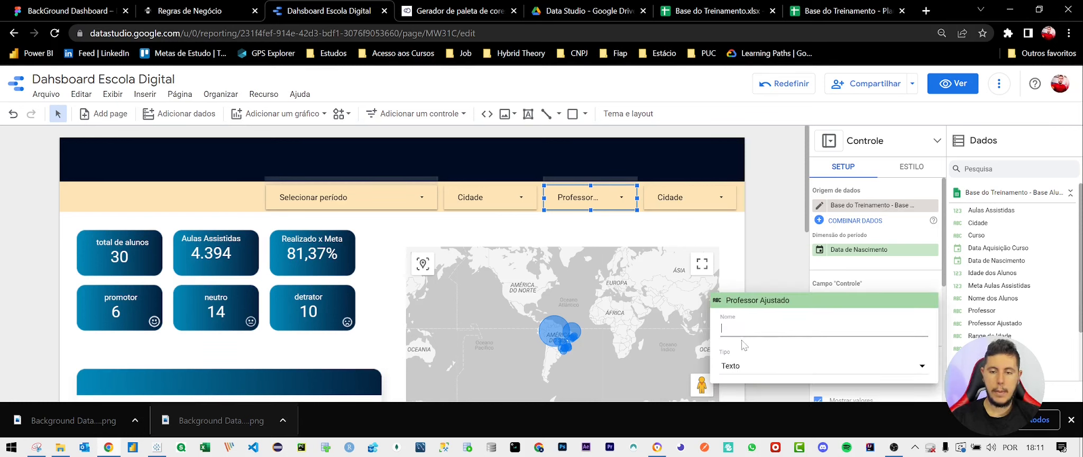
text(Professor)
key(Return)
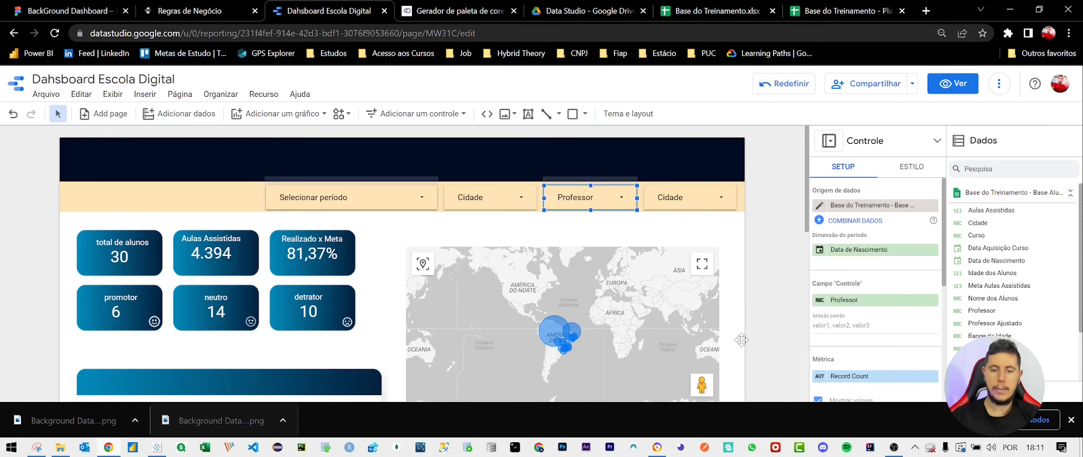
Set the control field of the first drop-down beside the date range control to Nome dos Alunos and rename it Nome
click(497, 185)
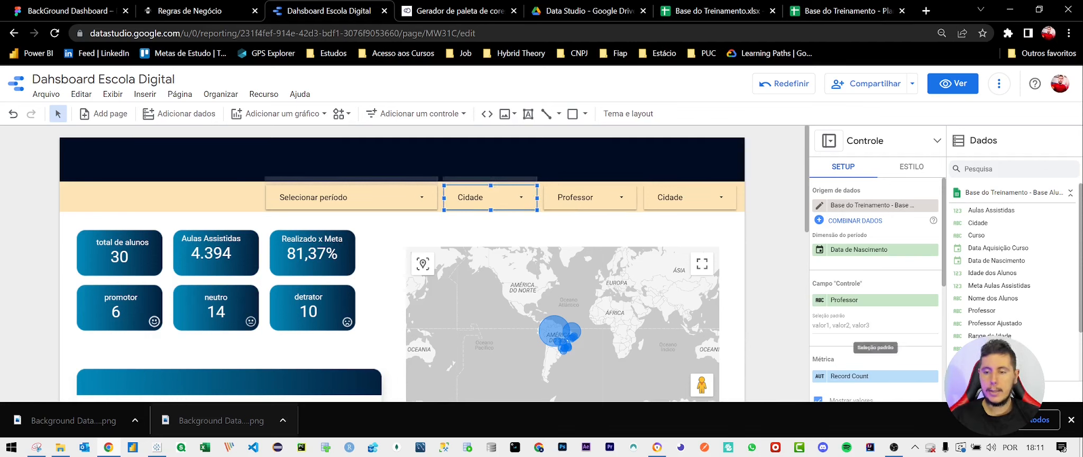
click(873, 300)
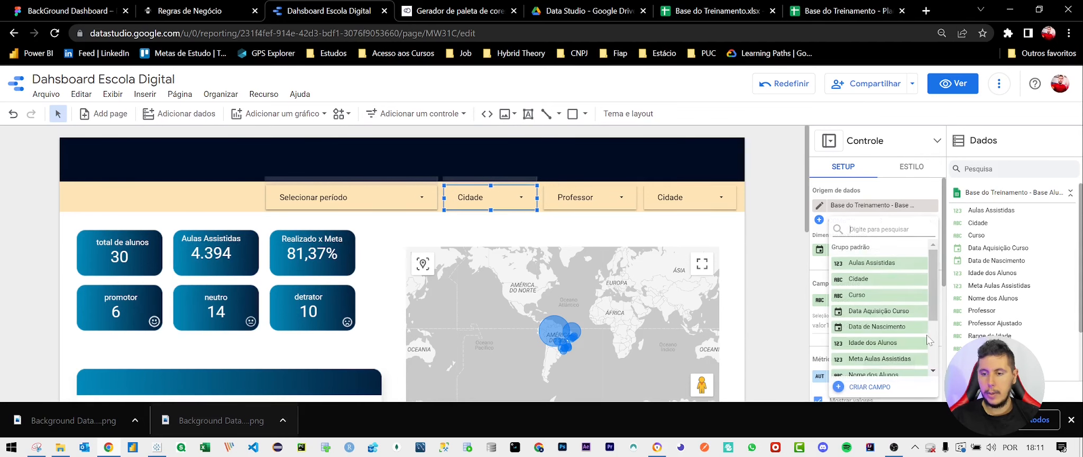
text(alu)
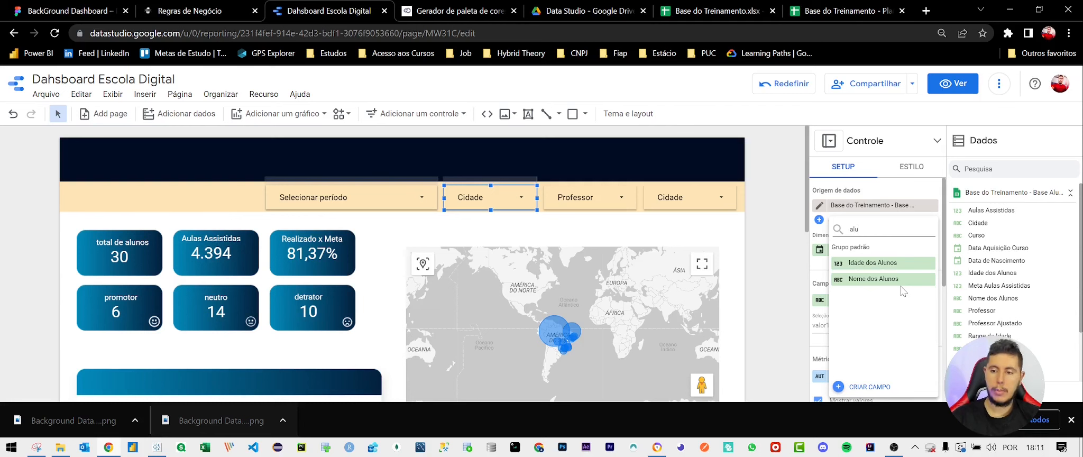
click(899, 280)
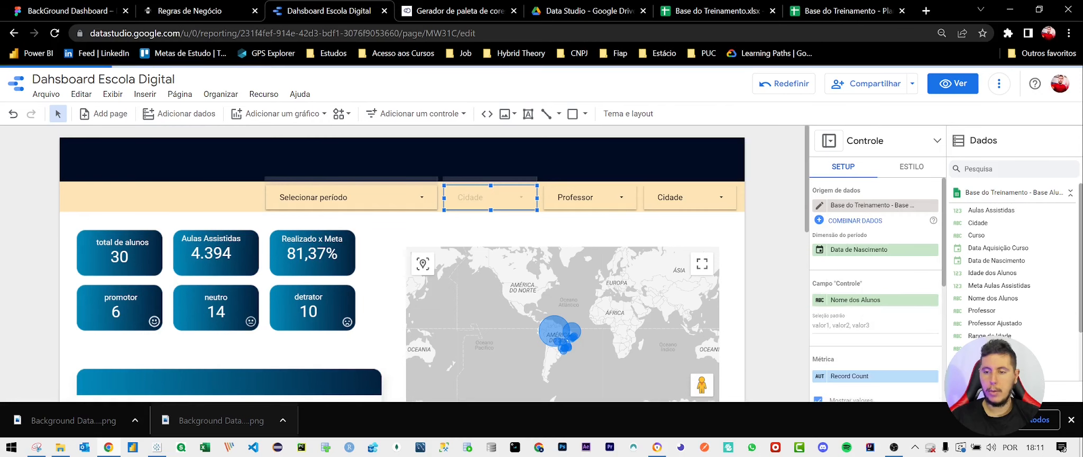
click(831, 302)
text(Nome)
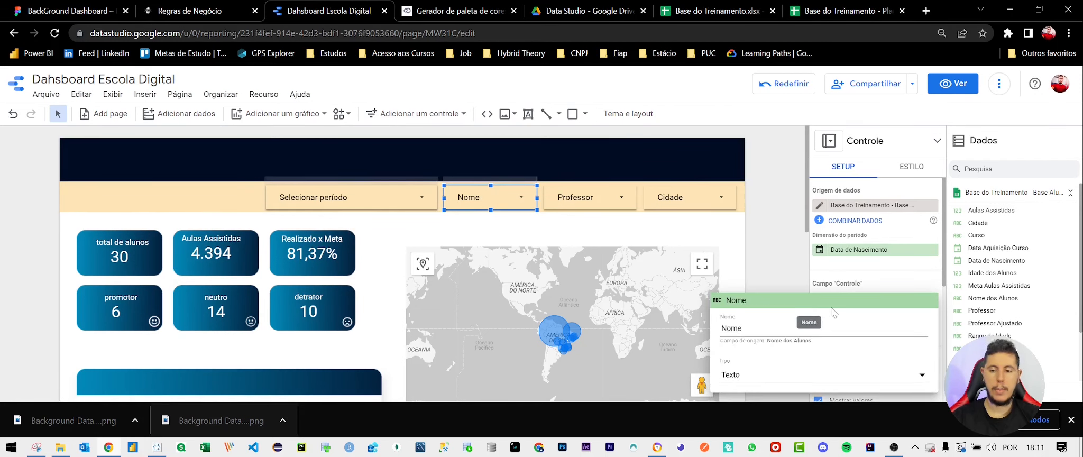
key(Return)
Check the date range control's calendar in the report's view mode, then return to editing
click(322, 181)
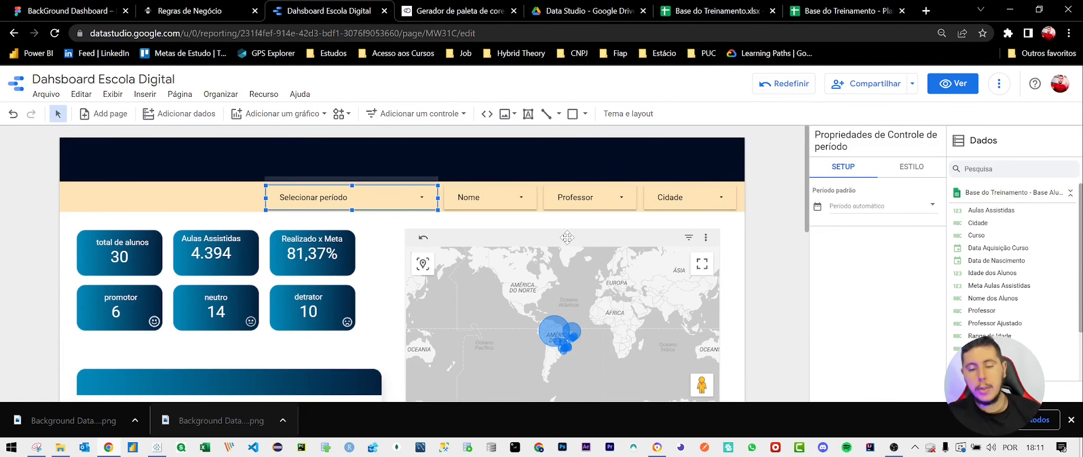
click(952, 83)
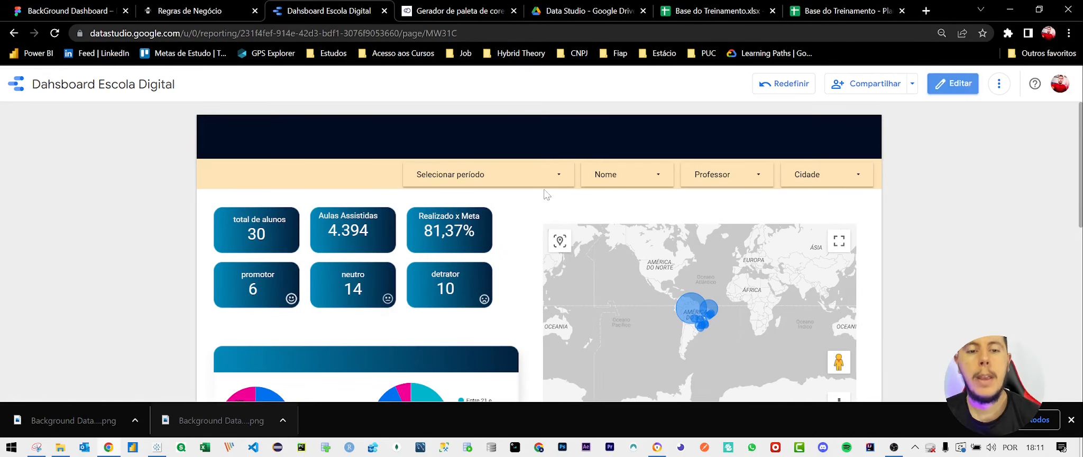
click(549, 182)
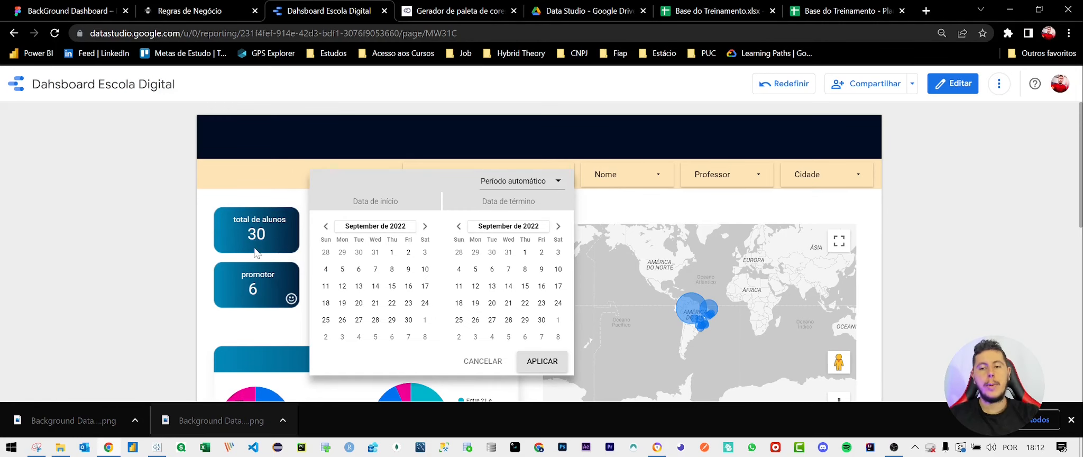
click(252, 207)
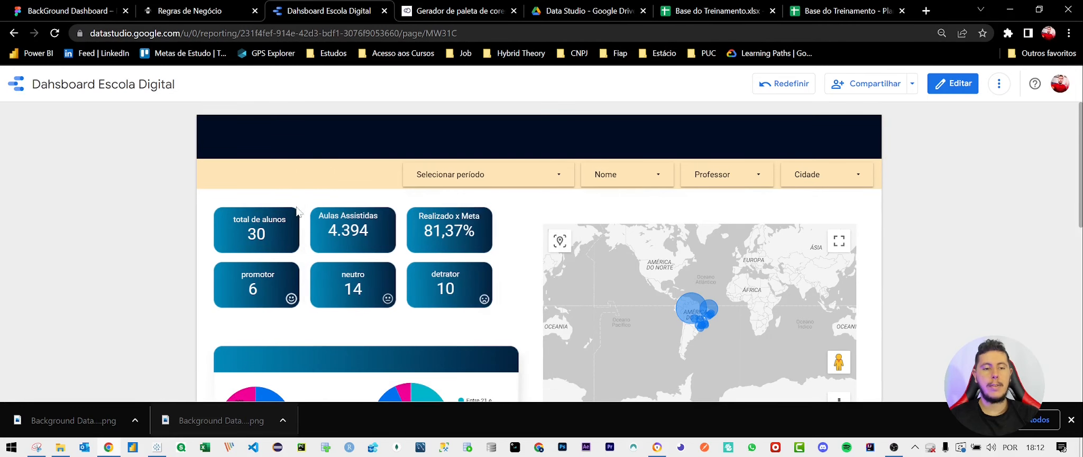
click(952, 83)
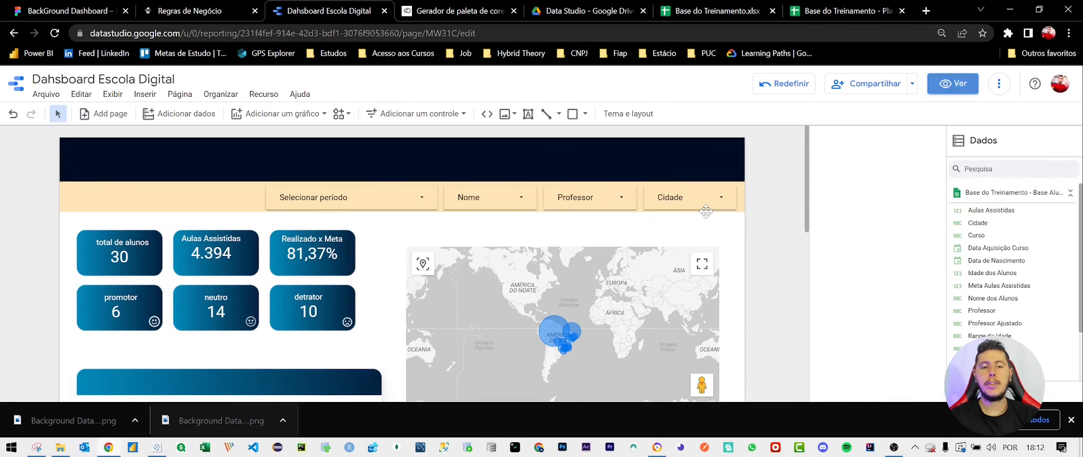
Set the date range dimension of the total de alunos and Aulas Assistidas scorecards to Data Aquisição Curso
click(130, 252)
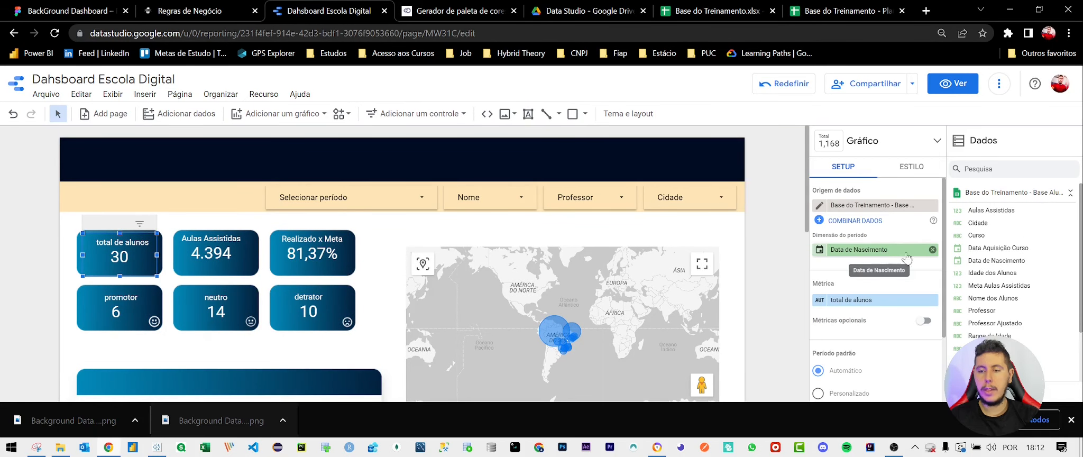
click(932, 249)
click(882, 249)
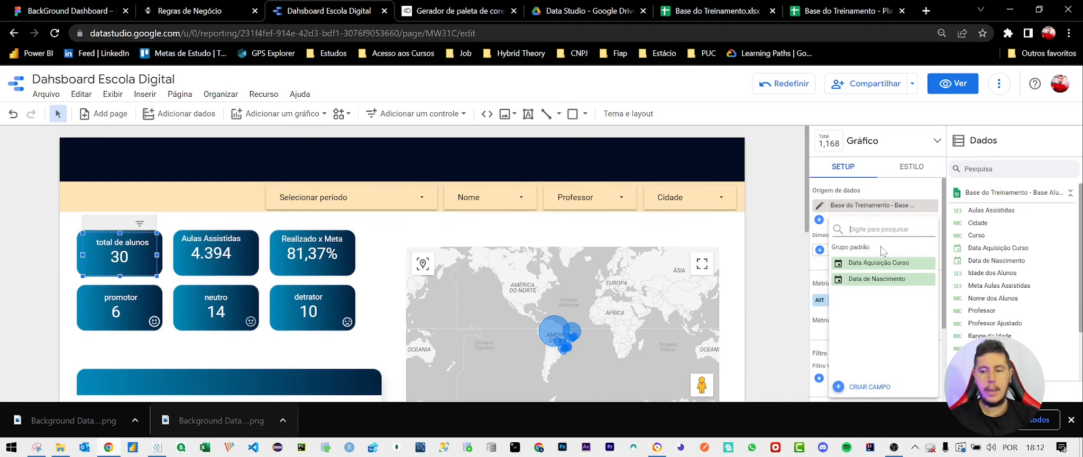
click(893, 263)
click(211, 252)
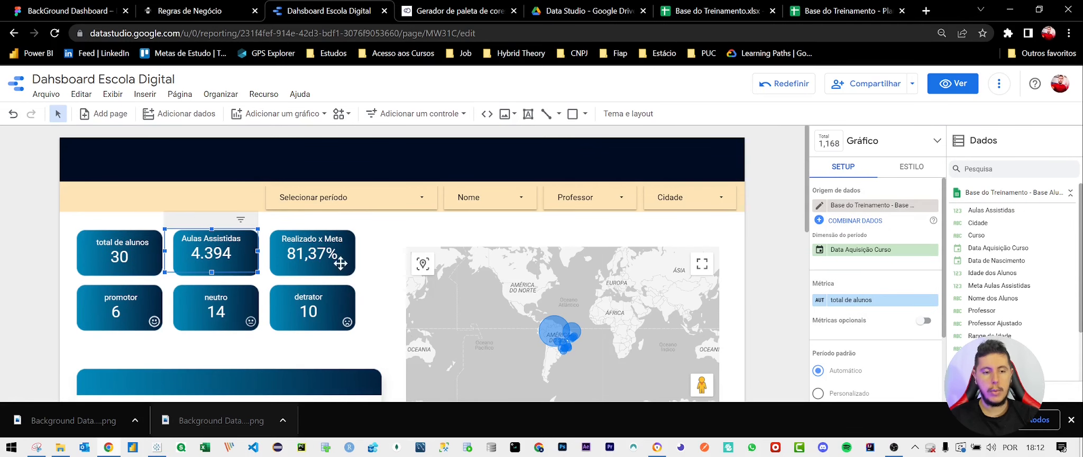
click(906, 252)
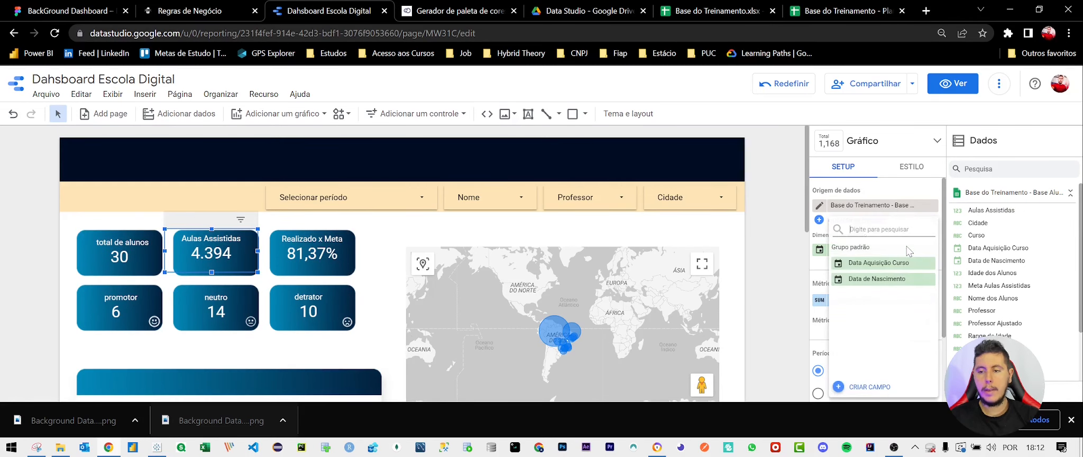
text(da)
click(882, 268)
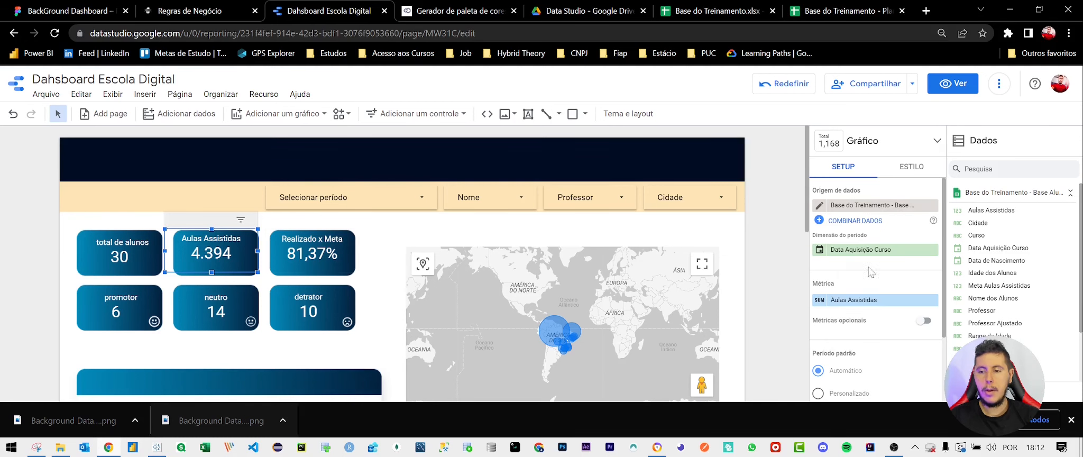
Set the date range dimension of the promotor and neutro scorecards to Data Aquisição Curso
click(109, 301)
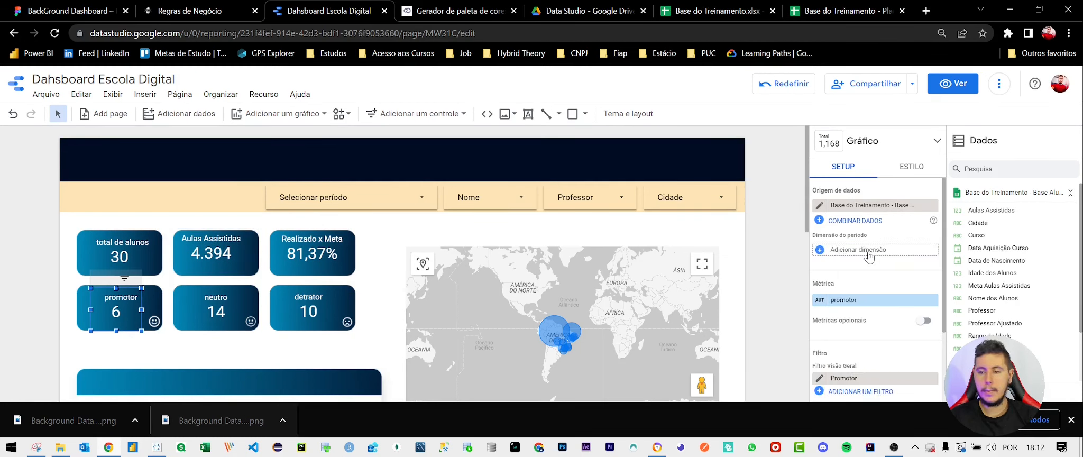
click(869, 250)
click(881, 266)
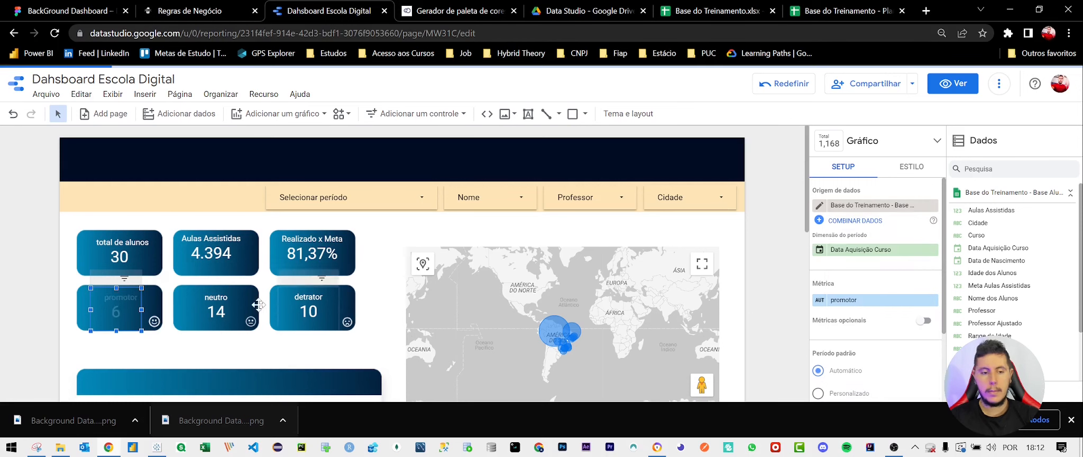
click(258, 305)
click(870, 250)
text(da)
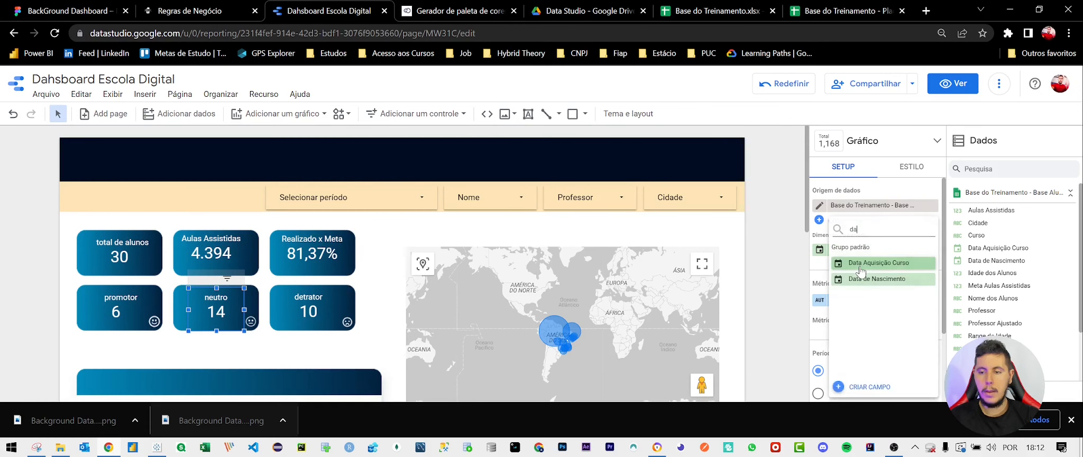
click(888, 265)
Set the date range dimension of the detrator and Realizado x Meta scorecards to Data Aquisição Curso
click(328, 300)
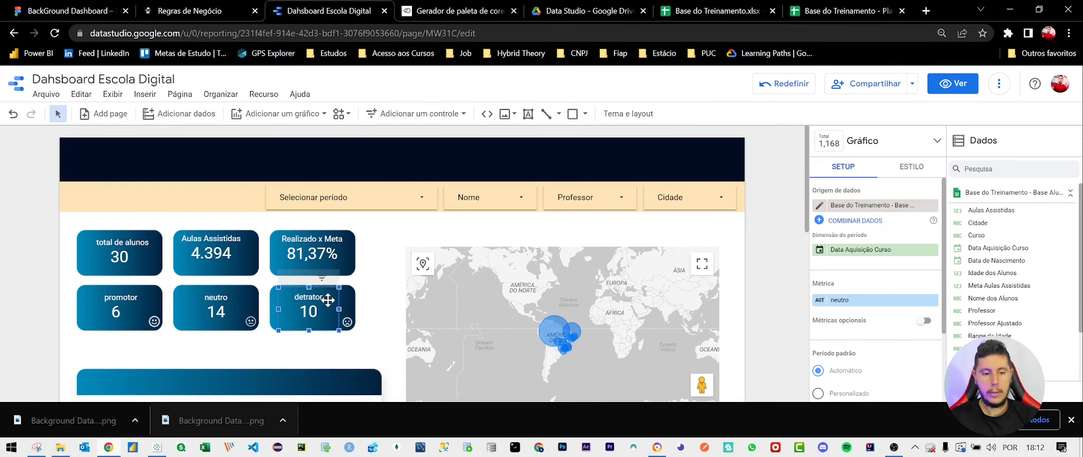
click(870, 249)
text(da)
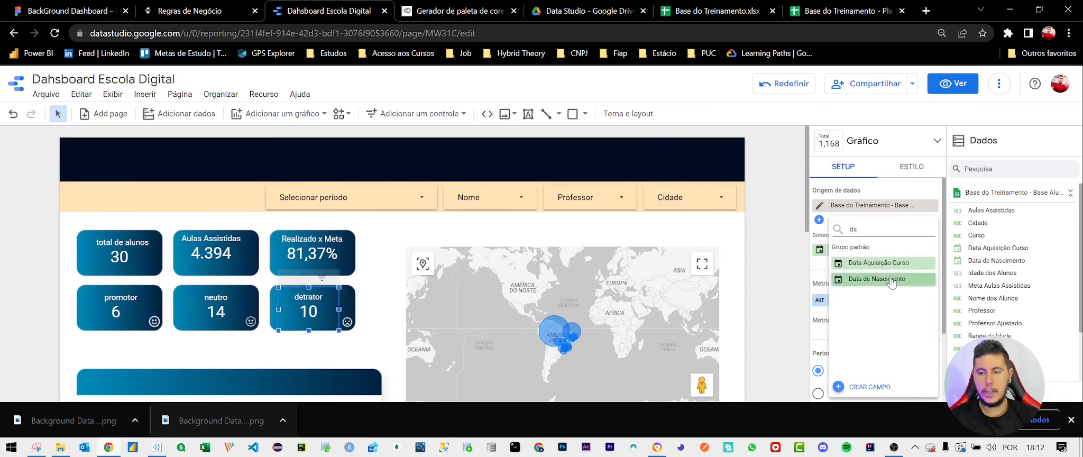
click(312, 249)
click(873, 250)
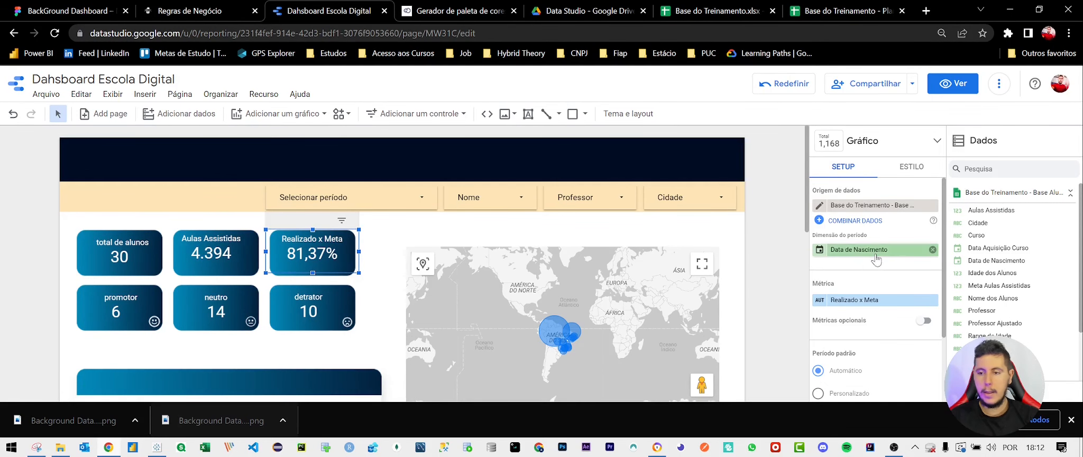
click(878, 263)
Set the date range dimension of the age-range and satisfaction-range donut charts to Data Aquisição Curso
scroll(352, 324, down, 3)
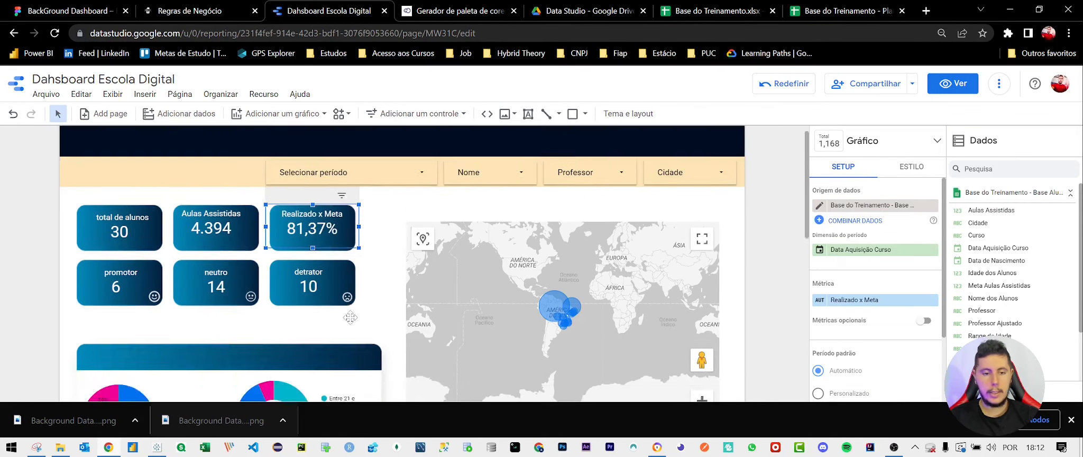
click(343, 283)
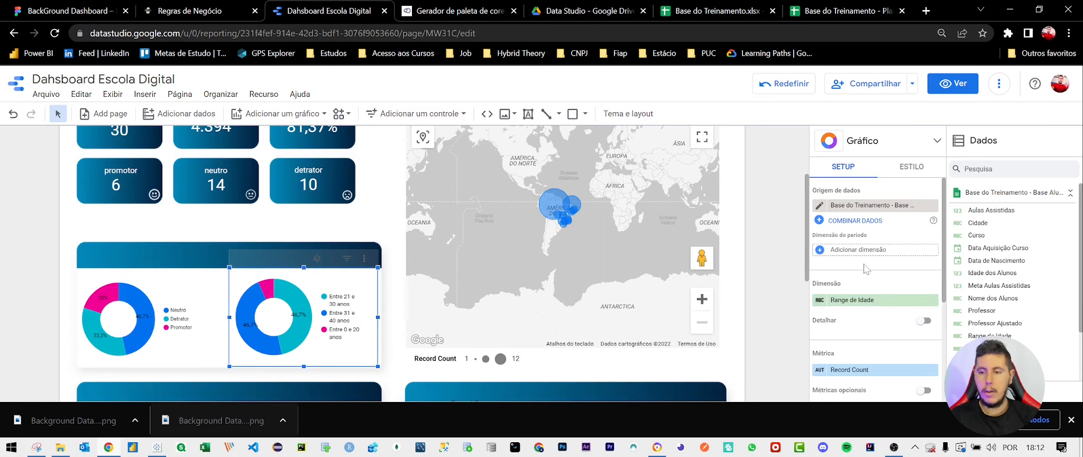
click(866, 252)
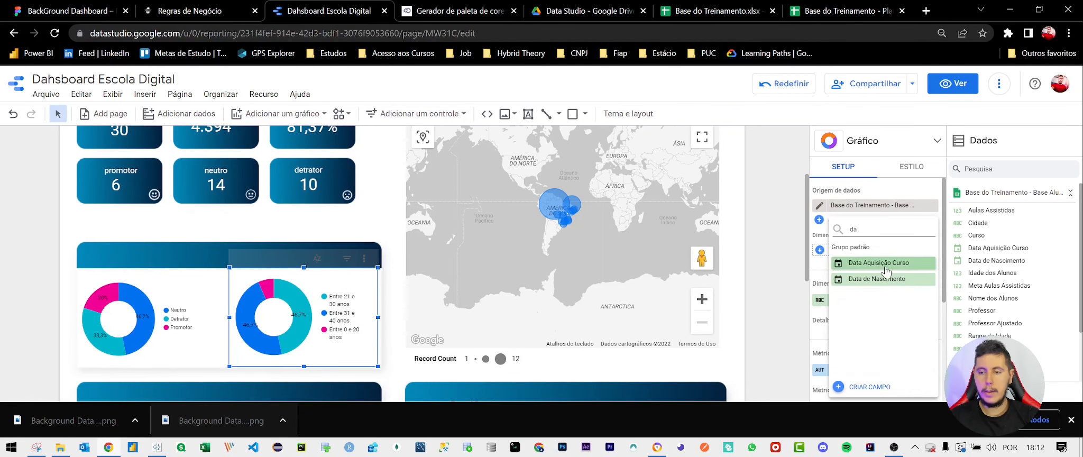
click(870, 262)
click(207, 289)
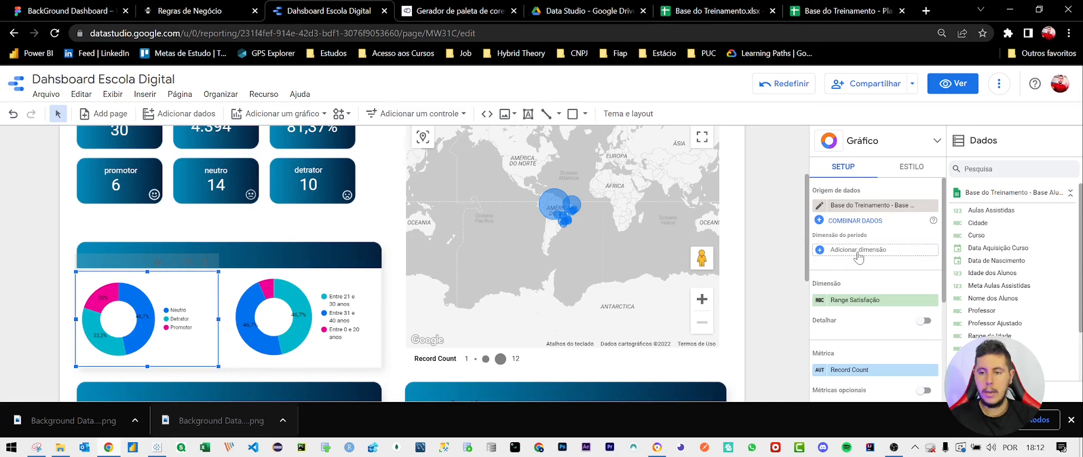
click(862, 252)
click(868, 266)
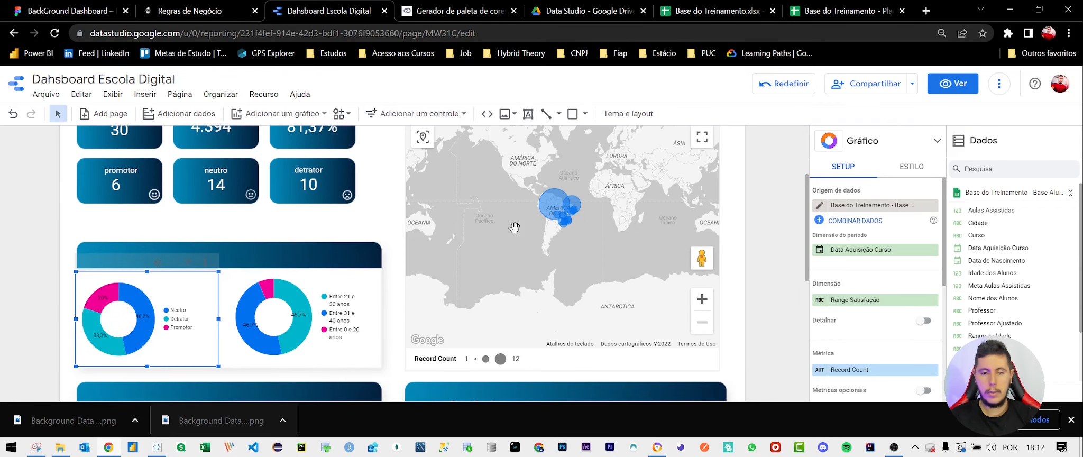
Set the date range dimension of the city bubble map to Data Aquisição Curso
click(541, 283)
click(866, 260)
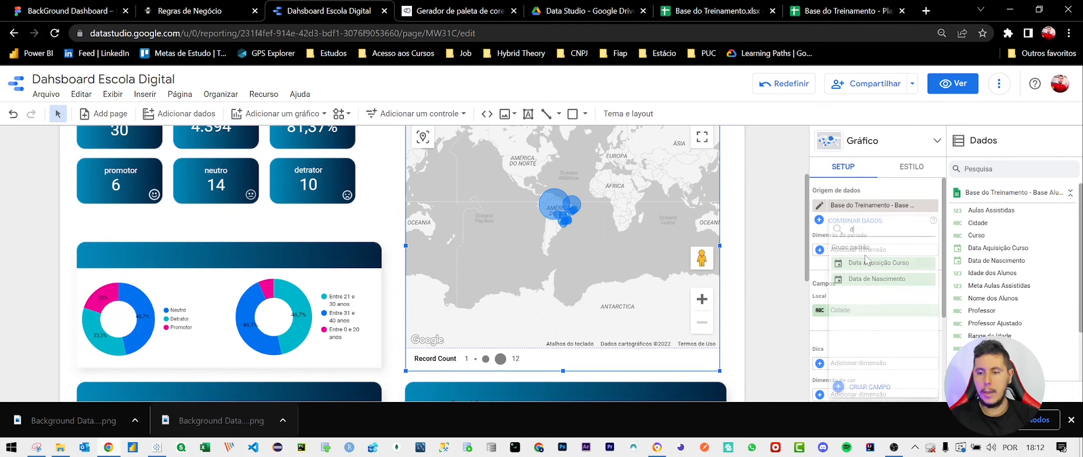
text(da)
click(840, 281)
Set the date range dimension of the monthly Record Count line chart to Data Aquisição Curso
scroll(762, 296, down, 3)
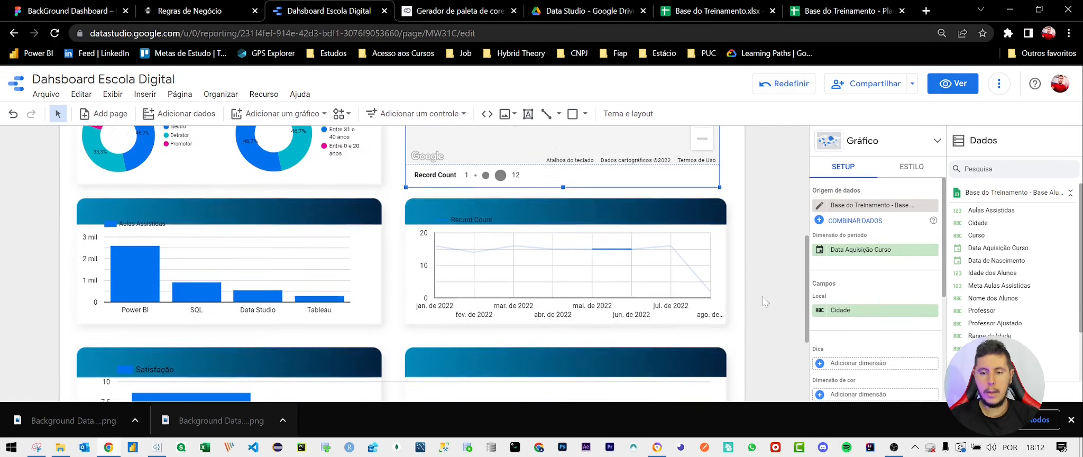
click(550, 259)
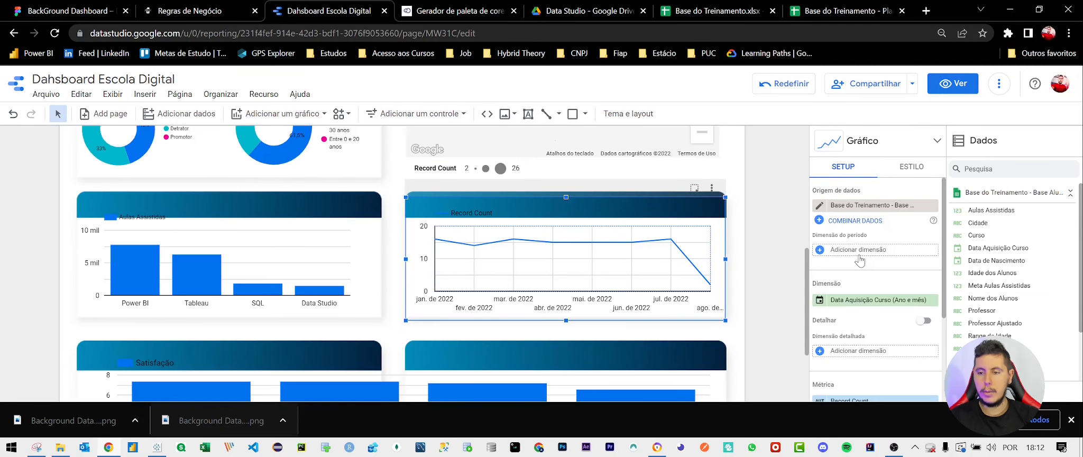
click(860, 259)
text(da)
click(870, 265)
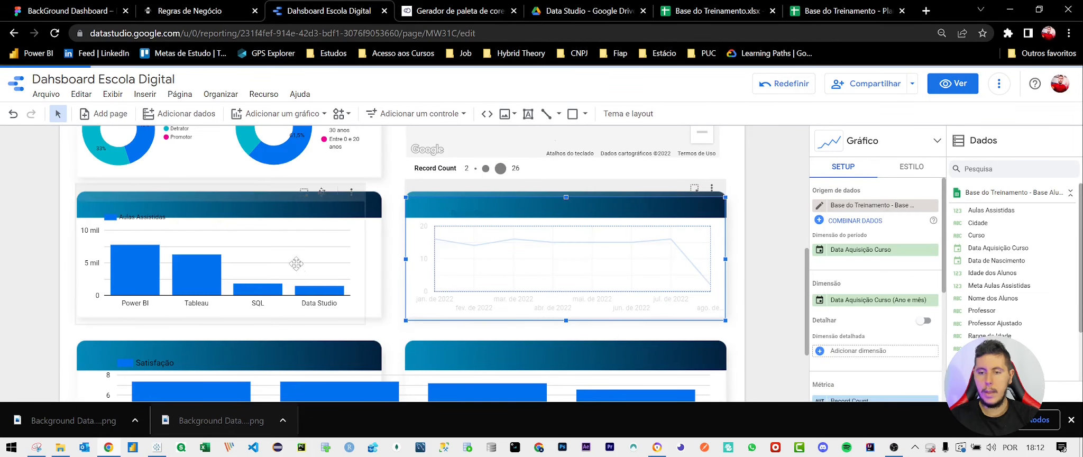
Set the date range dimension of the Satisfação column chart and the line chart together to Data Aquisição Curso
click(297, 263)
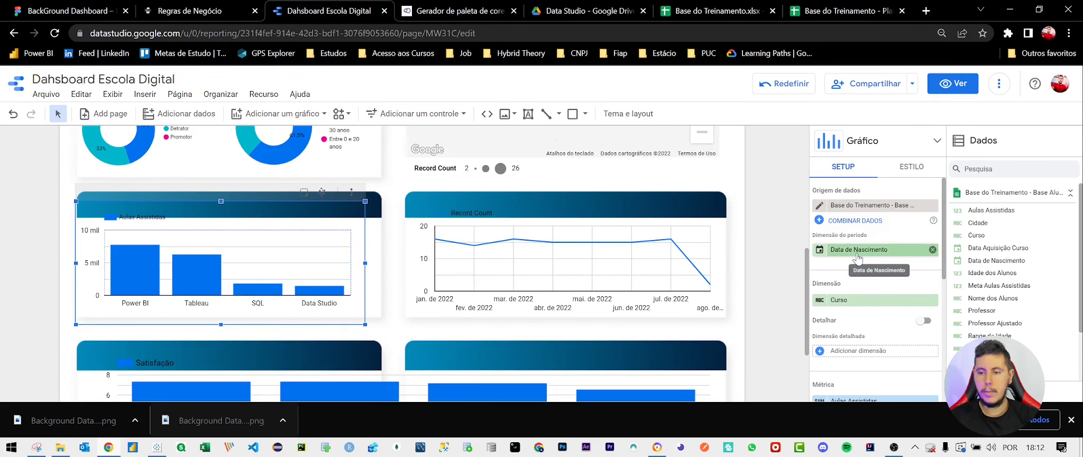
scroll(665, 266, down, 3)
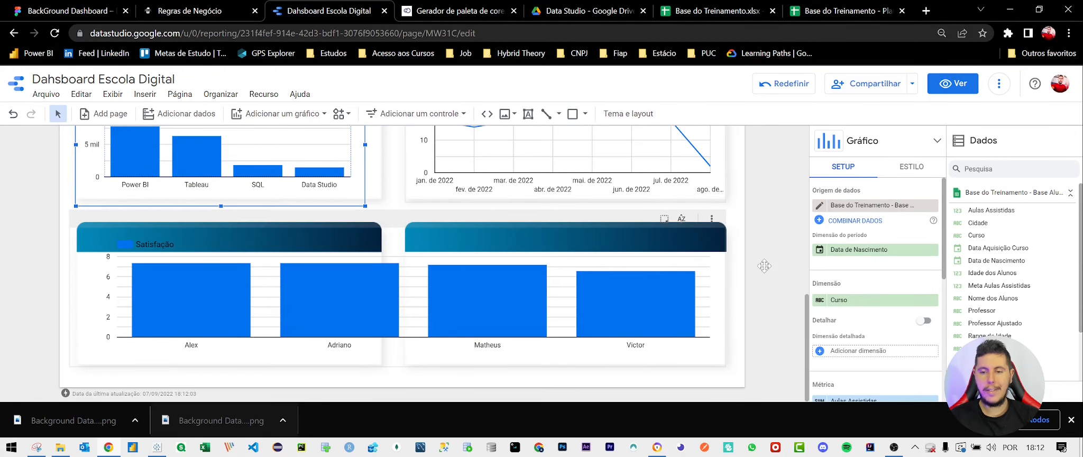
click(663, 262)
shift+click(646, 151)
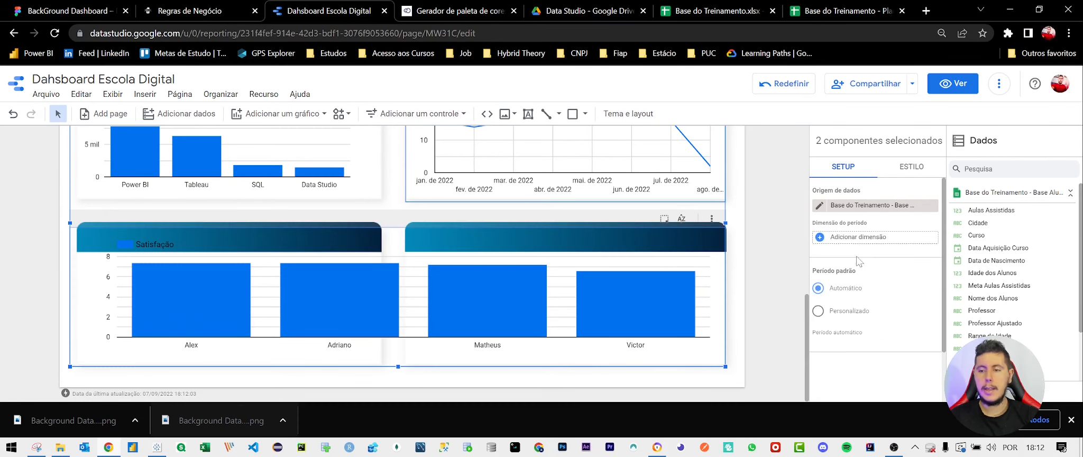
click(864, 242)
text(da)
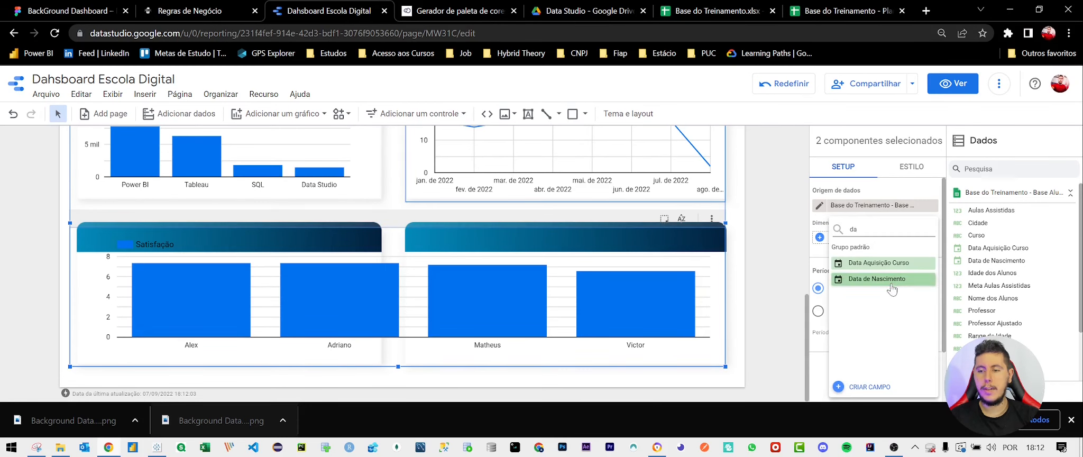
click(878, 263)
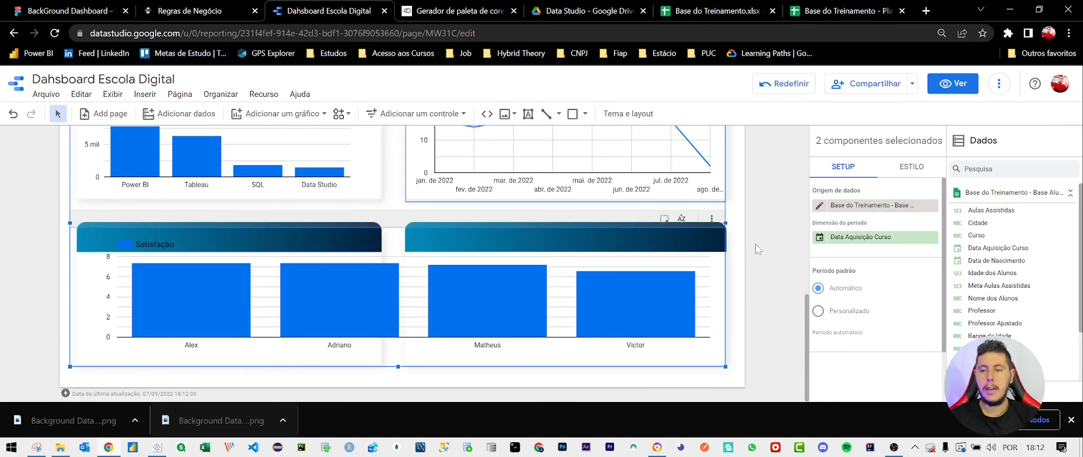
Nudge the Aulas Assistidas and Realizado x Meta scorecards to align them within their background cards
scroll(769, 283, up, 3)
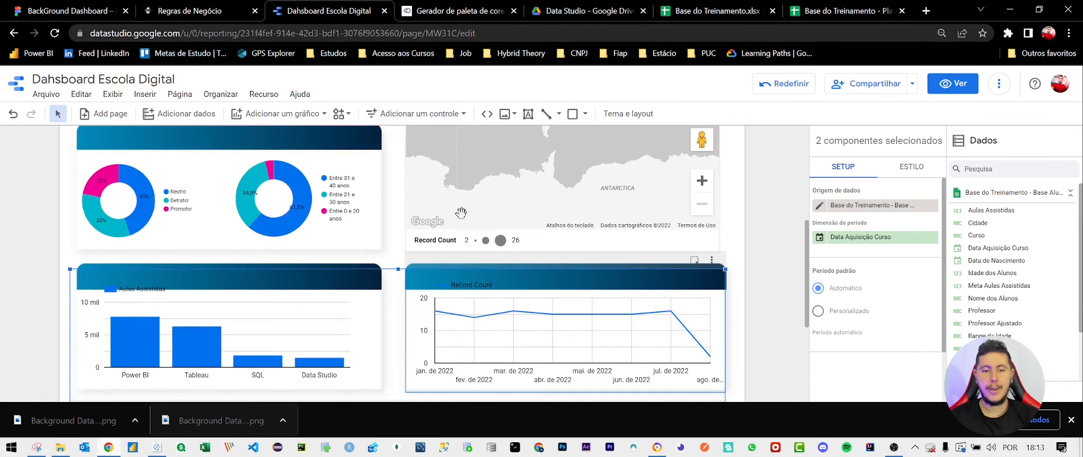
scroll(728, 249, up, 4)
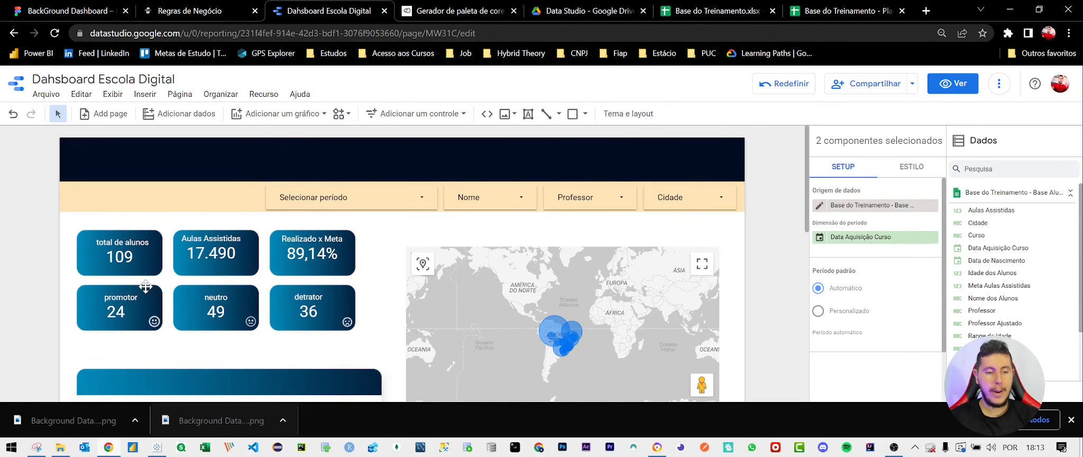
drag(215, 256, 221, 256)
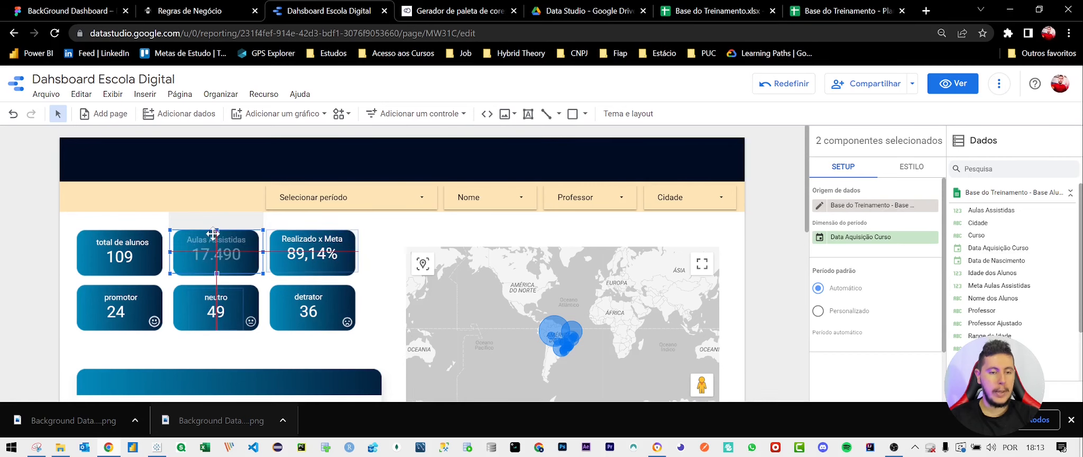
drag(324, 253, 323, 257)
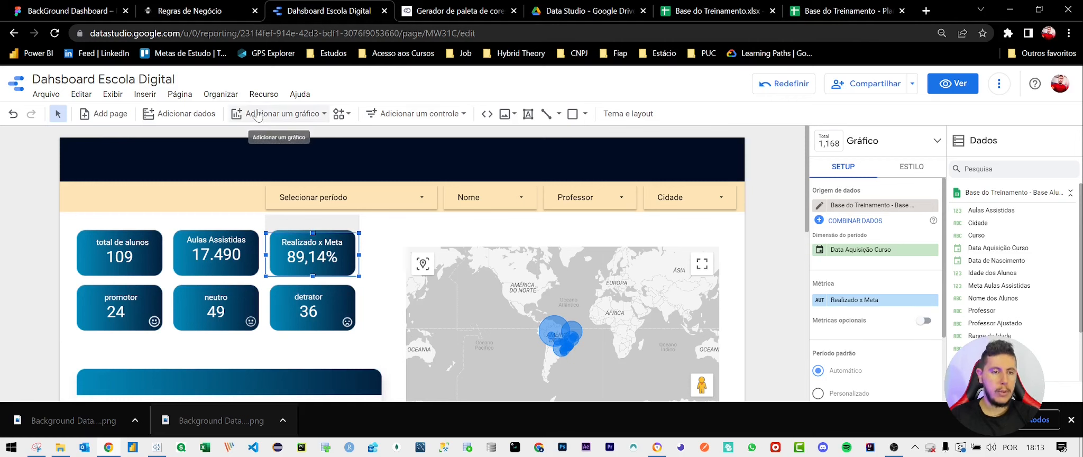
Add a text box with the white title "Dashboard Escola Digital" in the dark header band and shrink it to fit the band
click(528, 114)
drag(441, 163, 377, 233)
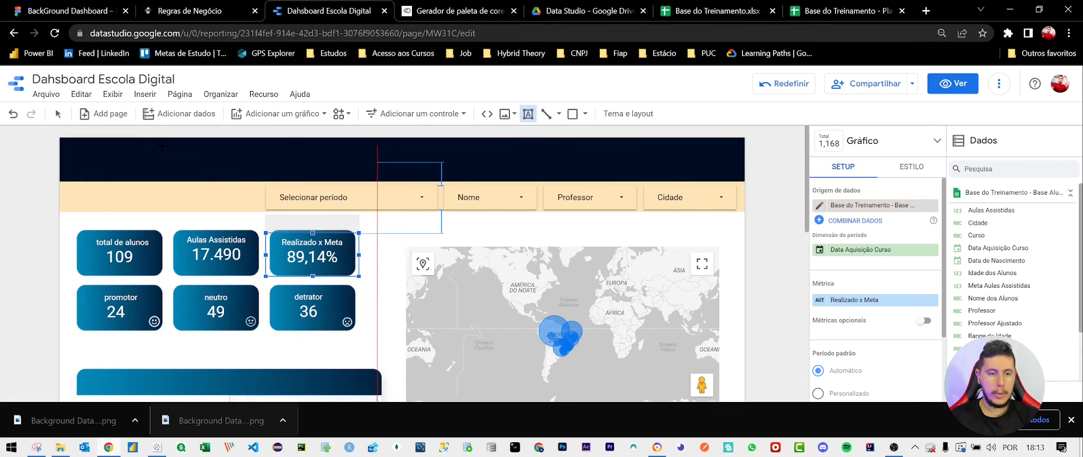
drag(251, 179, 360, 203)
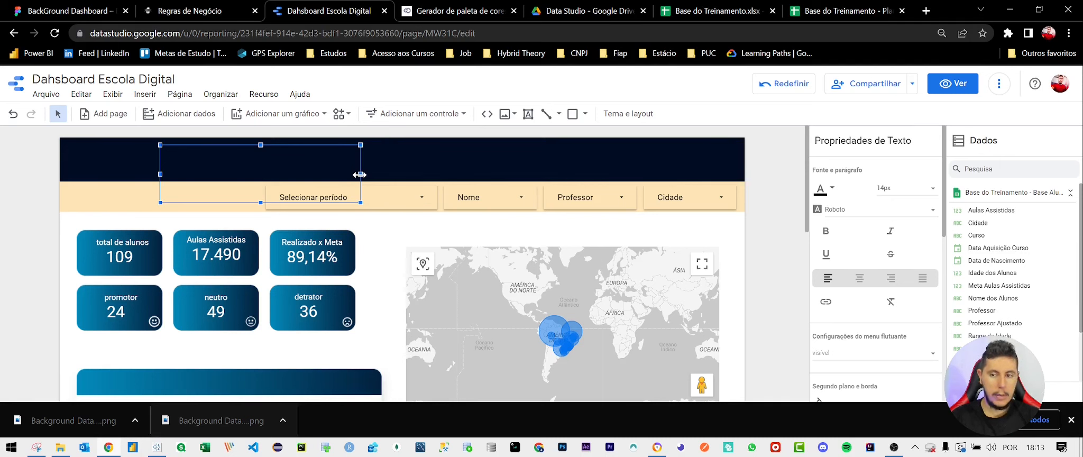
click(827, 188)
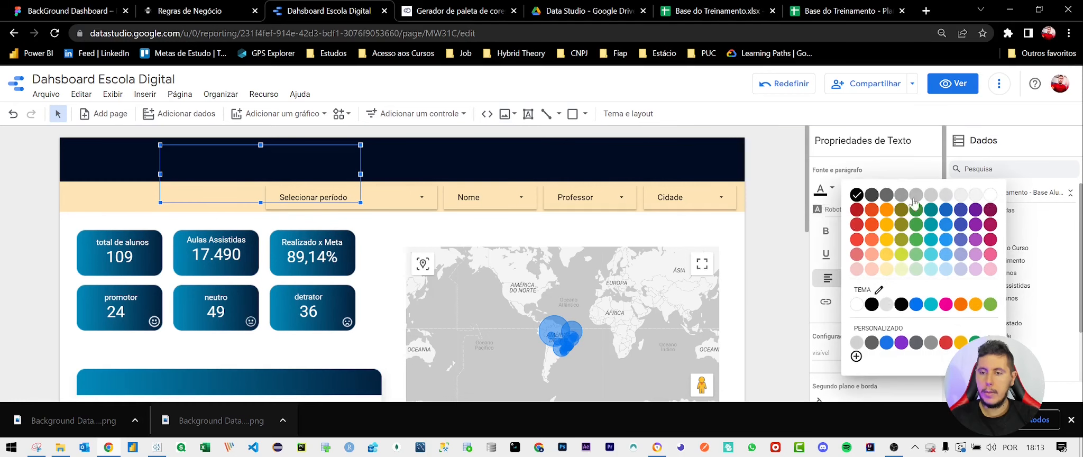
click(989, 195)
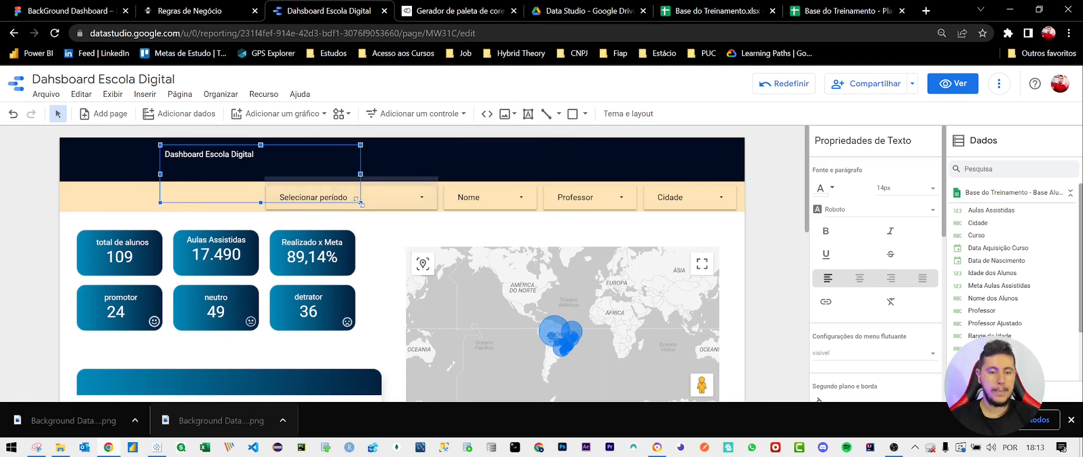
drag(361, 202, 339, 174)
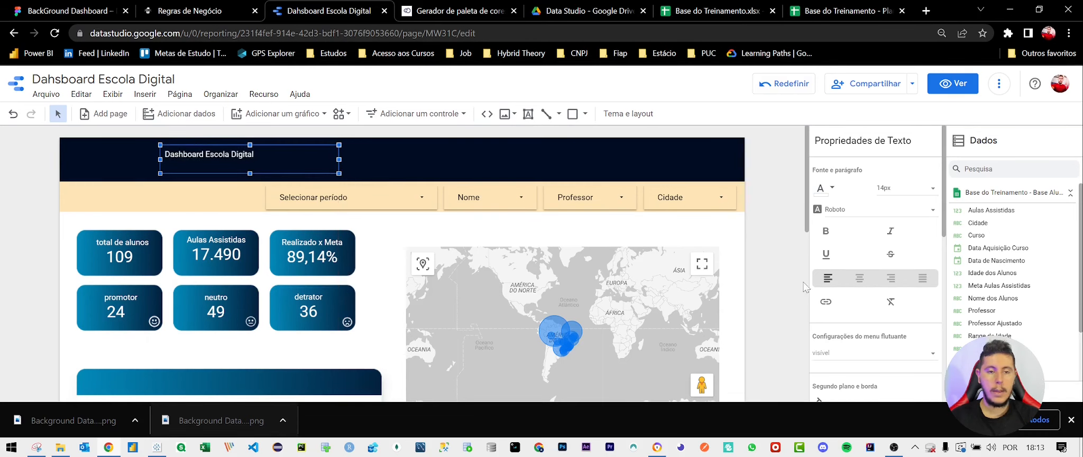
Center the header title text and set its font size to 28px
click(861, 278)
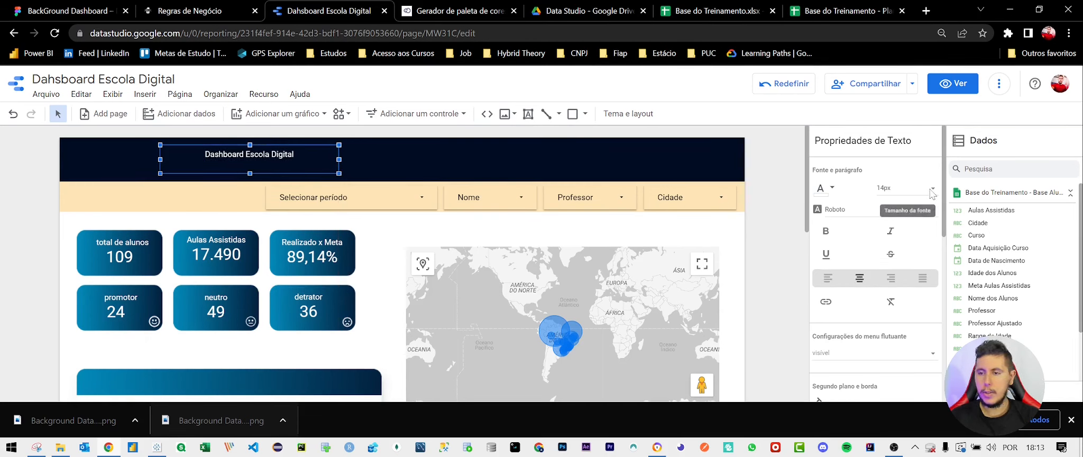
click(906, 189)
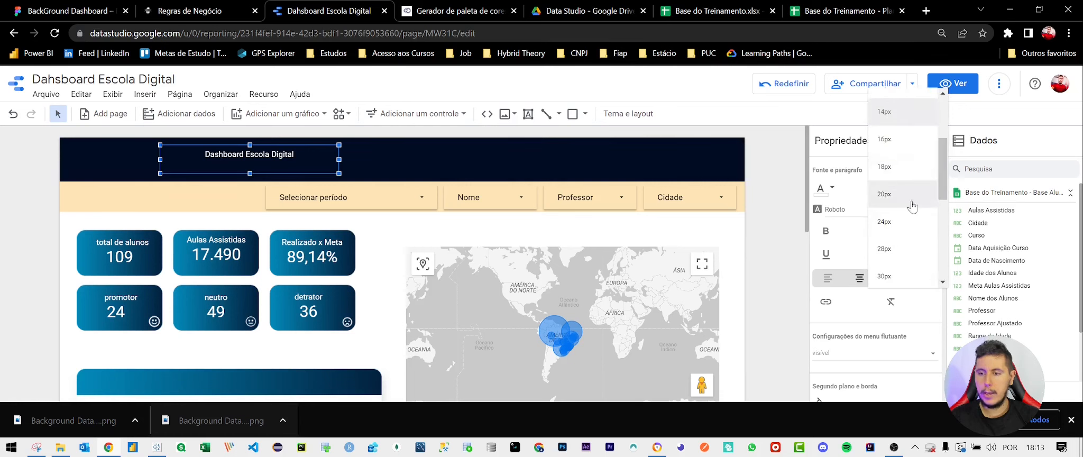
click(892, 249)
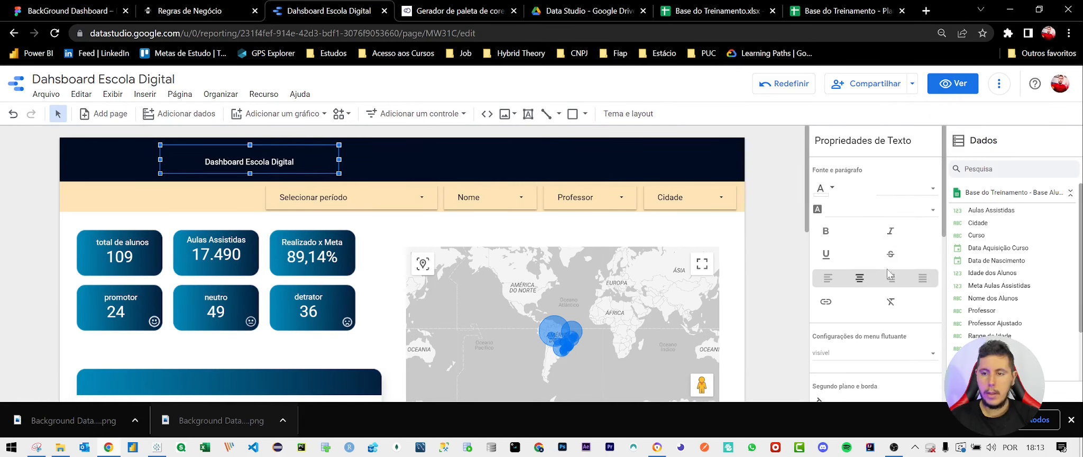
scroll(917, 238, down, 1)
scroll(921, 255, up, 1)
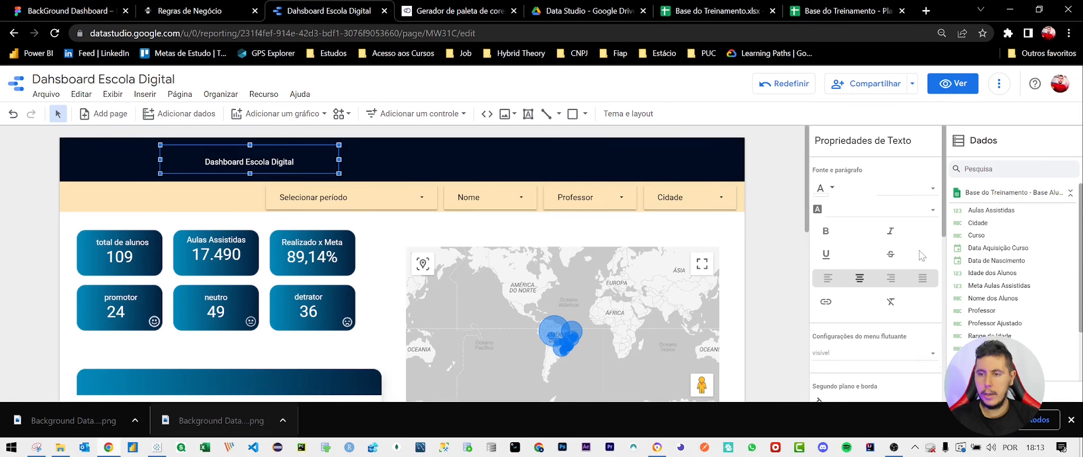
scroll(862, 295, down, 1)
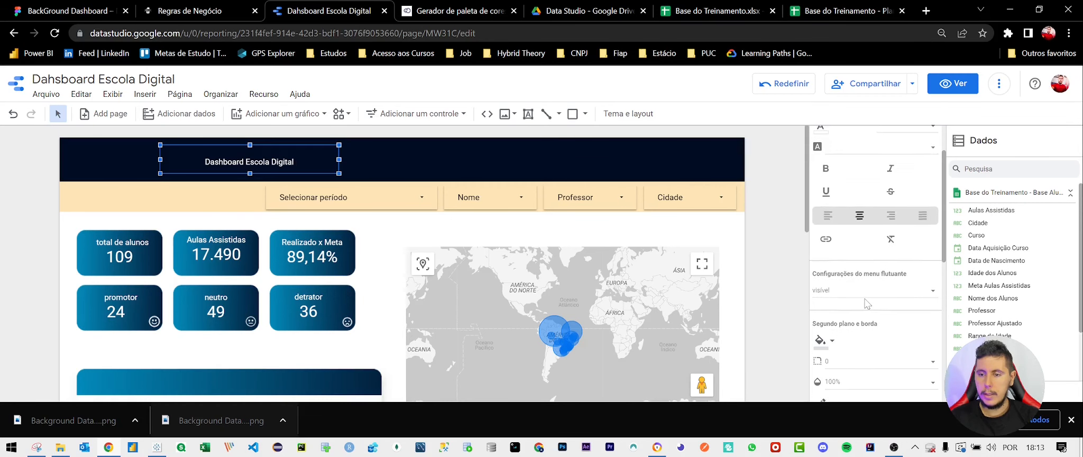
scroll(866, 303, up, 1)
click(915, 192)
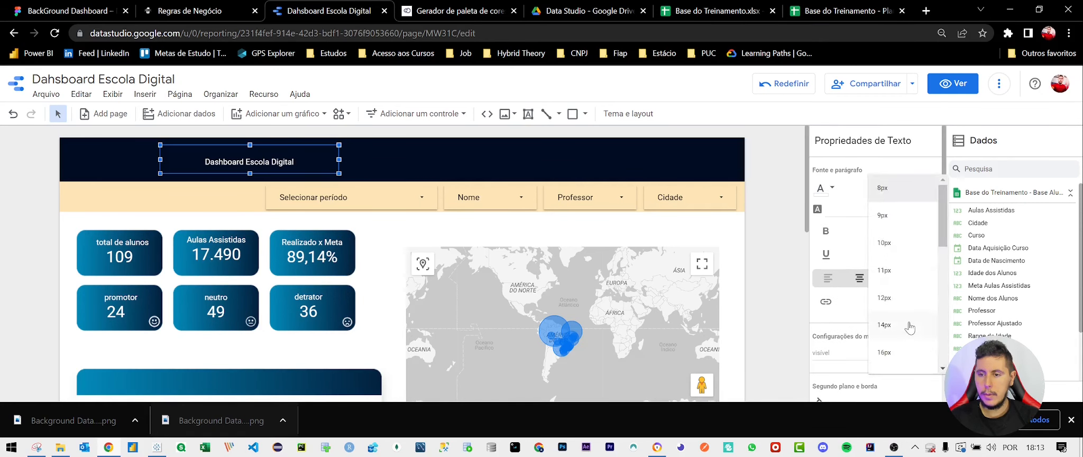
scroll(906, 327, down, 3)
click(904, 347)
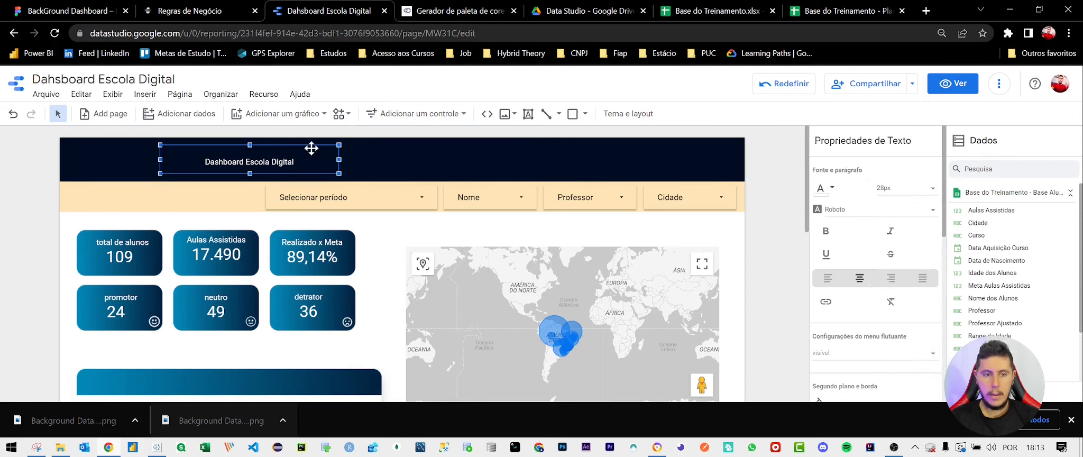
Enlarge the title's text box slightly, move it closer to the header's left end and left-align its text
drag(312, 149, 317, 148)
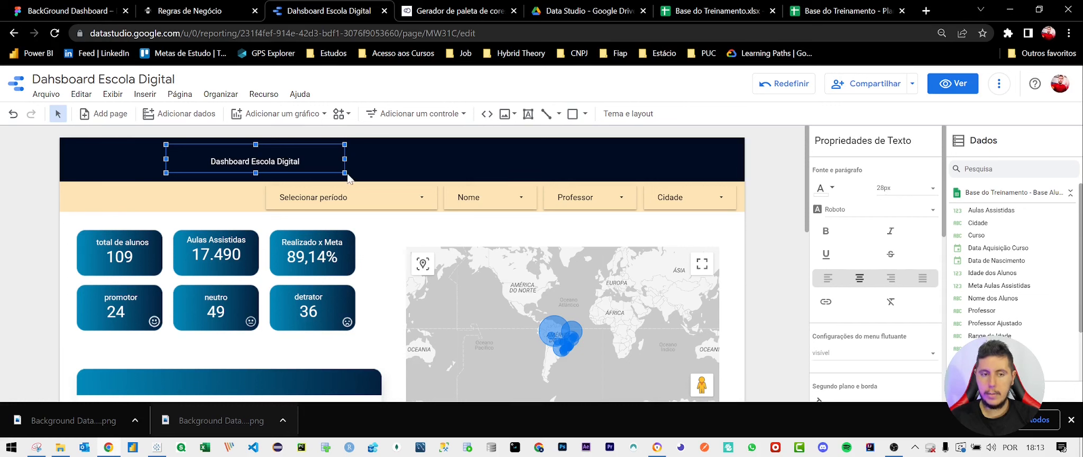
drag(348, 174, 355, 177)
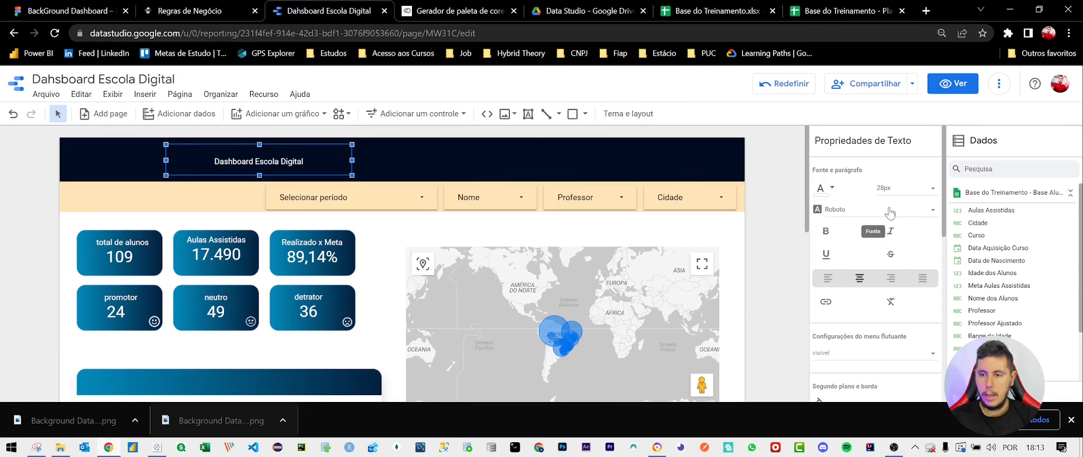
scroll(872, 294, down, 5)
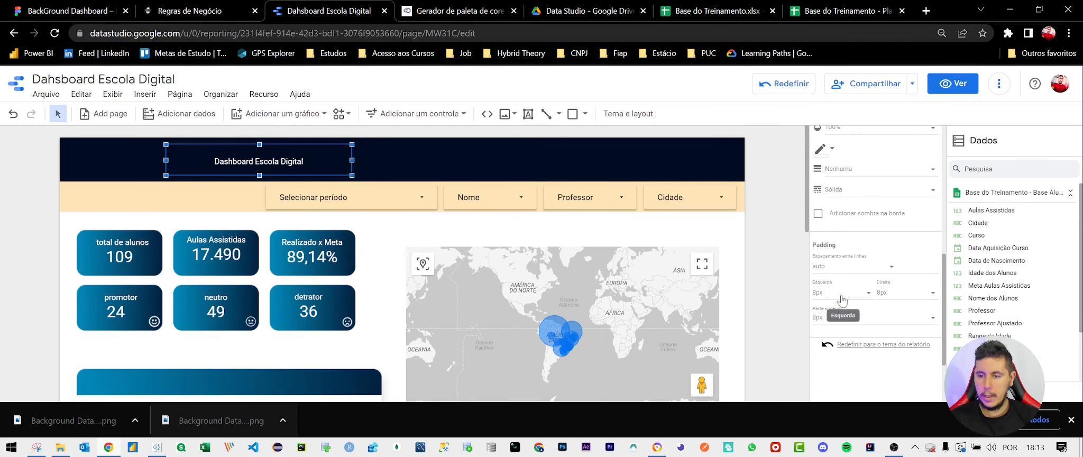
scroll(842, 301, up, 5)
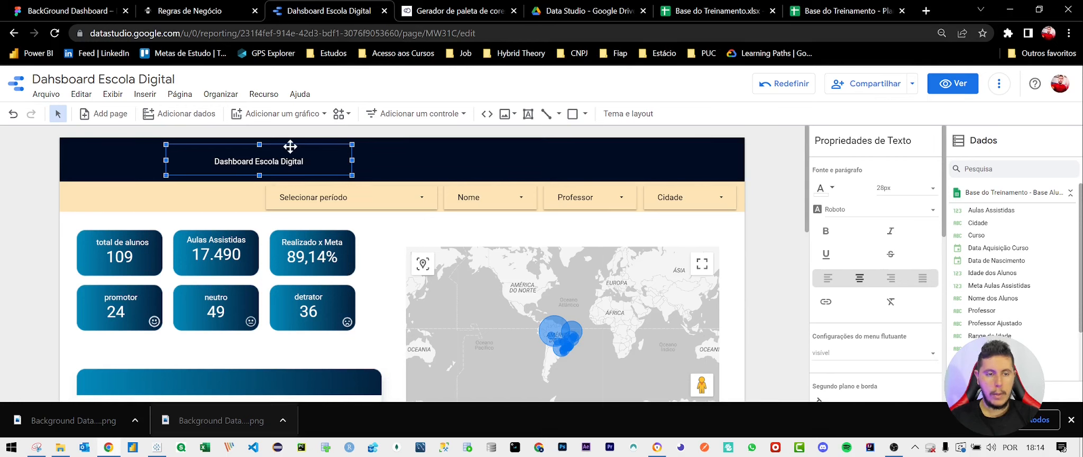
drag(289, 147, 246, 145)
click(825, 286)
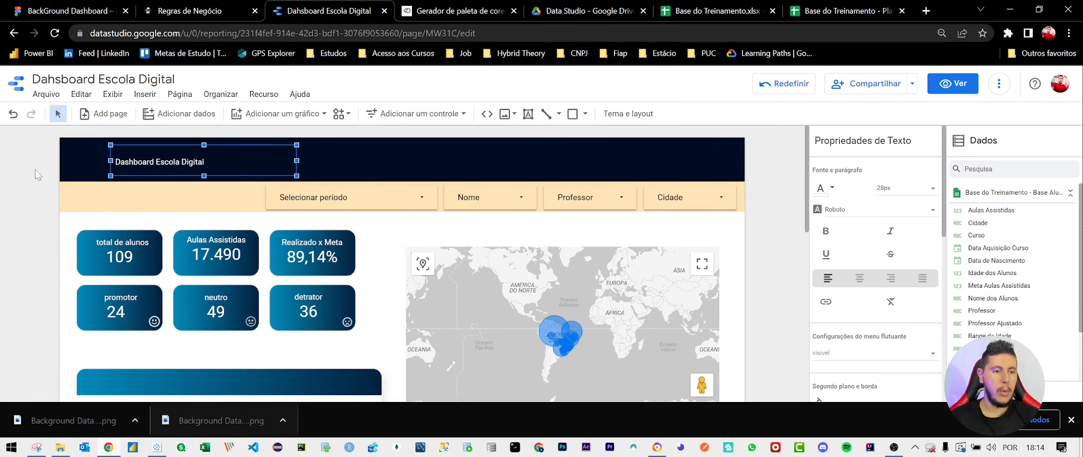
click(53, 177)
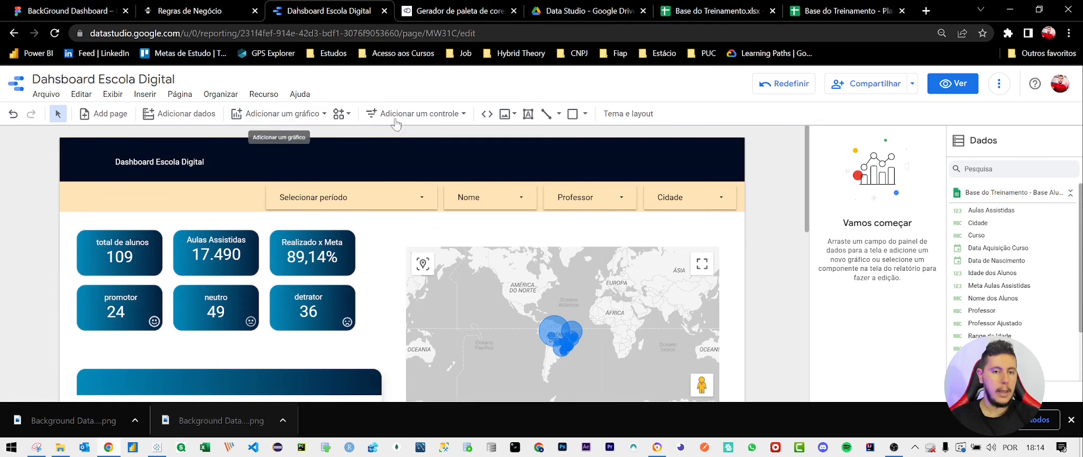
Insert the image "Captura de tela 2021-03-14 220848.png" from the computer's Vídeos > Power BI folder into the report
click(513, 114)
click(540, 143)
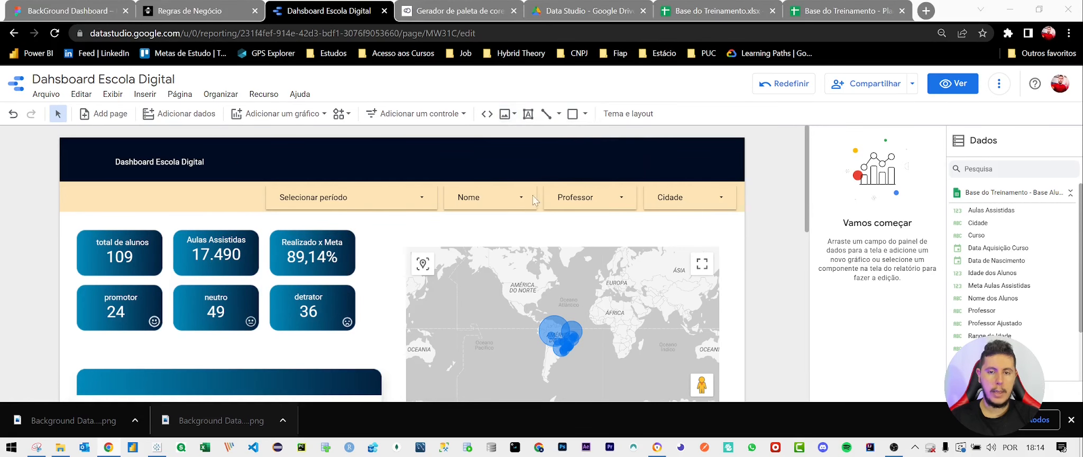
click(58, 230)
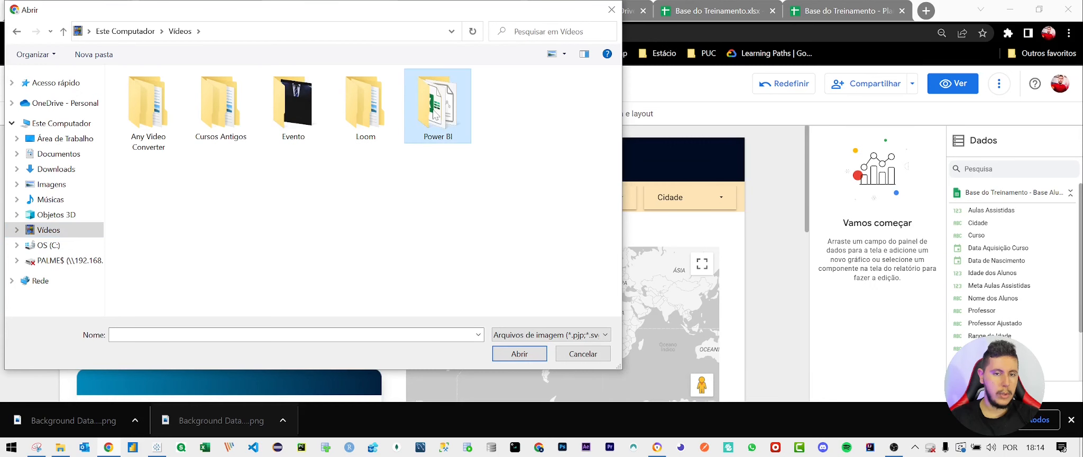
double_click(437, 109)
scroll(386, 210, down, 1)
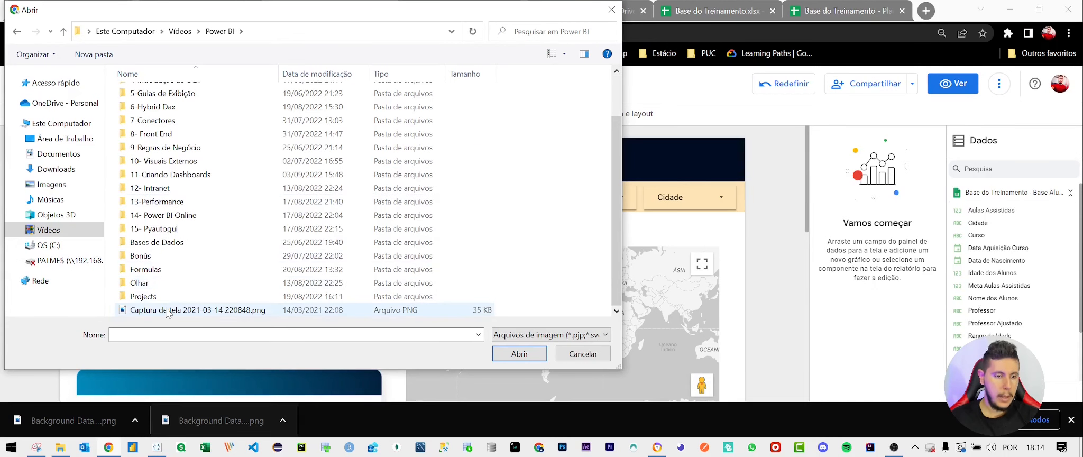
double_click(197, 310)
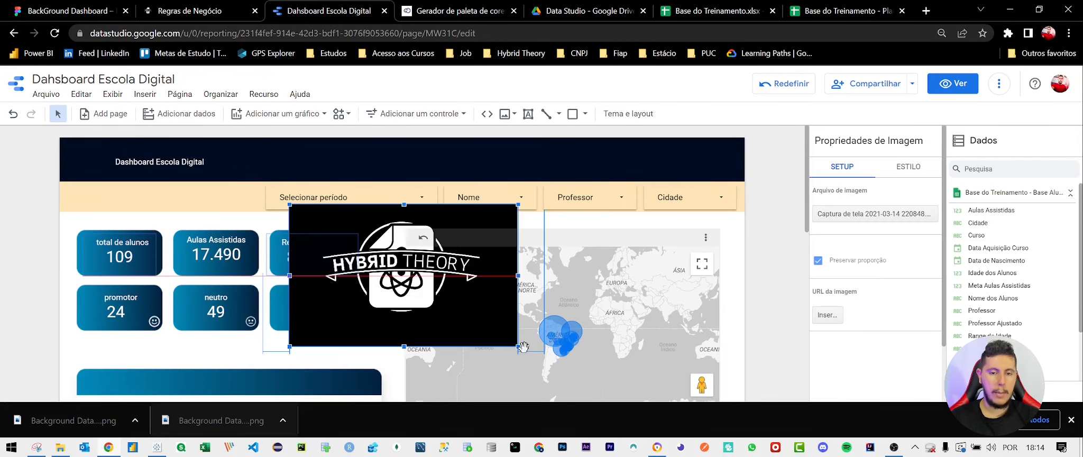
Scale the Hybrid Theory logo down and place it in the header band to the left of the title
drag(518, 347, 379, 260)
drag(312, 227, 82, 161)
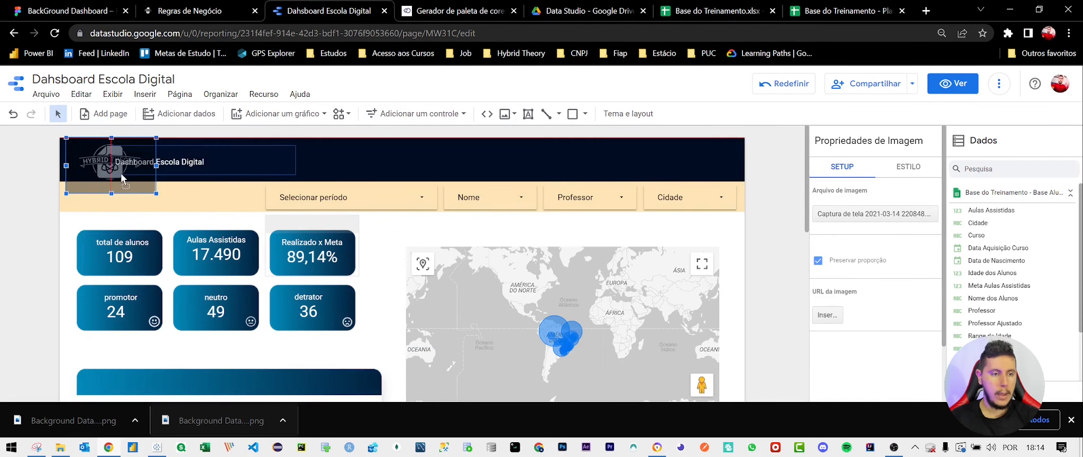
drag(149, 192, 89, 162)
click(368, 164)
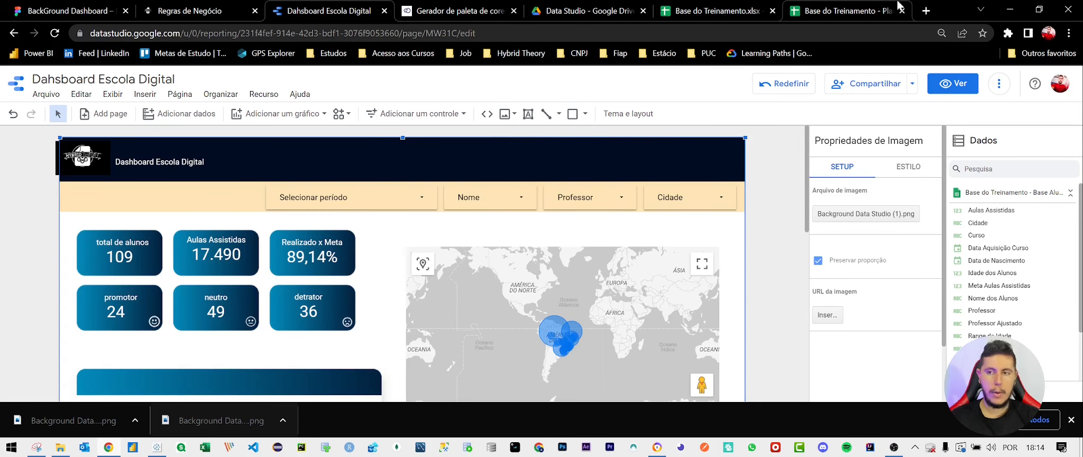
Open the remove.bg image upload page in a new browser tab
click(924, 10)
text(remove)
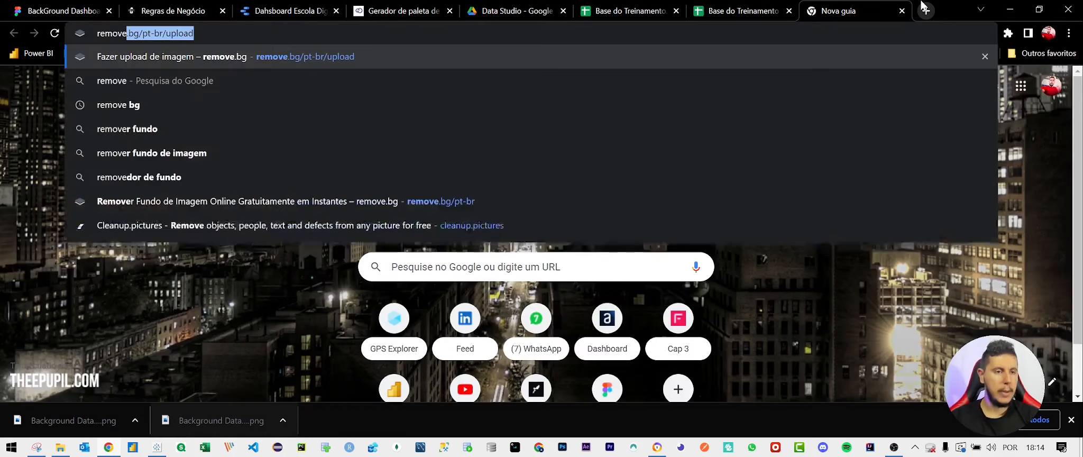
key(Return)
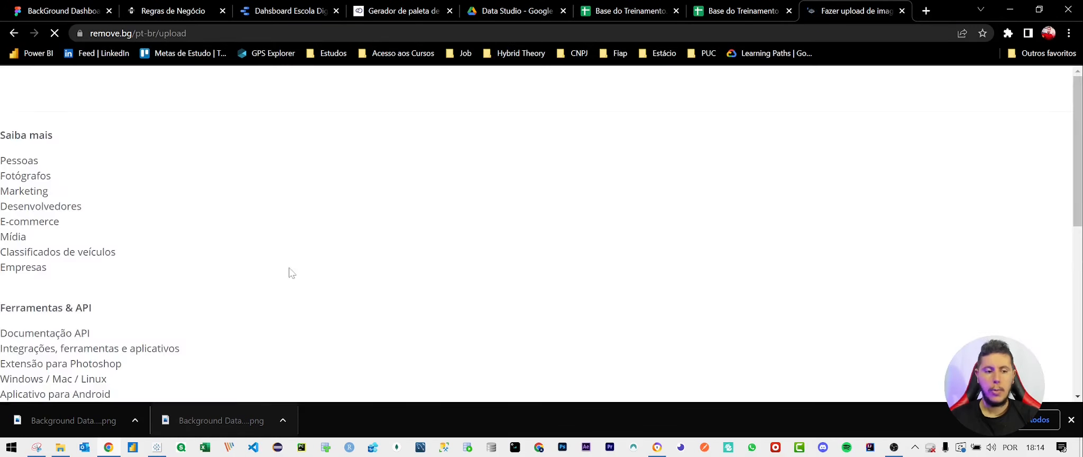
Upload the logo screenshot from the Vídeos > Power BI folder to remove.bg and download the preview-size image without background
click(58, 447)
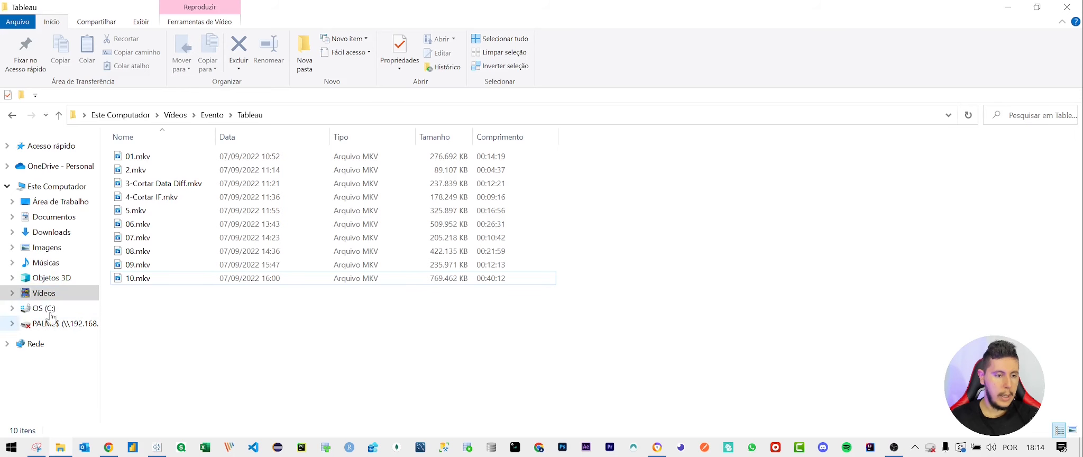
click(48, 294)
click(405, 166)
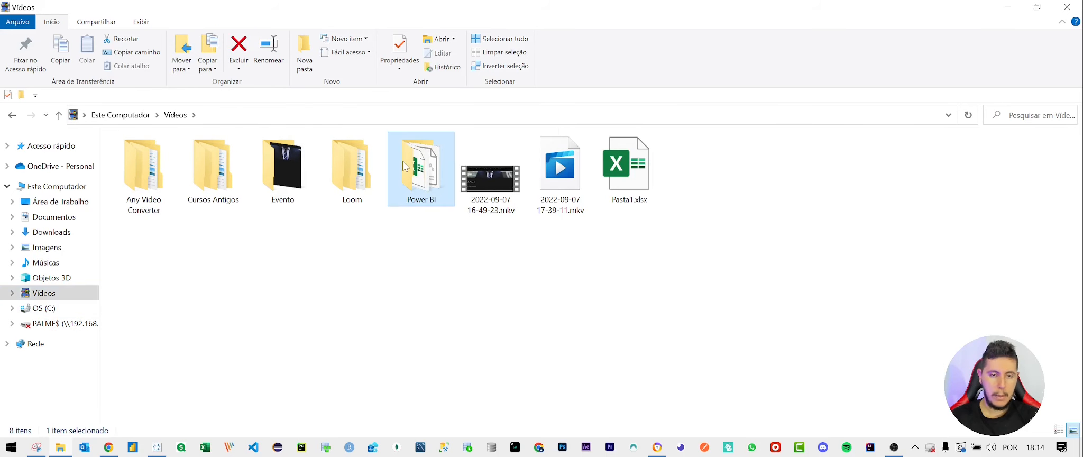
double_click(422, 174)
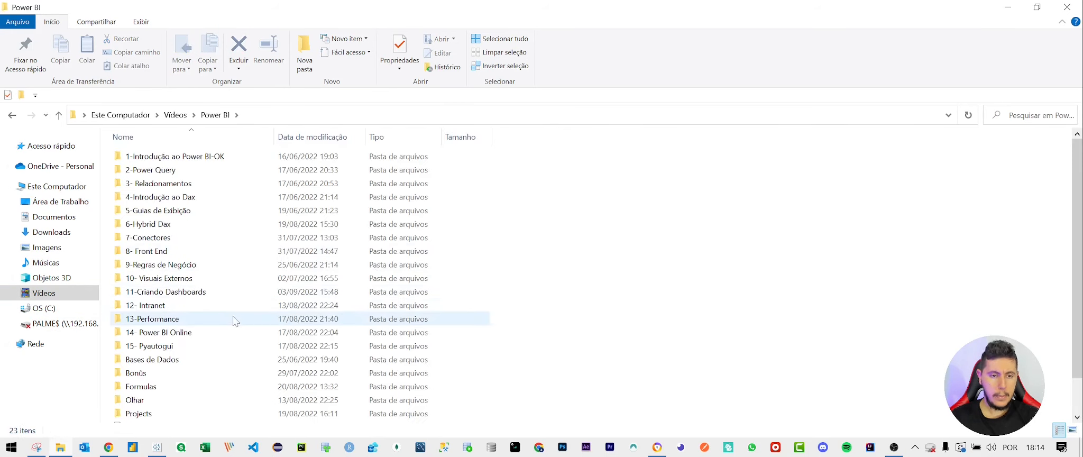
scroll(222, 339, down, 2)
drag(402, 389, 529, 222)
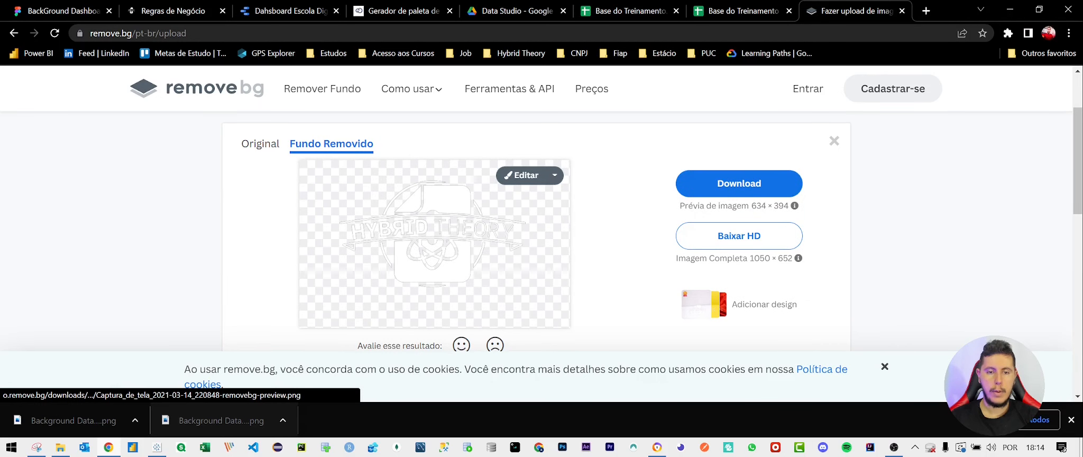
click(739, 183)
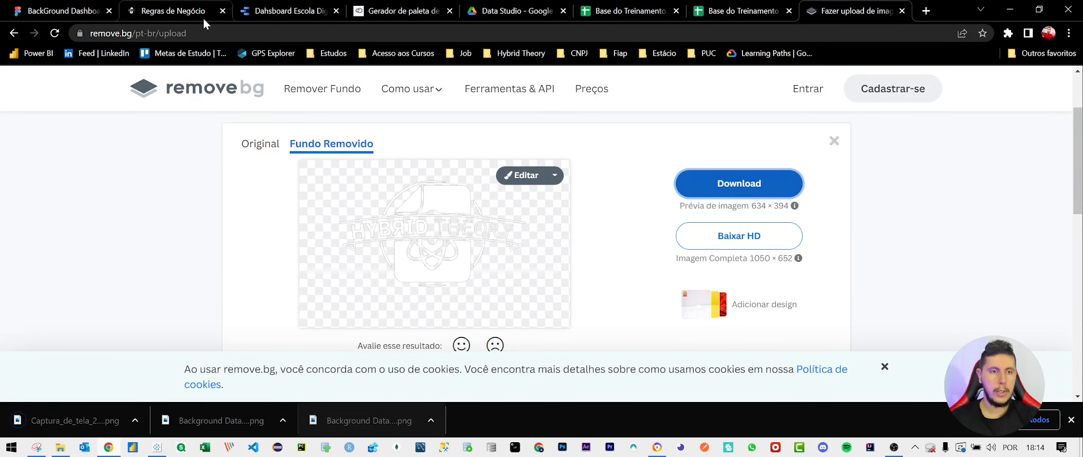
Return to the Data Studio report and insert the background-free logo image from the computer's Downloads folder
click(269, 12)
drag(80, 419, 181, 196)
drag(74, 421, 383, 147)
click(508, 115)
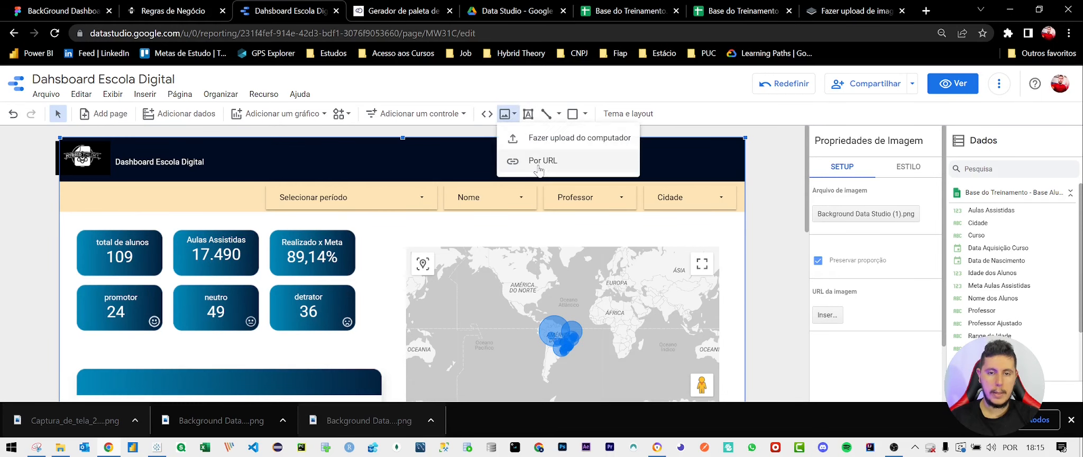
click(555, 138)
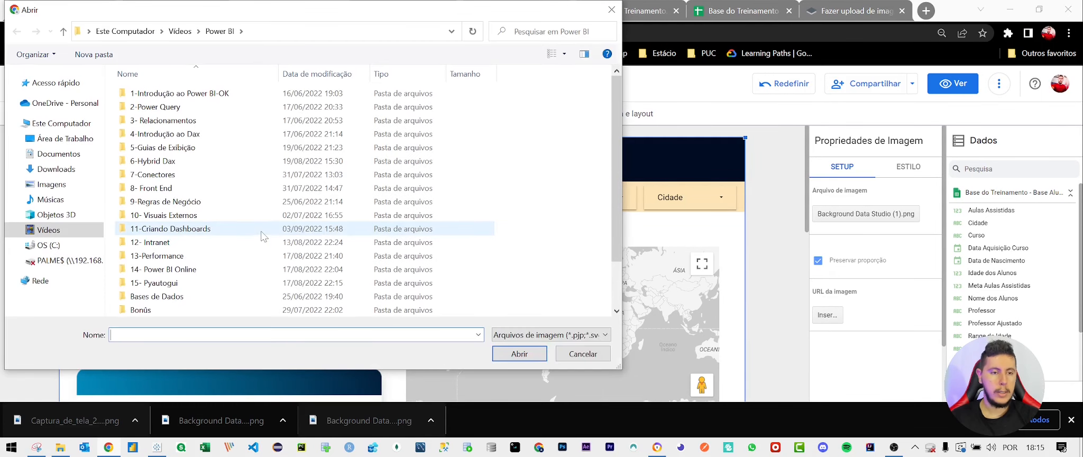
click(56, 169)
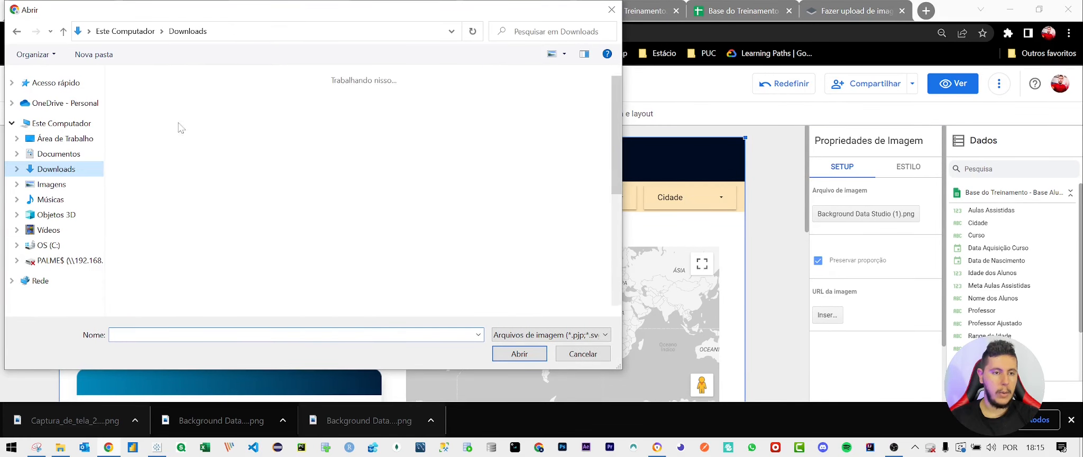
double_click(159, 118)
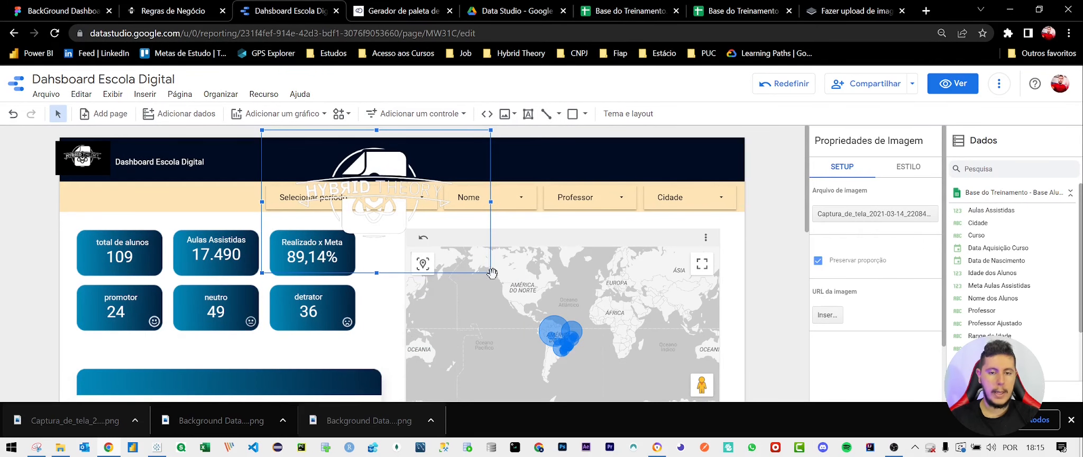
Scale the background-free logo down and put it in the header band, in place of the black-background logo
drag(491, 273, 355, 188)
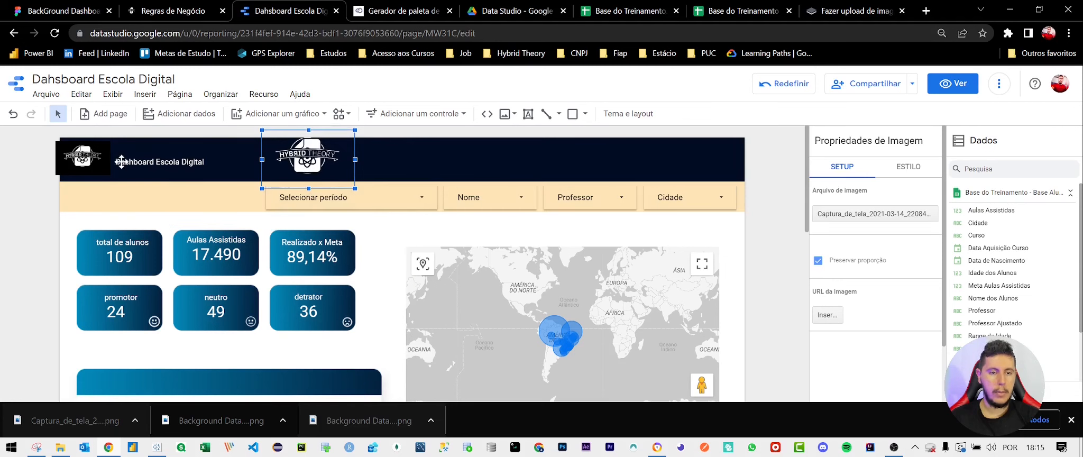
drag(310, 165, 102, 167)
drag(148, 190, 102, 171)
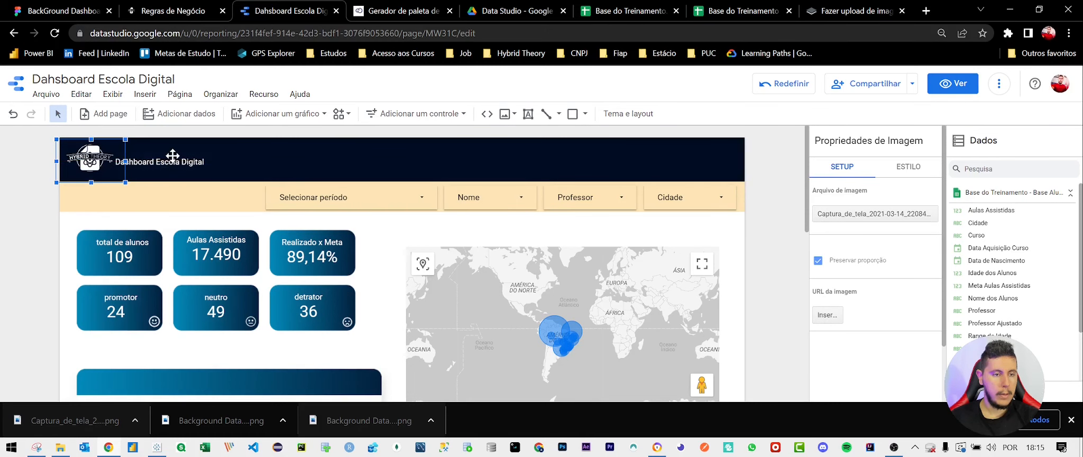
Move the title "Dashboard Escola Digital" just beside the logo and nudge it to the logo's mid-height
click(173, 156)
drag(173, 156, 183, 140)
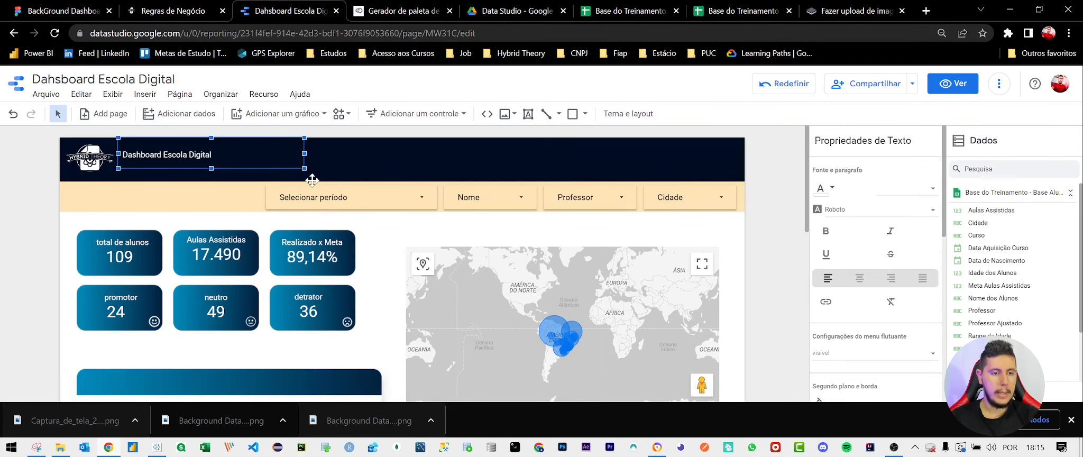
key(Down)
key(Down)
key(Down)
key(Down)
key(Down)
key(Down)
key(Down)
key(Right)
key(Right)
key(Right)
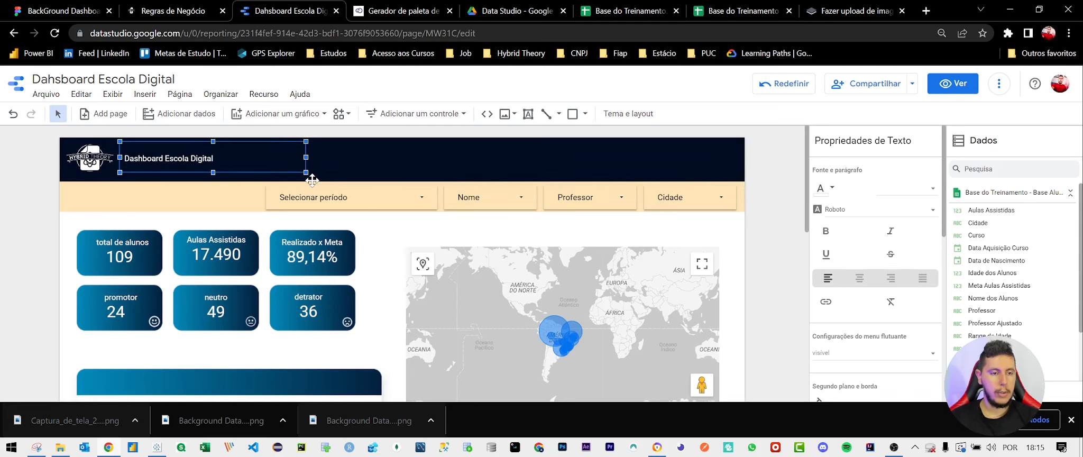
key(Right)
key(Up)
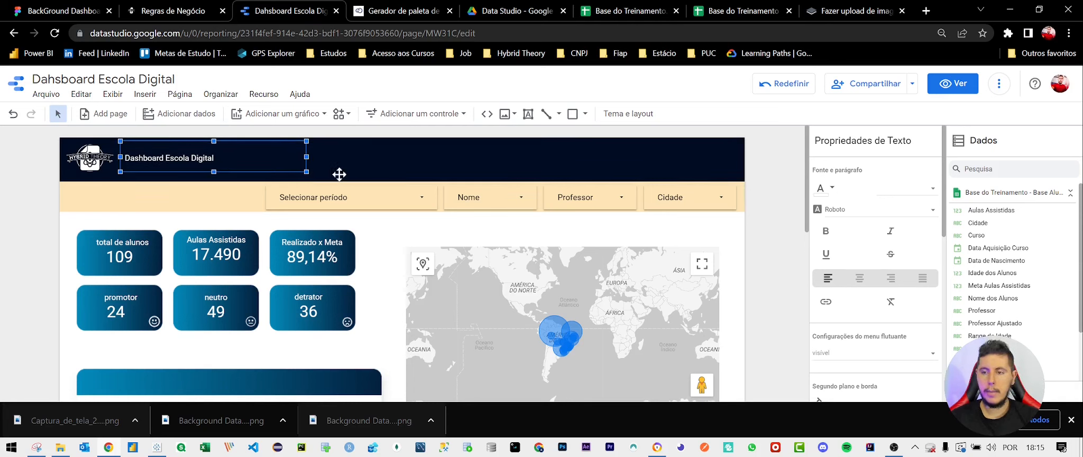
Set the title's font size to 28px, widen its box to fit one line and nudge it down to centre it in the header
click(918, 191)
scroll(906, 339, down, 5)
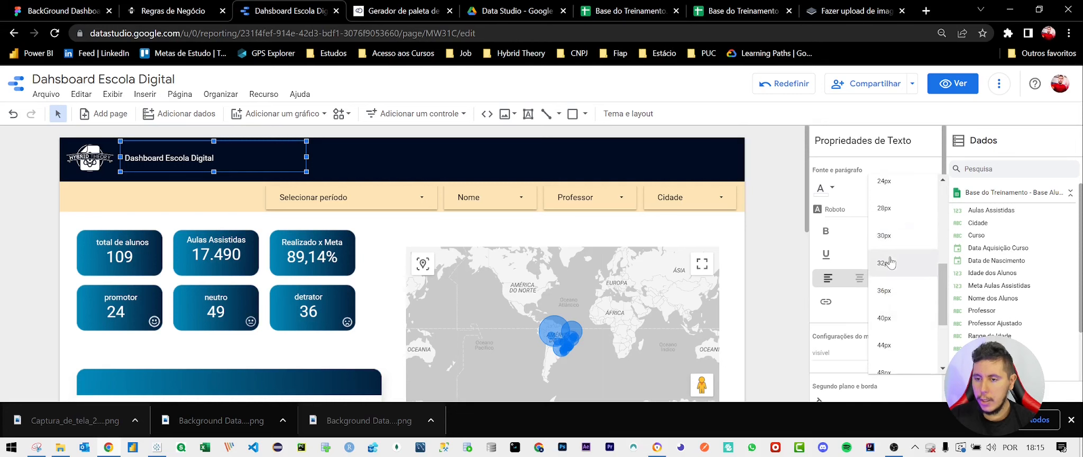
click(890, 213)
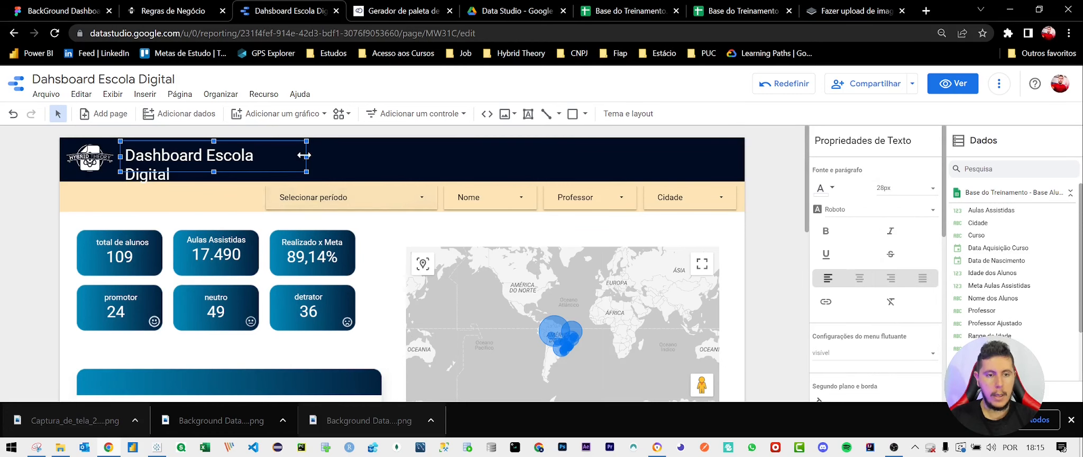
drag(306, 156, 362, 154)
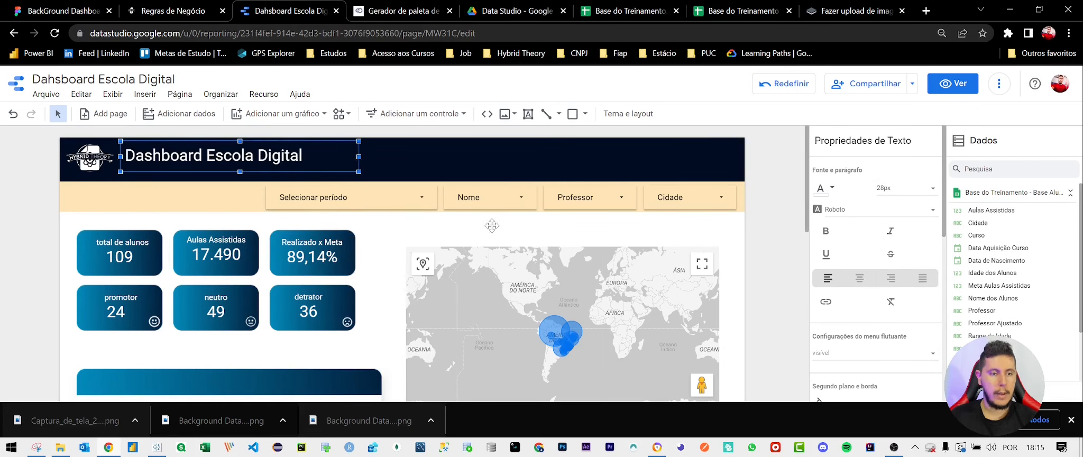
key(Down)
key(Down)
key(Down)
key(Down)
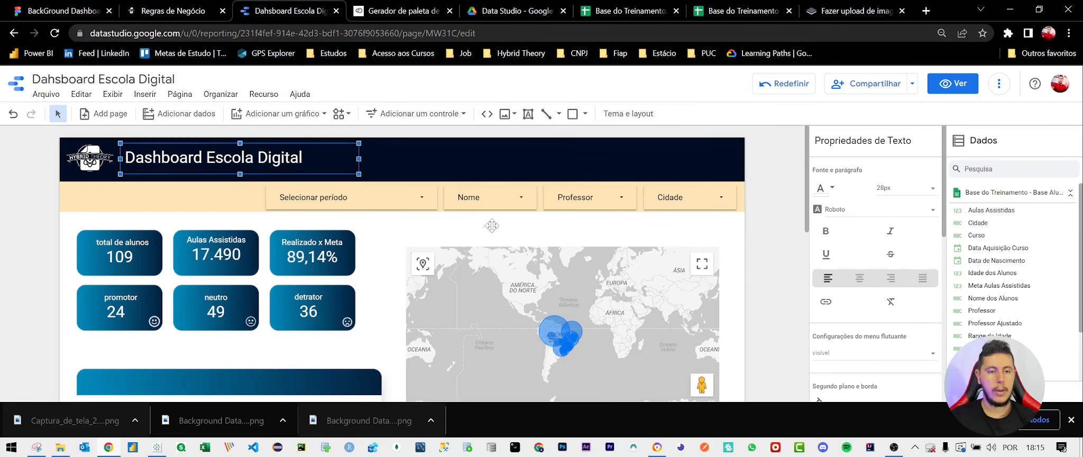
click(752, 254)
Switch to the Figma background file, delete the lower-right card and widen the lower-left card to 1138 × 250
scroll(752, 254, down, 5)
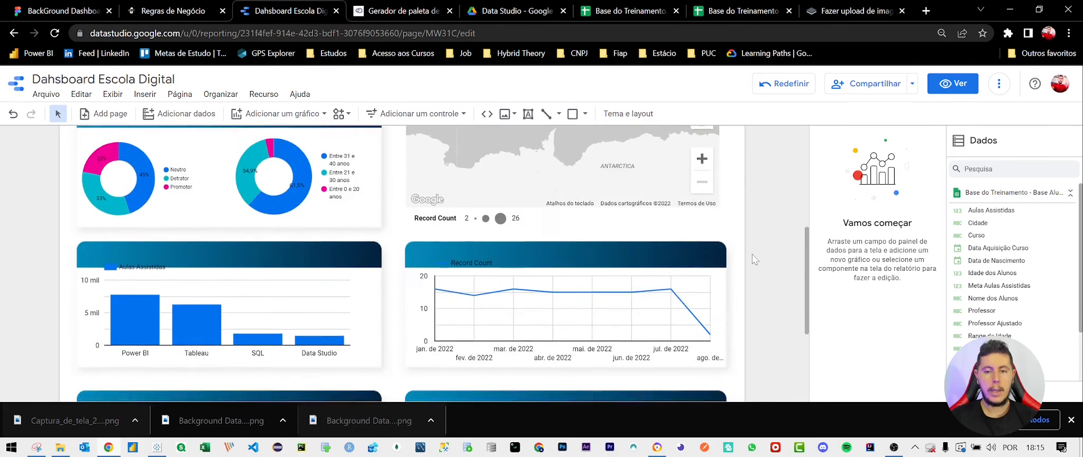
scroll(752, 253, down, 2)
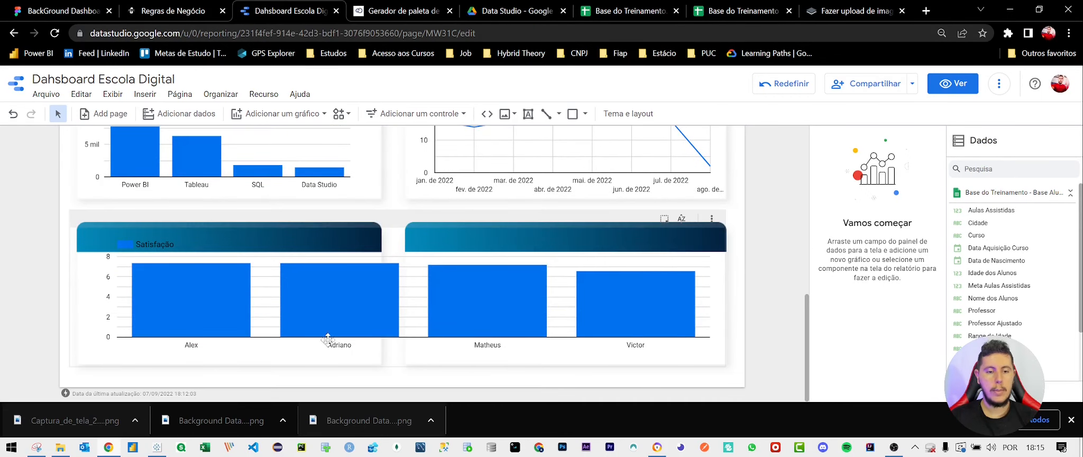
mouse_move(146, 317)
click(64, 5)
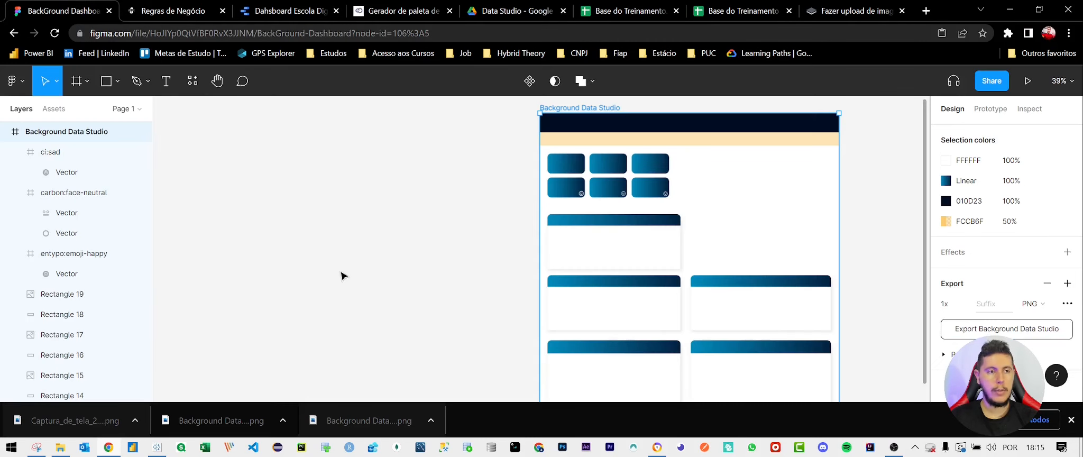
scroll(693, 325, down, 1)
click(752, 323)
key(Delete)
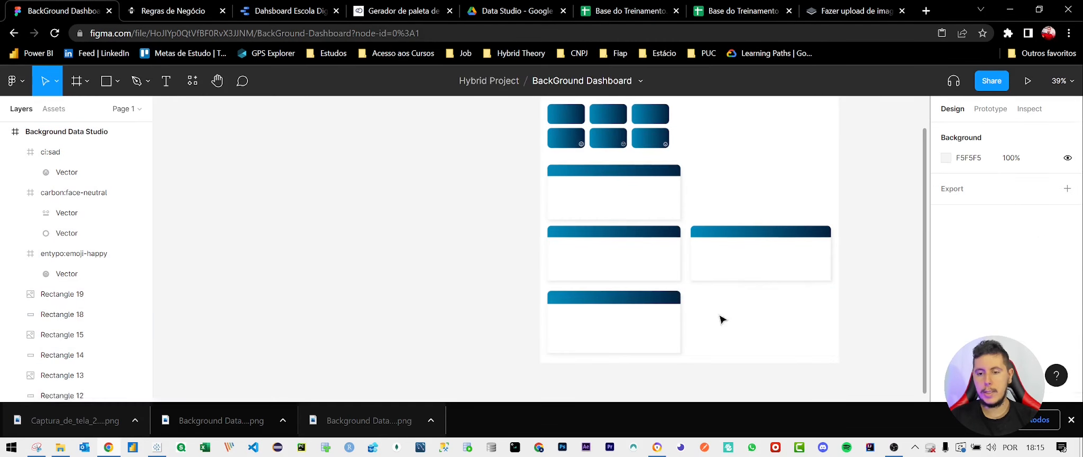
click(680, 329)
drag(705, 327, 829, 328)
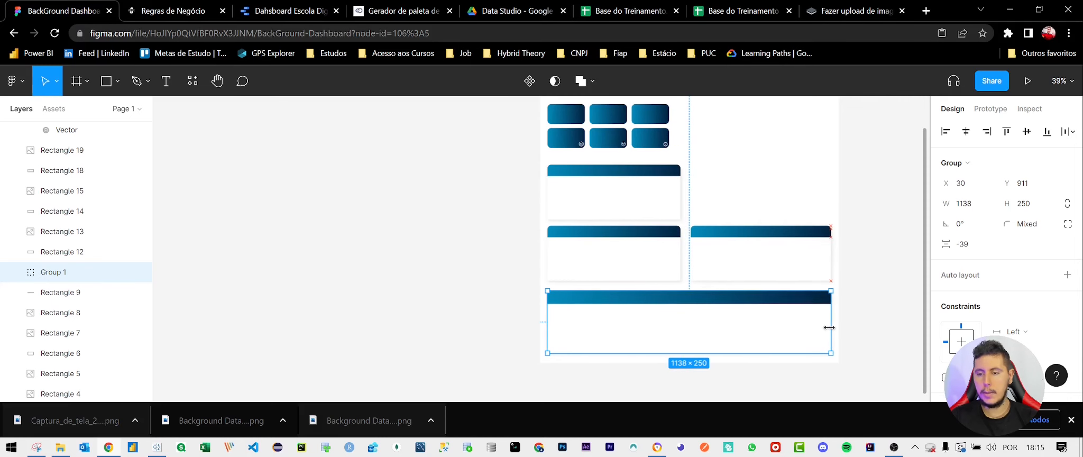
Export the Background Data Studio frame as a 1x PNG
click(858, 275)
scroll(858, 276, up, 3)
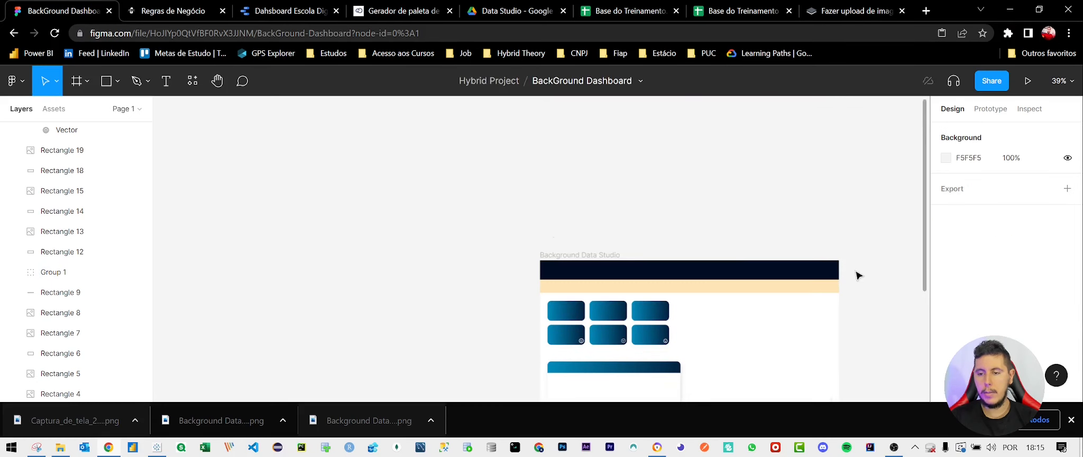
click(574, 255)
click(1008, 328)
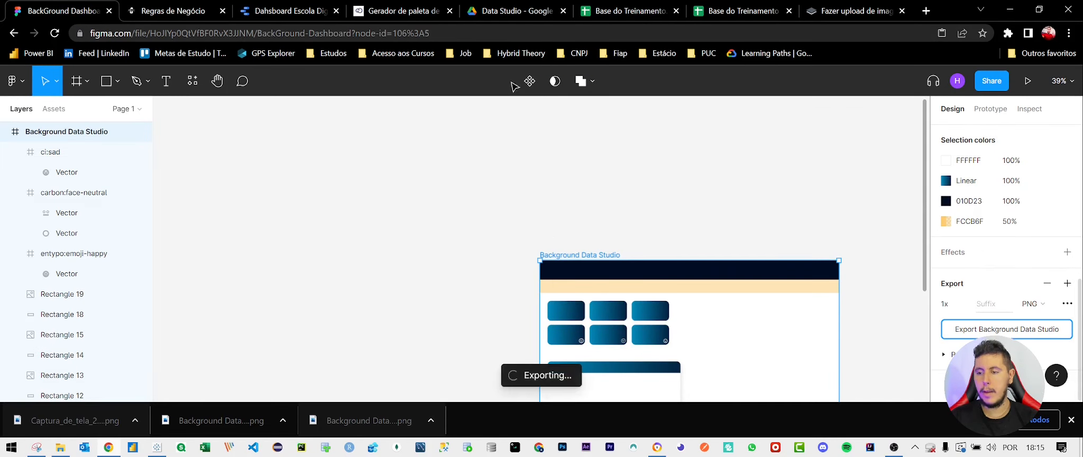
Return to the Data Studio report and delete the old background image
click(280, 11)
scroll(589, 183, up, 5)
scroll(590, 183, up, 3)
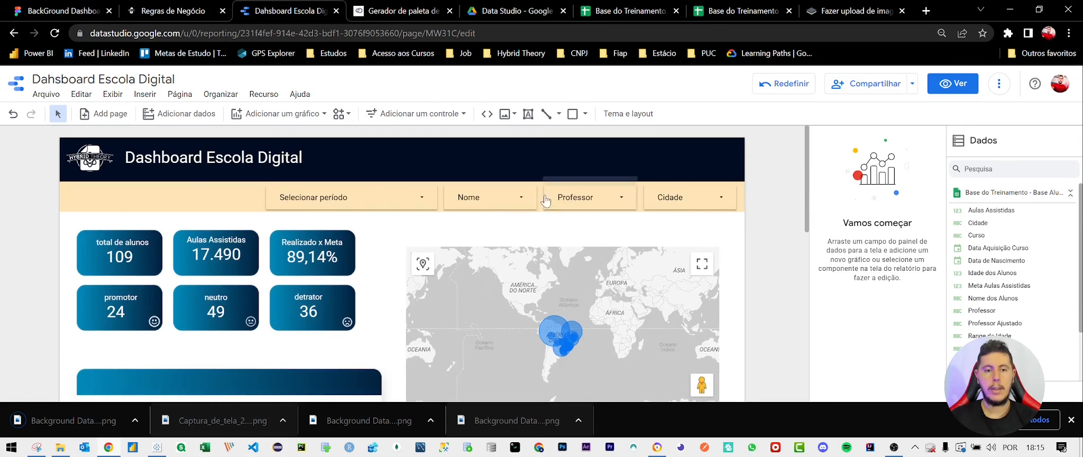
click(470, 151)
key(Delete)
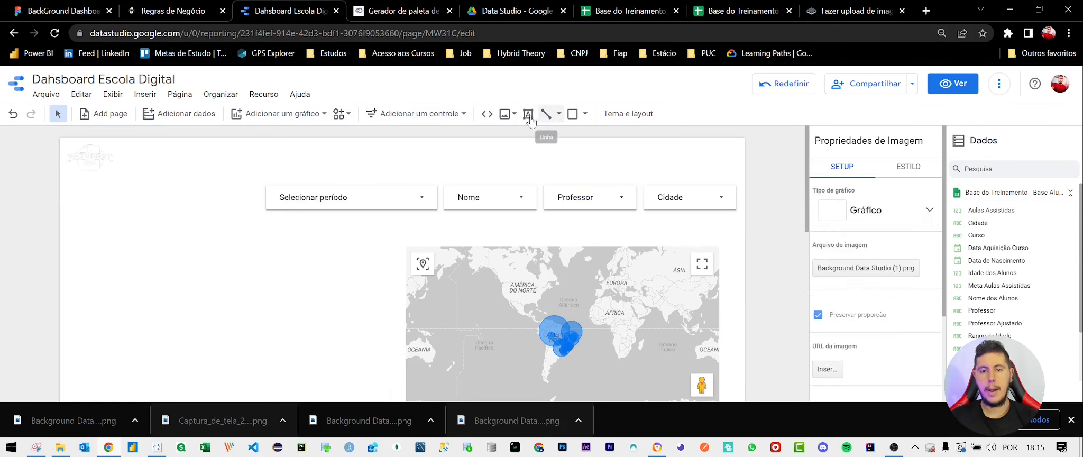
Insert the newly exported image "Background Data Studio (2).png" from the Downloads folder into the report
click(506, 114)
click(530, 142)
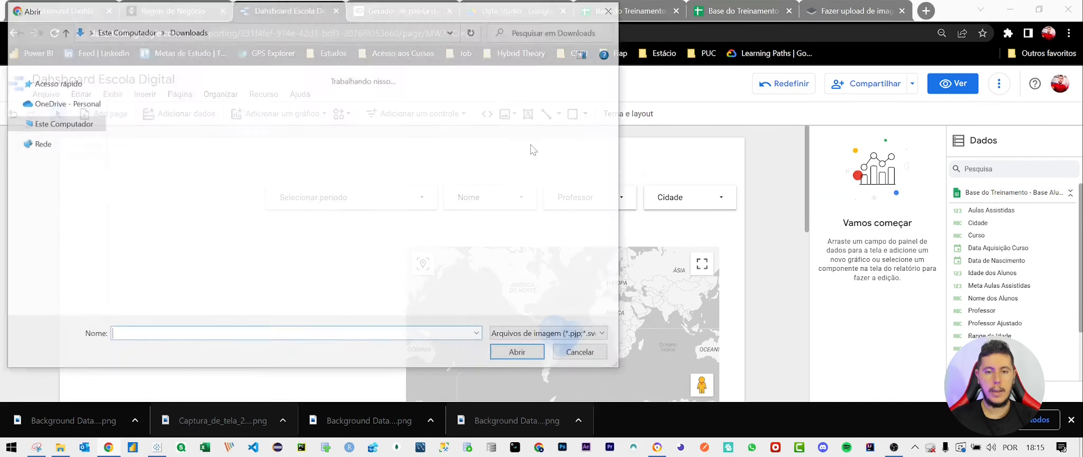
click(138, 136)
double_click(138, 136)
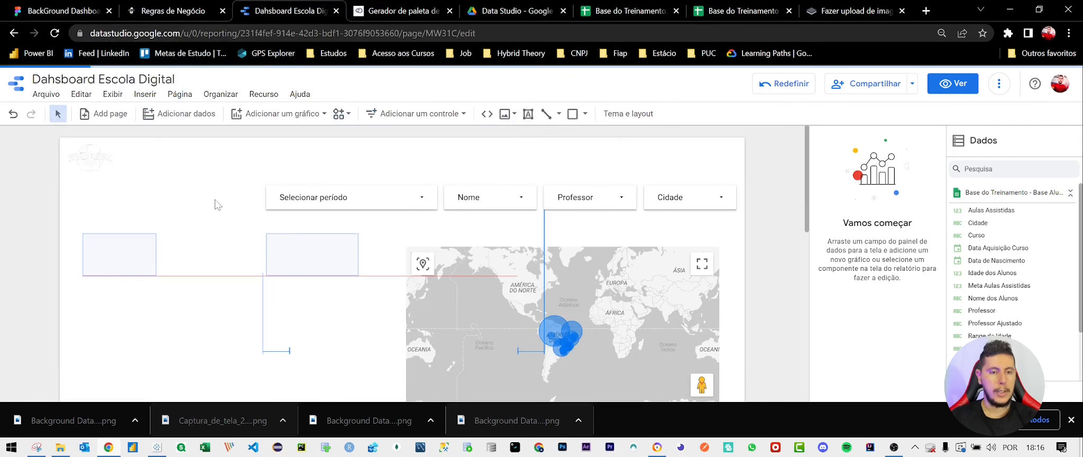
Align the new background image with the report page's upper-left corner and scale it to fill the whole page
drag(160, 178, 131, 174)
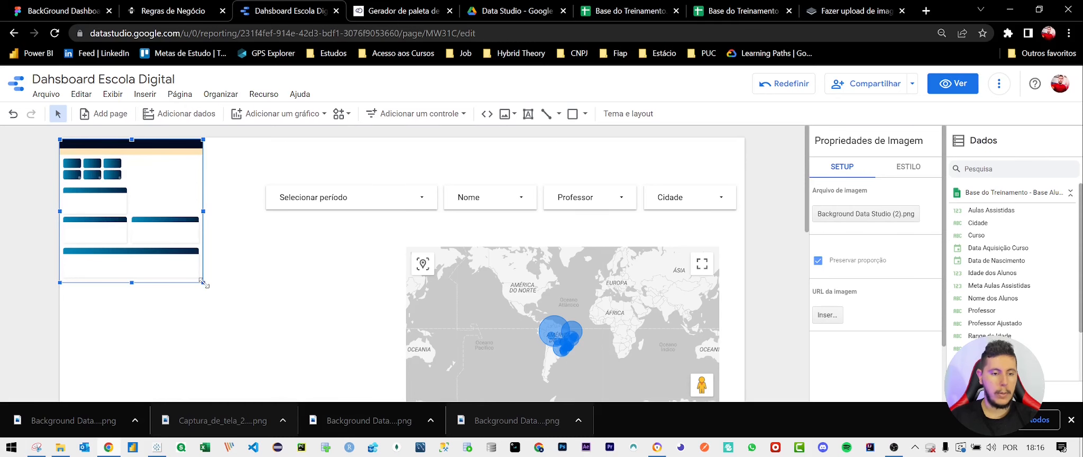
drag(202, 281, 599, 328)
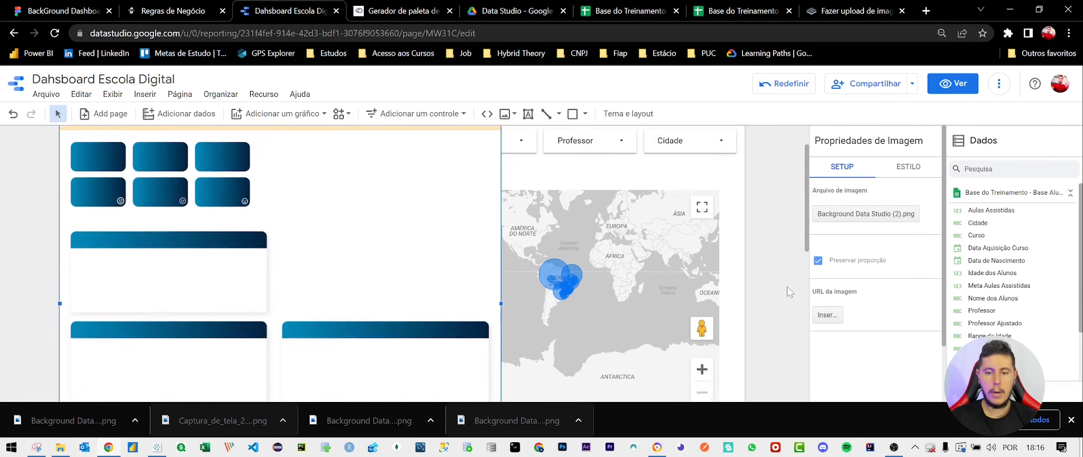
scroll(784, 286, down, 8)
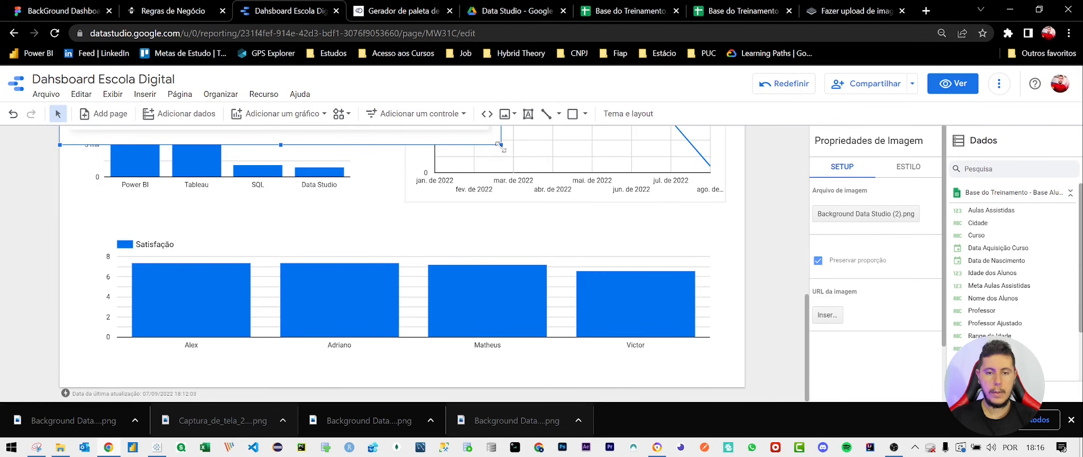
drag(501, 145, 749, 394)
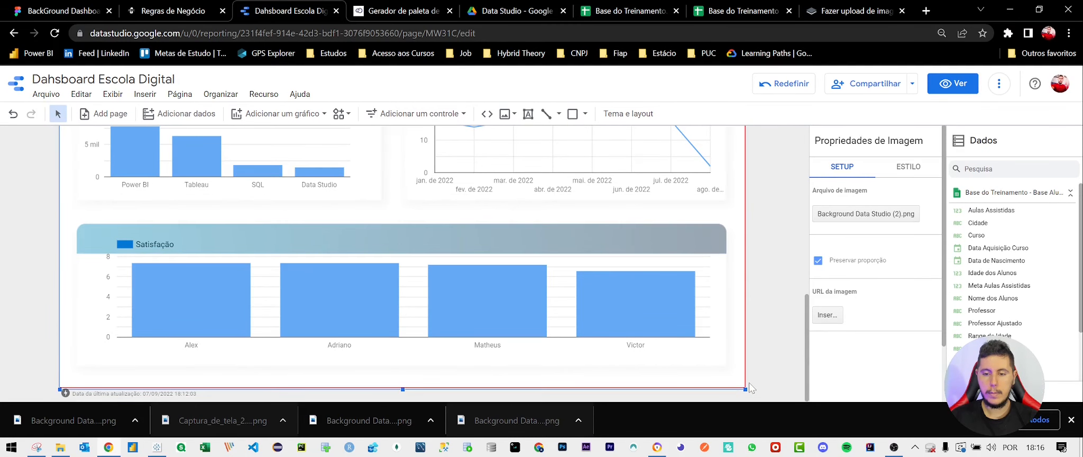
Send the new background image behind all the scorecards, charts and filters
right_click(732, 376)
mouse_move(791, 276)
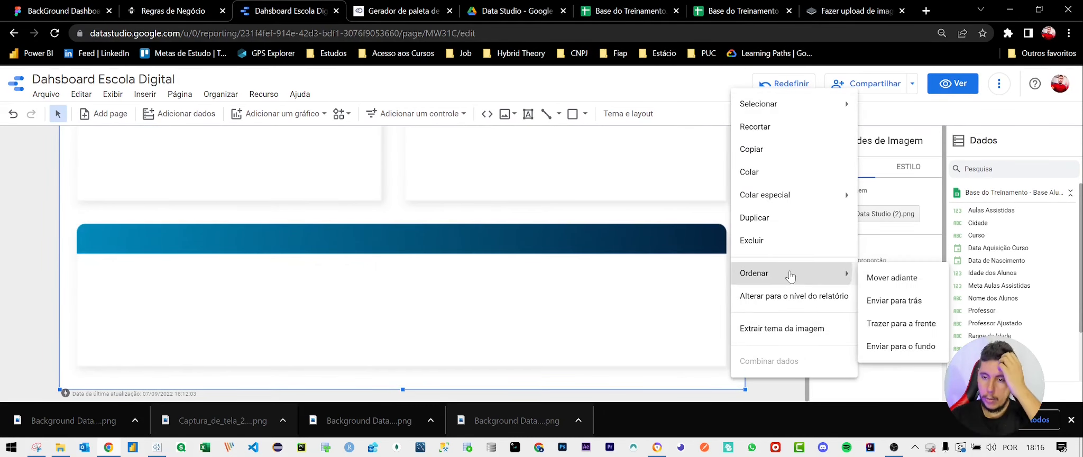
click(901, 346)
scroll(688, 296, up, 10)
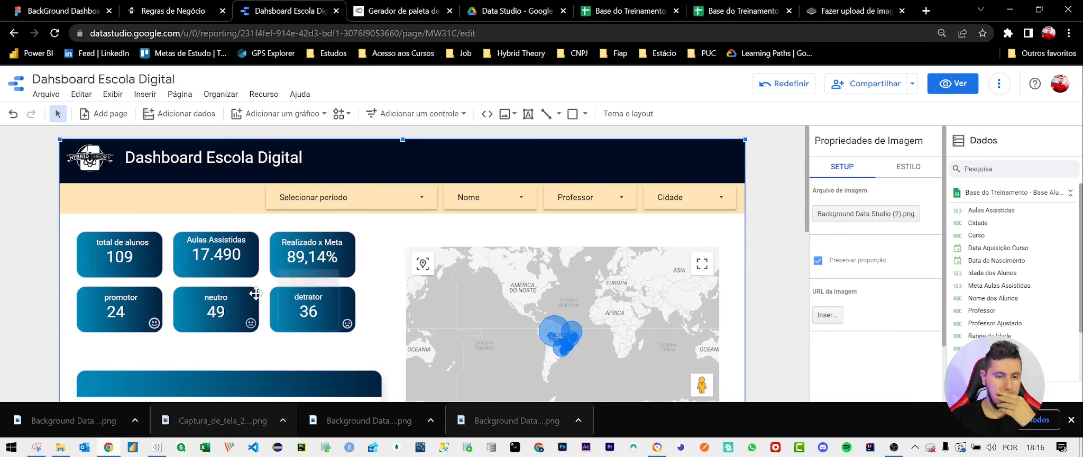
Duplicate the header title and place the copy on the gradient band above the two donut charts
scroll(257, 247, down, 3)
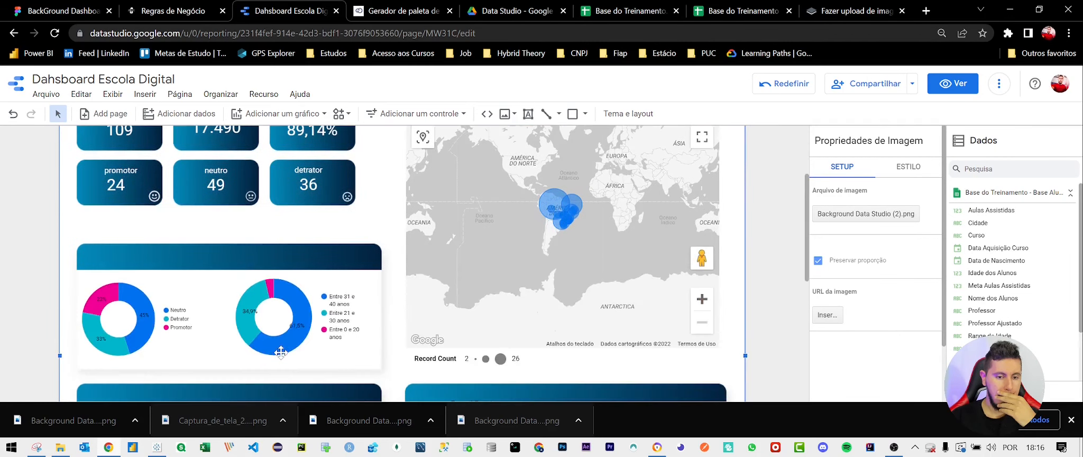
scroll(181, 263, up, 3)
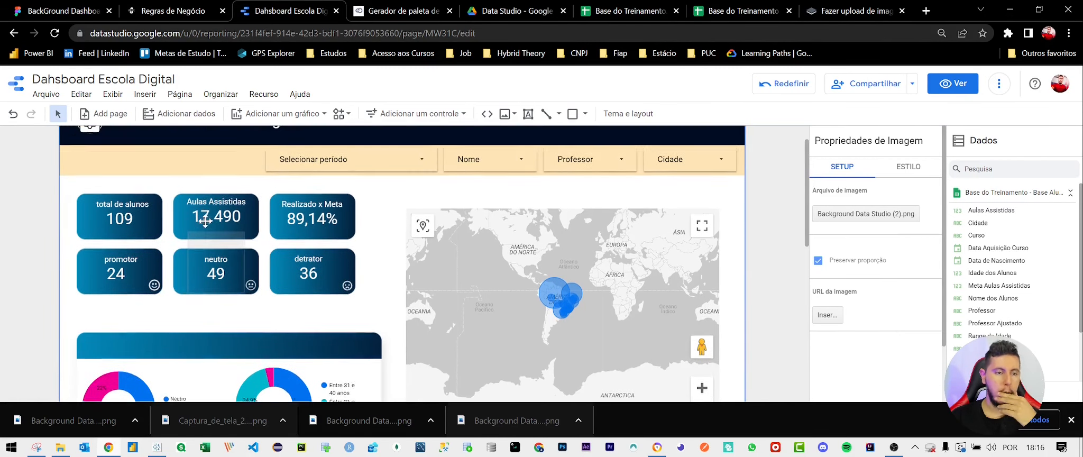
click(205, 159)
key(ctrl+v)
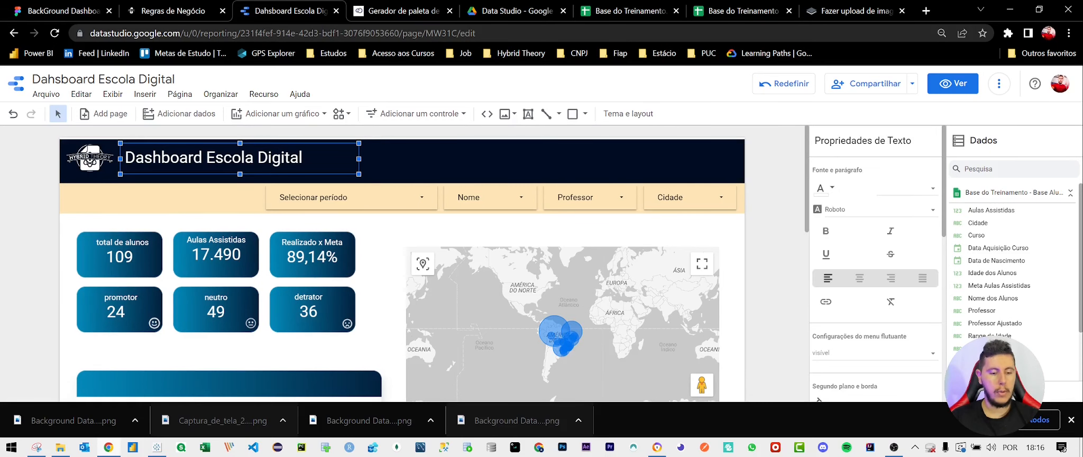
drag(316, 154, 290, 305)
key(ctrl+z)
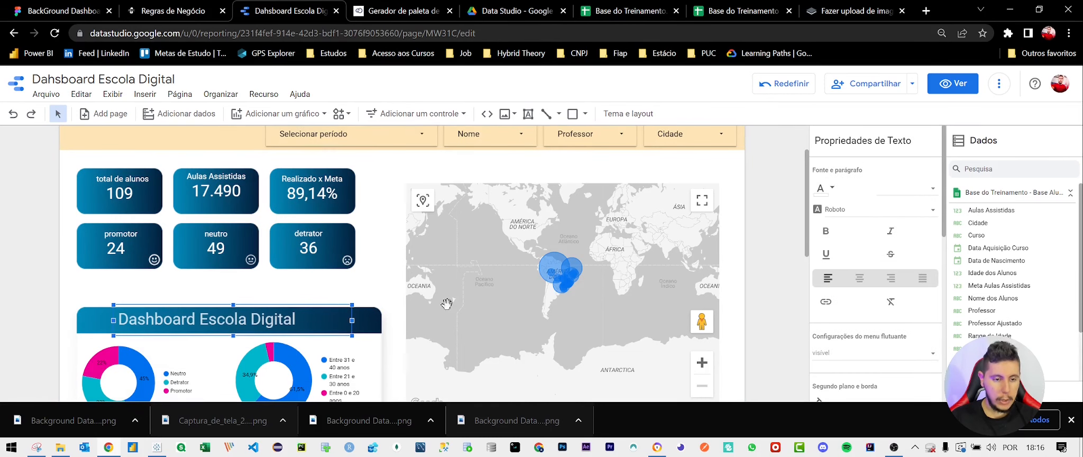
Set the font size of the copied title above the donut charts to 16px
click(906, 191)
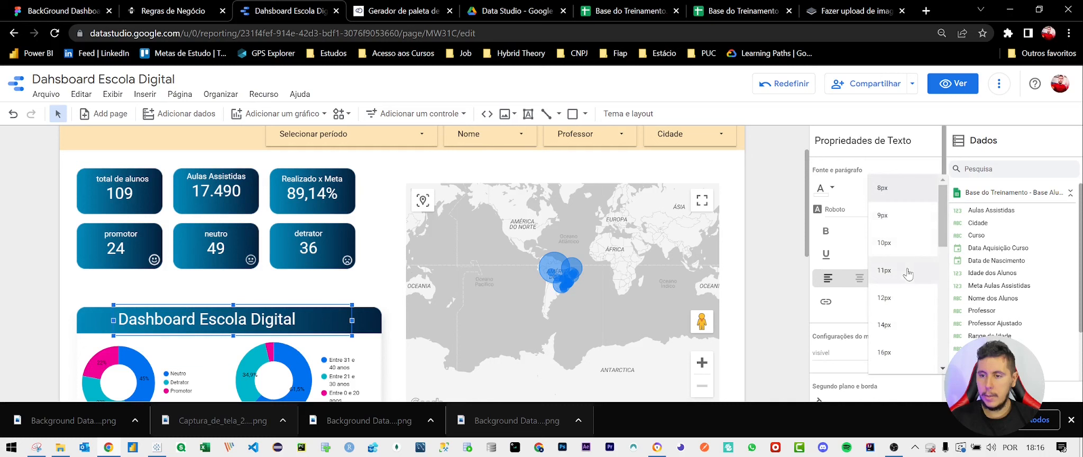
click(901, 326)
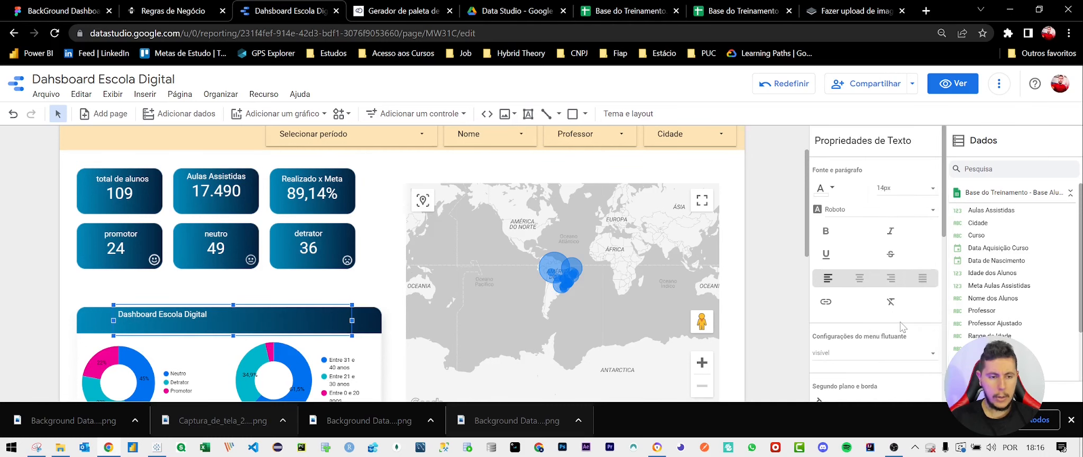
click(906, 189)
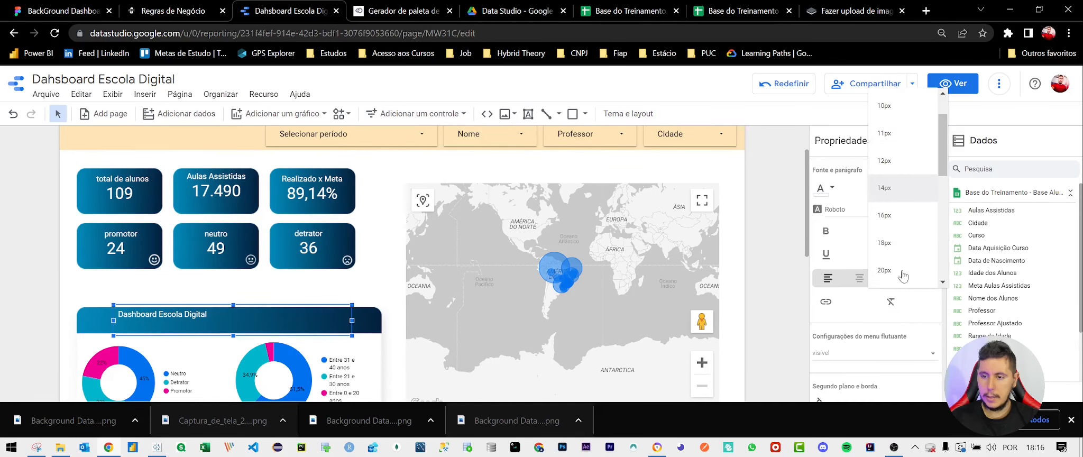
click(893, 216)
Widen the age-range donut chart towards the satisfaction donut so it fills more of the card
scroll(222, 283, down, 1)
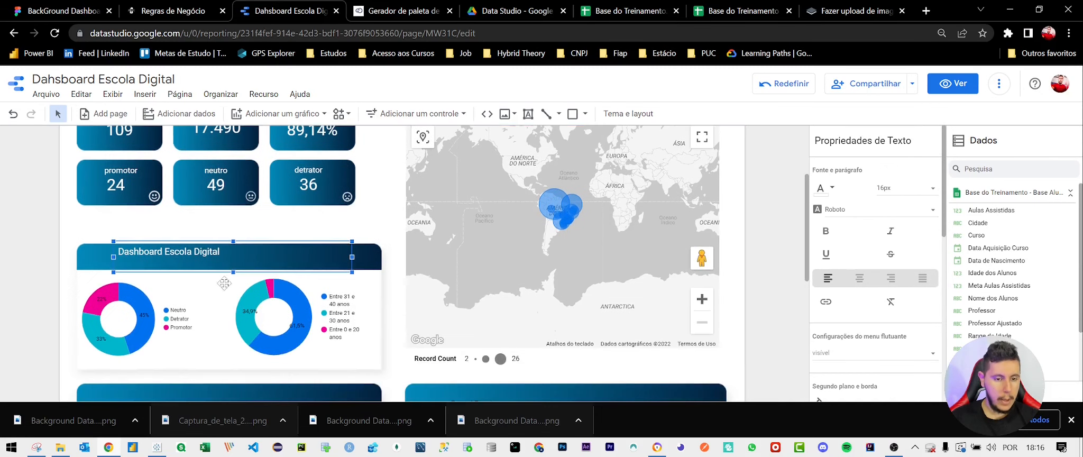
click(215, 280)
double_click(214, 253)
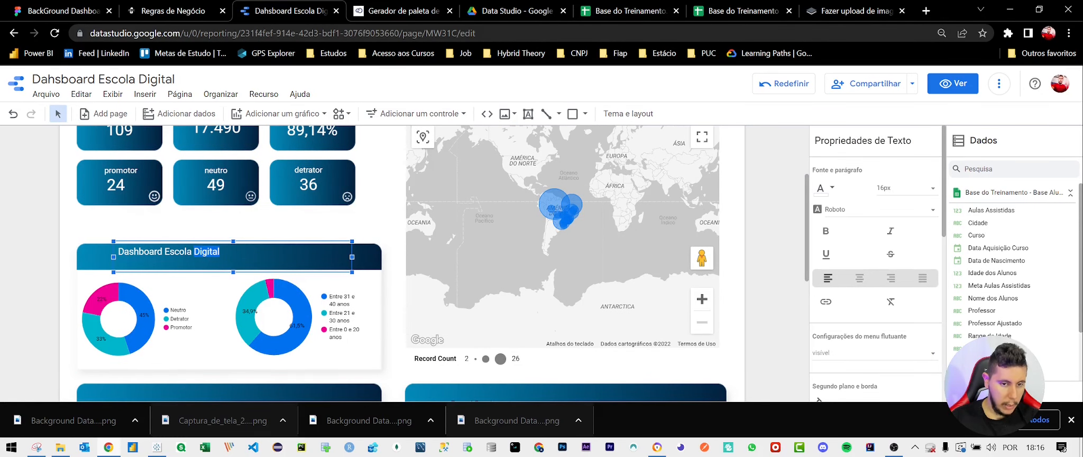
click(231, 321)
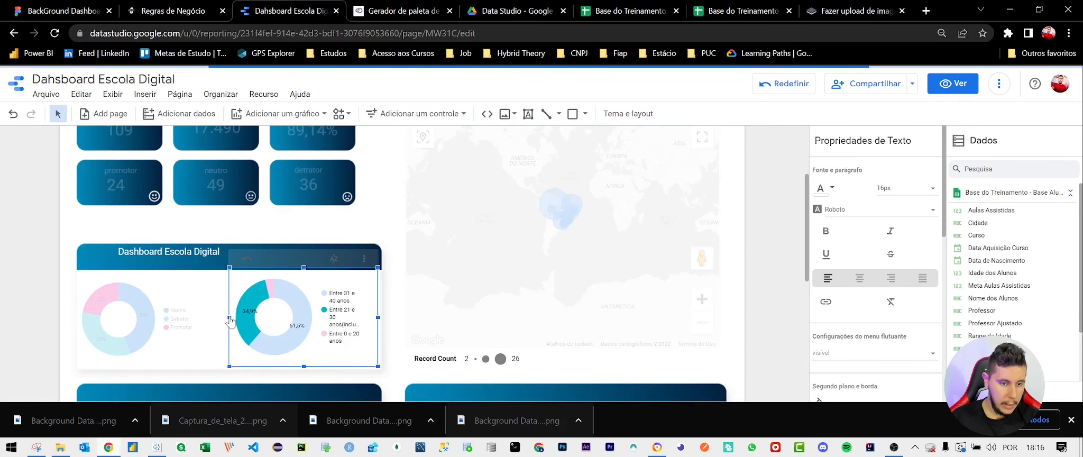
drag(232, 321, 206, 316)
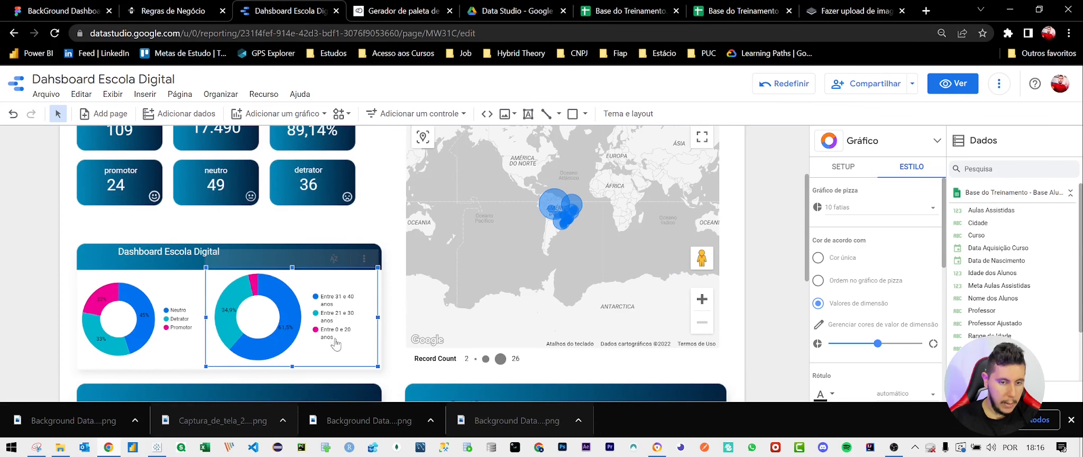
Change the donut card's title to "Satisfação | Faixa Etária" and centre it within the gradient band
click(212, 254)
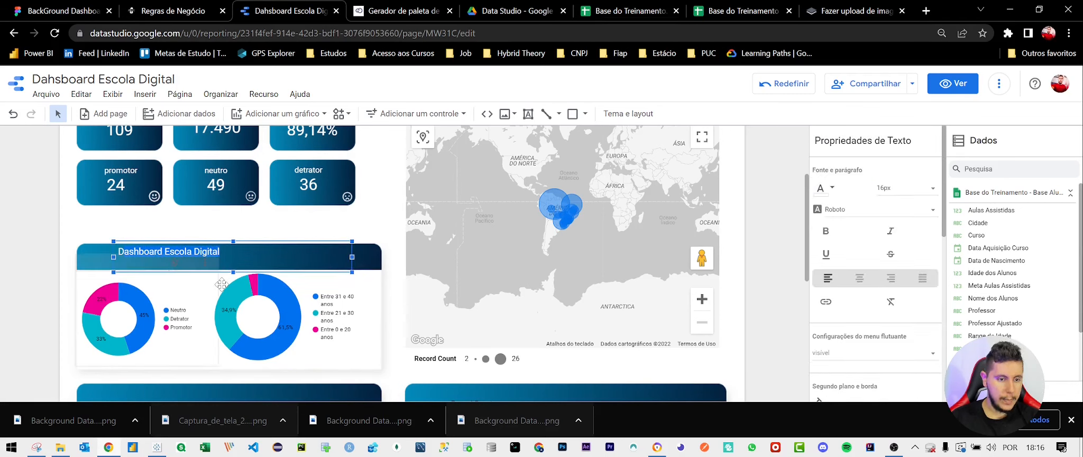
text(D)
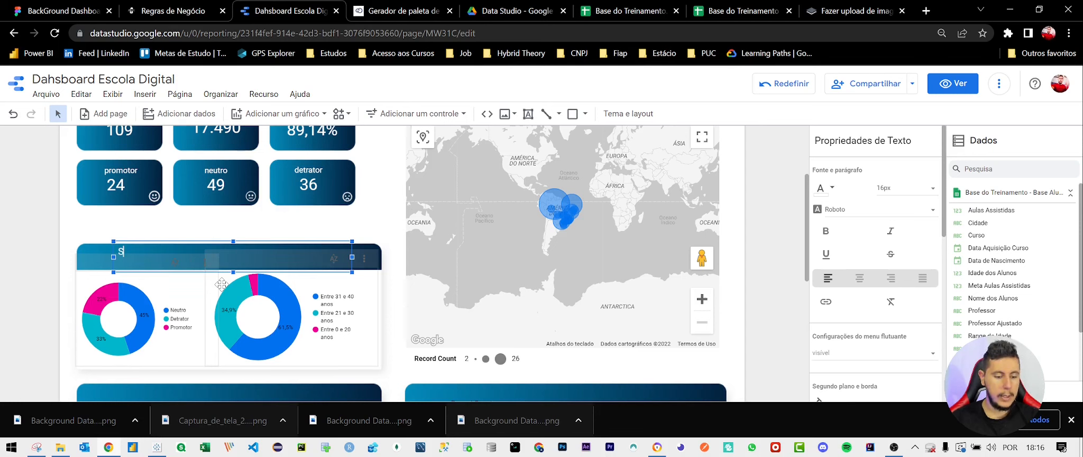
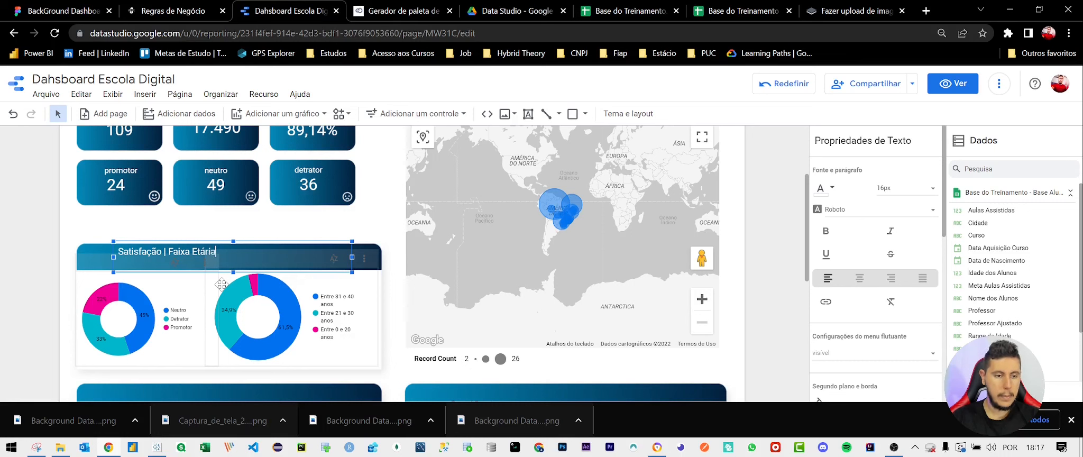
click(859, 278)
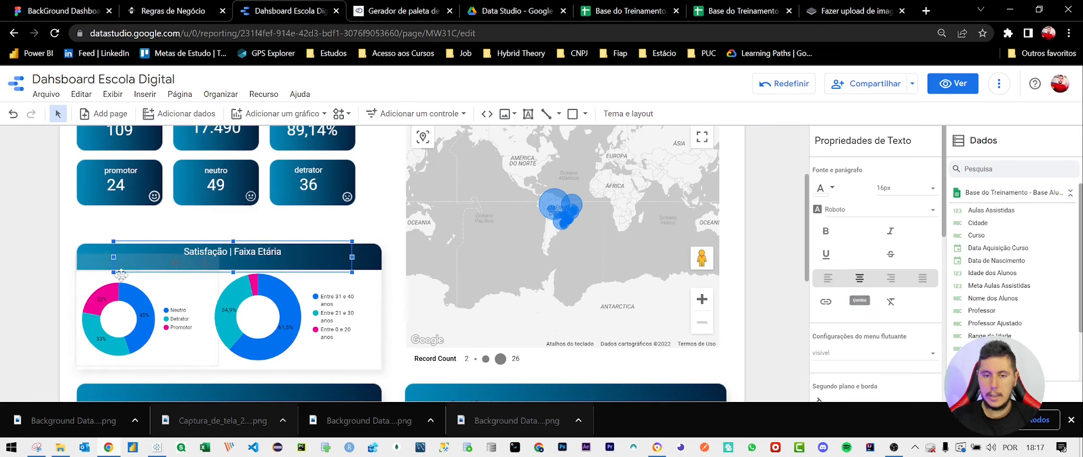
drag(317, 242, 312, 248)
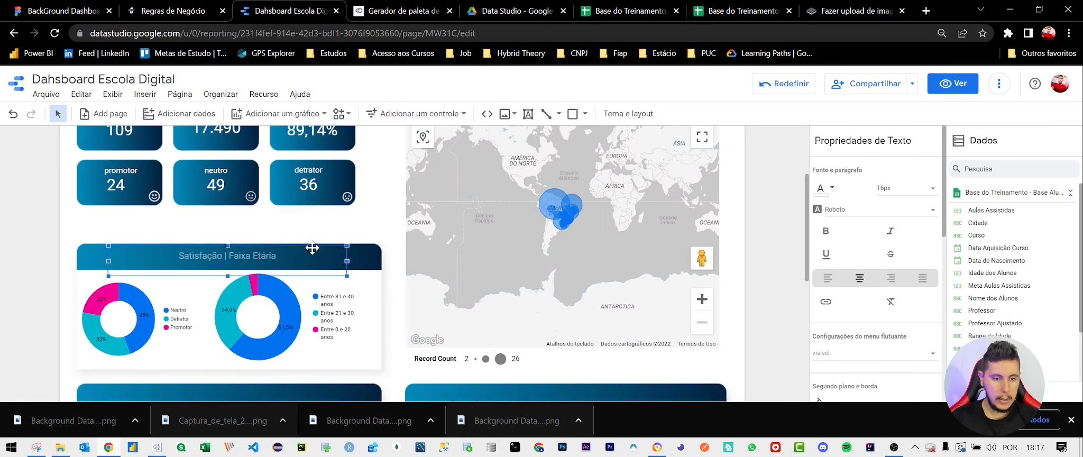
drag(344, 276, 344, 269)
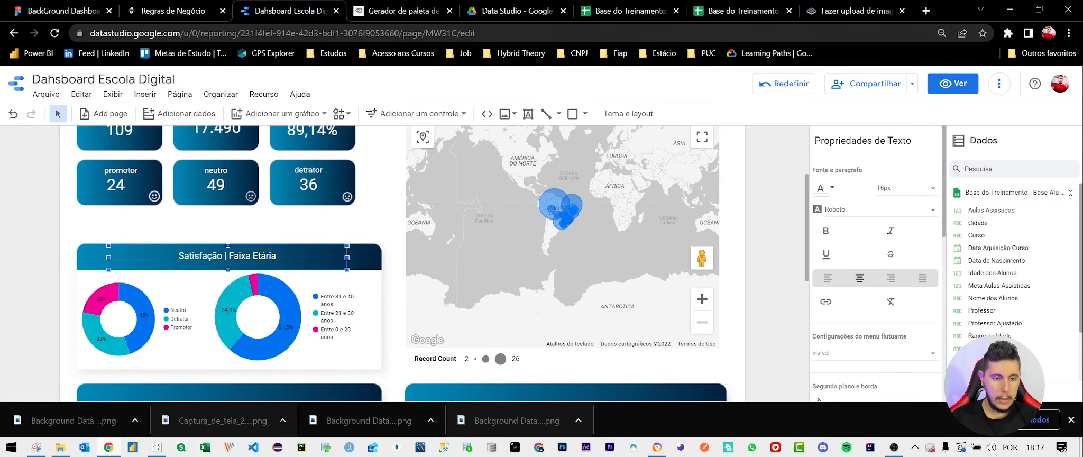
Place a copy of the donut card's title on the line chart's gradient band and change its text to "Alunos por mês"
drag(342, 241, 664, 284)
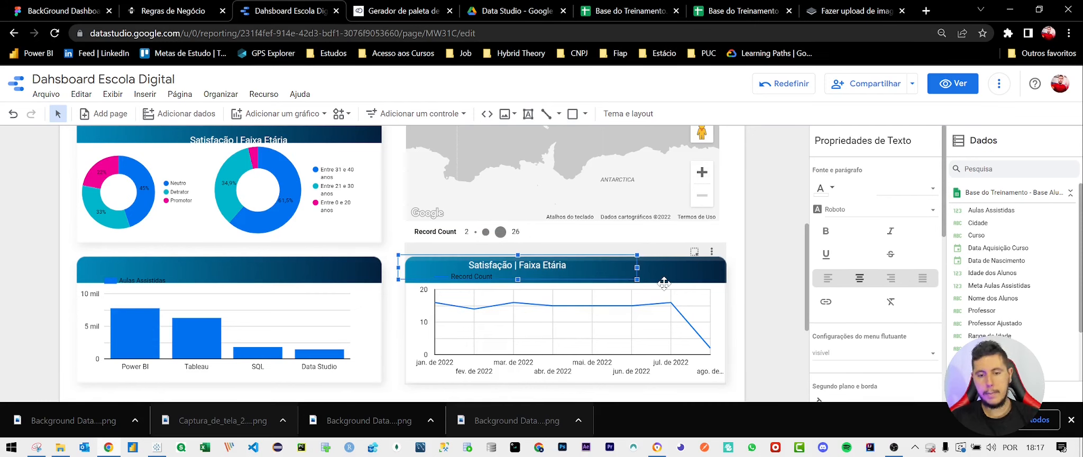
key(Right)
key(Right)
key(Right)
key(Right)
key(Right)
key(Right)
key(Right)
key(Right)
key(Right)
key(Right)
key(Right)
key(Right)
key(Right)
key(Right)
key(Right)
key(Right)
key(Right)
key(Right)
key(Right)
key(Right)
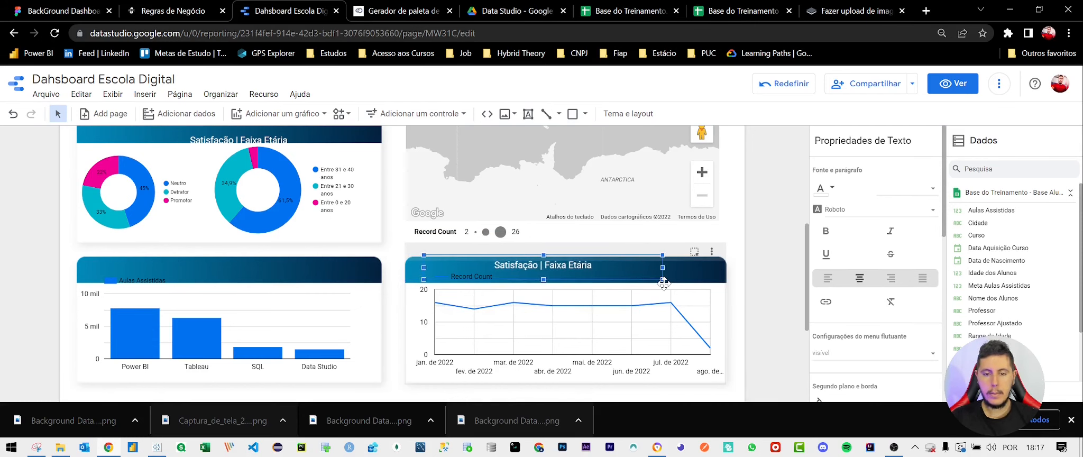
key(Down)
key(Down)
key(Down)
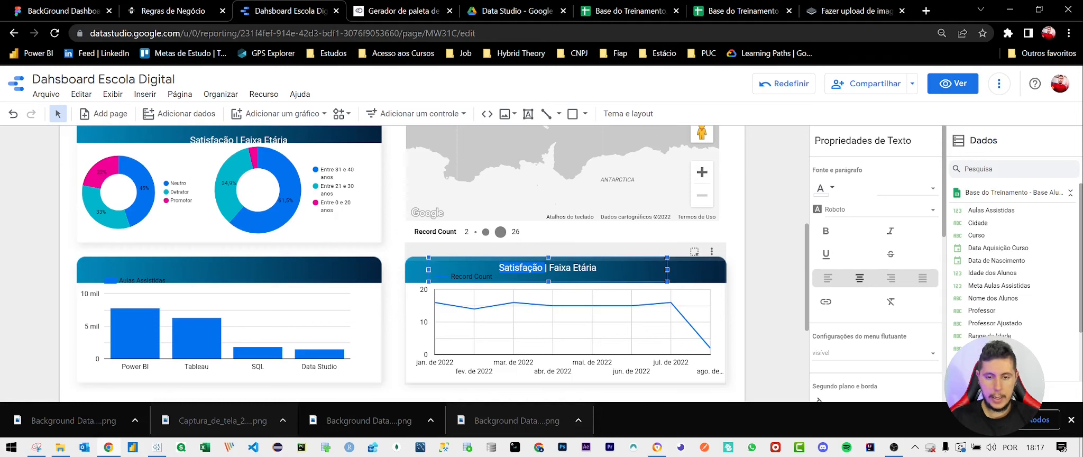
text(Alunos por mês)
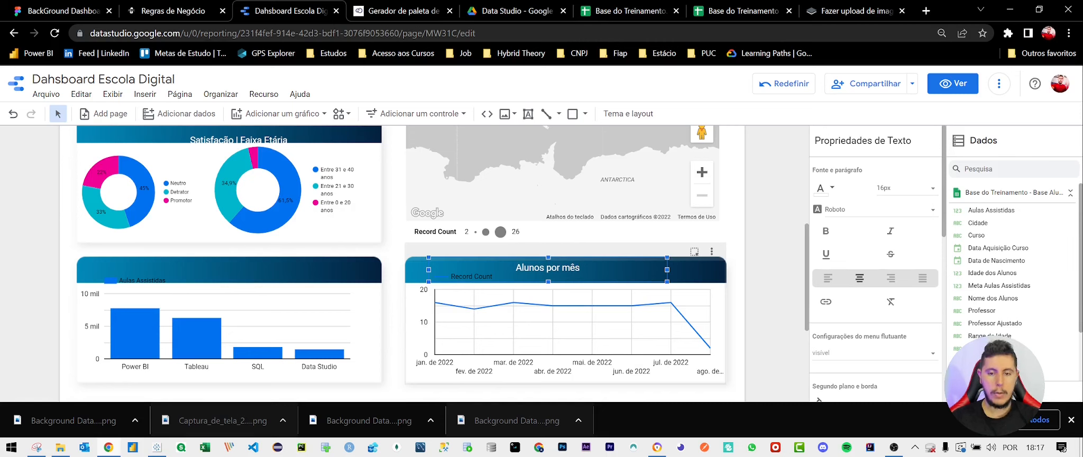
click(606, 258)
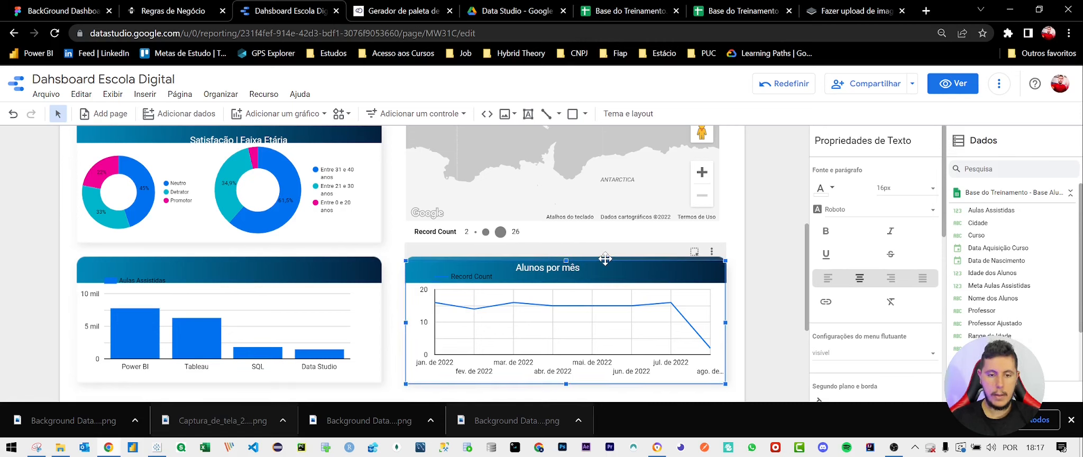
key(ctrl+v)
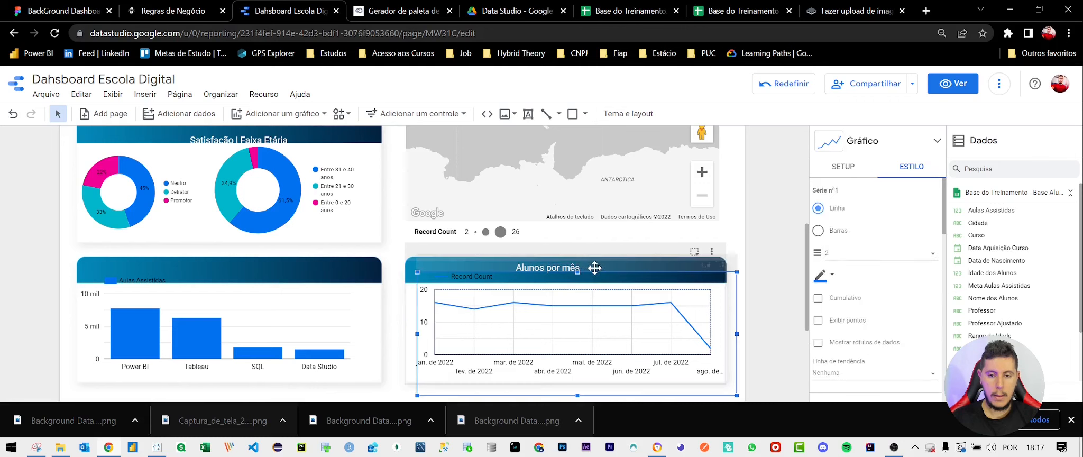
key(ctrl+z)
click(570, 260)
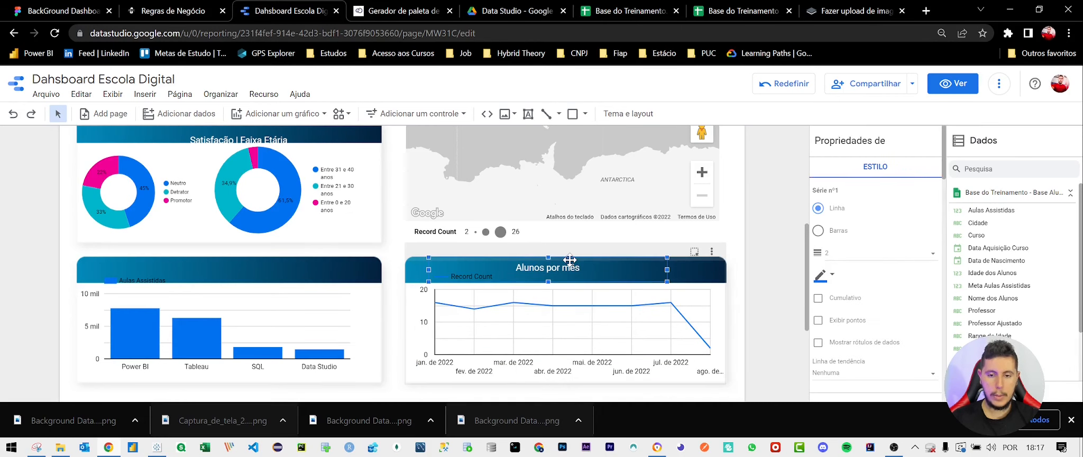
click(573, 278)
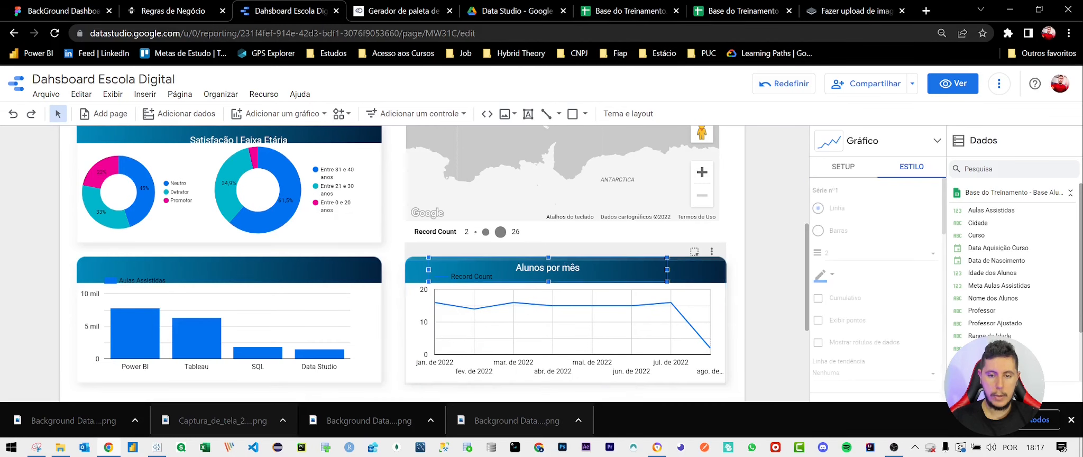
click(572, 274)
Move the "Satisfação | Faixa Etária" title up and to the left so it sits centred on the donut card's band
scroll(333, 350, up, 4)
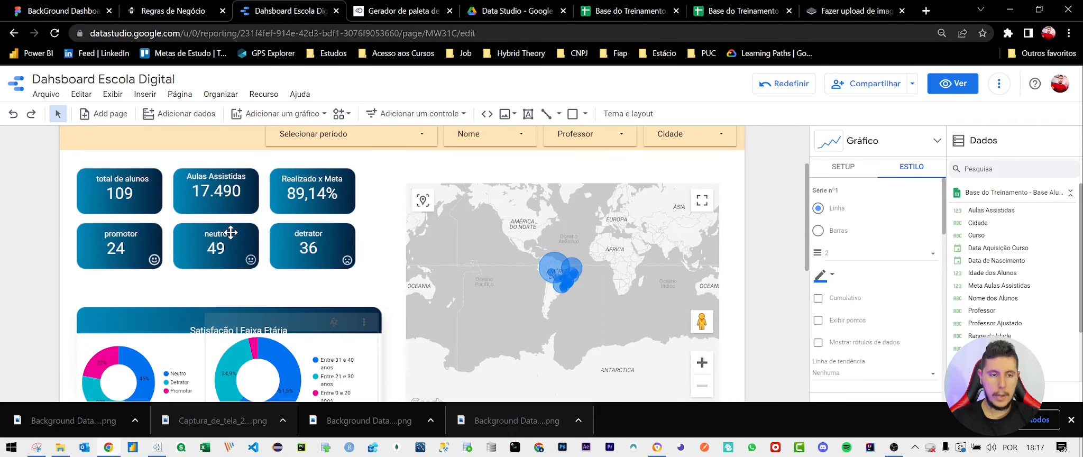
click(333, 343)
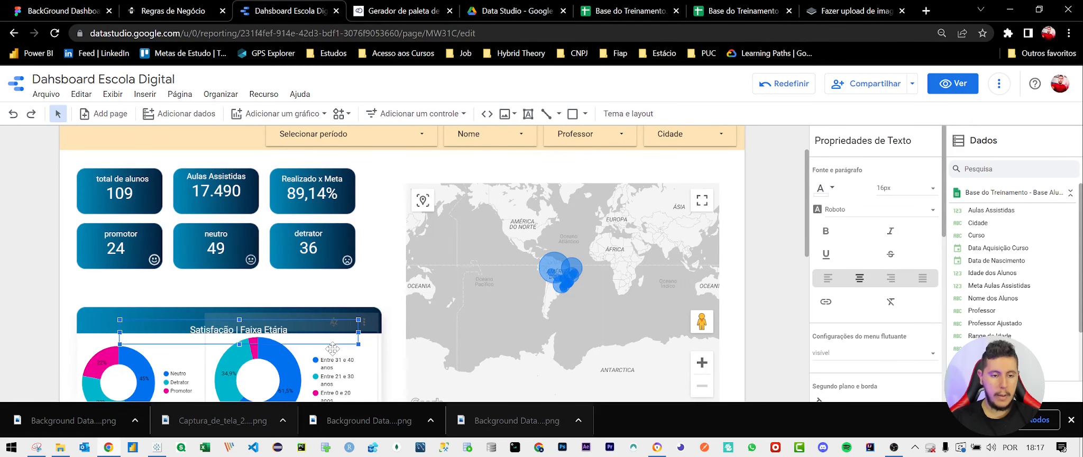
key(Up)
key(Up)
key(Up)
key(Up)
key(Up)
key(Up)
key(Up)
key(Up)
key(Up)
key(Up)
key(Up)
key(Up)
key(Up)
key(Up)
key(Left)
key(Left)
key(Left)
key(Left)
key(Left)
key(Left)
key(Left)
key(Left)
key(Left)
key(Left)
key(Left)
key(Left)
key(Left)
key(Left)
key(Left)
key(Left)
key(Left)
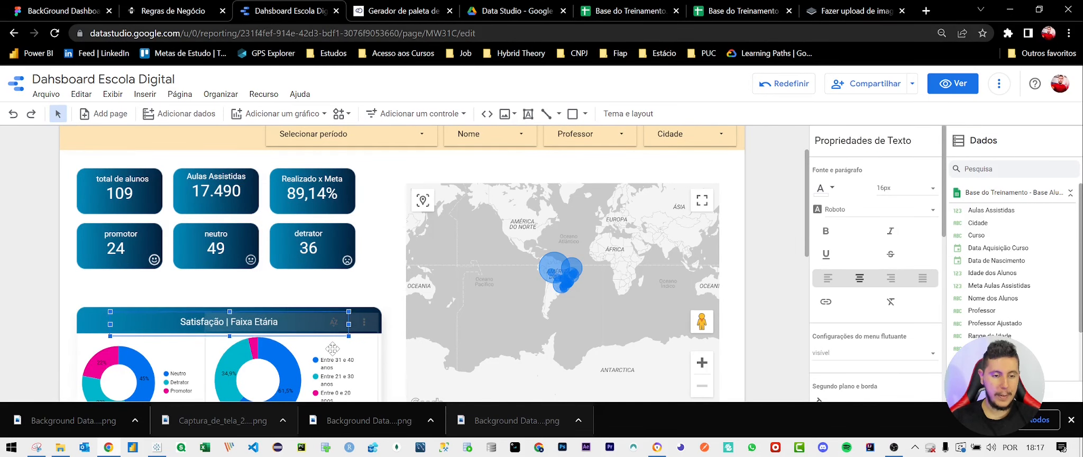
key(Up)
key(Up)
key(Up)
key(Up)
key(Left)
key(Left)
key(Left)
key(Left)
key(Left)
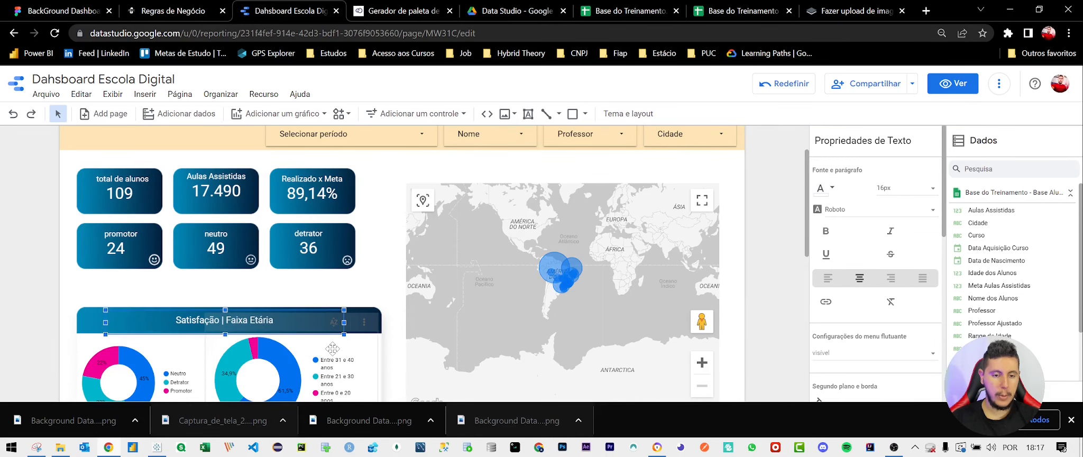
Duplicate the "Satisfação | Faixa Etária" title and position the copy on the gradient band of the course bar chart
key(ctrl+v)
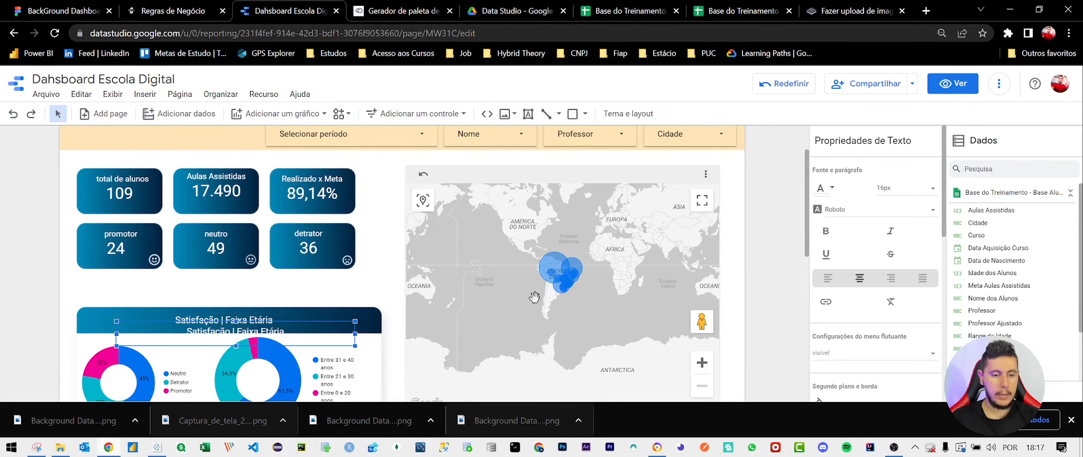
scroll(796, 322, down, 3)
key(Down)
key(Down)
key(Down)
key(Down)
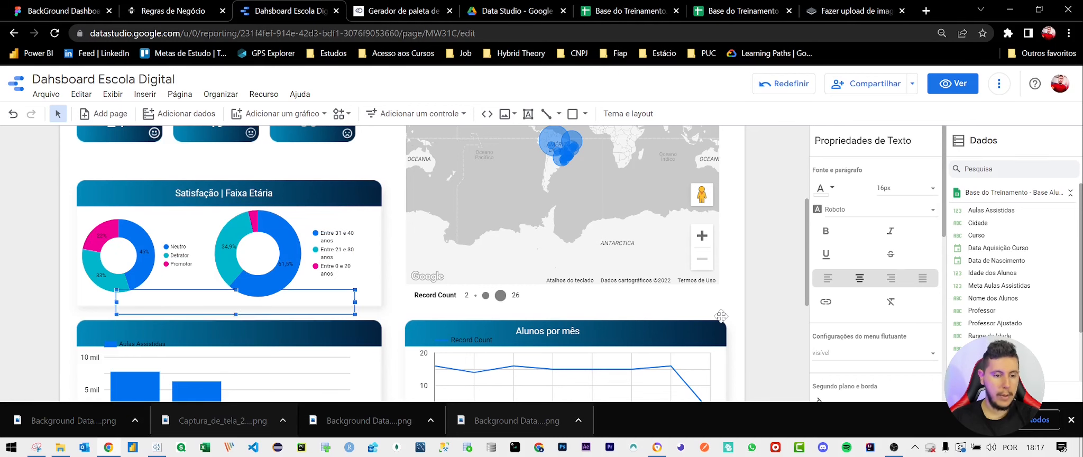
key(Down)
key(Down)
key(Down)
key(Down)
key(Down)
key(Down)
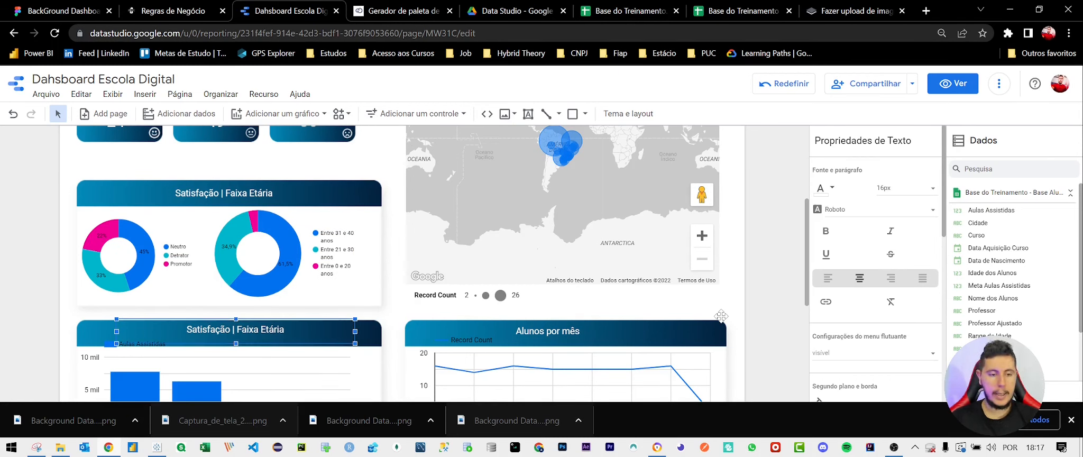
key(Left)
key(Left)
key(Left)
key(Left)
key(Left)
key(Left)
key(Left)
key(Left)
key(Left)
key(Left)
key(Left)
key(Left)
key(Left)
key(Left)
key(Left)
key(Left)
key(Left)
key(Left)
key(Left)
key(Left)
key(Left)
key(Left)
key(Left)
key(Left)
key(Left)
key(Left)
key(Left)
key(Left)
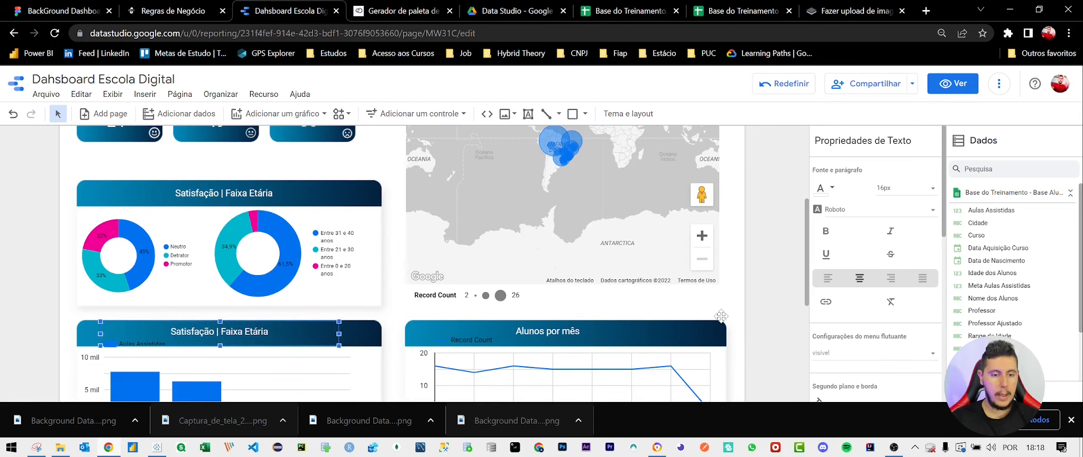
Change the text of the course bar chart's title to "Aulas Assistidas"
text(A)
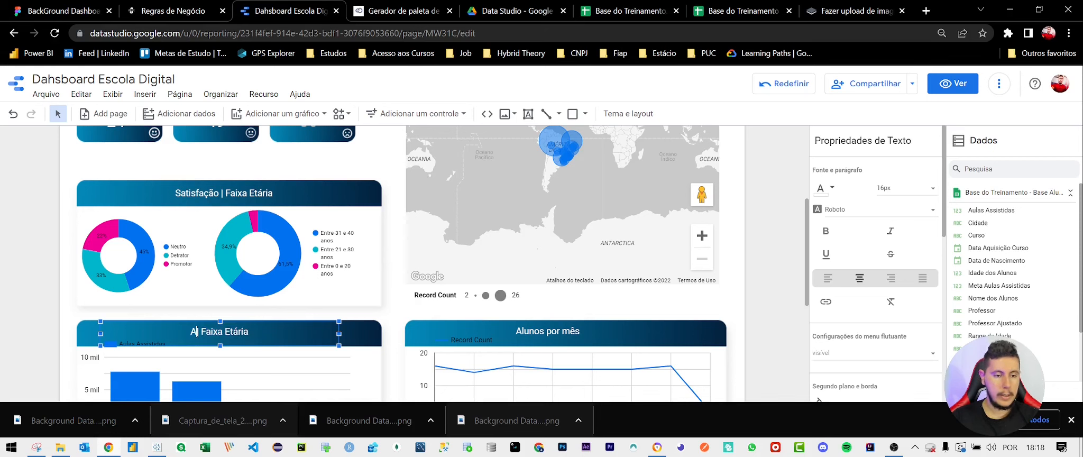
text(ulas Assis)
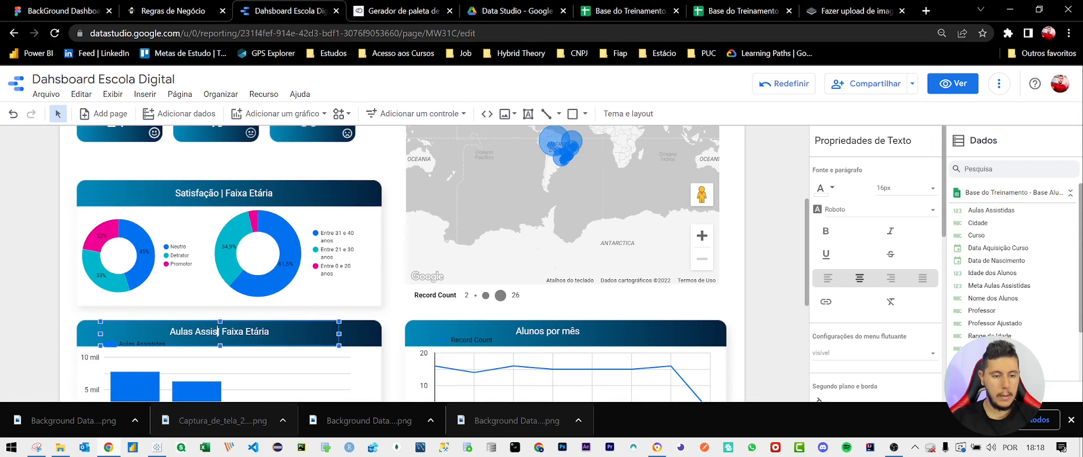
text(tidas)
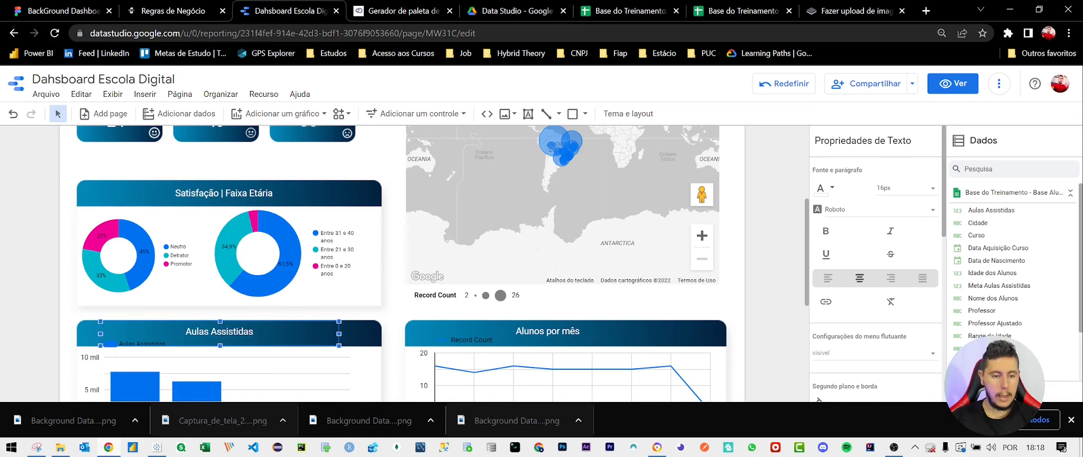
Shrink the full-width "Satisfação" bar chart from its upper edge so it sits below its card's gradient band
scroll(763, 308, down, 3)
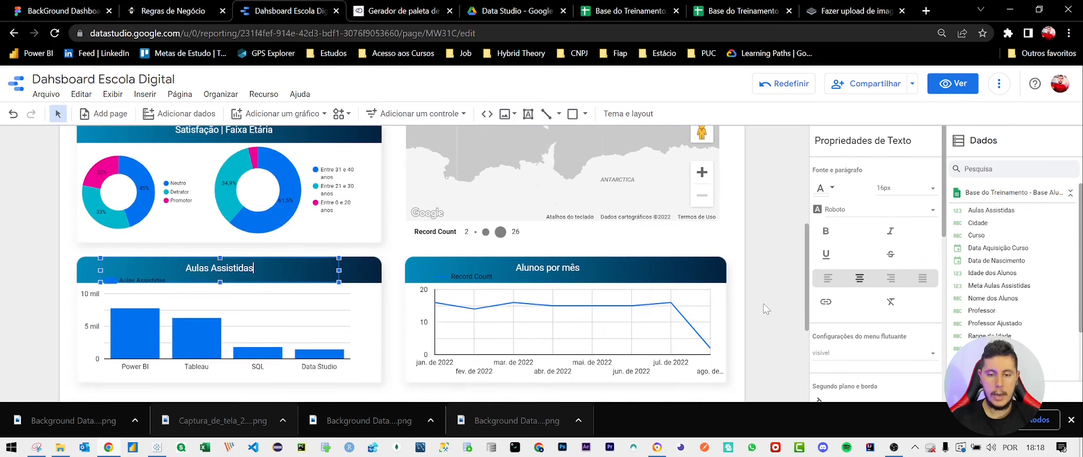
scroll(453, 367, down, 1)
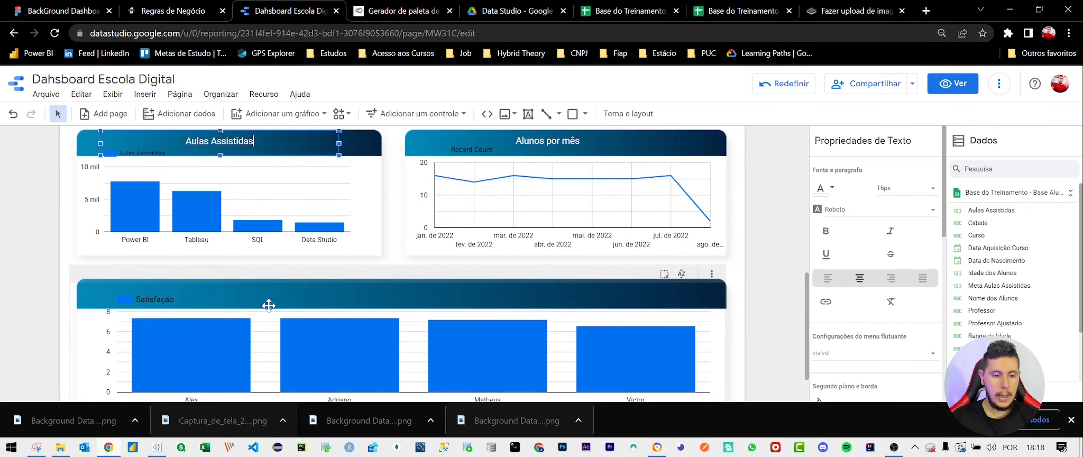
click(269, 305)
scroll(269, 305, down, 1)
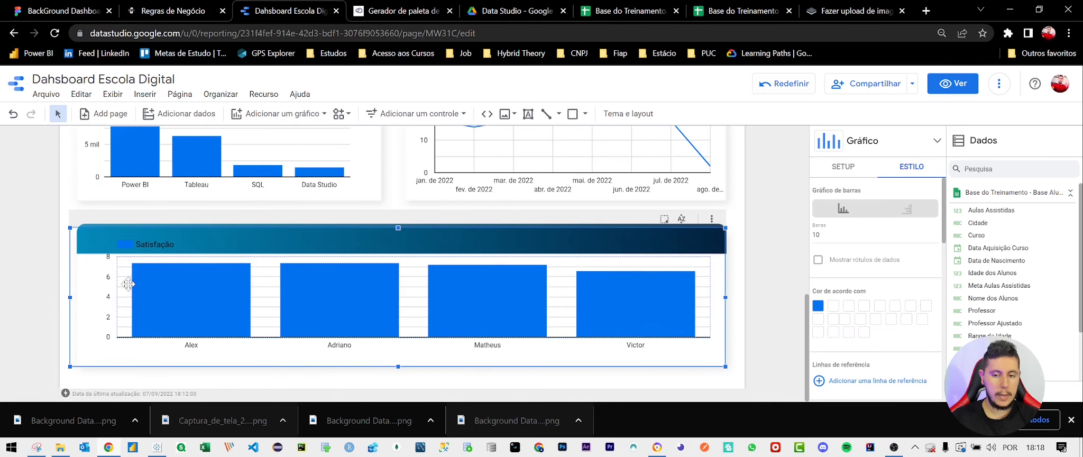
drag(73, 230, 72, 247)
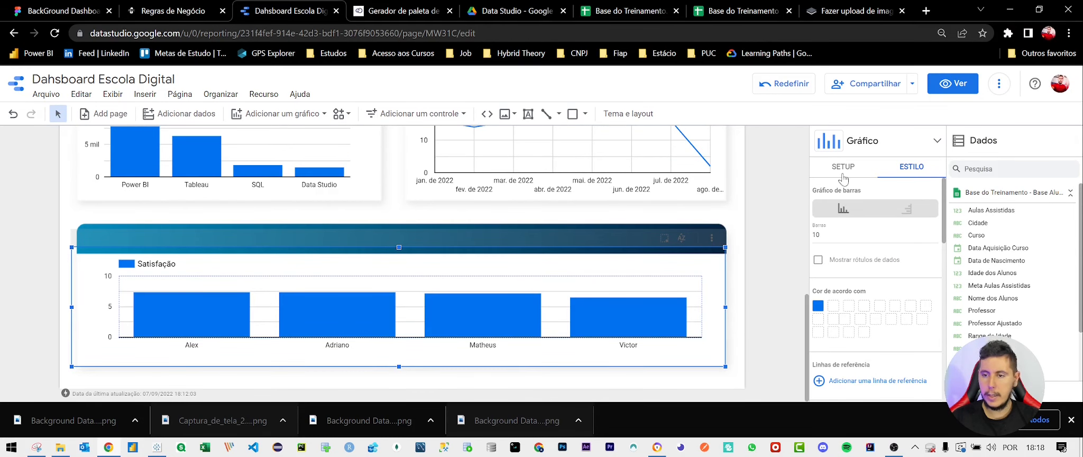
Duplicate the "Satisfação | Faixa Etária" title and move the copy down to the gradient band of the "Satisfação" bar chart
scroll(447, 256, up, 3)
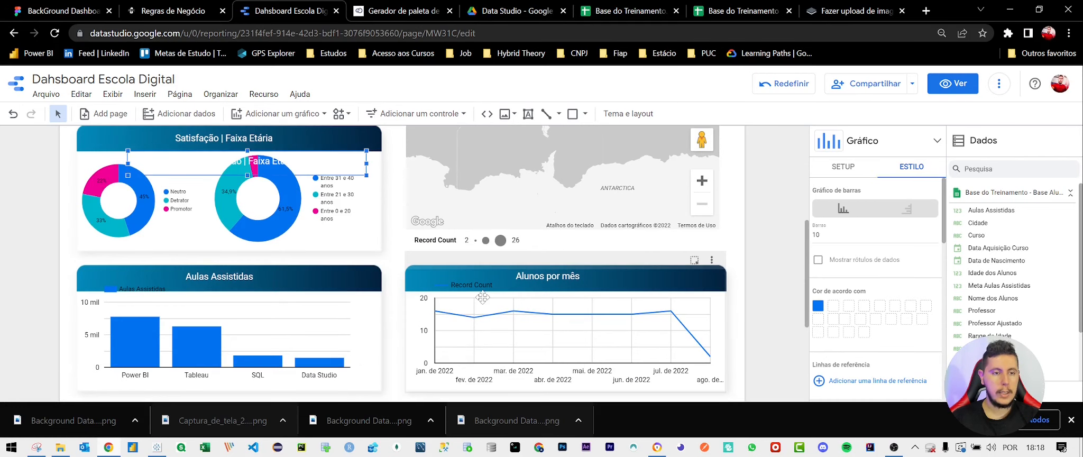
key(Down)
key(Down)
key(Down)
key(Down)
key(Down)
key(Down)
key(Down)
key(Down)
key(Down)
key(Down)
key(Down)
key(Down)
key(Down)
key(Down)
key(Down)
key(Down)
key(Down)
key(Down)
key(Down)
key(Down)
Shift the copied title right and adjust its height so it sits centred on the full-width card's gradient band
scroll(573, 274, down, 1)
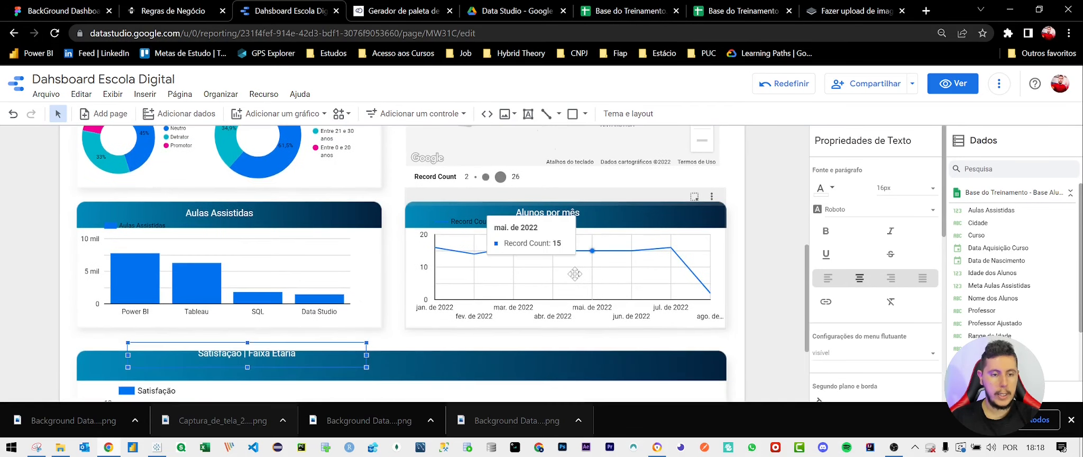
key(Right)
key(Right)
key(Up)
key(Up)
key(Up)
key(Up)
key(Up)
key(Up)
key(Up)
key(Up)
key(Up)
key(Up)
key(Right)
key(Right)
key(Right)
key(Right)
key(Right)
key(Right)
key(Right)
key(Right)
key(Right)
key(Right)
key(Right)
key(Right)
key(Right)
key(Right)
key(Right)
key(Right)
key(Right)
key(Right)
key(Right)
key(Right)
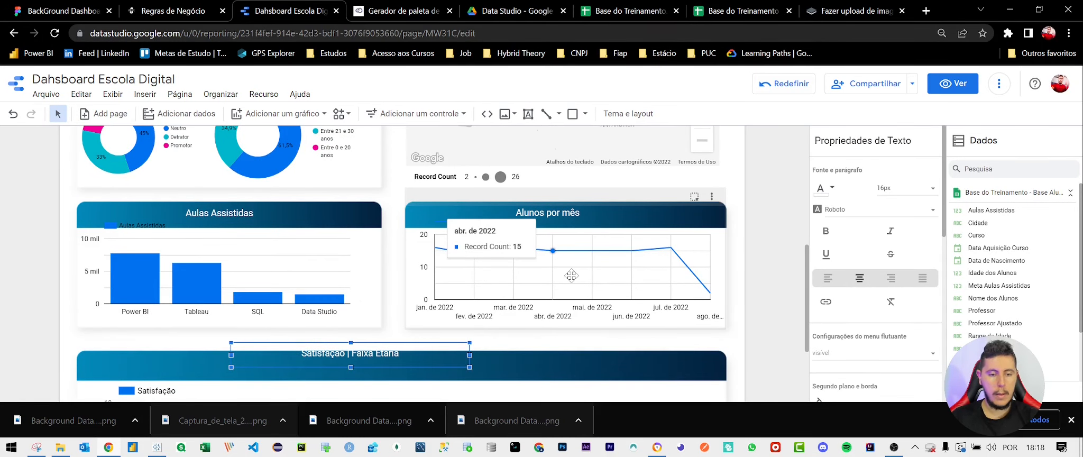
key(Down)
key(Down)
key(Down)
key(Down)
key(Down)
key(Down)
key(Down)
key(Right)
key(Right)
key(Right)
key(Right)
key(Right)
key(Right)
key(Right)
key(Right)
key(Right)
key(Right)
key(Right)
key(Right)
key(Right)
key(Right)
key(Right)
key(Right)
key(Right)
key(Right)
key(Right)
key(Right)
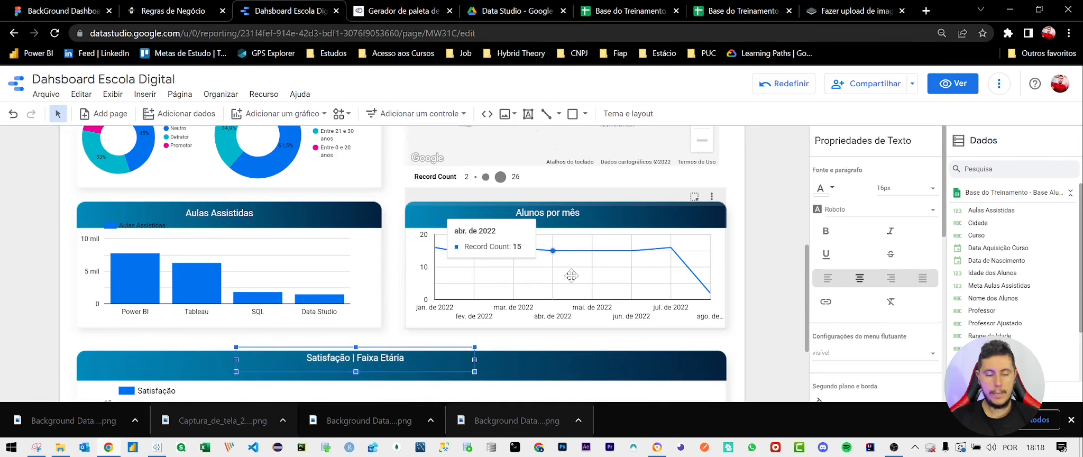
key(Right)
key(Right)
key(Right)
key(Right)
key(Right)
key(Right)
key(Right)
key(Right)
key(Right)
key(Right)
key(Right)
key(Right)
key(Right)
key(Right)
key(Right)
key(Right)
key(Right)
key(Right)
key(Right)
key(Right)
key(Down)
key(Down)
key(Down)
key(Down)
key(Down)
key(Down)
key(Down)
key(Down)
key(Down)
key(Down)
key(Down)
key(Down)
key(Down)
key(Down)
key(Down)
key(Down)
key(Down)
key(Down)
key(Down)
key(Down)
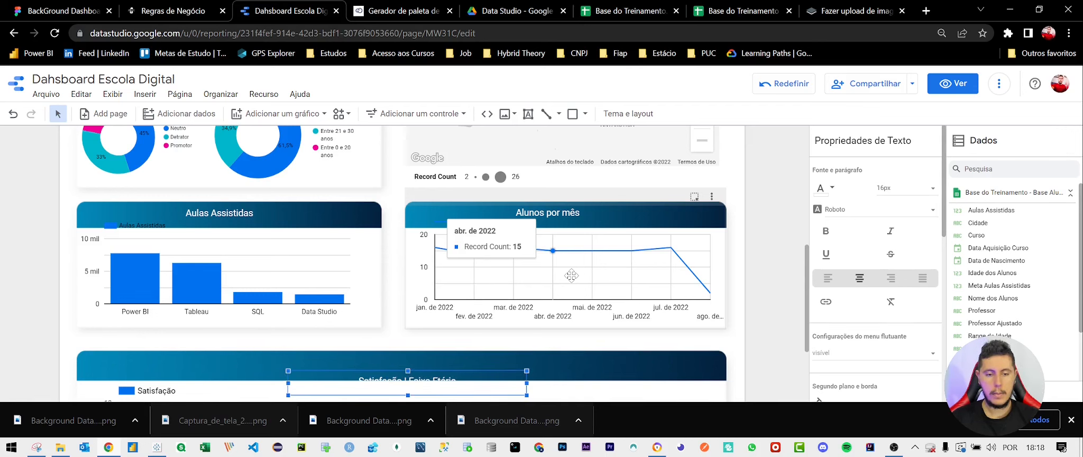
key(Up)
key(Up)
key(Up)
key(Up)
key(Up)
key(Up)
key(Up)
key(Up)
key(Up)
key(Up)
key(Up)
key(Up)
key(Up)
key(Up)
key(Up)
key(Up)
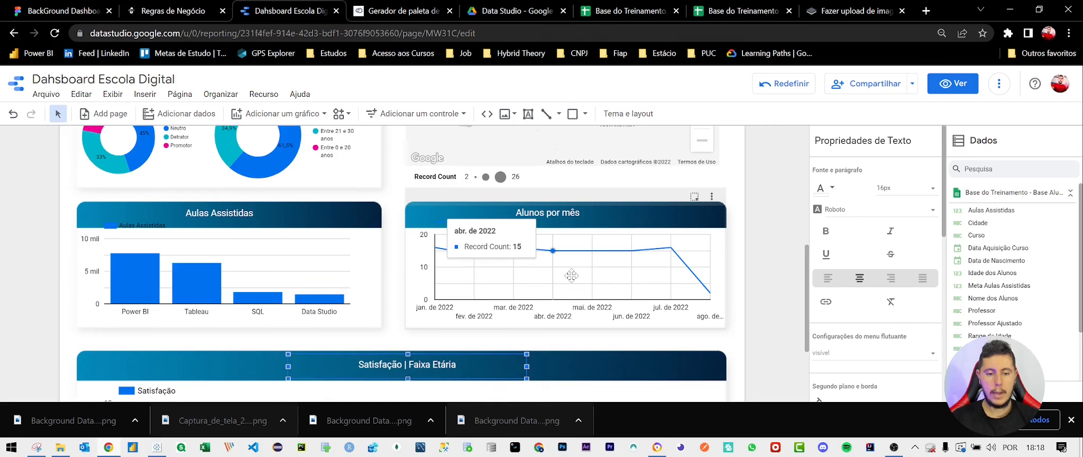
Replace the text of the full-width bar chart's copied title with "Ranking Satisfação"
click(432, 364)
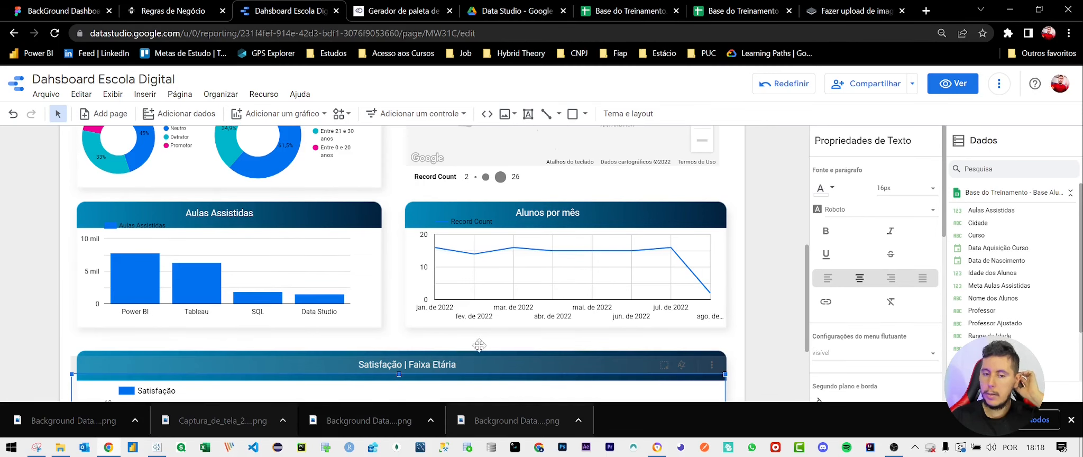
click(423, 365)
double_click(433, 364)
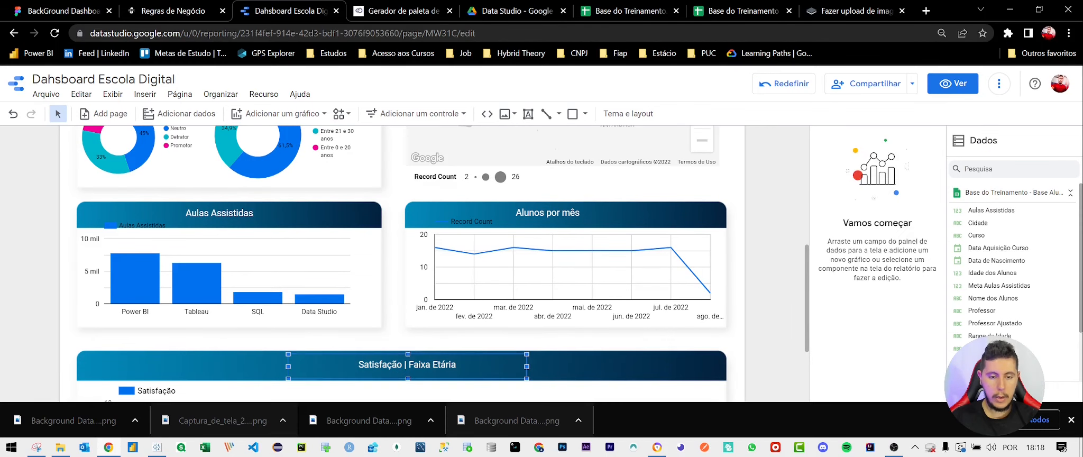
key(BackSpace)
key(BackSpace)
key(BackSpace)
key(BackSpace)
key(BackSpace)
key(BackSpace)
key(BackSpace)
key(BackSpace)
key(BackSpace)
key(BackSpace)
key(BackSpace)
key(BackSpace)
key(BackSpace)
key(BackSpace)
key(BackSpace)
key(BackSpace)
key(BackSpace)
key(BackSpace)
key(BackSpace)
key(BackSpace)
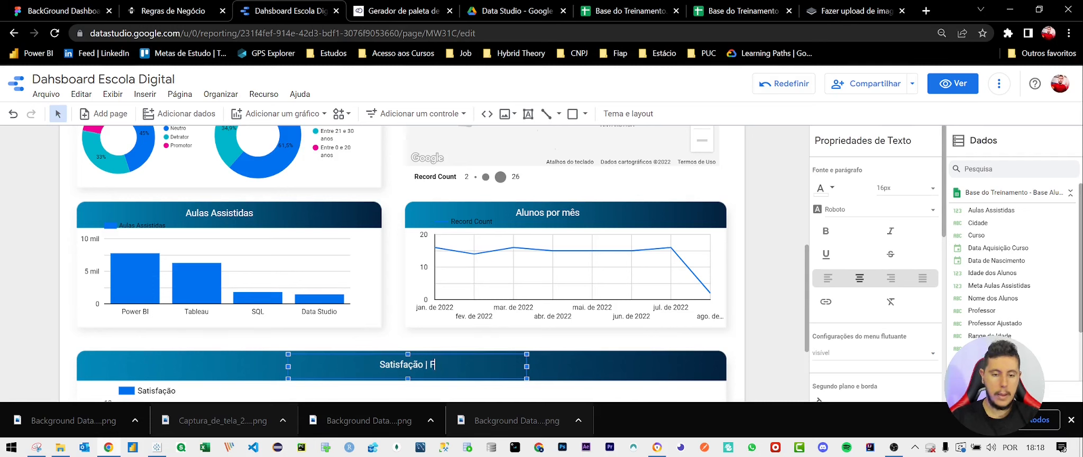
text(Ranking Saf)
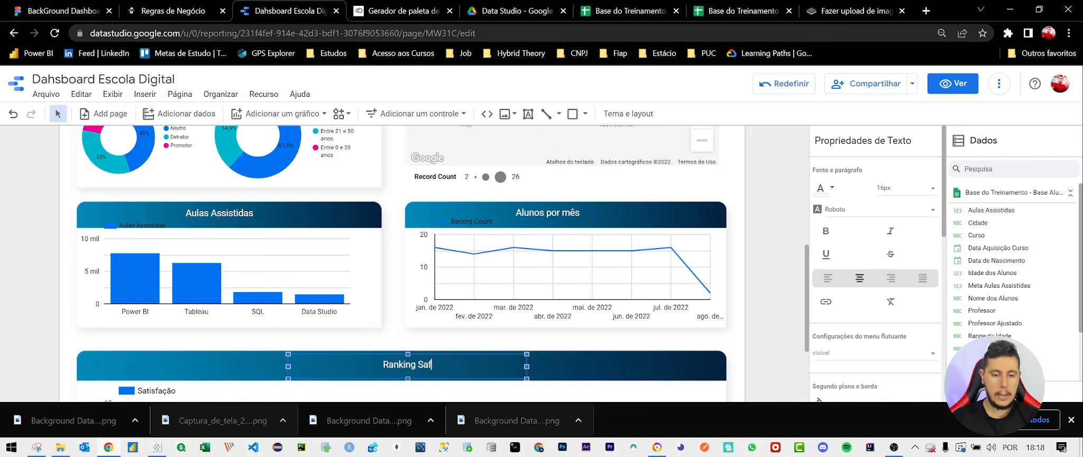
key(BackSpace)
text(tis)
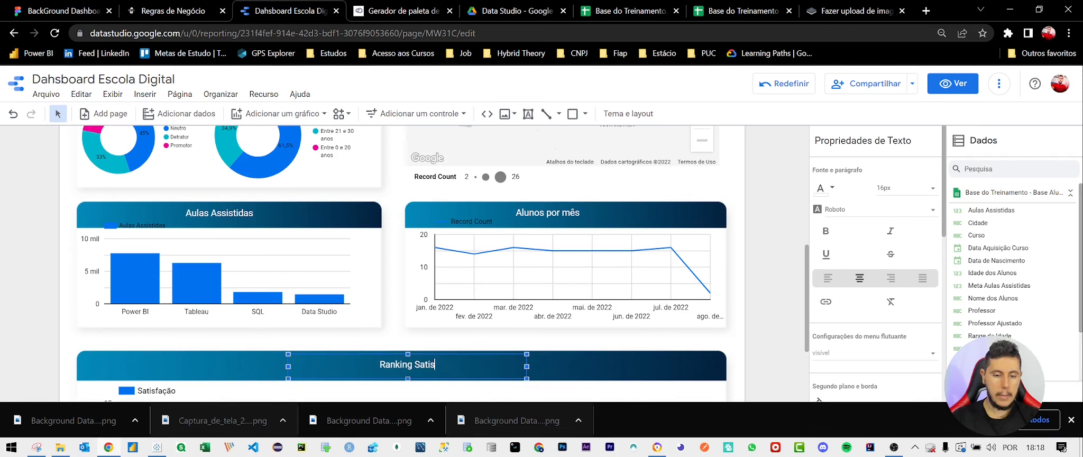
text(fação)
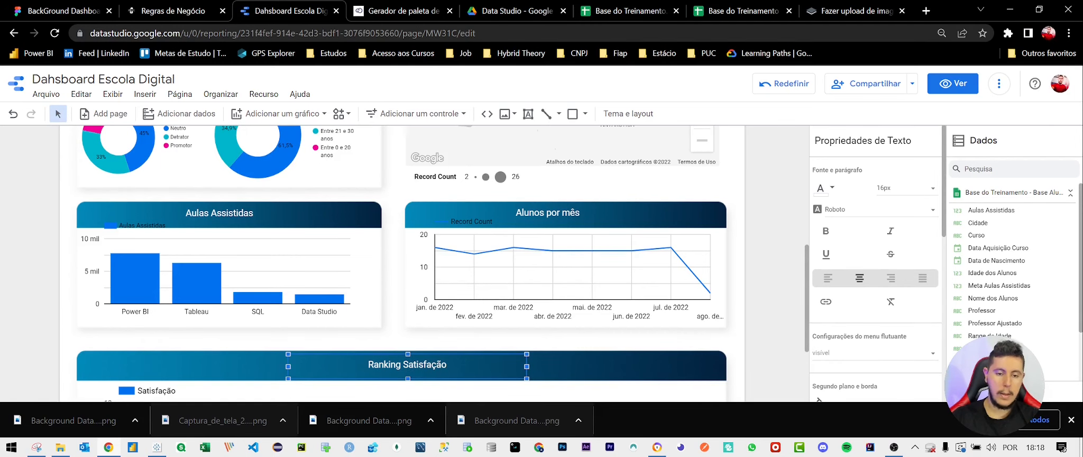
Preview the whole report in view mode and check the alignment of the scorecards, charts and card titles
scroll(777, 323, down, 2)
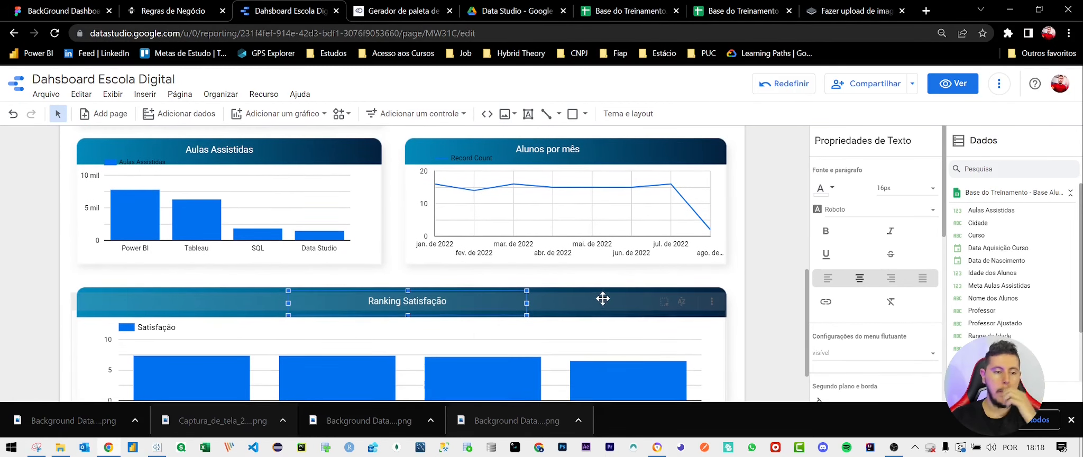
scroll(424, 344, down, 2)
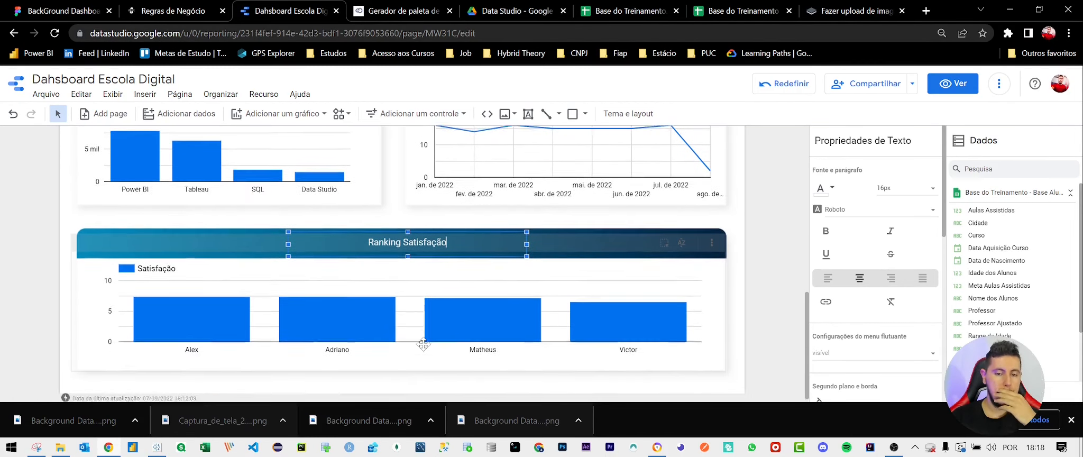
click(953, 83)
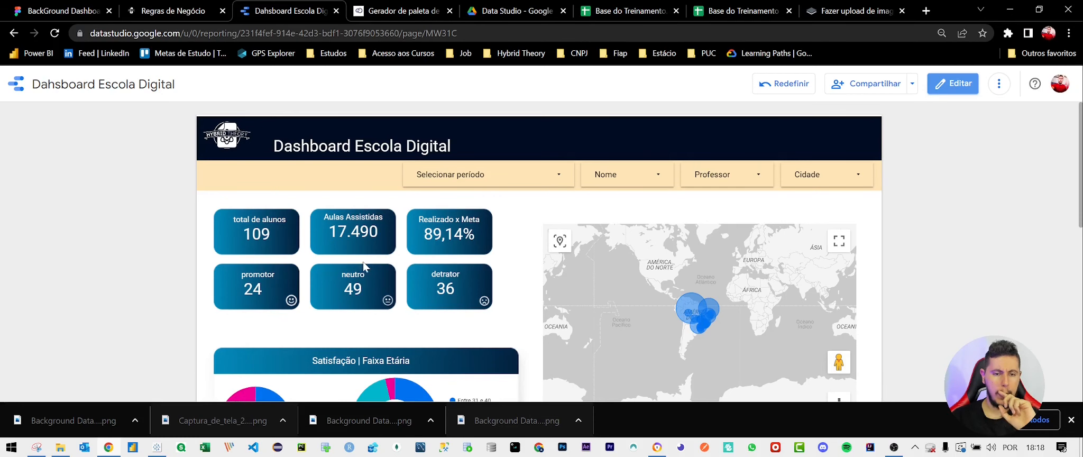
scroll(945, 212, down, 2)
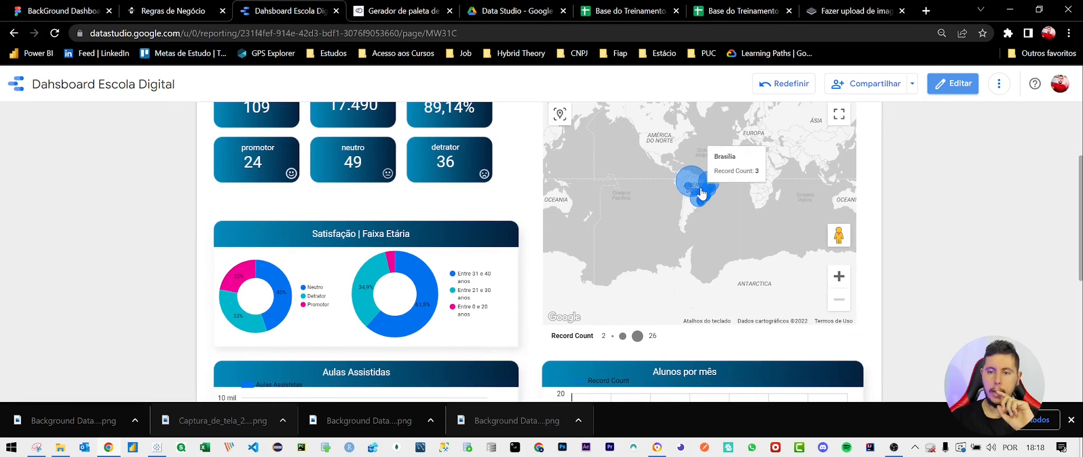
scroll(704, 223, up, 1)
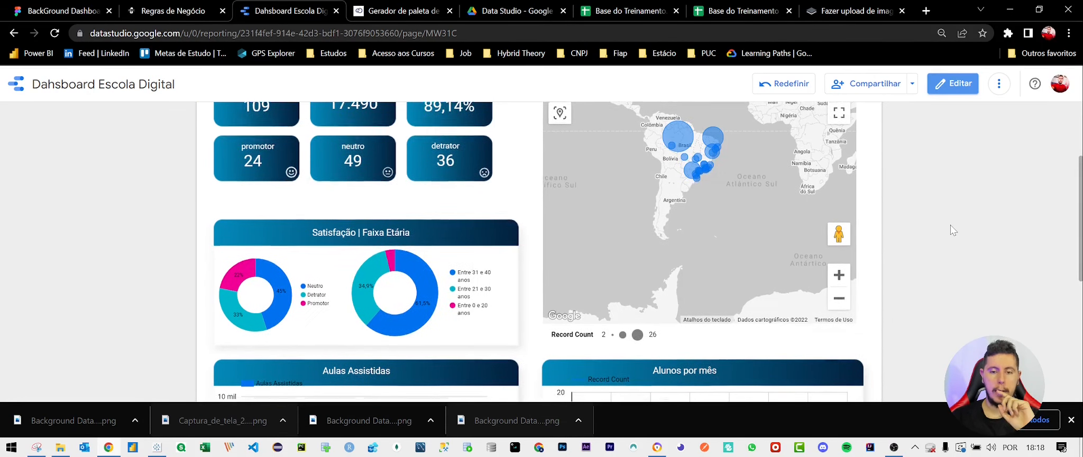
scroll(950, 225, down, 1)
scroll(932, 230, down, 1)
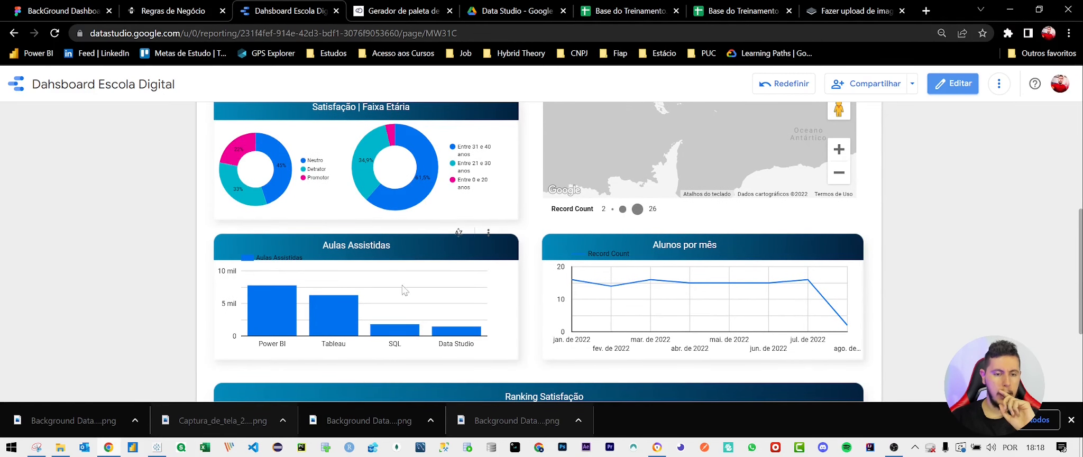
scroll(1029, 266, down, 3)
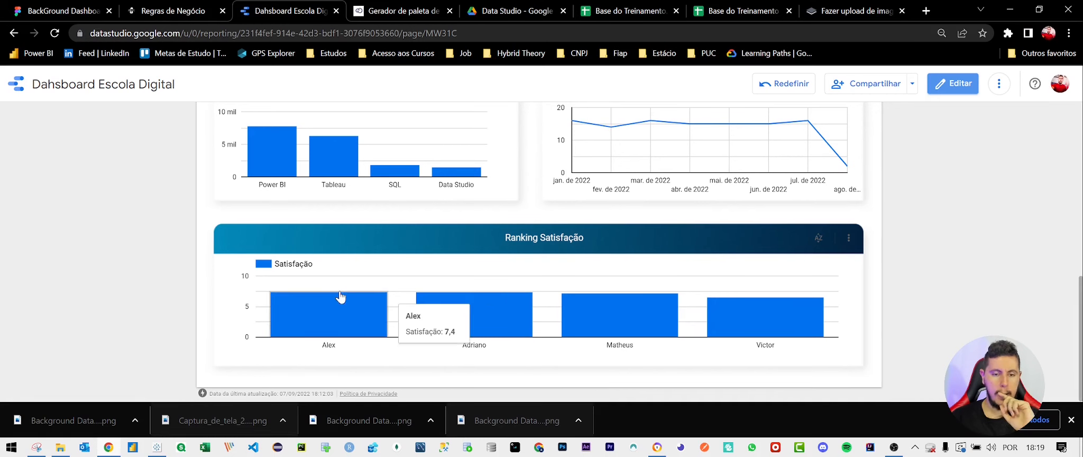
scroll(914, 301, up, 10)
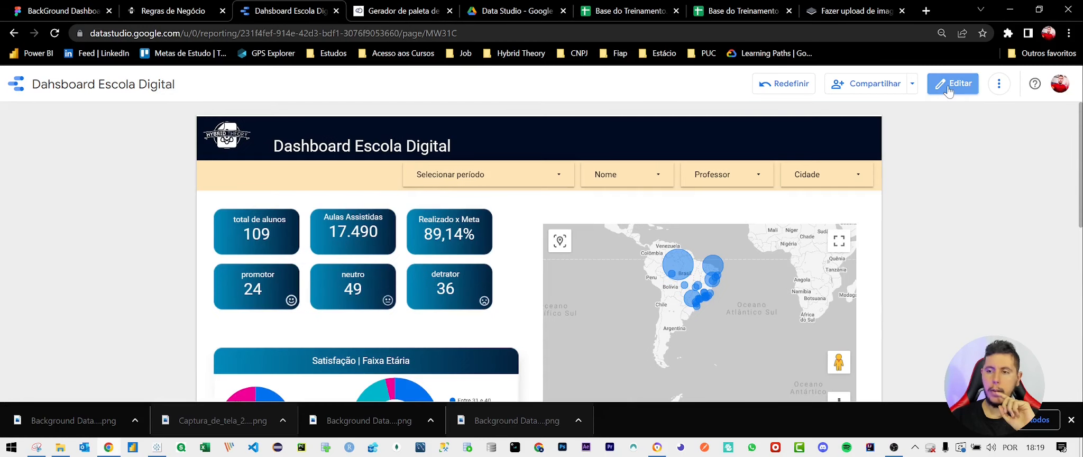
Return to editing and nudge the "Aulas Assistidas" scorecard down to line up with its neighbours in the row
click(949, 86)
click(207, 255)
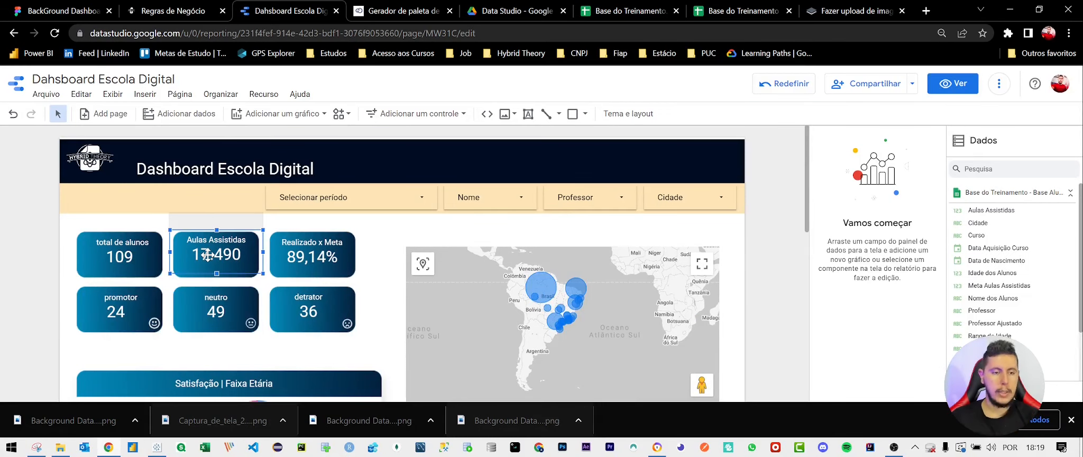
key(shift+Down)
key(shift+Down)
key(shift+Down)
key(shift+Down)
key(shift+Down)
key(shift+Down)
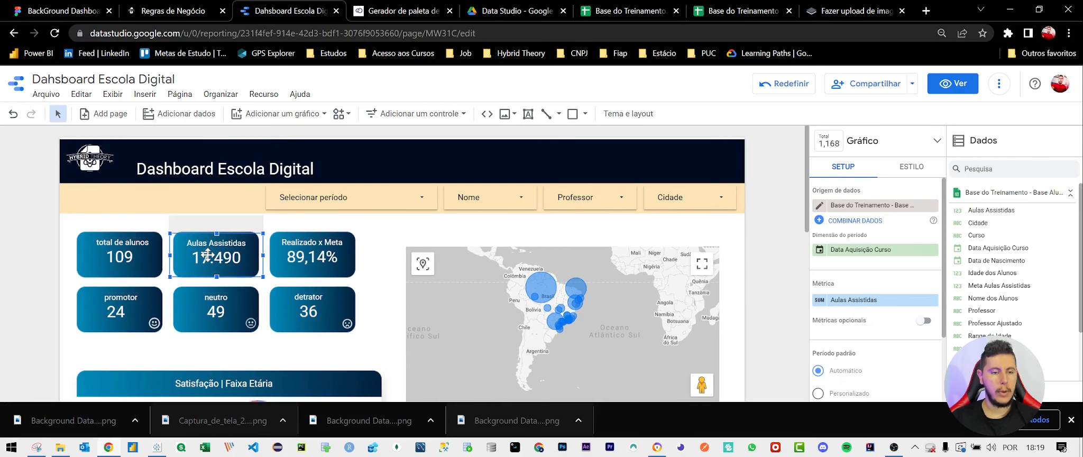
key(Up)
Hide the legend of the "Alunos por mês" line chart and shrink the chart from its upper edge to fit below the gradient band
scroll(465, 306, down, 5)
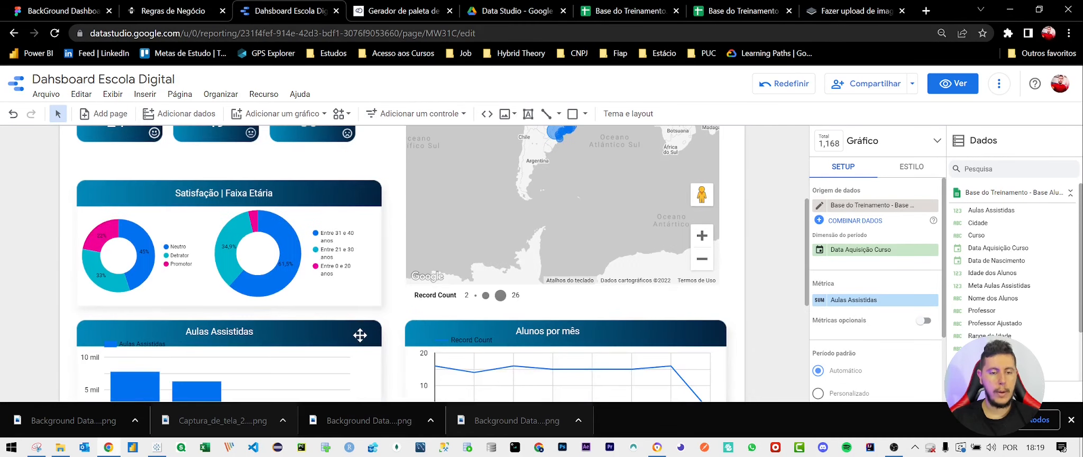
click(465, 306)
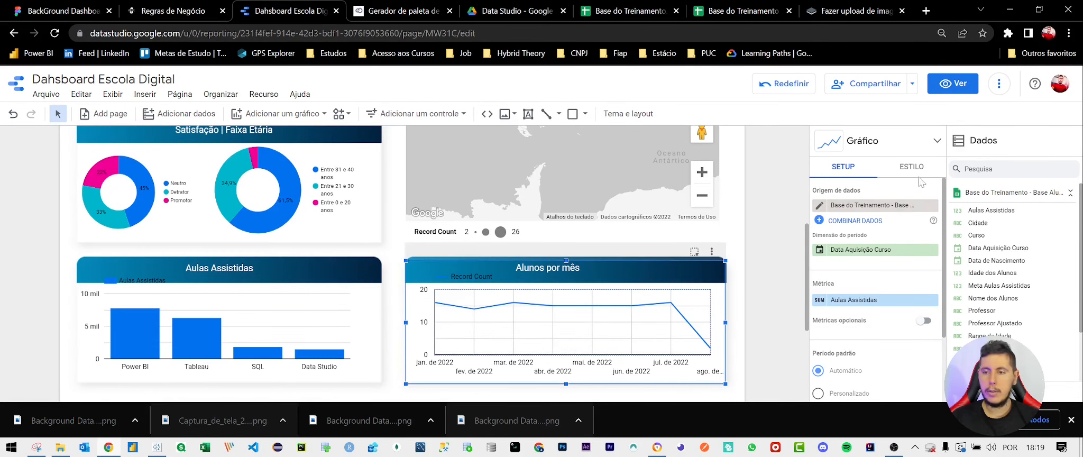
click(918, 172)
scroll(933, 283, down, 10)
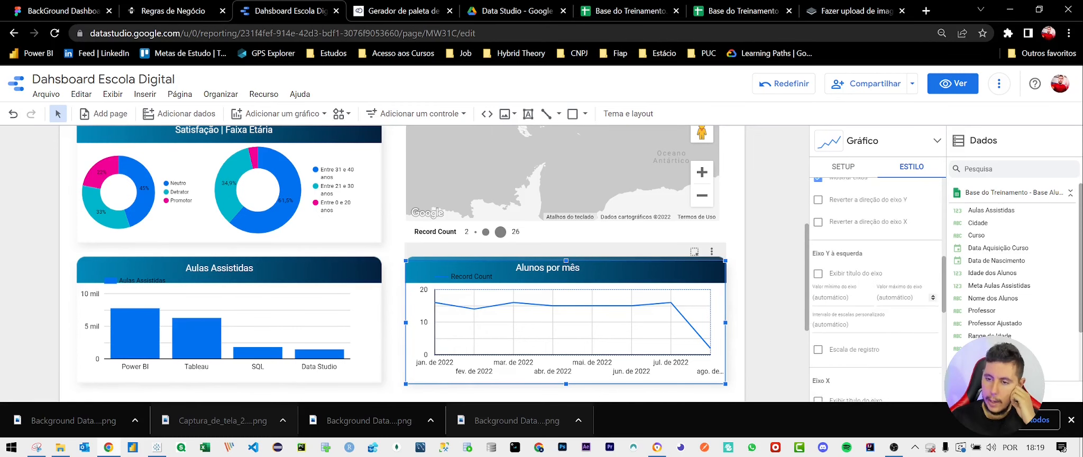
click(827, 293)
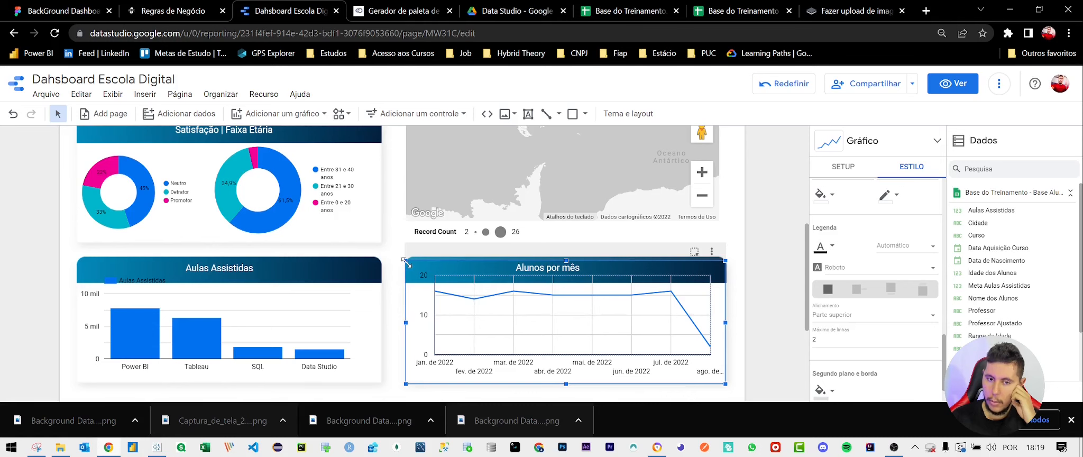
drag(406, 262, 405, 281)
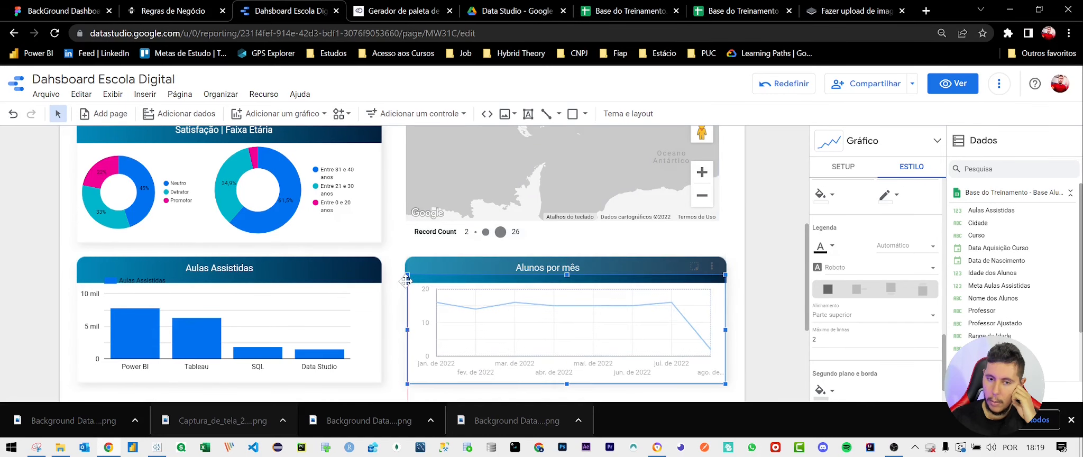
Remove the legend from the "Aulas Assistidas" bar chart and lower its upper edge to clear the card's gradient band
click(180, 299)
scroll(866, 280, down, 2)
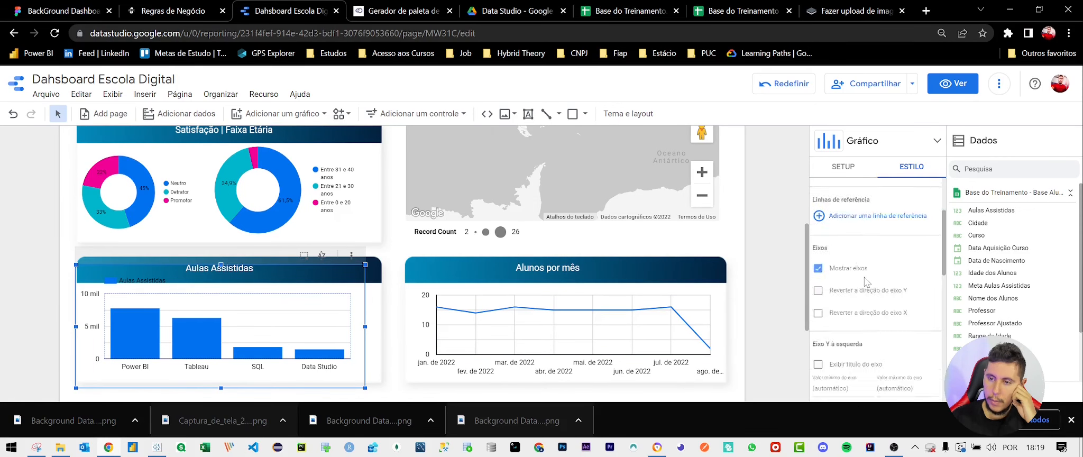
scroll(866, 280, down, 6)
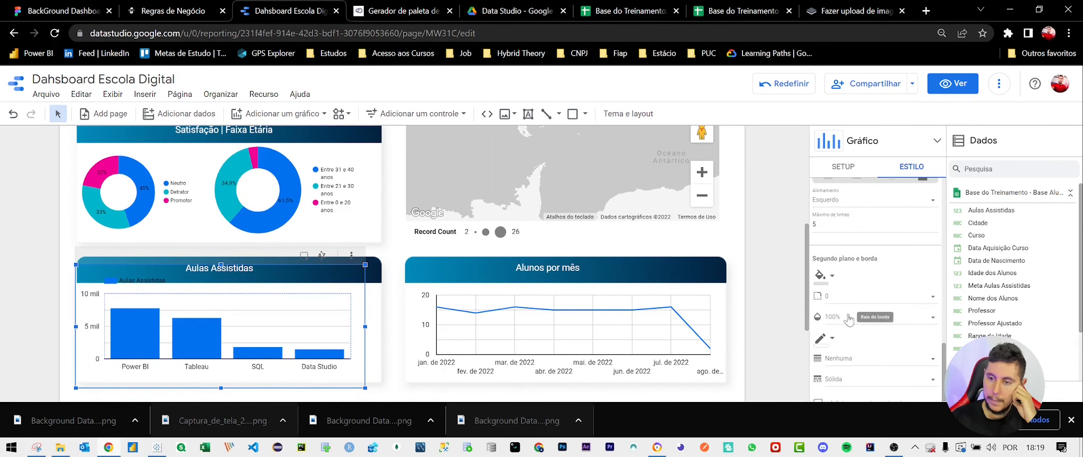
scroll(846, 312, up, 2)
click(829, 239)
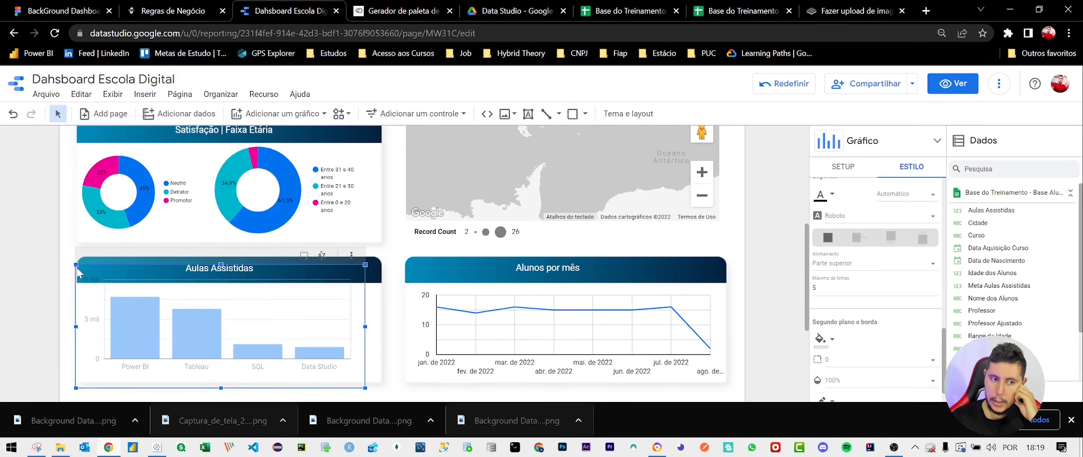
drag(76, 265, 77, 281)
Show data labels on the "Ranking Satisfação" and "Aulas Assistidas" bar charts
scroll(752, 283, down, 1)
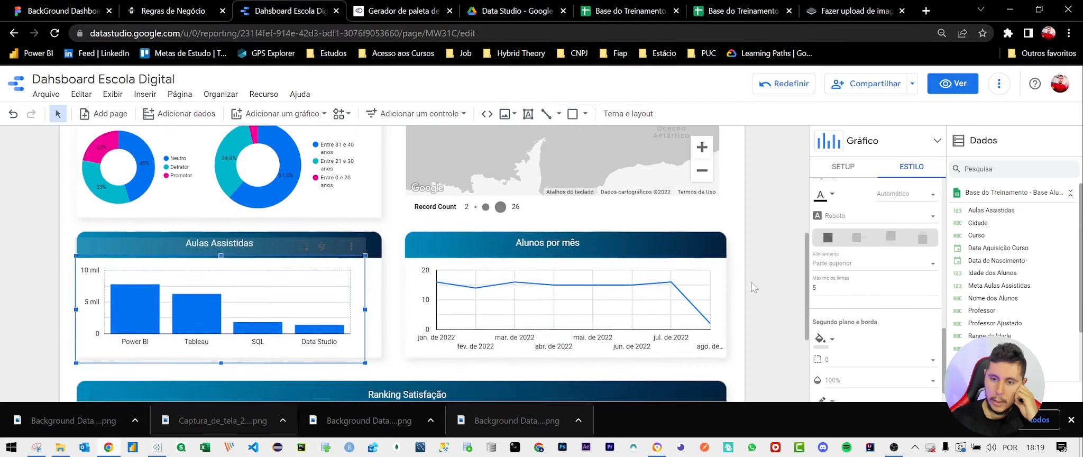
scroll(754, 287, down, 3)
click(498, 275)
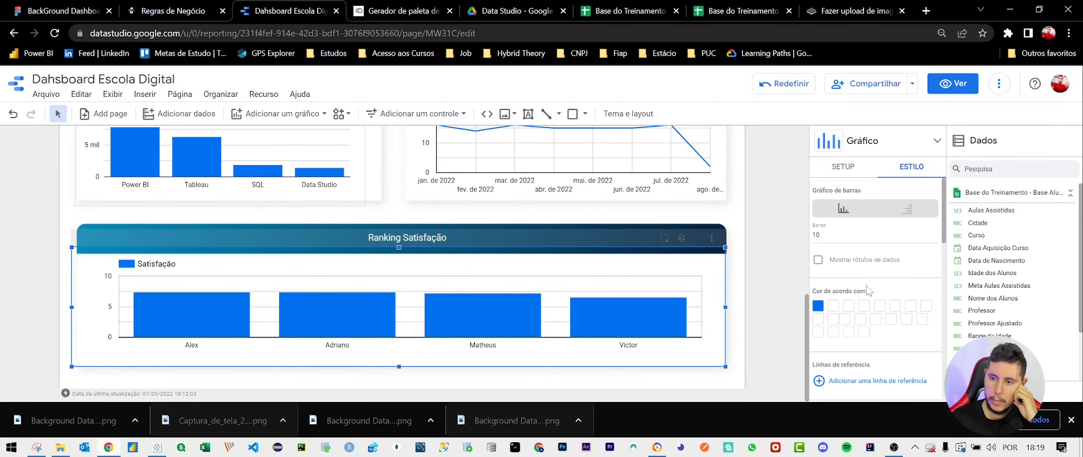
click(818, 261)
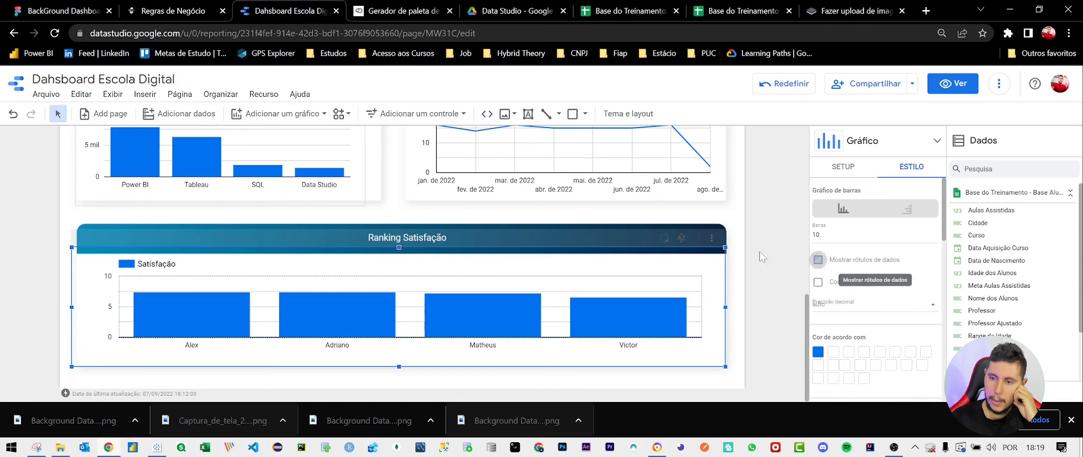
click(303, 141)
click(817, 261)
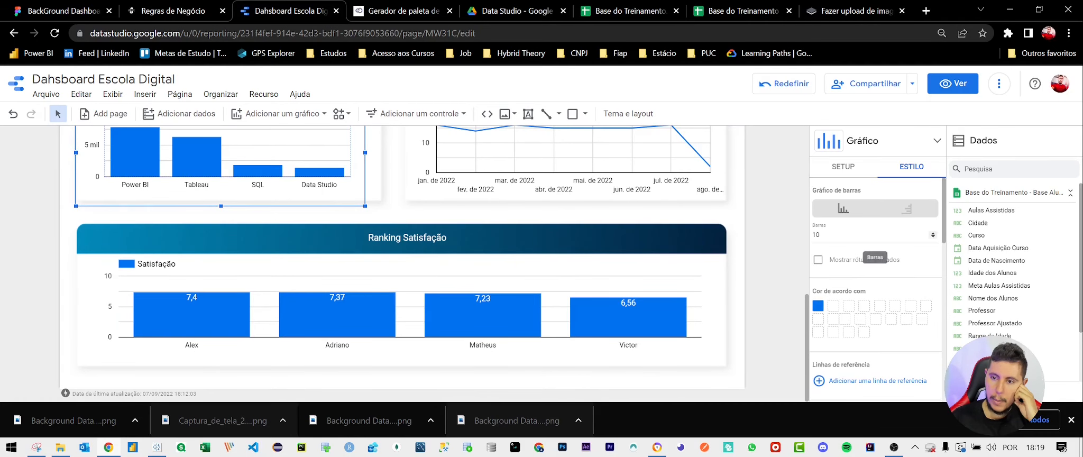
click(817, 261)
Set the decimal precision of the "Ranking Satisfação" chart's data labels to 1
click(610, 273)
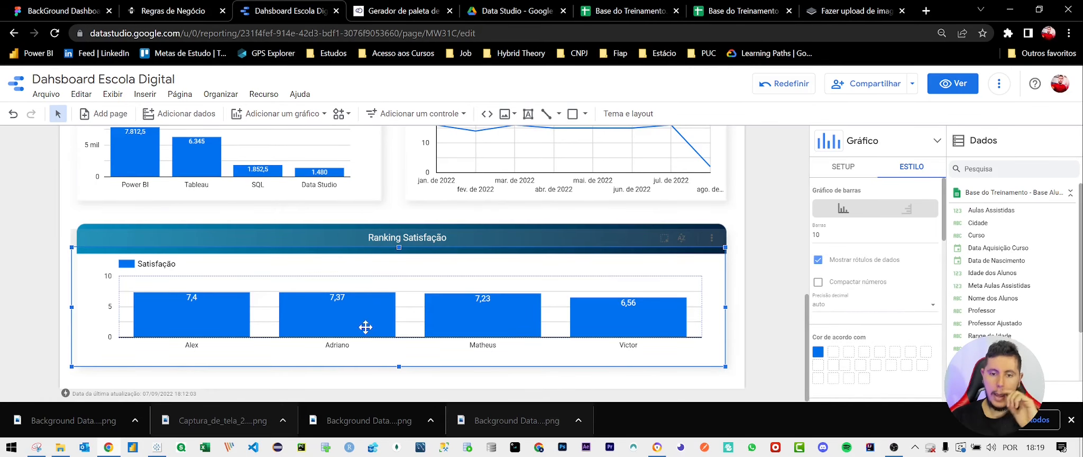
click(899, 307)
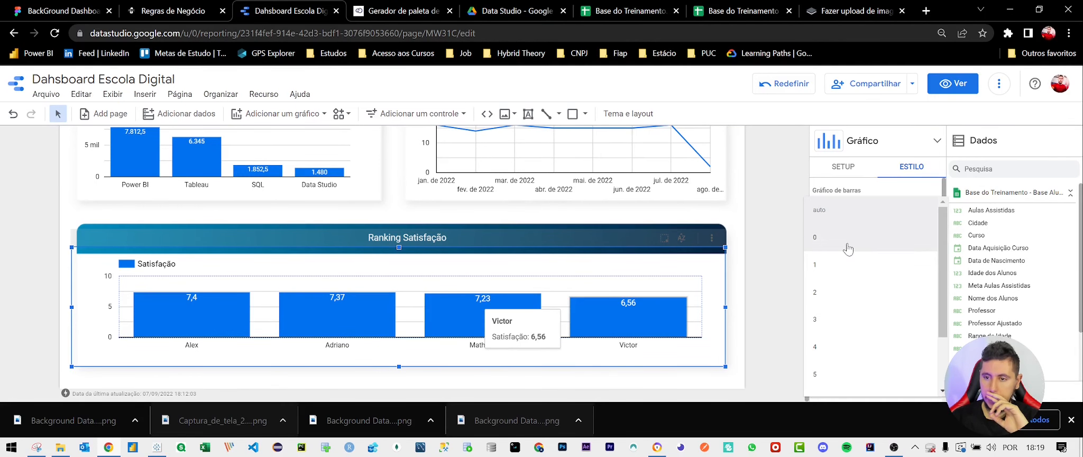
click(847, 264)
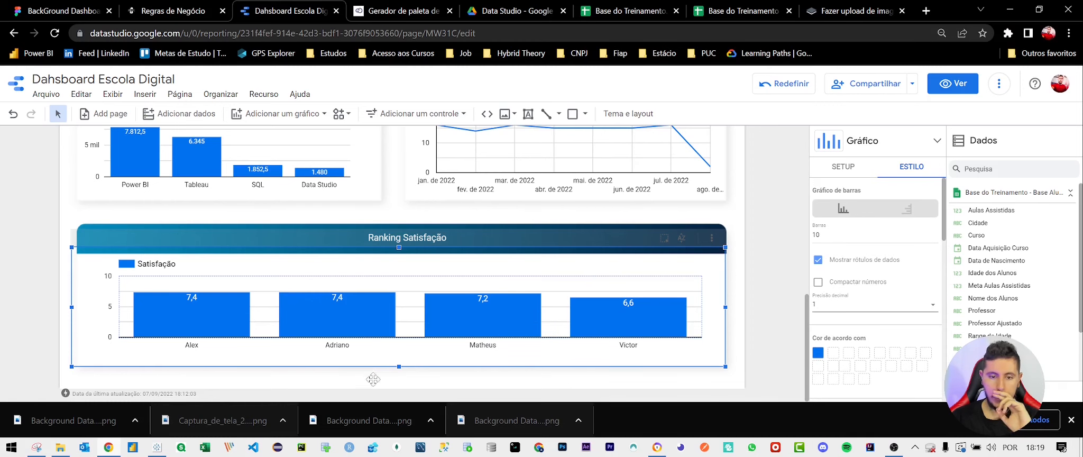
Preview the report, return to editing and raise the "Dashboard Escola Digital" title slightly within the header
scroll(703, 304, up, 10)
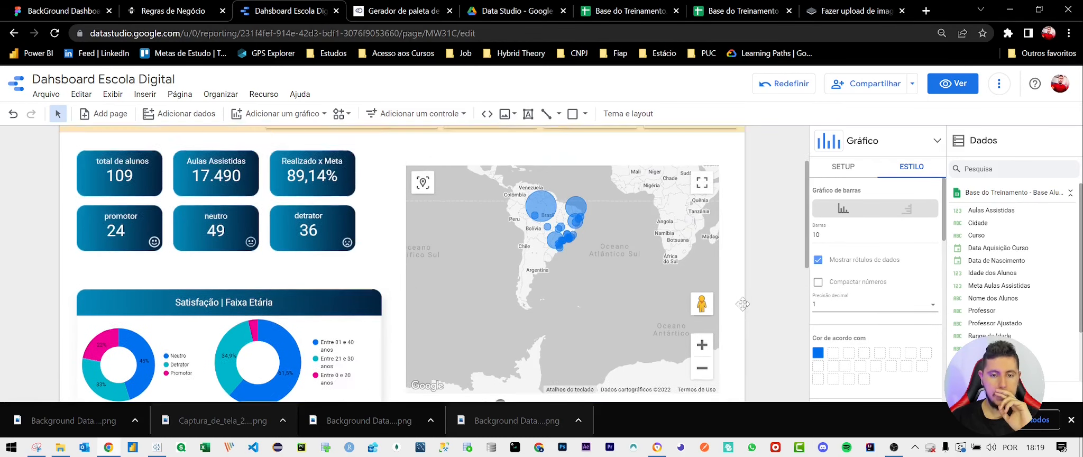
click(953, 83)
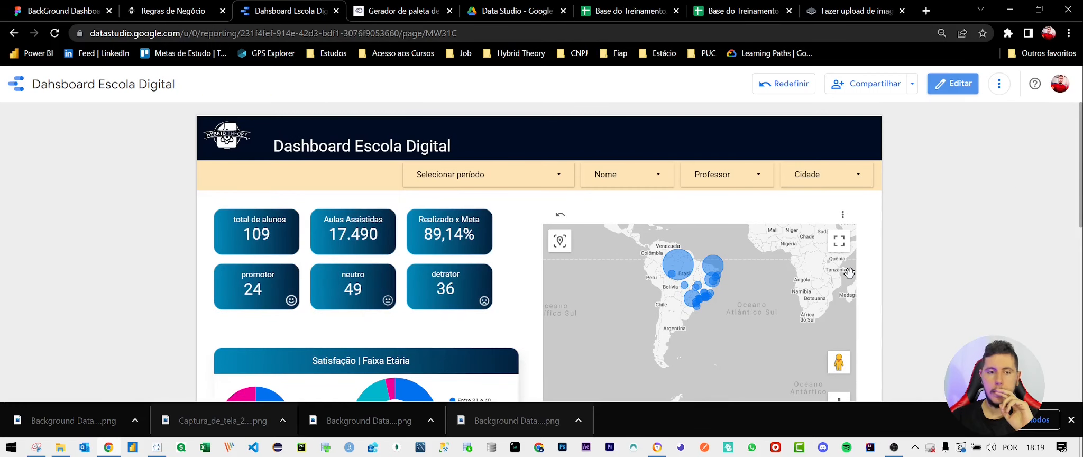
click(953, 83)
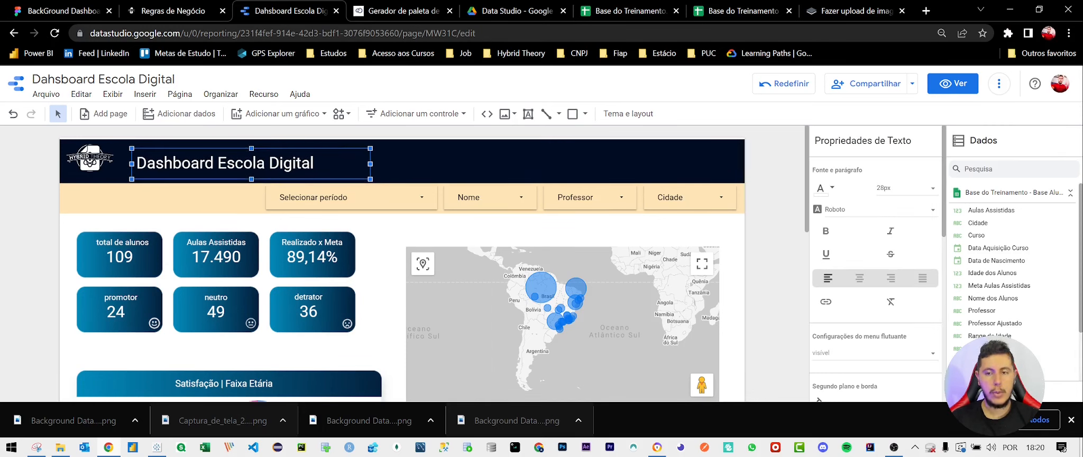
click(546, 154)
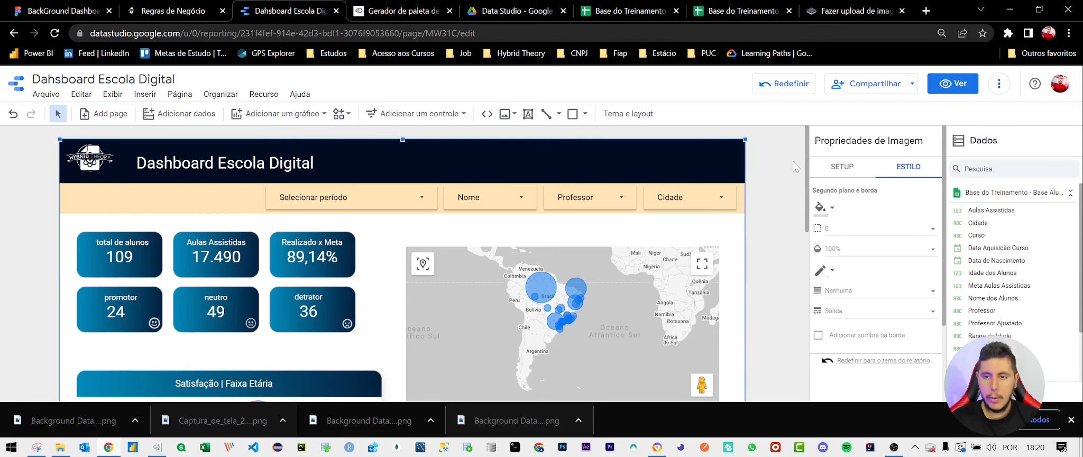
Switch the report to view mode and review the whole dashboard from the header down to the "Ranking Satisfação" chart
click(793, 167)
click(952, 83)
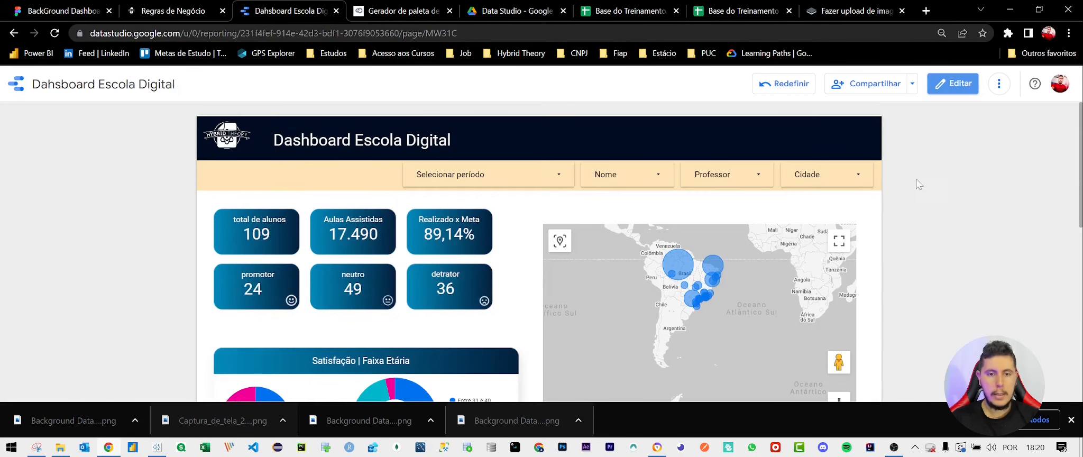
scroll(913, 214, down, 9)
scroll(915, 228, up, 2)
scroll(922, 246, down, 2)
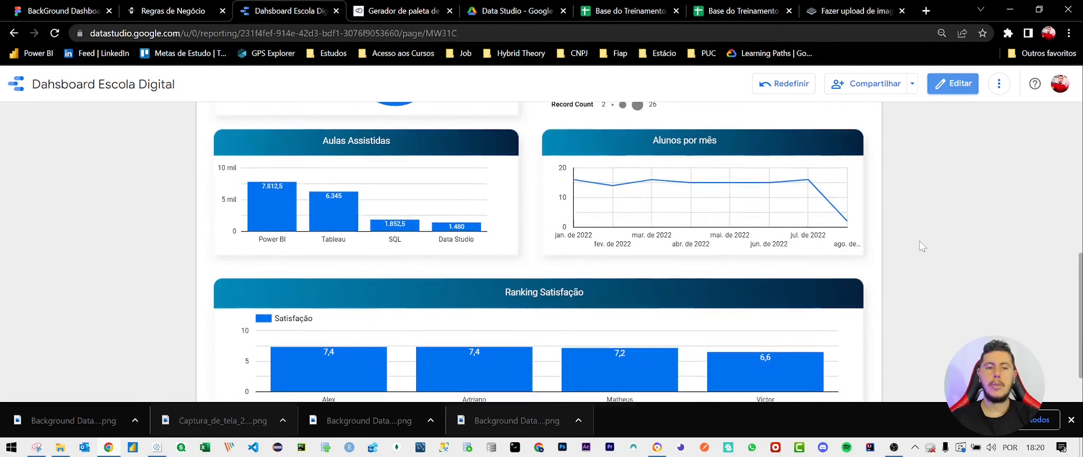
scroll(921, 246, down, 1)
scroll(645, 265, up, 9)
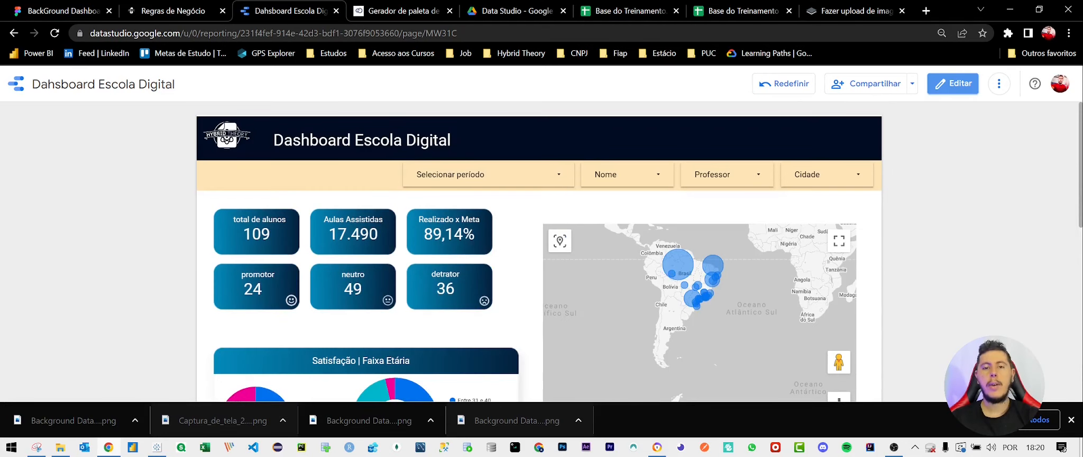
Check the "Base do Treinamento" spreadsheet in Google Sheets, dismissing the browser's downloads bar, and return to Data Studio to review the report's charts
click(741, 11)
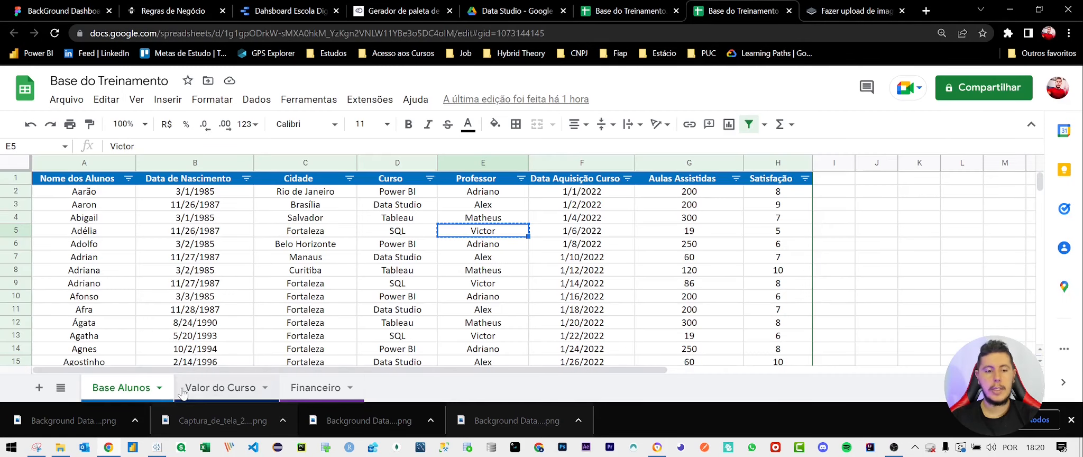
click(1071, 420)
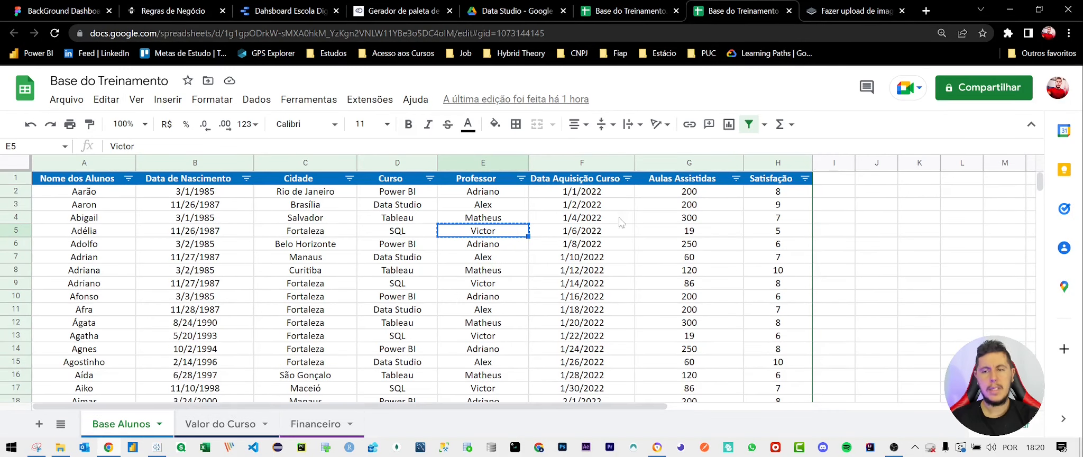
click(286, 10)
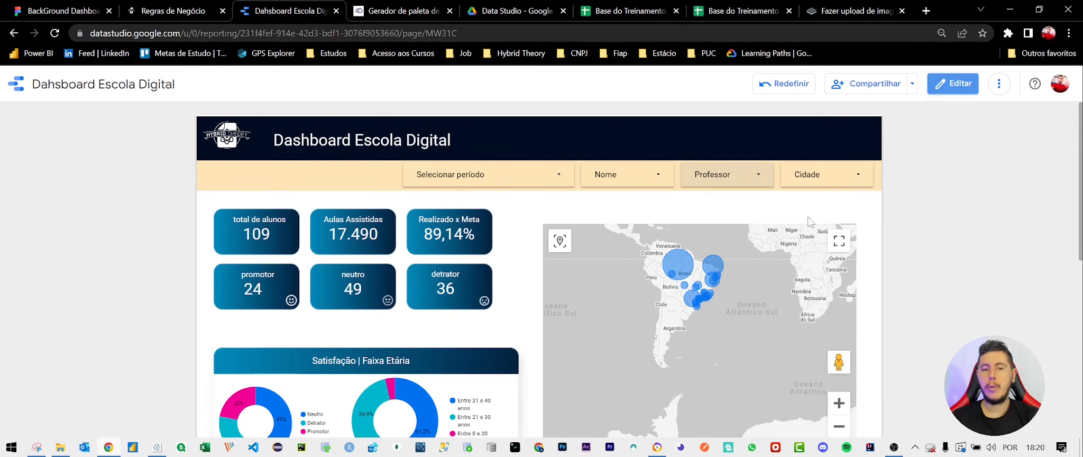
scroll(941, 246, down, 7)
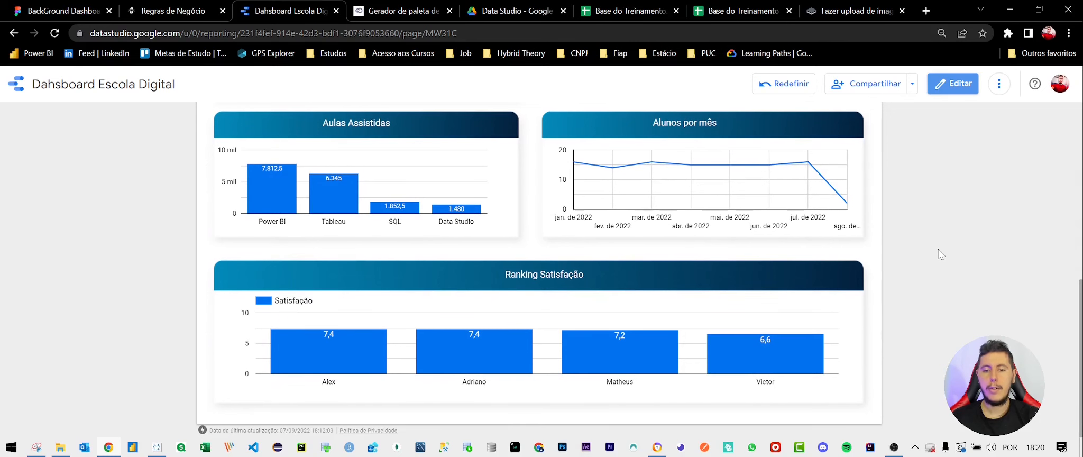
scroll(941, 255, up, 7)
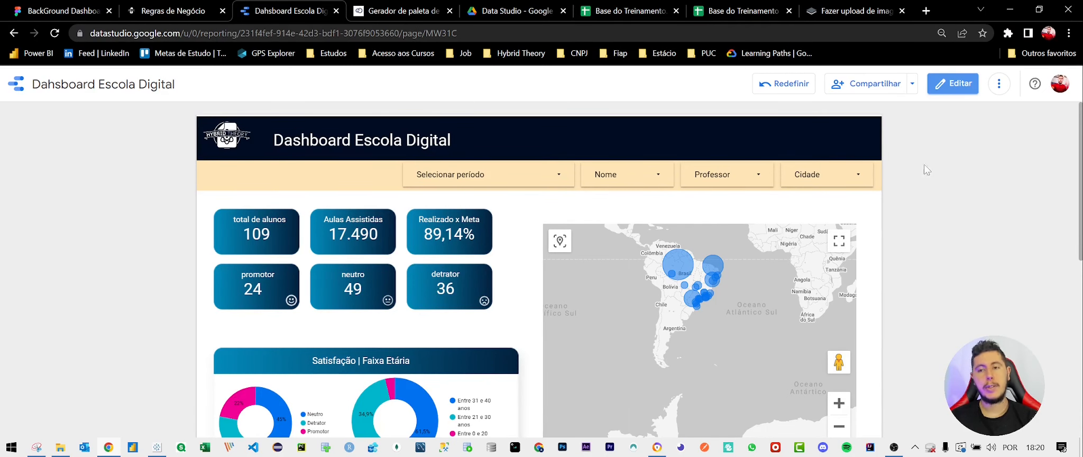
Examine the report's sharing options for adding people and managing access, and close them without sharing
click(881, 83)
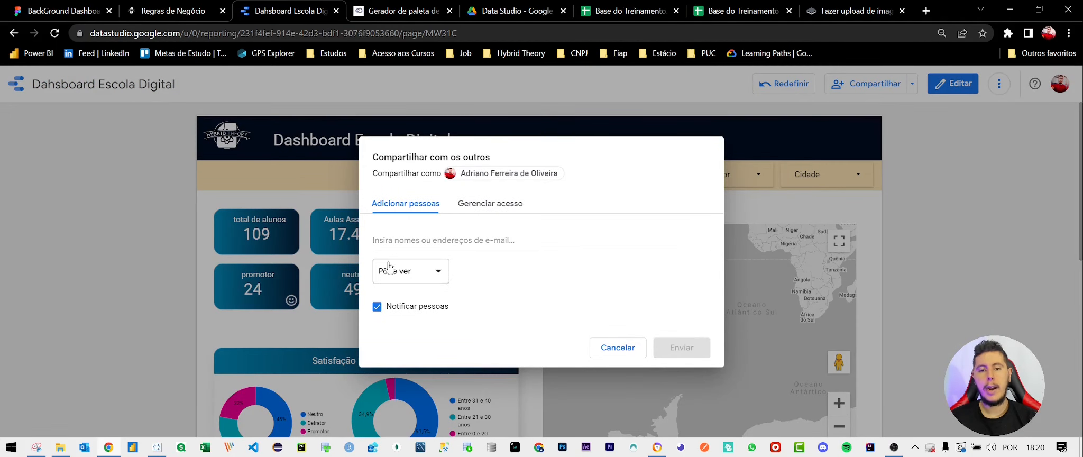
click(495, 209)
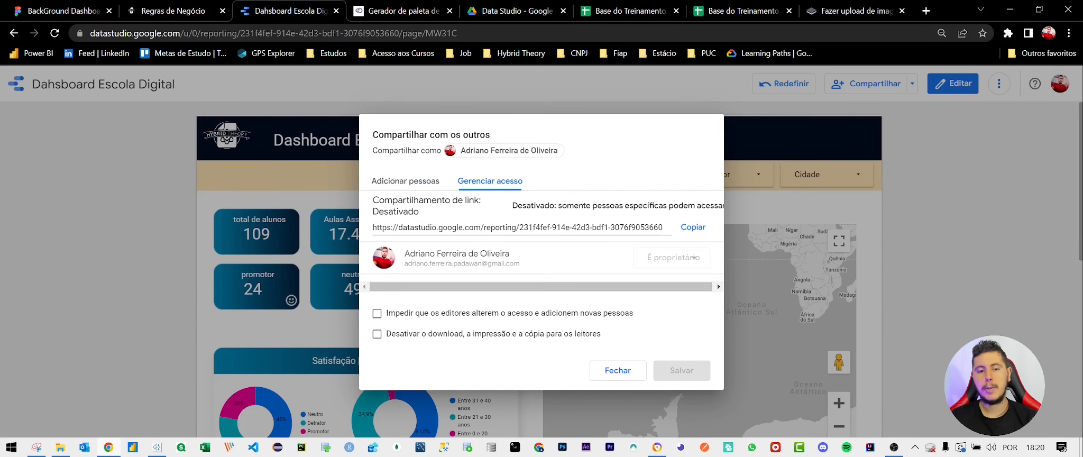
click(399, 182)
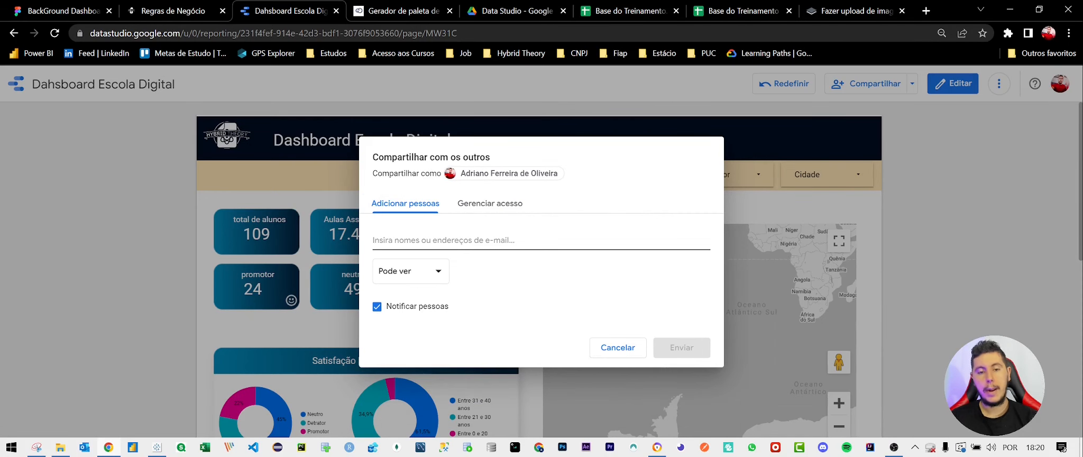
click(613, 347)
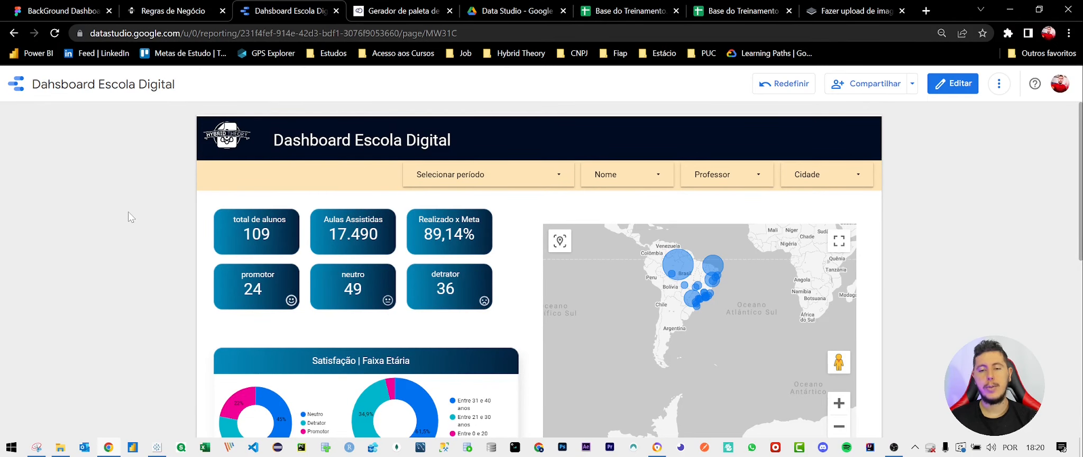
Switch to Figma to view the "Background Data Studio" frame, and return to the Data Studio report
click(50, 13)
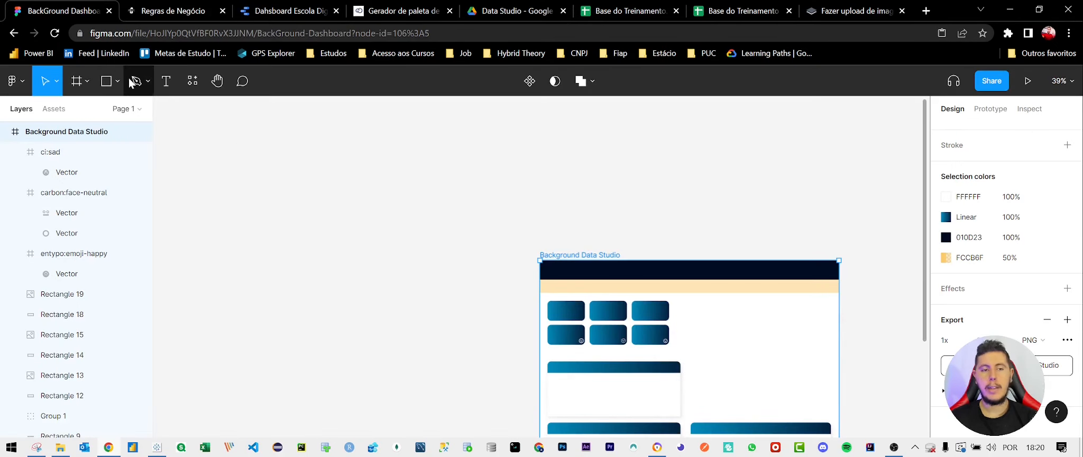
scroll(767, 328, down, 3)
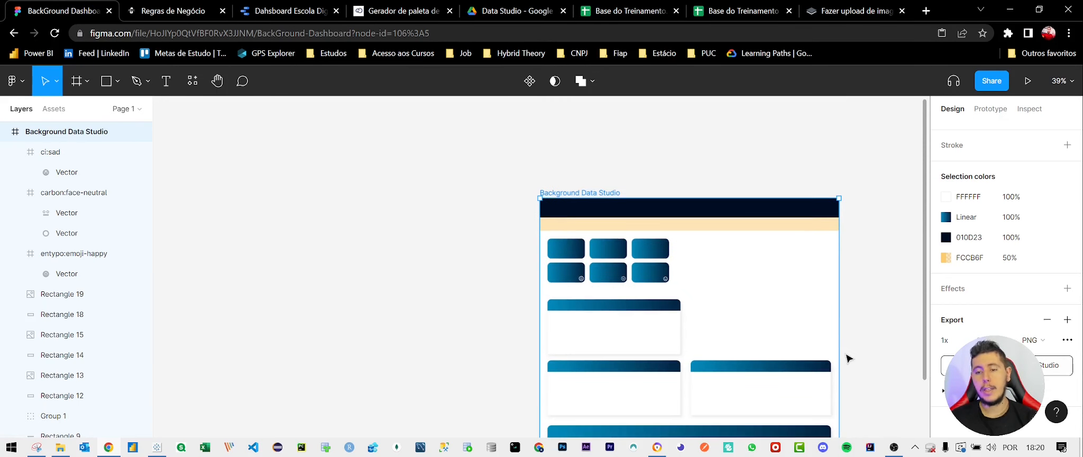
click(263, 11)
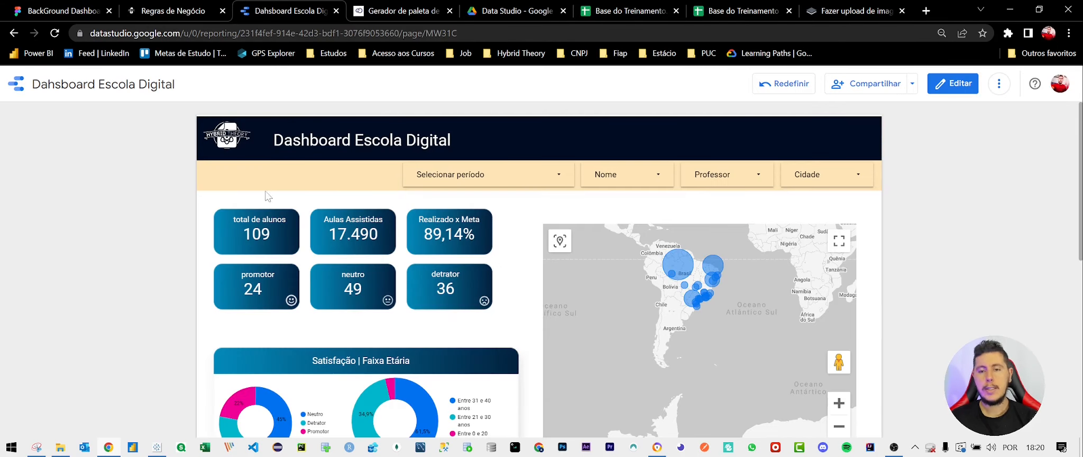